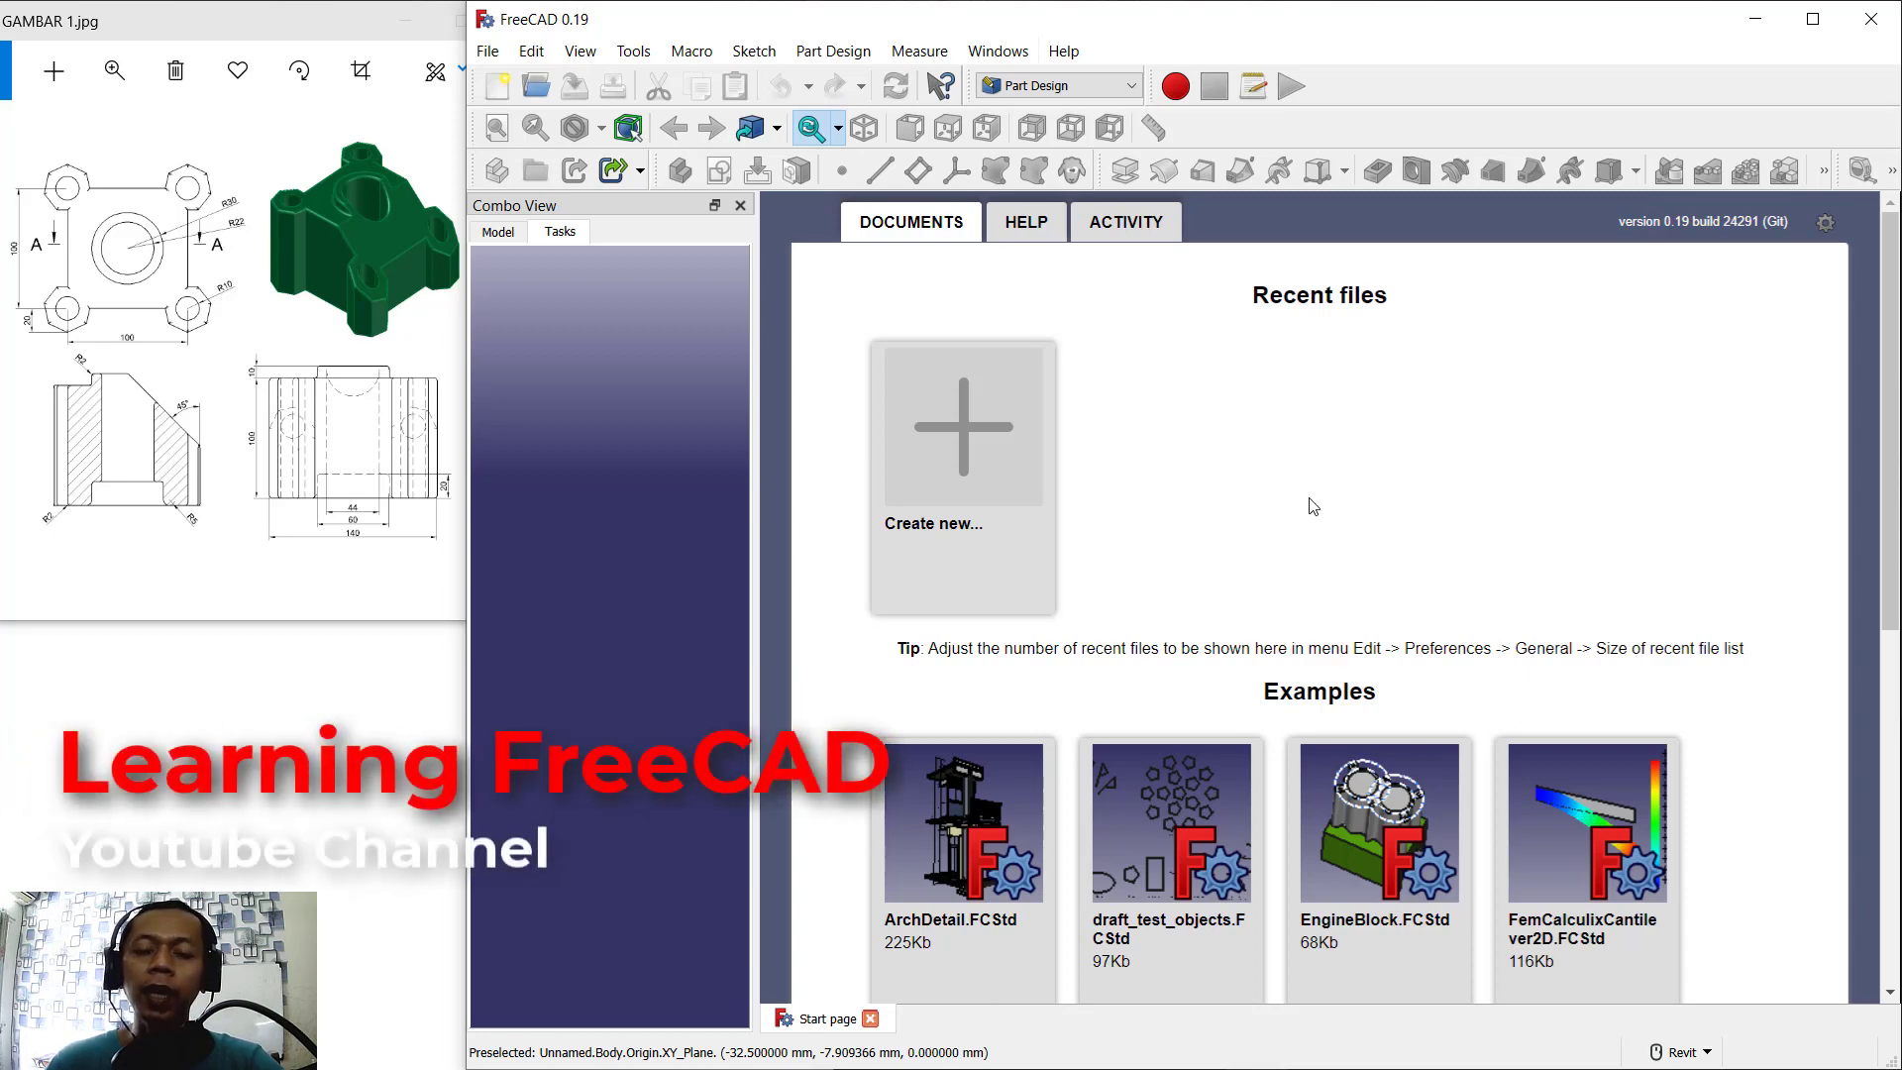
Step: Create a new document and keep the Part Design workbench active
click(966, 421)
click(1058, 86)
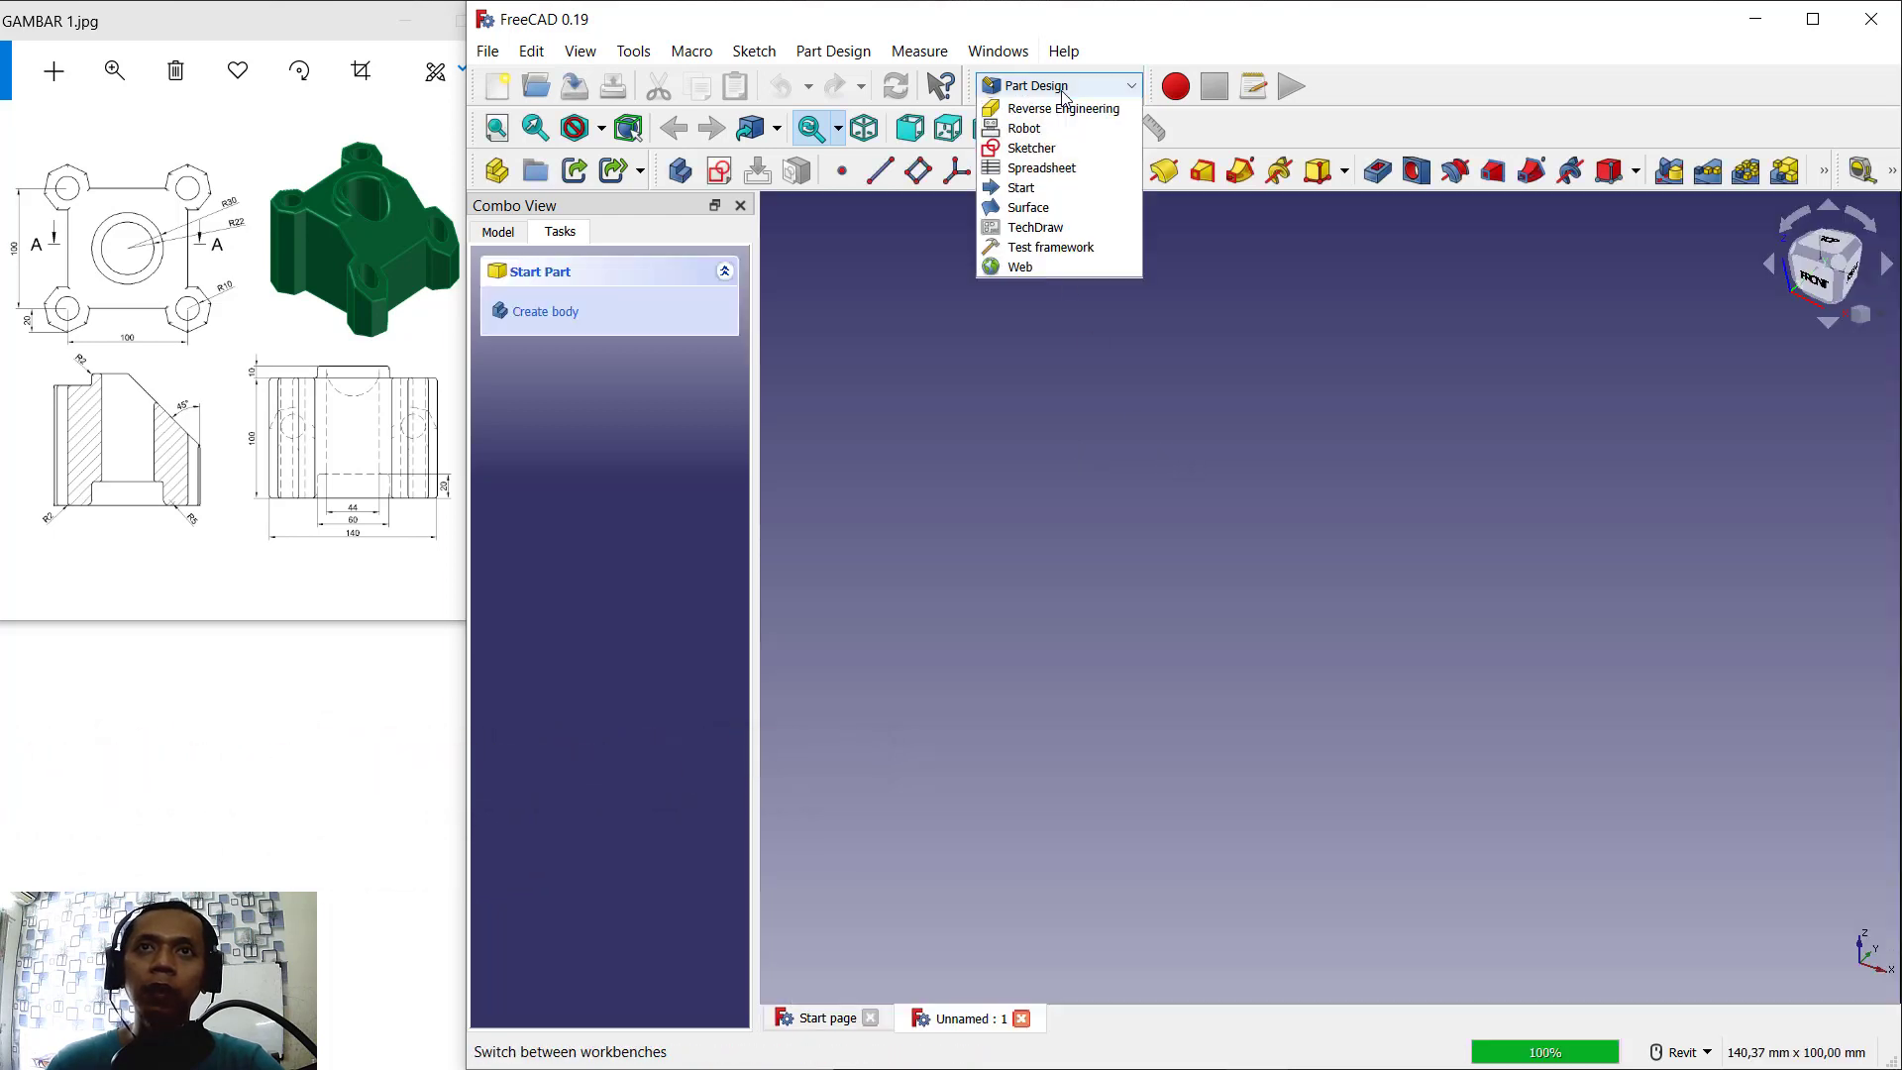
click(1025, 288)
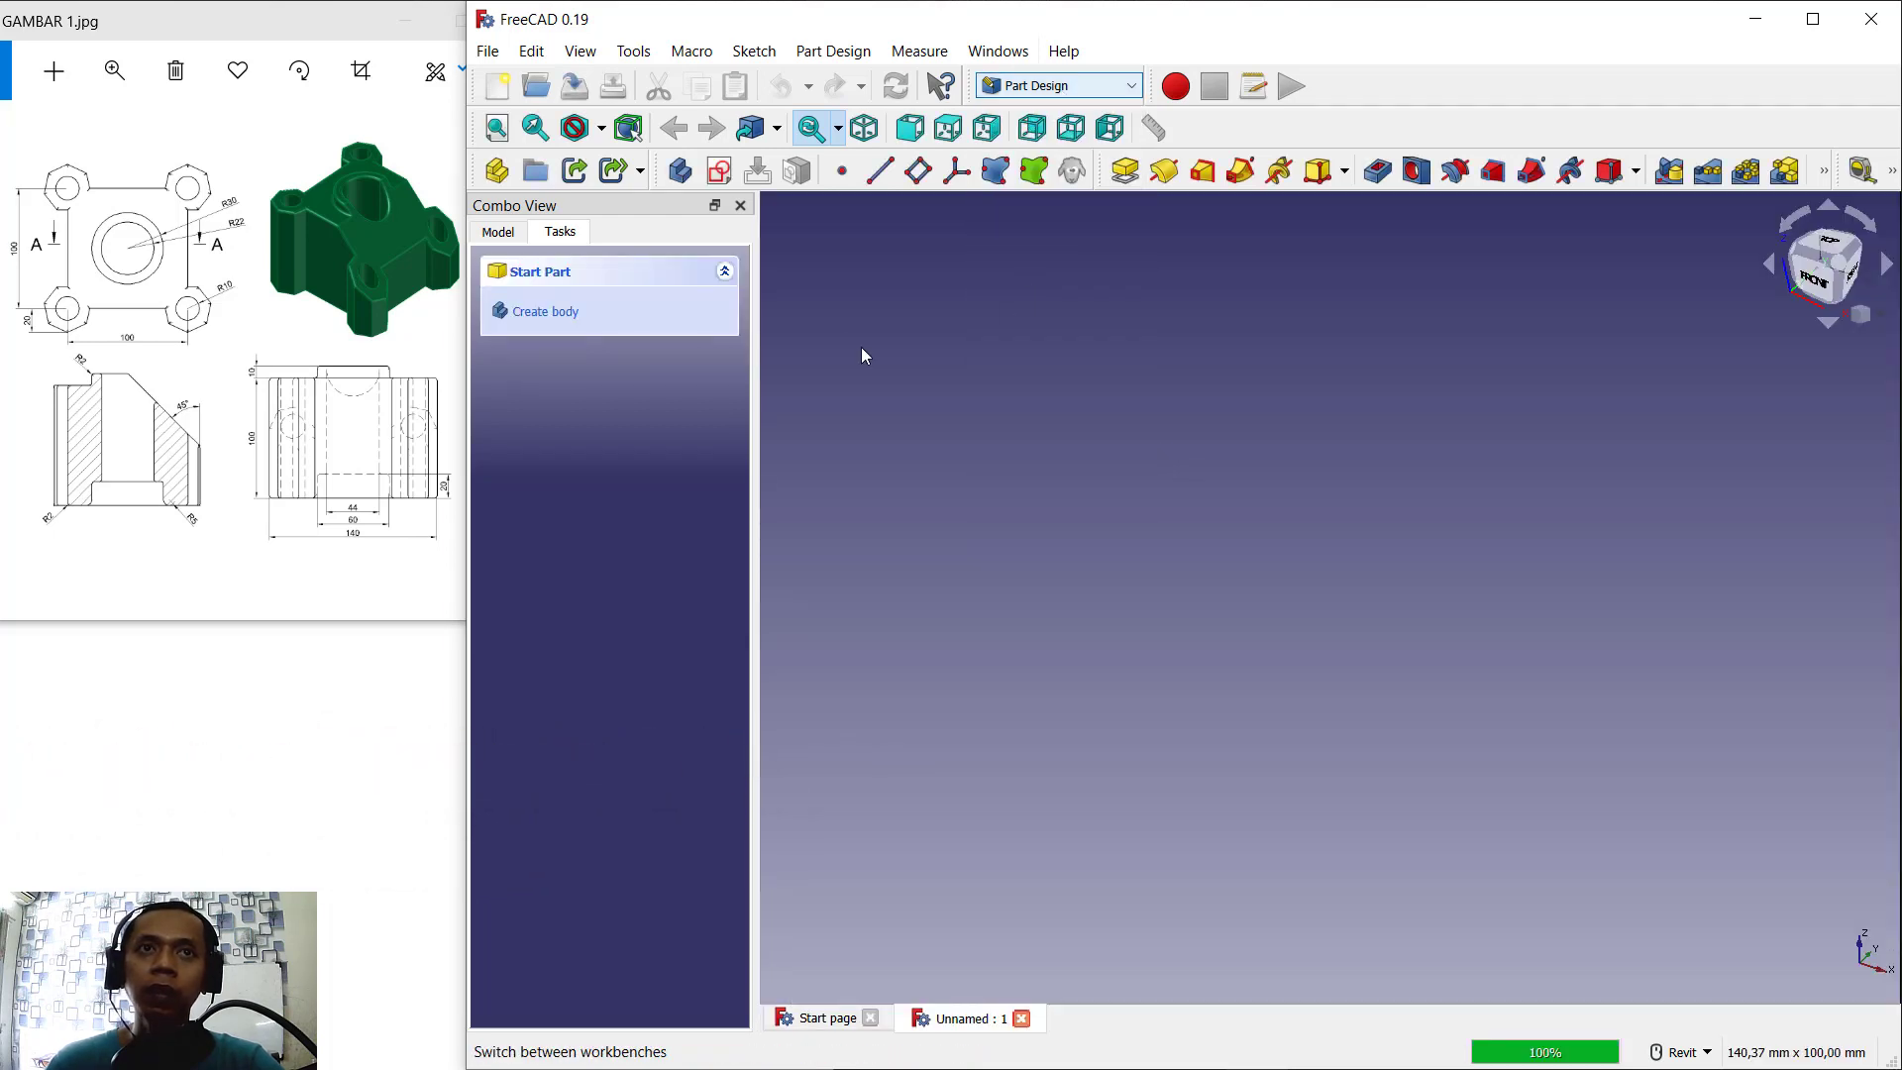
Step: Create a body and start a new sketch on its XY plane
click(551, 323)
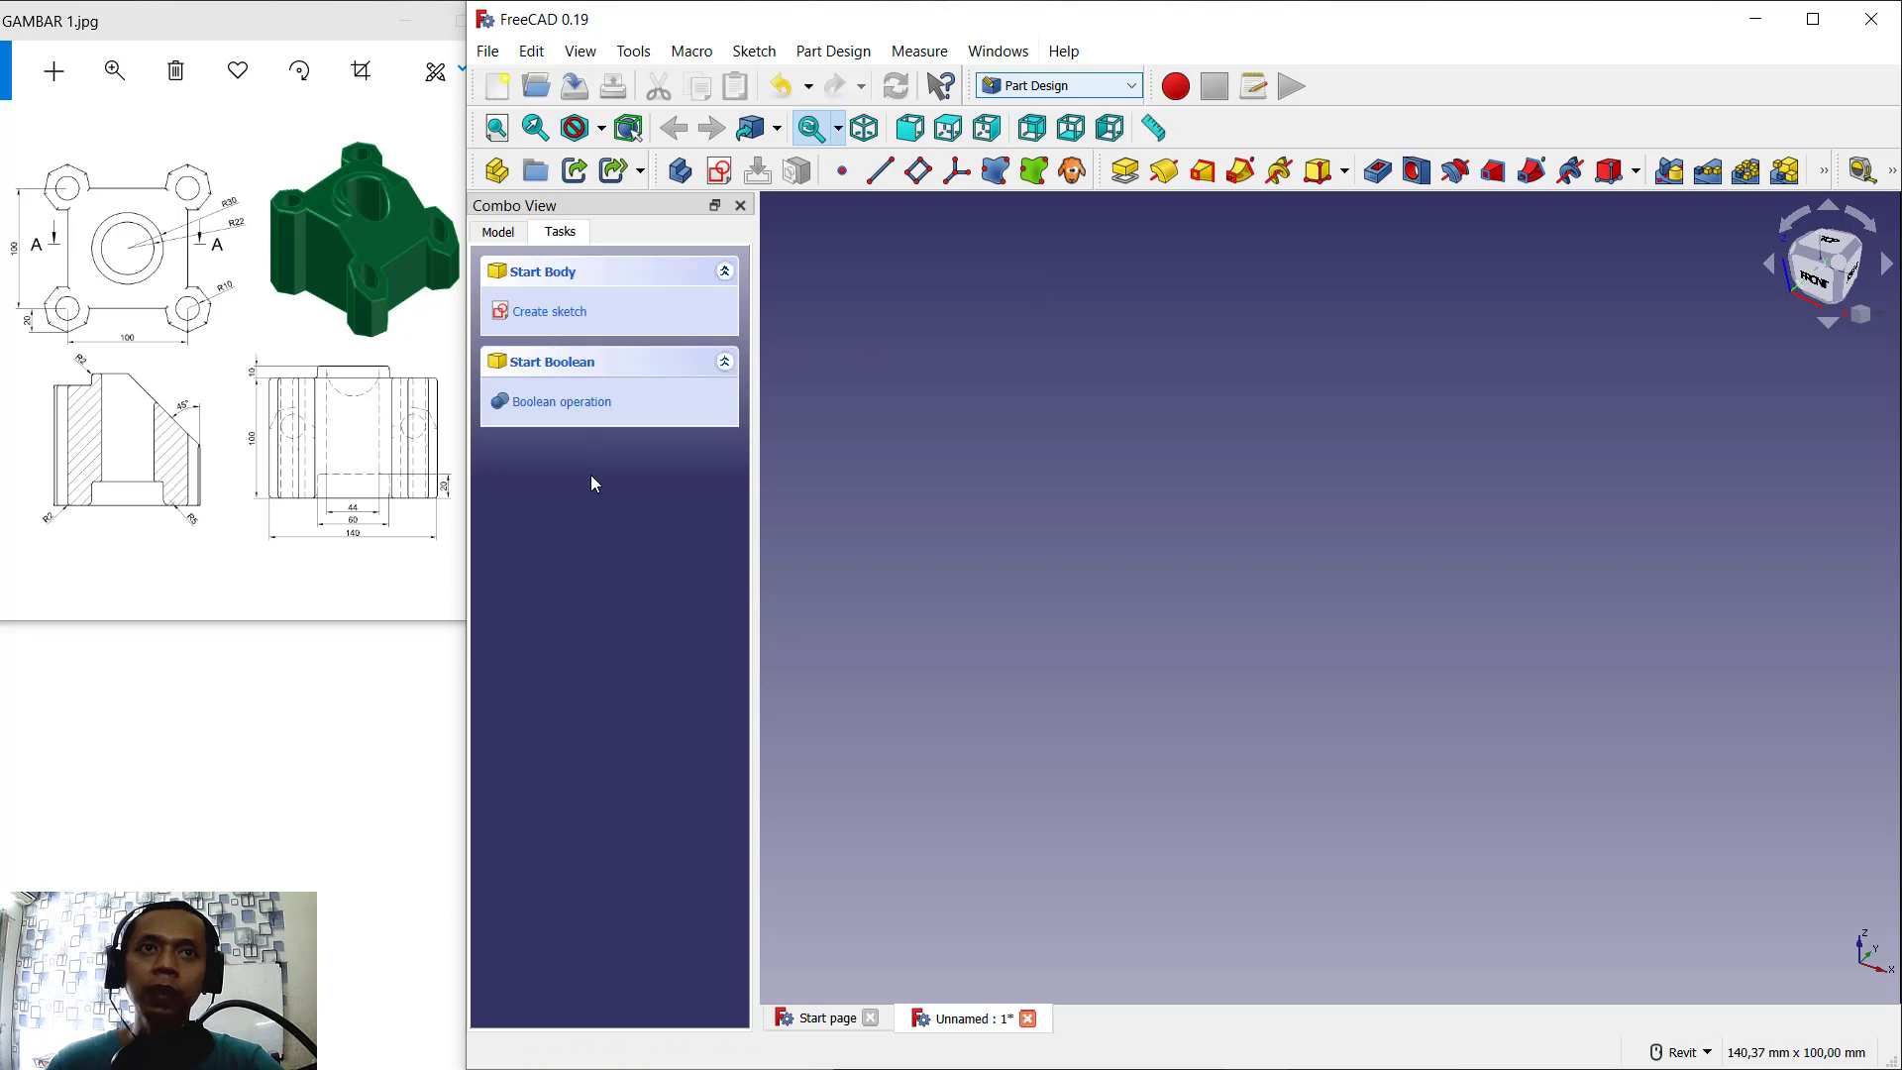
click(545, 315)
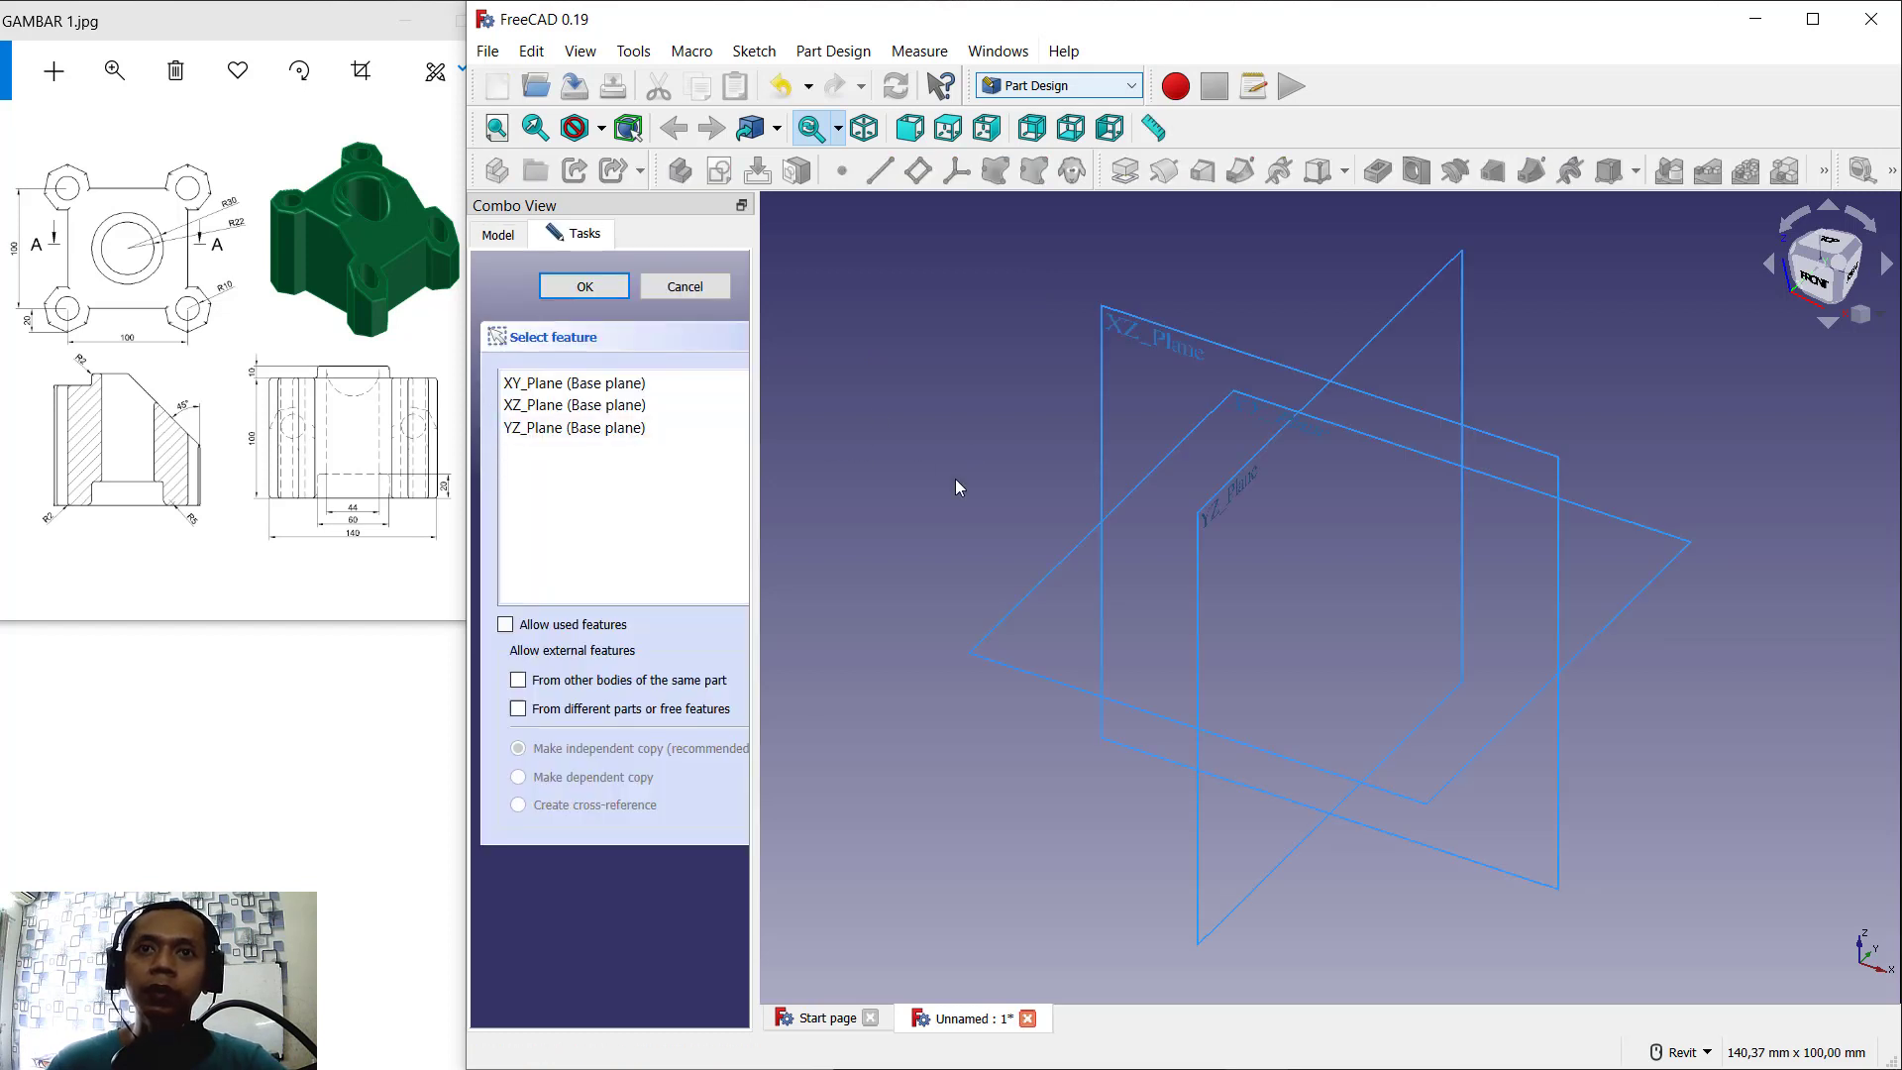
click(1039, 581)
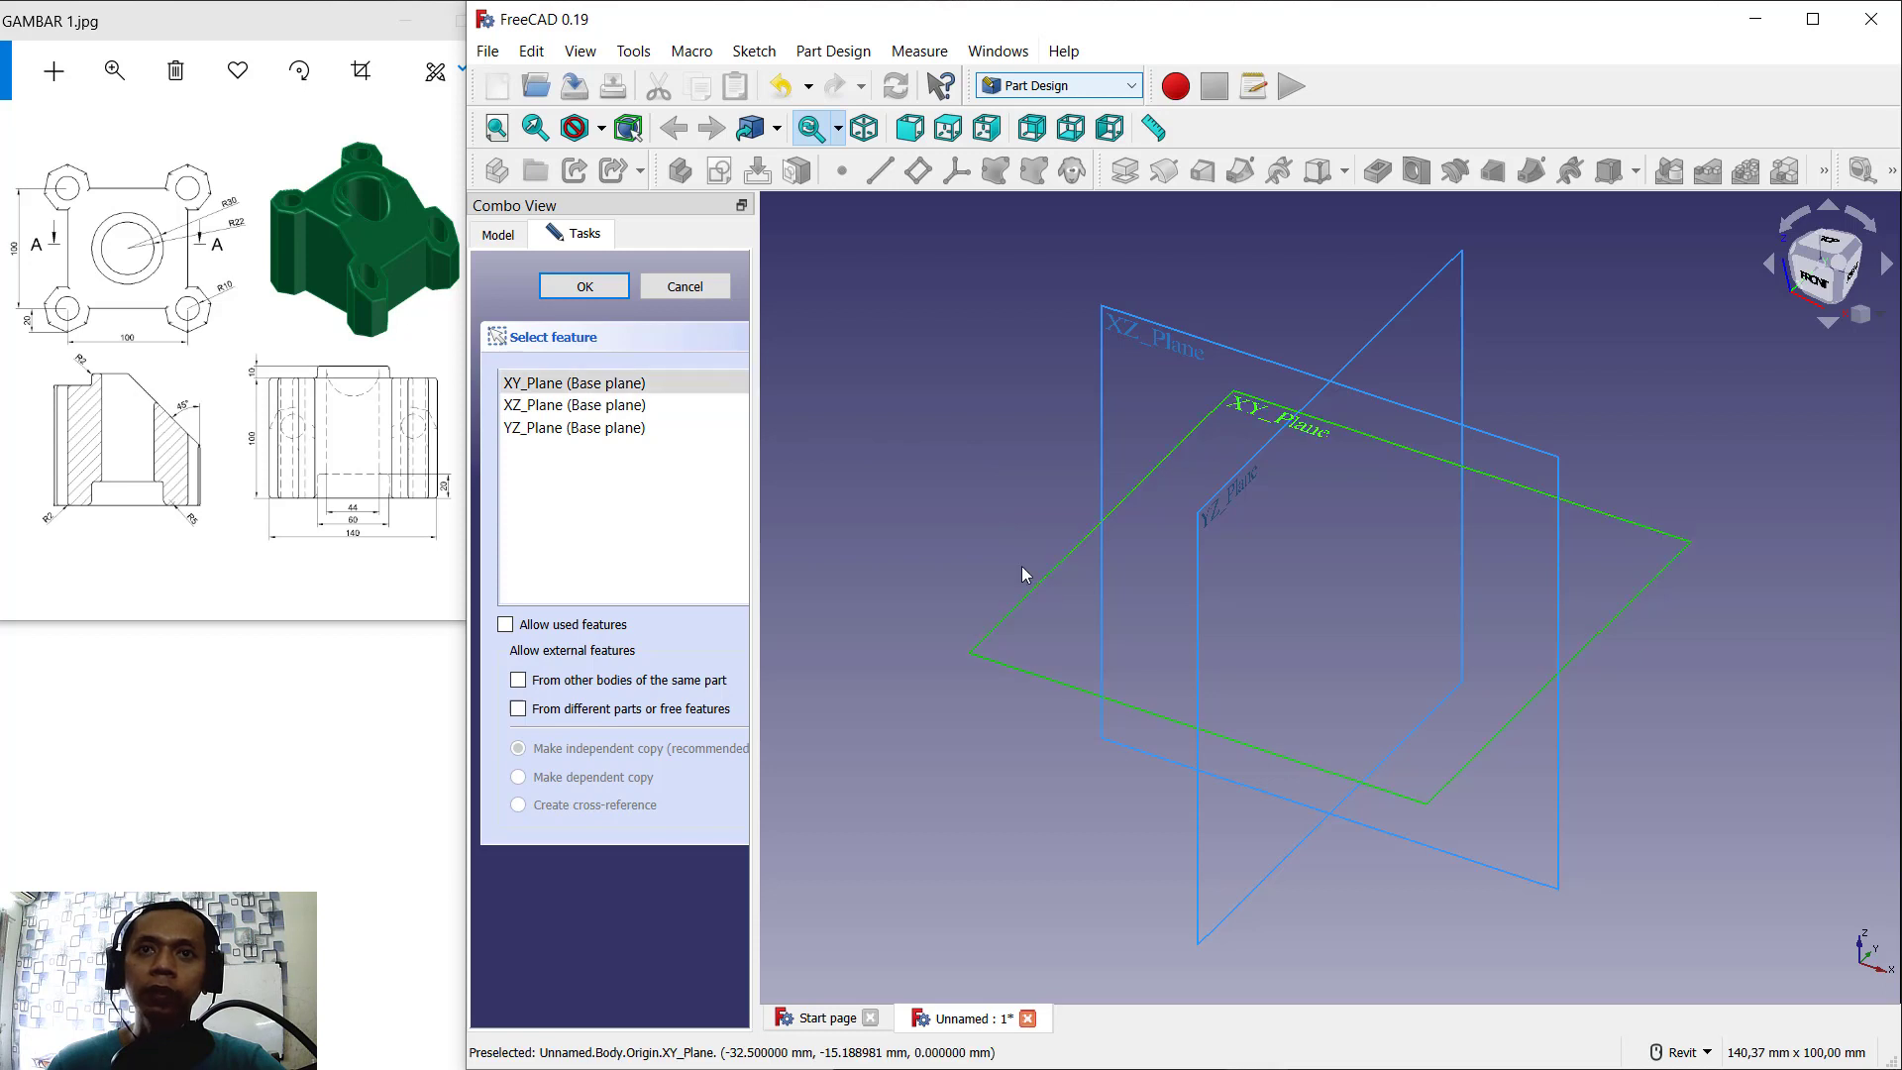
click(606, 292)
Step: Draw a rectangle about 32 mm wide and 30 mm high with its lower-left corner on the origin
middle_drag(1440, 477, 1291, 466)
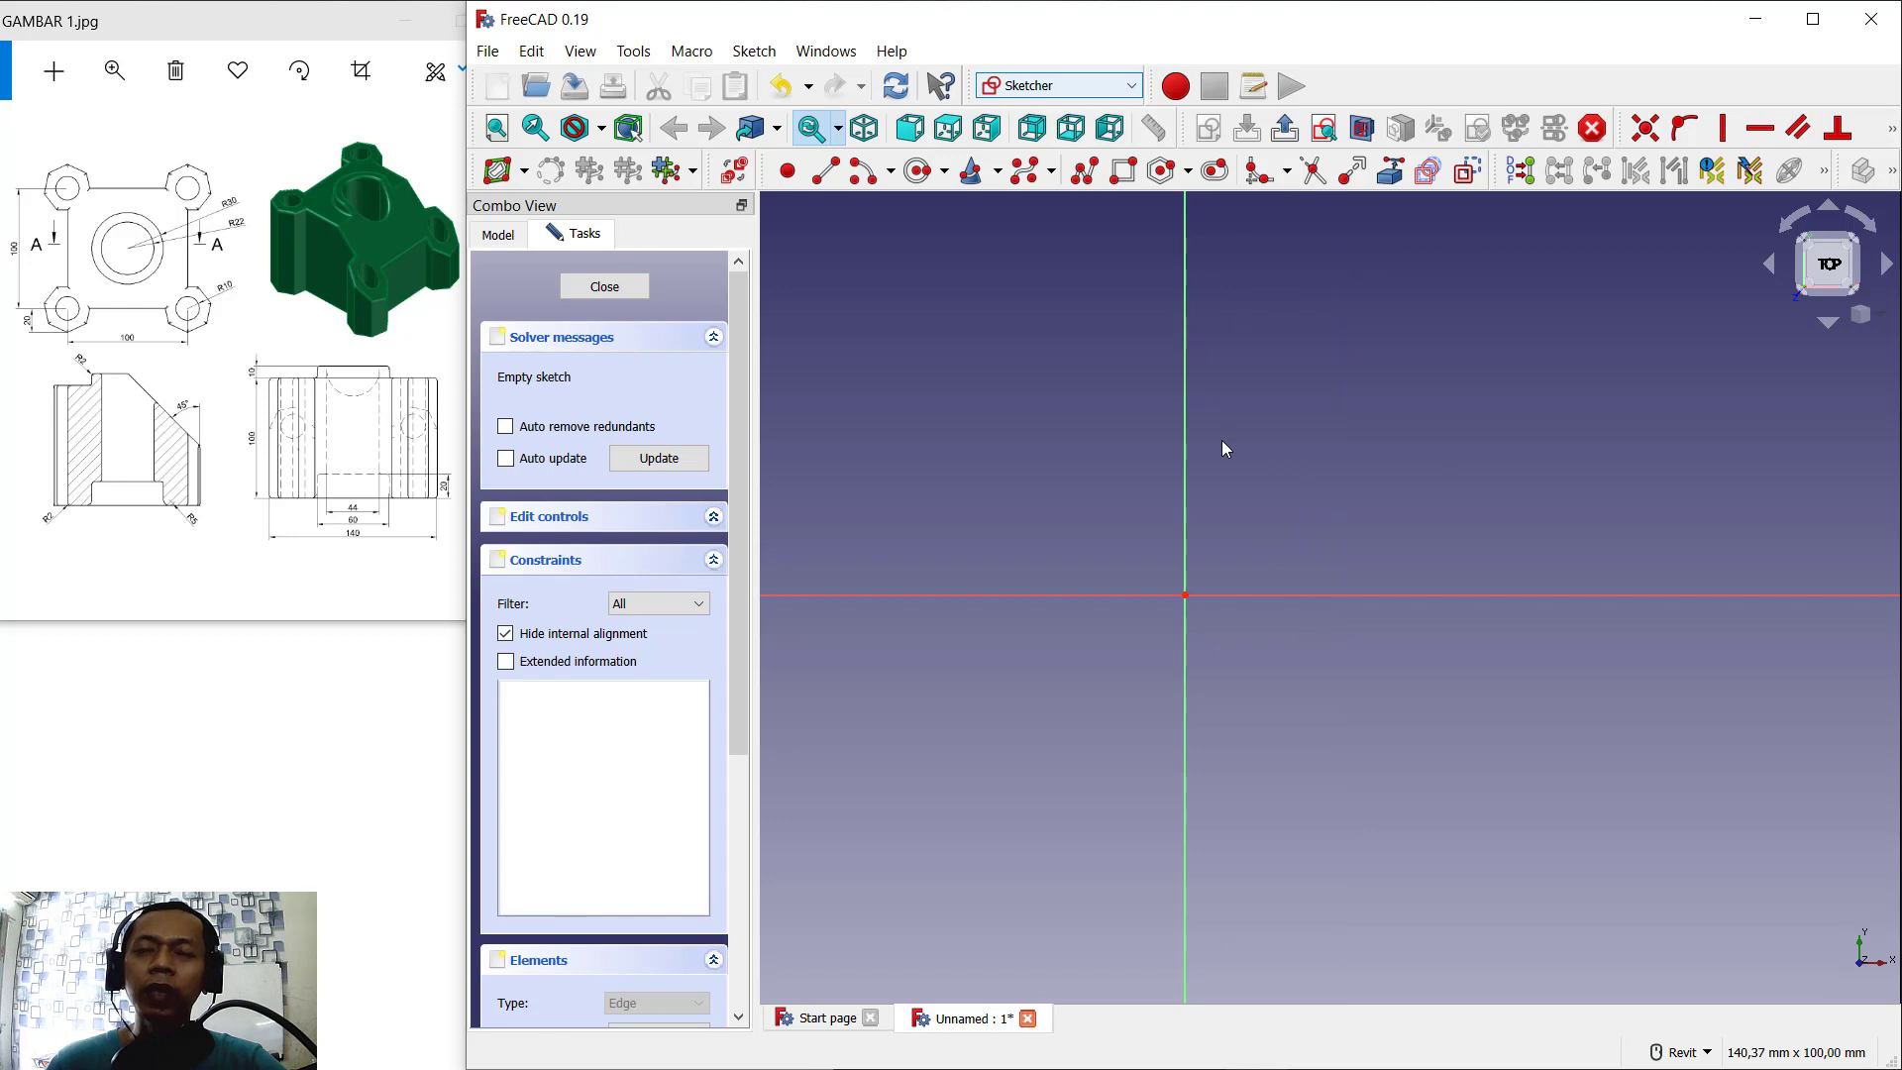
click(1125, 181)
click(1186, 595)
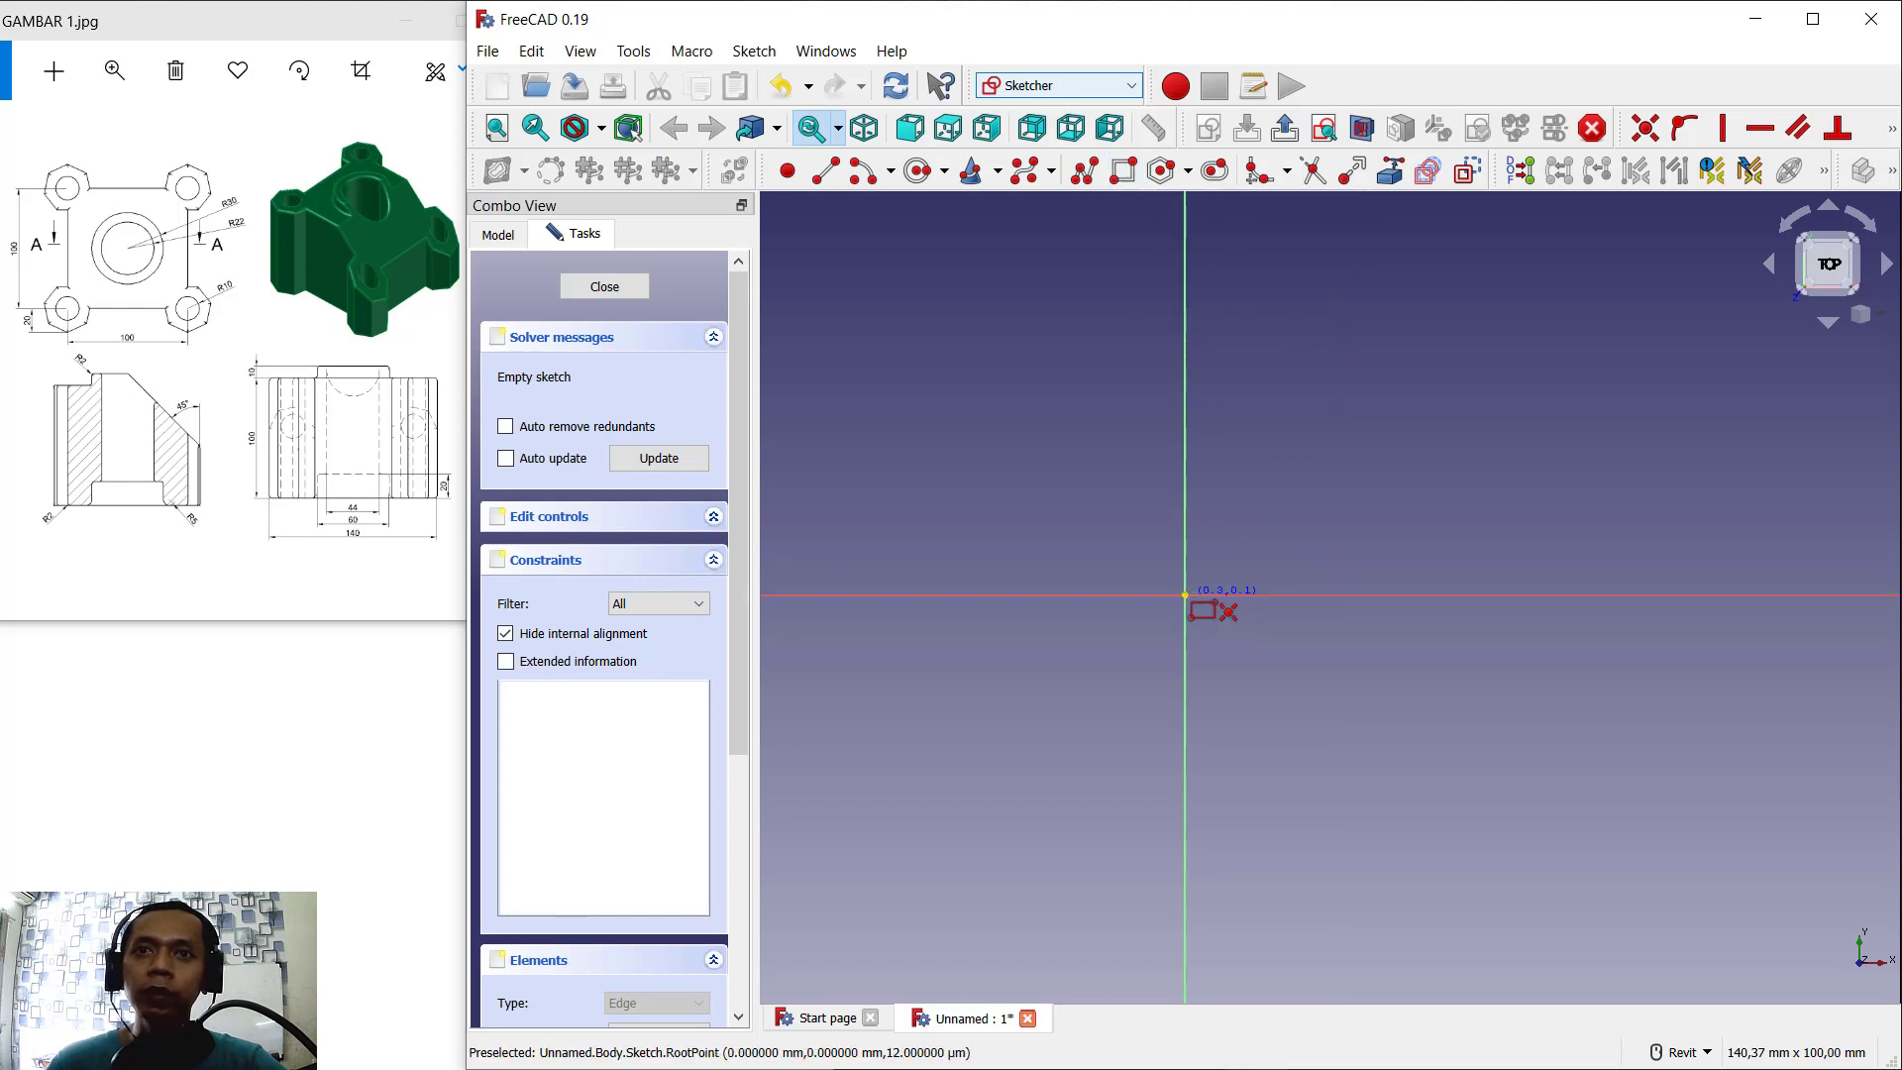
click(1447, 347)
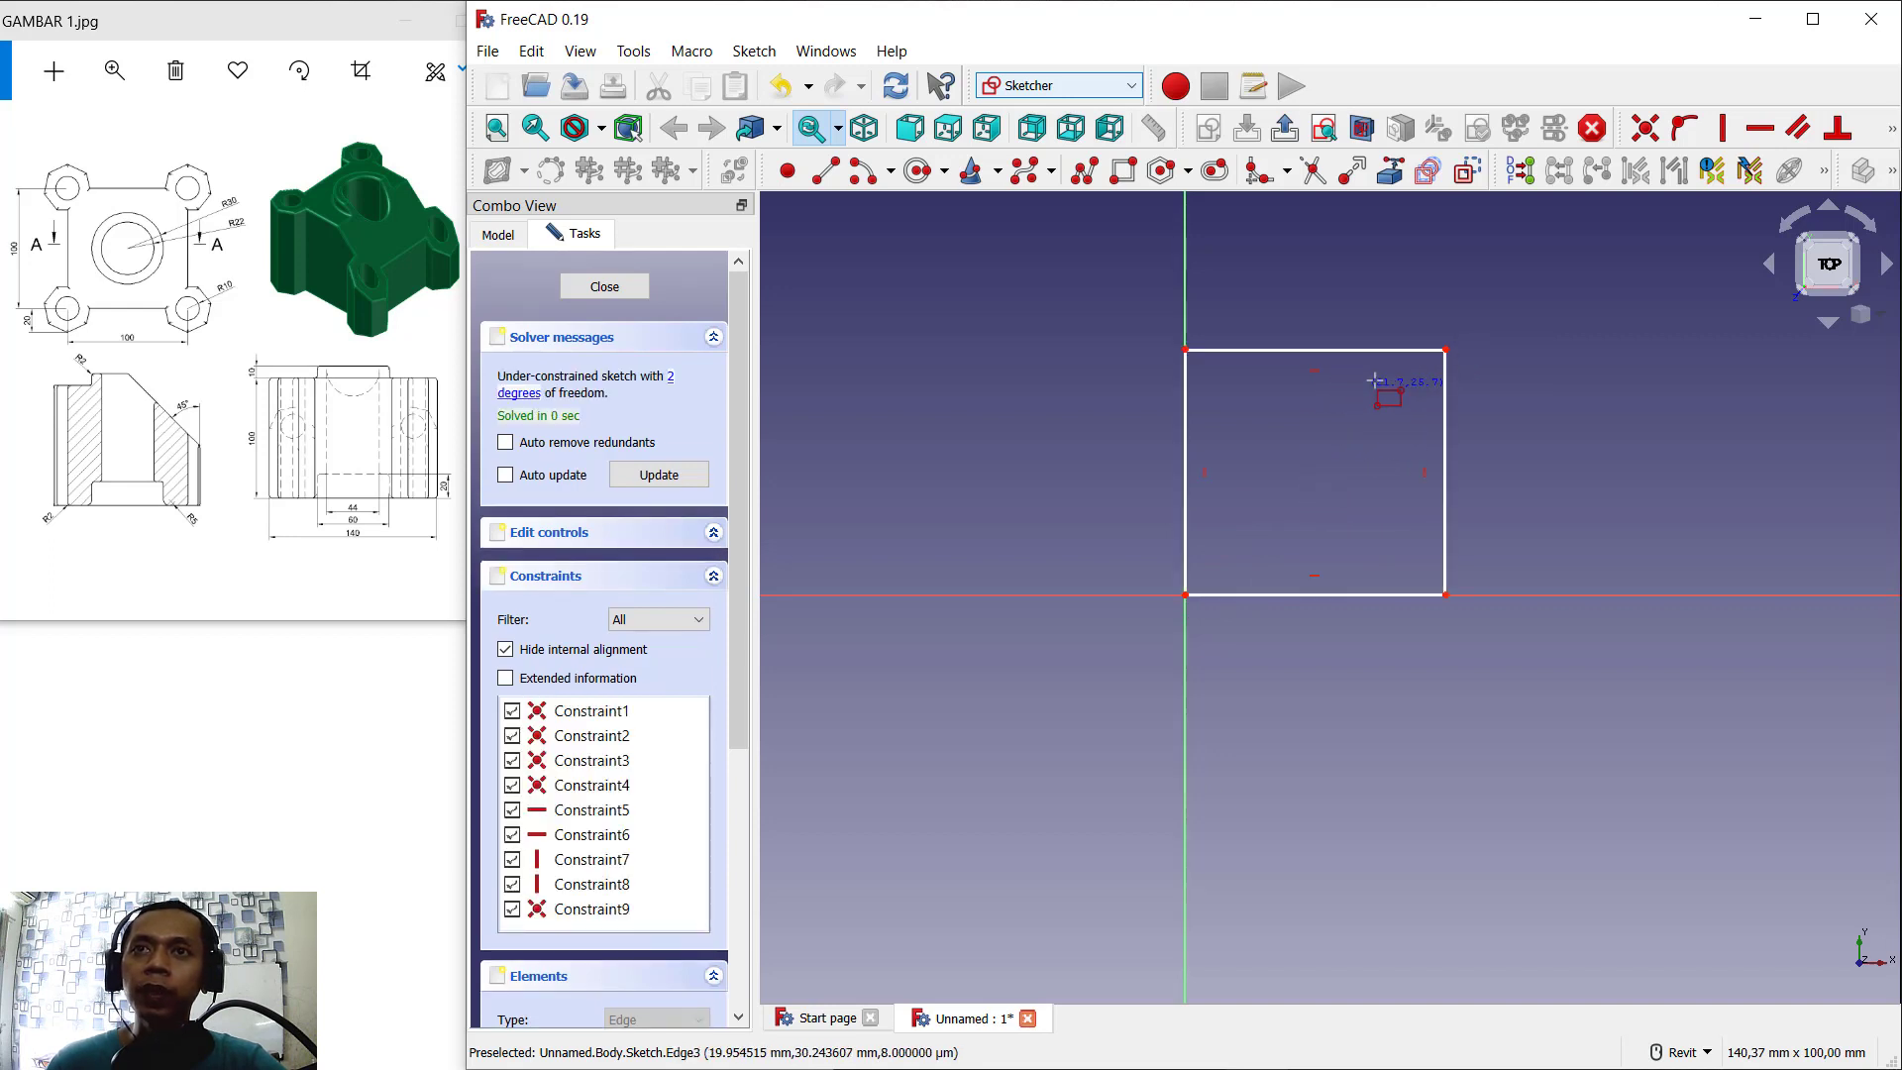
Step: Constrain the rectangle's right edge to a vertical length of 100 mm
click(1893, 130)
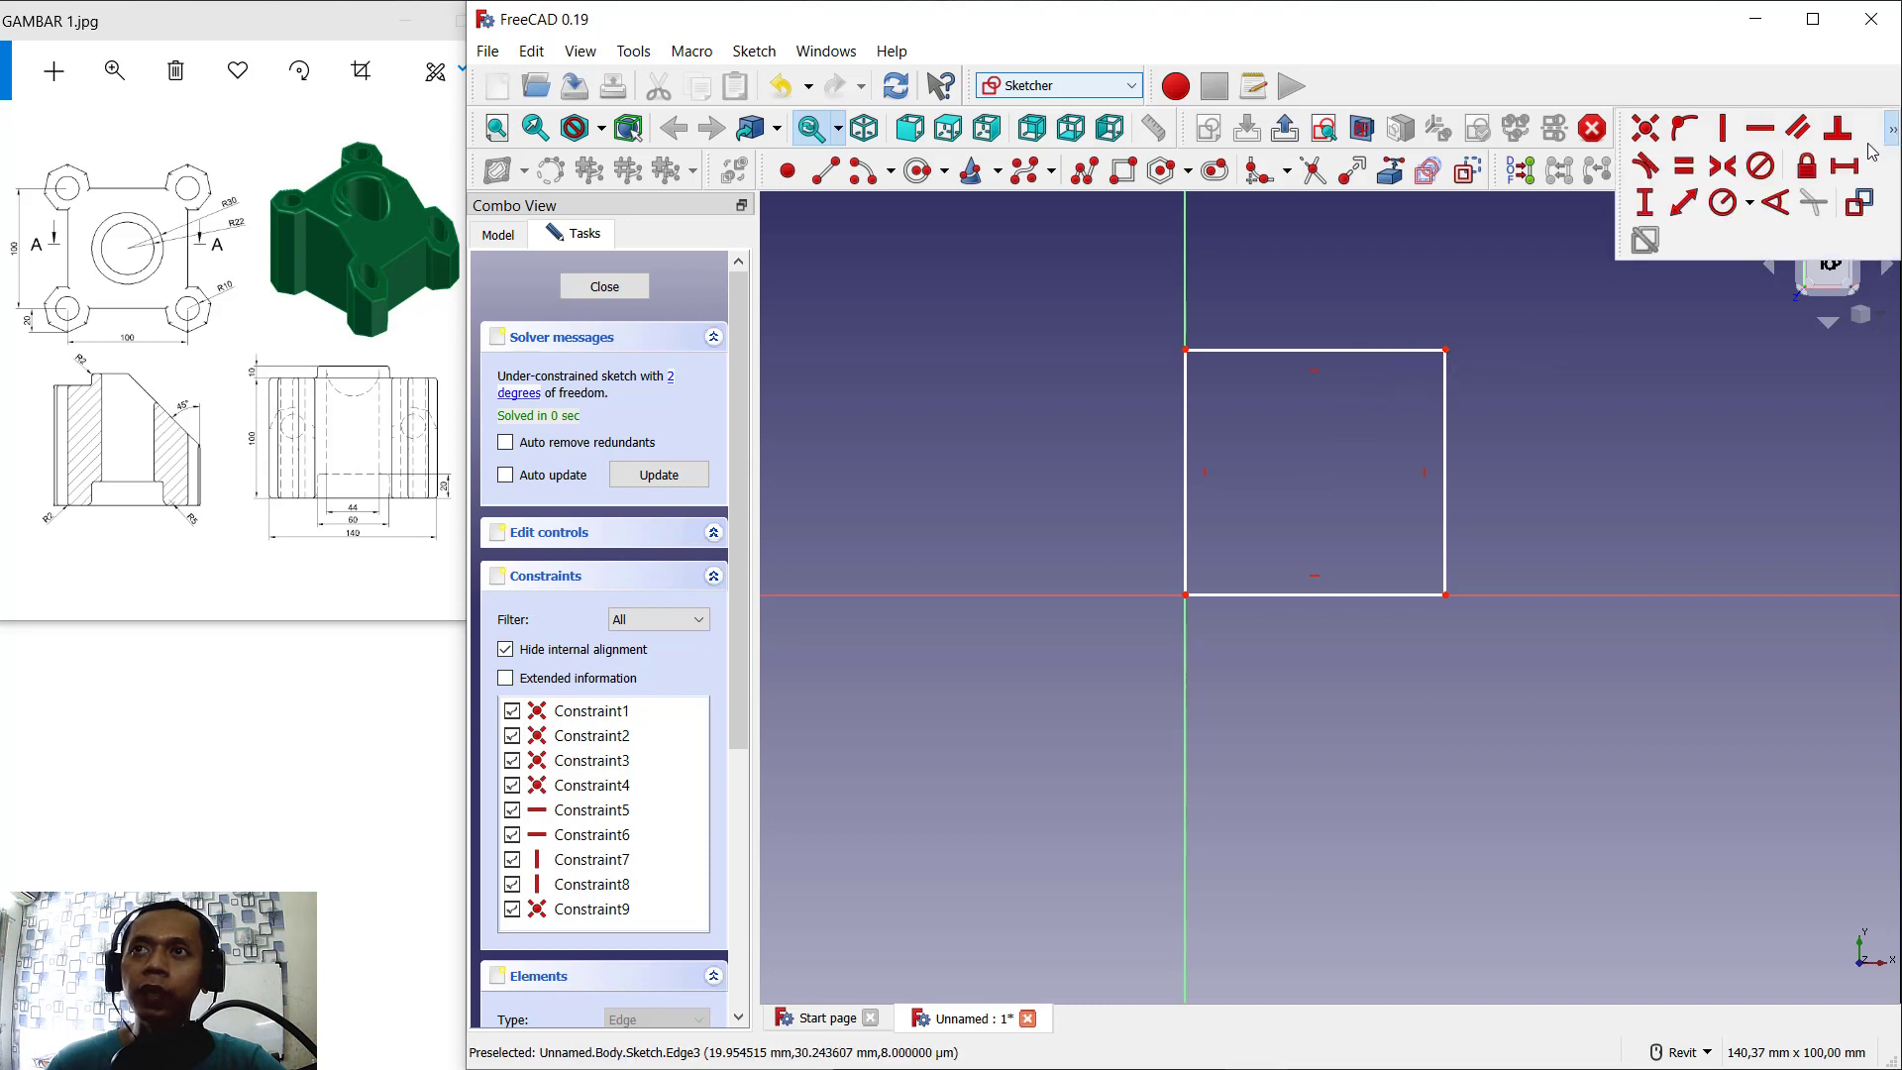
click(1653, 211)
click(1447, 458)
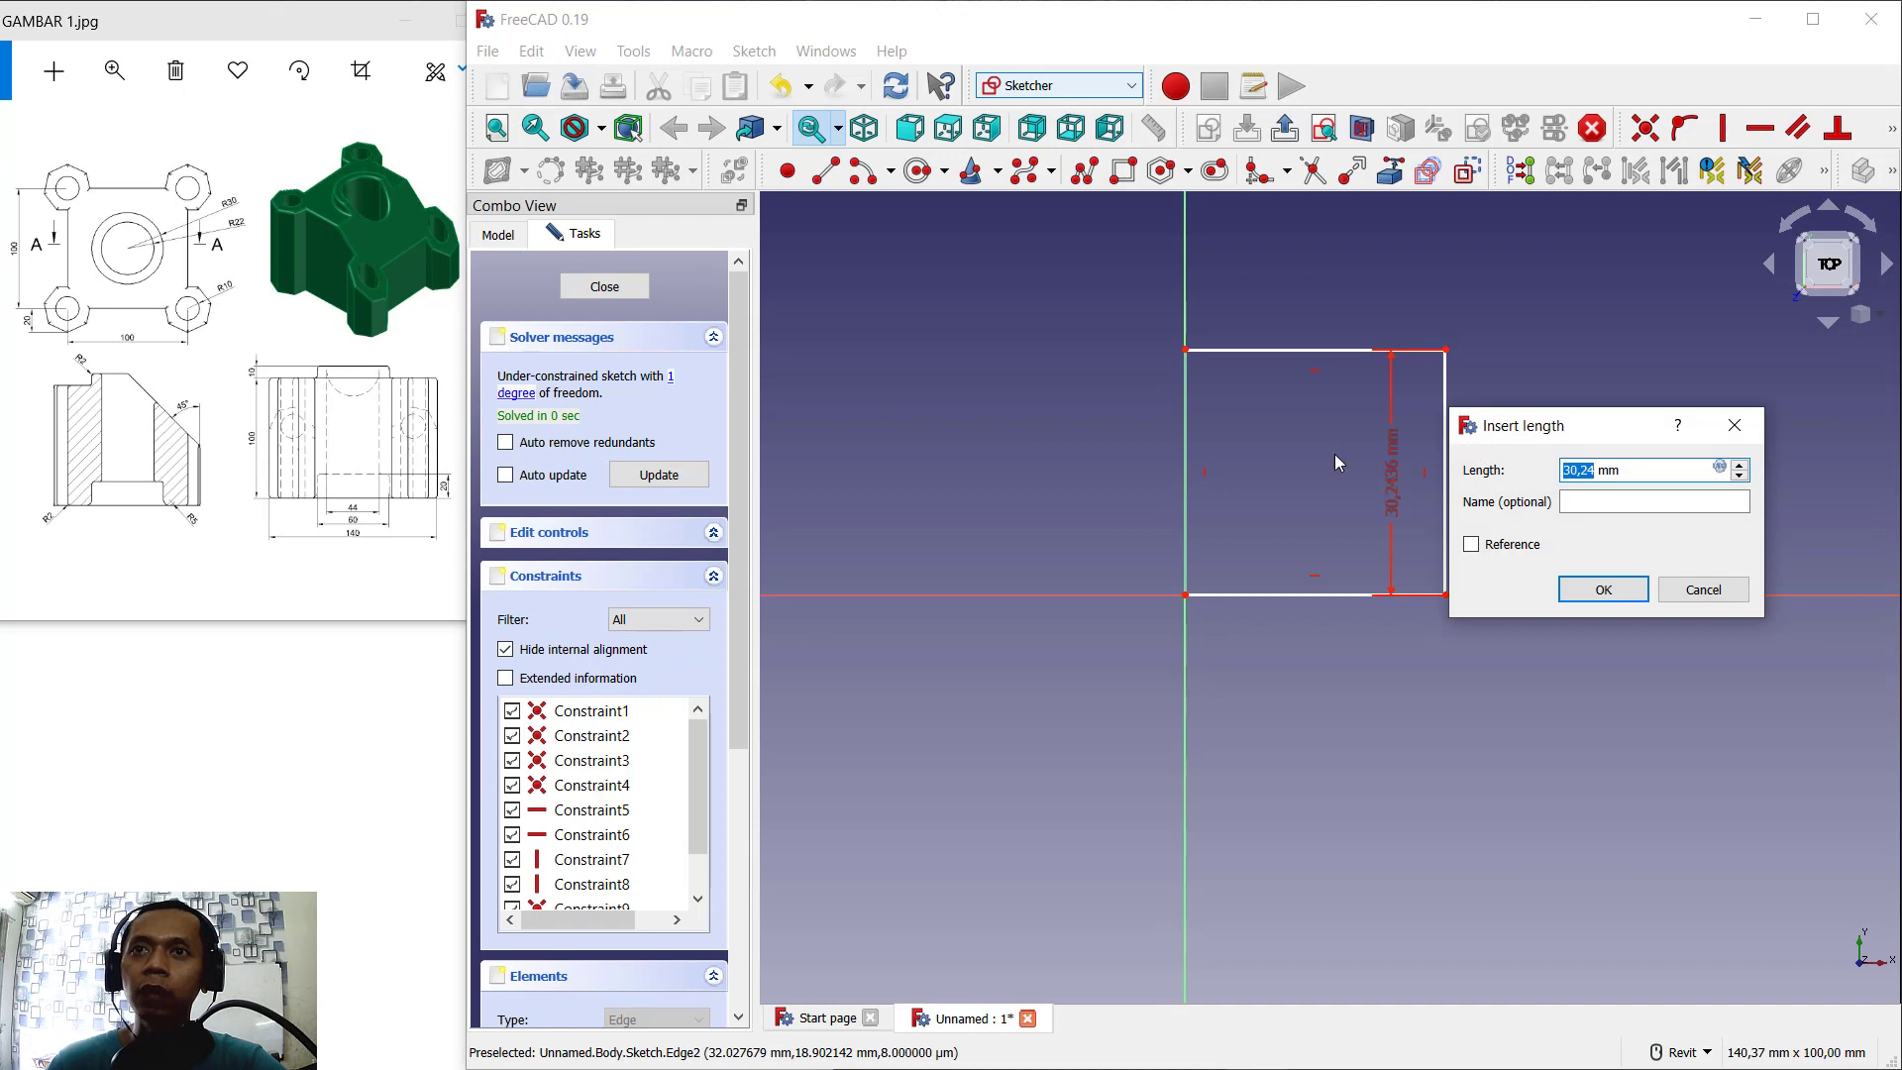
text(100)
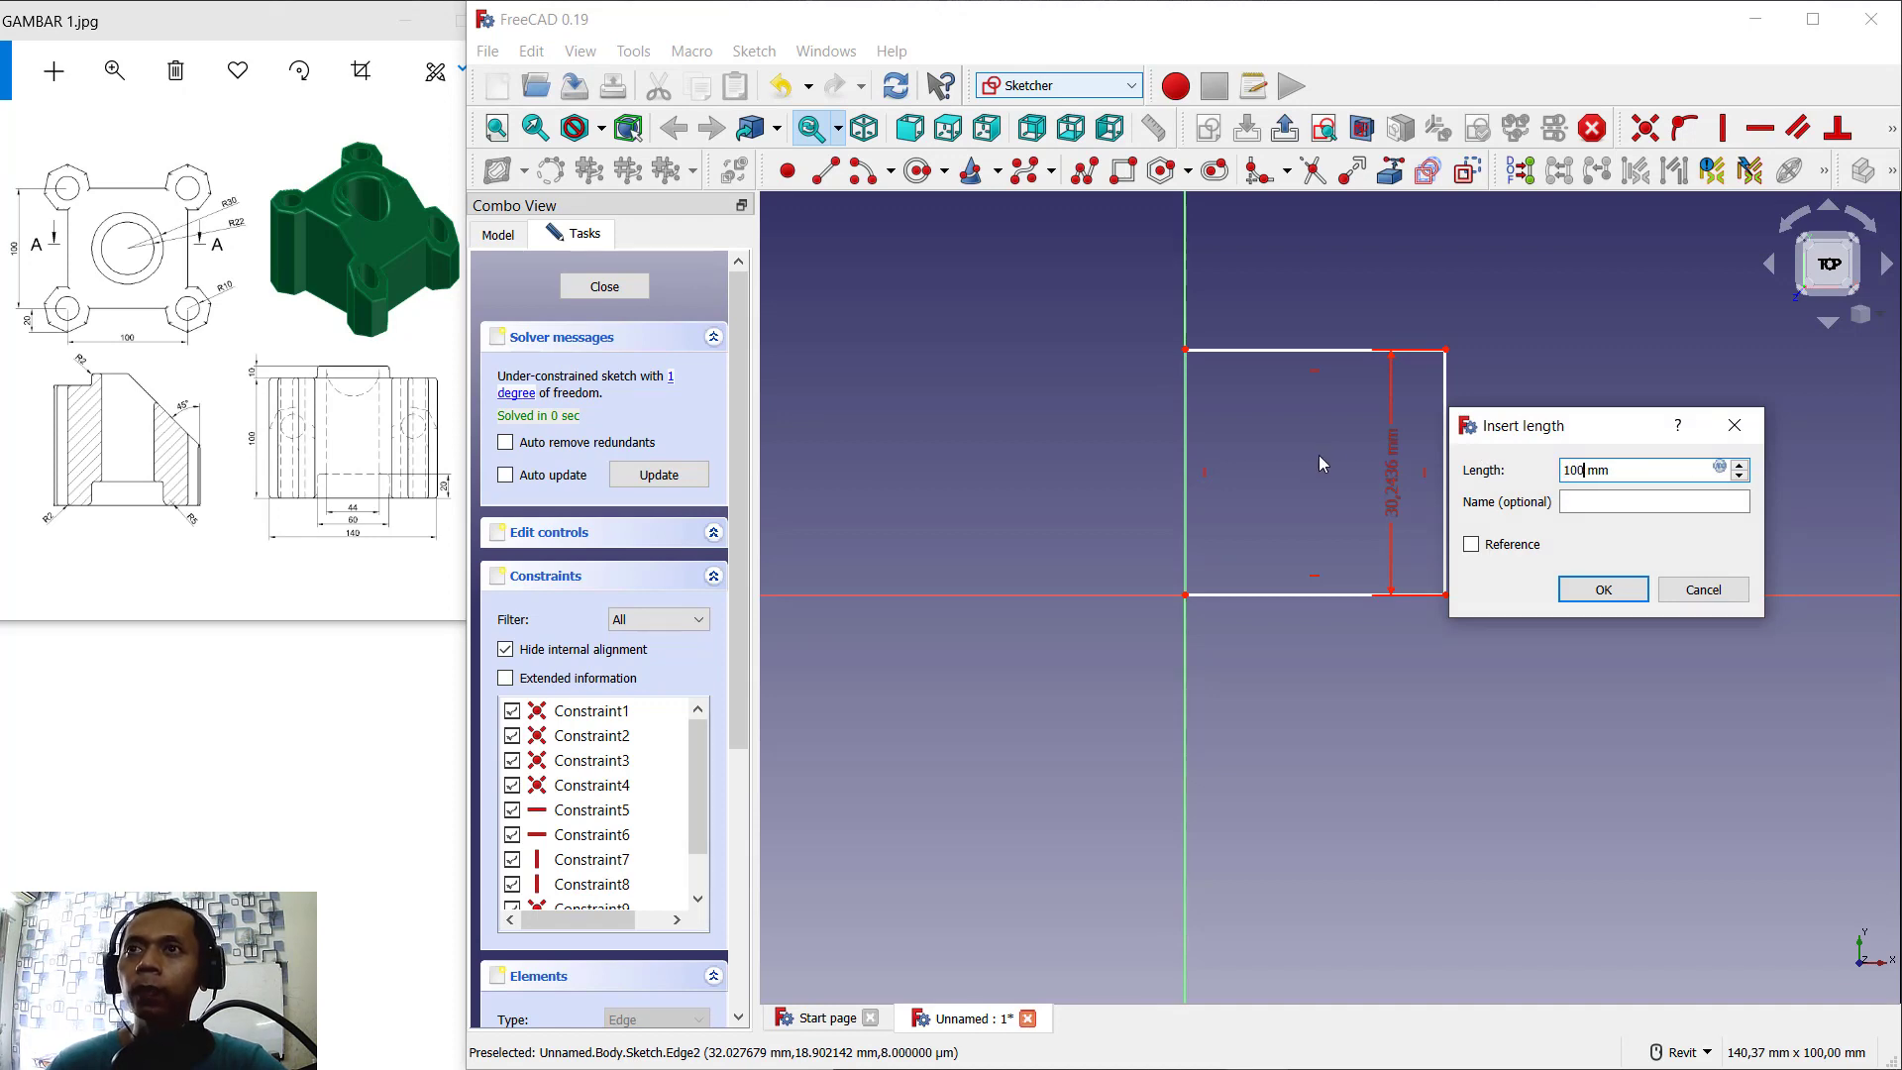
key(Return)
scroll(1414, 436, down, 2)
Step: Constrain the rectangle's upper edge to a horizontal length of 100 mm
middle_drag(1414, 420, 1388, 776)
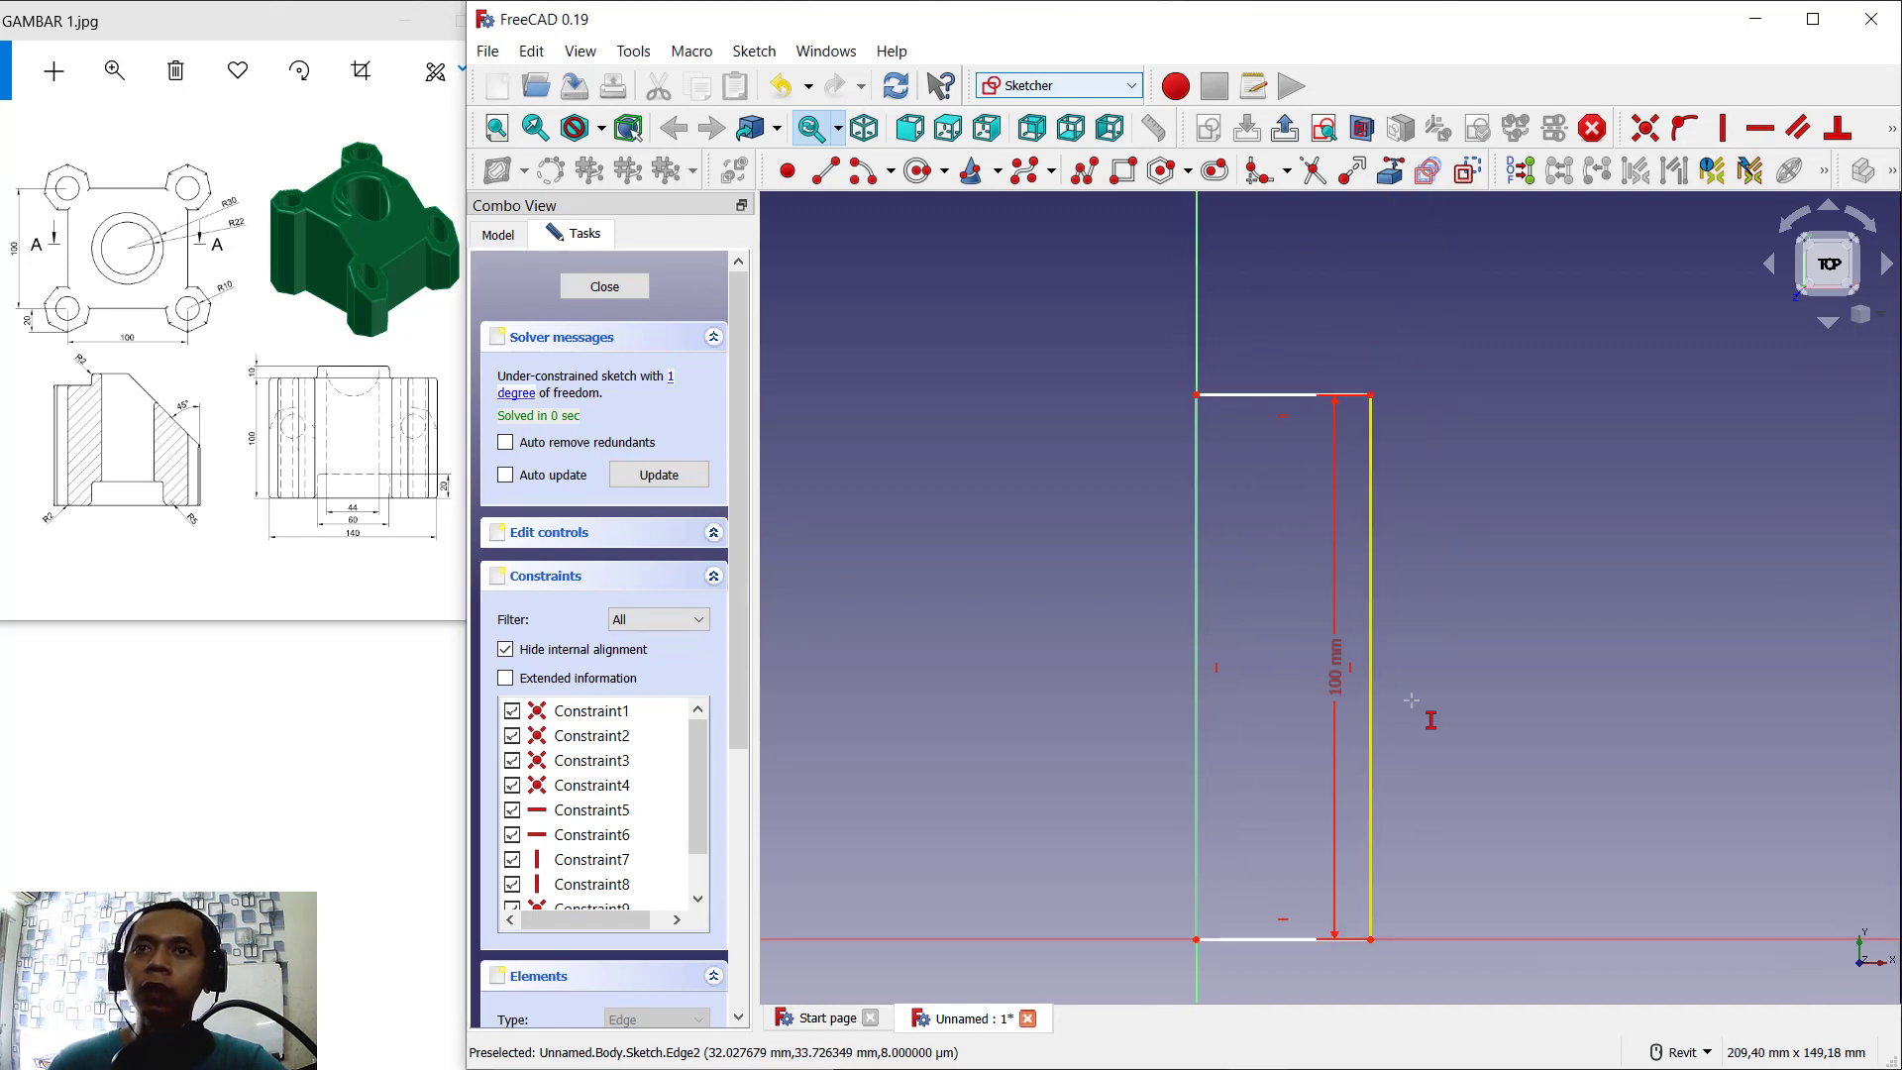
click(1892, 127)
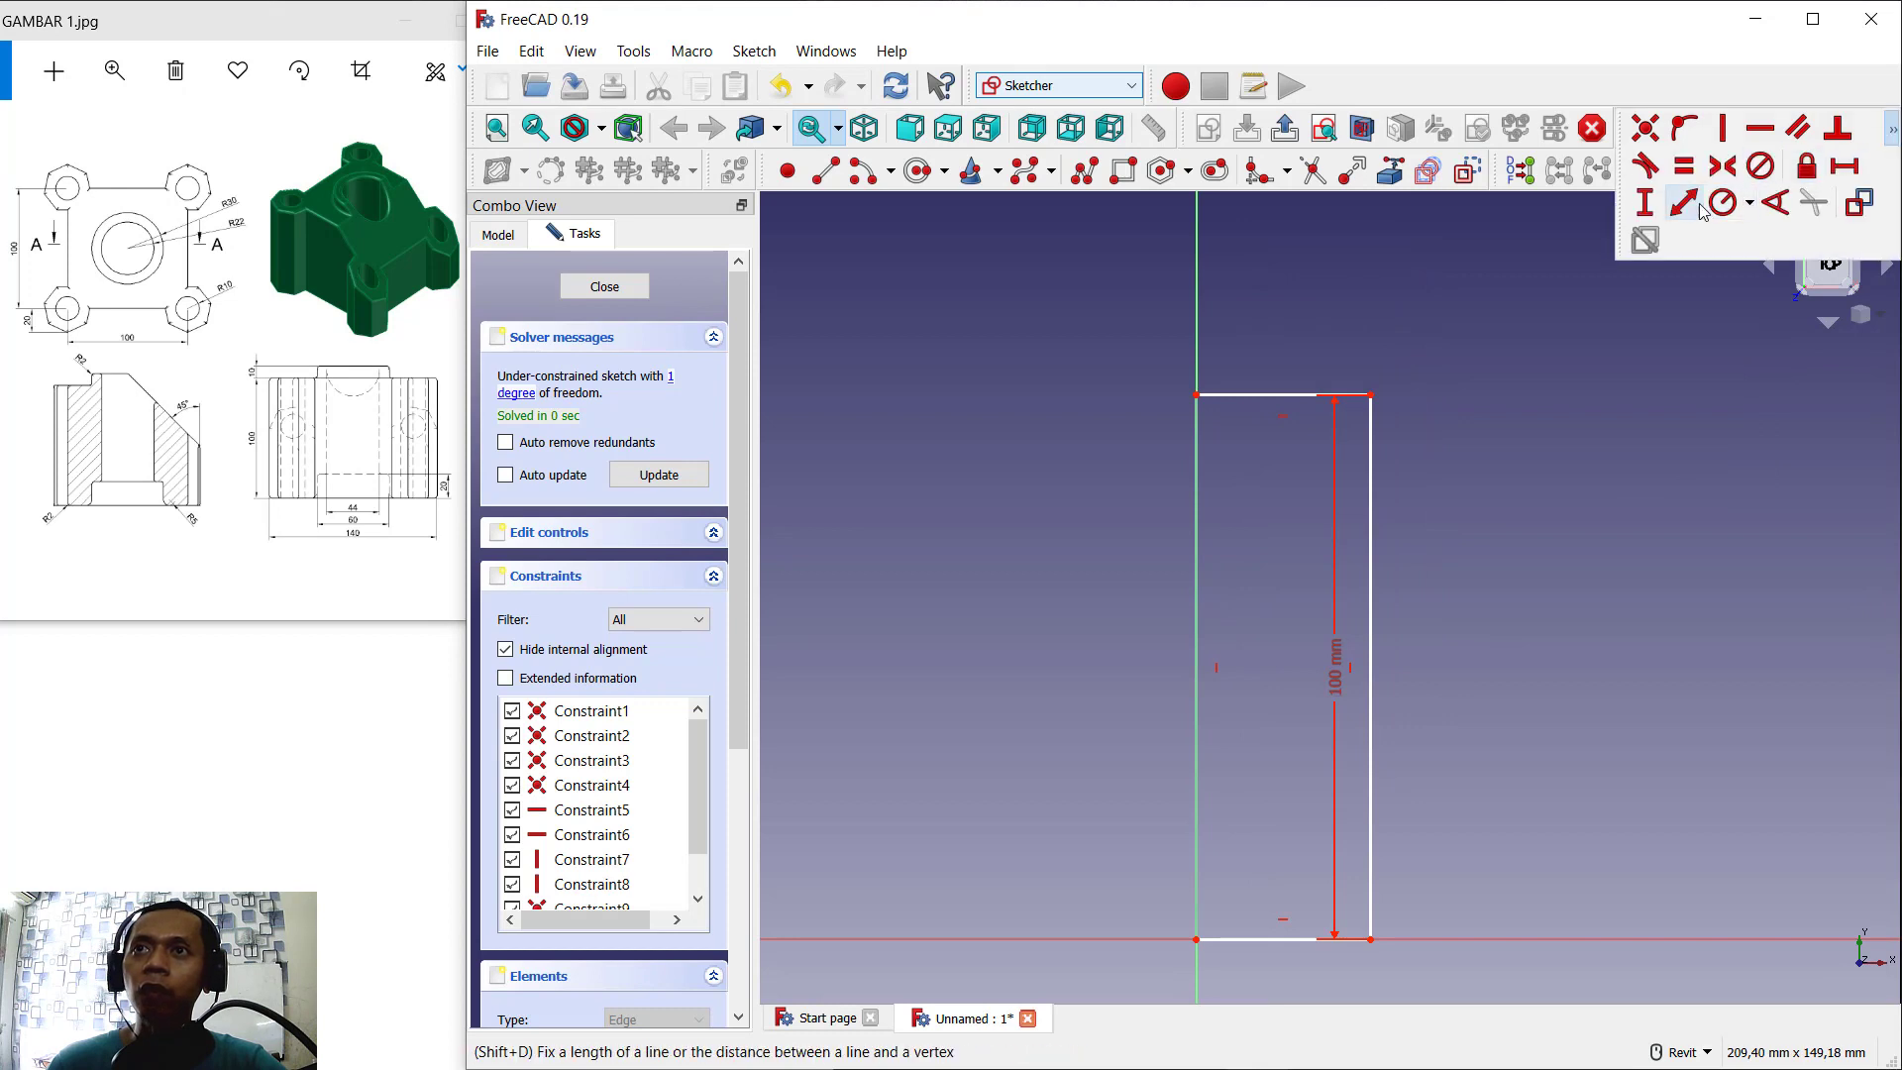
click(1845, 166)
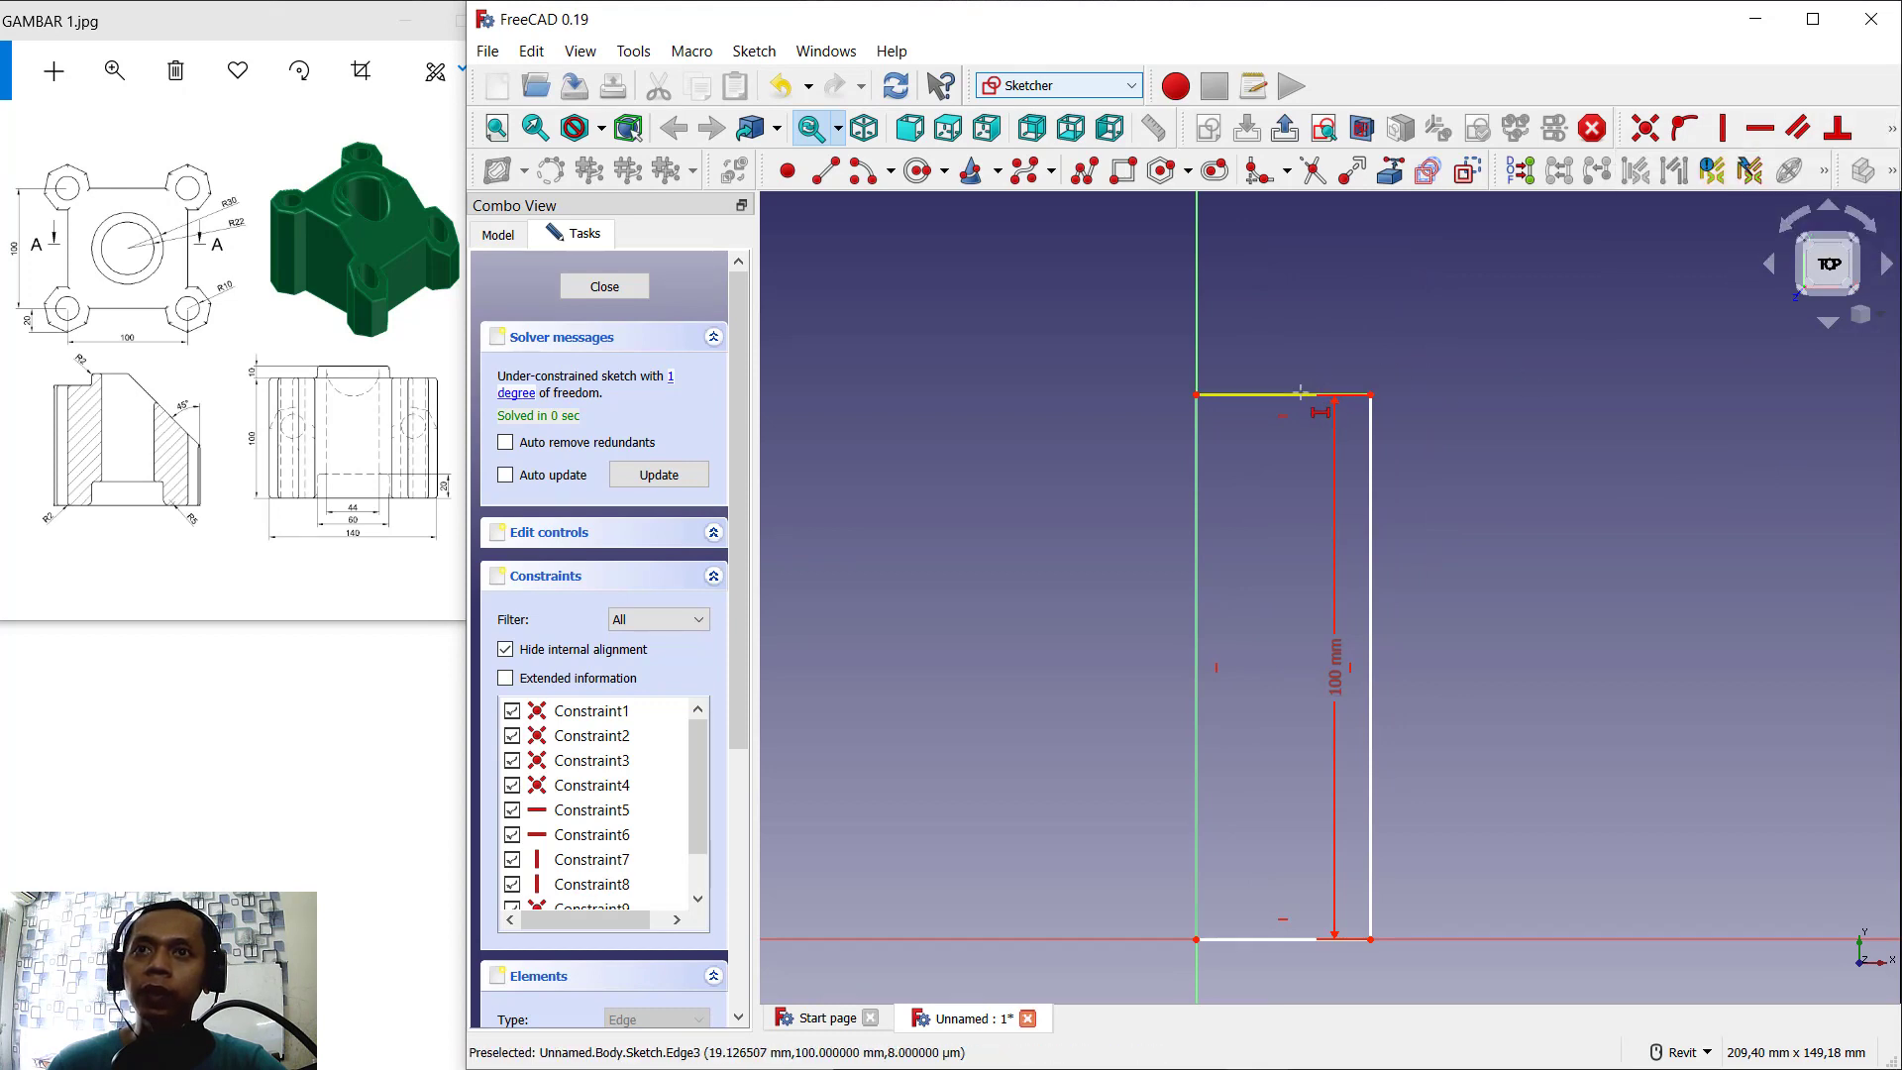
click(1288, 396)
text(100)
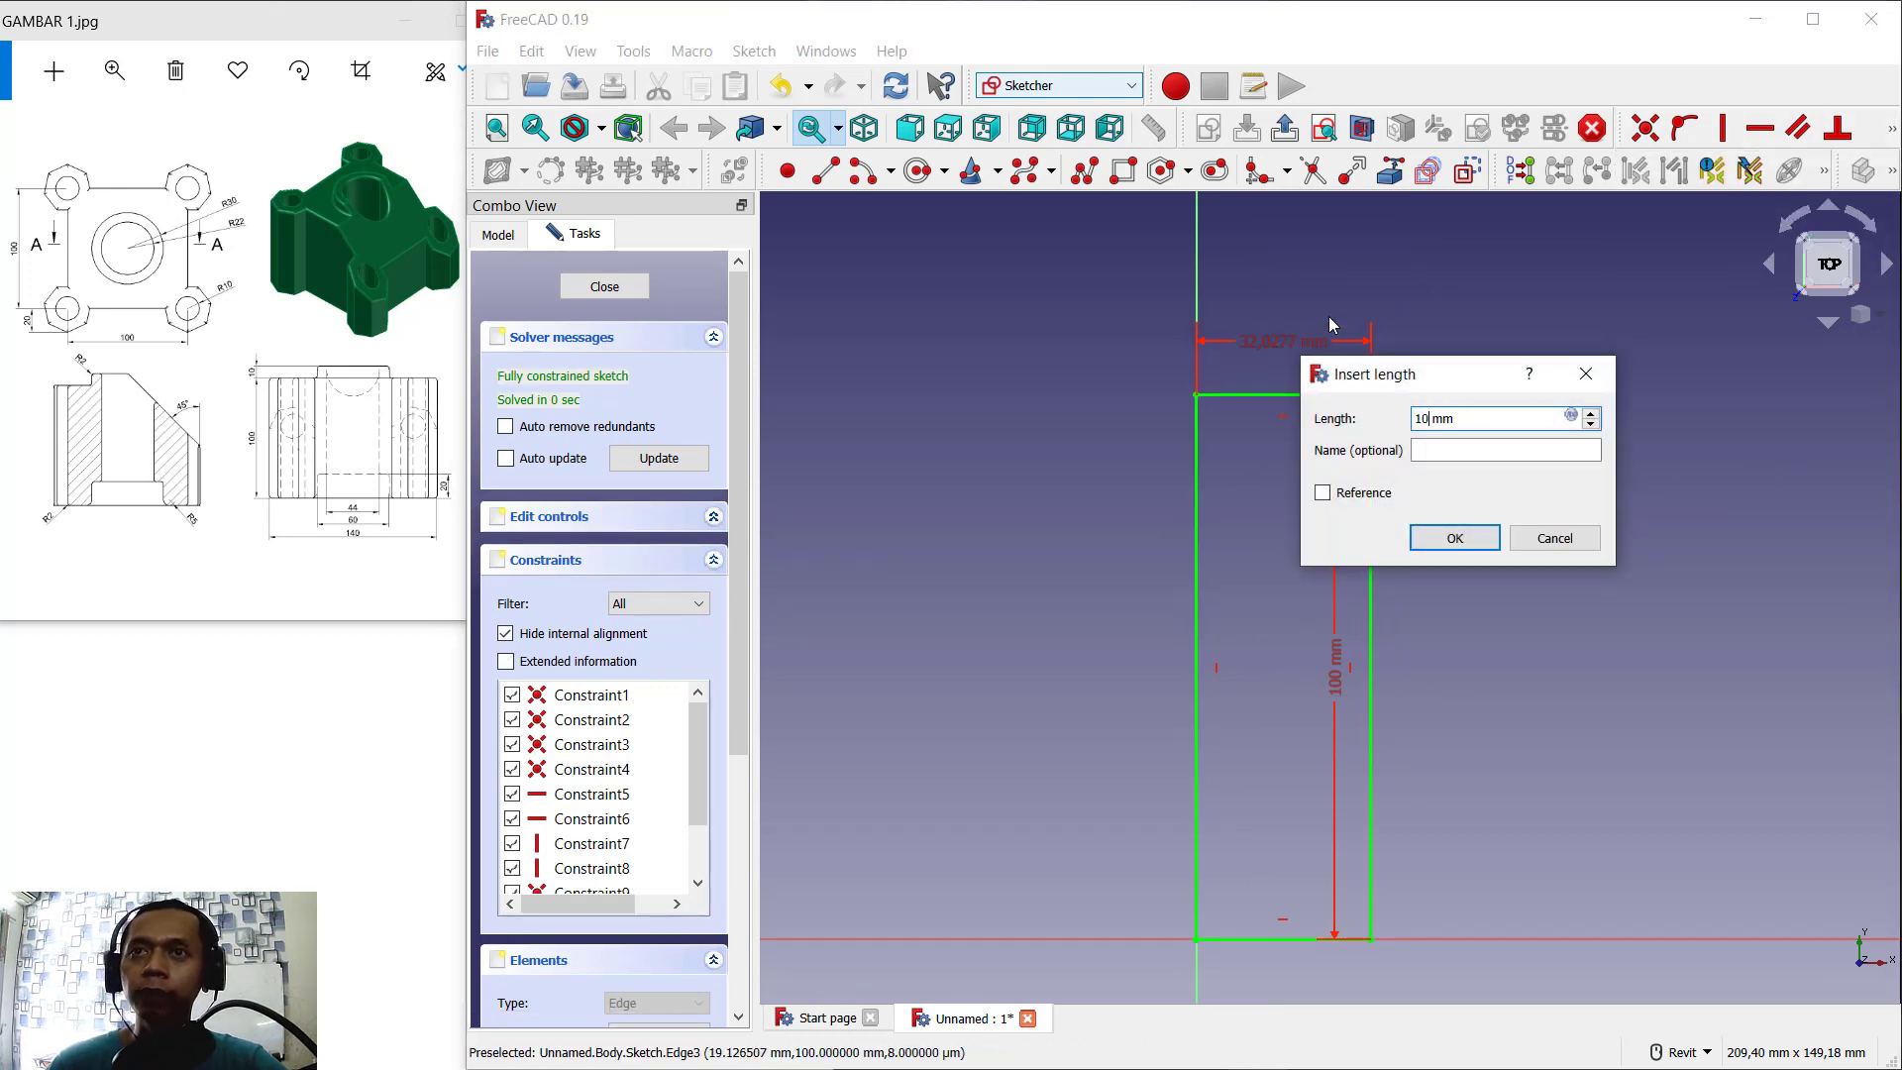
key(Return)
Step: Draw a circle centred on each of the square's four corners, with radii of about 9 to 12 mm
middle_drag(1428, 650, 1221, 587)
click(918, 170)
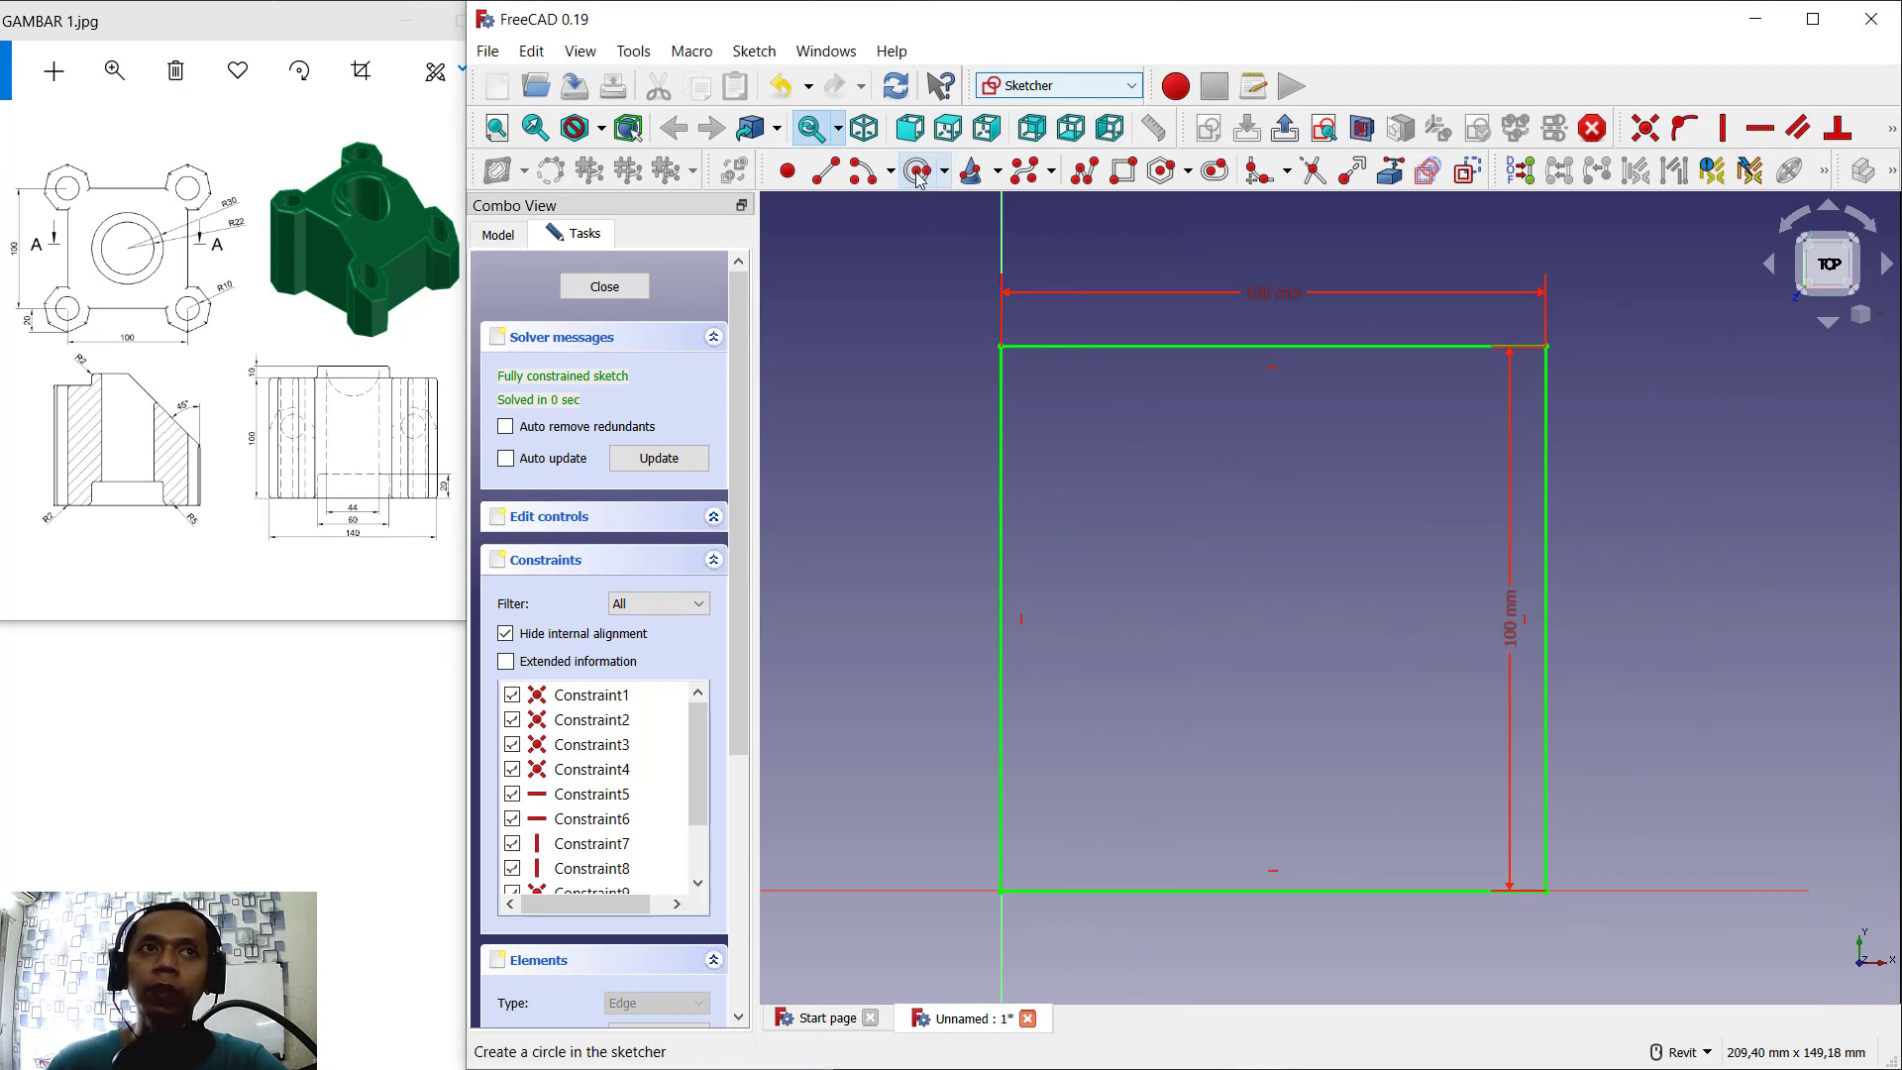
click(1002, 347)
click(1065, 346)
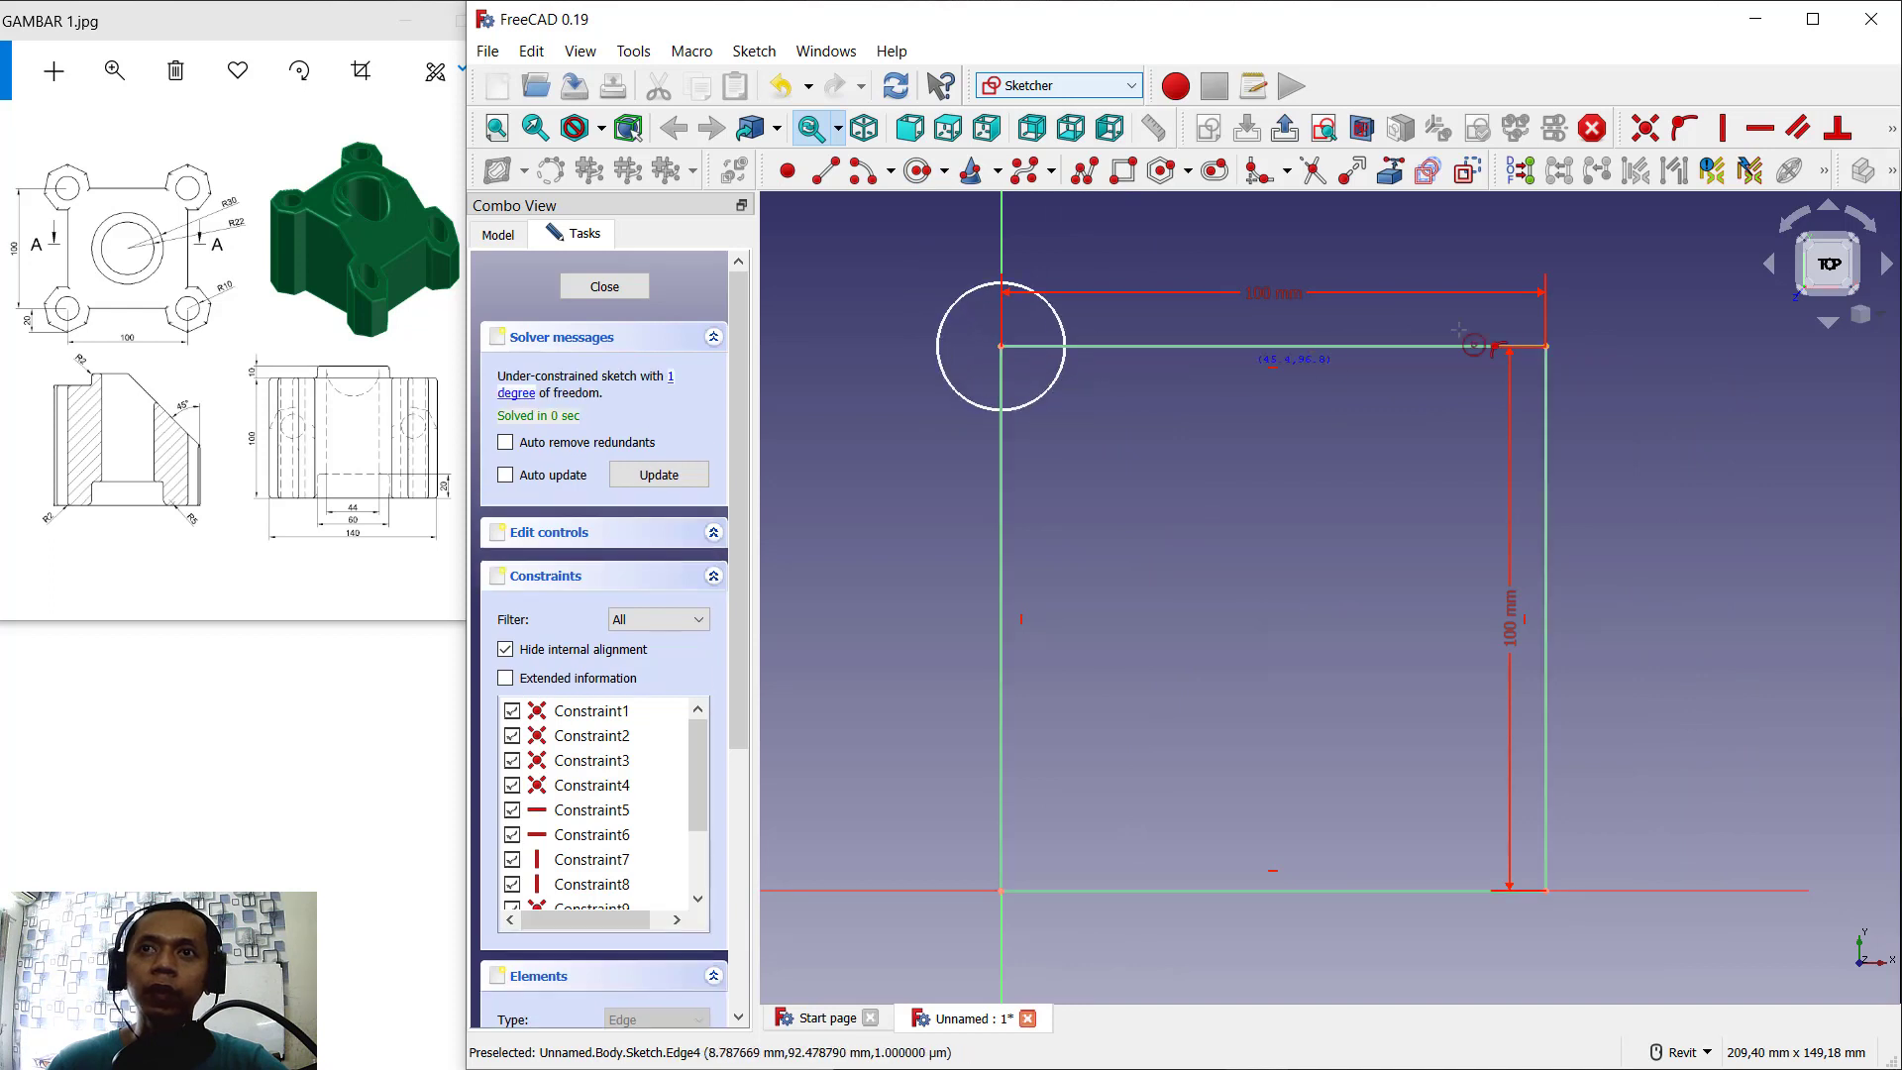
click(1546, 346)
click(1586, 378)
click(1547, 890)
click(1585, 929)
click(1002, 891)
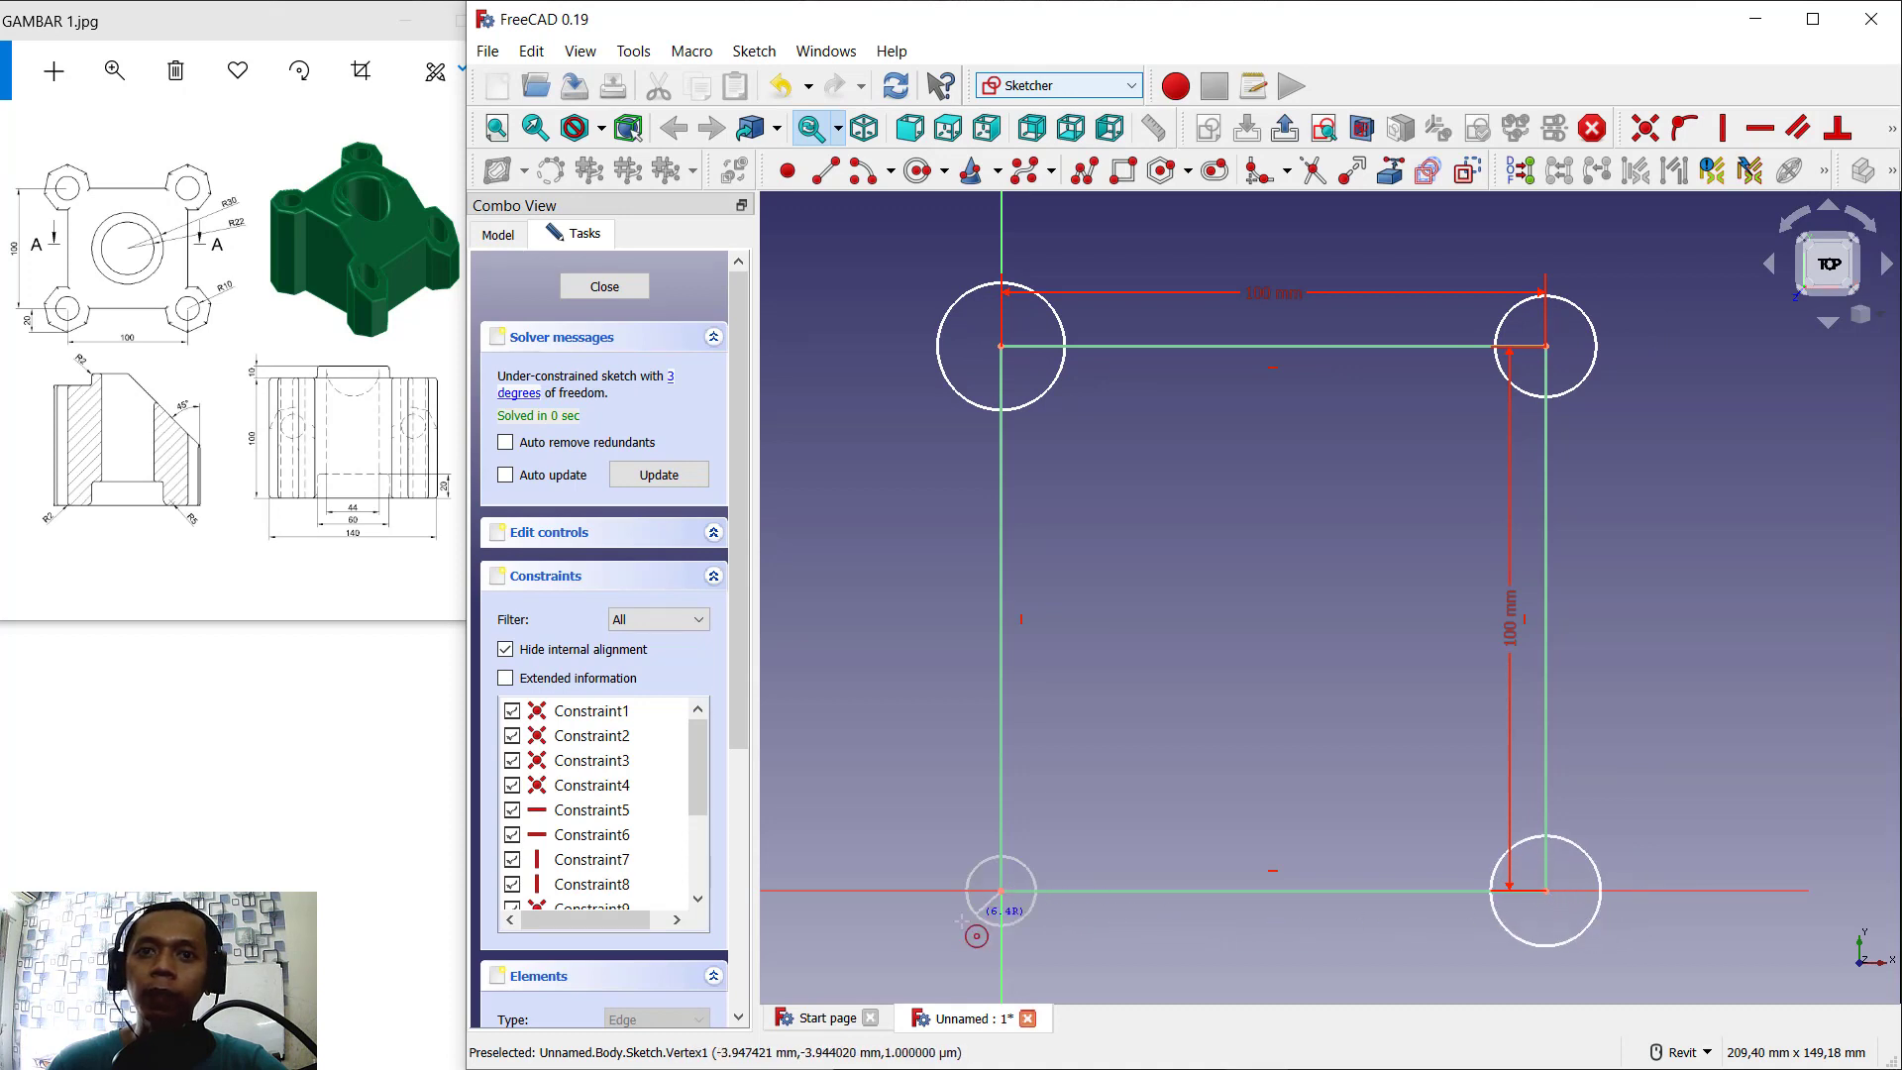
click(966, 941)
Step: Constrain the circles at the square's two upper corners to a radius of 10 mm
click(1892, 129)
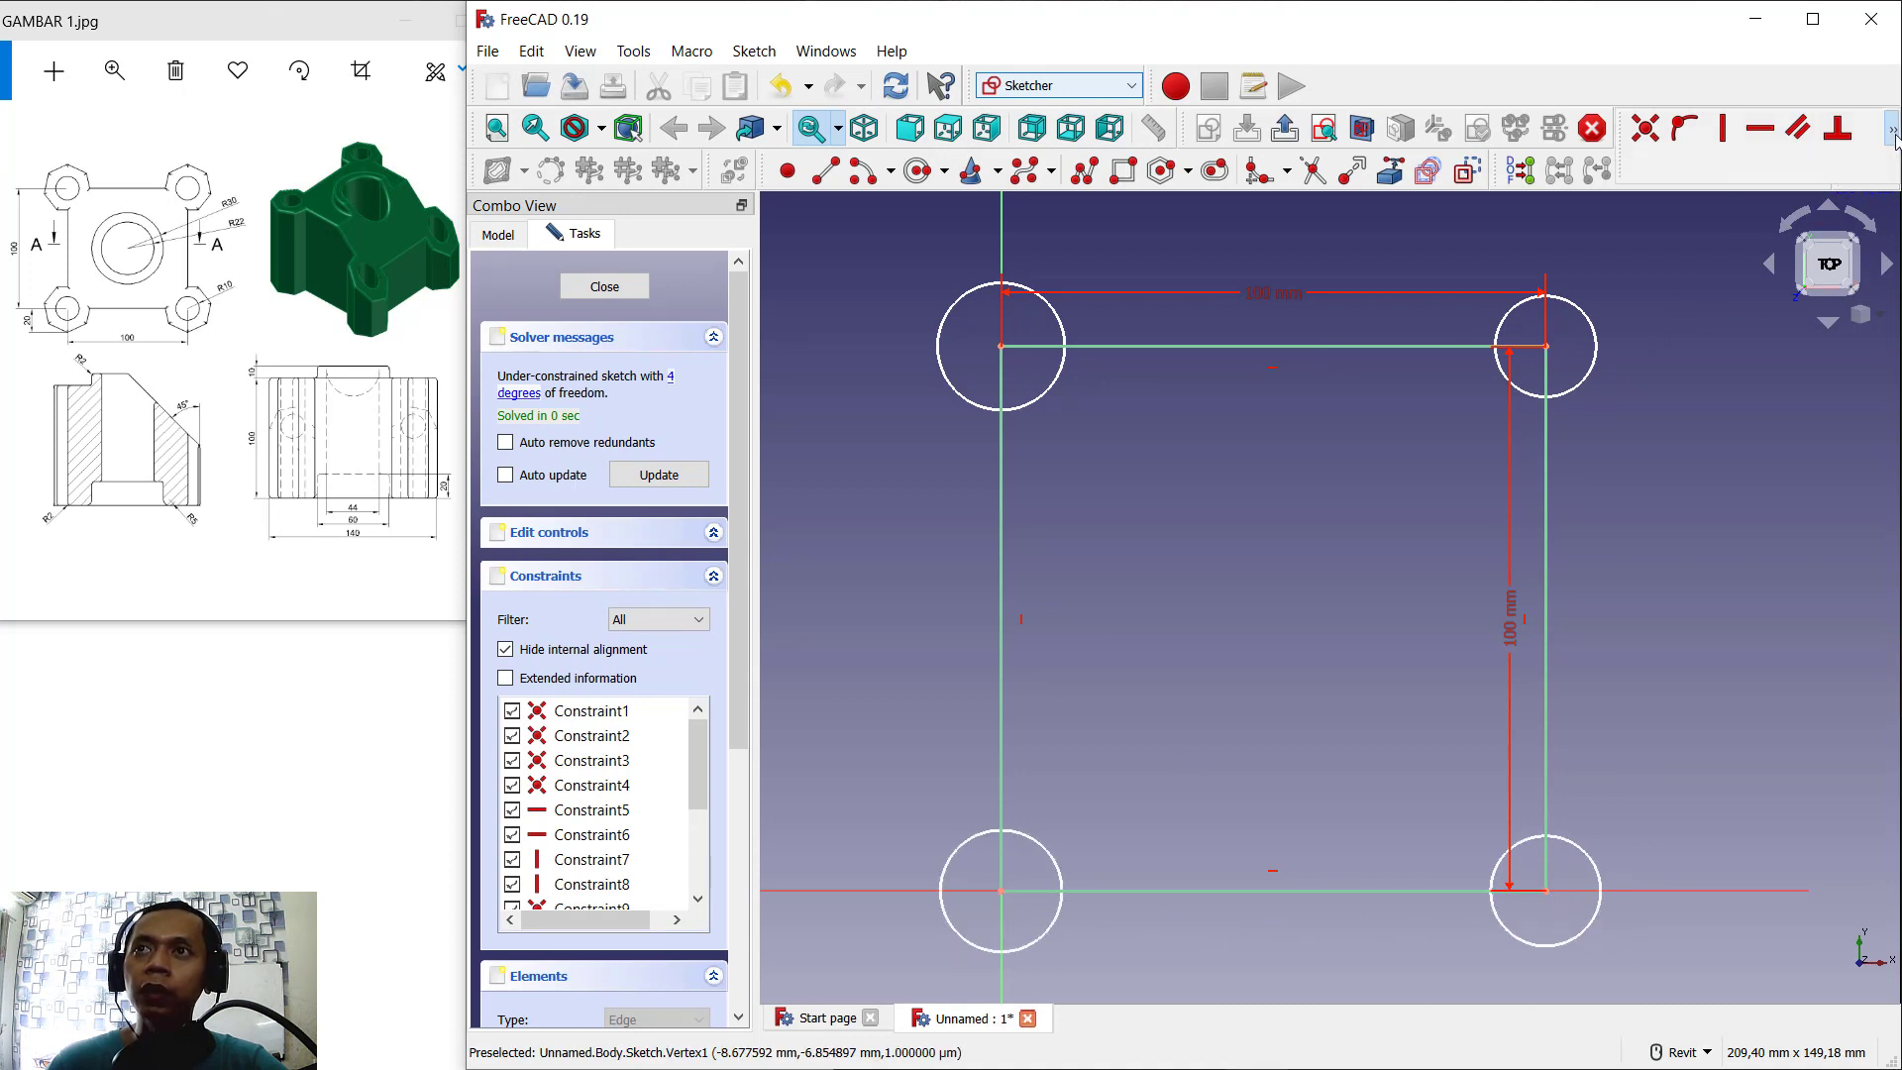
click(1725, 205)
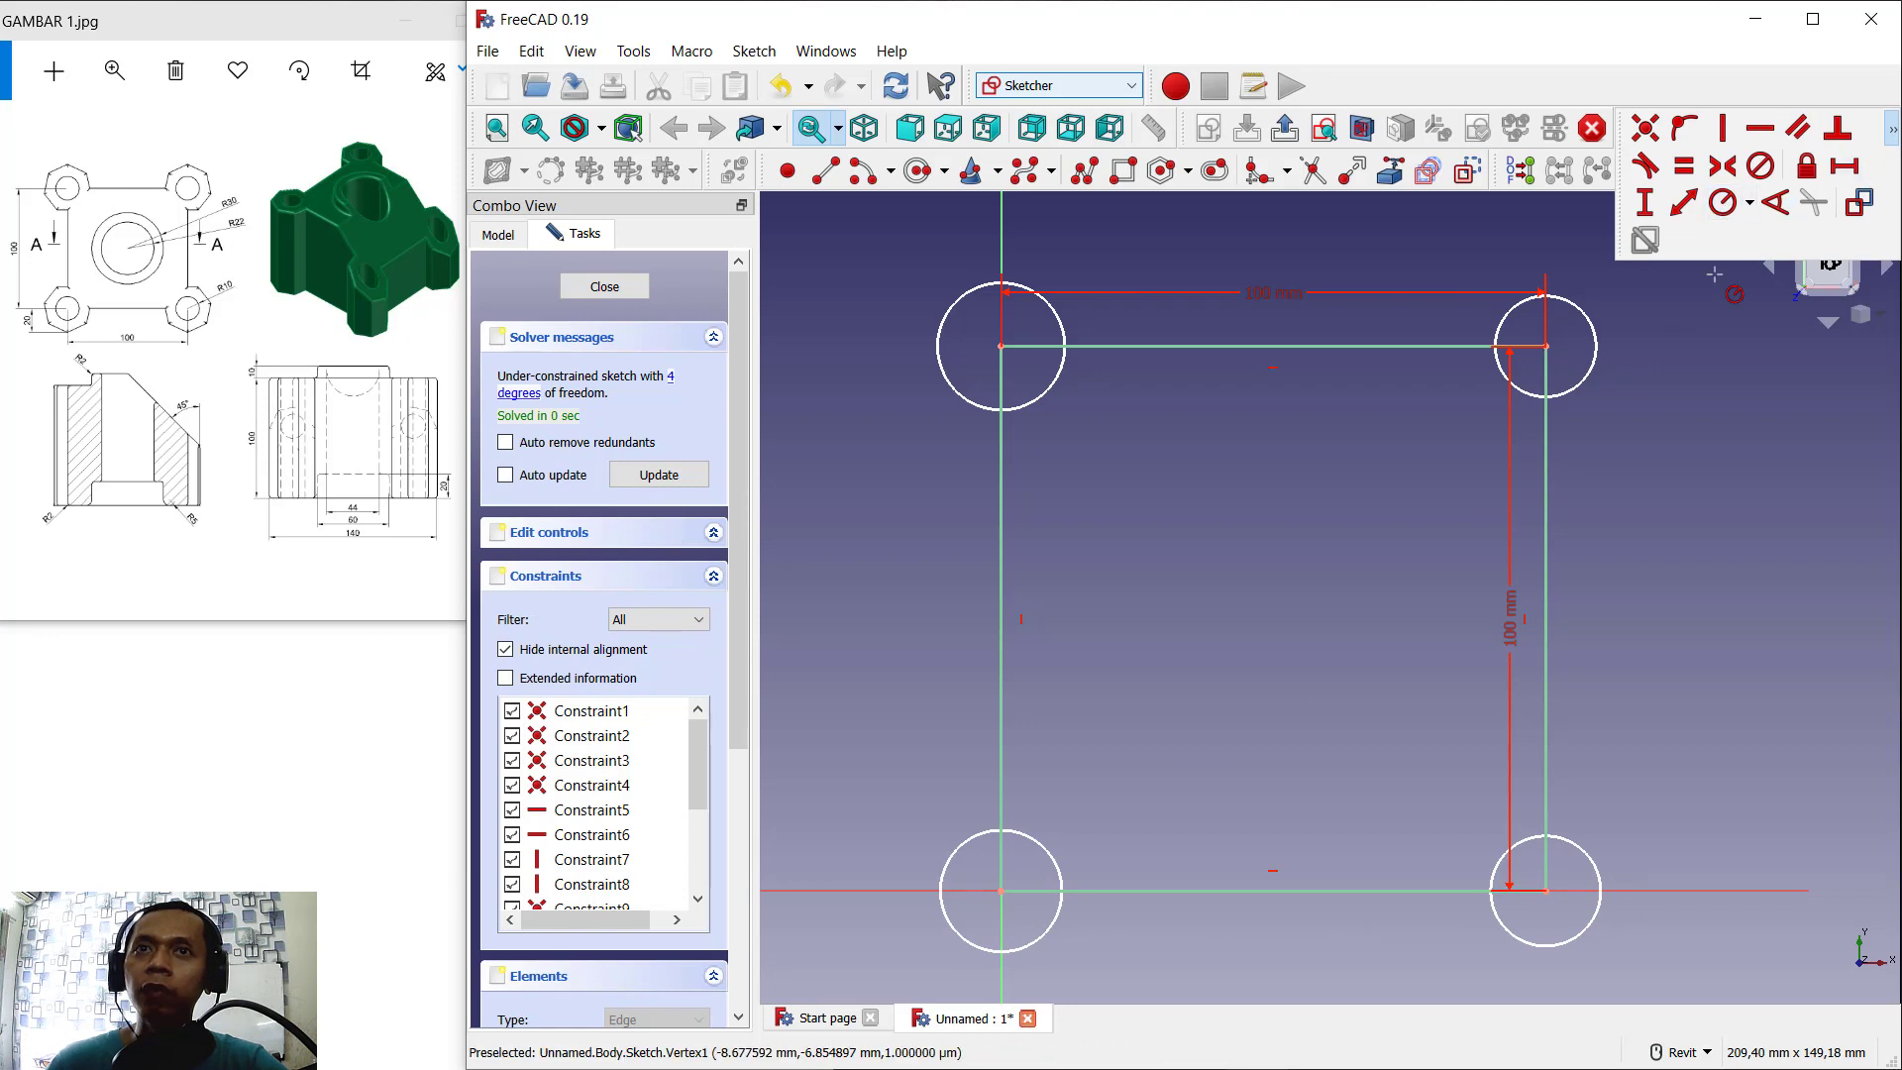
click(1036, 400)
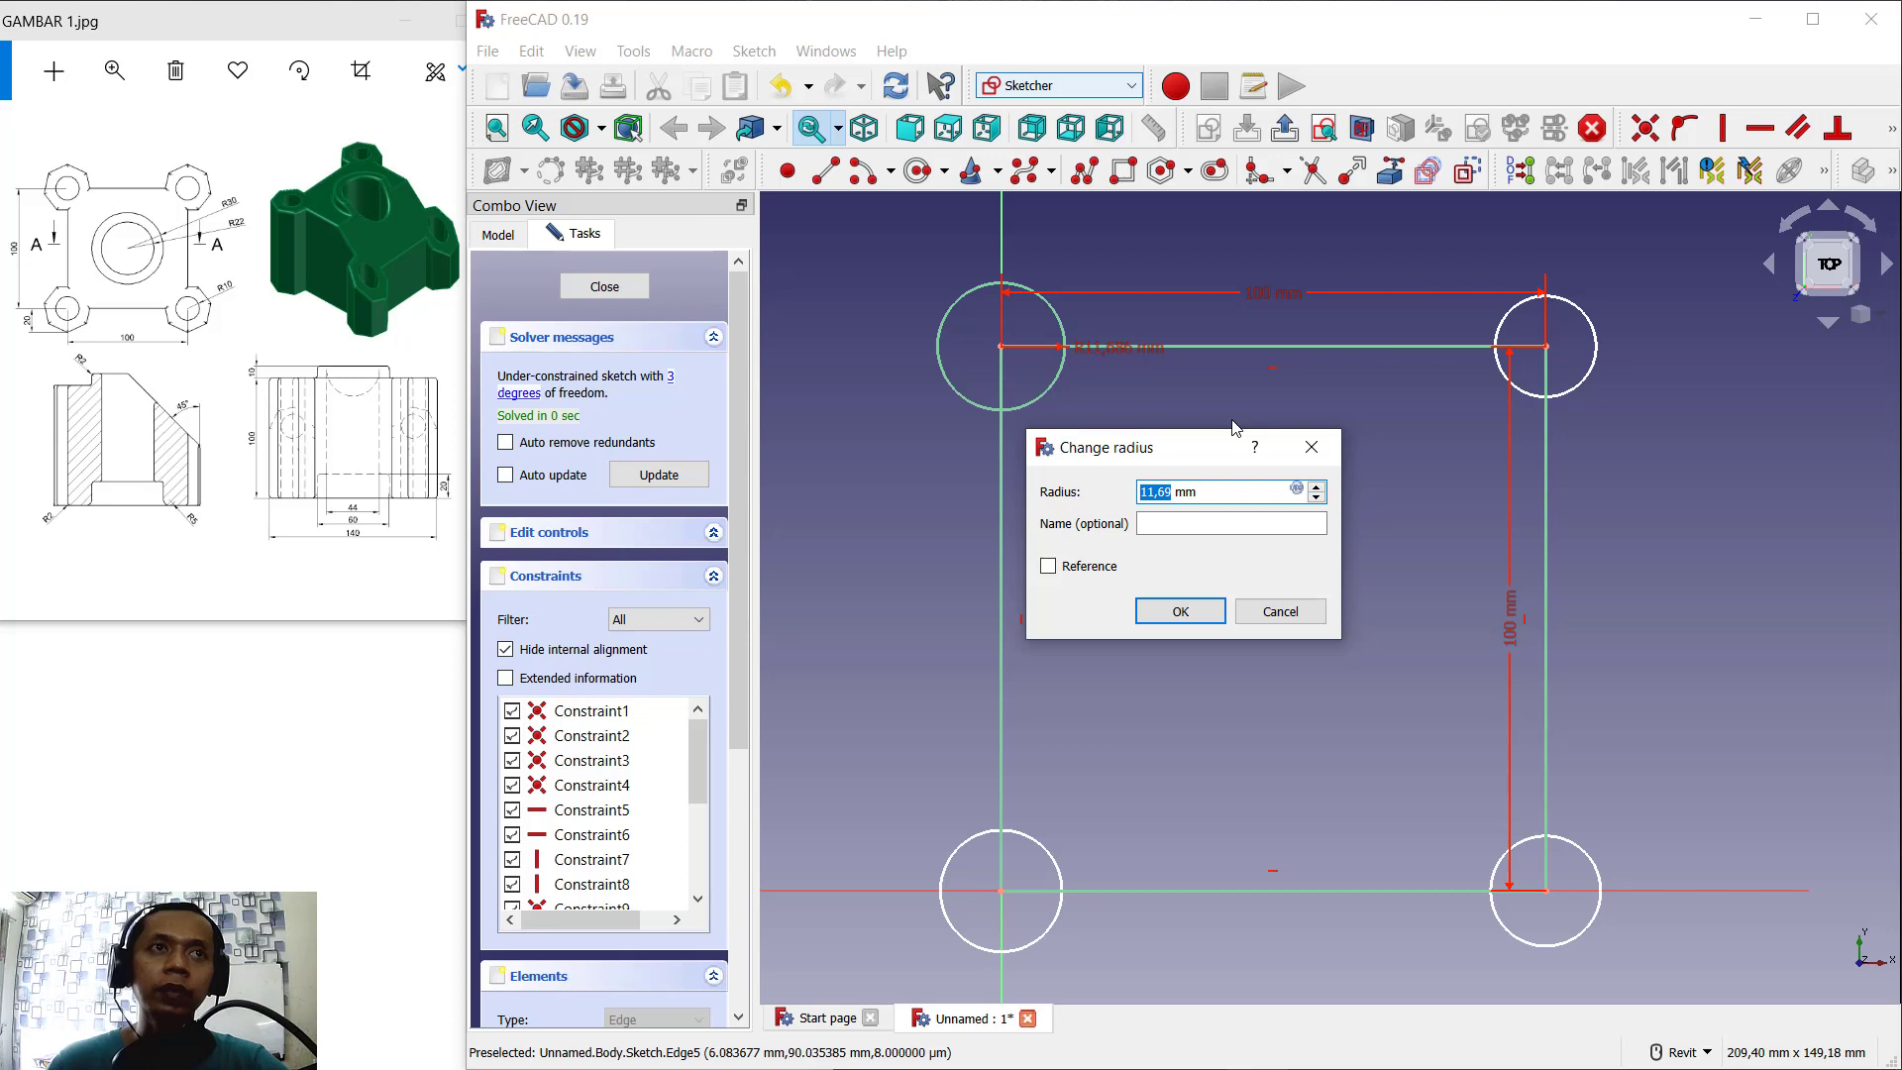
text(10)
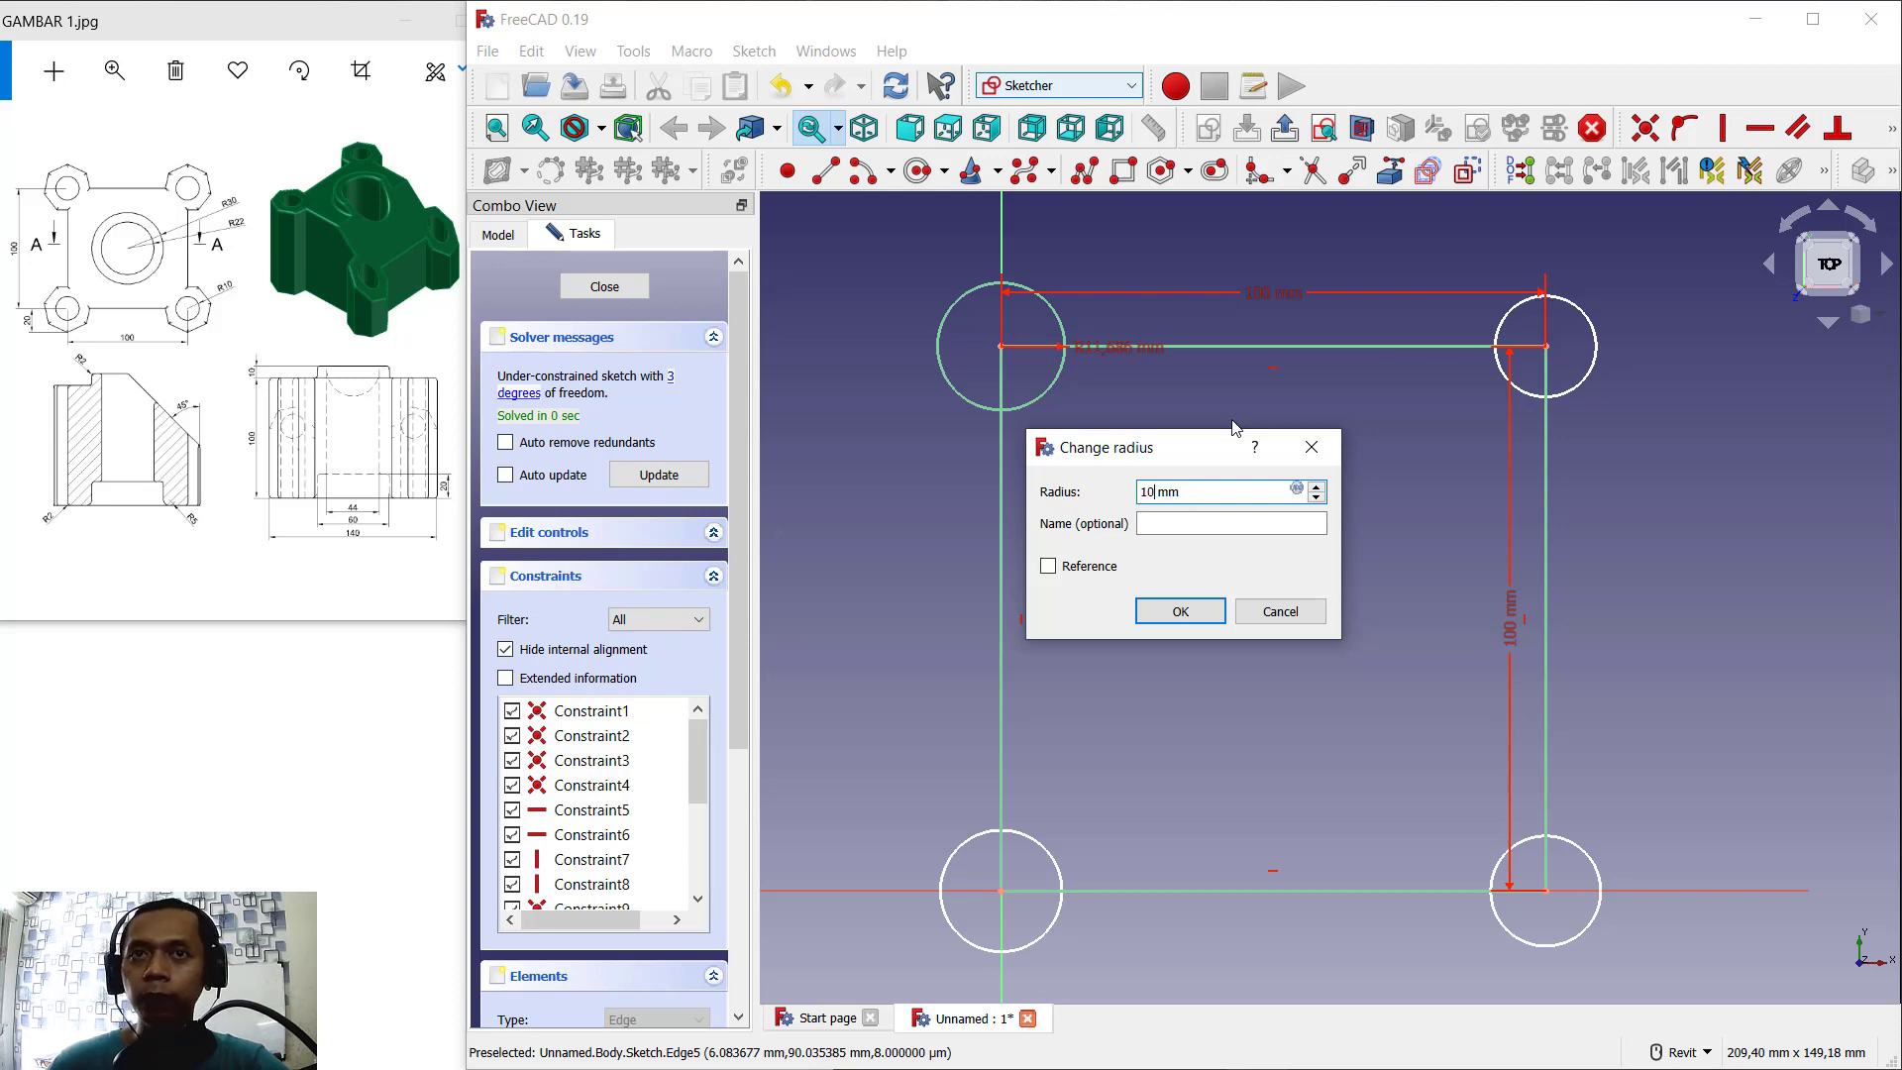
key(Return)
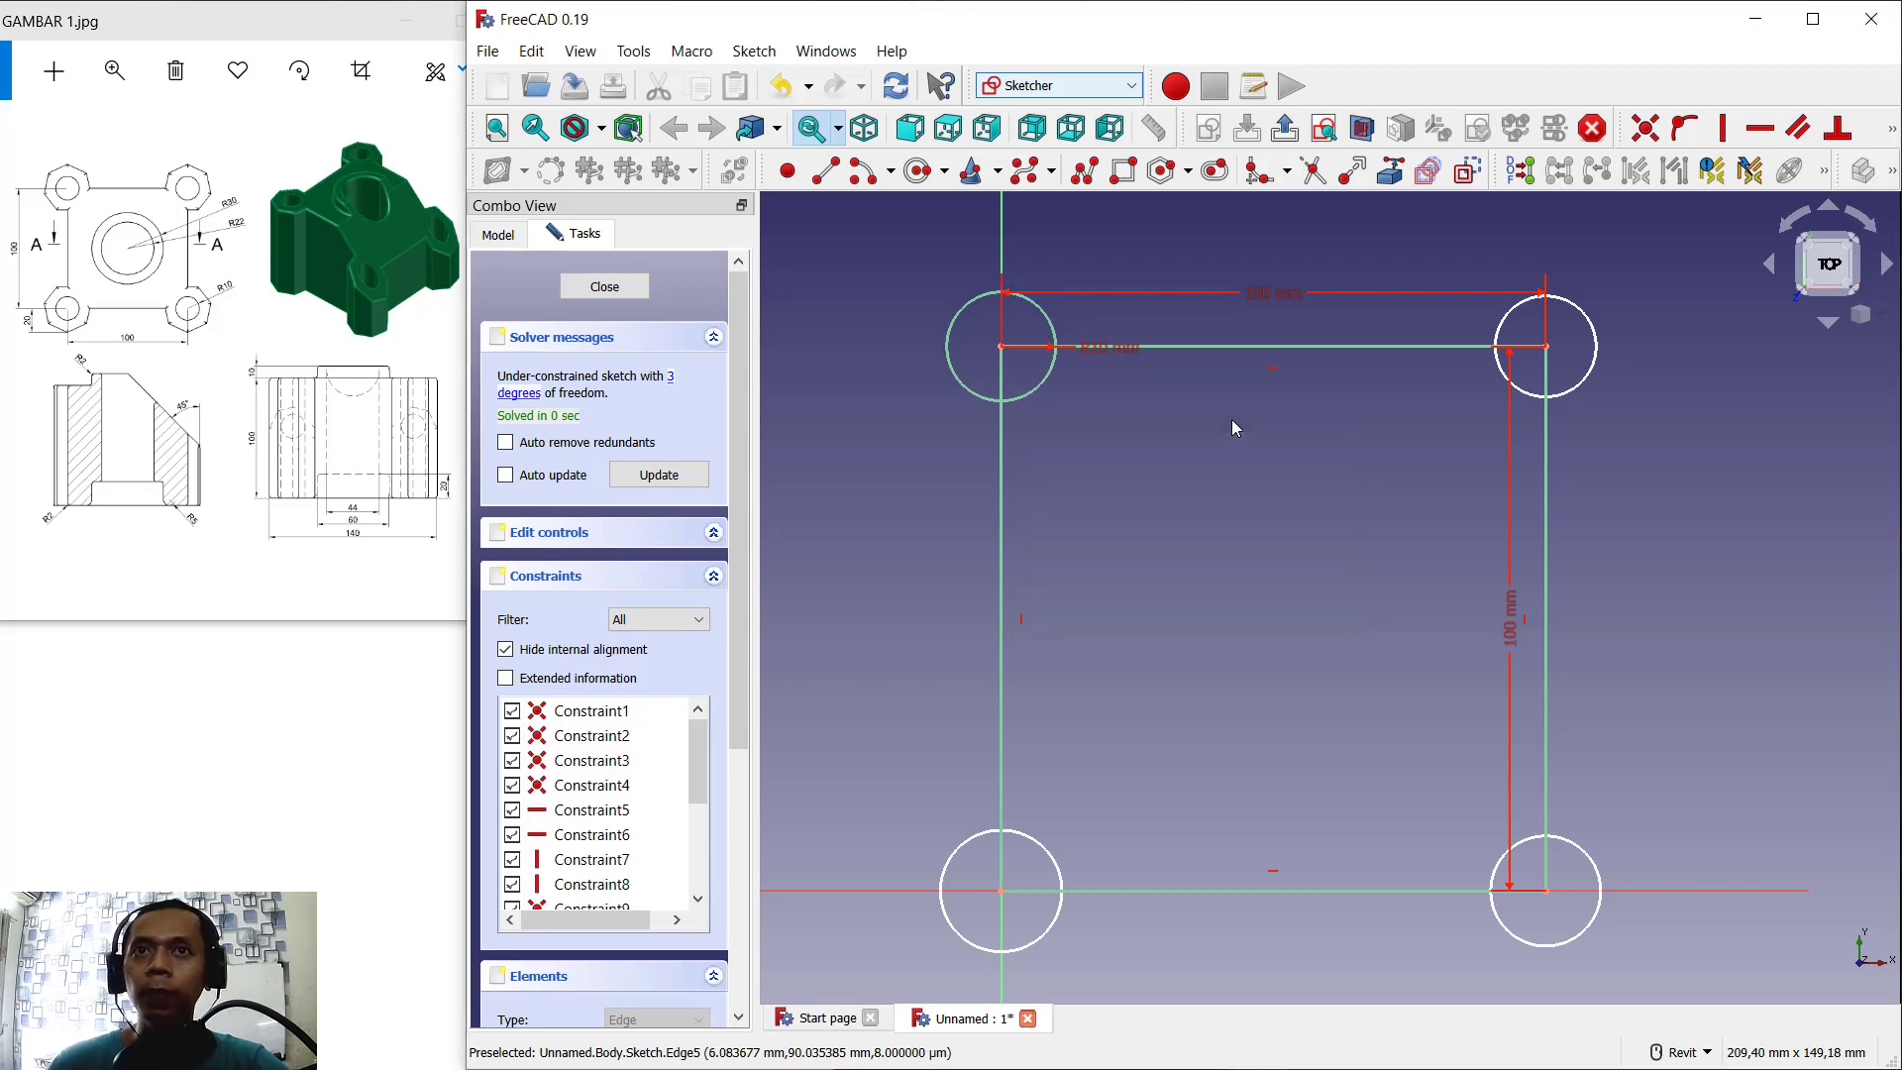
click(1571, 391)
text(10)
key(Return)
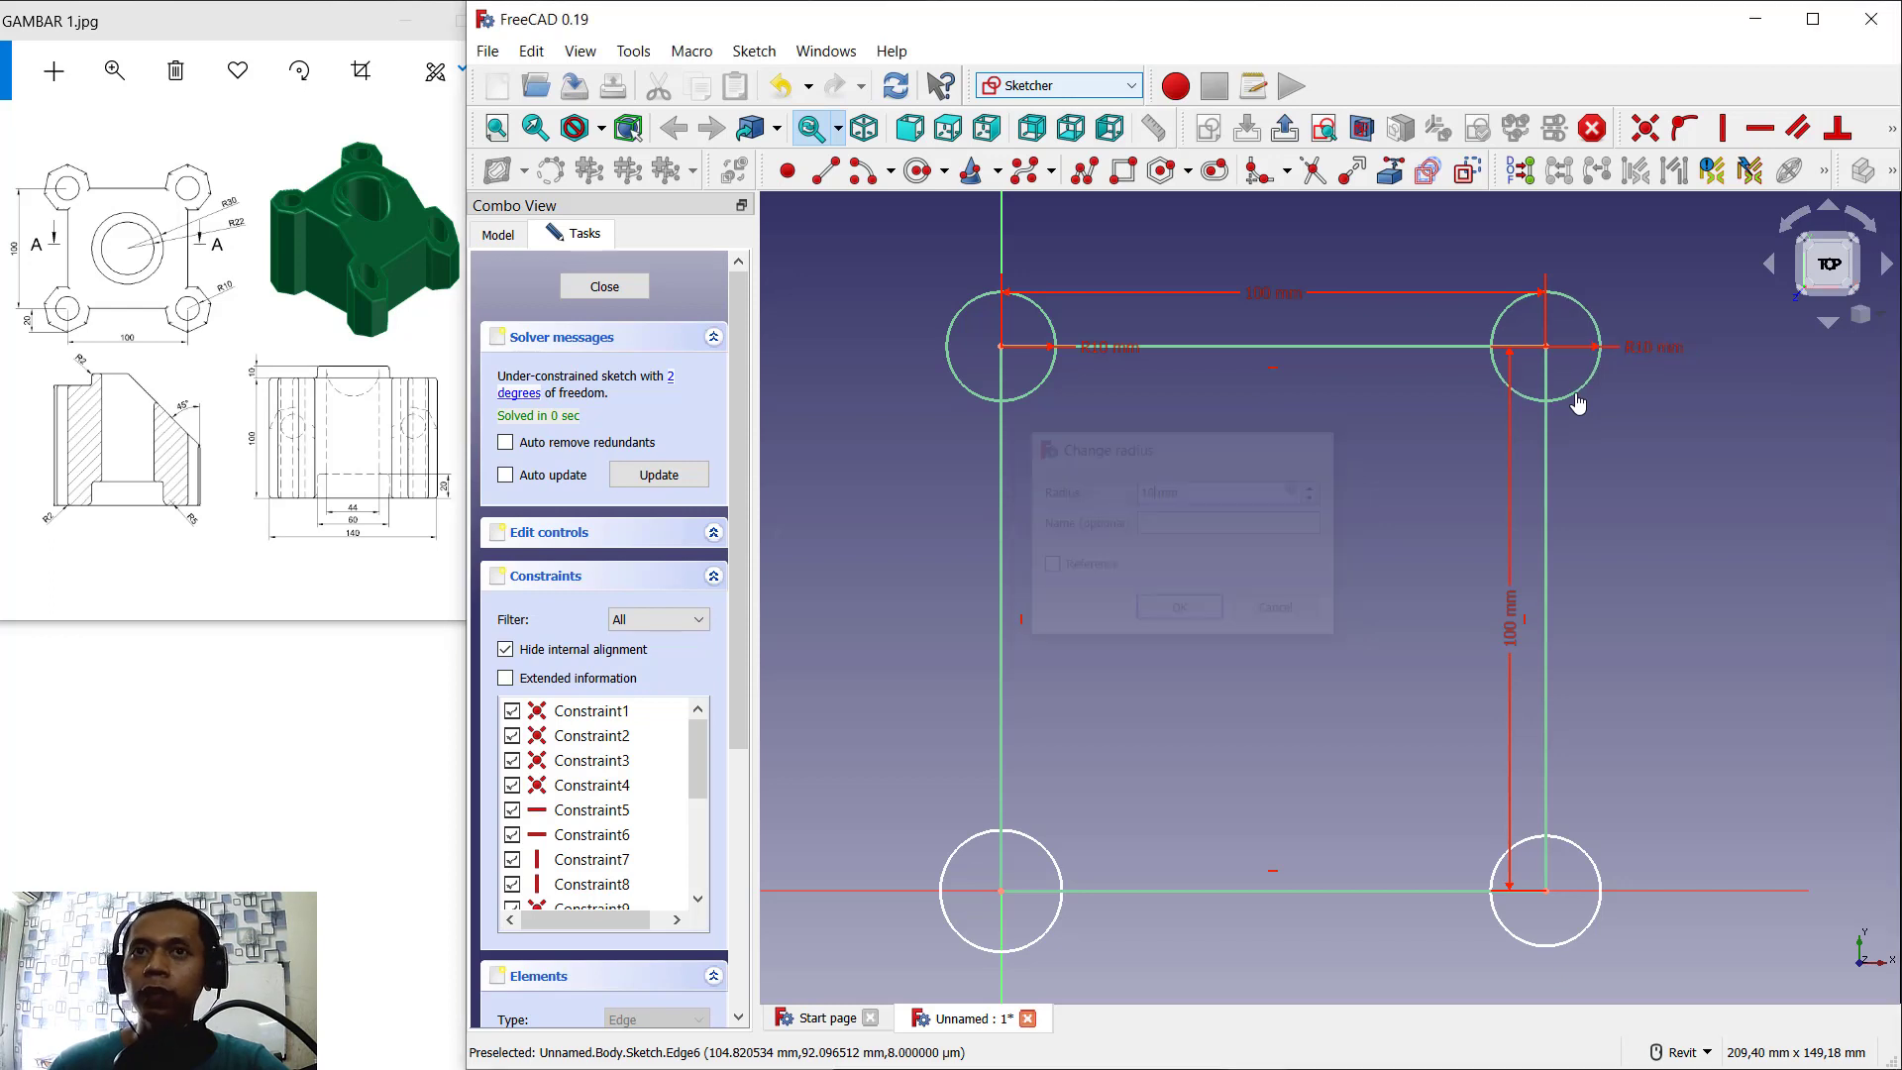
Step: Constrain the circles at the square's two lower corners to a radius of 10 mm
click(1579, 847)
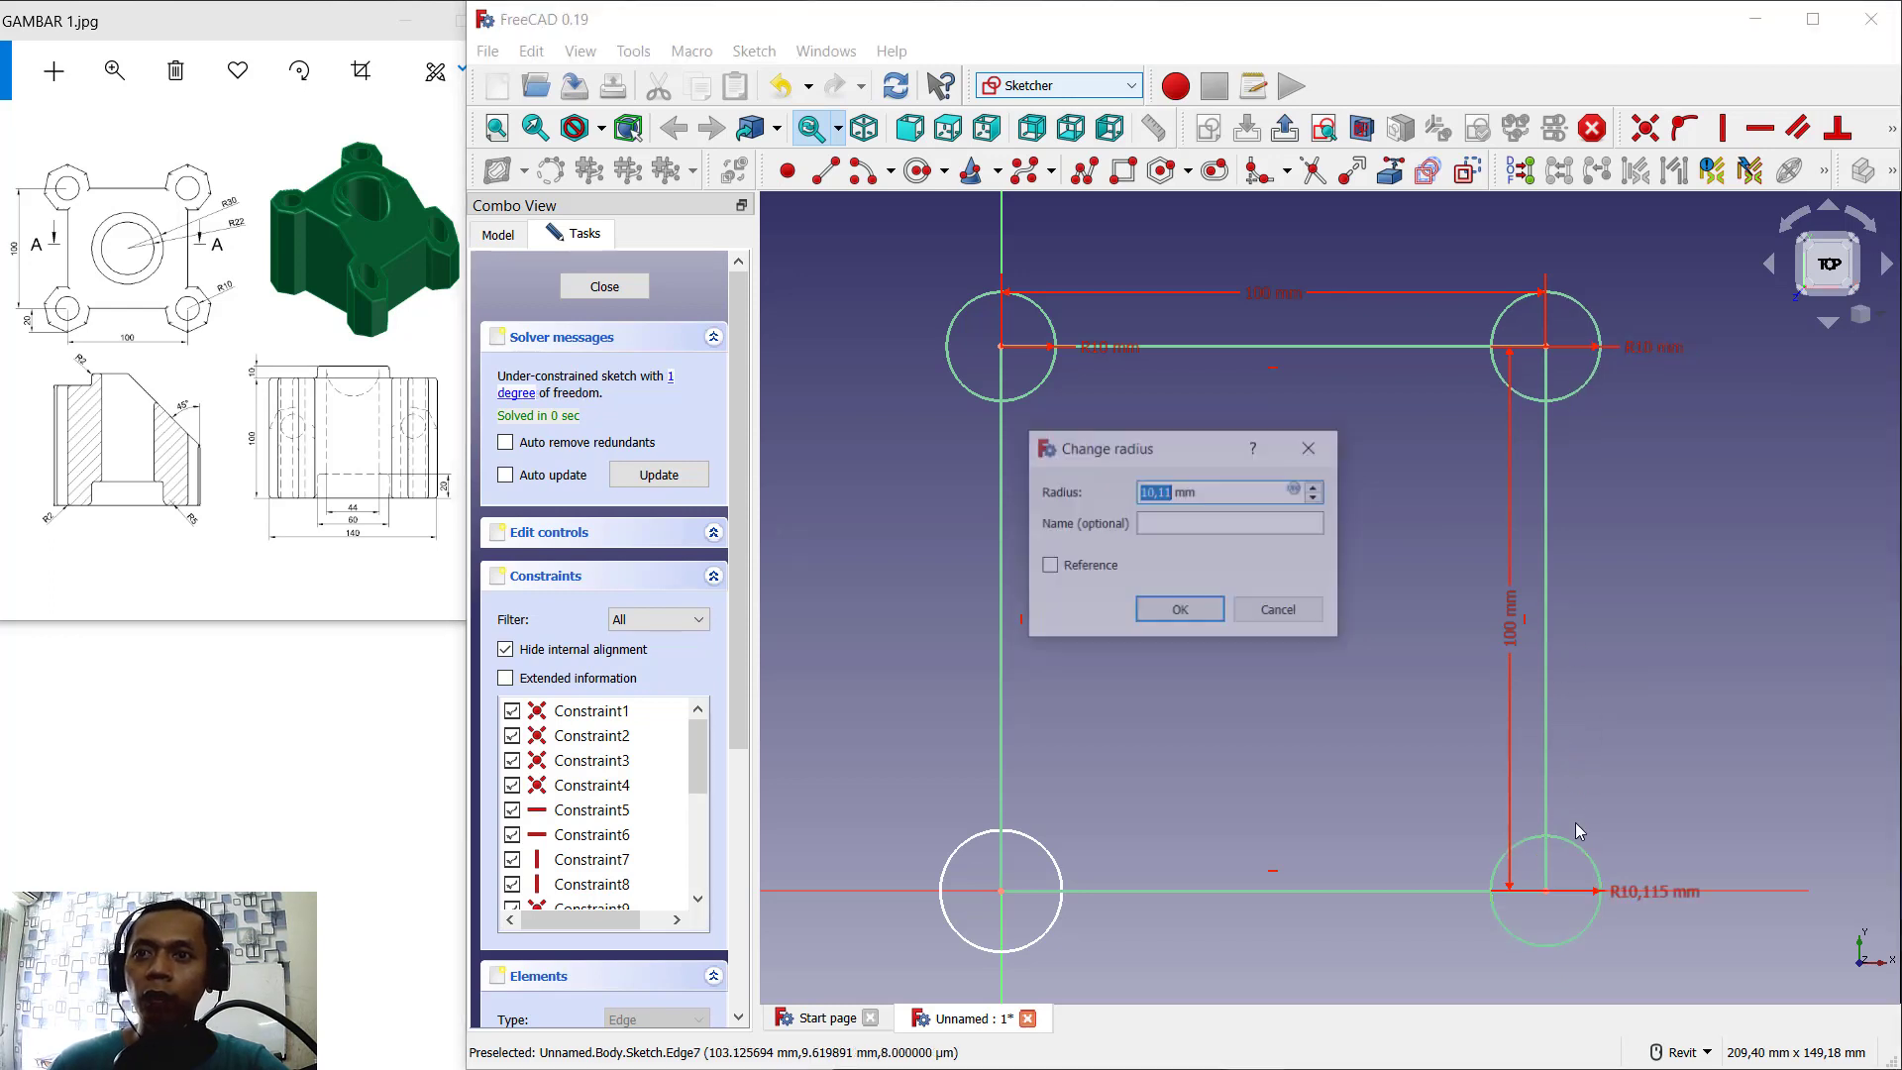
text(10)
key(Return)
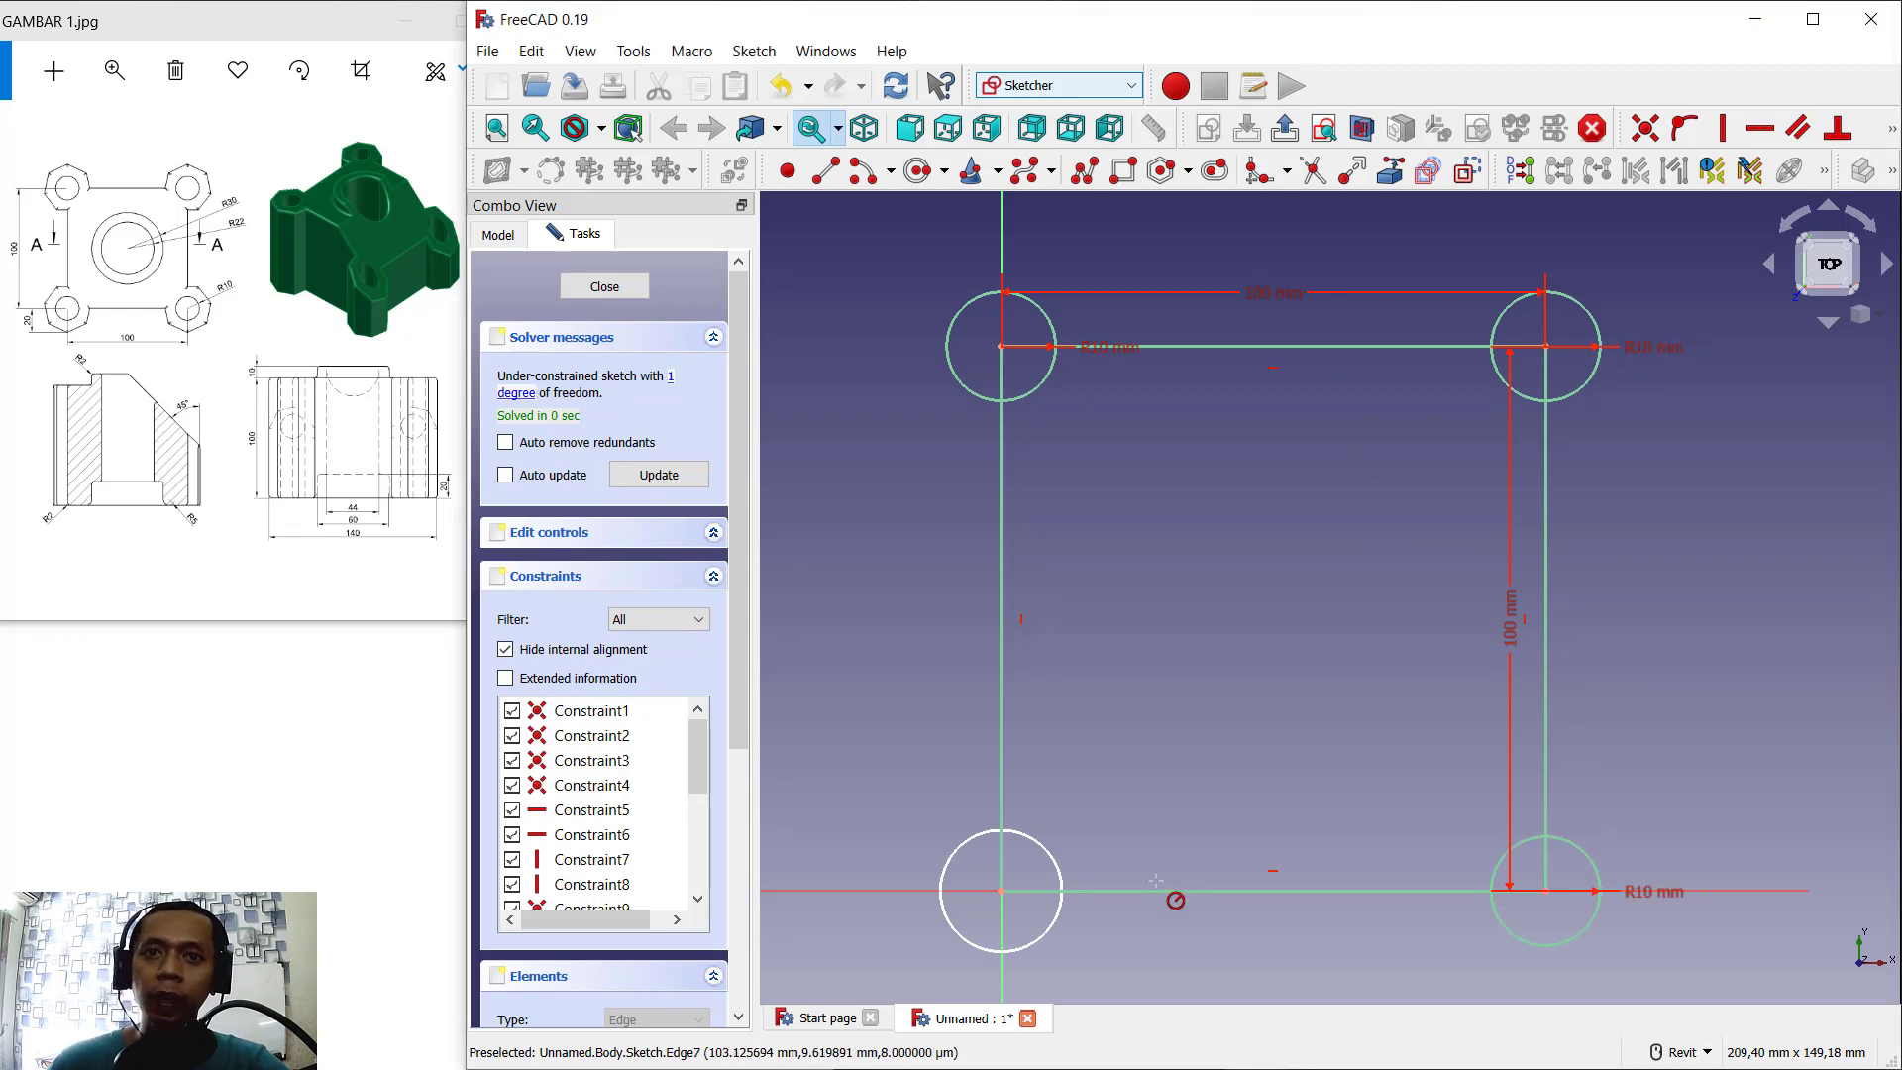
click(1050, 869)
text(10)
key(Return)
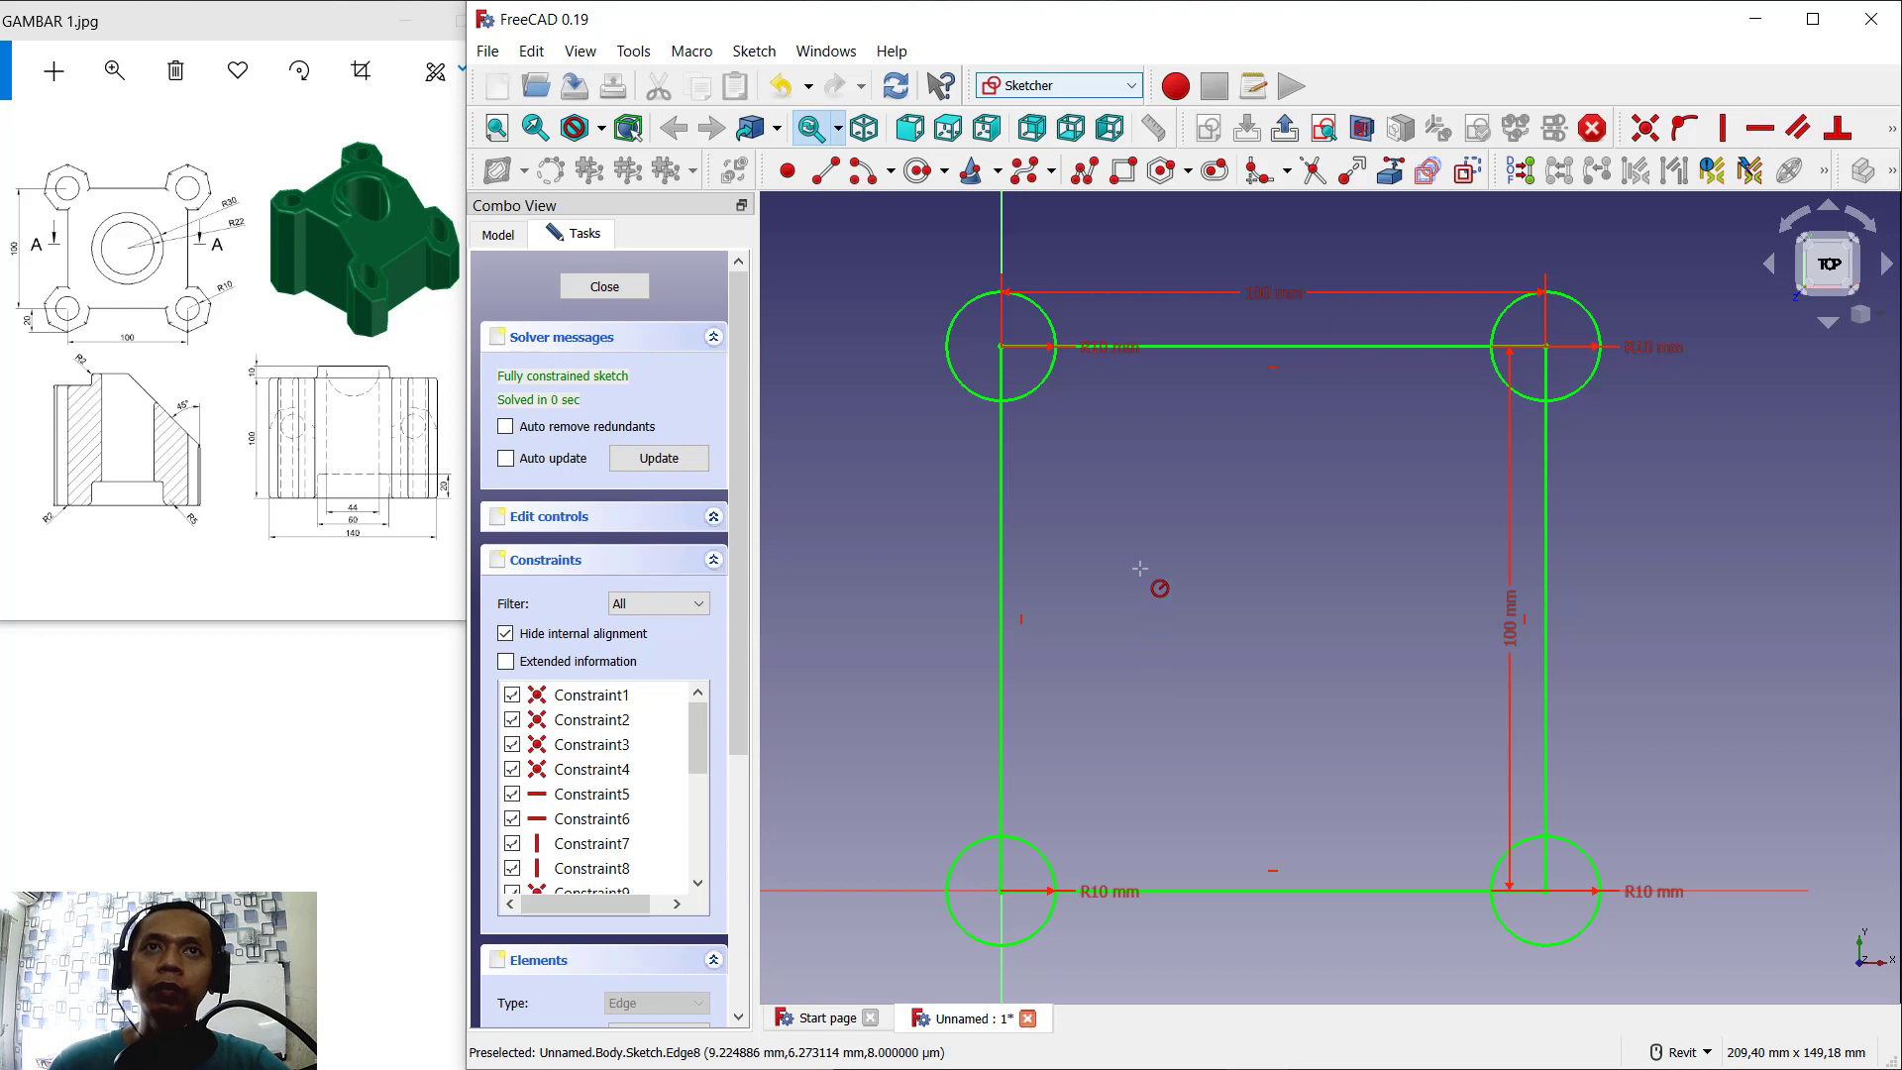
Step: Draw heptagons of about 20 mm radius centred on the square's two upper corners, each with a vertex pointing up
click(1187, 171)
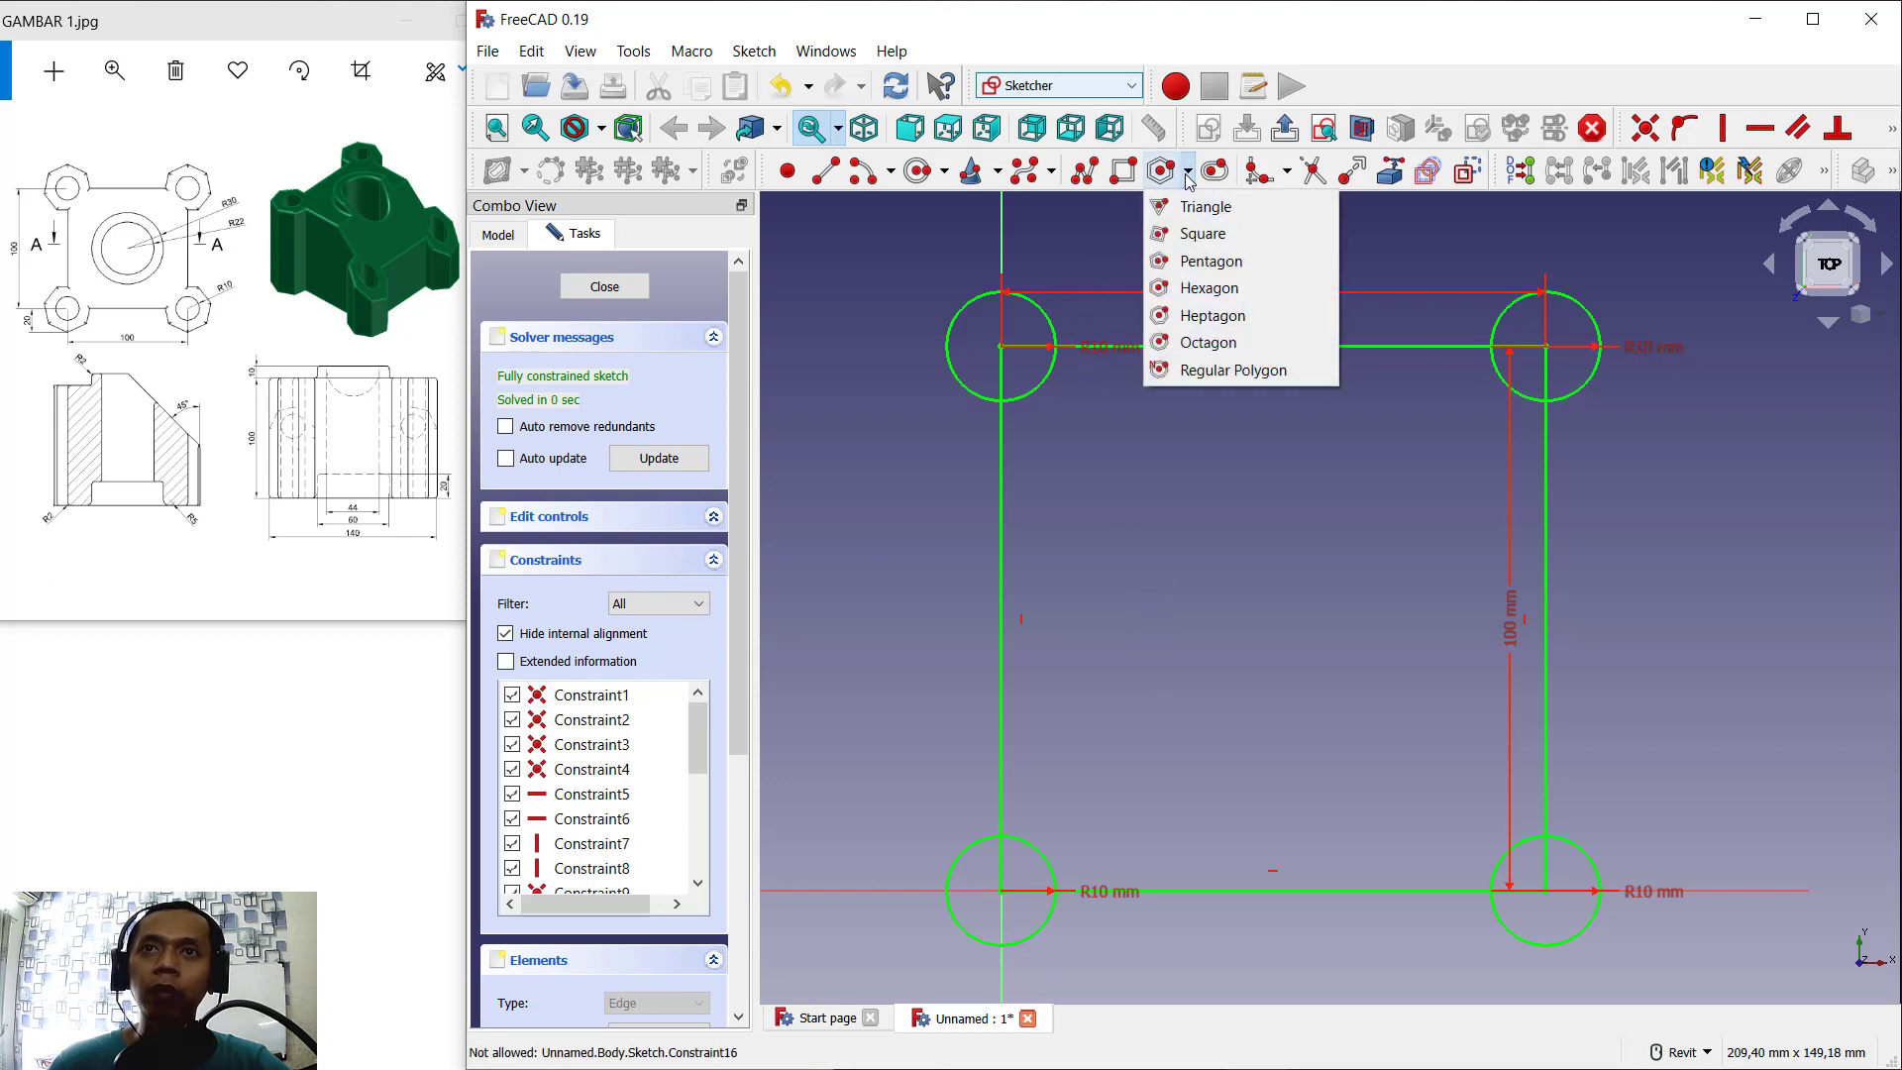
click(1223, 317)
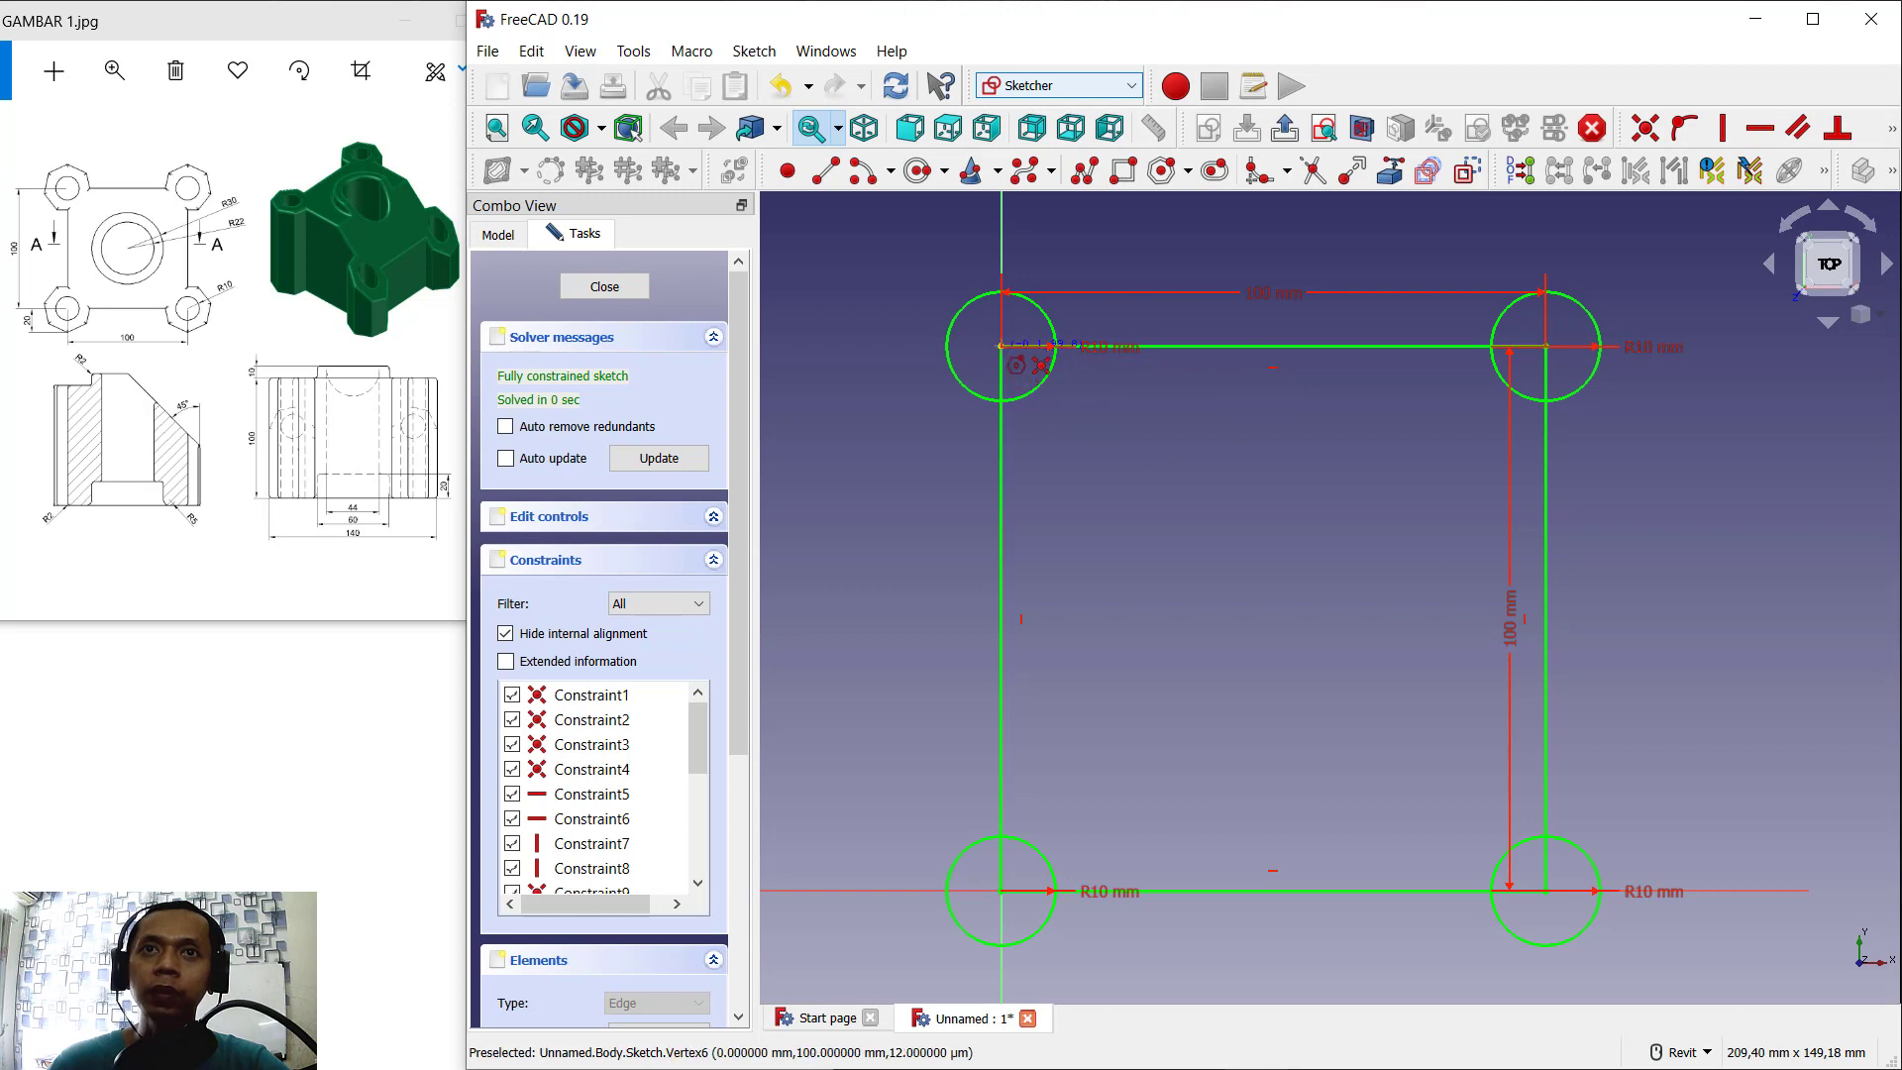
click(1000, 347)
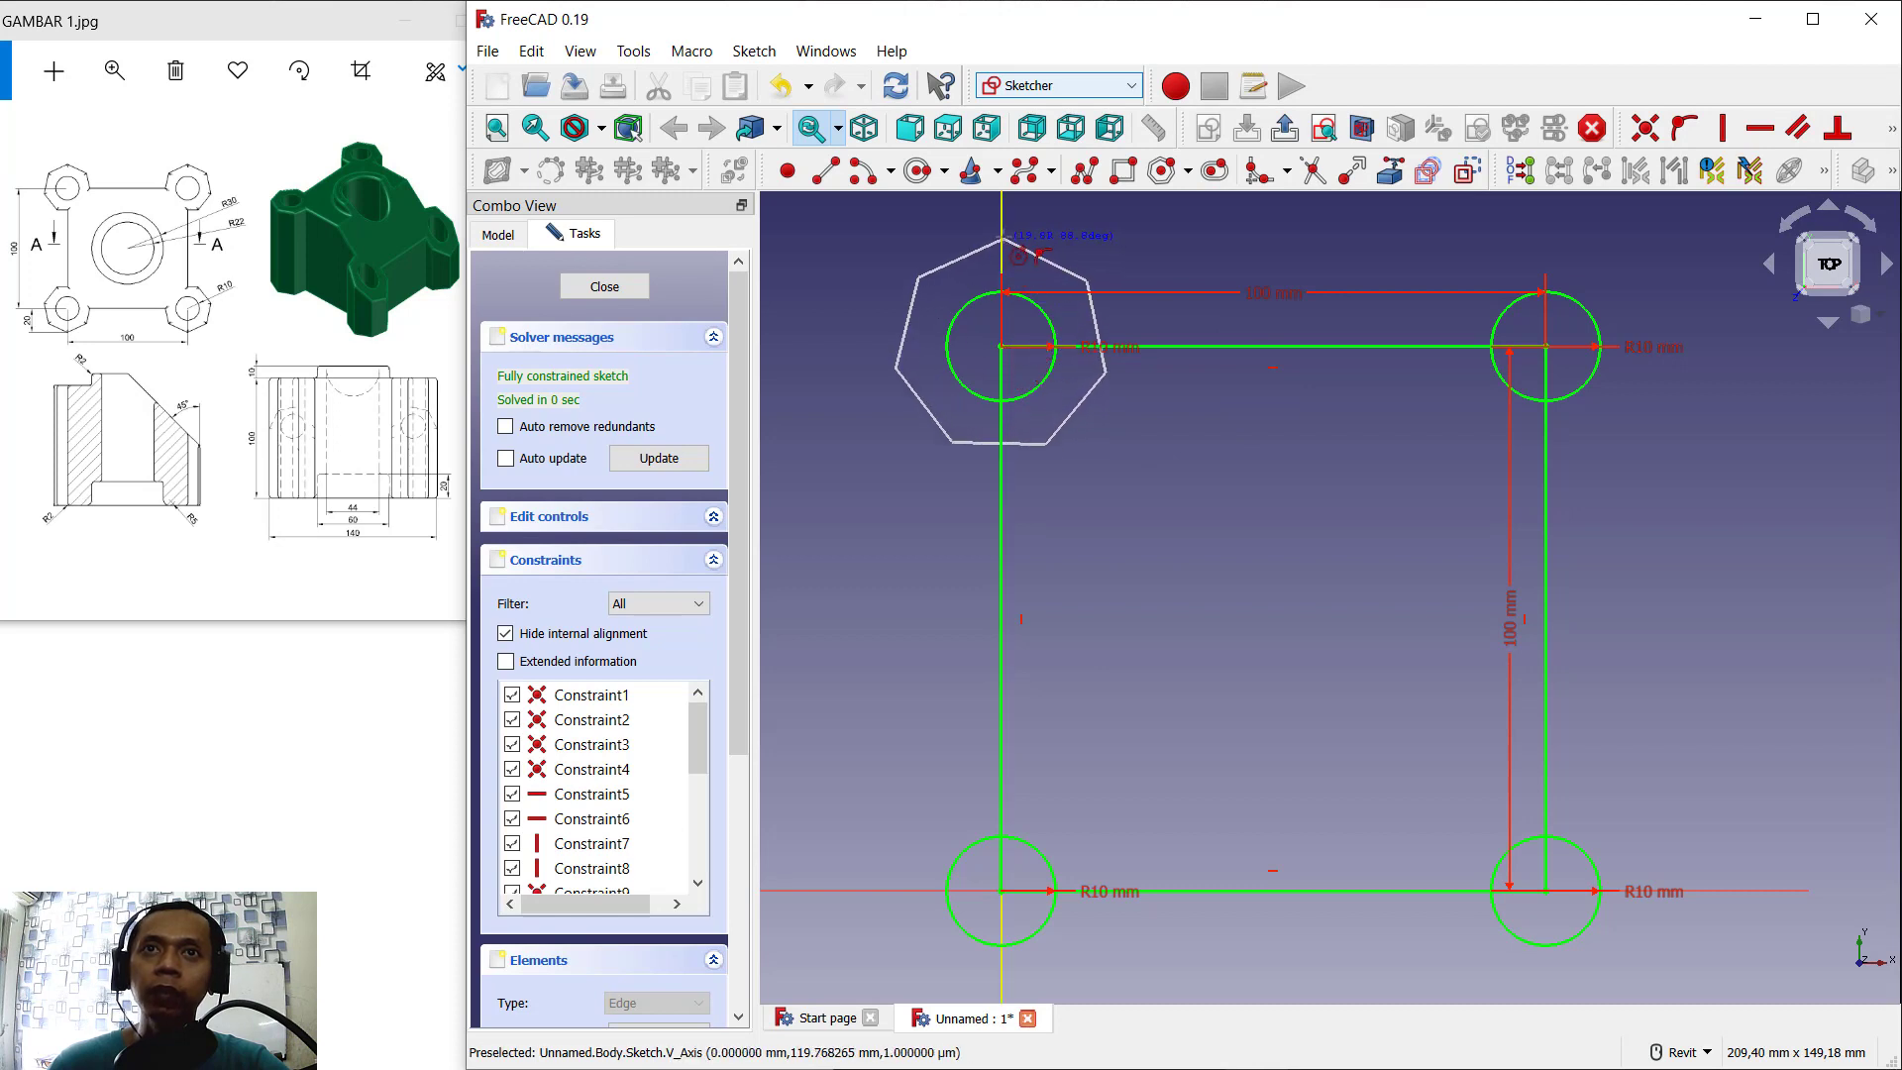
click(1003, 239)
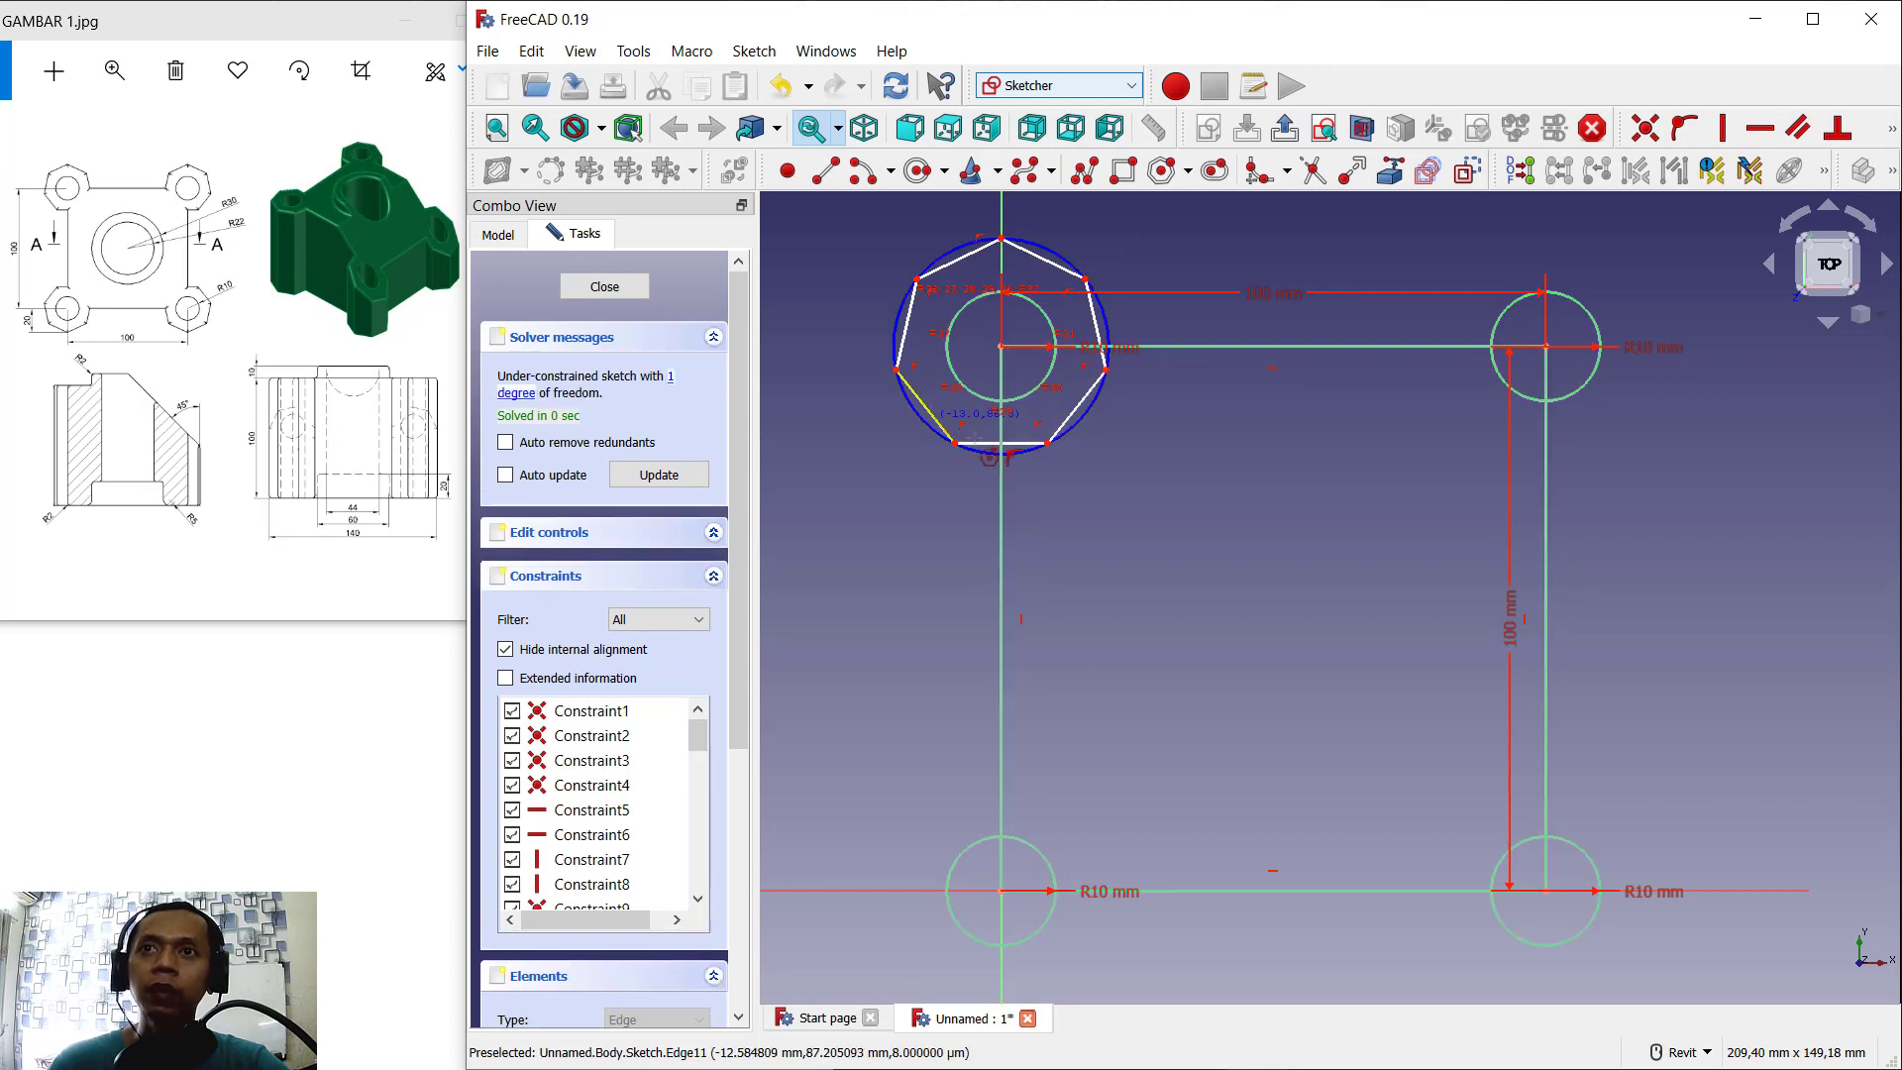
click(1545, 347)
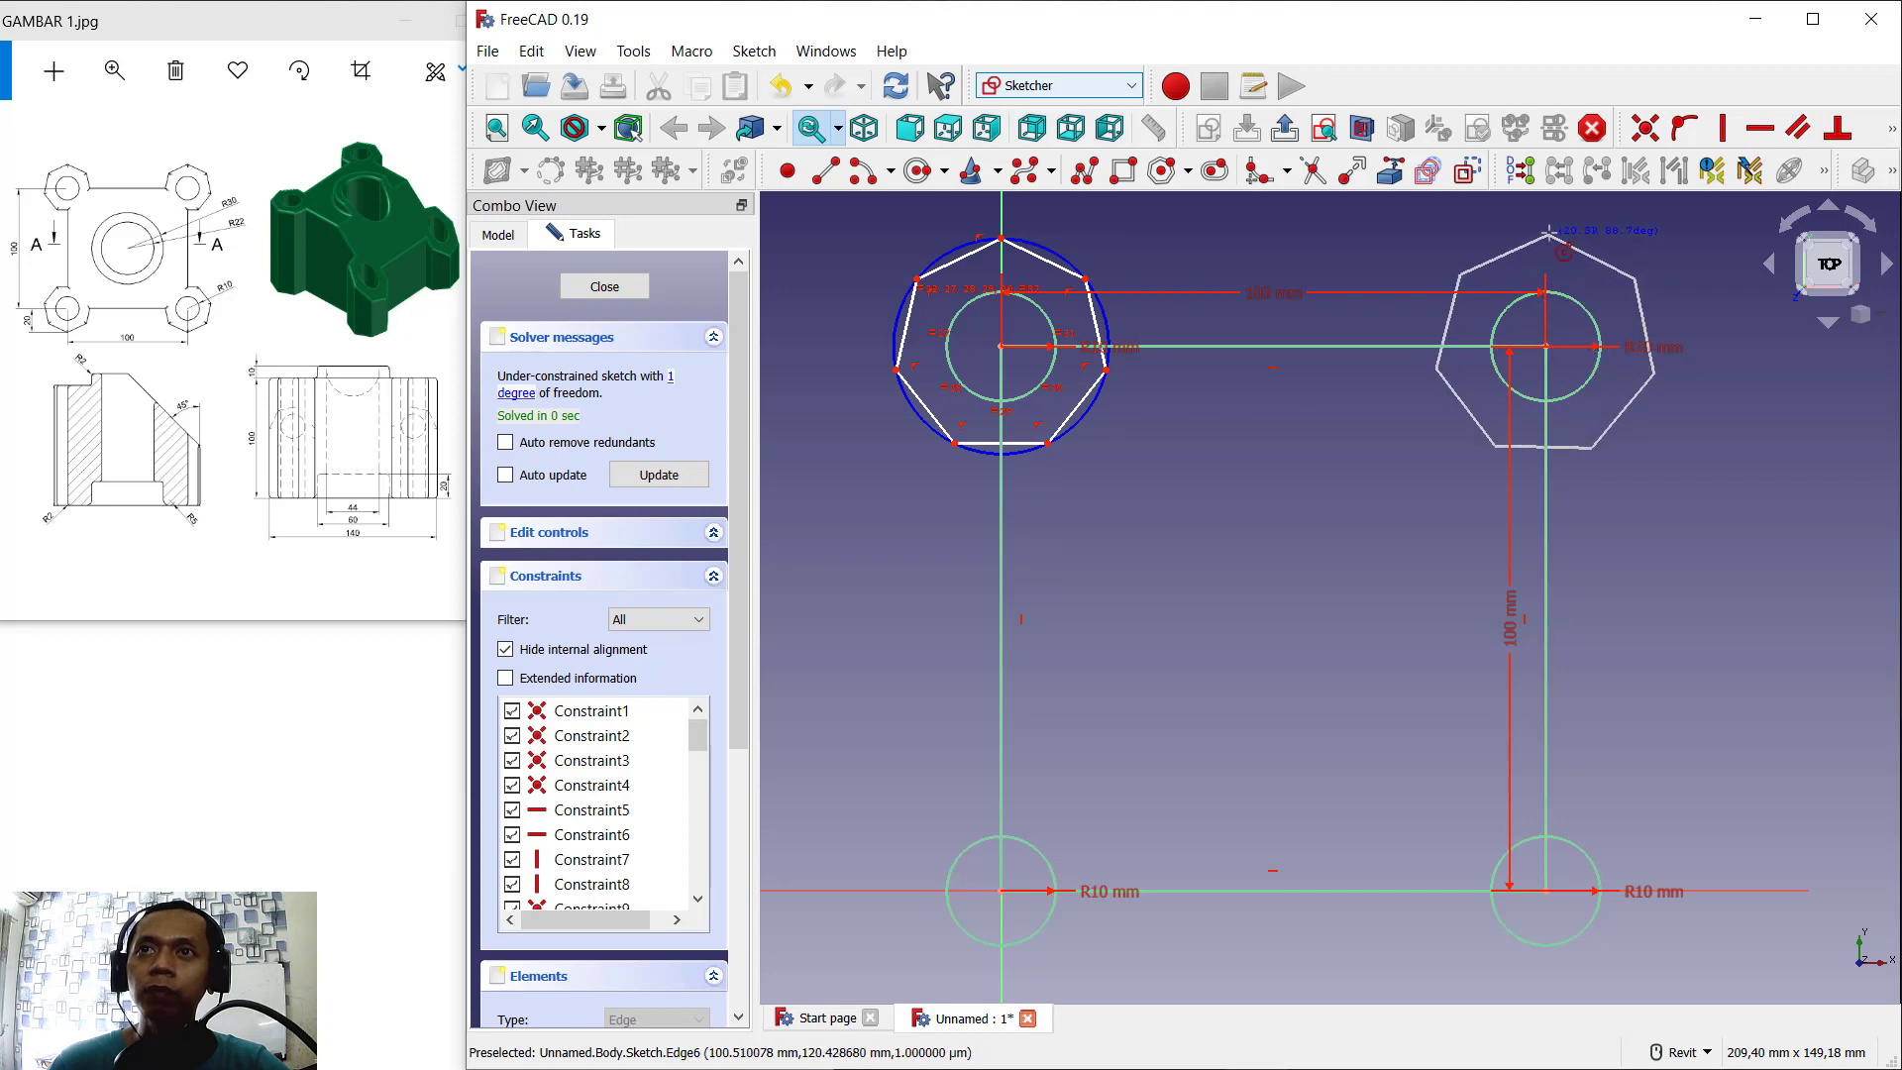
click(1548, 234)
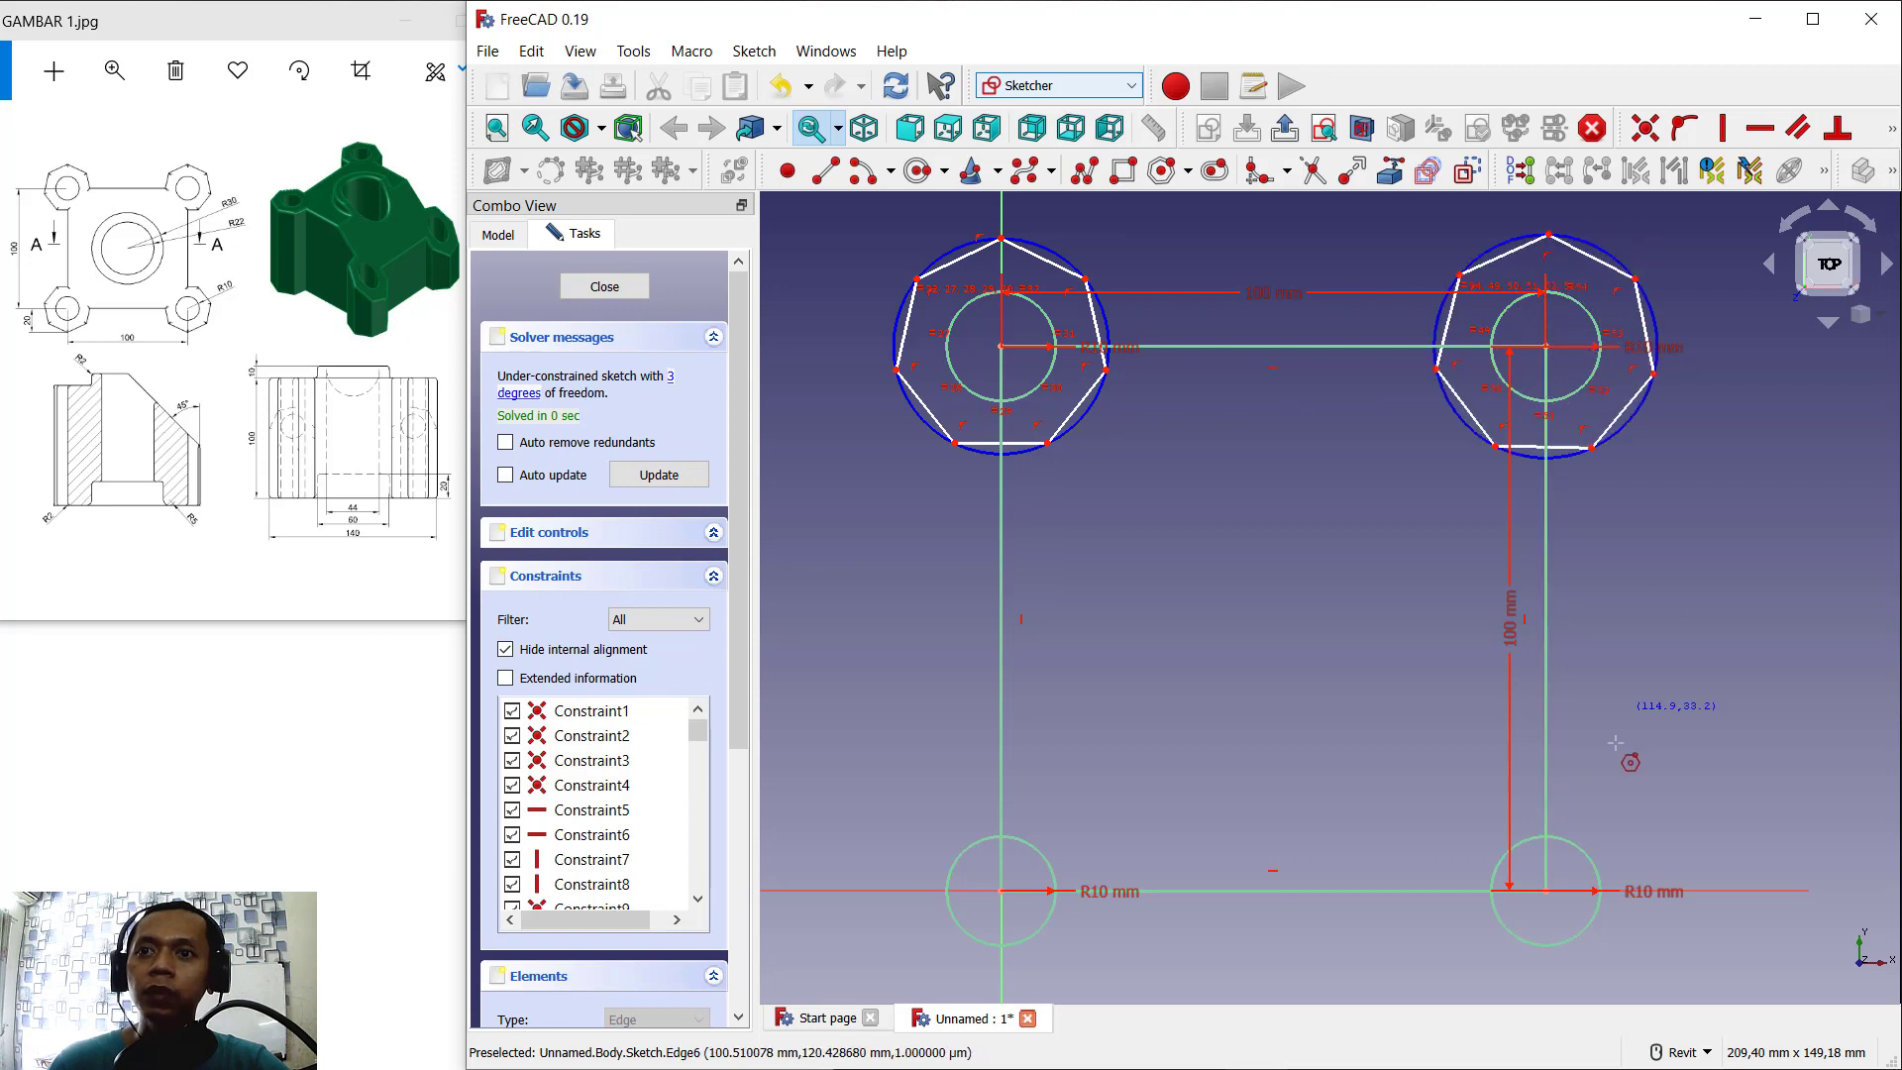
Step: Draw heptagons of about 17 mm radius centred on the square's two lower corners, each with a vertex pointing down
click(1546, 890)
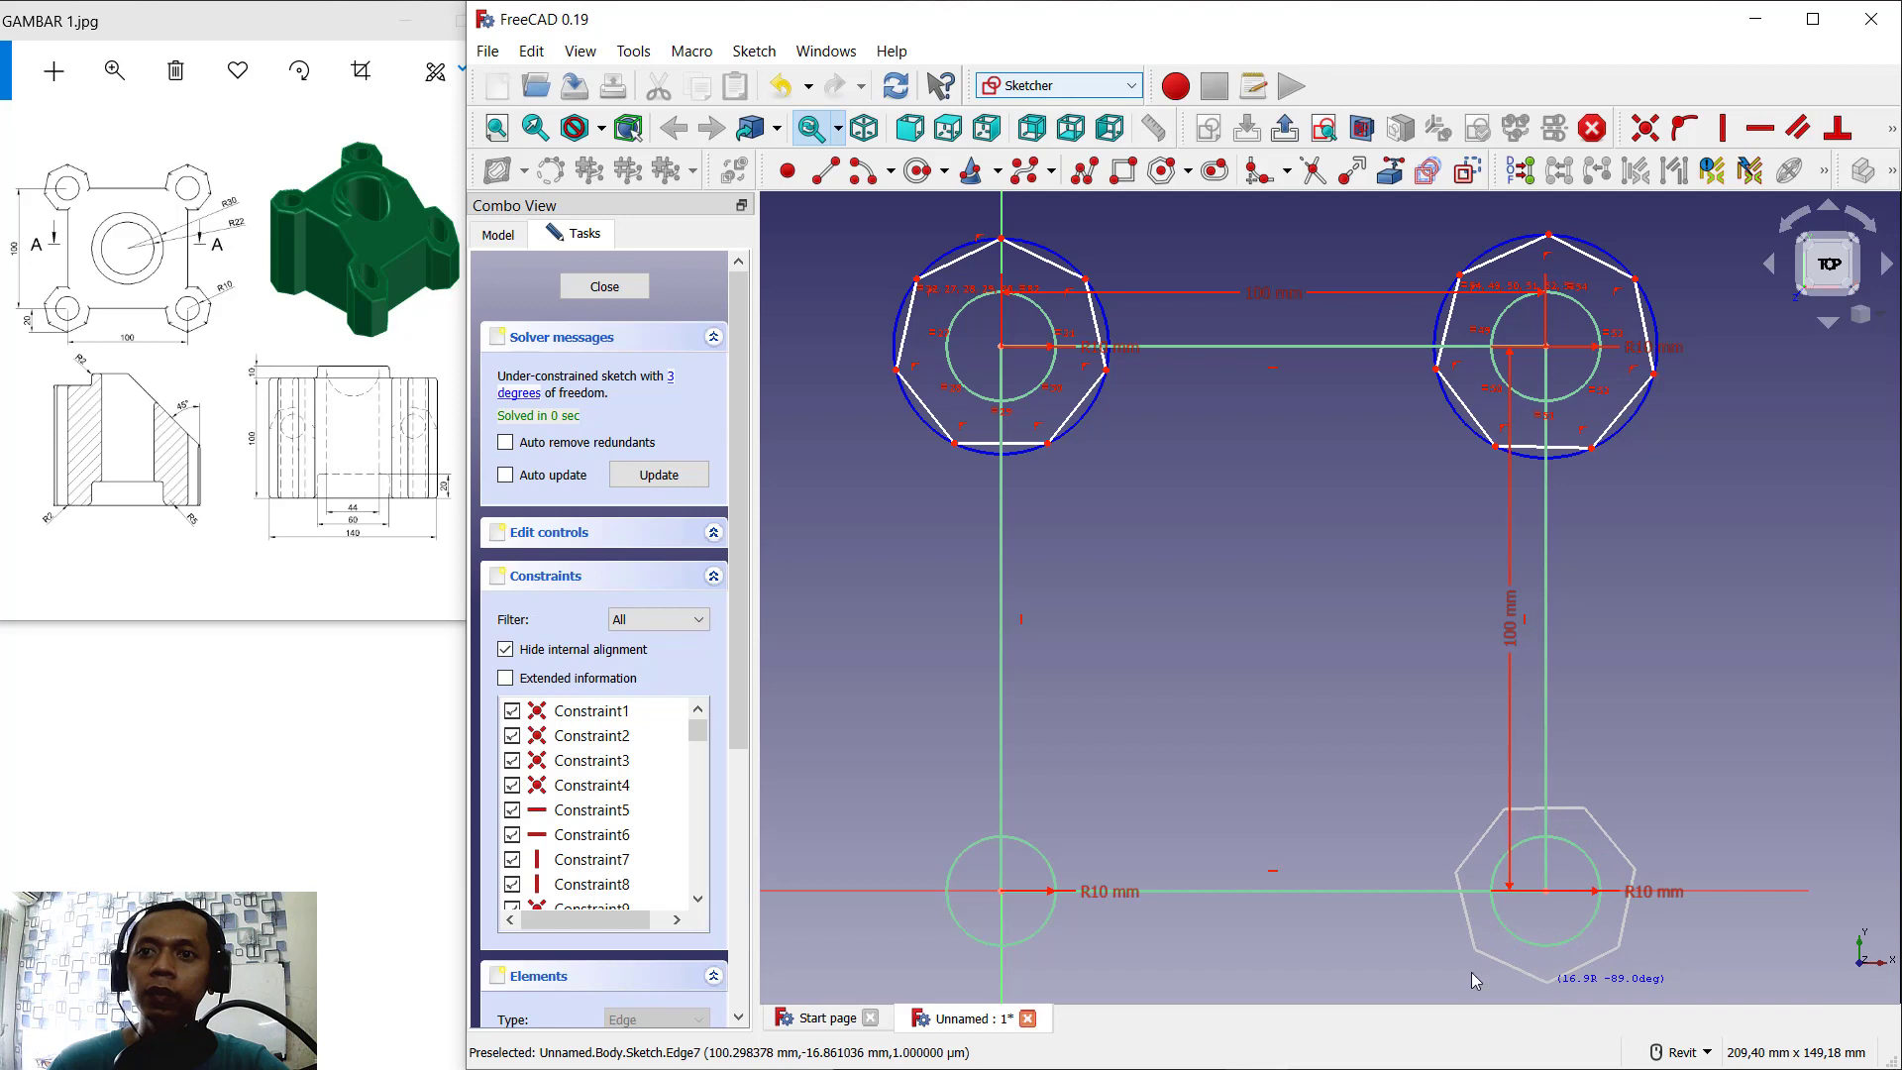
click(1547, 981)
click(1000, 890)
click(1346, 750)
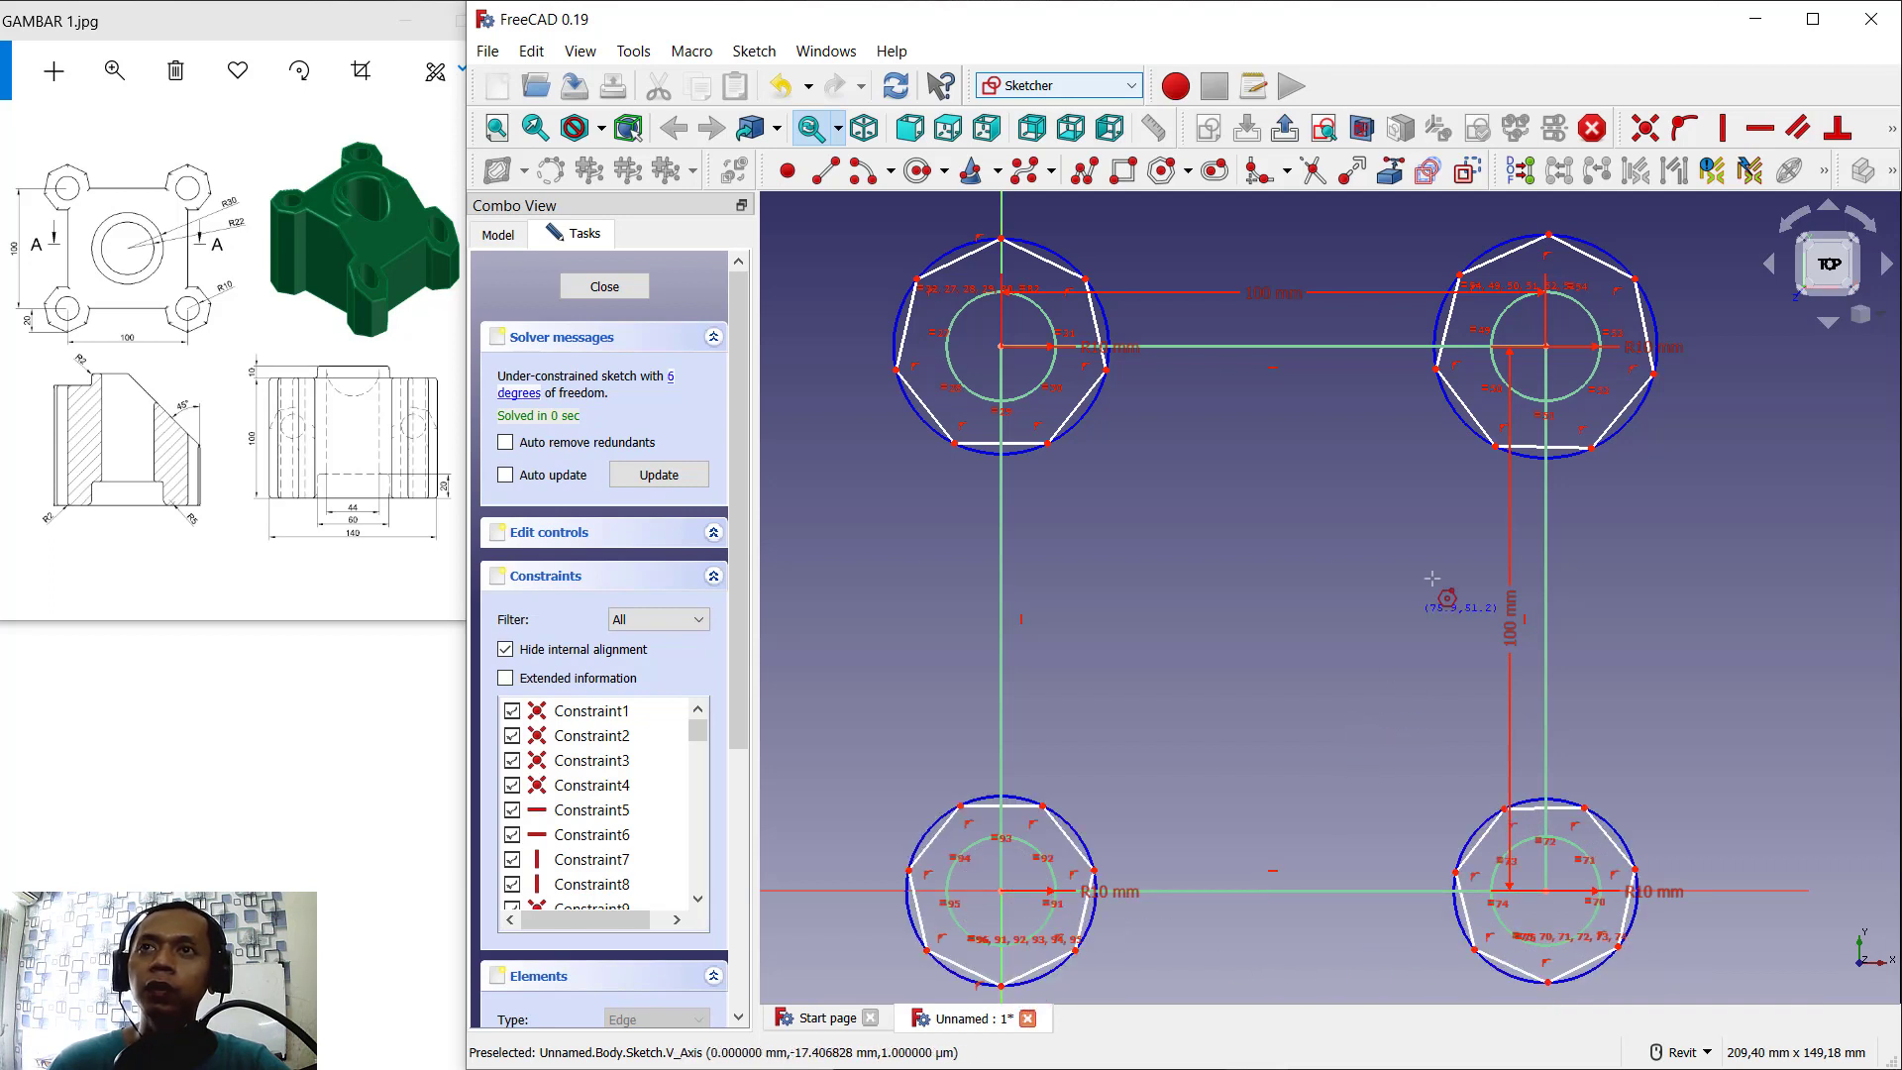
Step: Constrain as horizontal the lower edge of the upper-right heptagon and the upper edge of the lower-right heptagon
click(1764, 130)
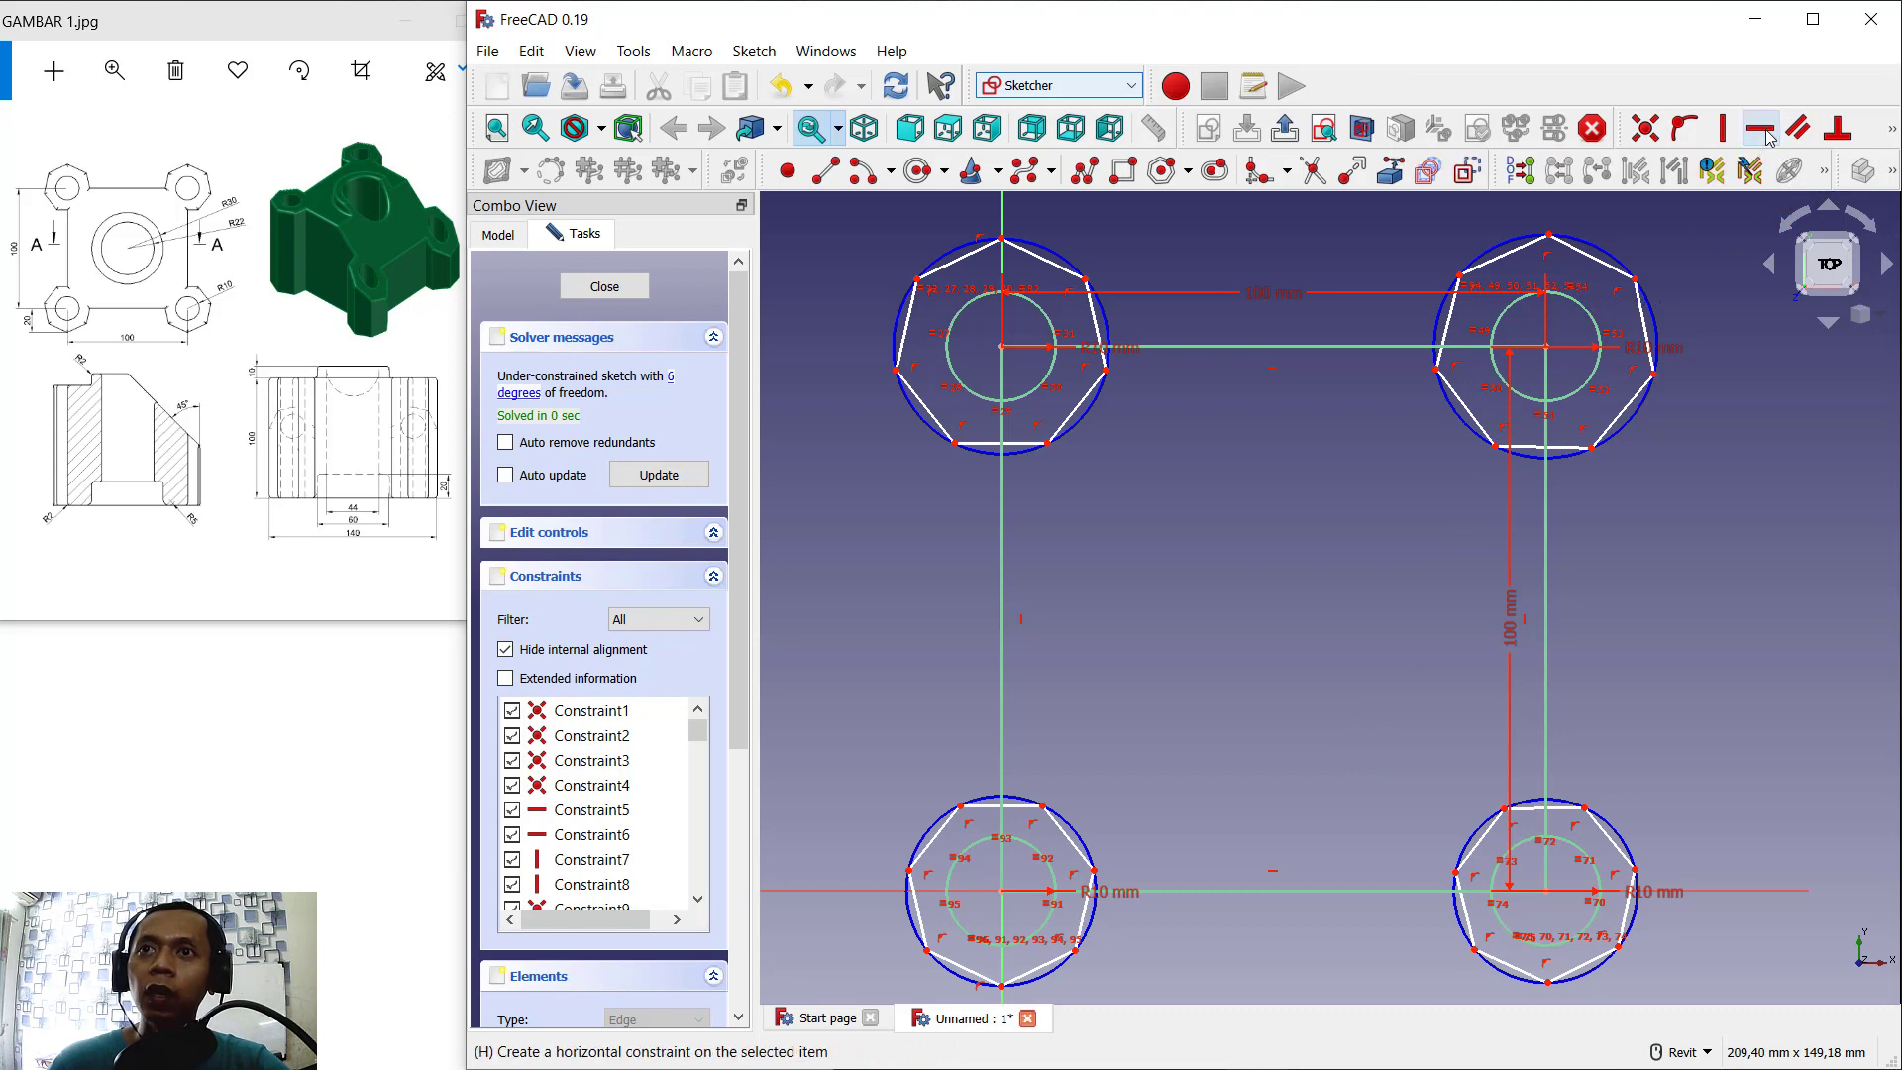
click(1567, 451)
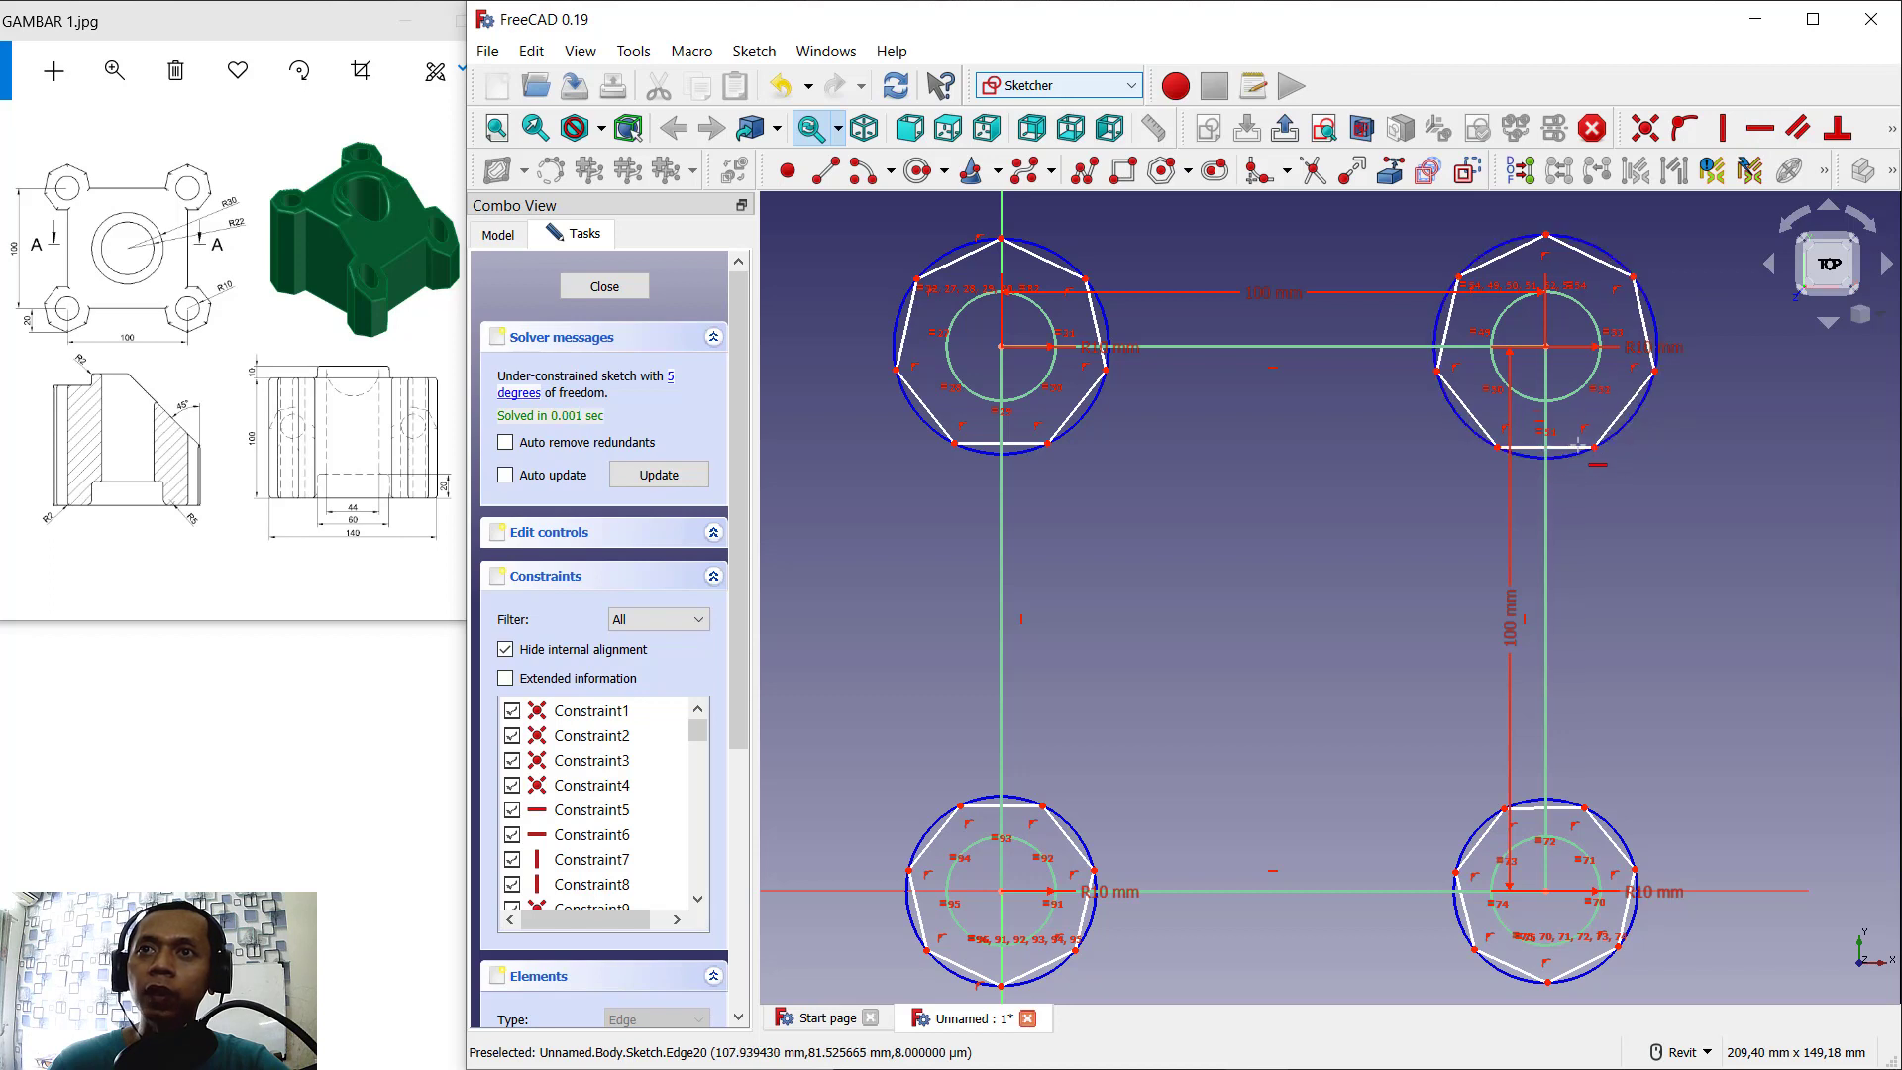
click(1560, 810)
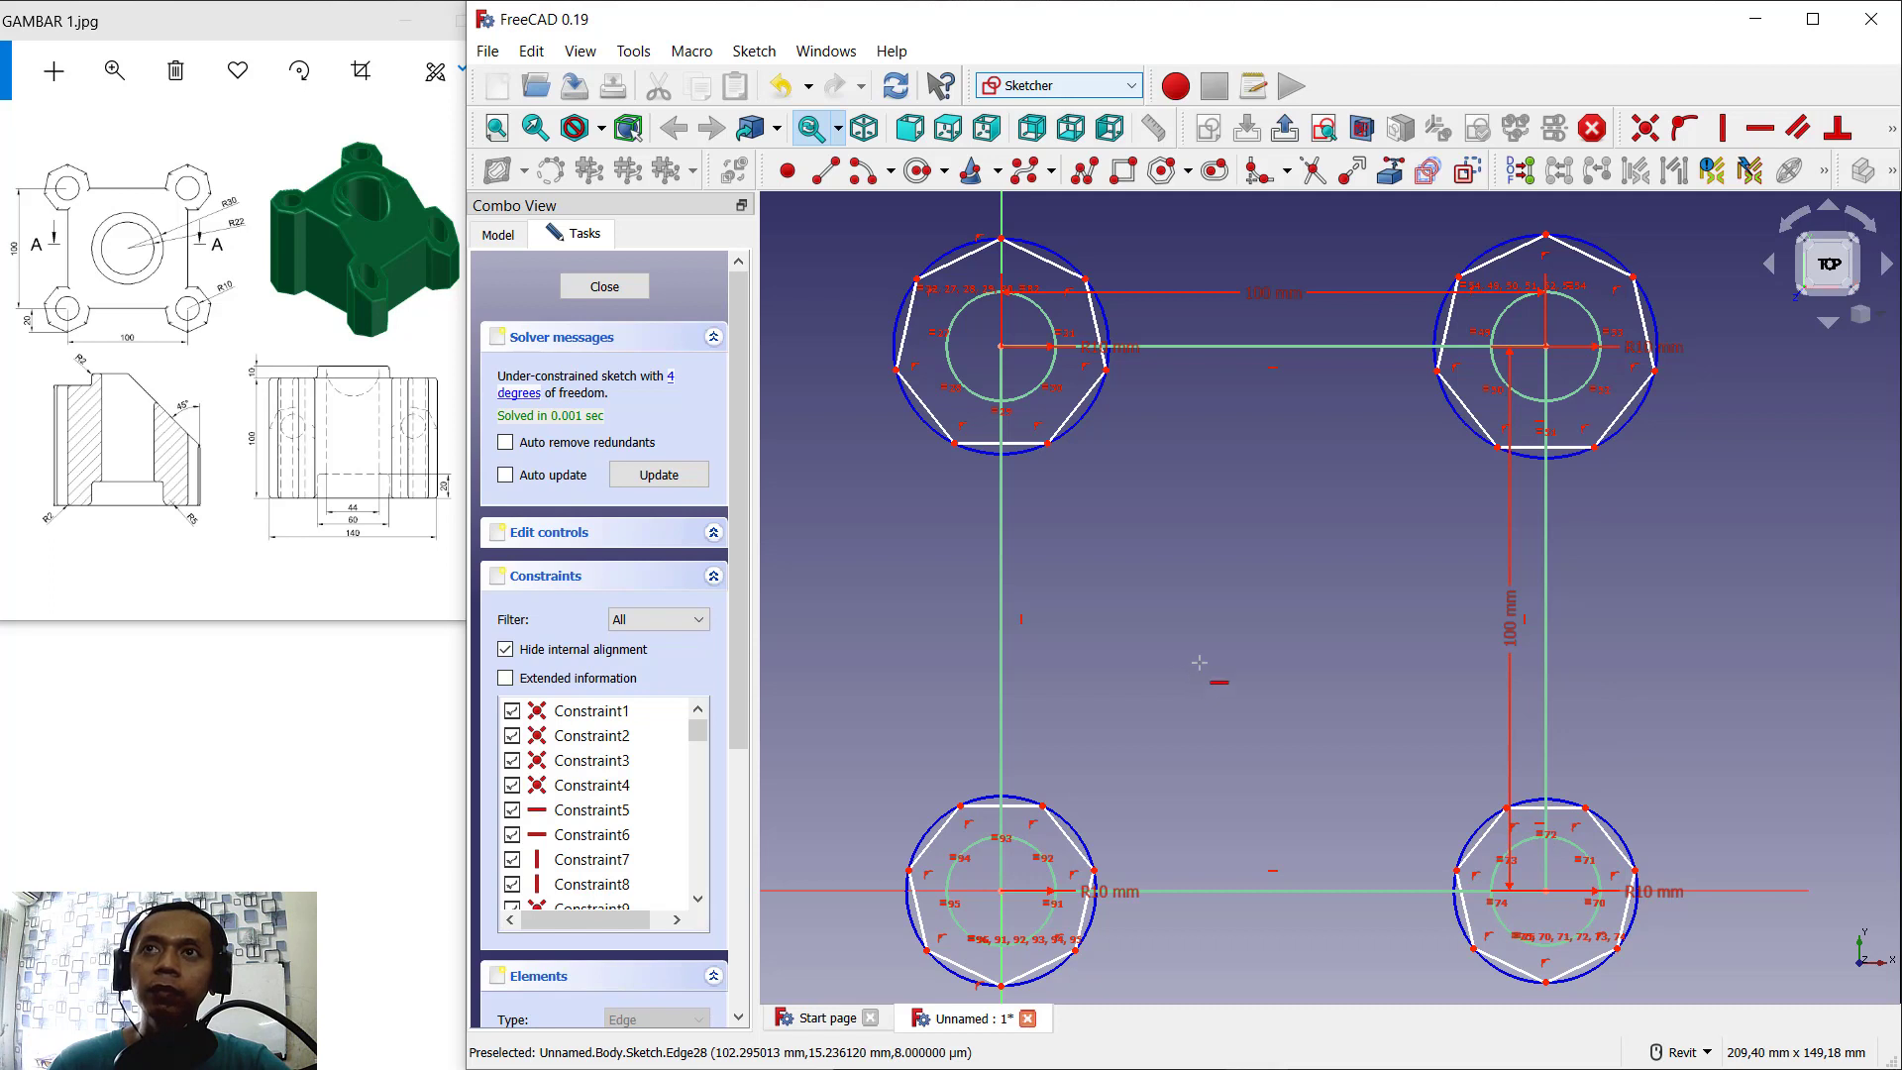
Step: Constrain the vertical distance from centre to top vertex of both upper heptagons to 20 mm
click(1890, 130)
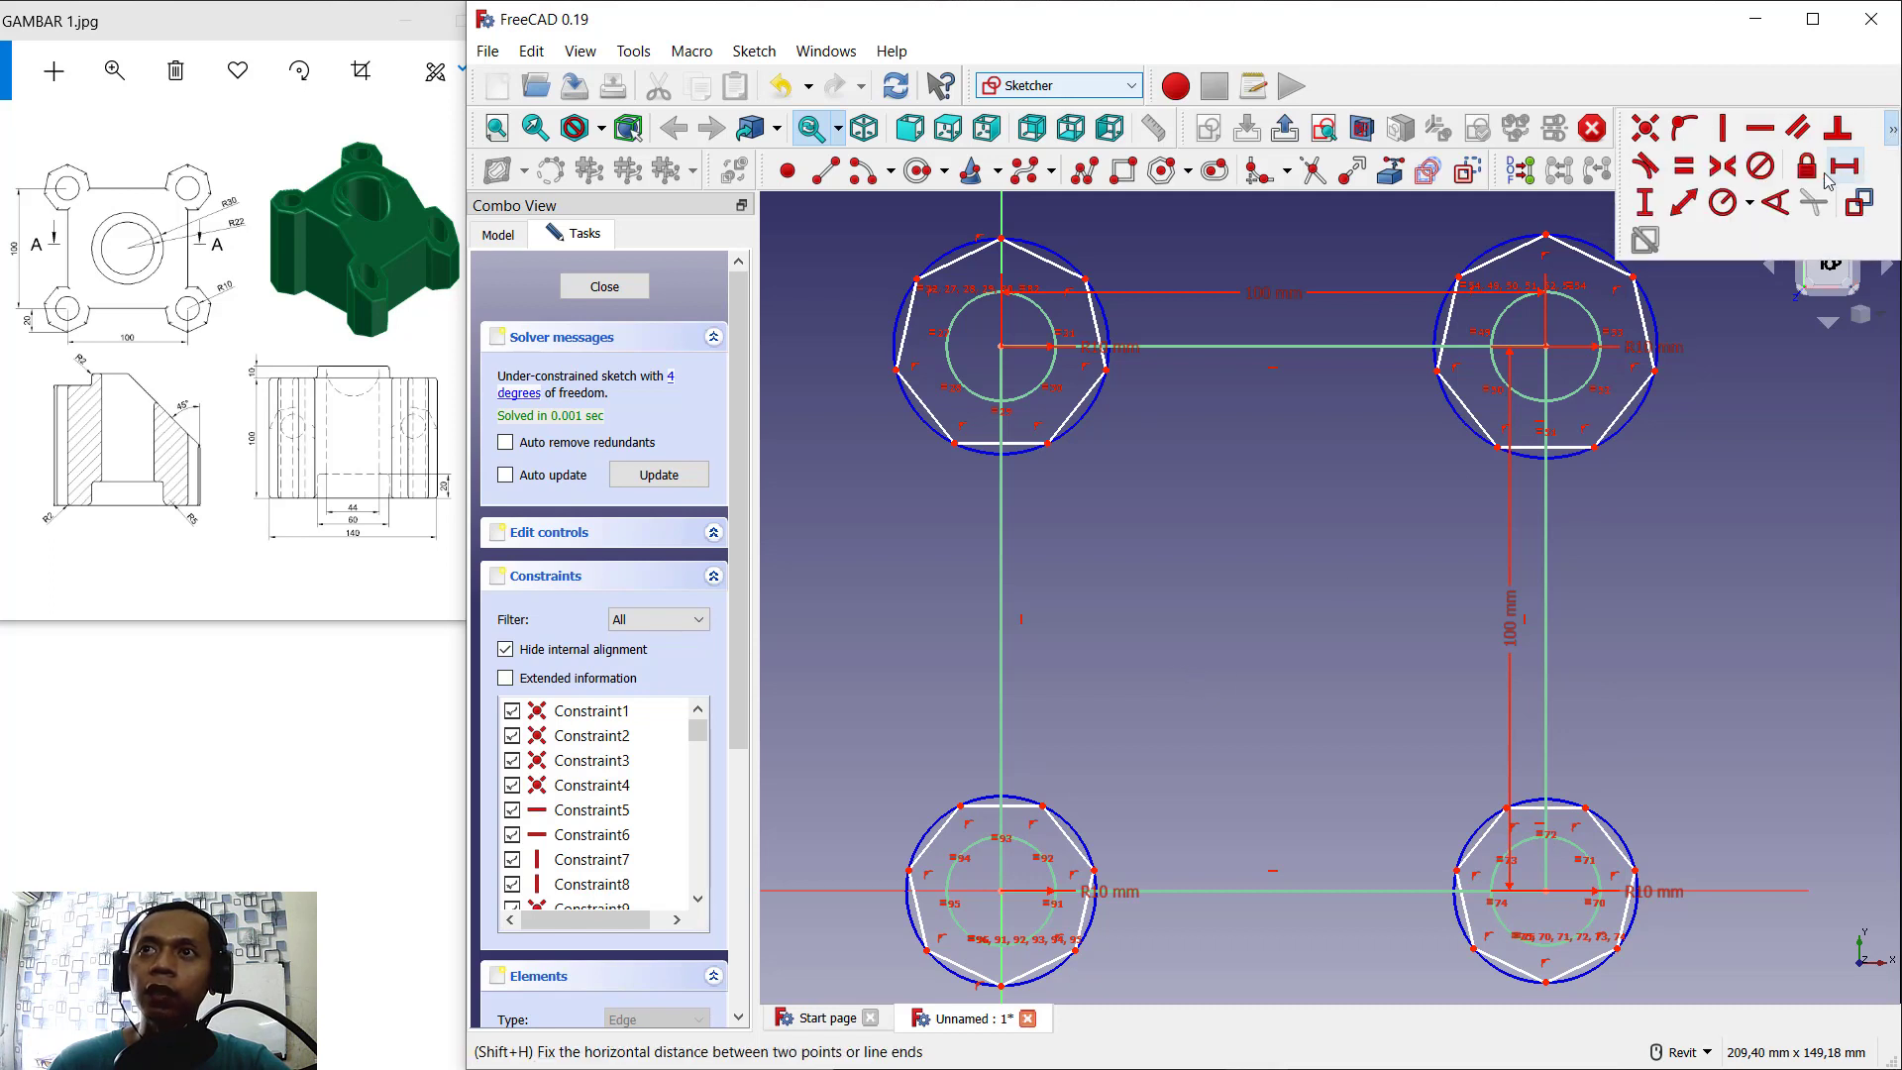
click(1645, 203)
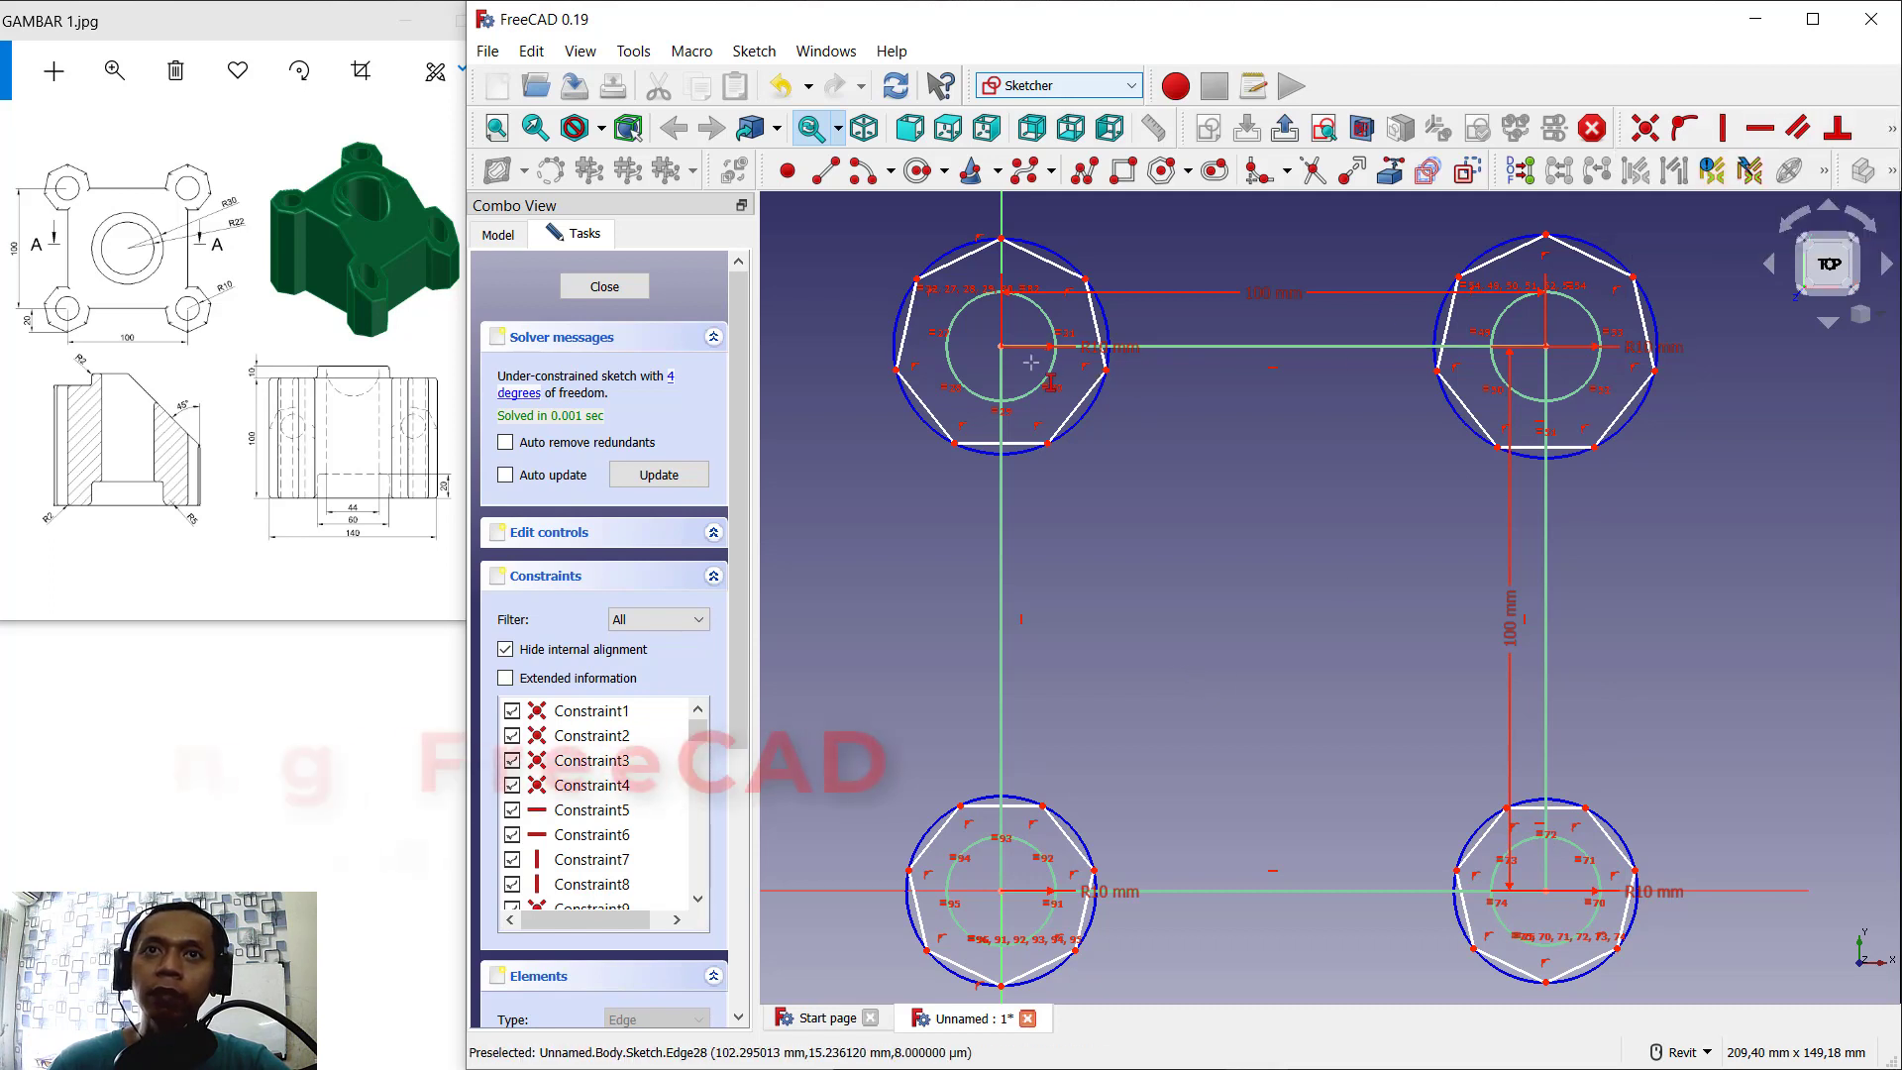
click(1002, 344)
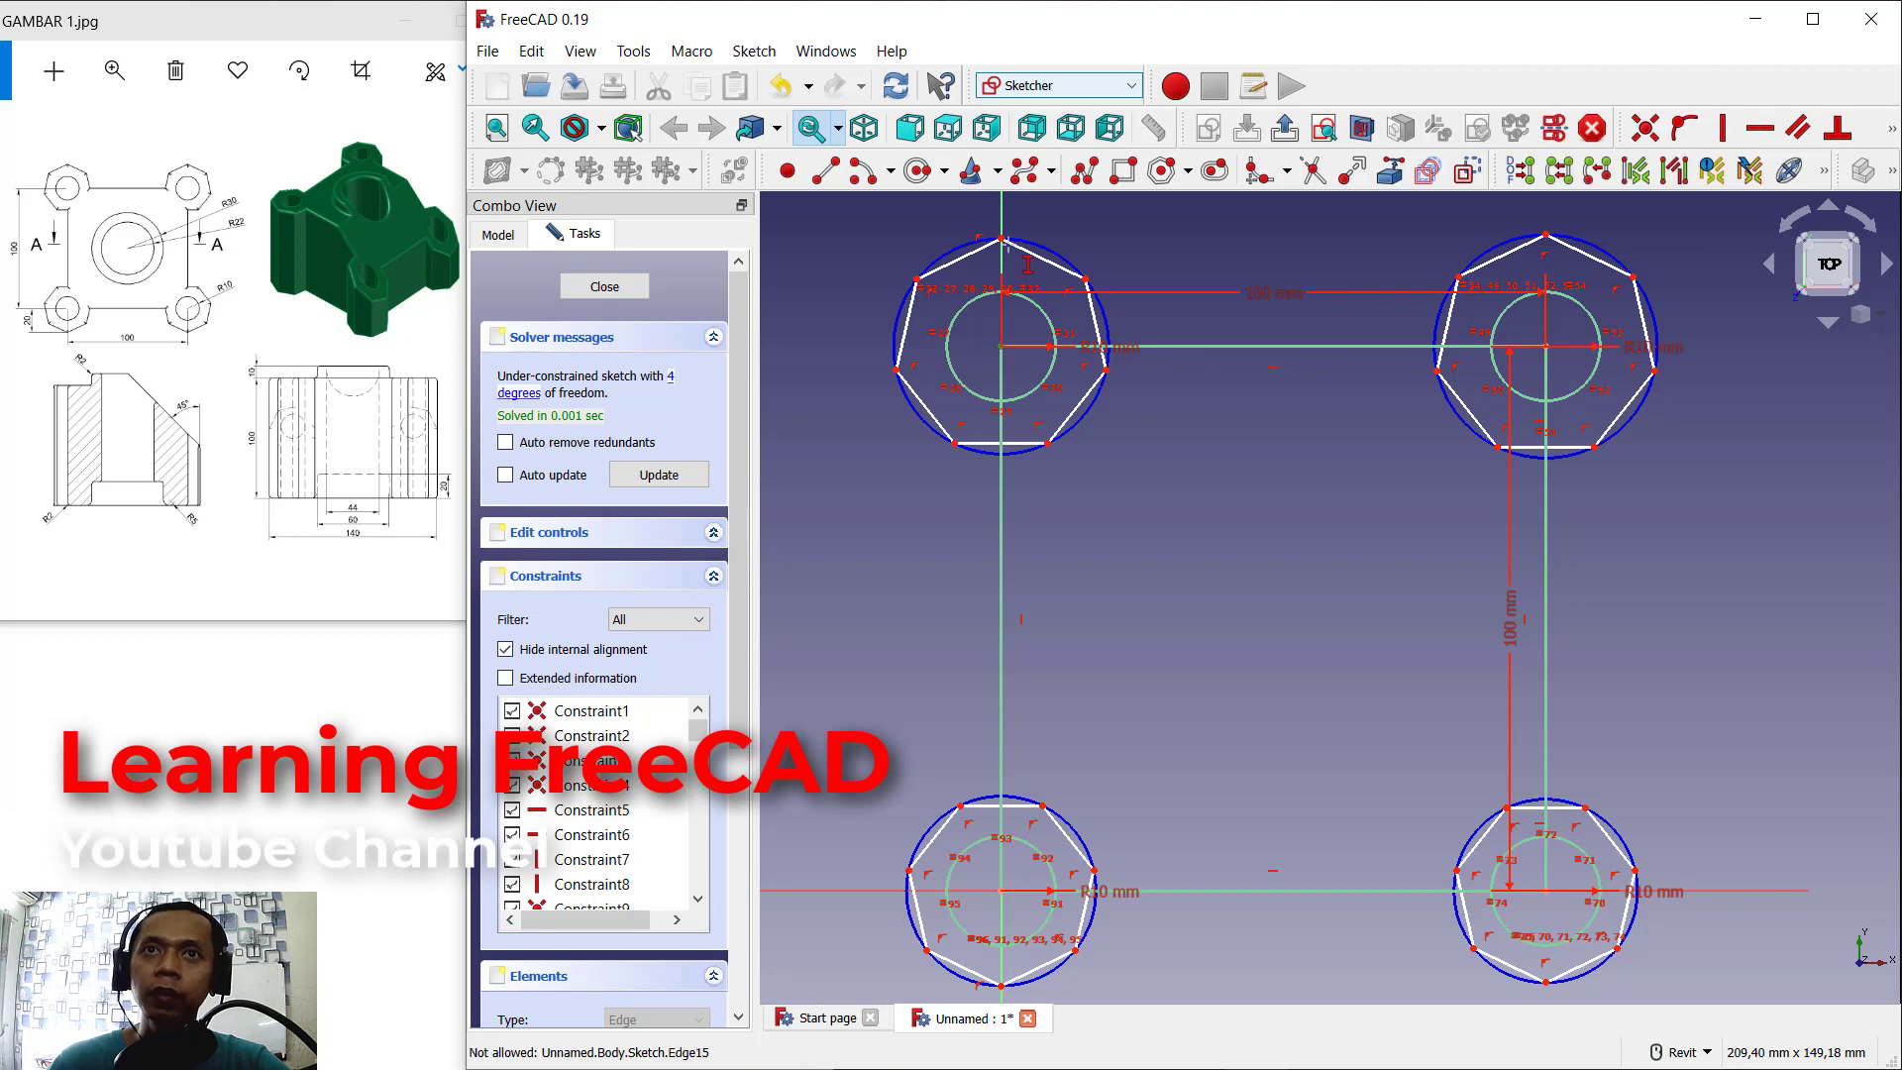
click(1022, 260)
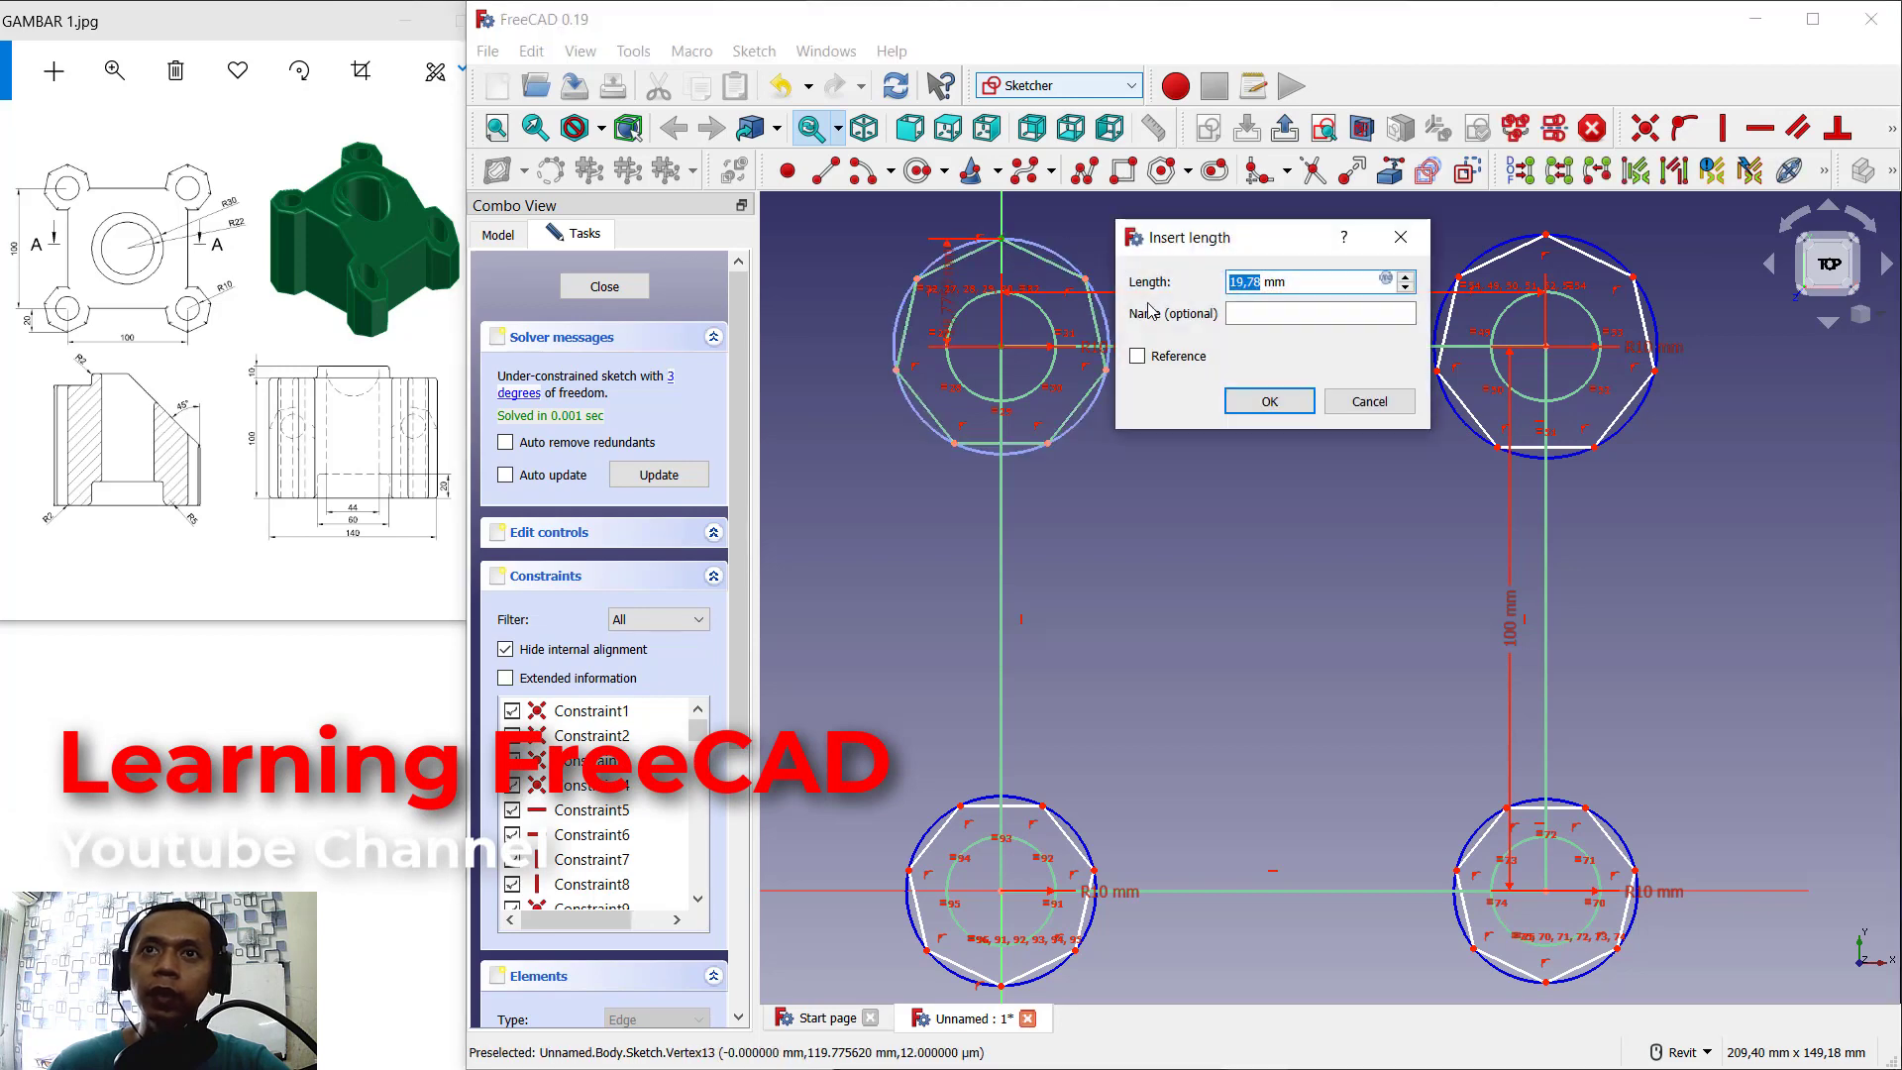
text(20)
key(Return)
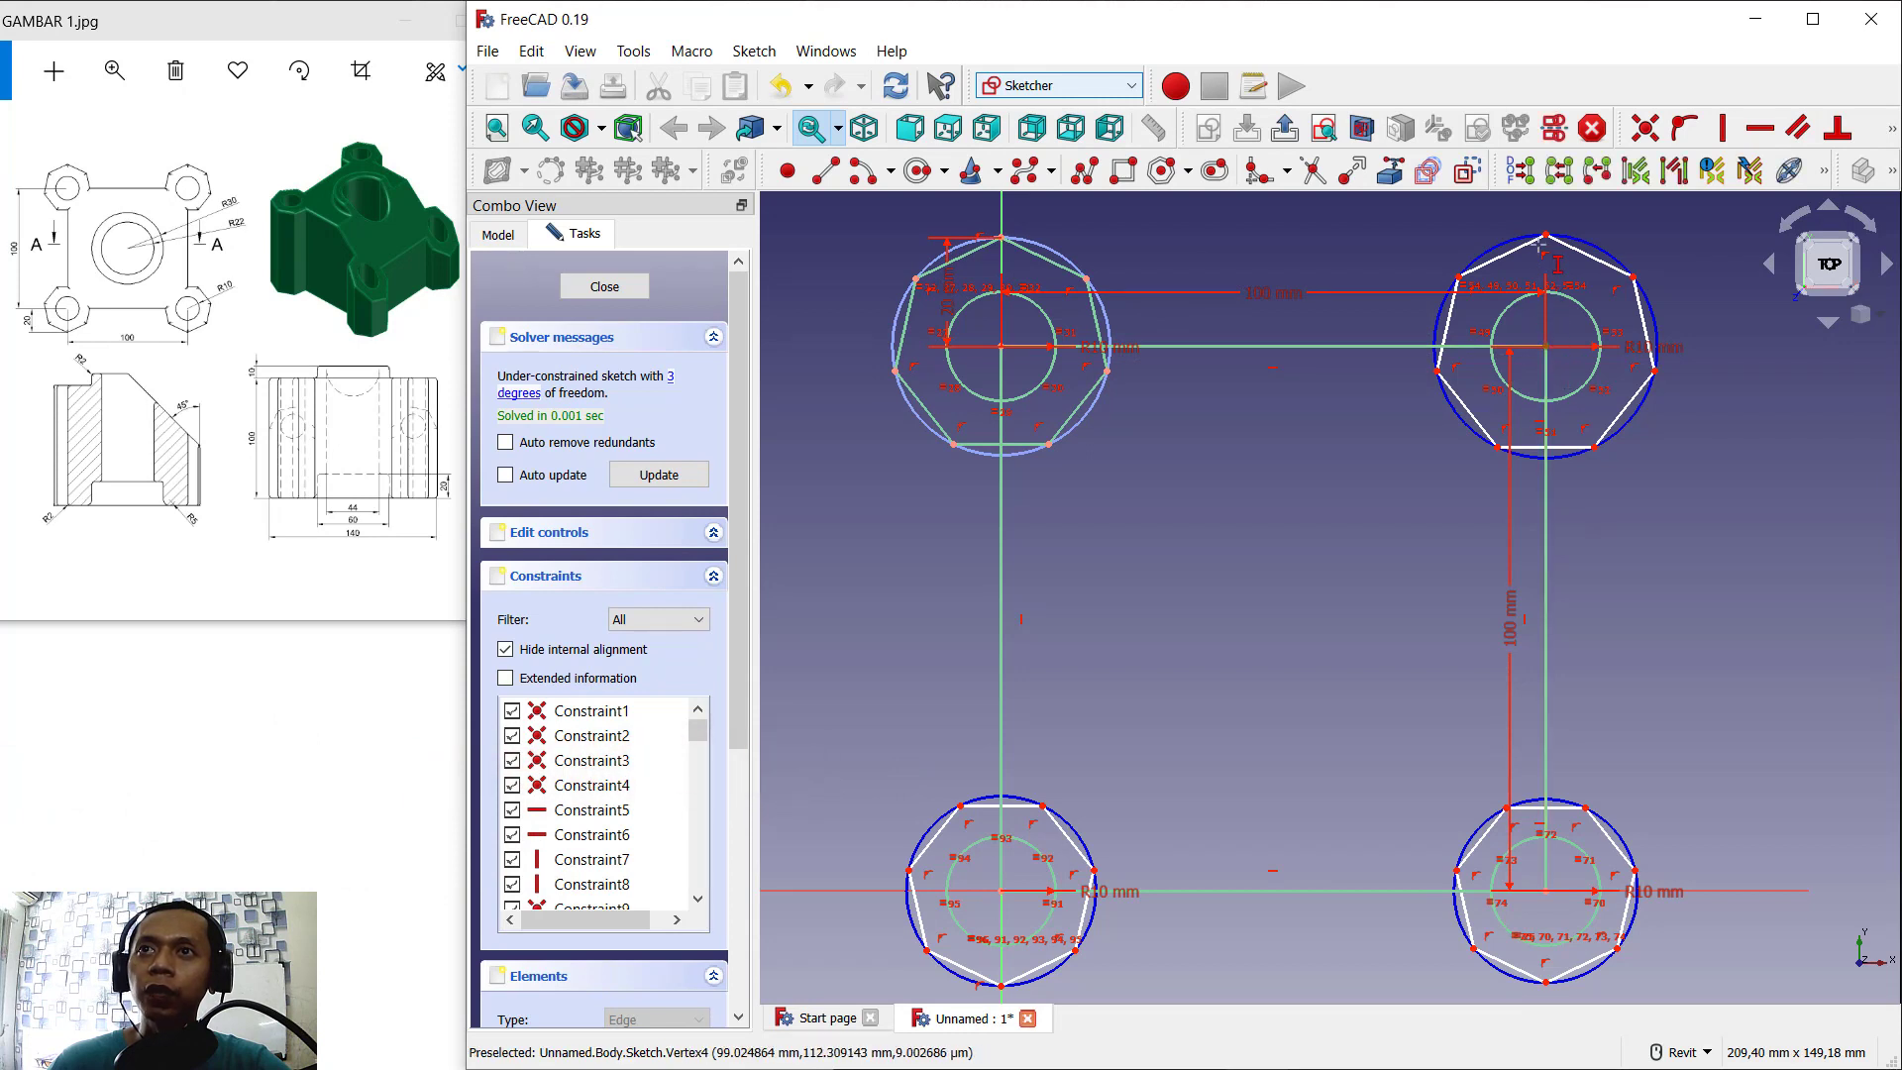
click(1545, 346)
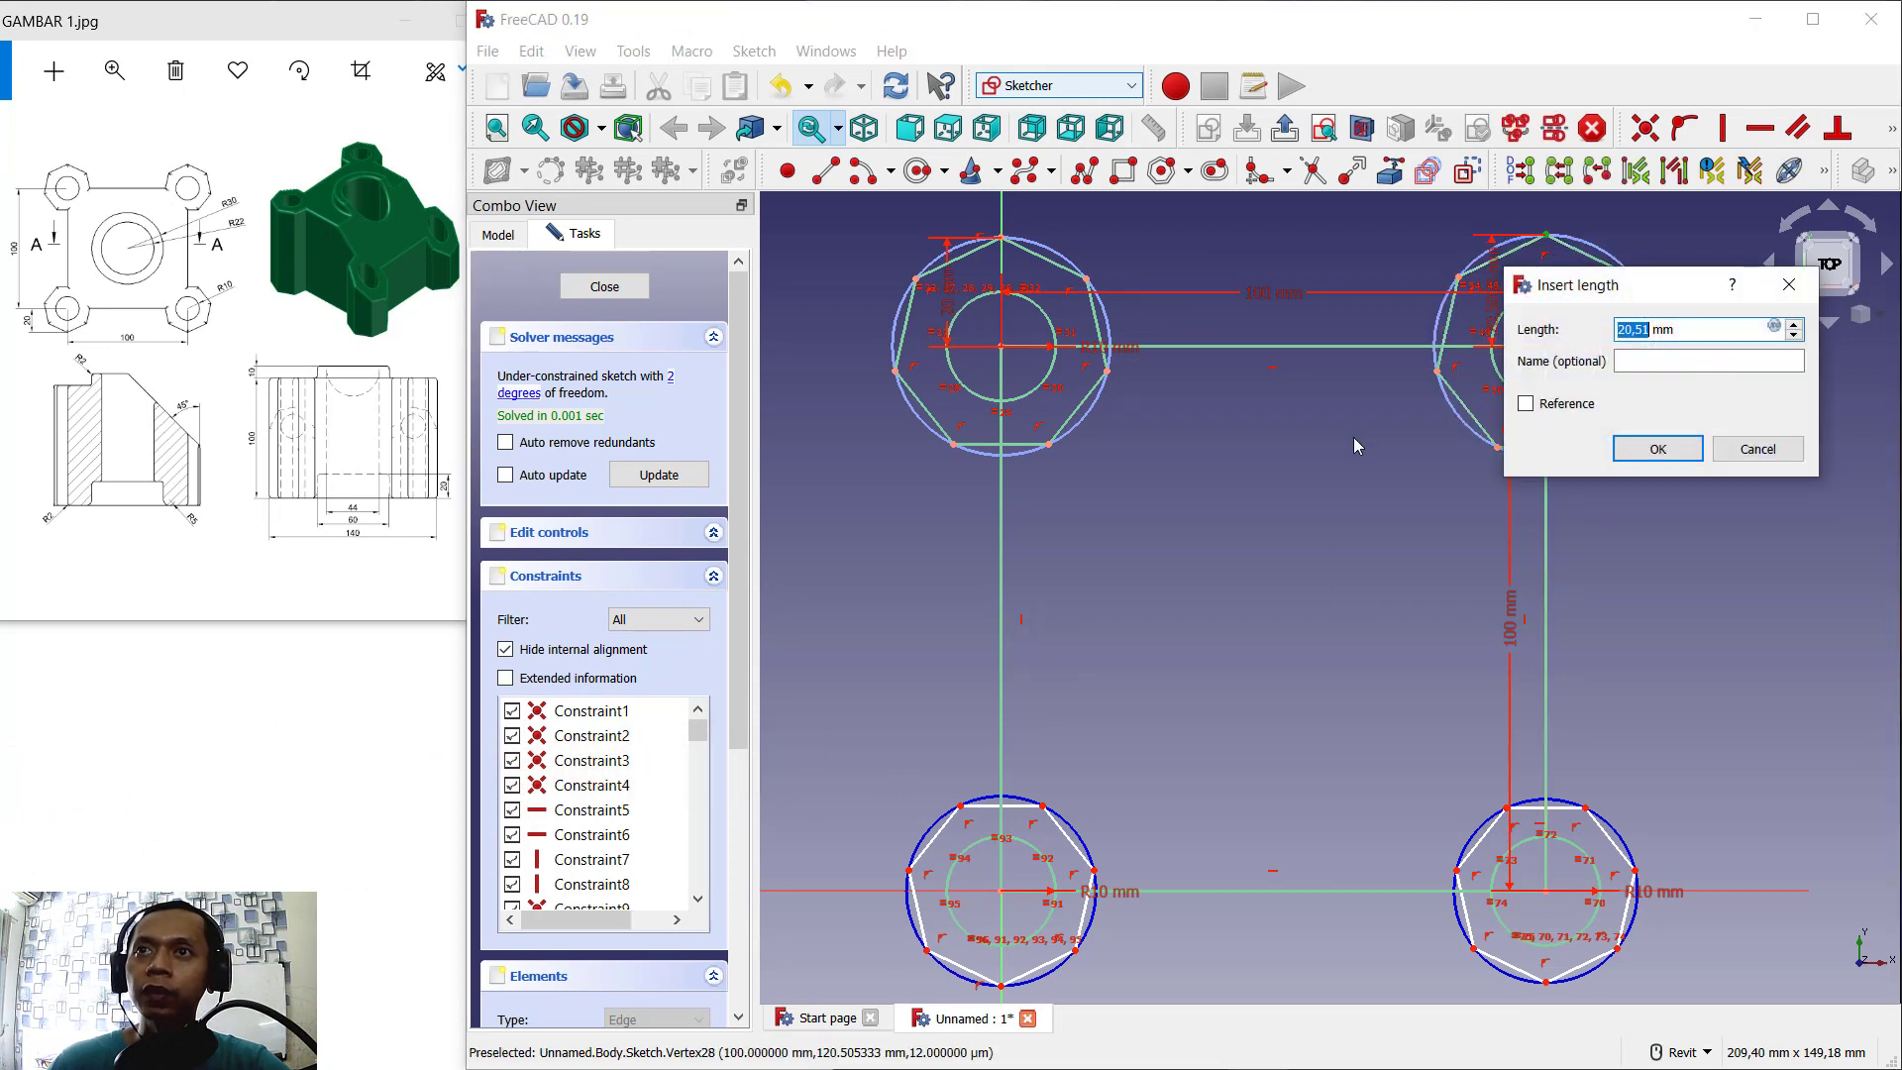
text(20)
key(Return)
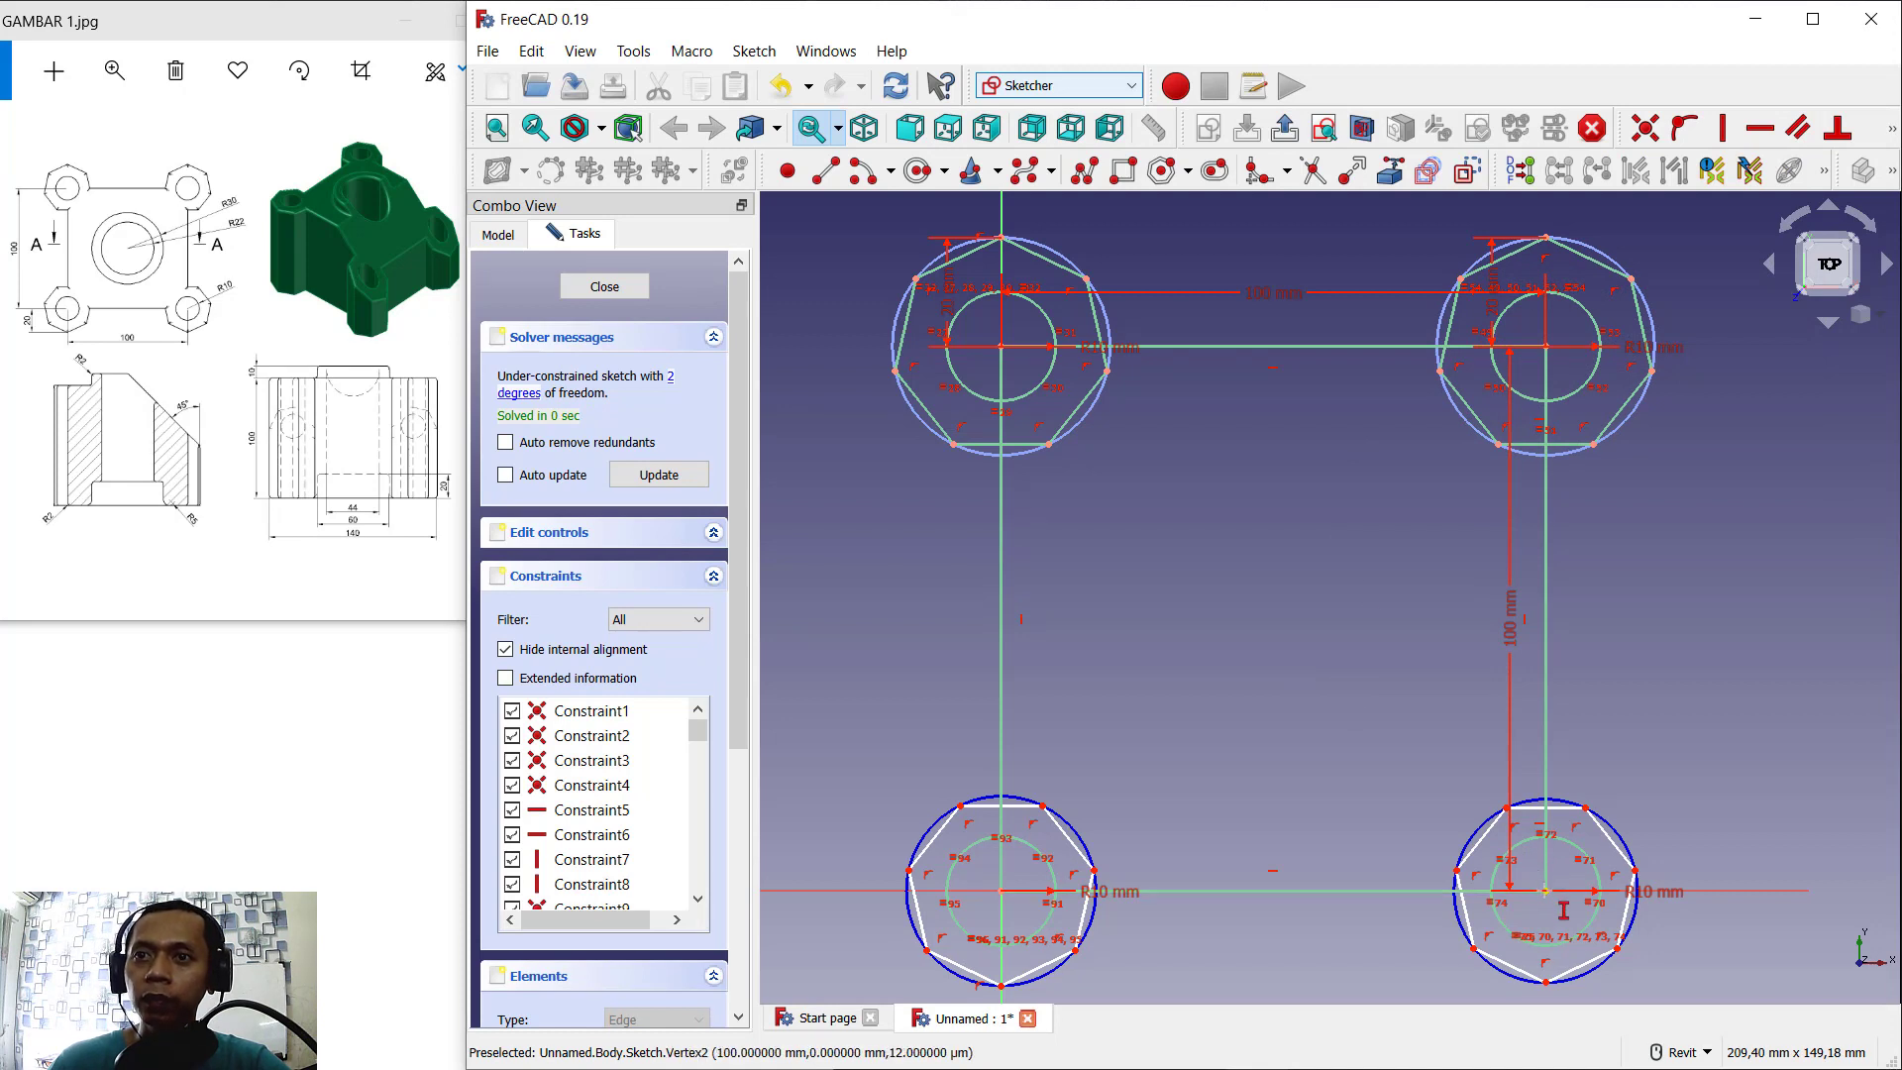
Step: Constrain the vertical distance from centre to bottom vertex of both lower heptagons to 20 mm
click(1546, 981)
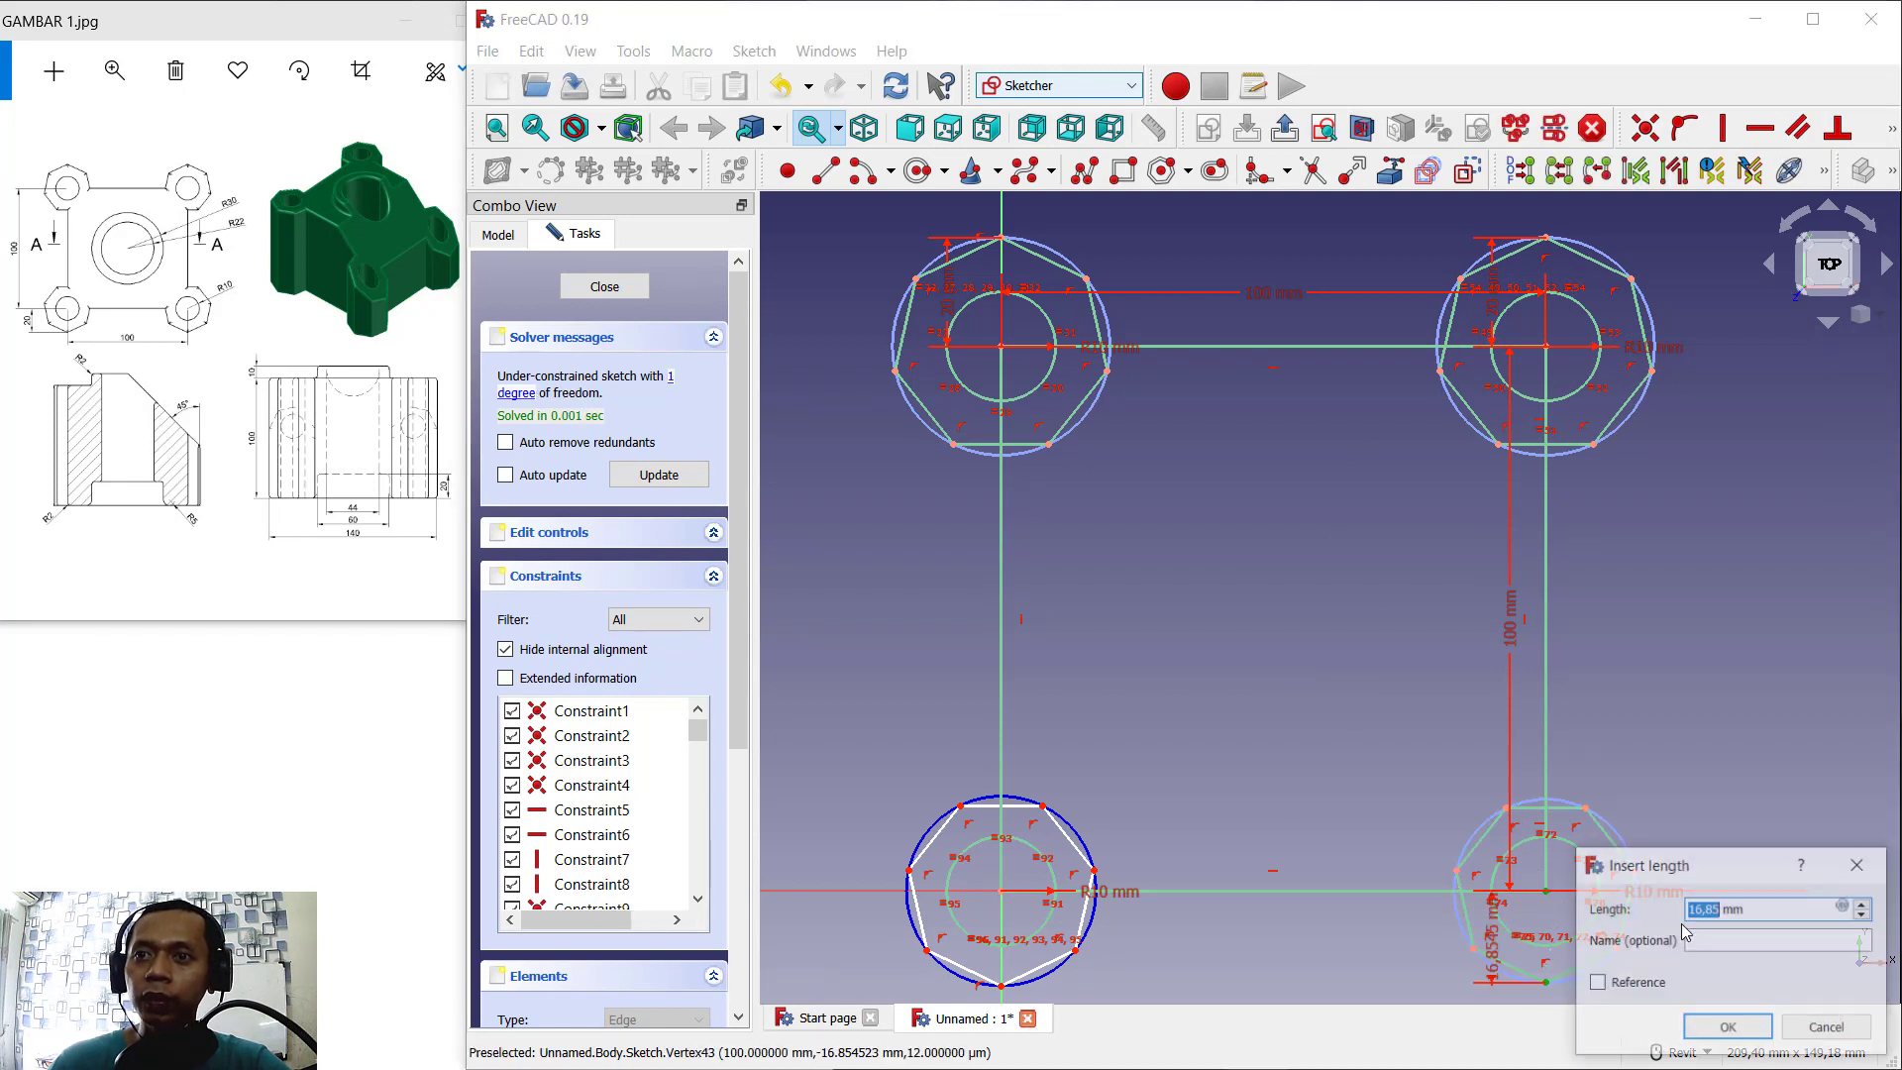
text(20)
key(Return)
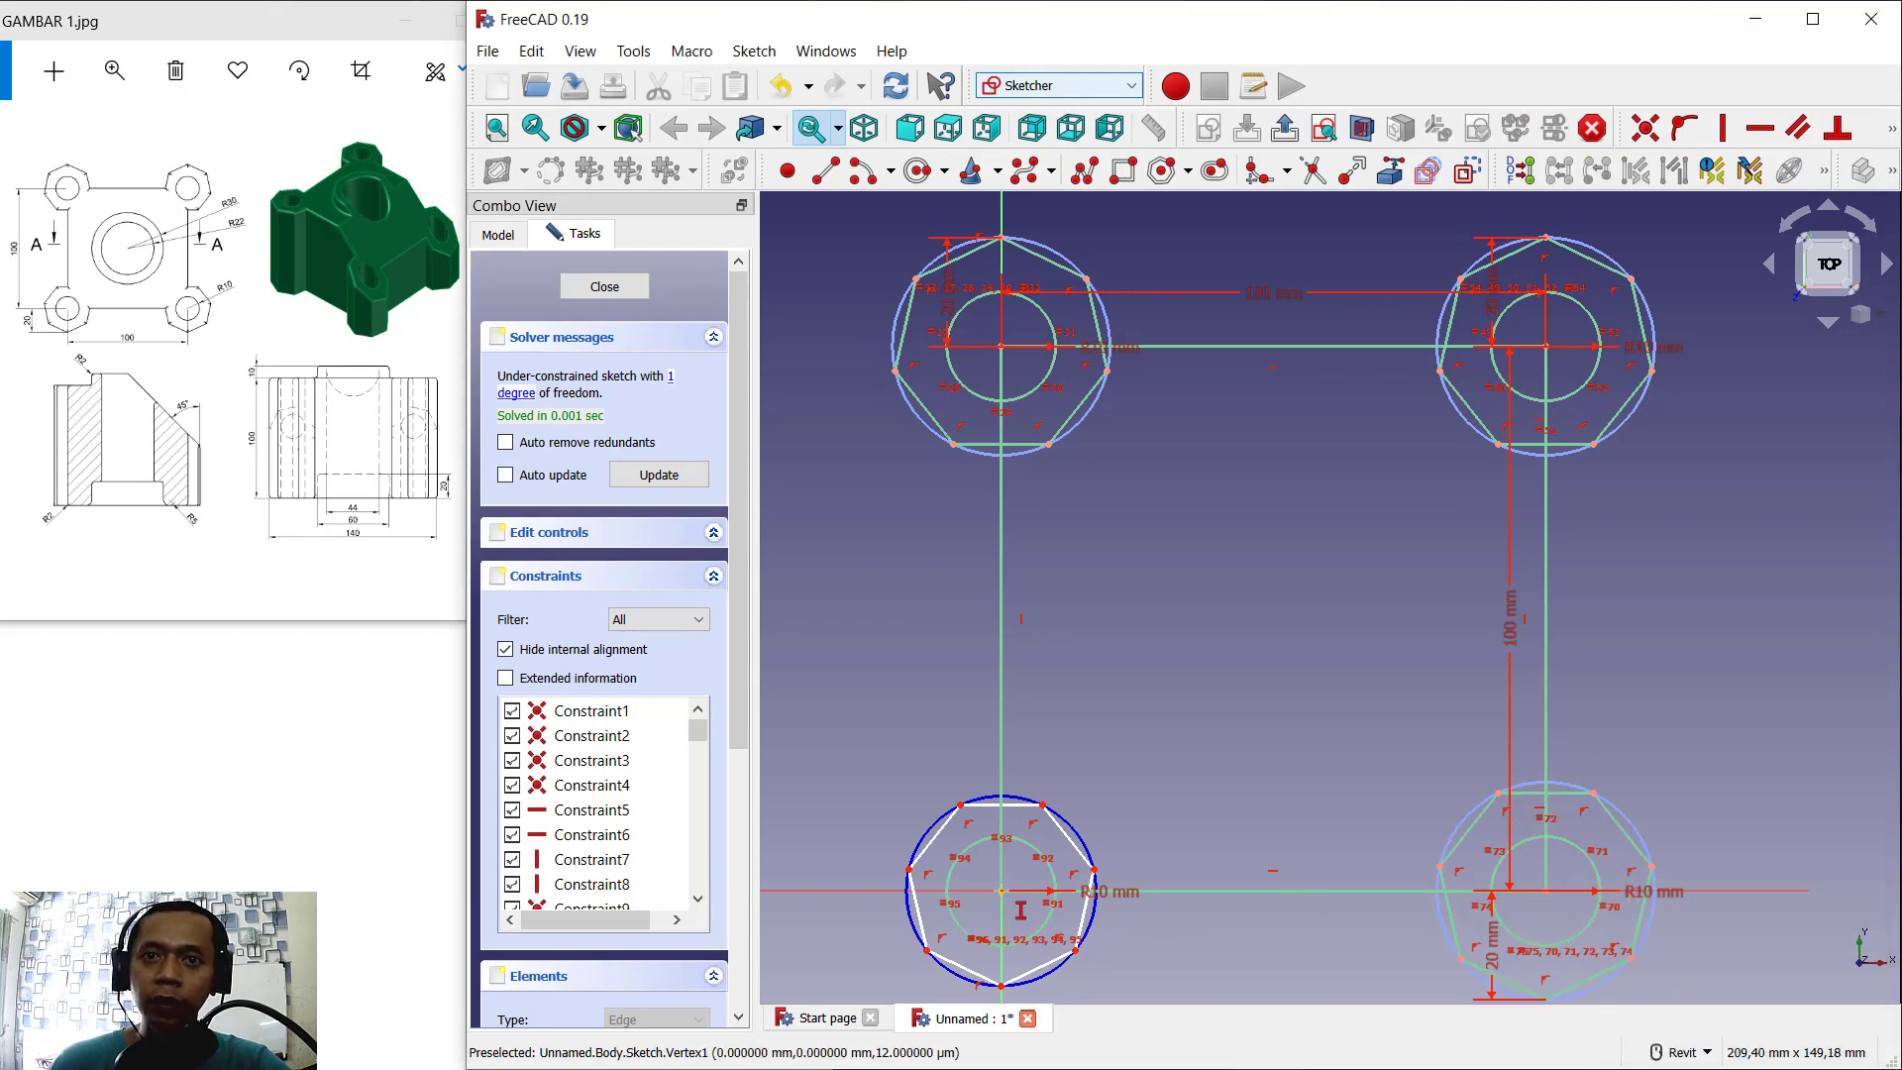
click(1011, 969)
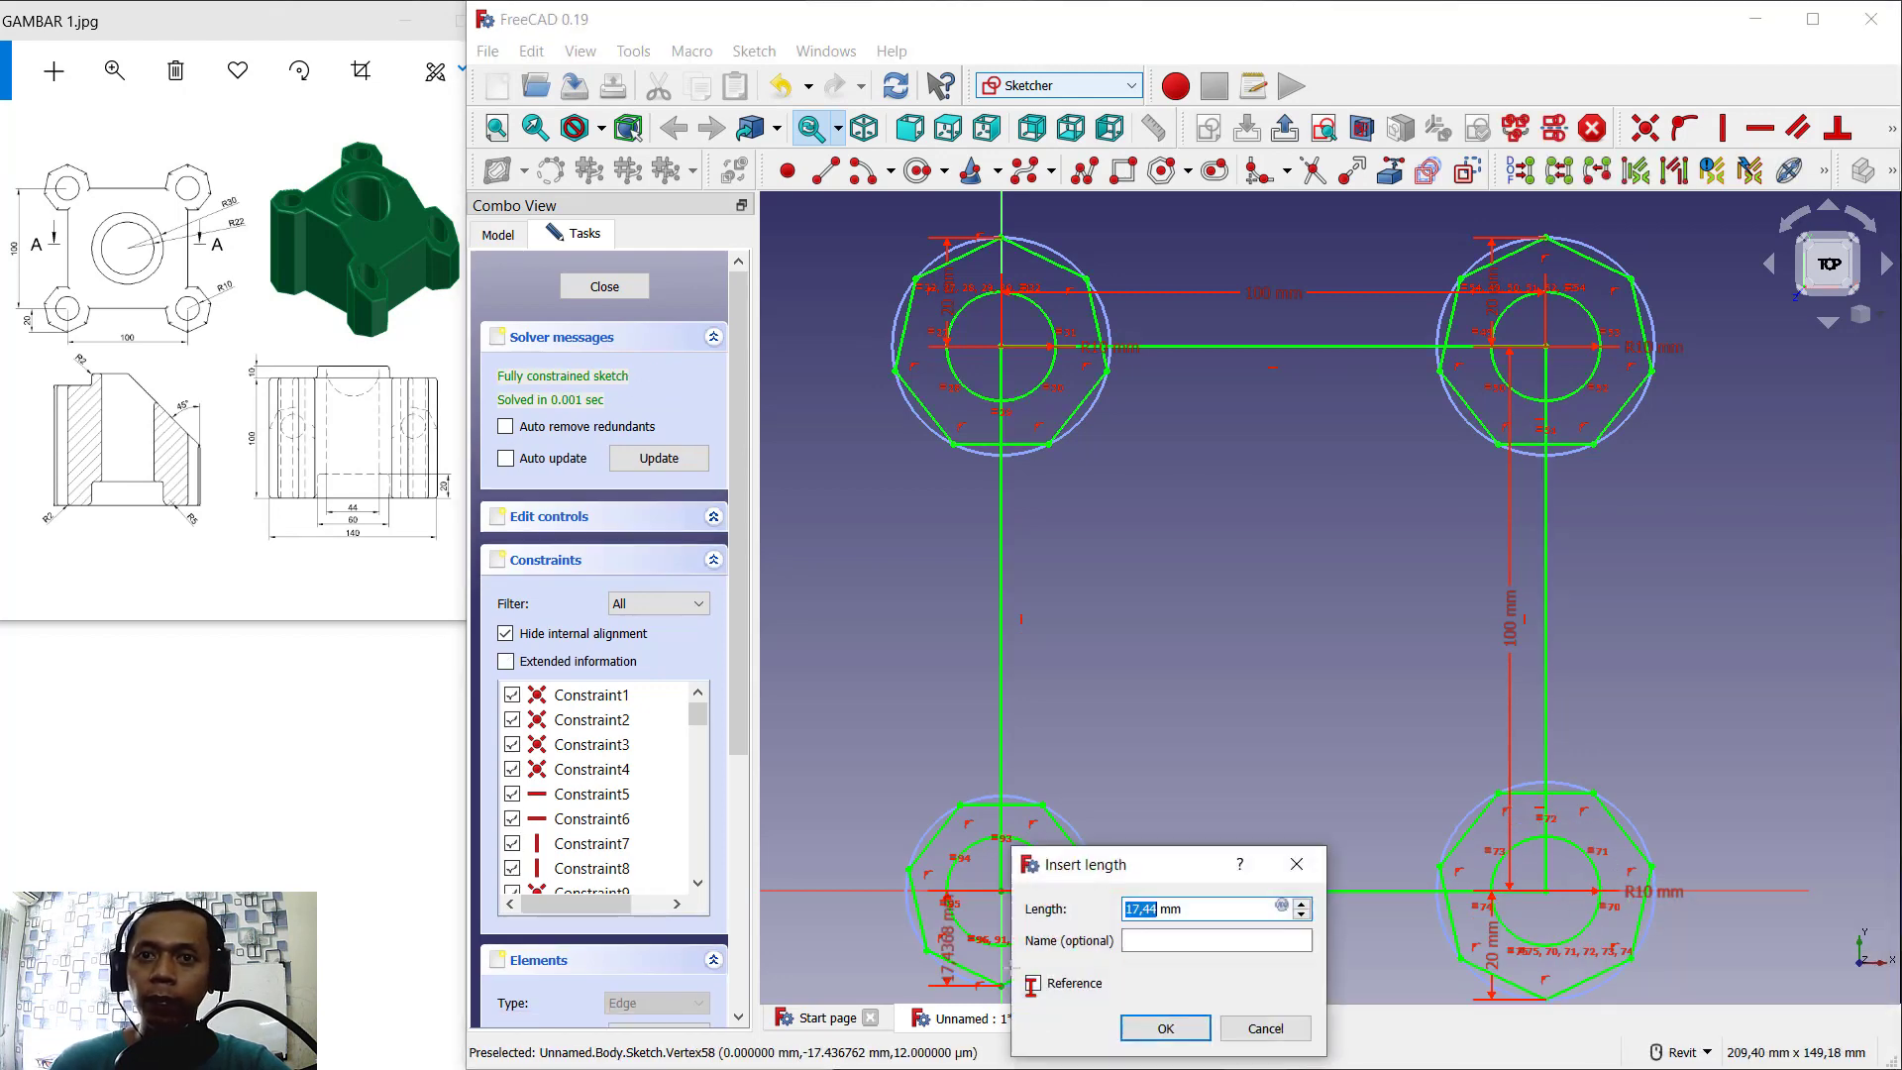
key(Return)
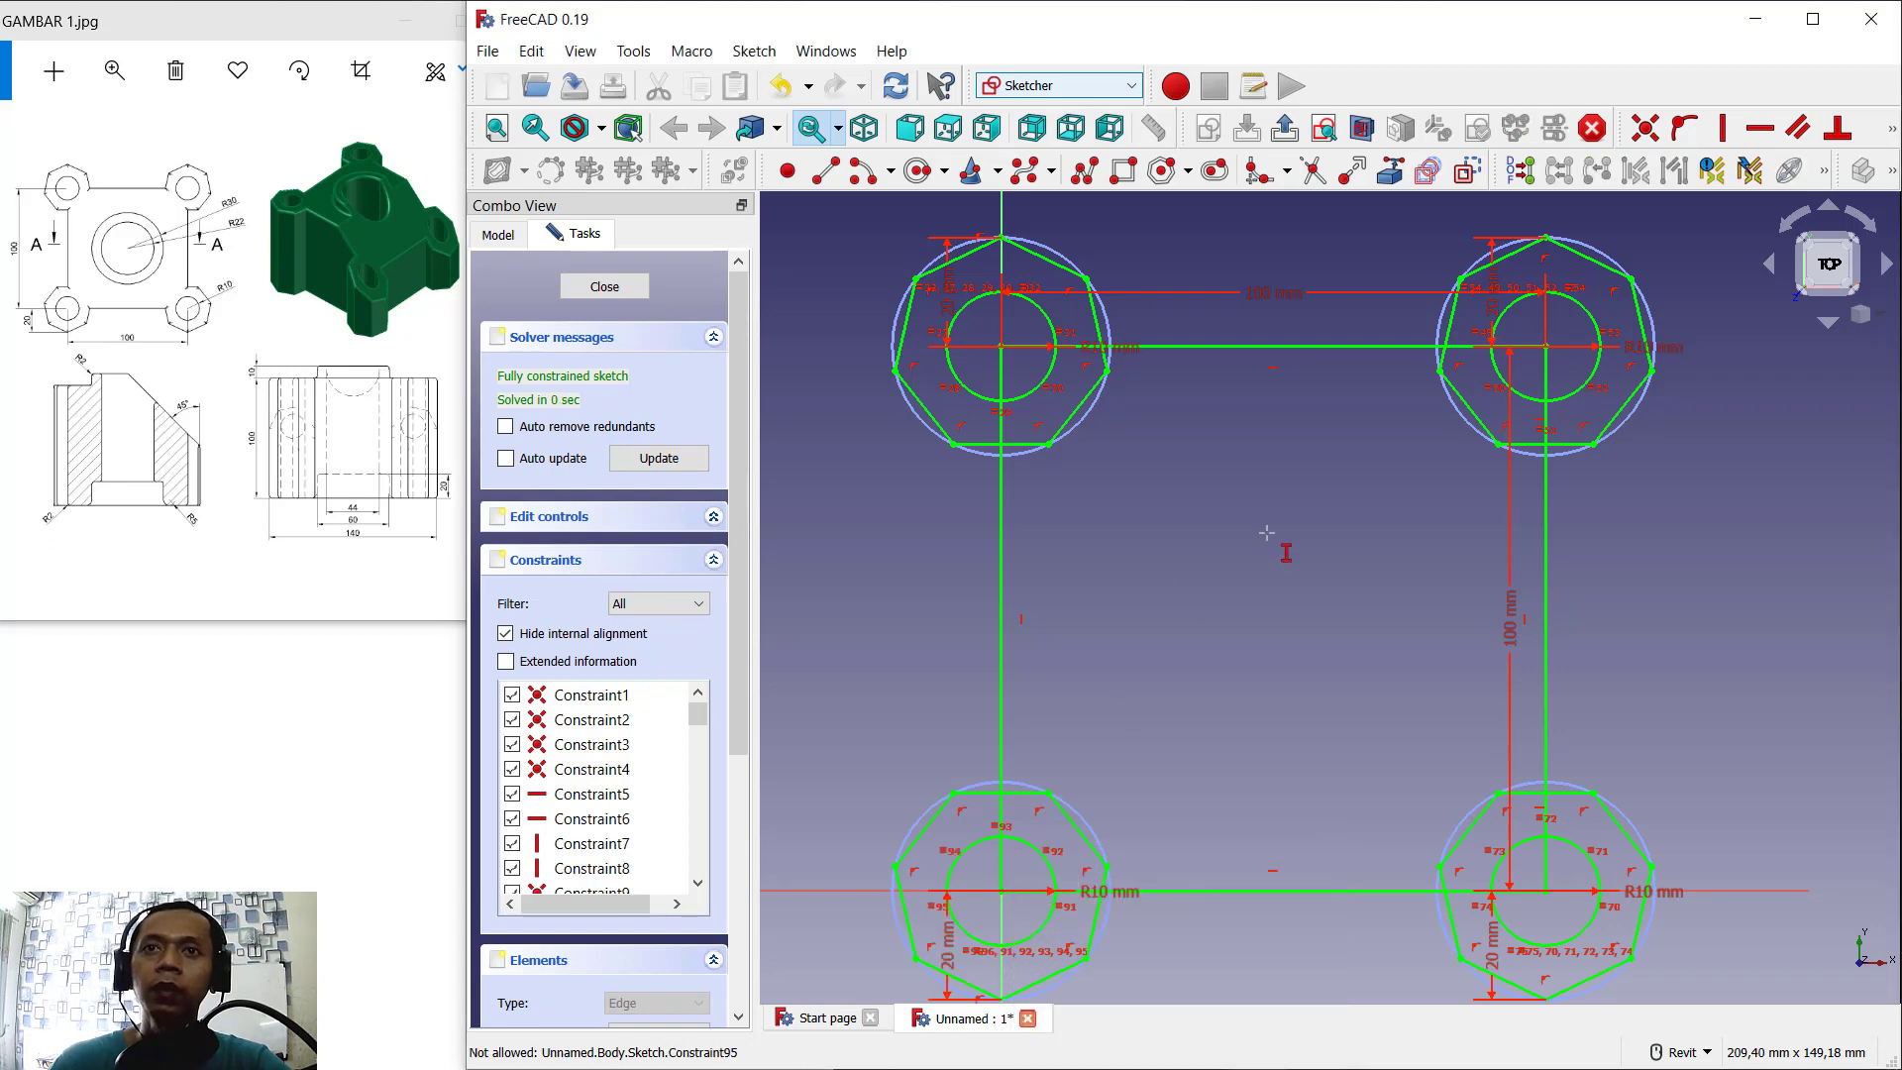
Step: Trim the square's lines inside the upper-left heptagon and the heptagon's edge portions lying inside the square
scroll(1233, 592, down, 2)
middle_drag(1233, 591, 1289, 592)
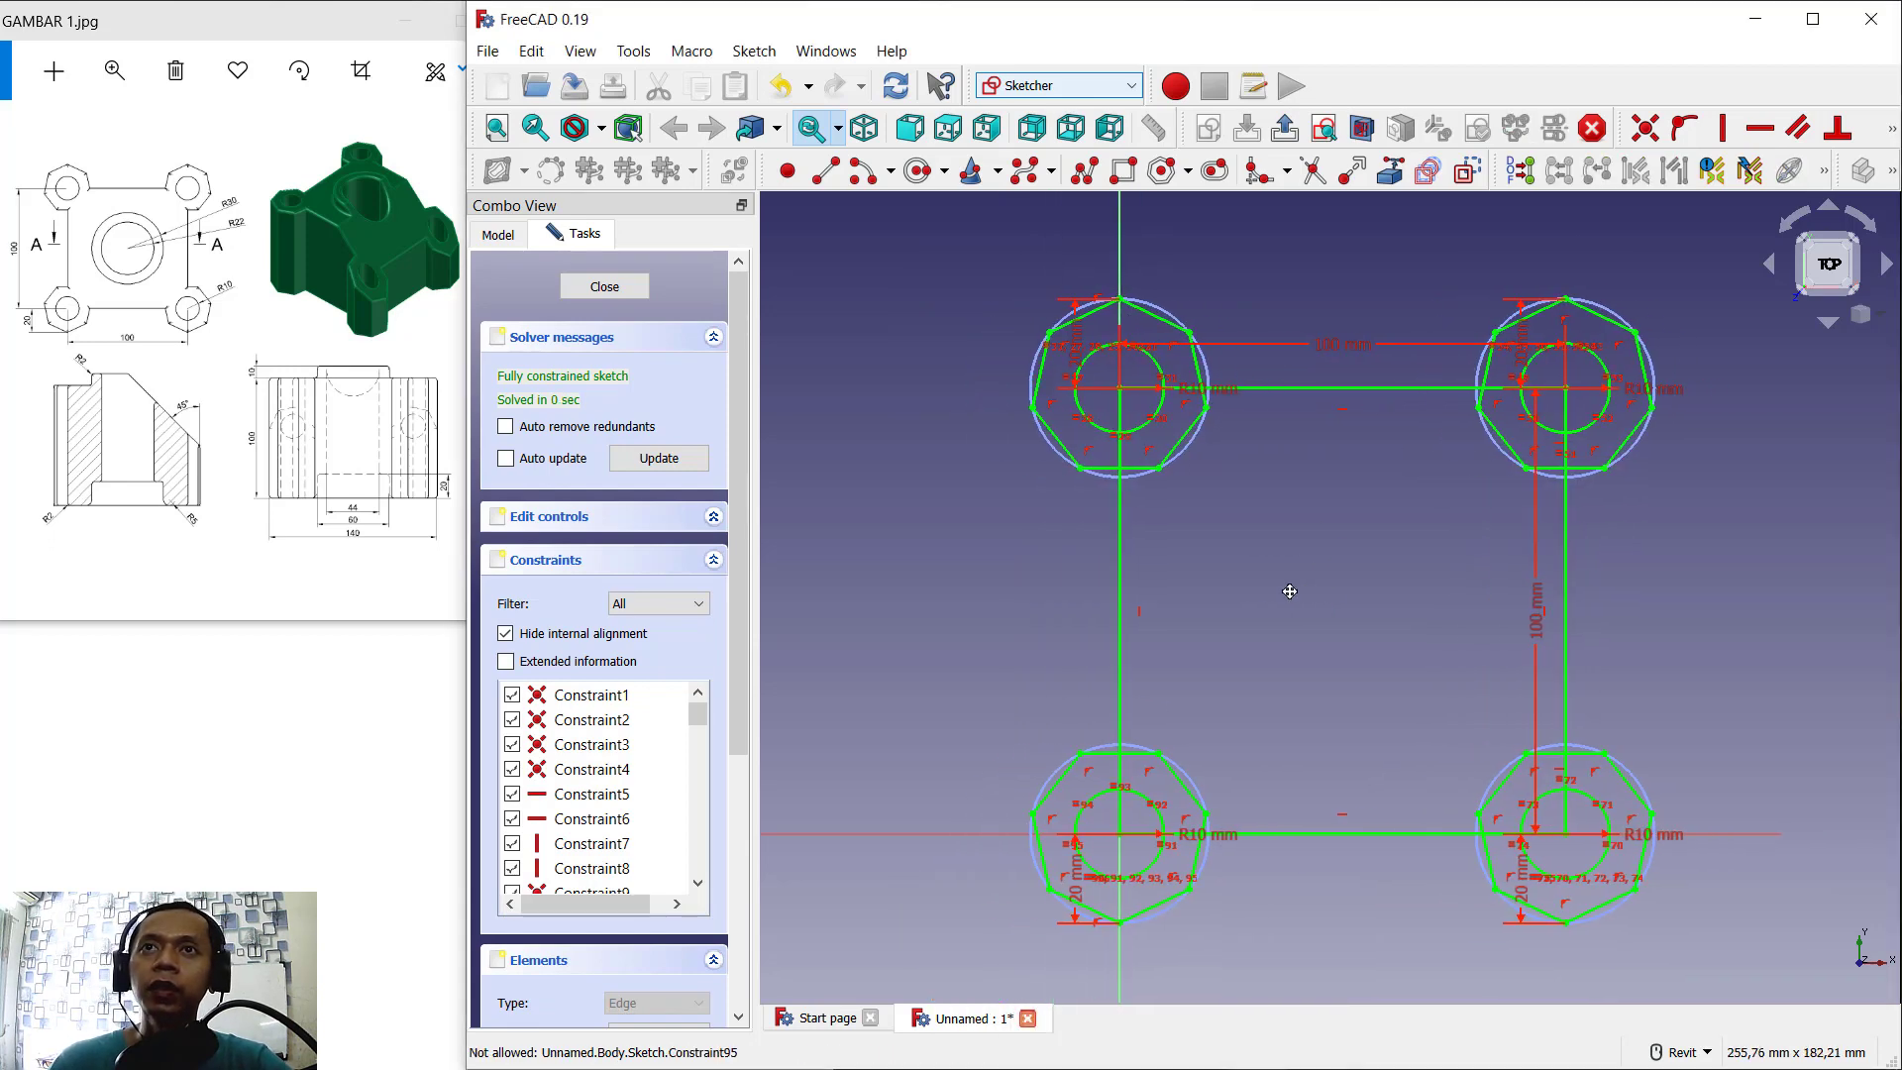
click(1318, 176)
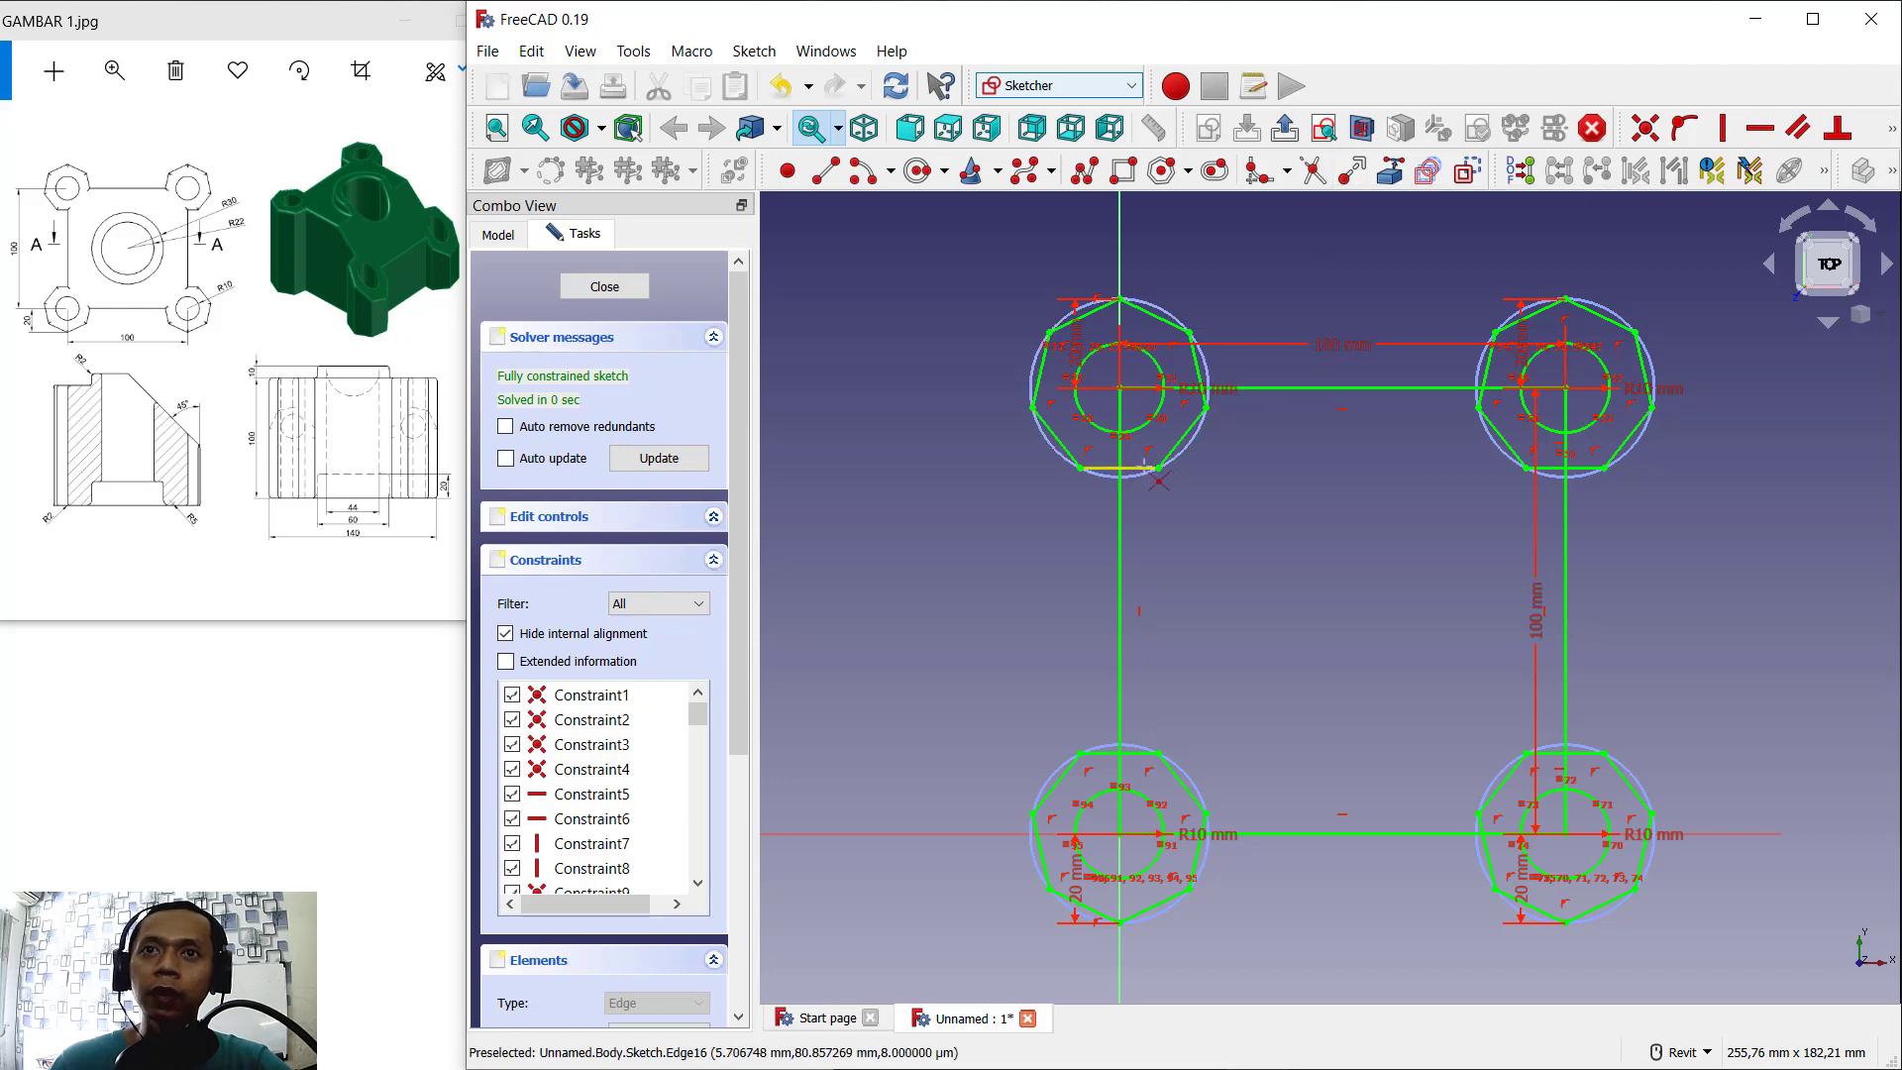
click(1211, 398)
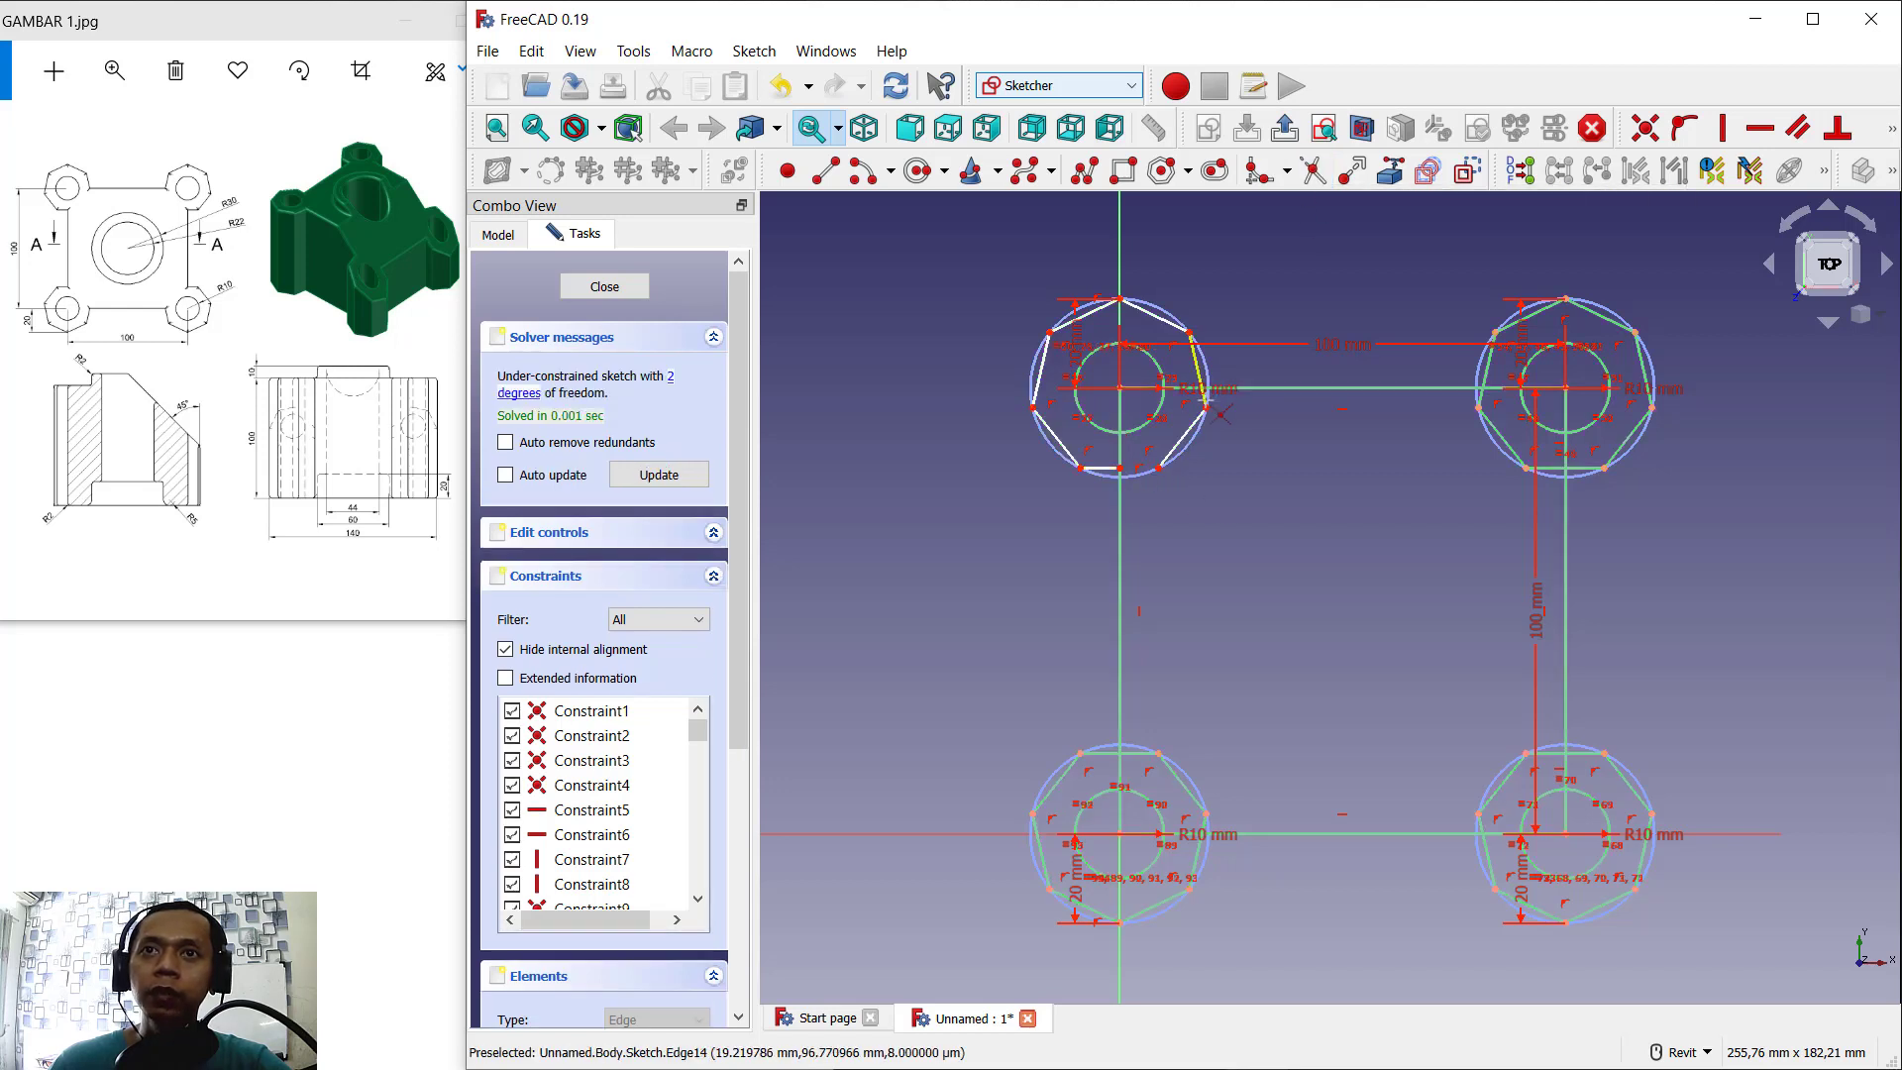
click(1163, 375)
scroll(1157, 372, up, 5)
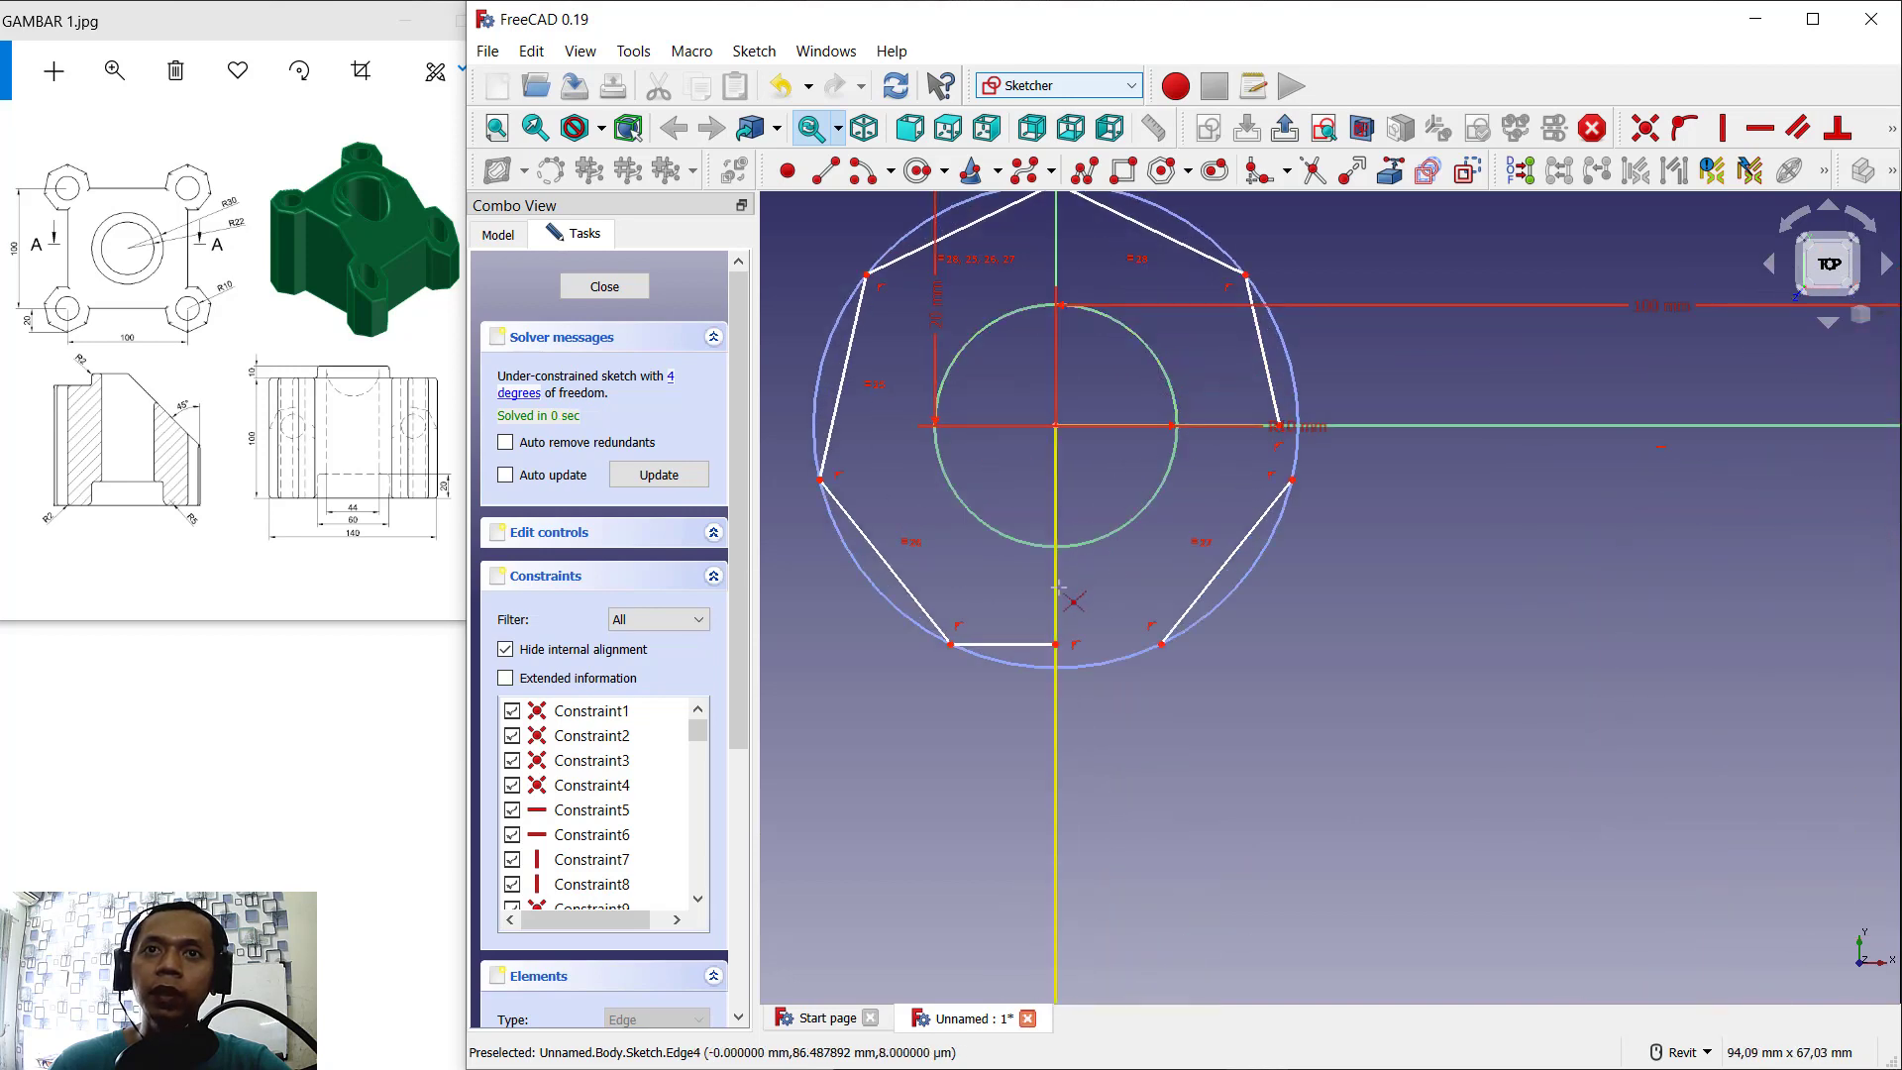
click(1114, 426)
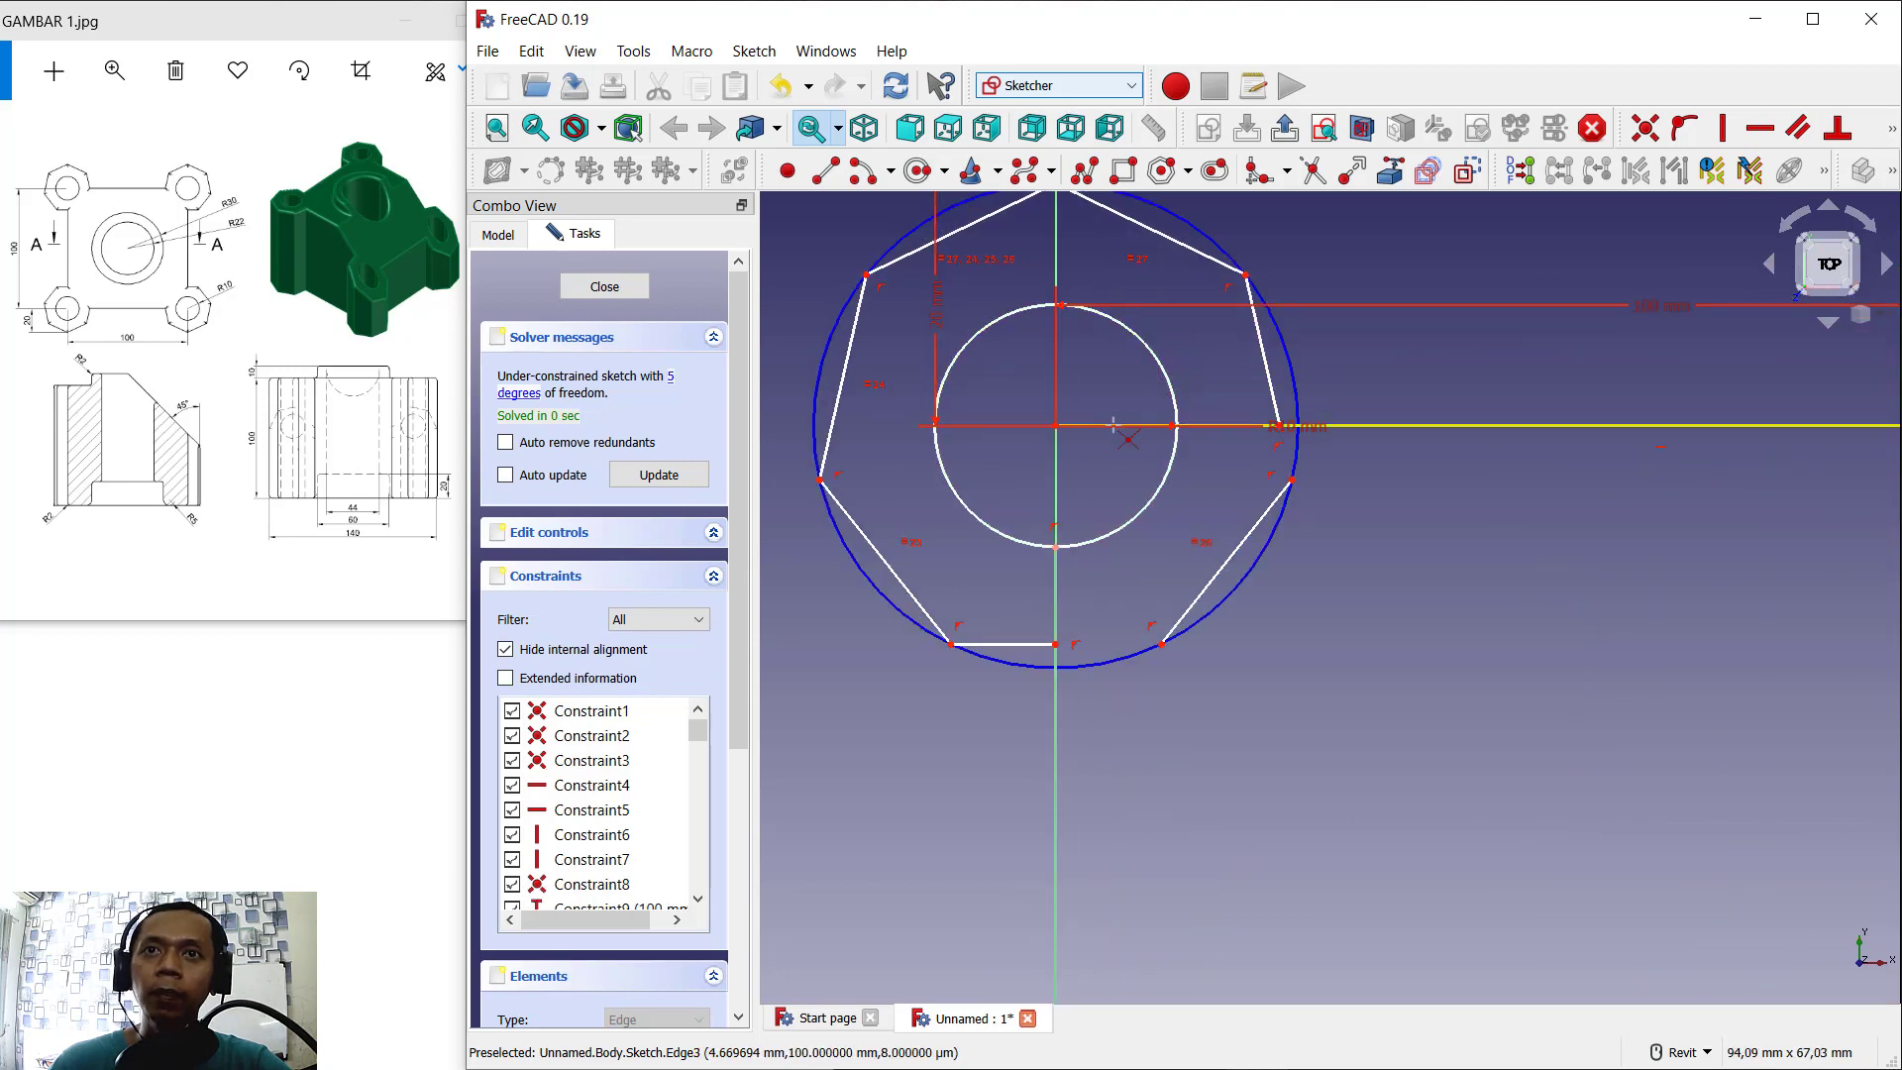
click(1056, 540)
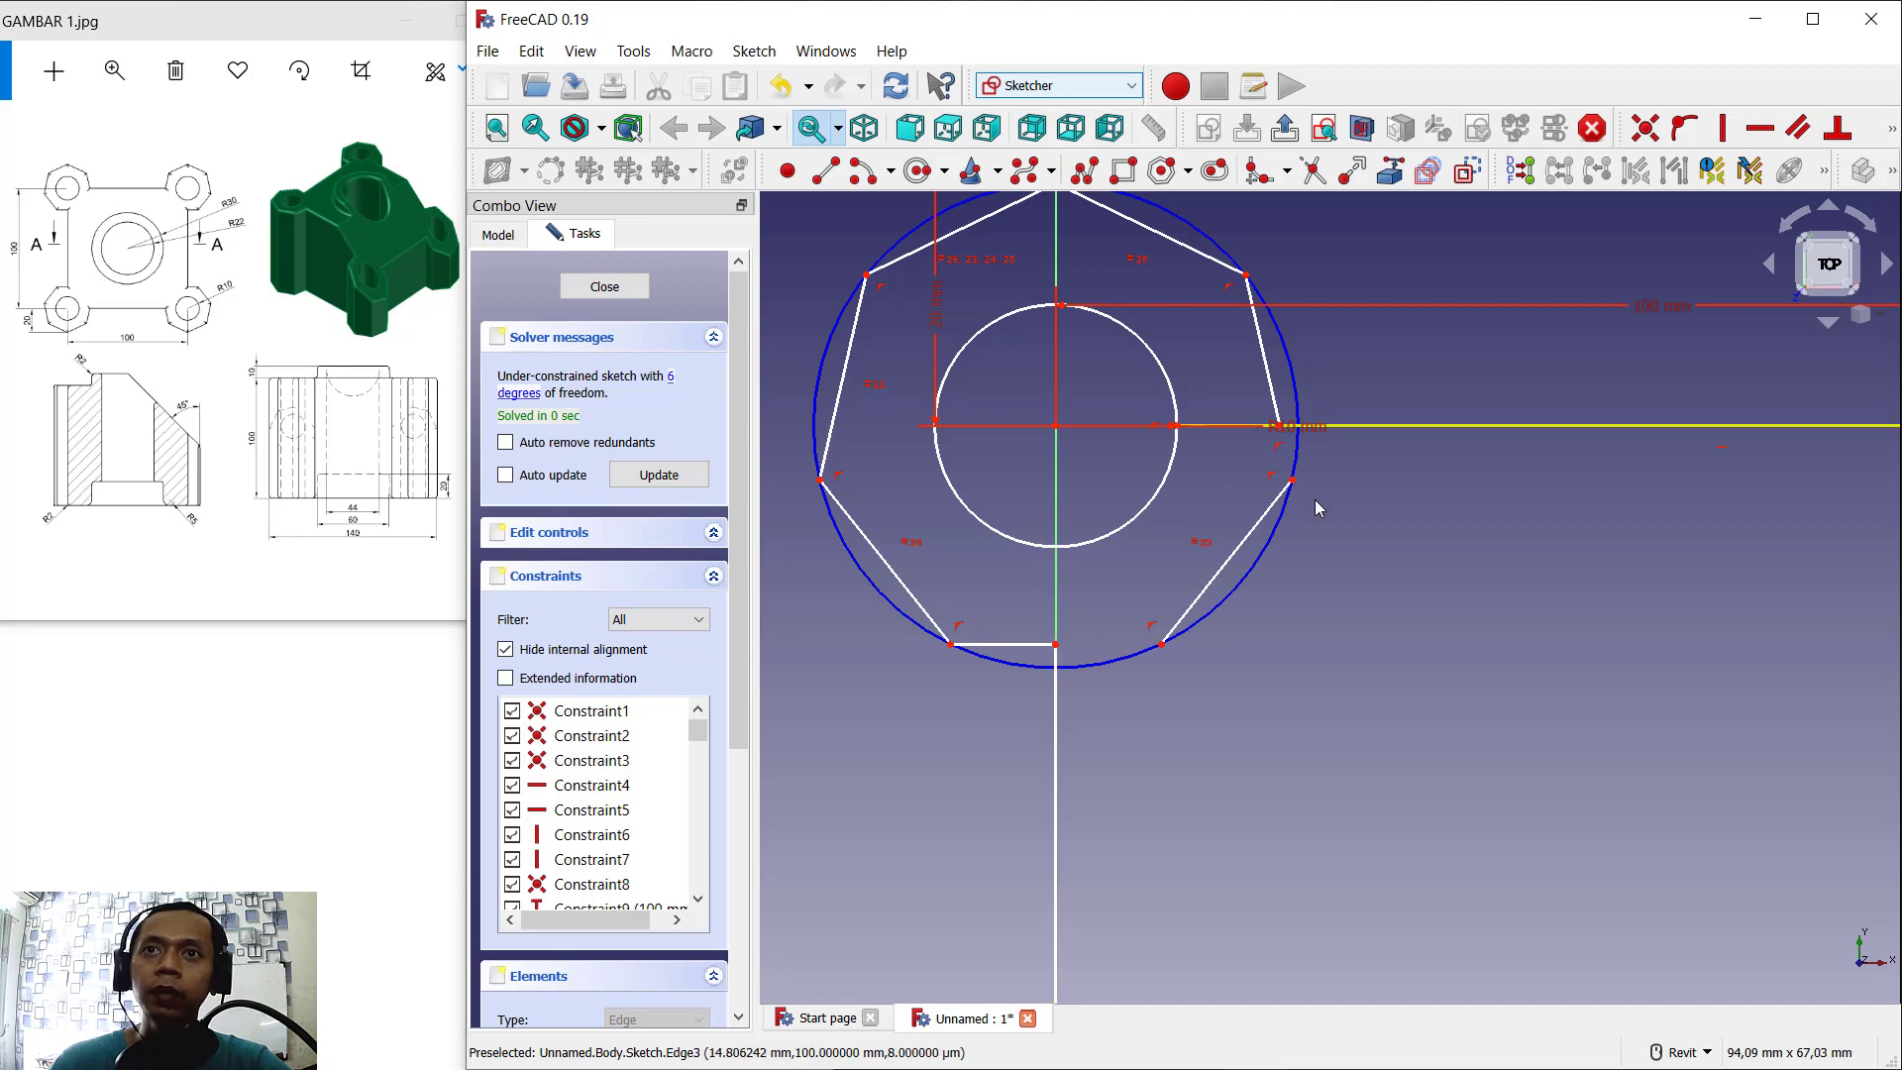
Step: Trim the square's lines inside the upper-right heptagon and the portions of its left and bottom edges inside the square
scroll(1316, 499, down, 4)
scroll(1288, 502, up, 5)
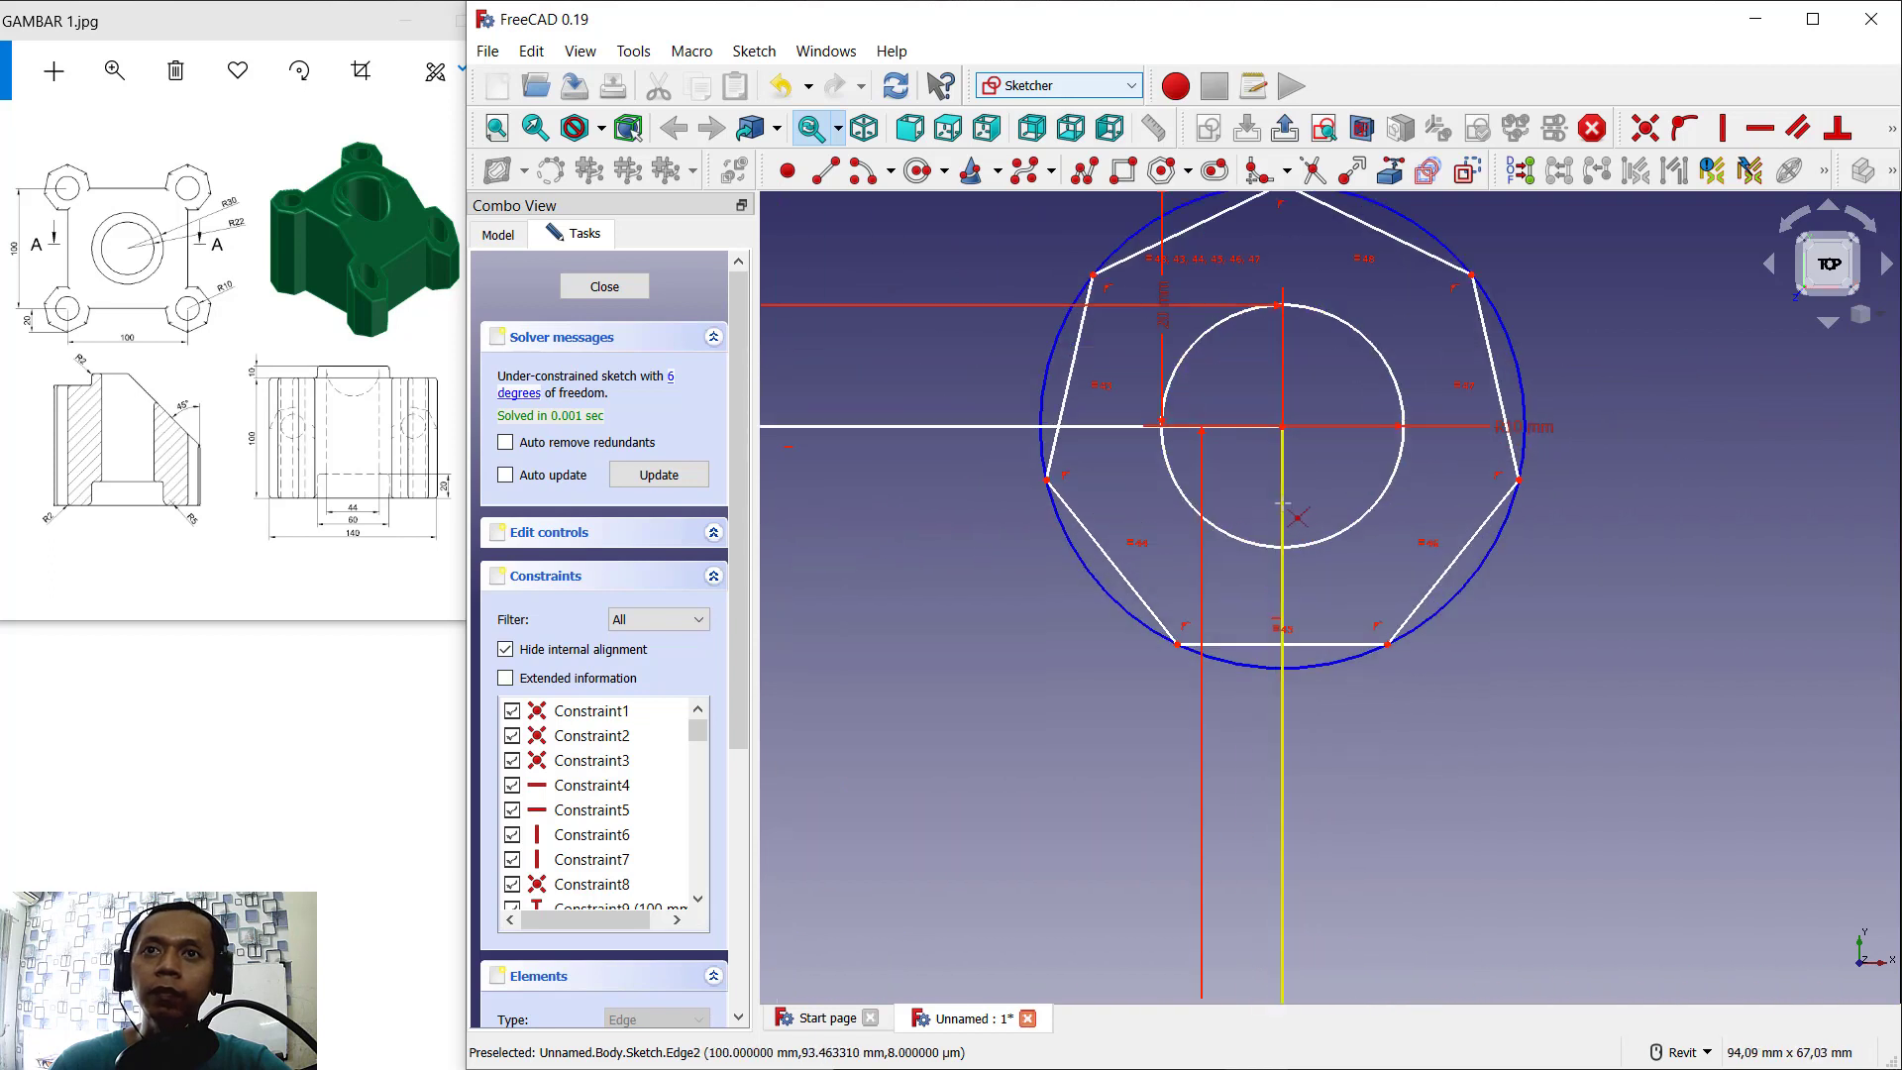
click(1280, 485)
click(1092, 426)
click(1090, 428)
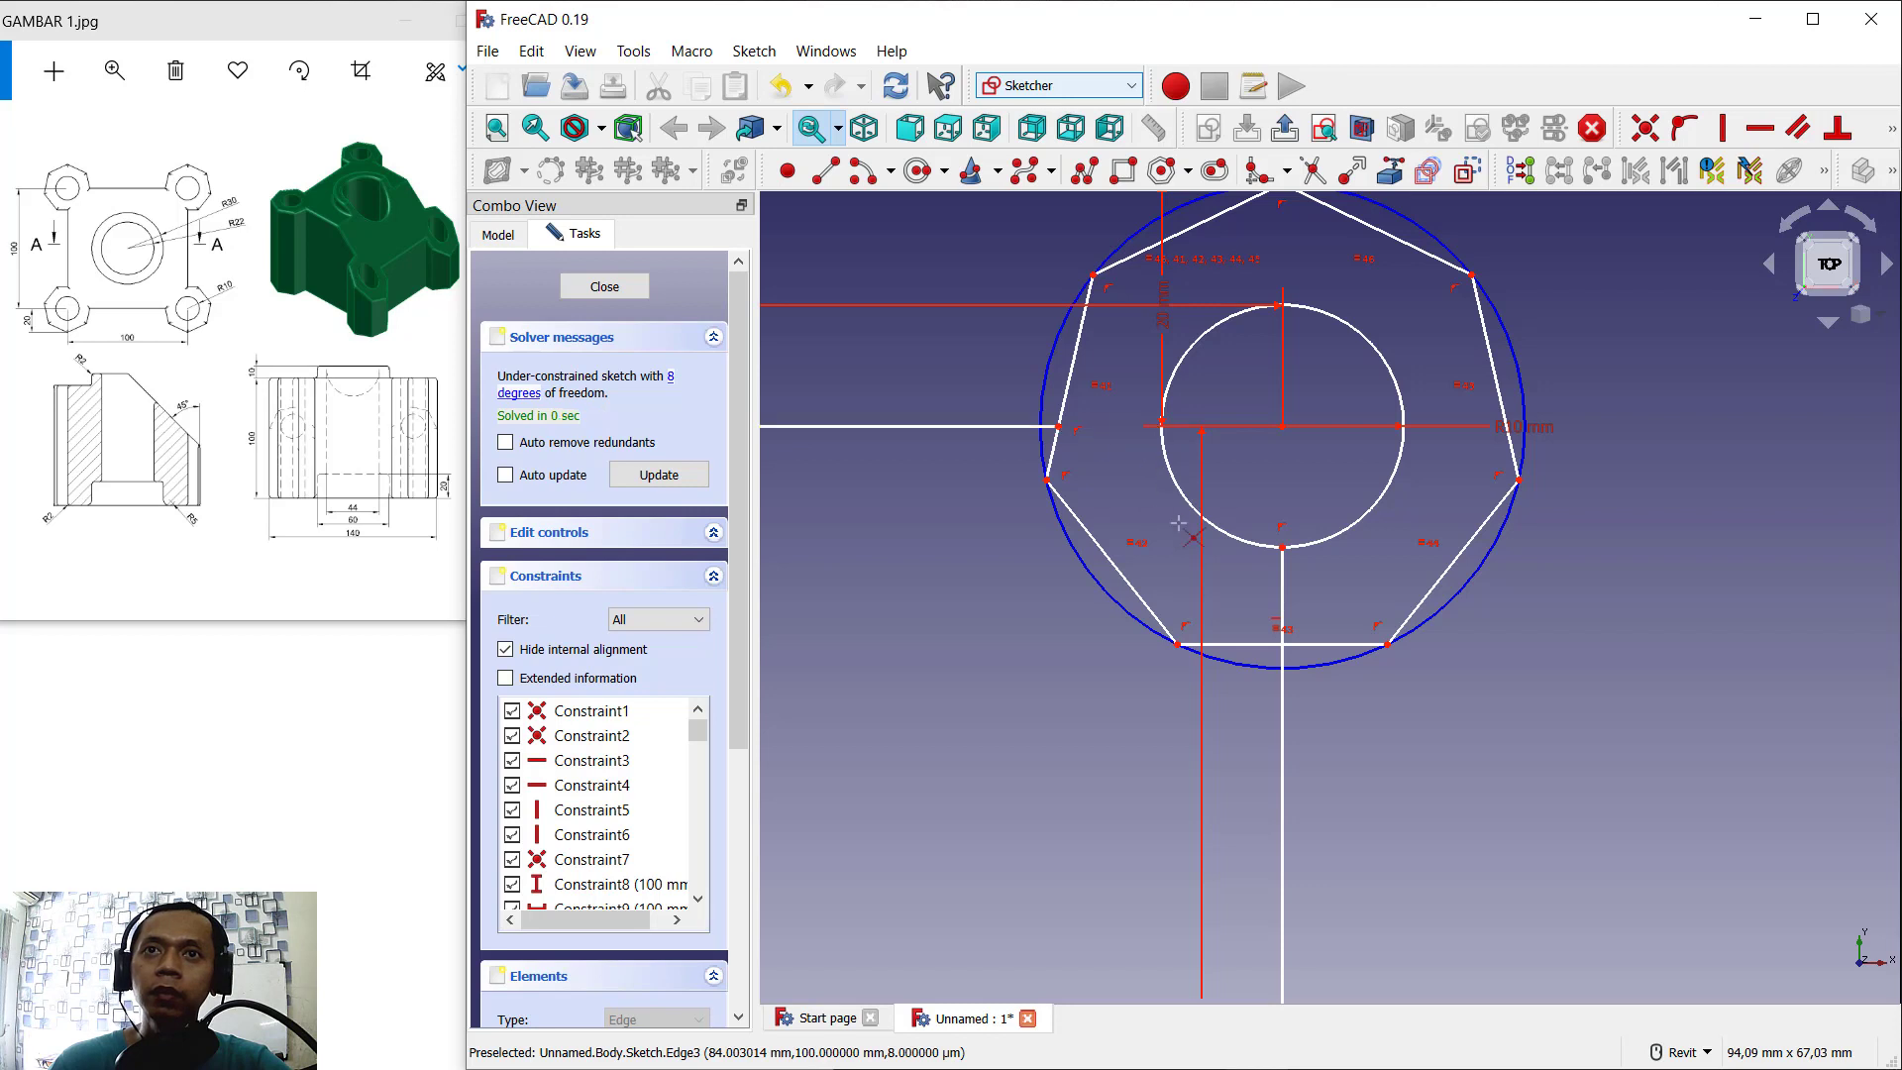
click(1282, 595)
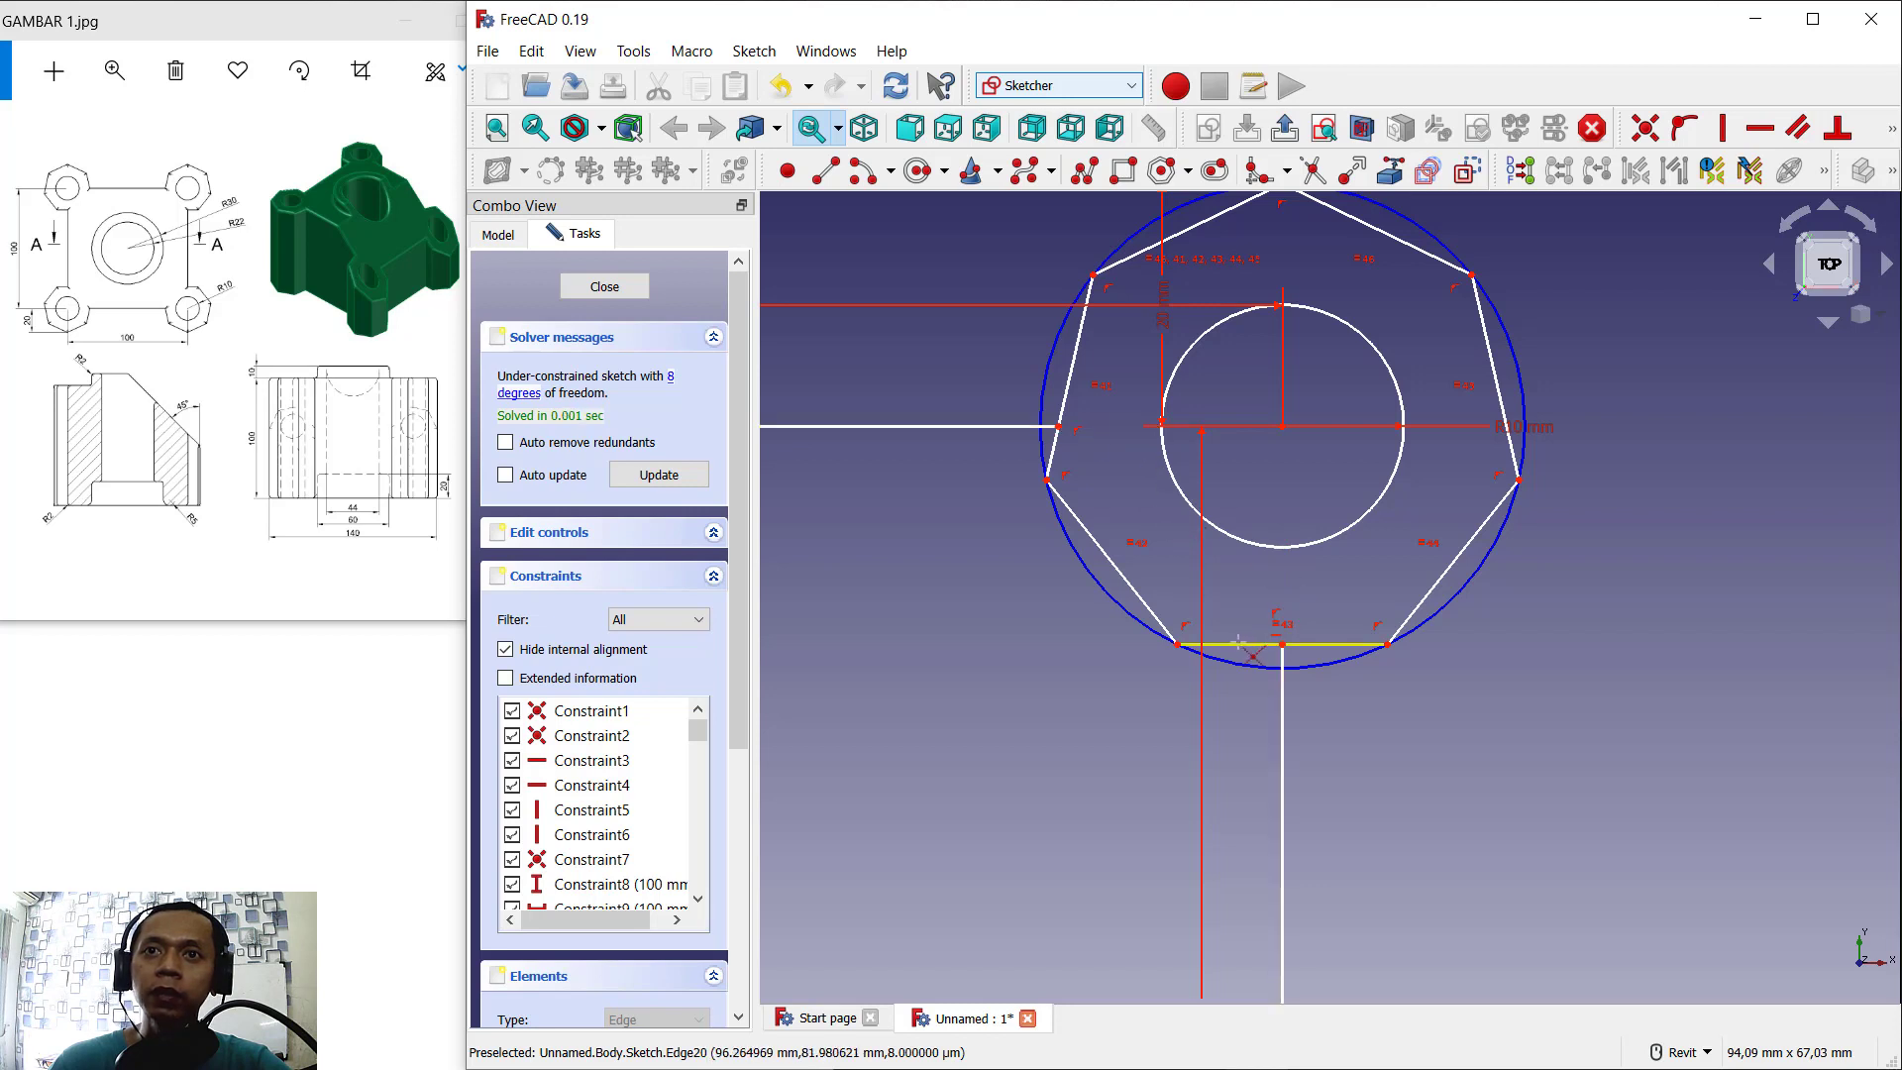
click(1053, 464)
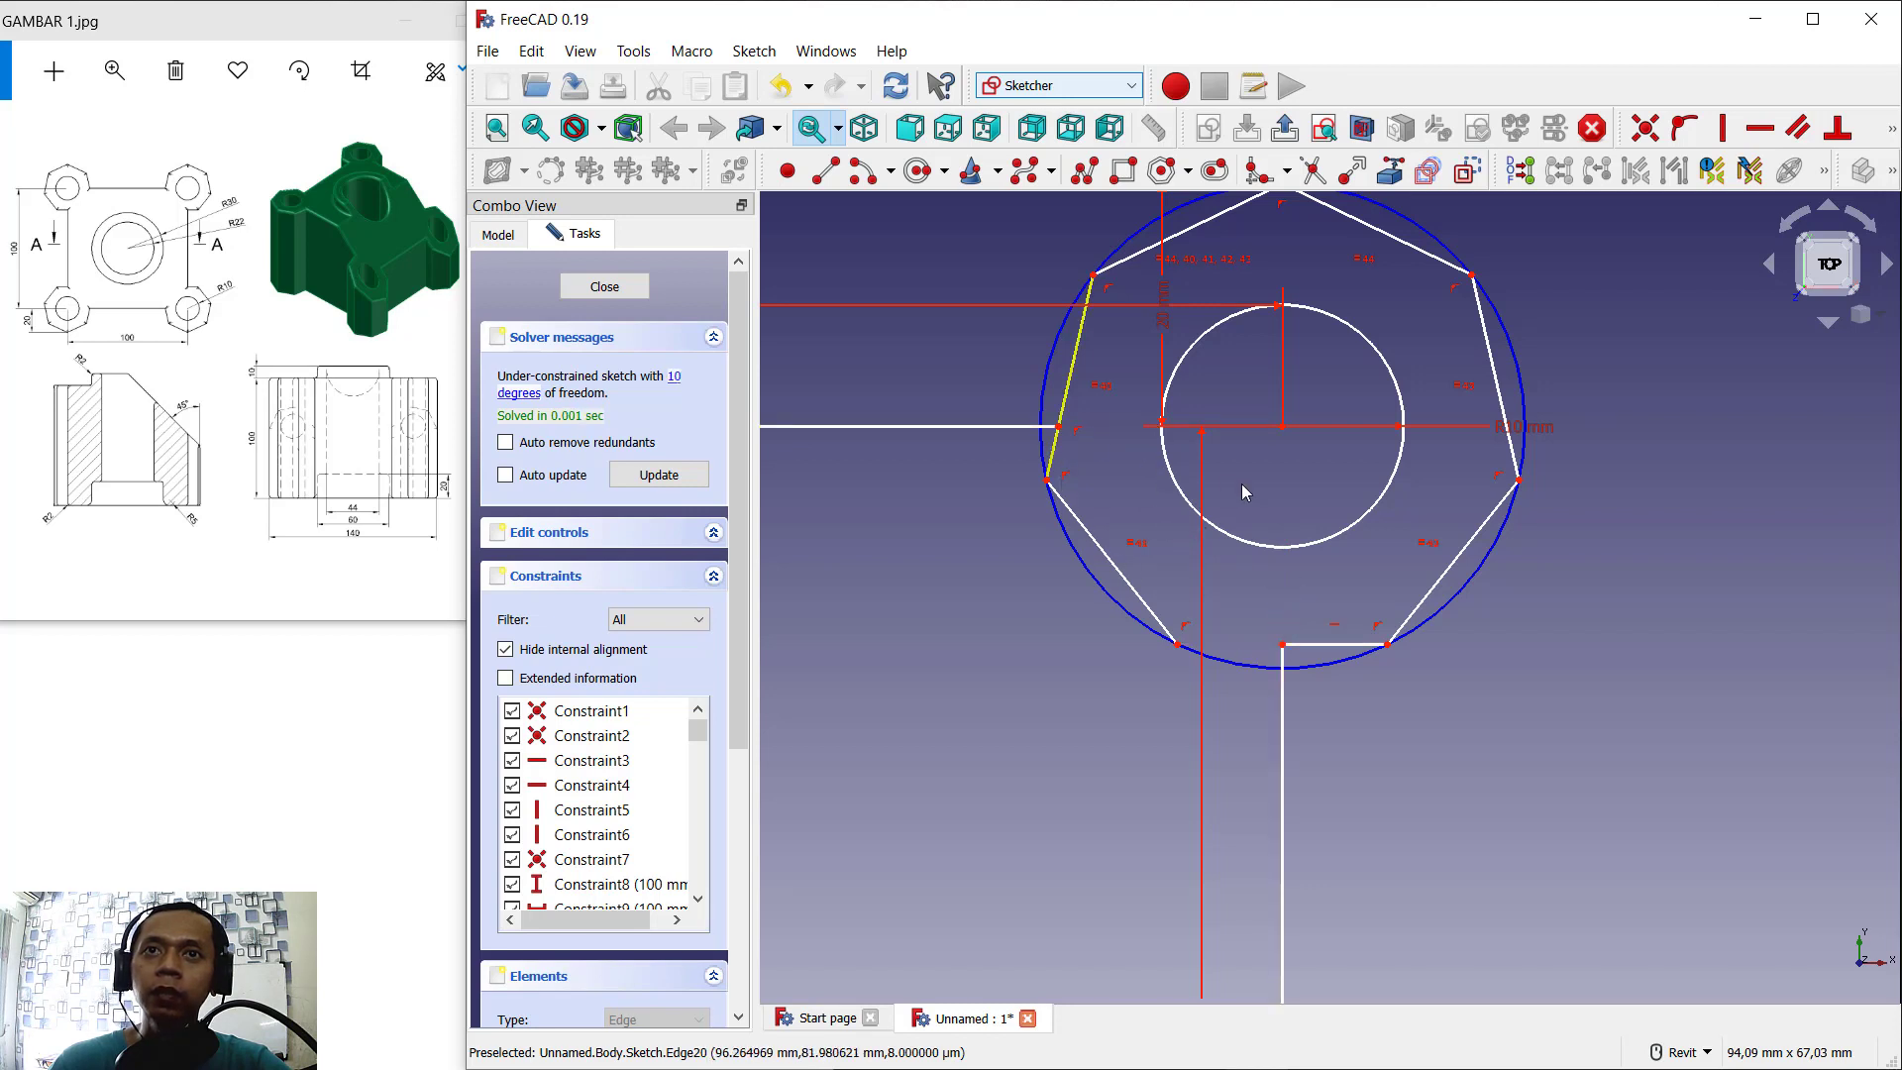
Step: Trim the square's lines inside the lower-right heptagon and the portions of its left and top edges inside the square
scroll(1246, 492, down, 3)
middle_drag(1435, 954, 1526, 667)
middle_drag(1407, 783, 1387, 664)
scroll(1286, 654, up, 3)
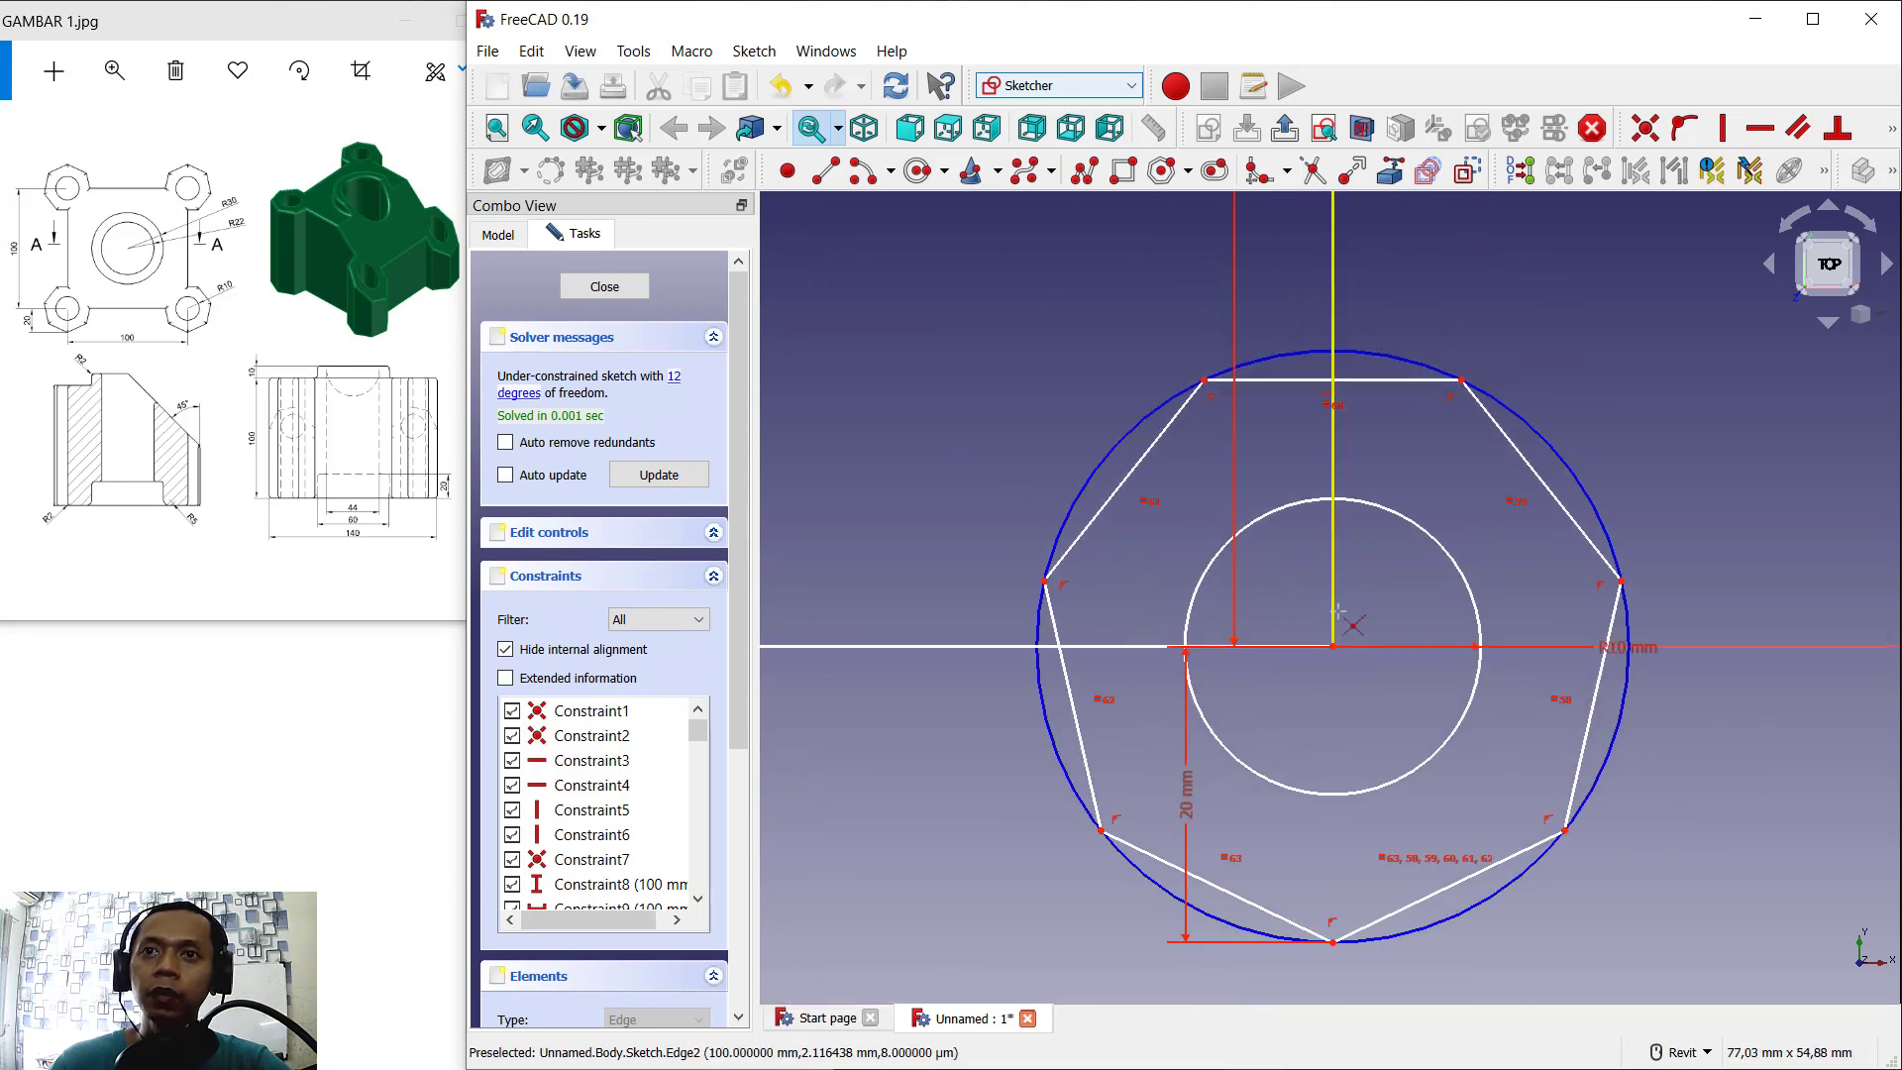
click(1285, 649)
click(1130, 650)
click(1094, 650)
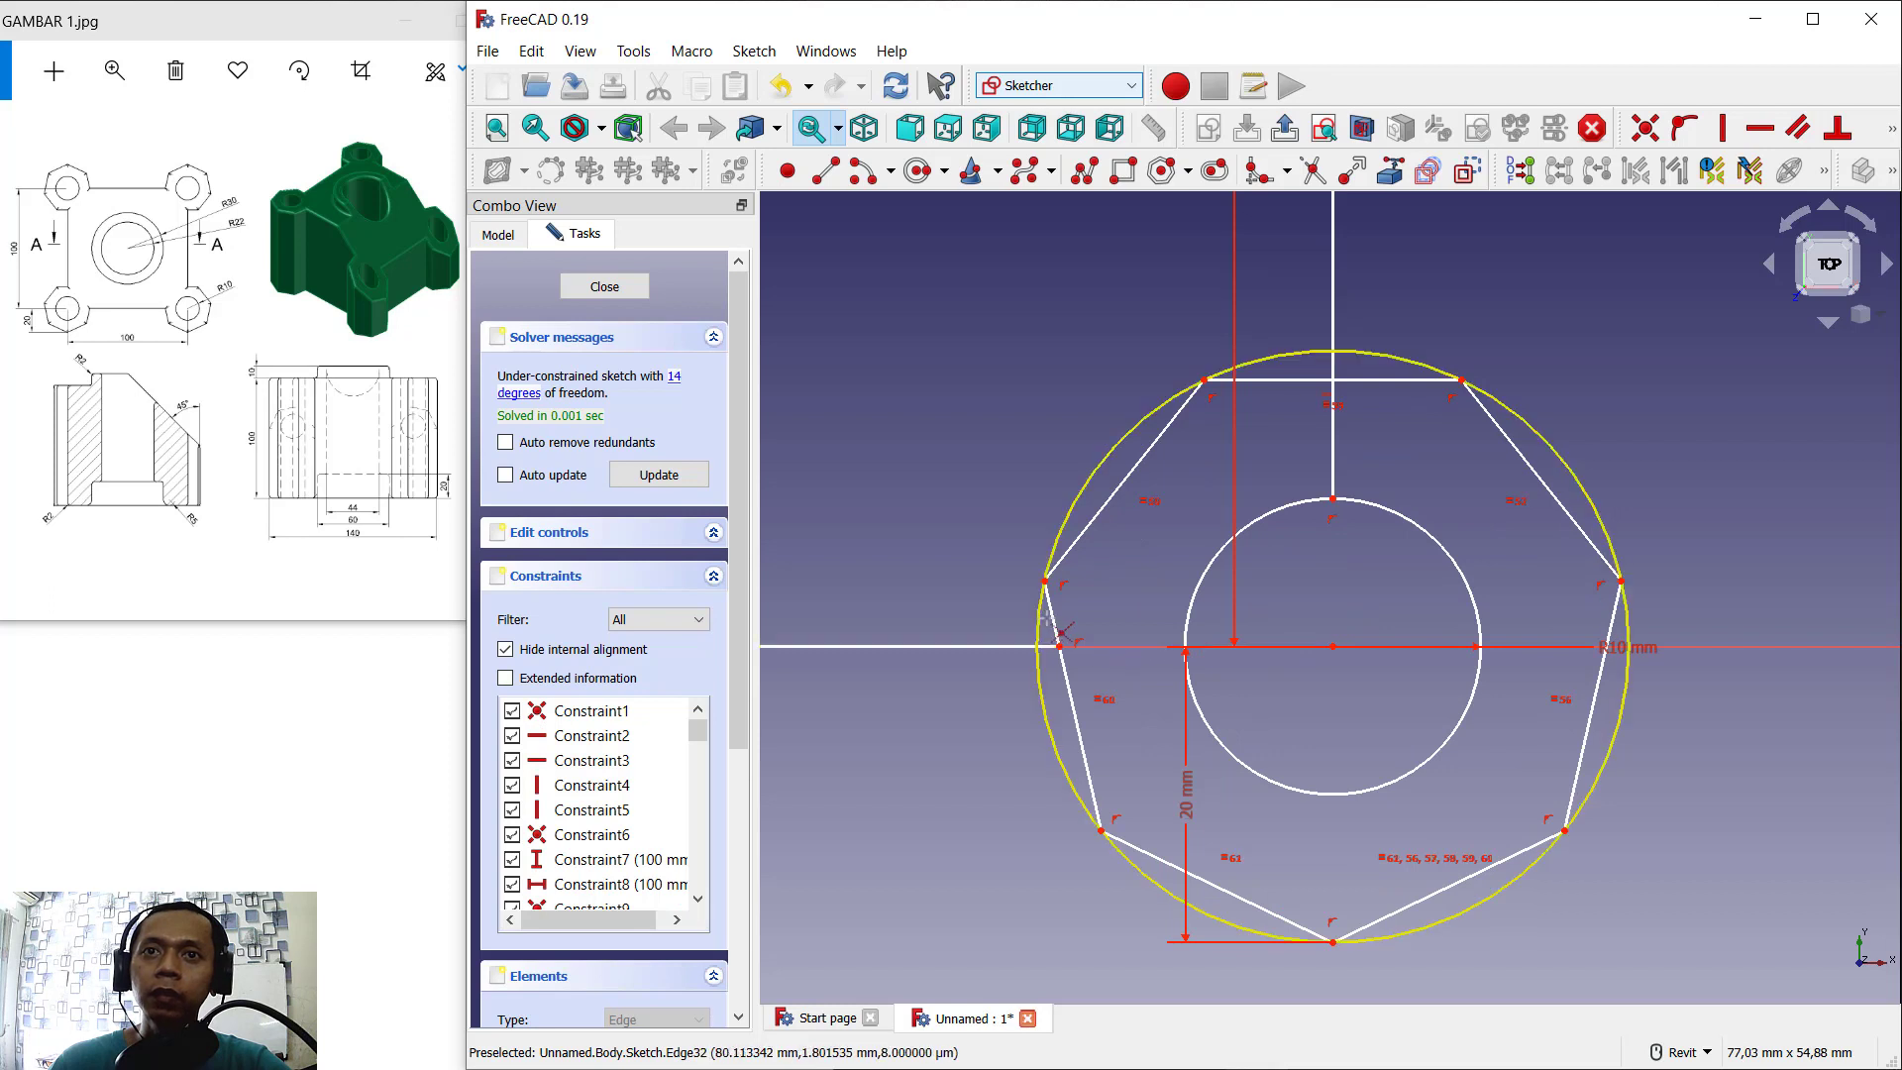
click(1057, 618)
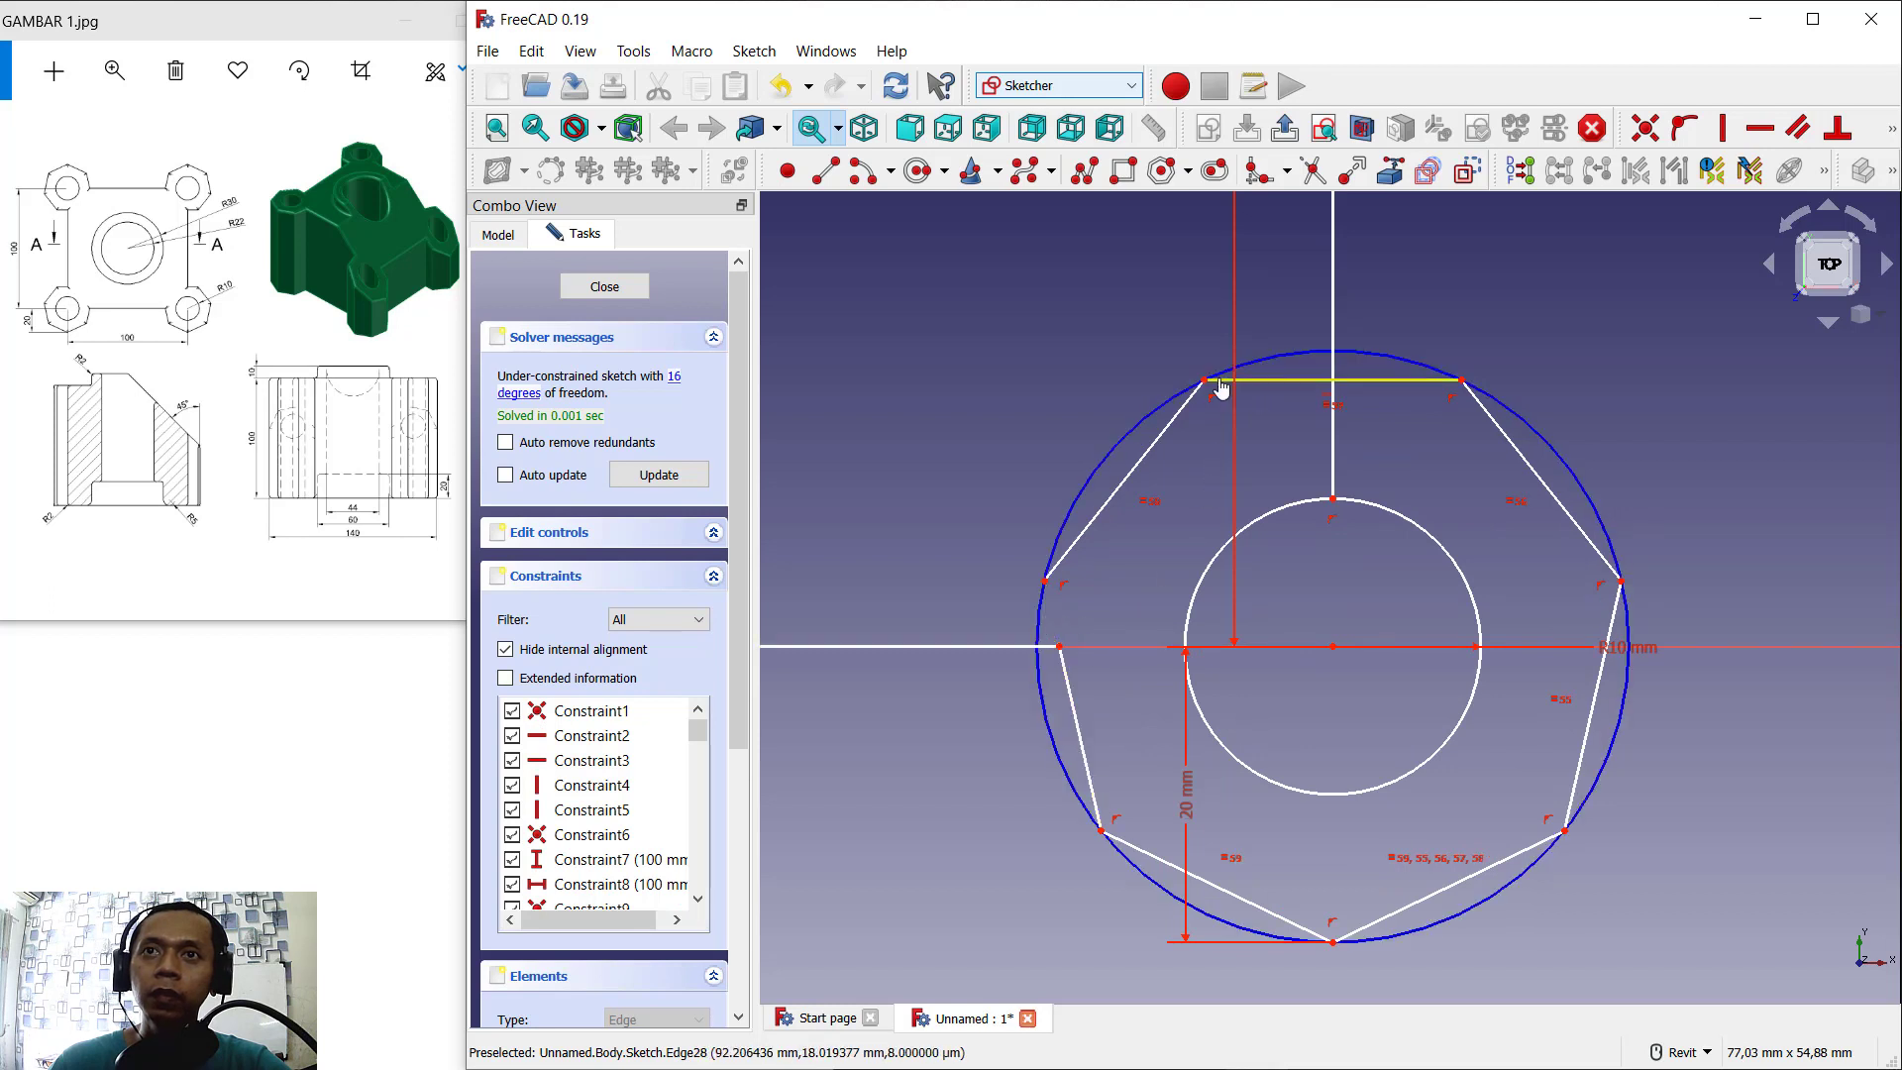
click(1303, 381)
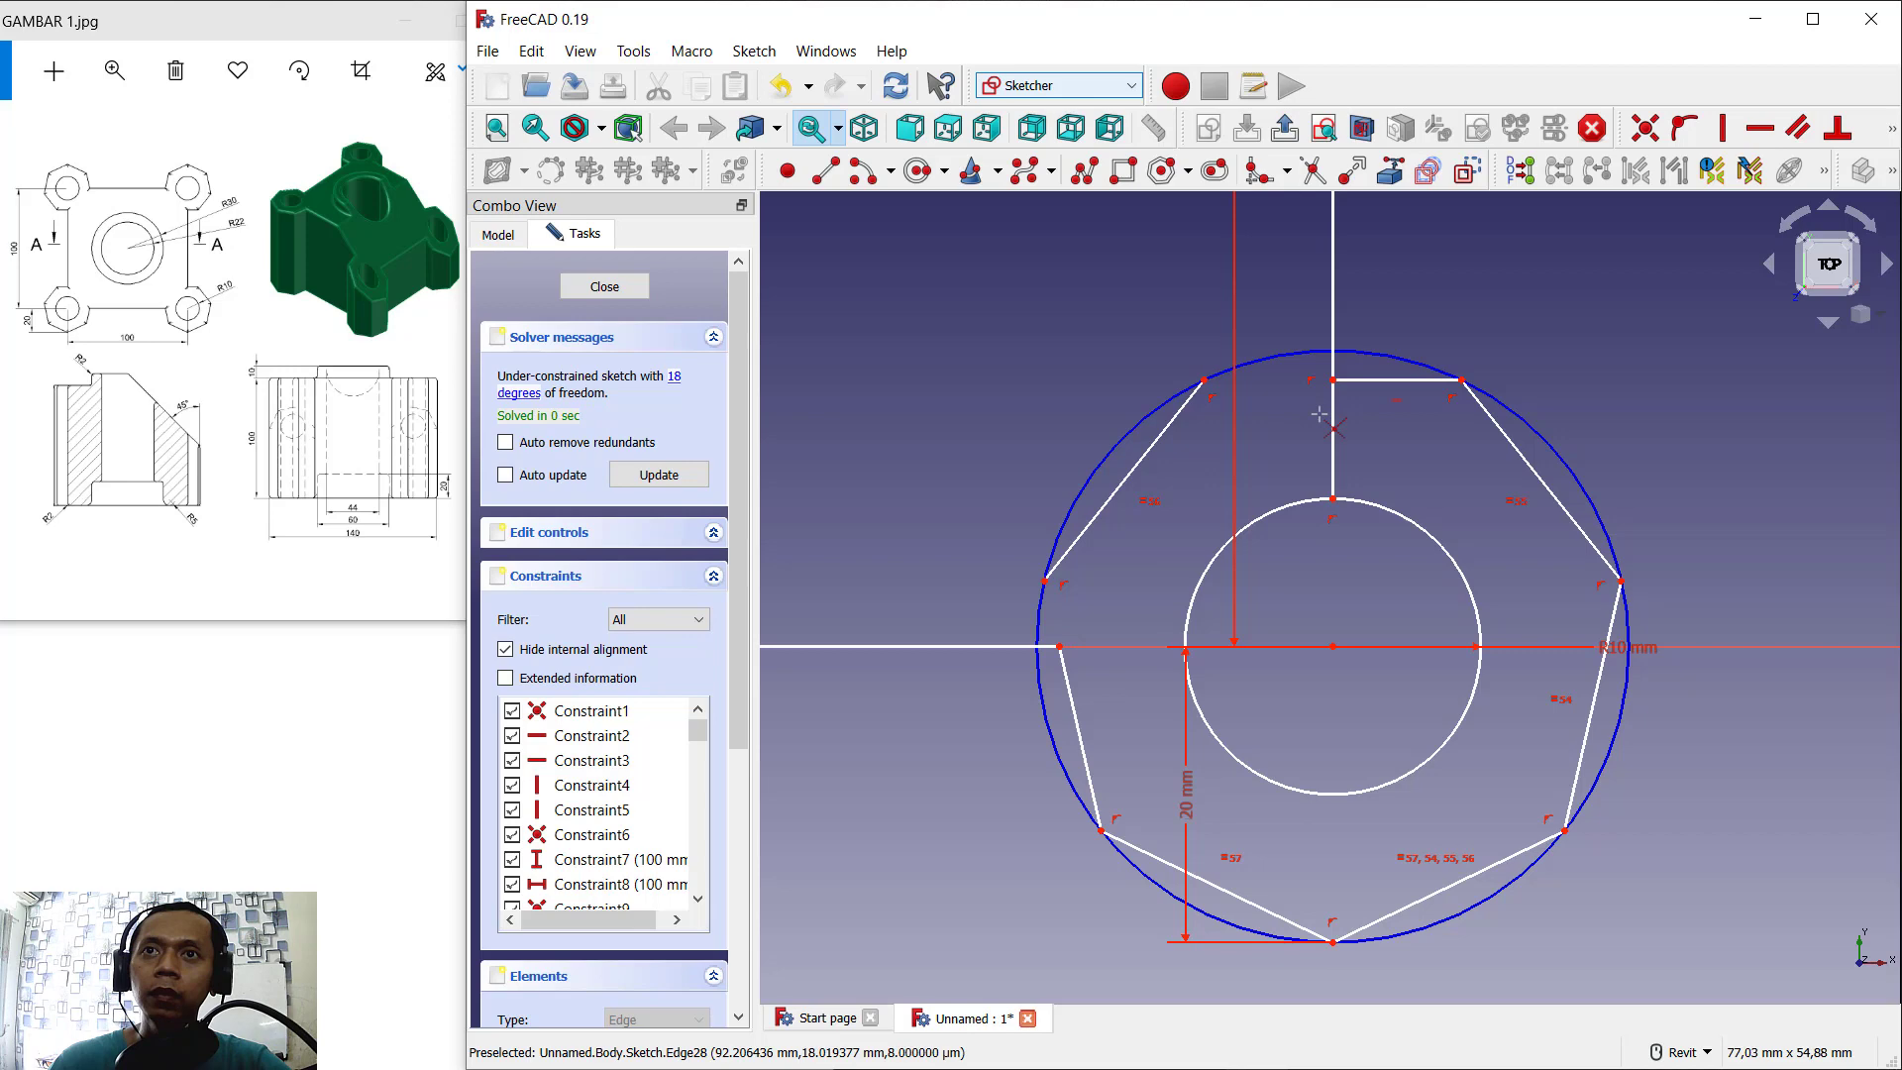
click(1333, 480)
Step: Trim the square's lines inside the lower-left heptagon and the portions of its right and top edges inside the square
scroll(1328, 556, down, 4)
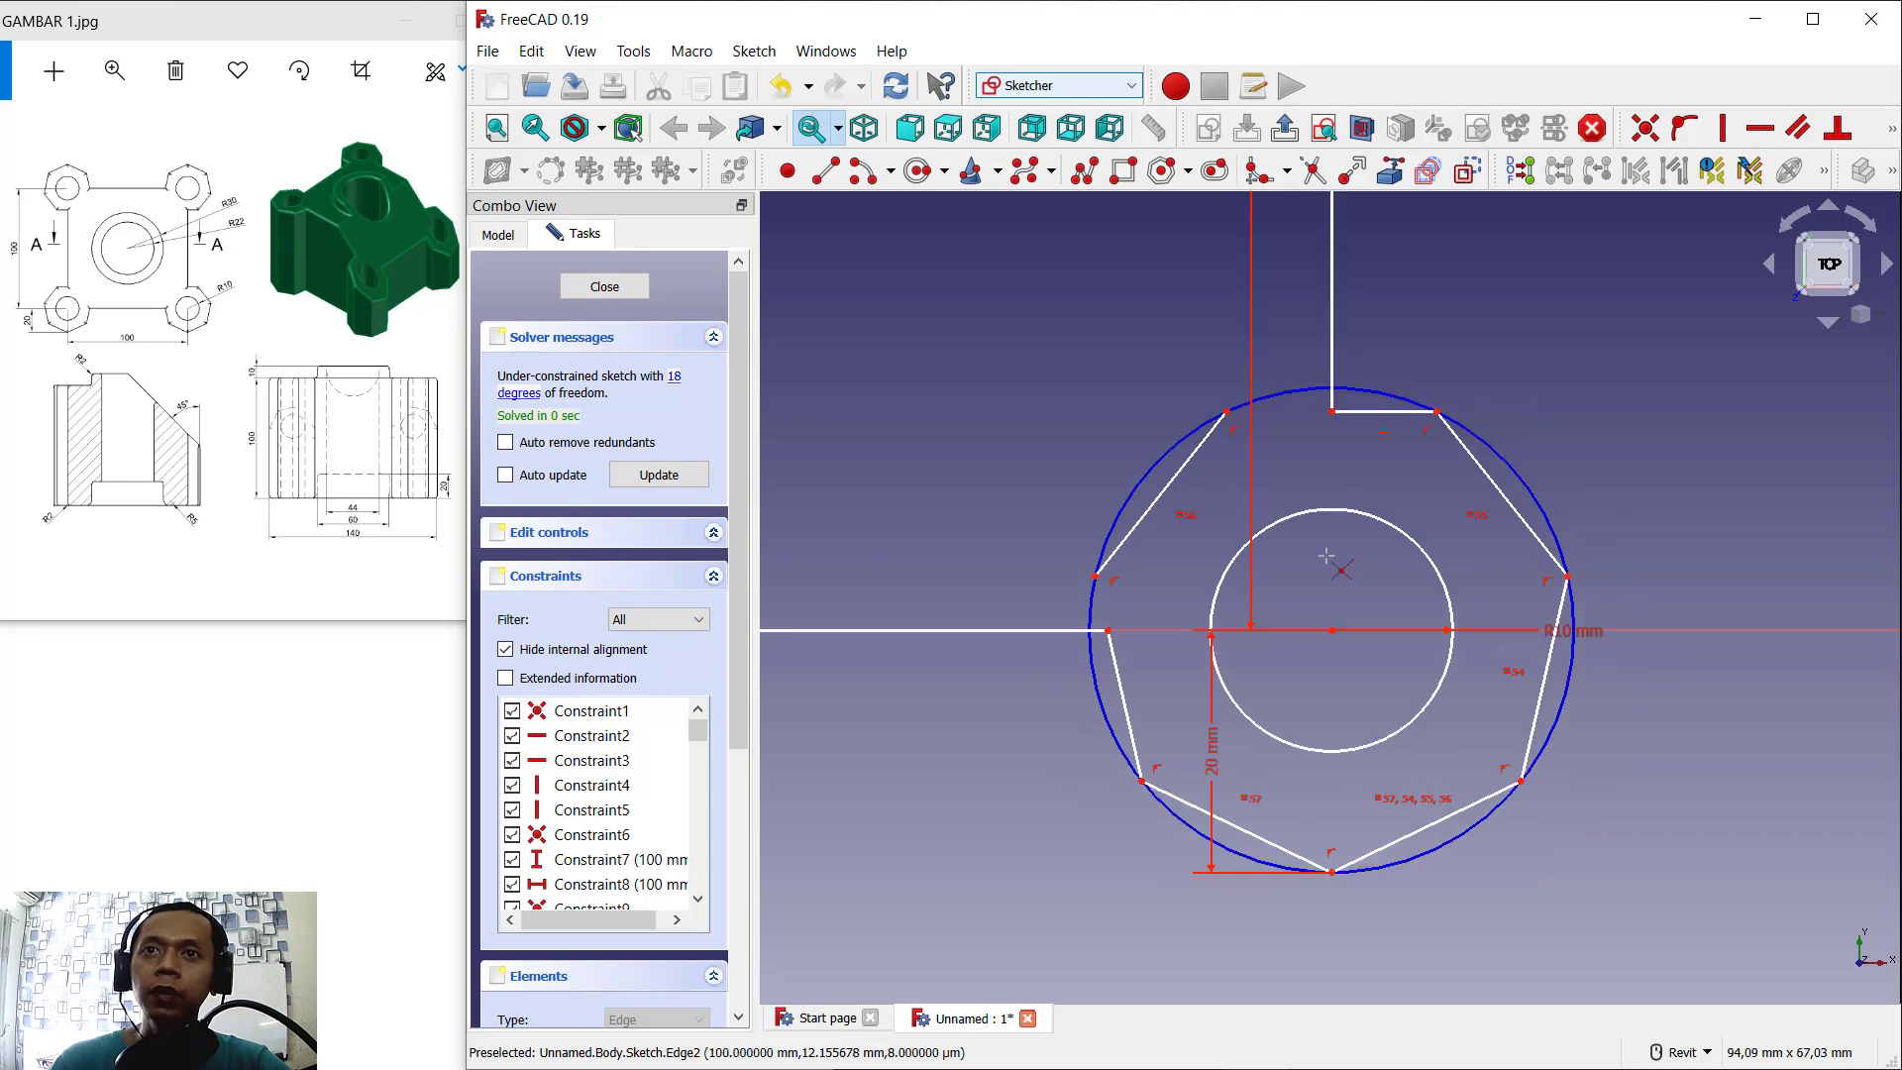
middle_drag(1054, 599, 1519, 638)
scroll(1153, 596, up, 3)
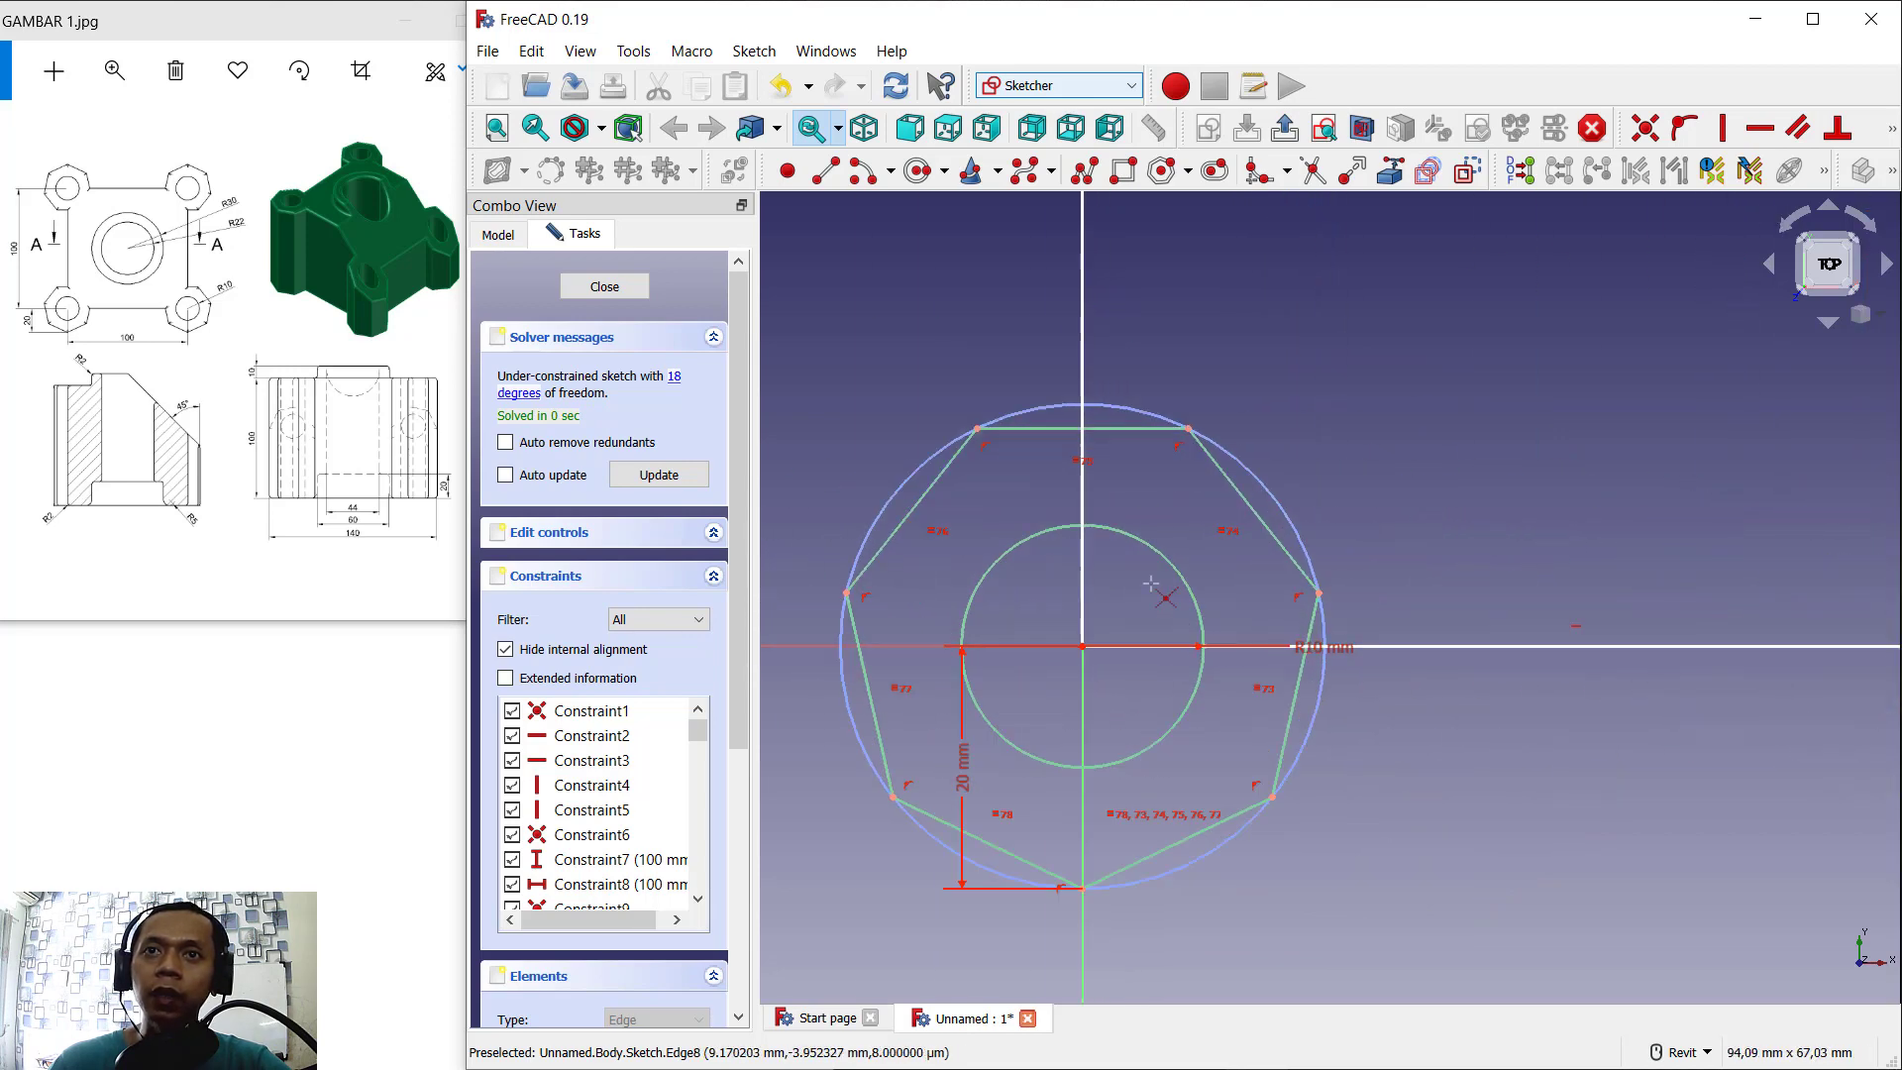
click(1329, 625)
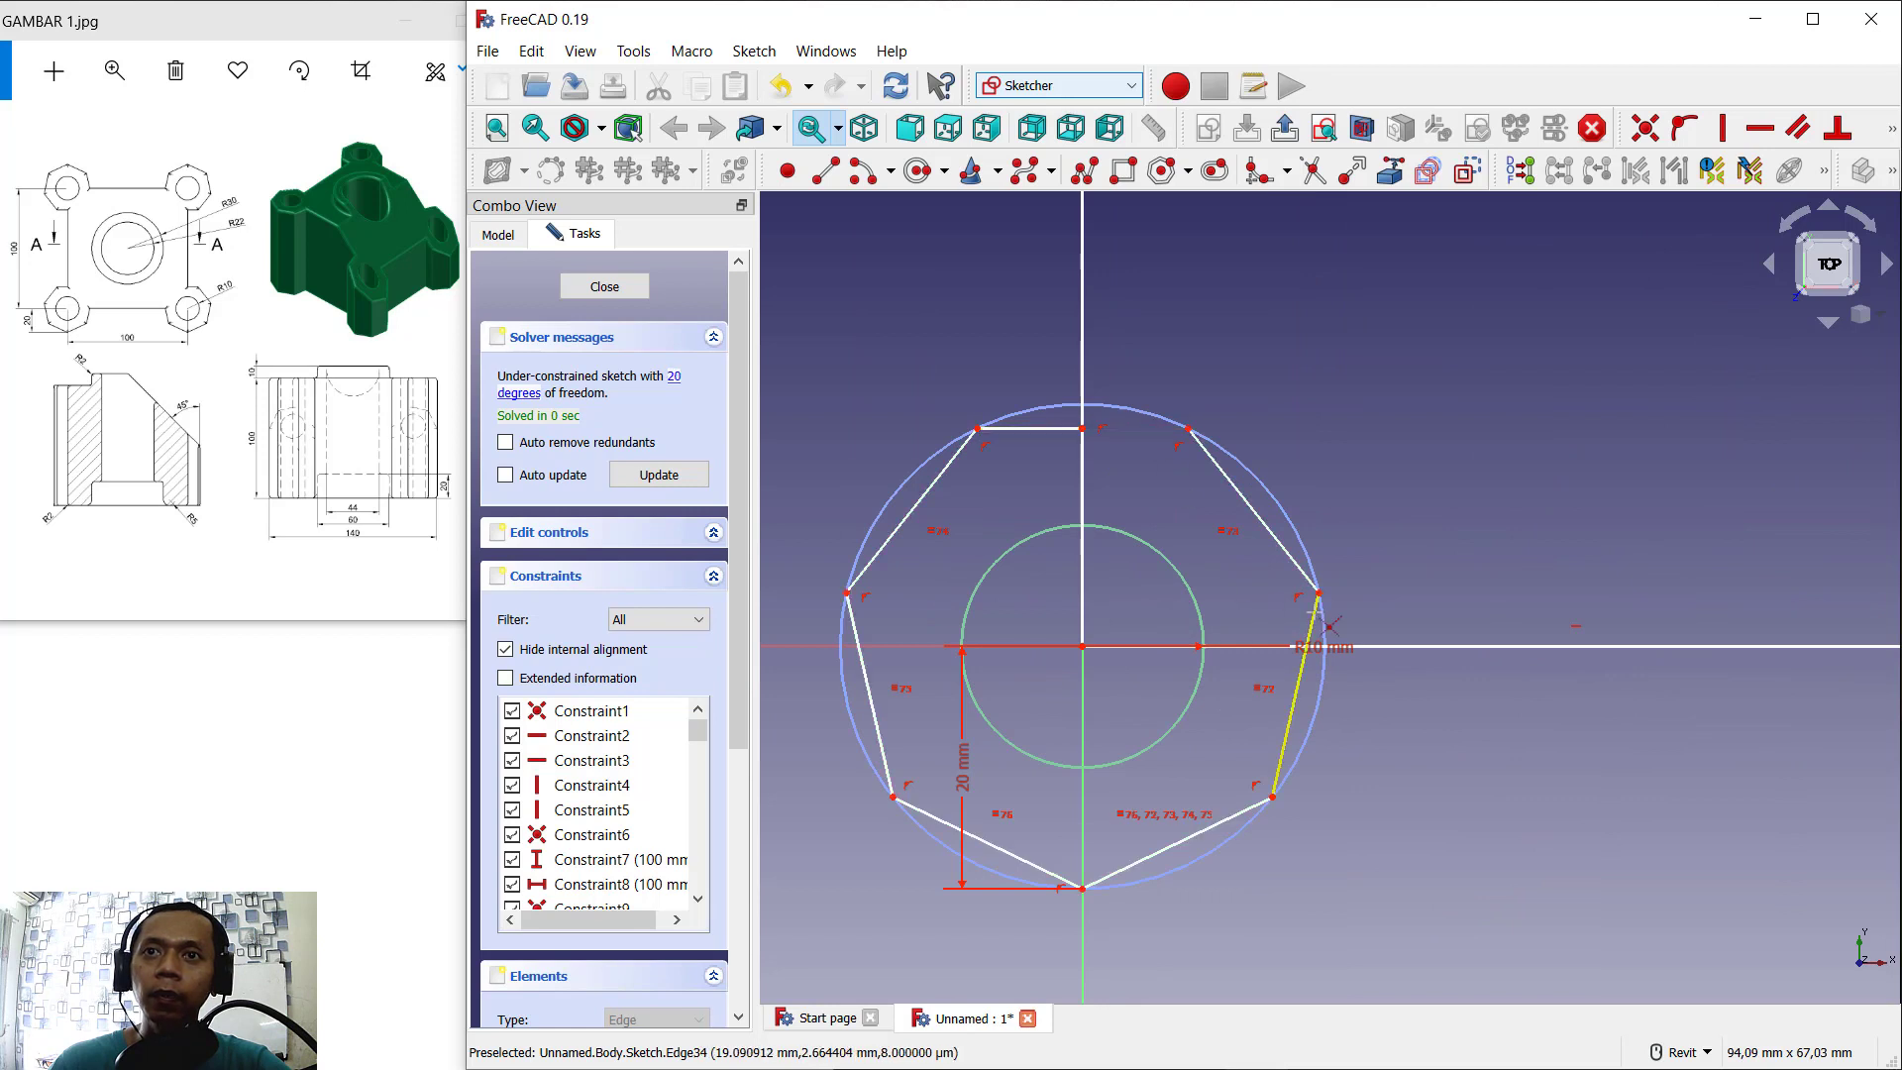
key(Delete)
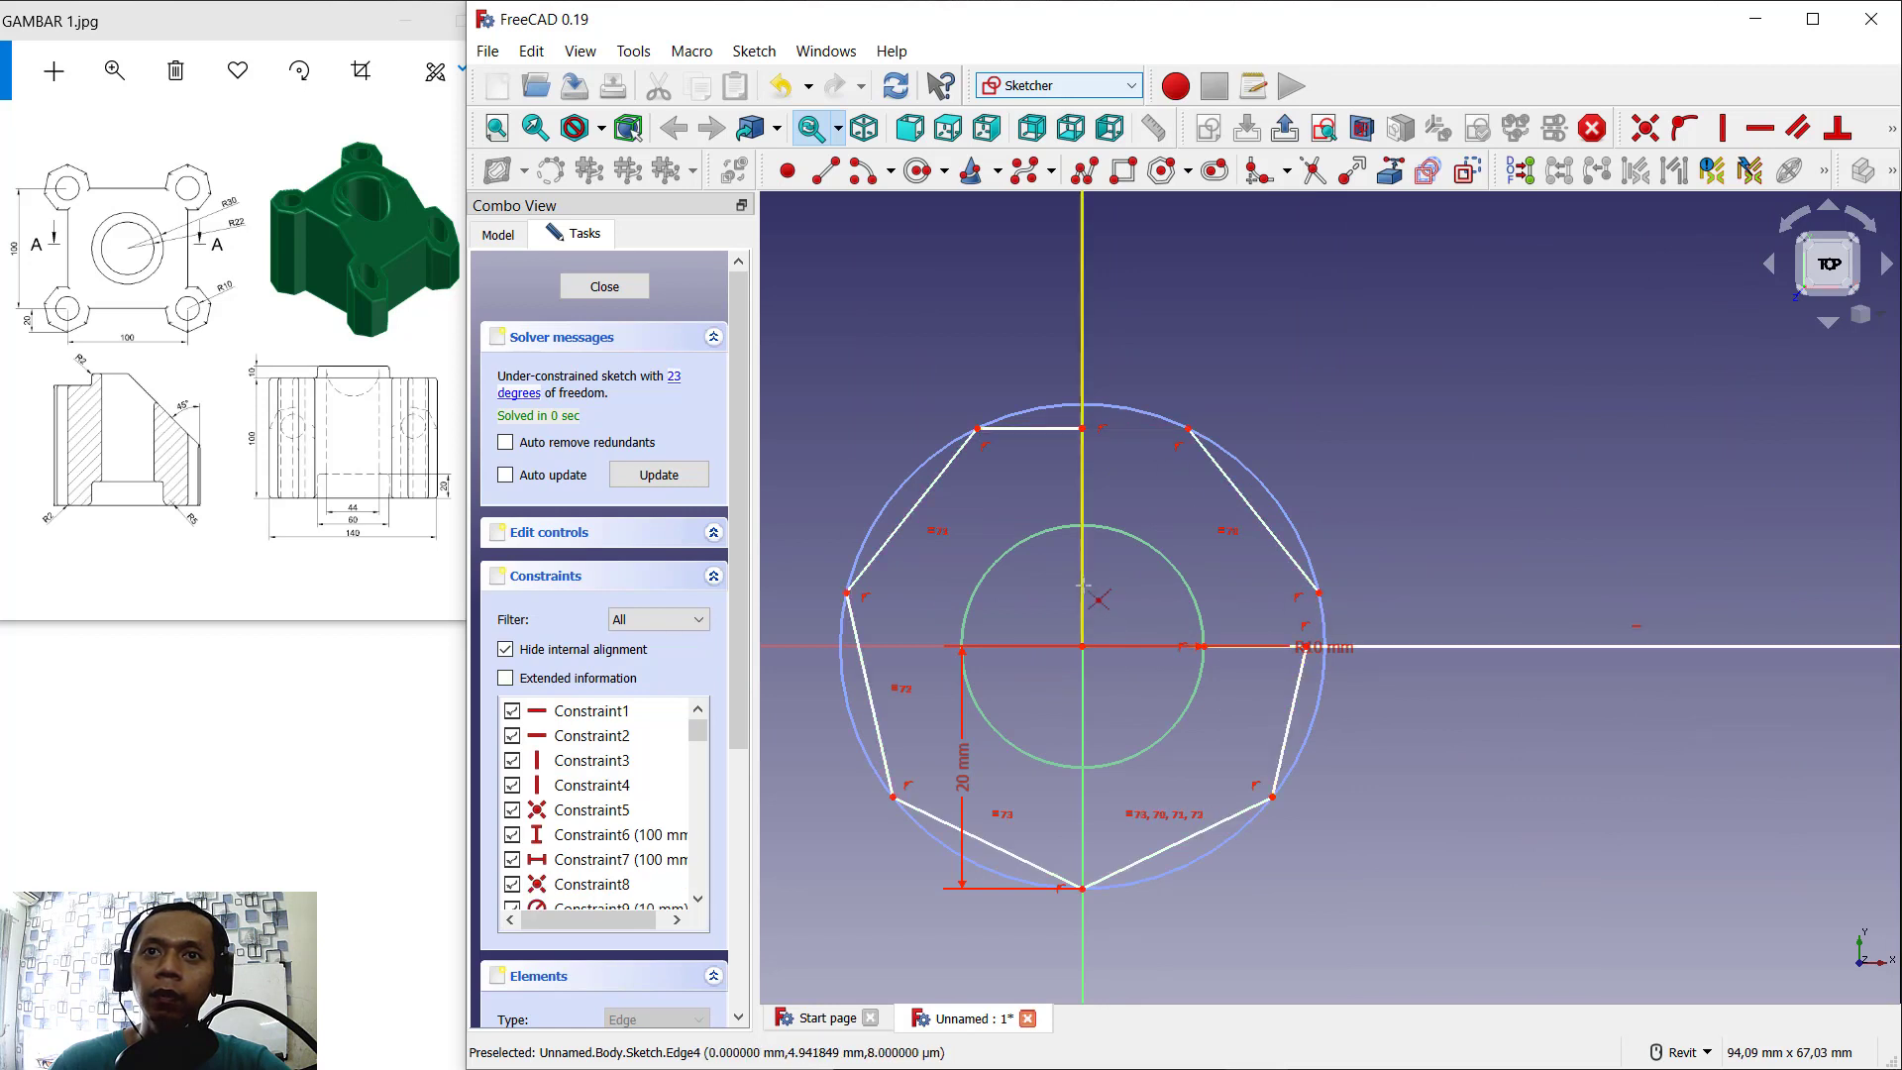
click(1082, 595)
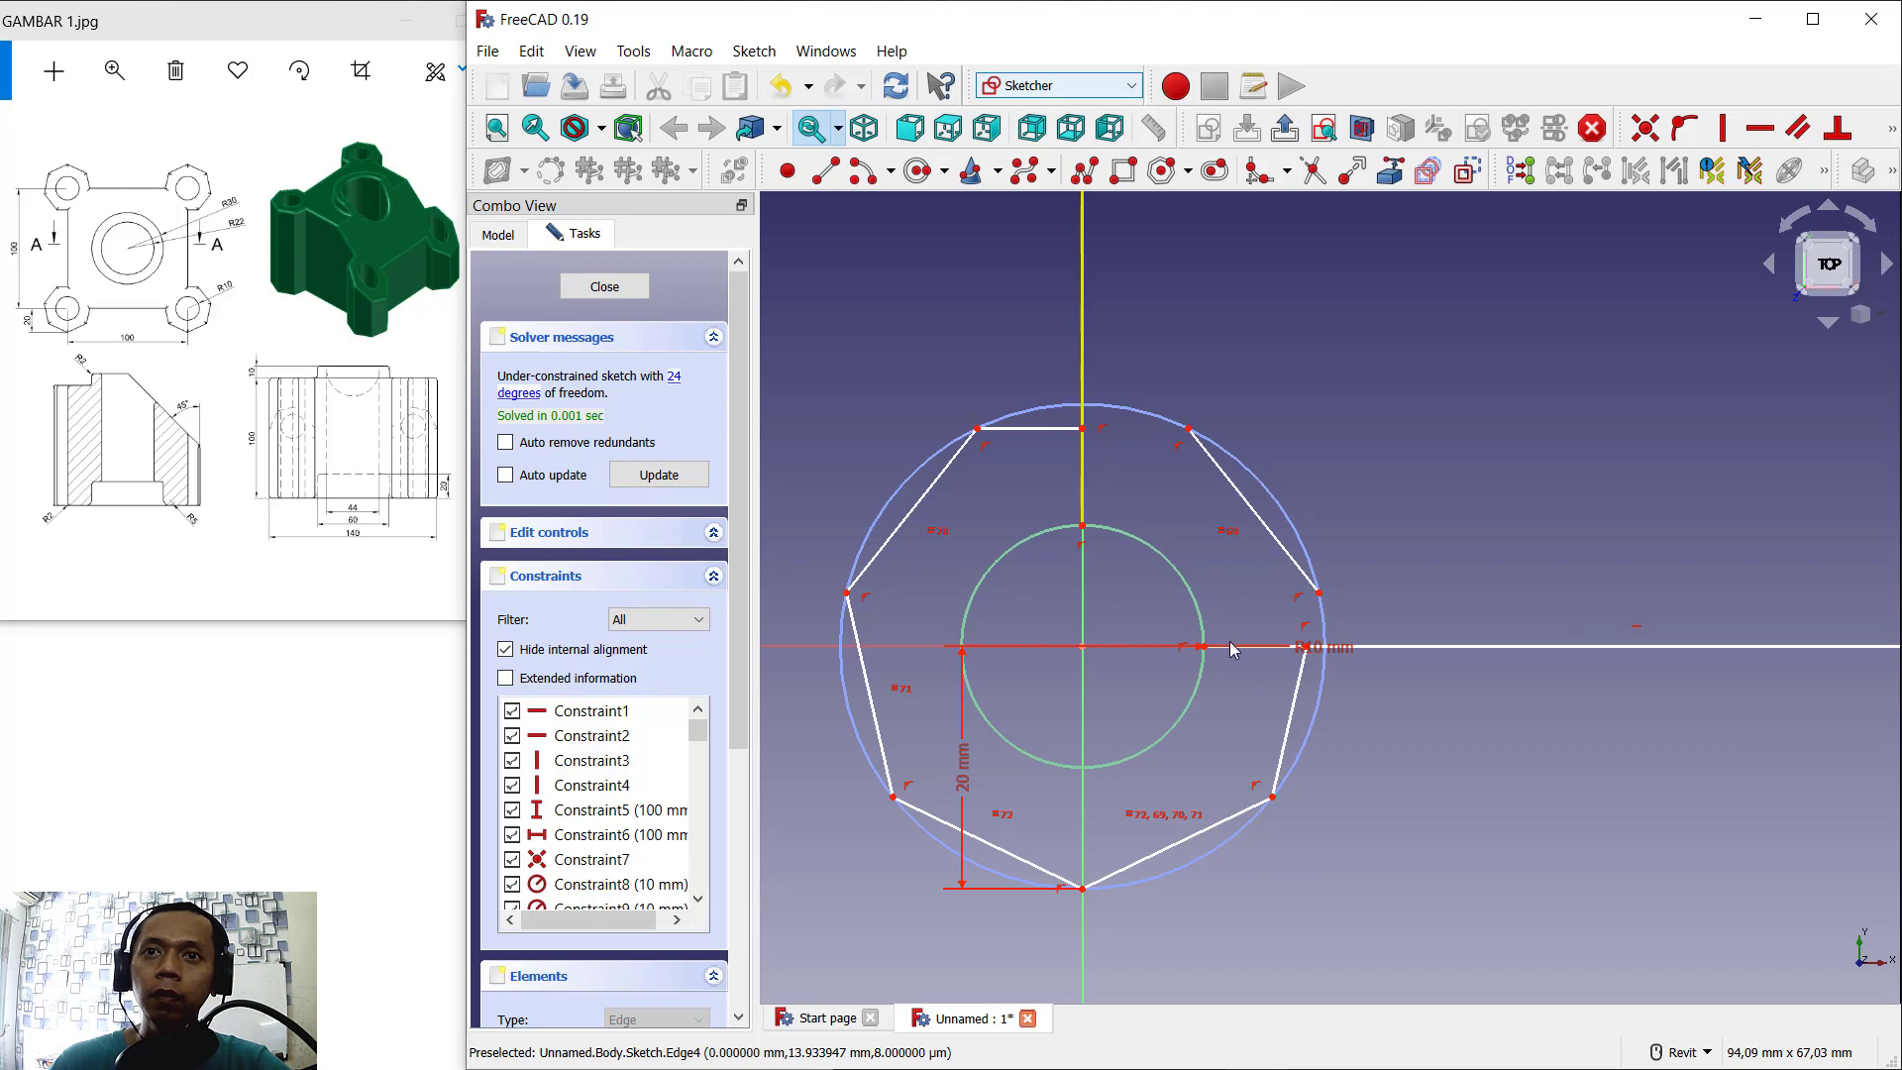
Step: Delete the heptagon edges that still cross inside the square at all four corners of the base sketch
scroll(1372, 571, down, 4)
middle_drag(1372, 572, 1261, 621)
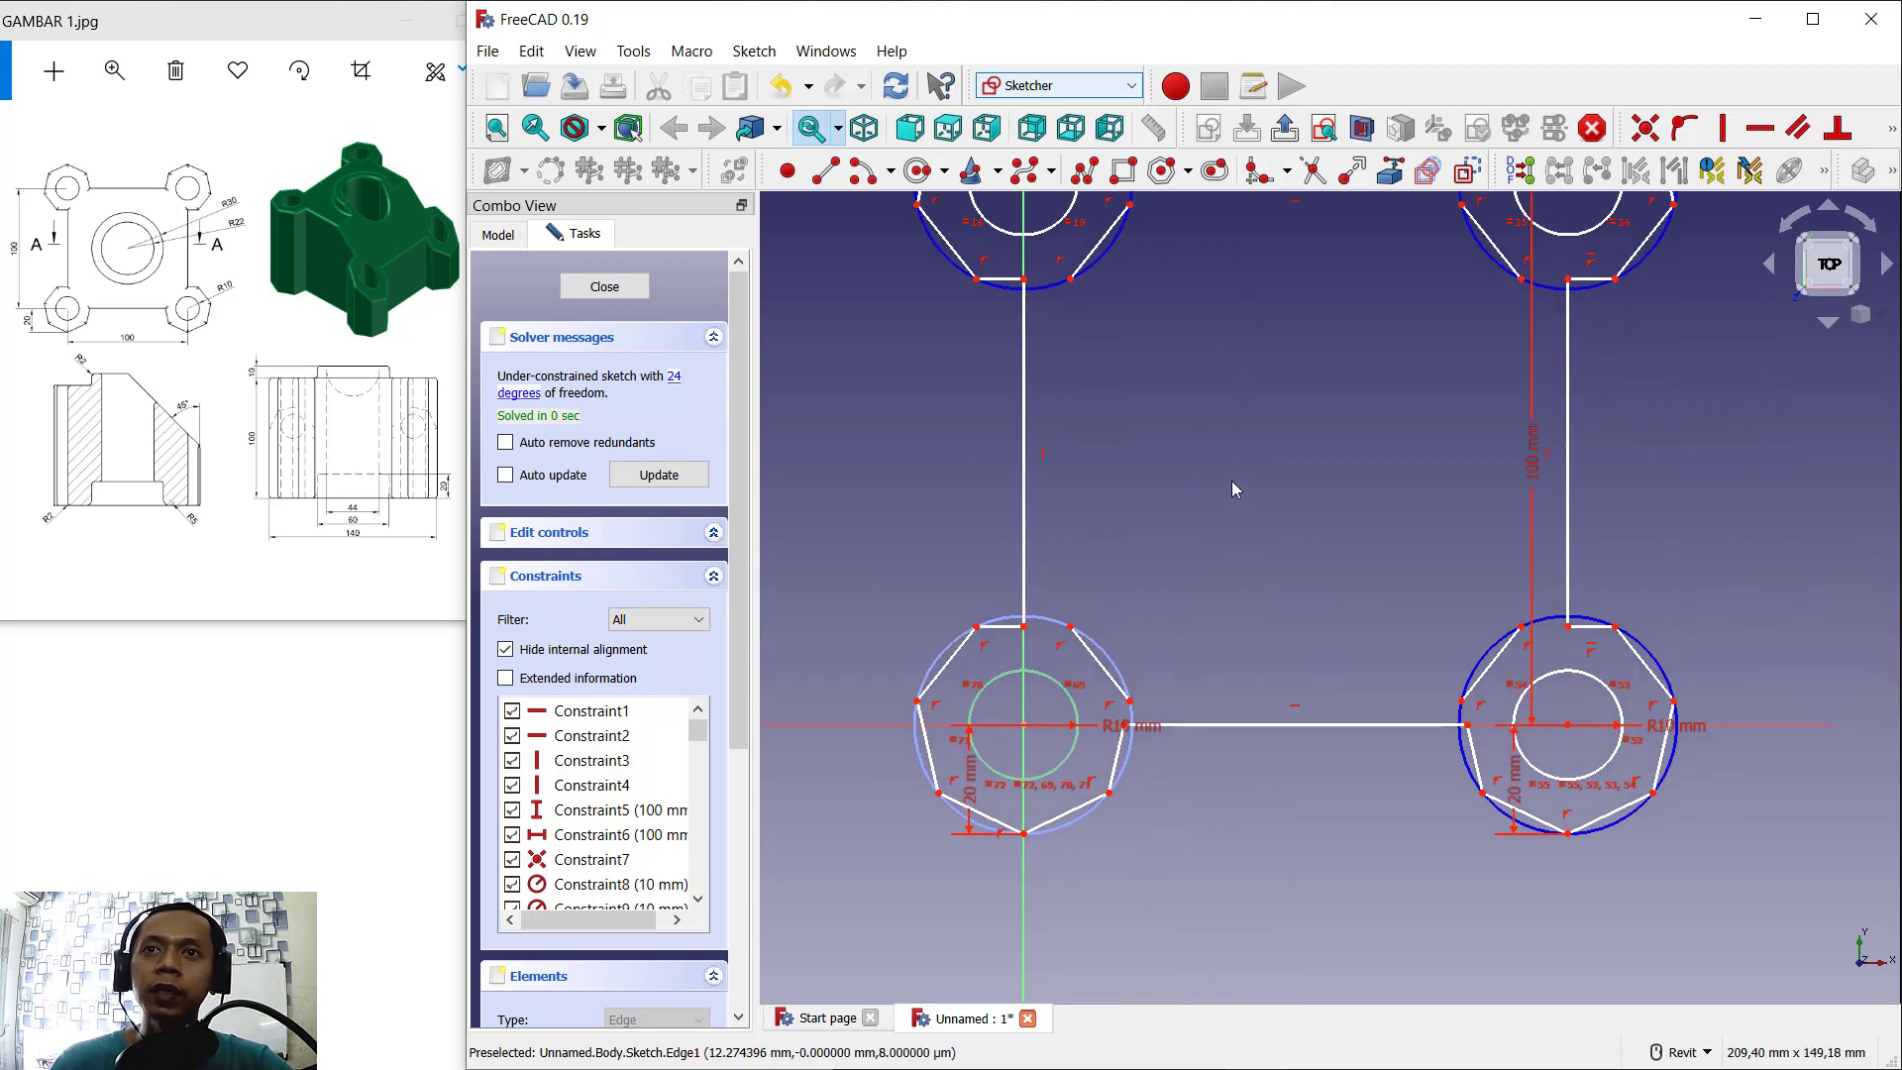
click(1113, 684)
key(Delete)
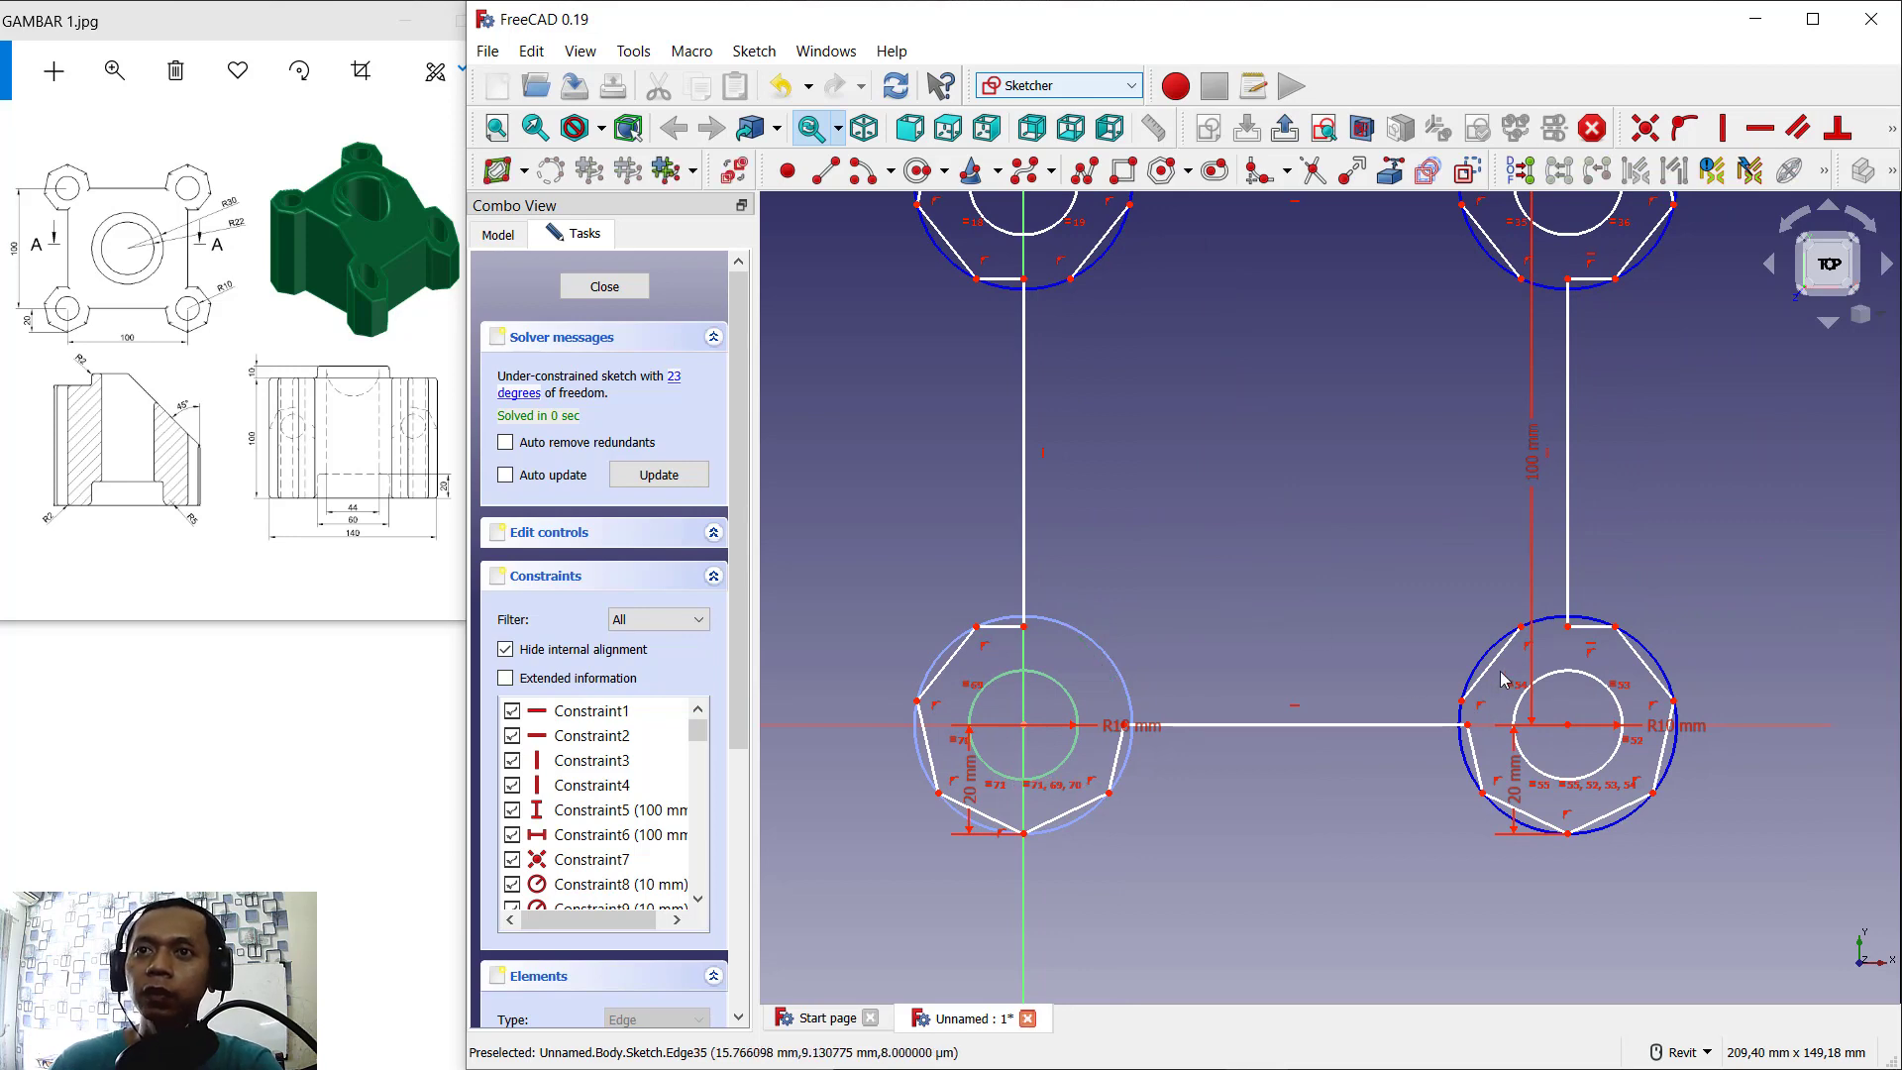
click(1492, 664)
scroll(1449, 480, up, 3)
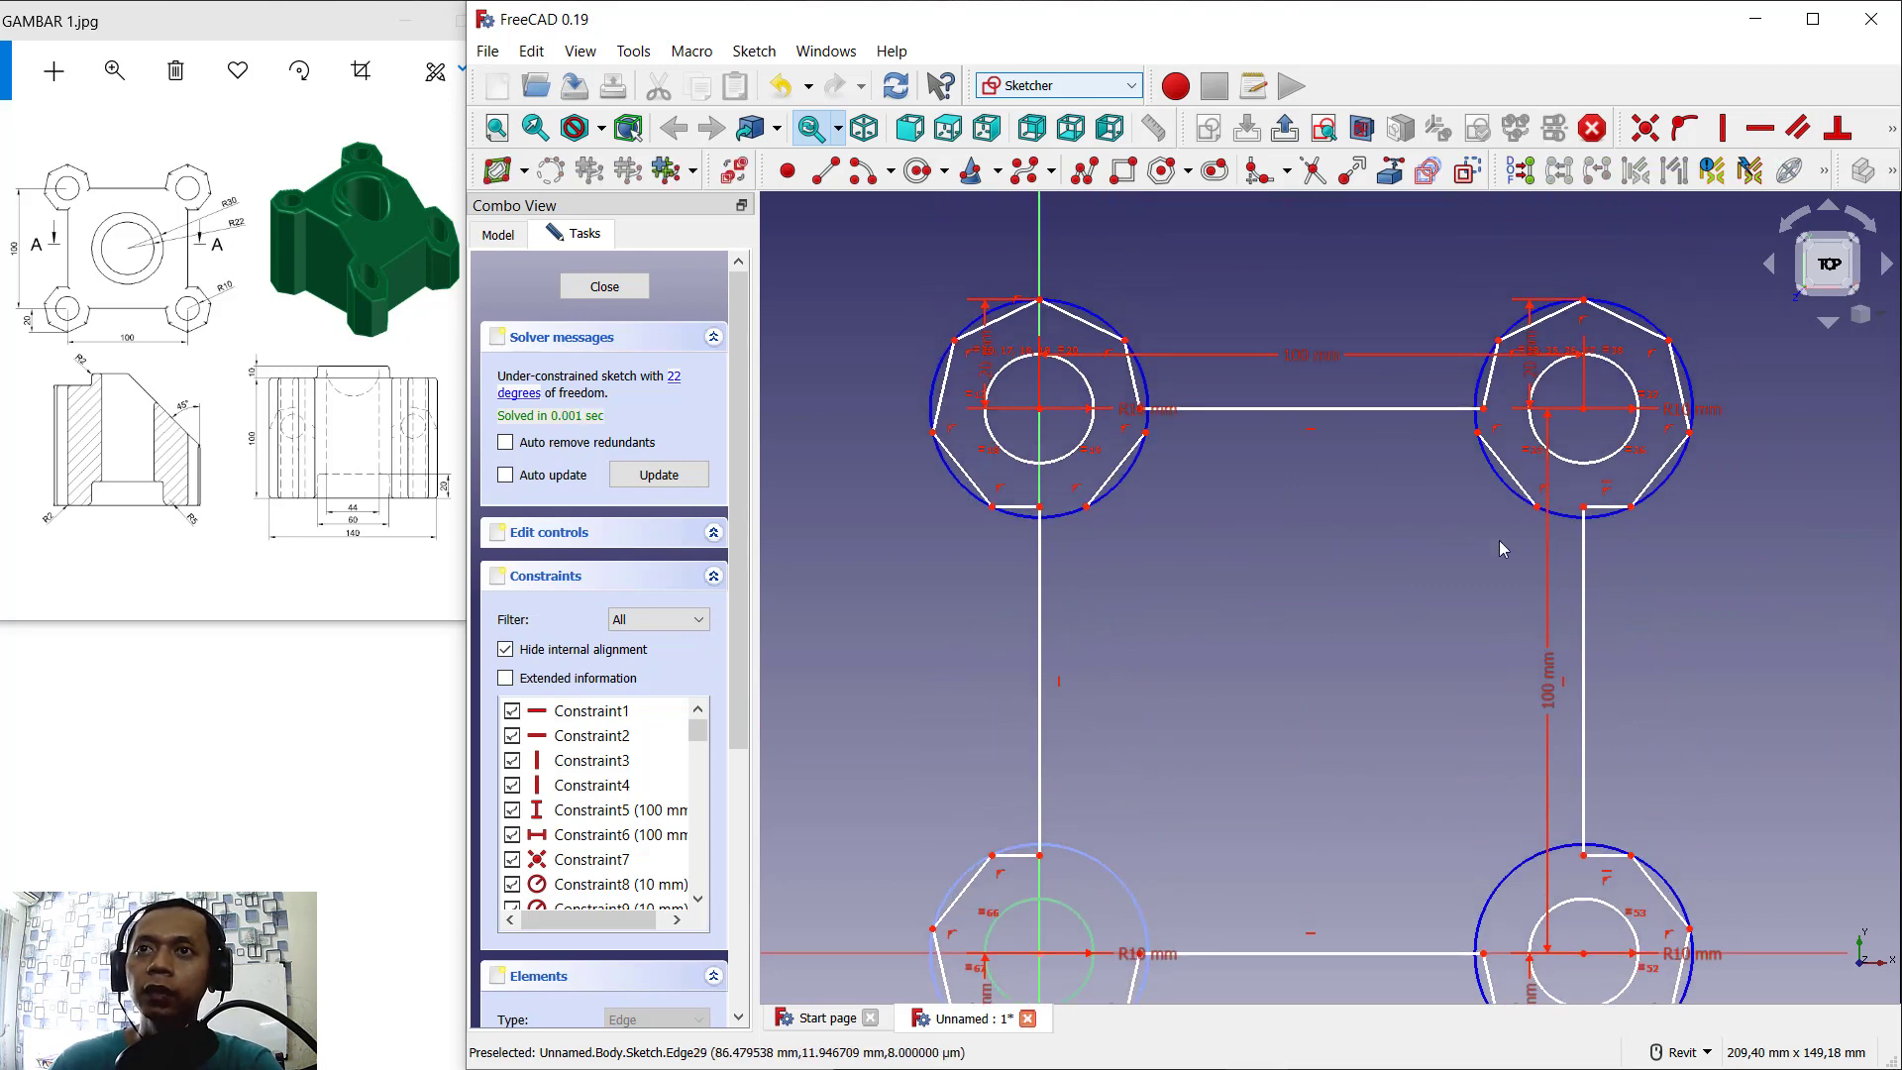
key(Delete)
click(1117, 471)
key(Delete)
scroll(1246, 567, down, 2)
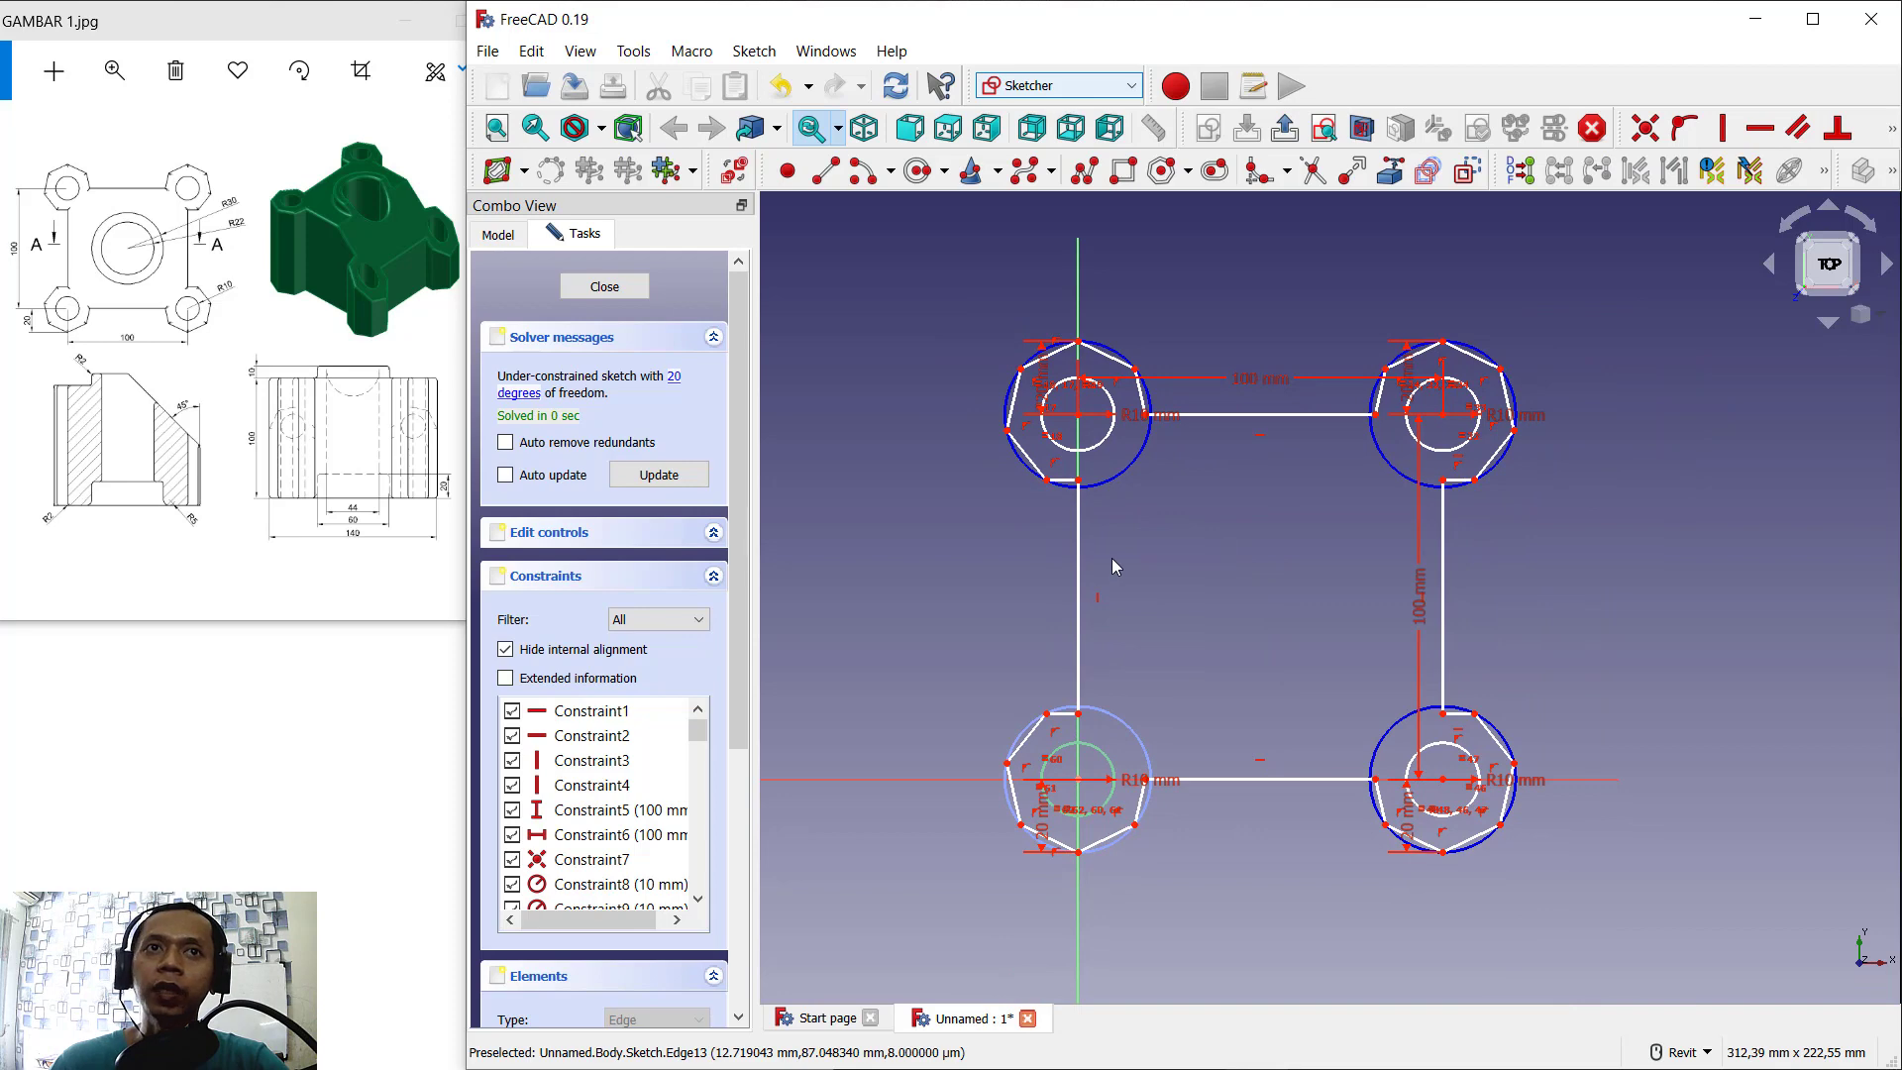
Step: Finish the base sketch and pad the outline to a length of 100 mm
click(604, 287)
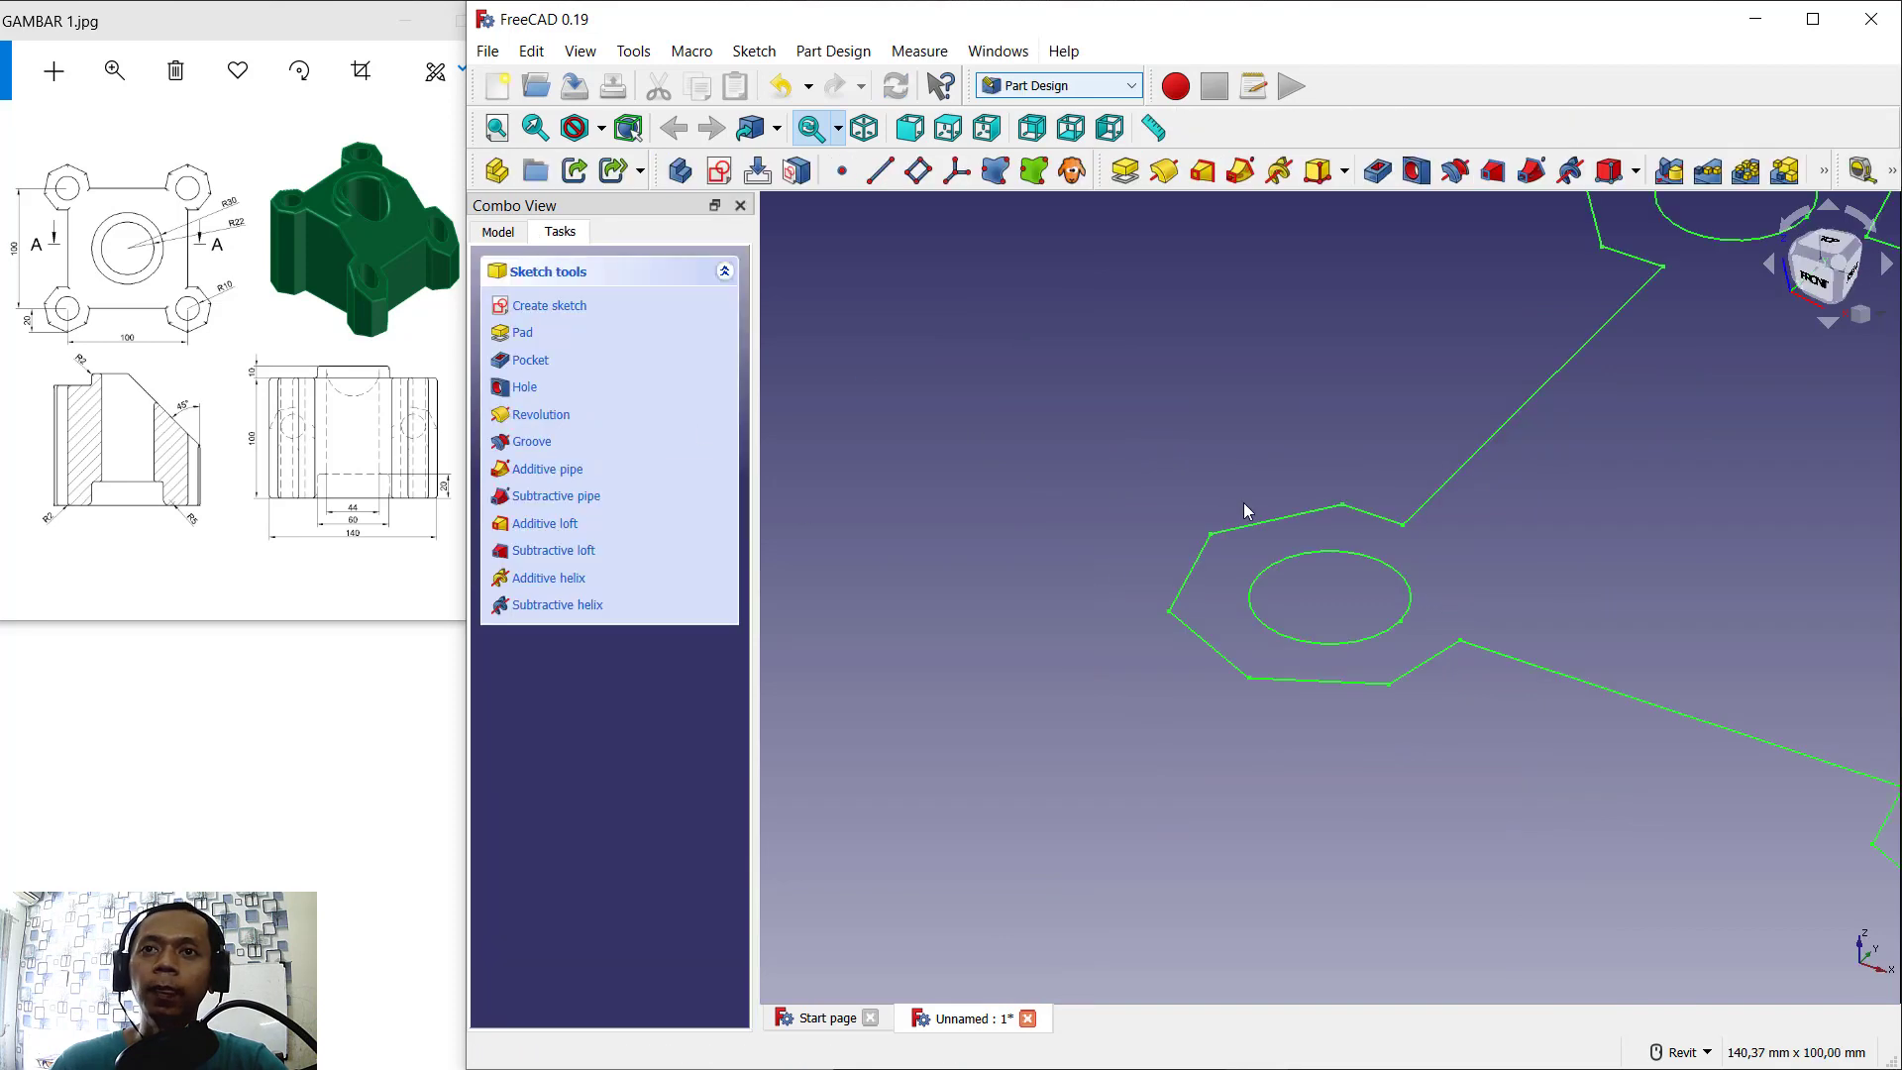
scroll(1401, 569, down, 5)
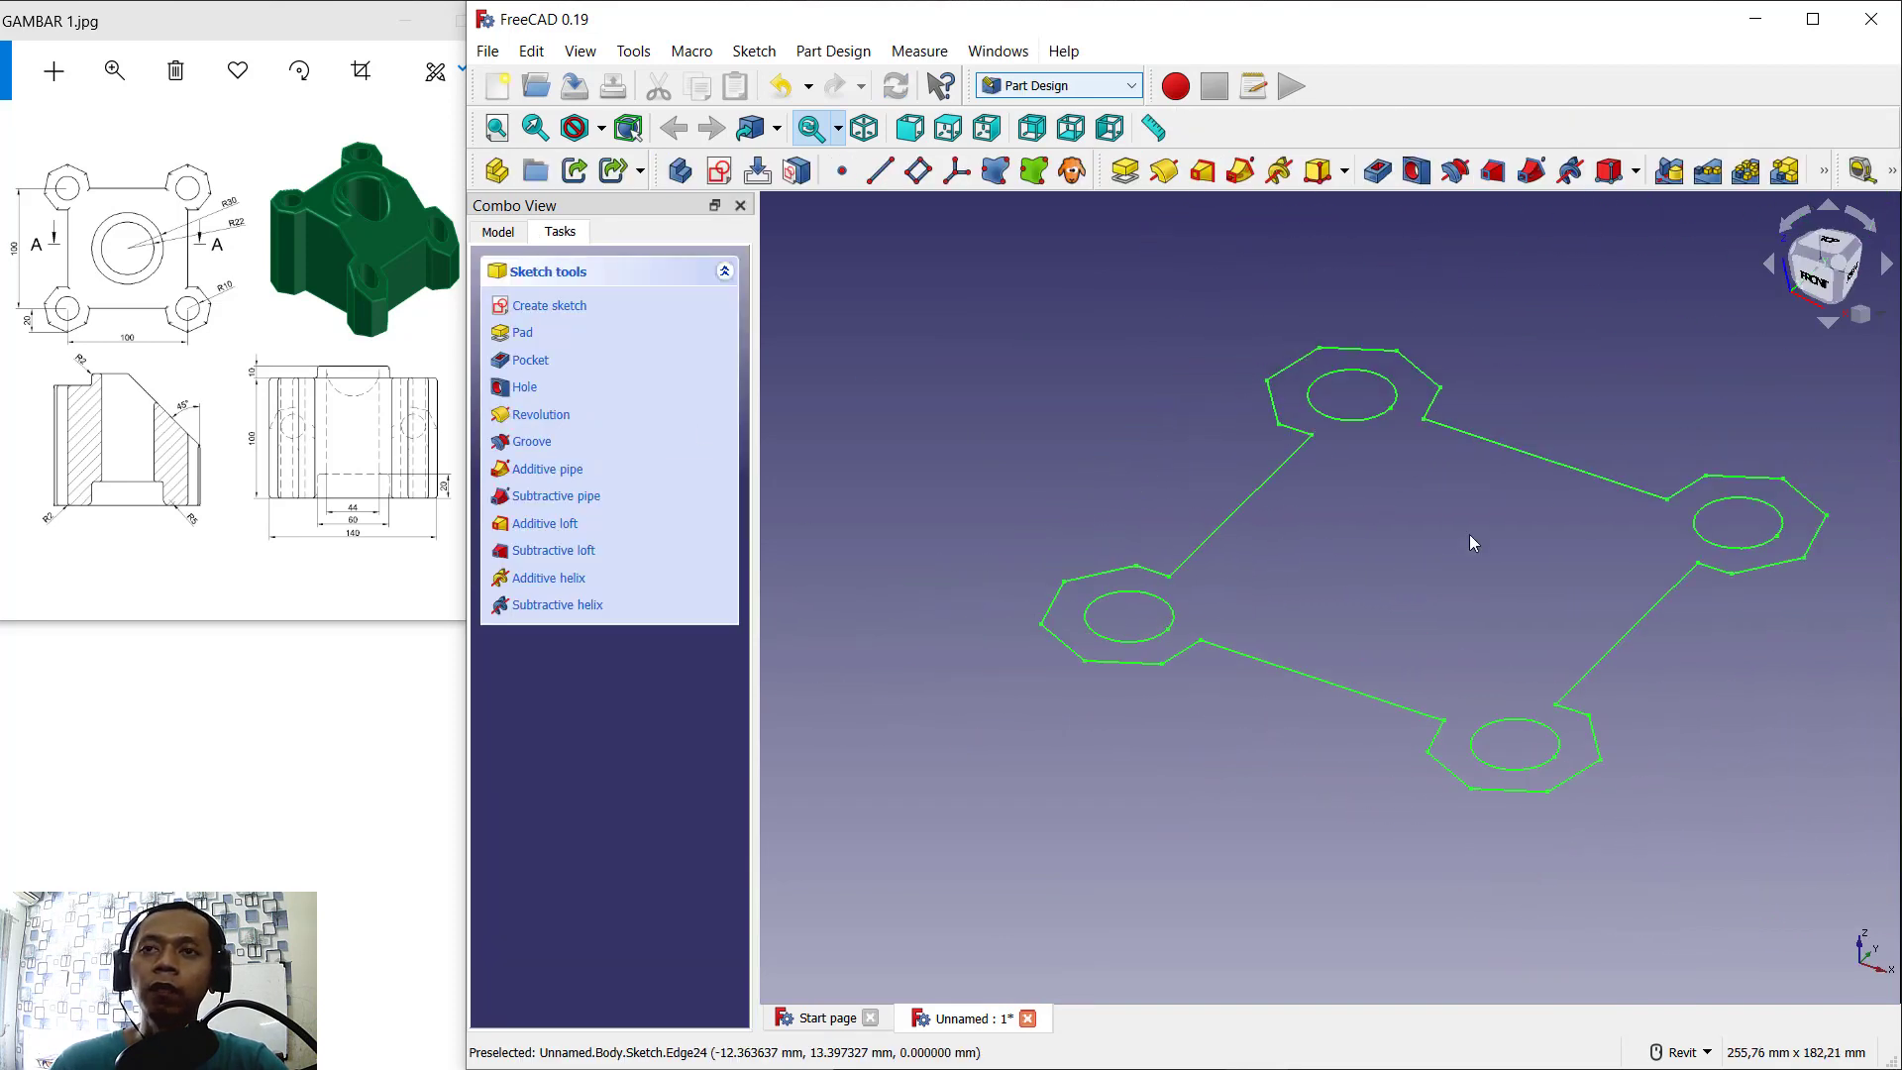
middle_drag(1408, 577, 1411, 584)
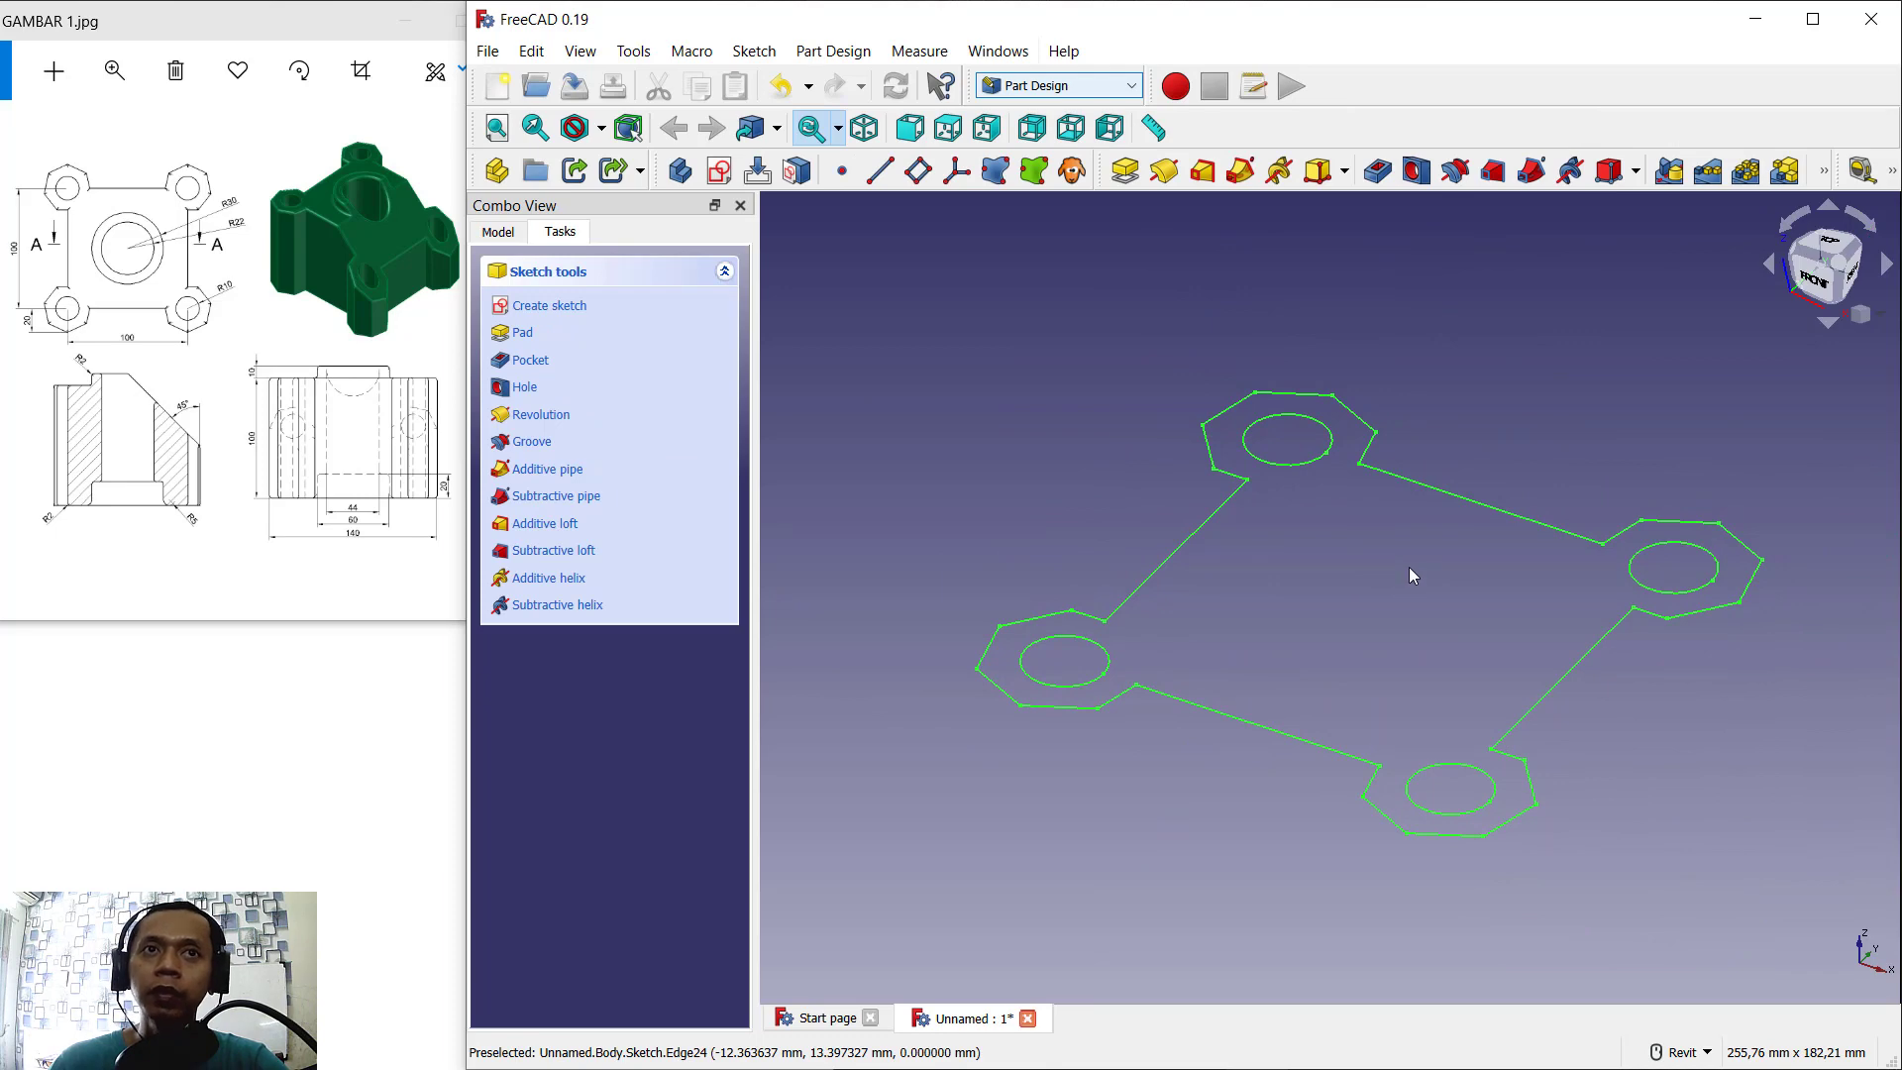
click(530, 337)
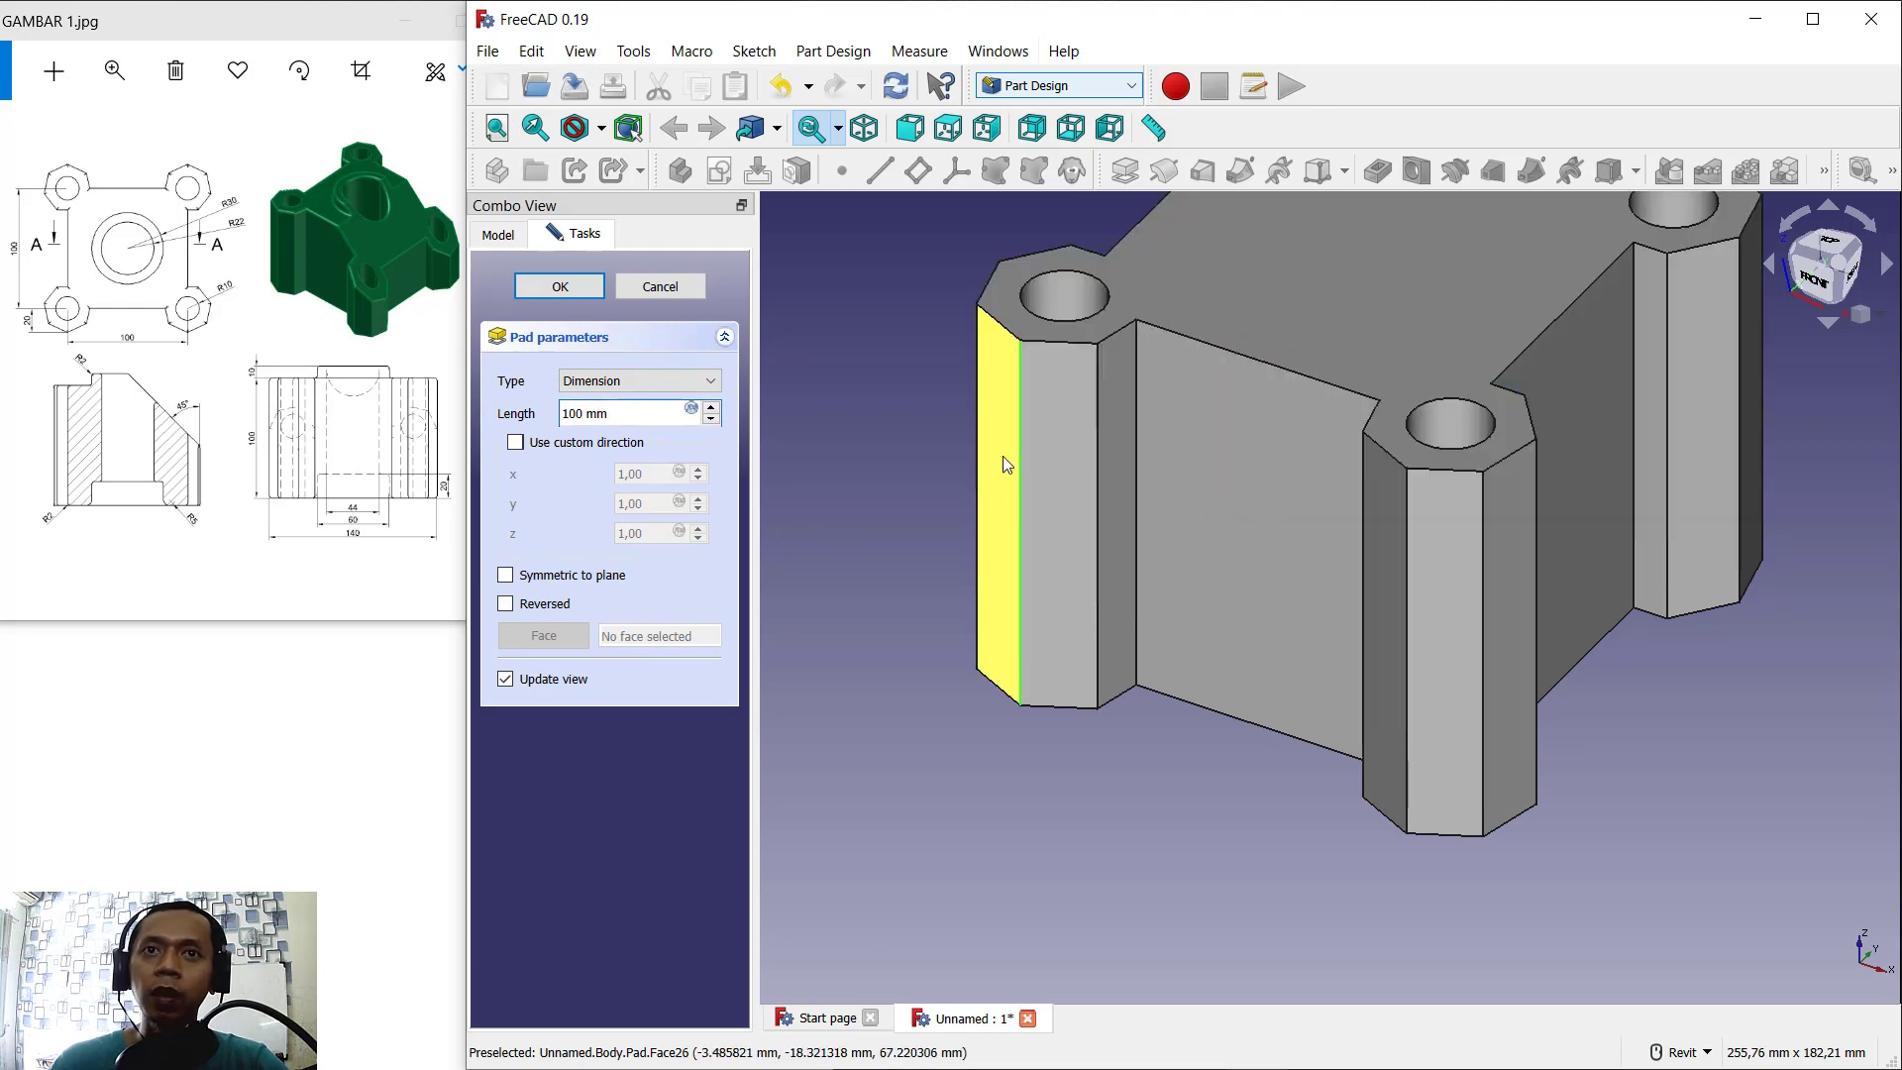
click(567, 288)
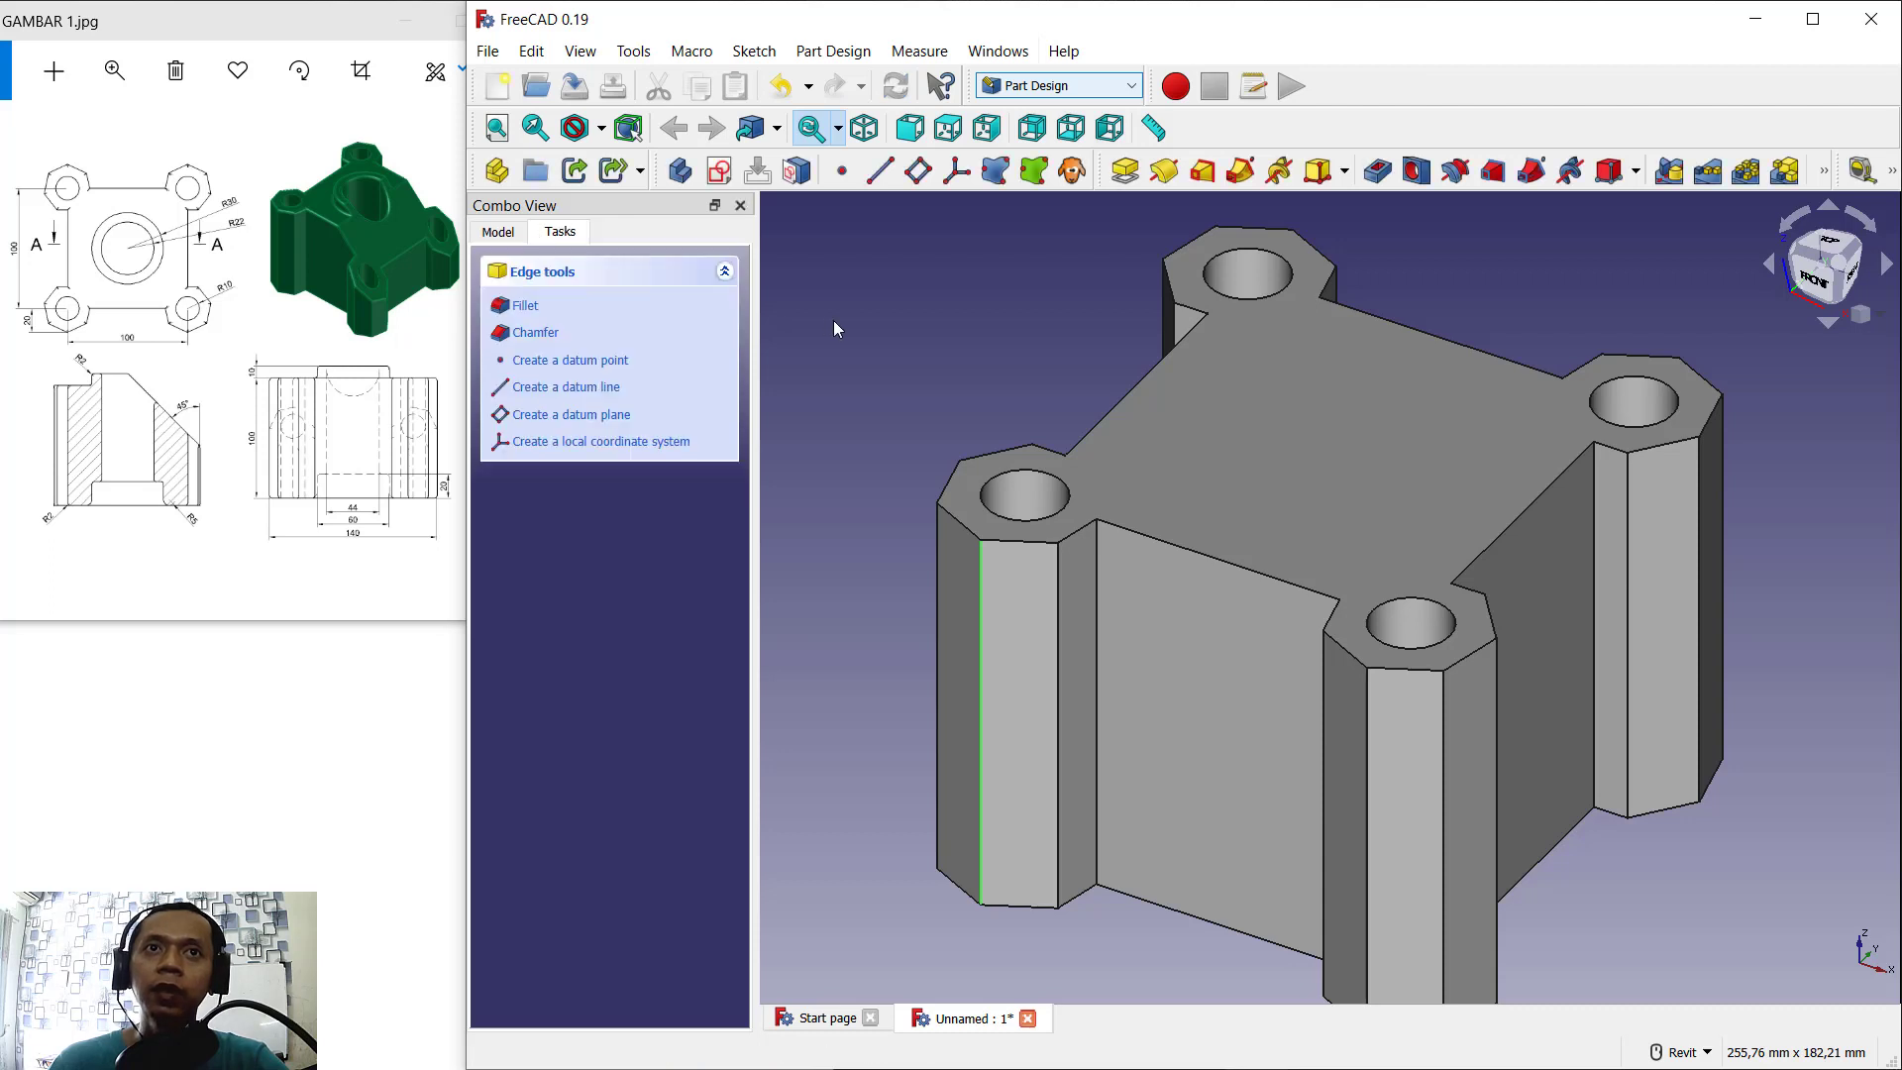
Step: Start a sketch on the block's top face and link its upper and right straight edges as external geometry
click(498, 231)
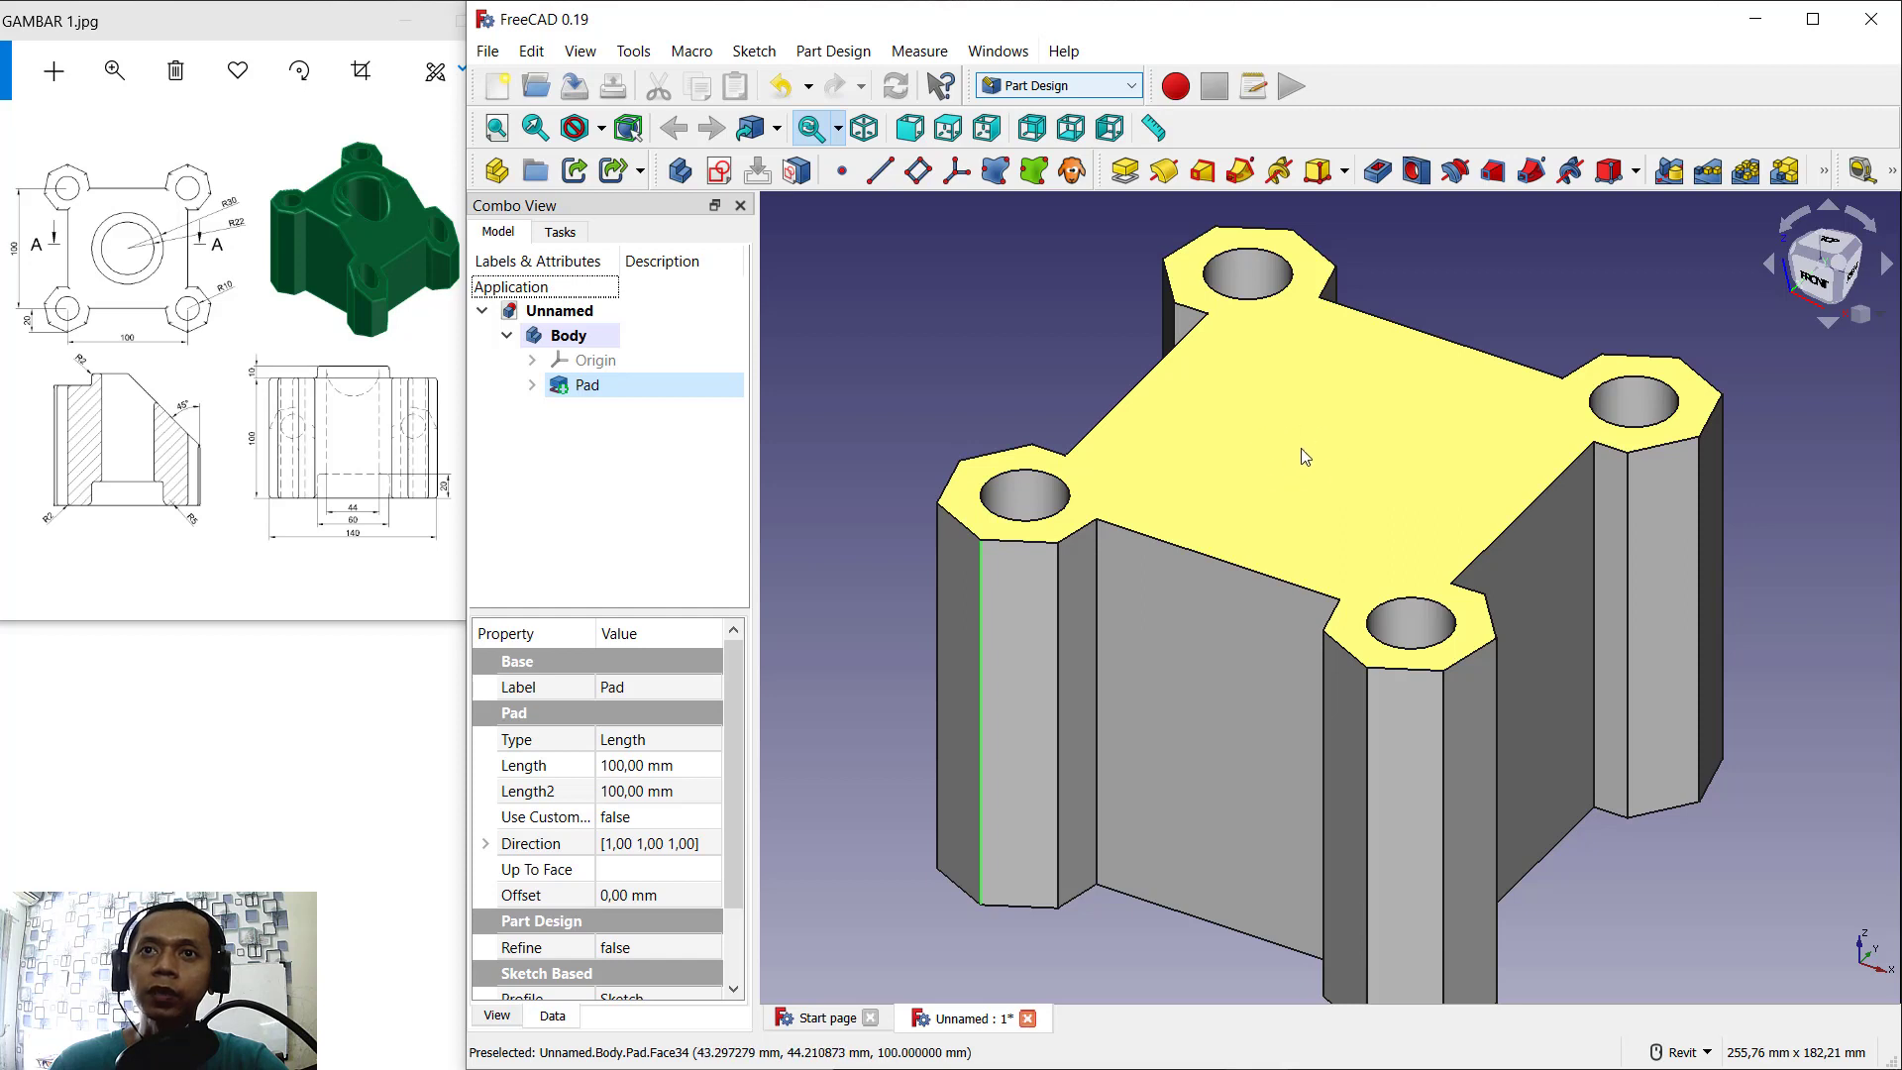
click(1329, 446)
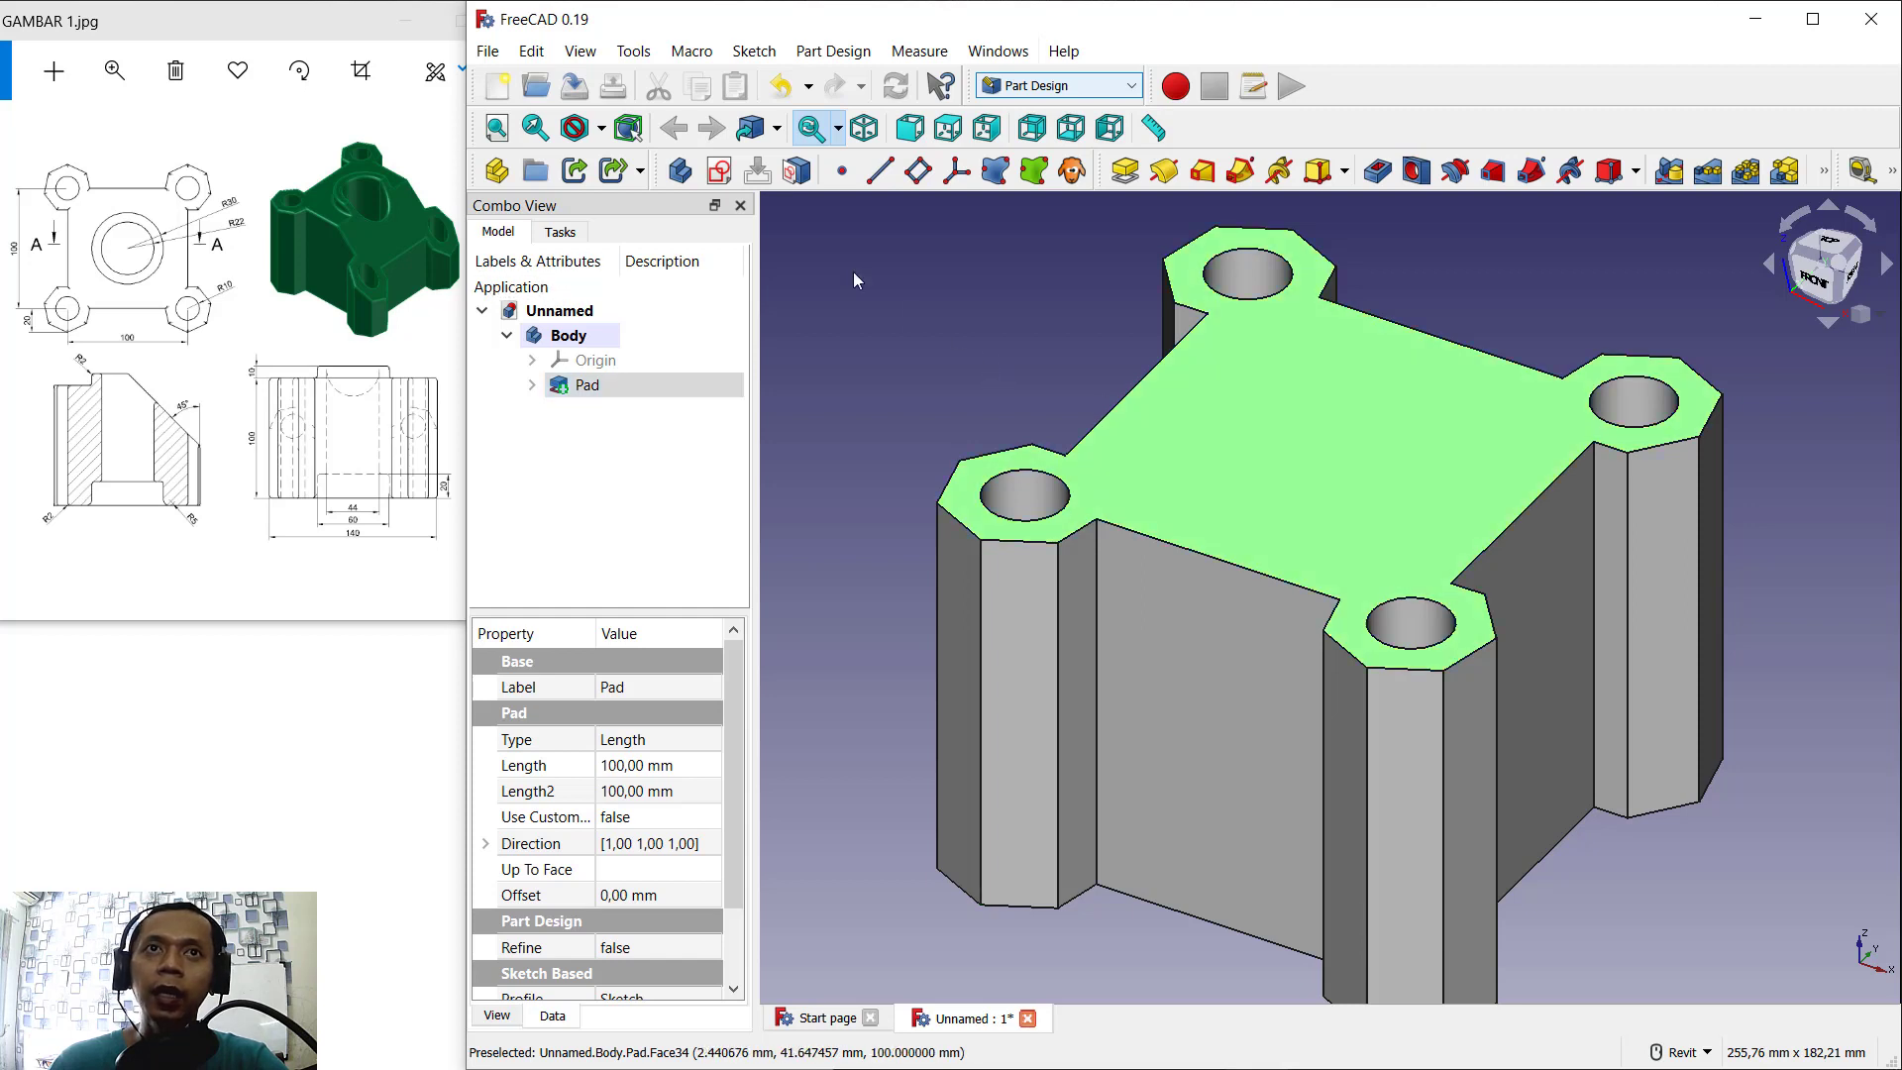
click(720, 173)
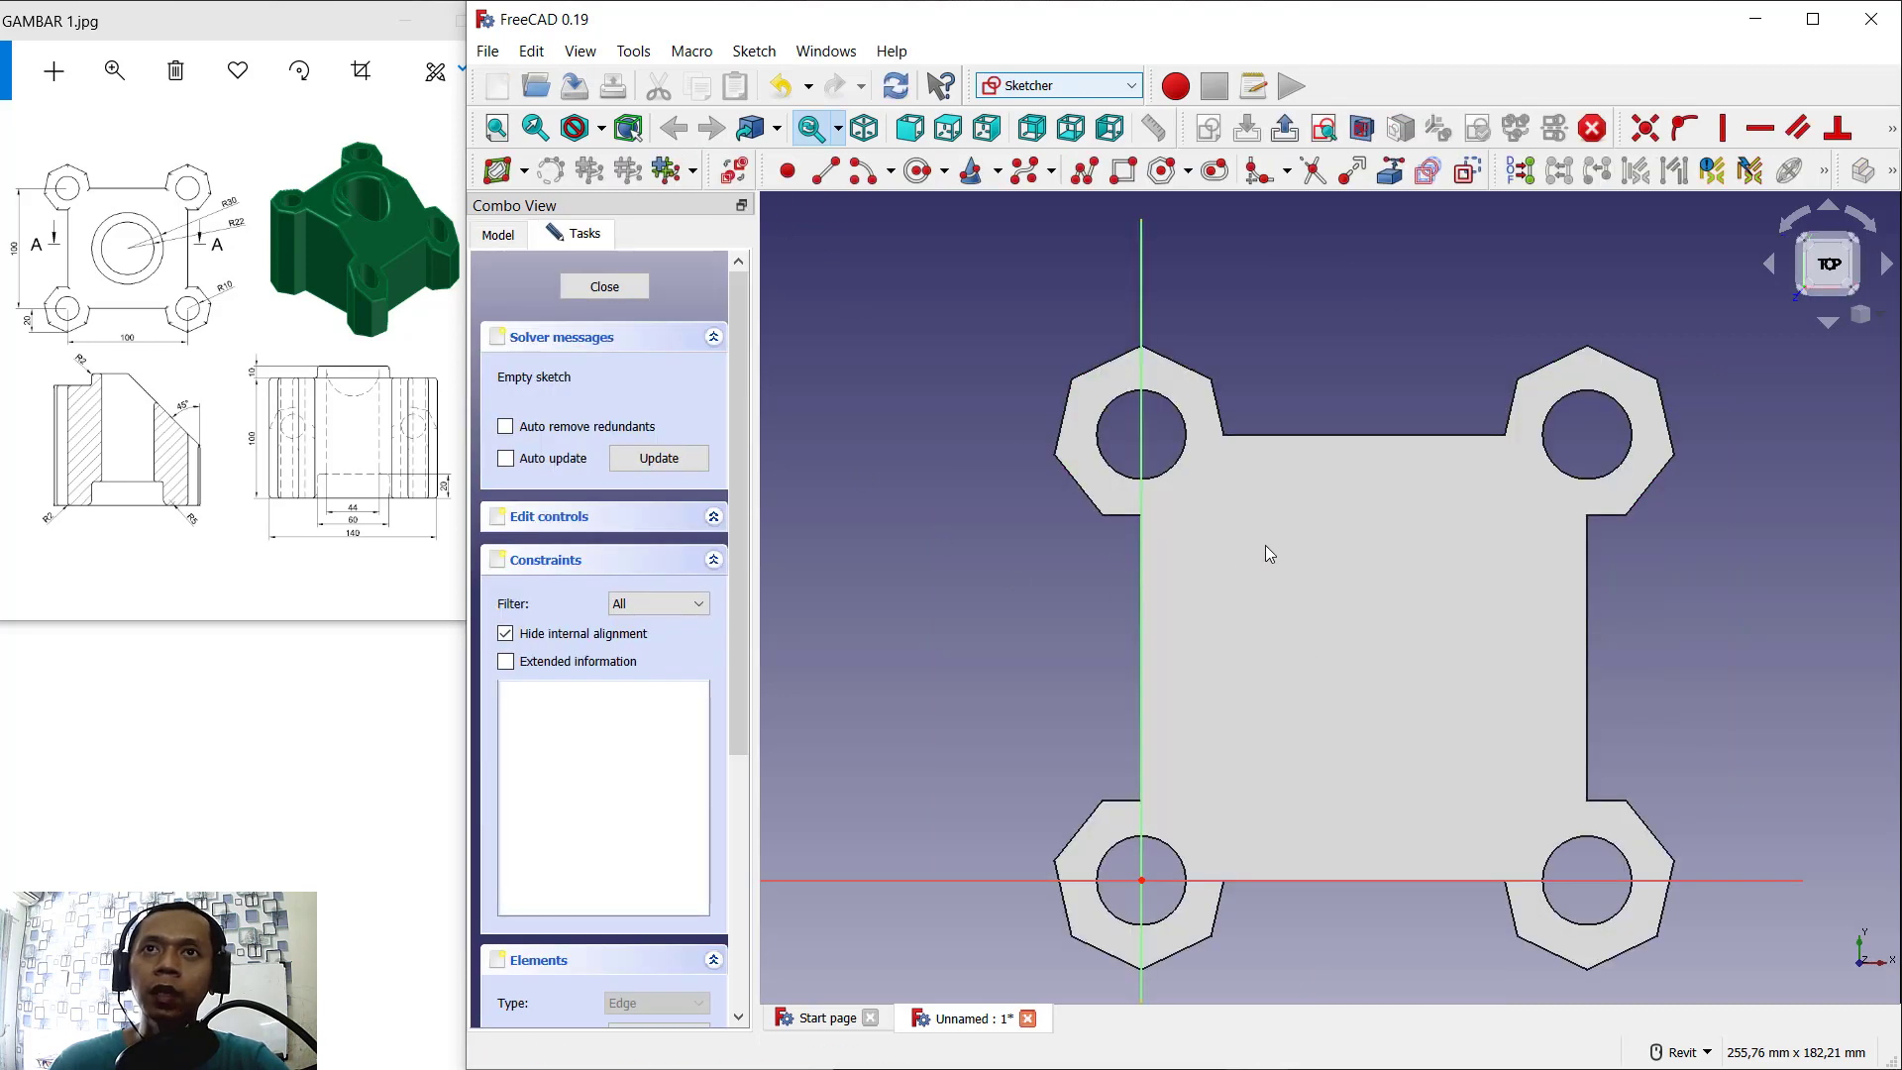
click(1392, 173)
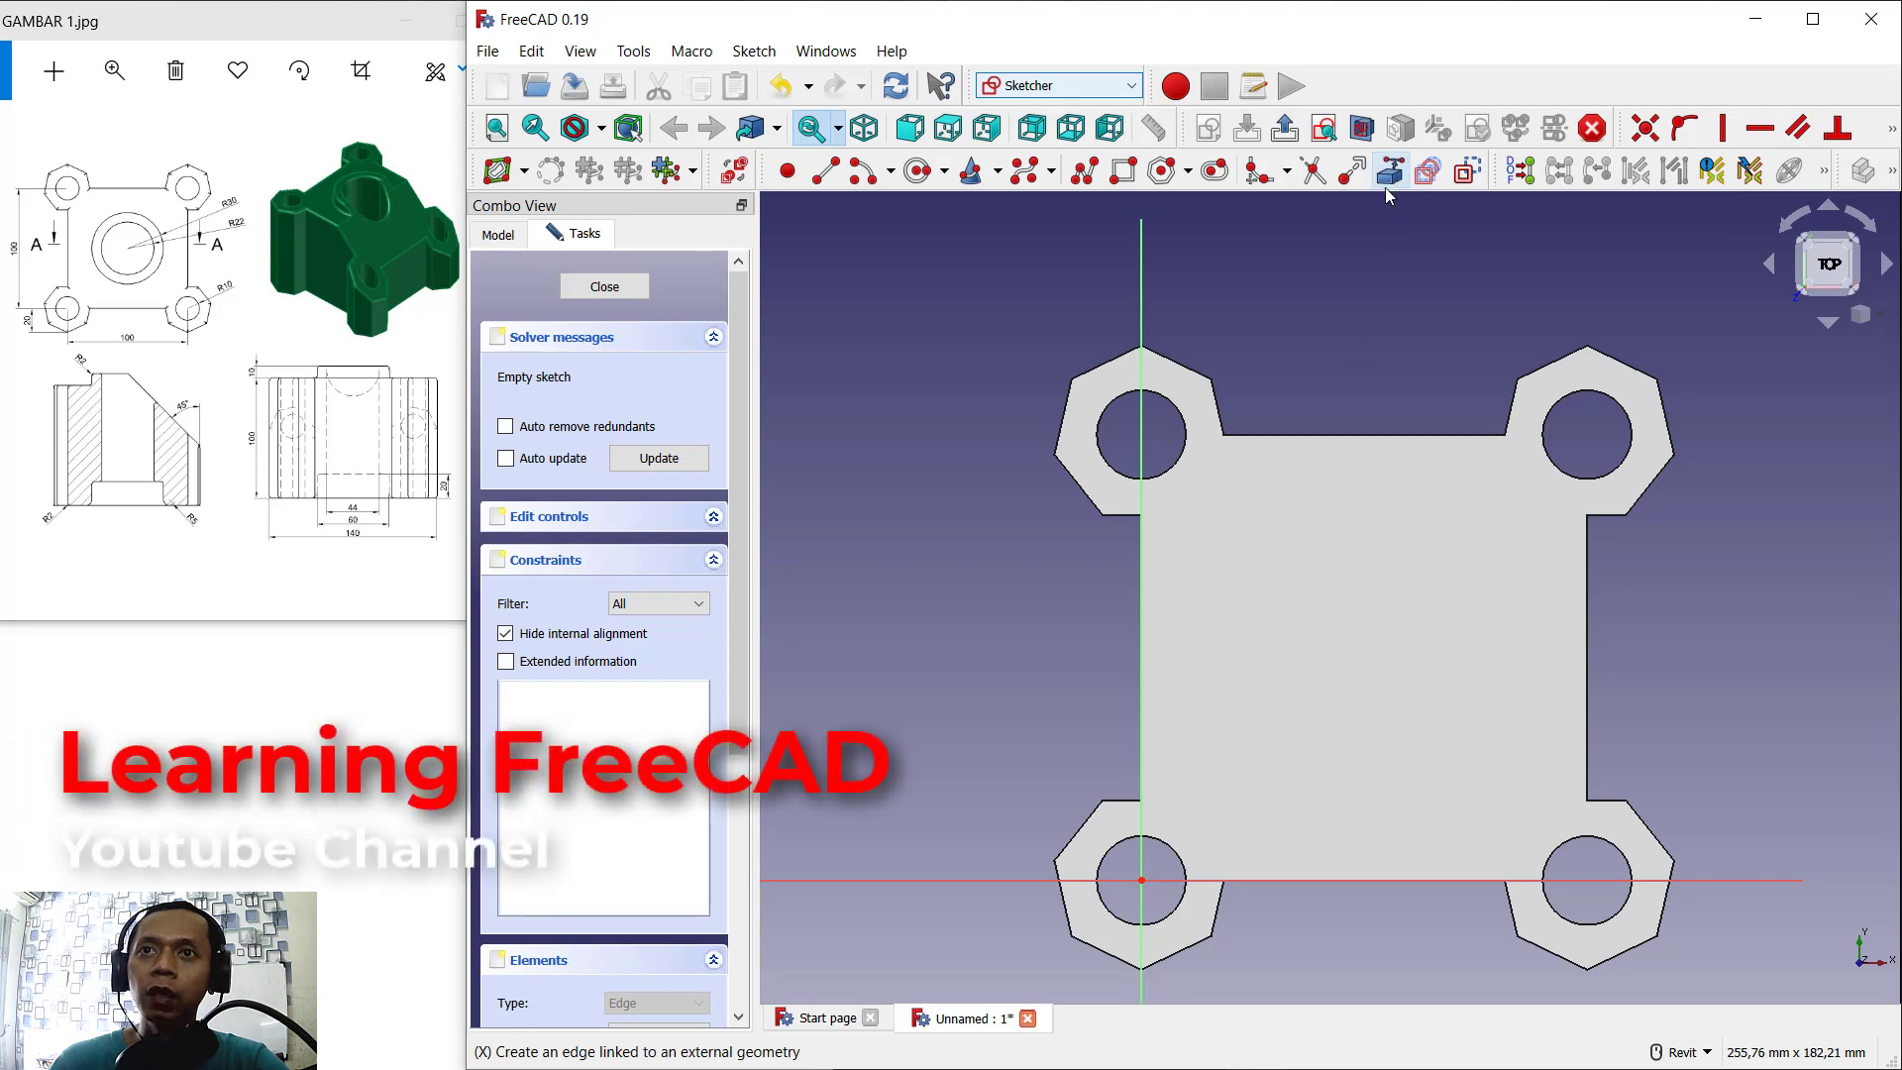
click(1352, 434)
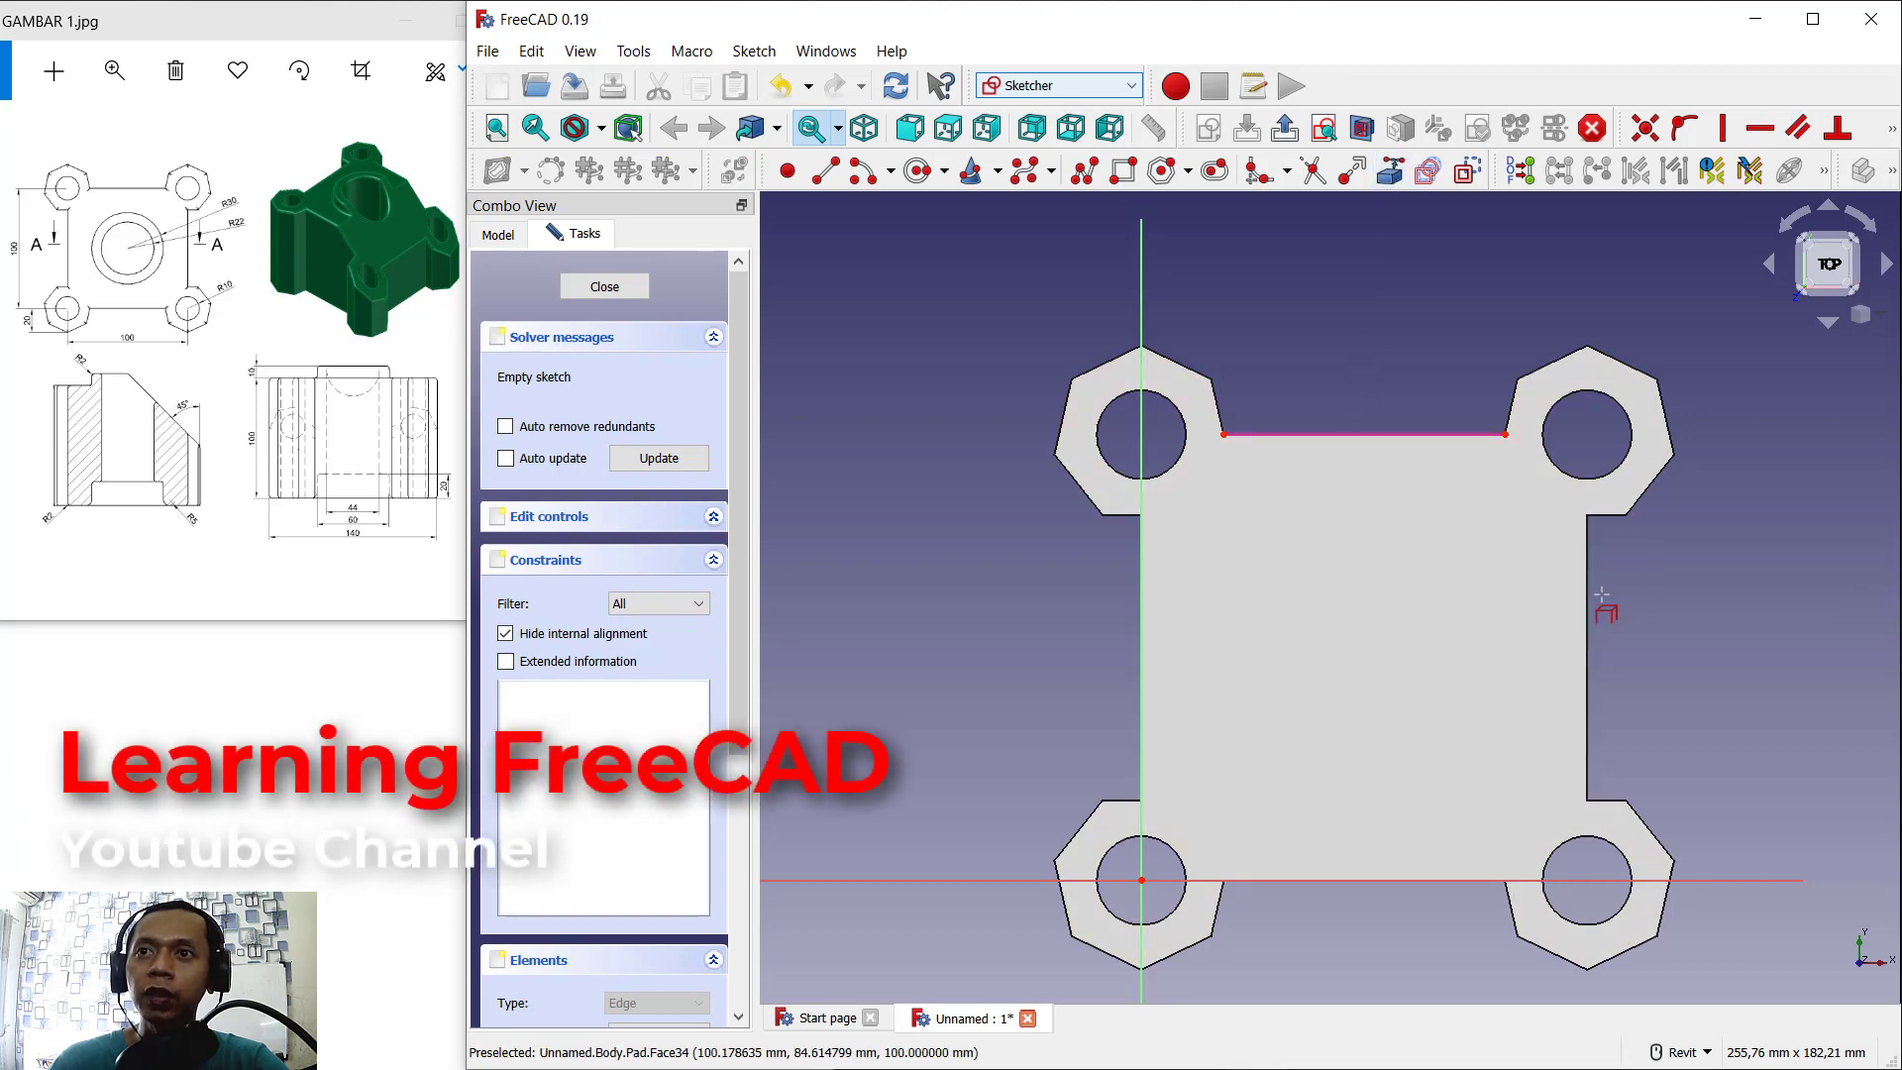
click(1588, 622)
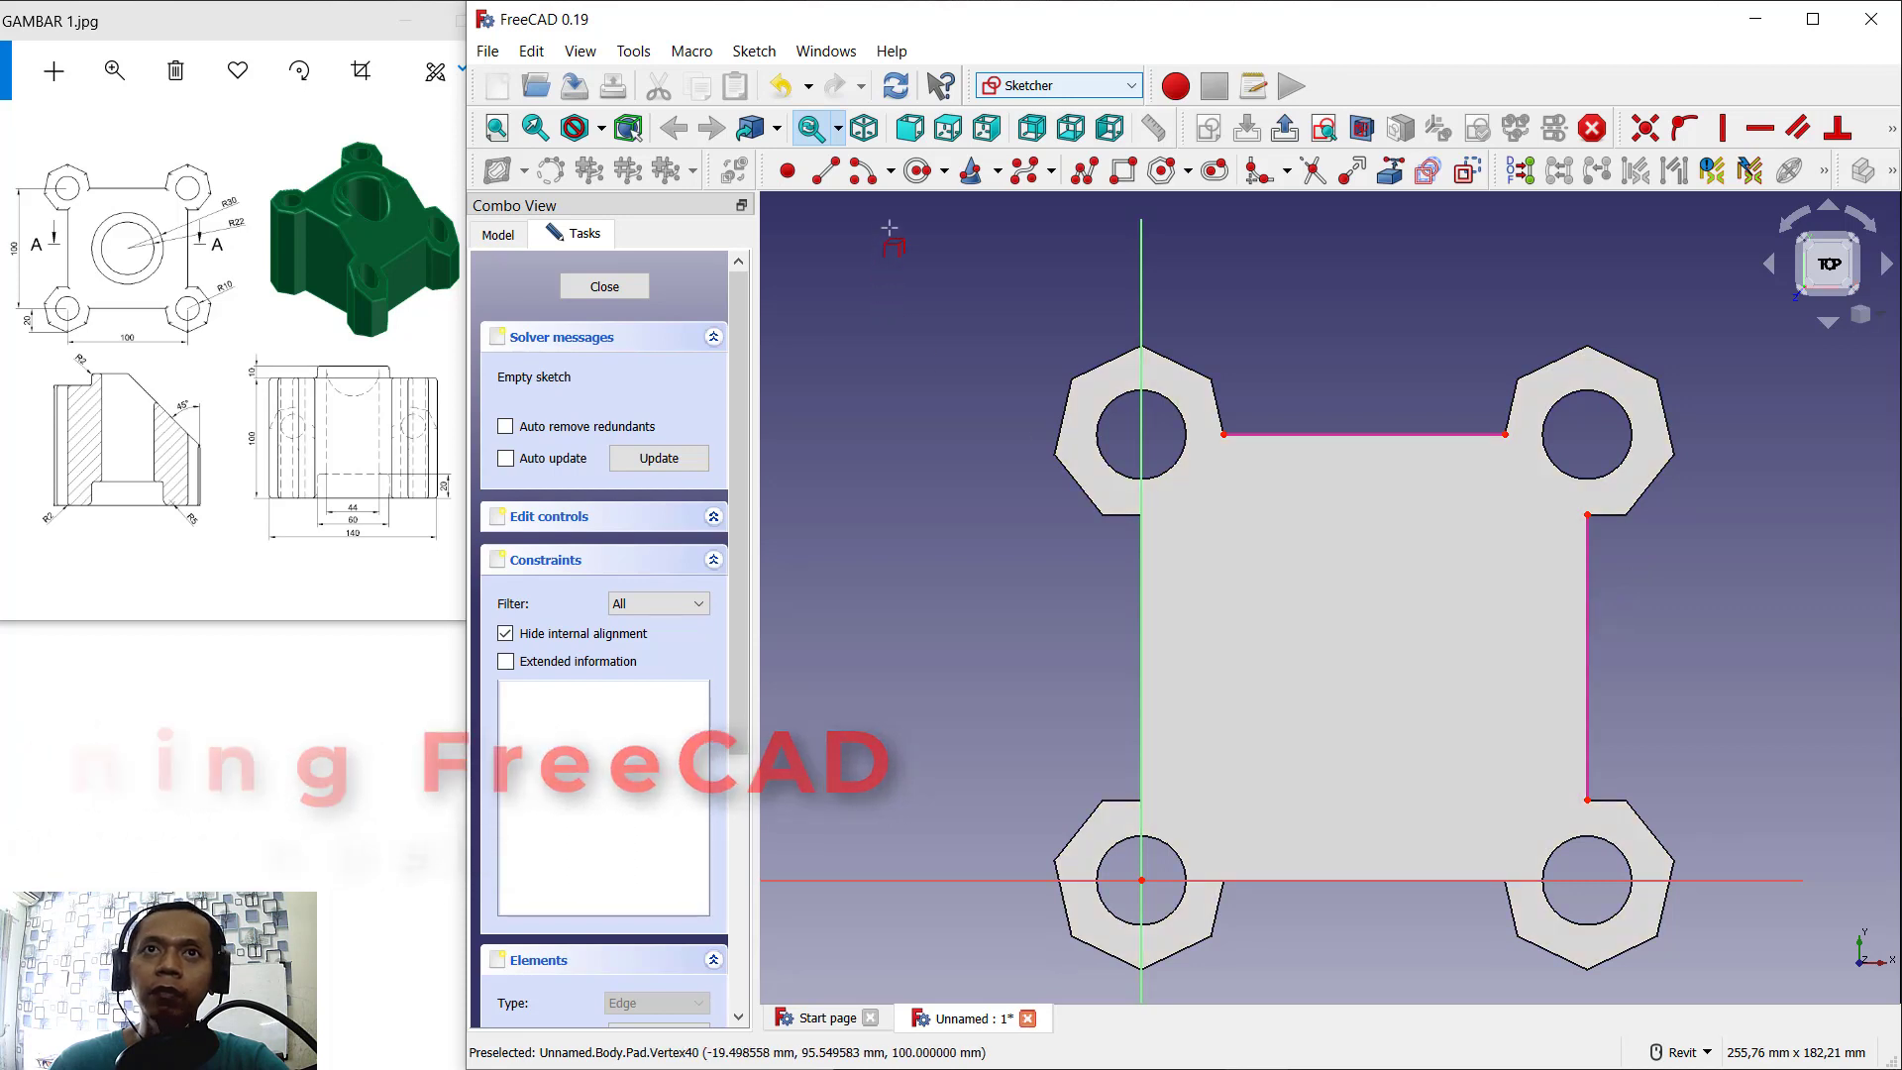
Step: Sketch a circle near the middle of the top face and constrain its radius to 30 mm
click(917, 170)
click(1343, 601)
click(1406, 679)
click(1892, 129)
click(1724, 204)
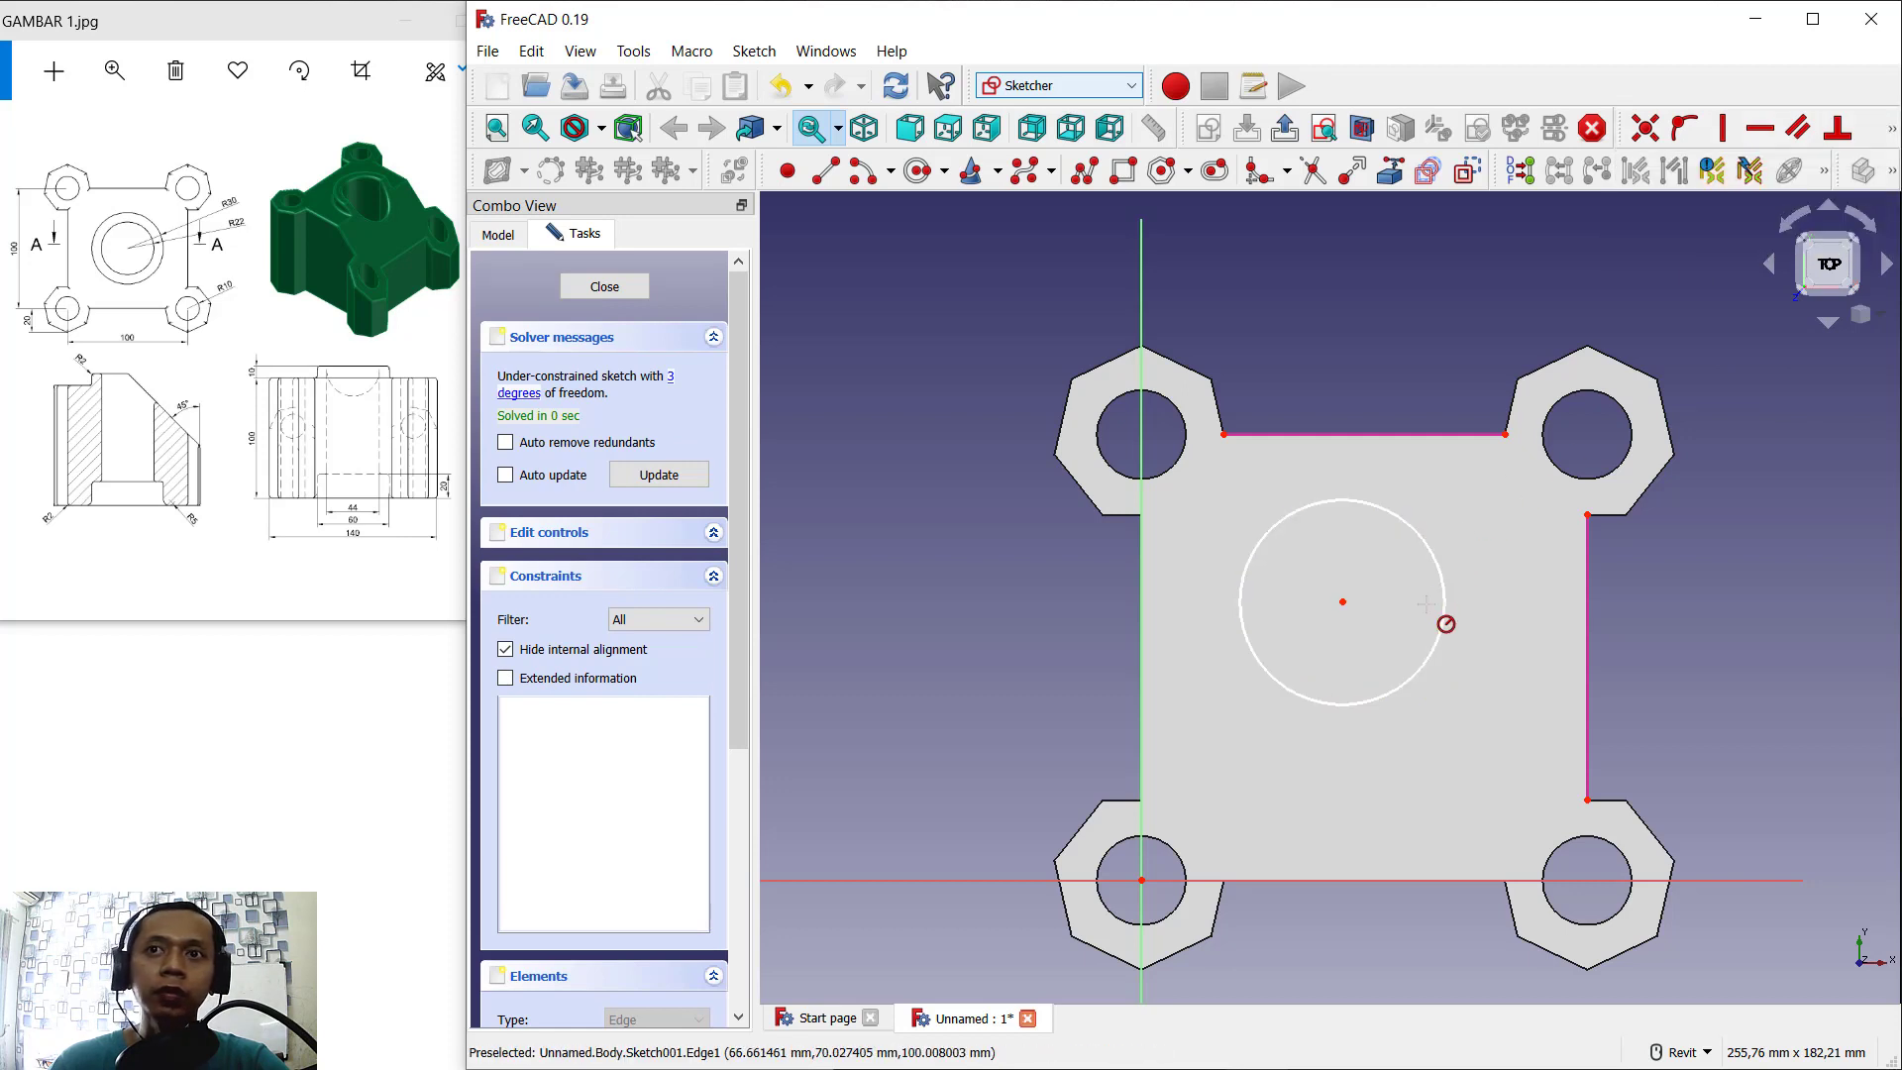
click(1428, 556)
text(30)
key(Return)
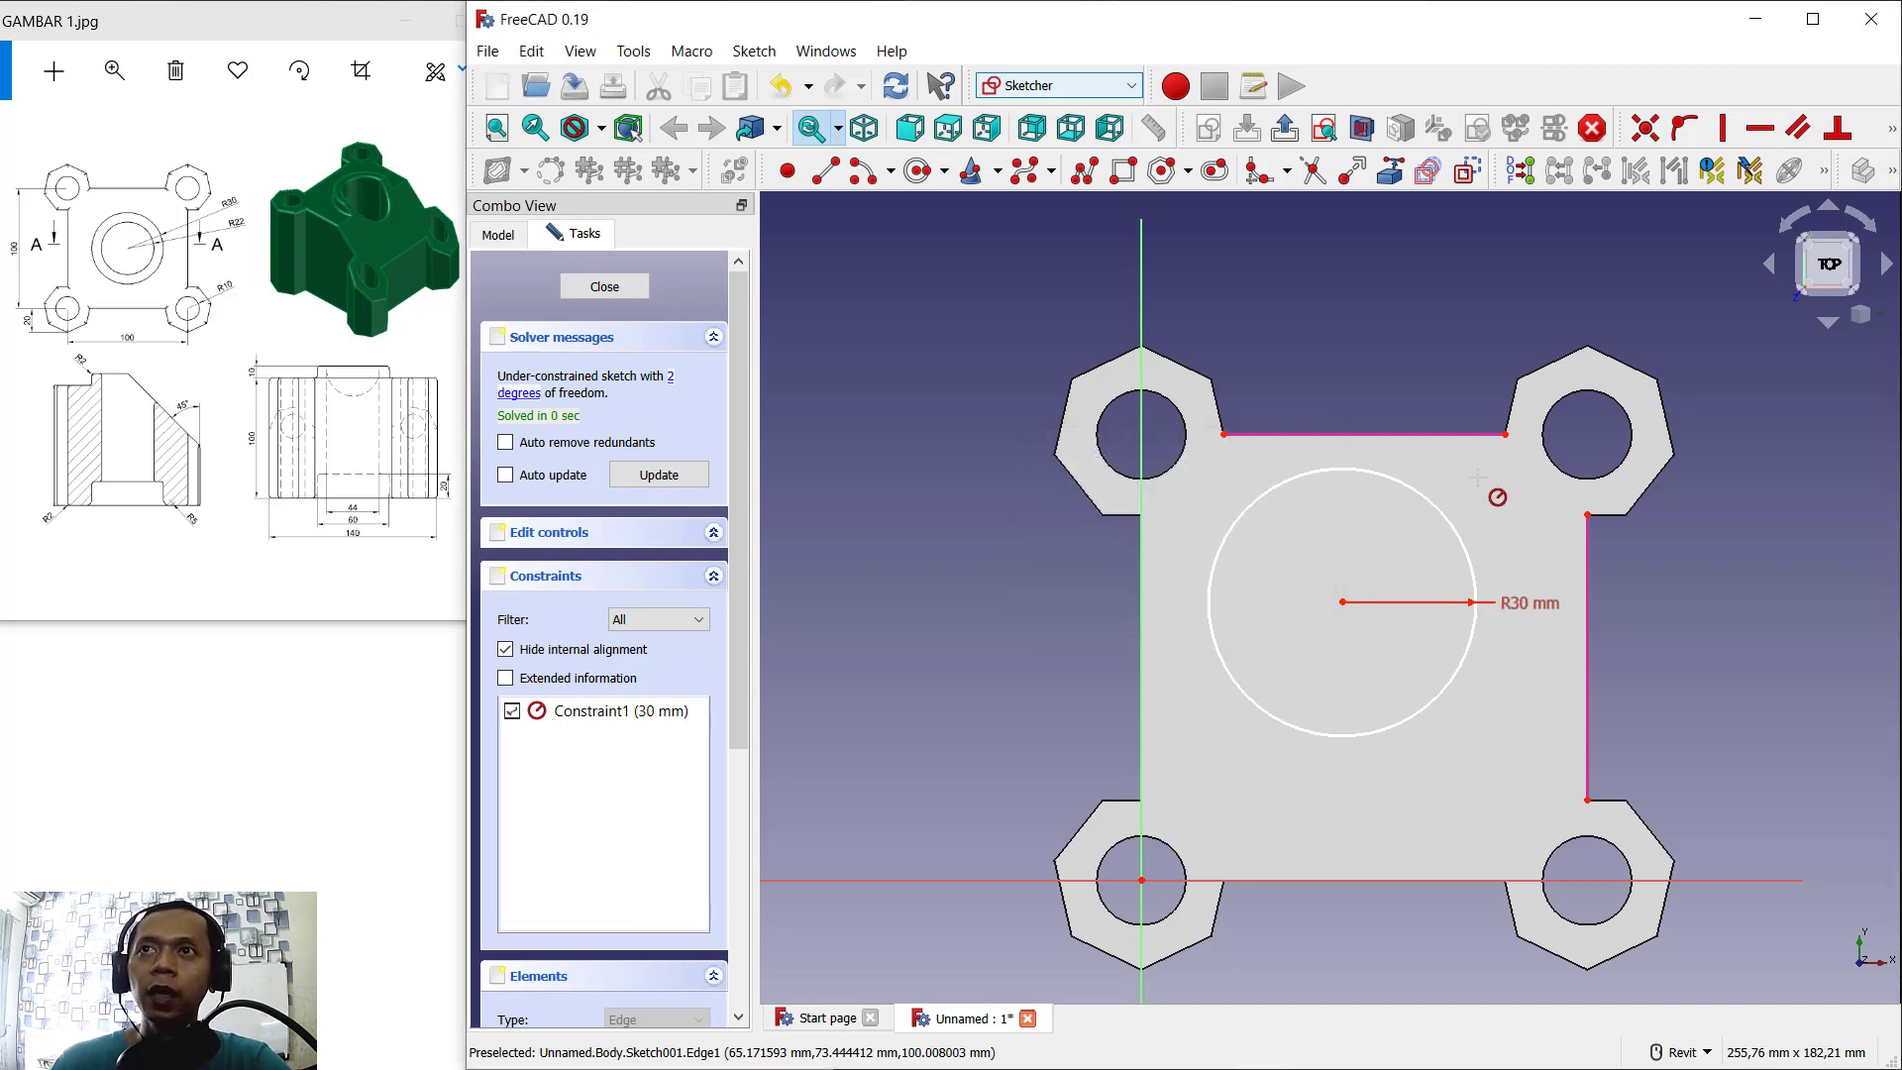
Step: Constrain the vertical distance between the upper linked edge's right endpoint and the circle's centre to 50 mm
click(1892, 129)
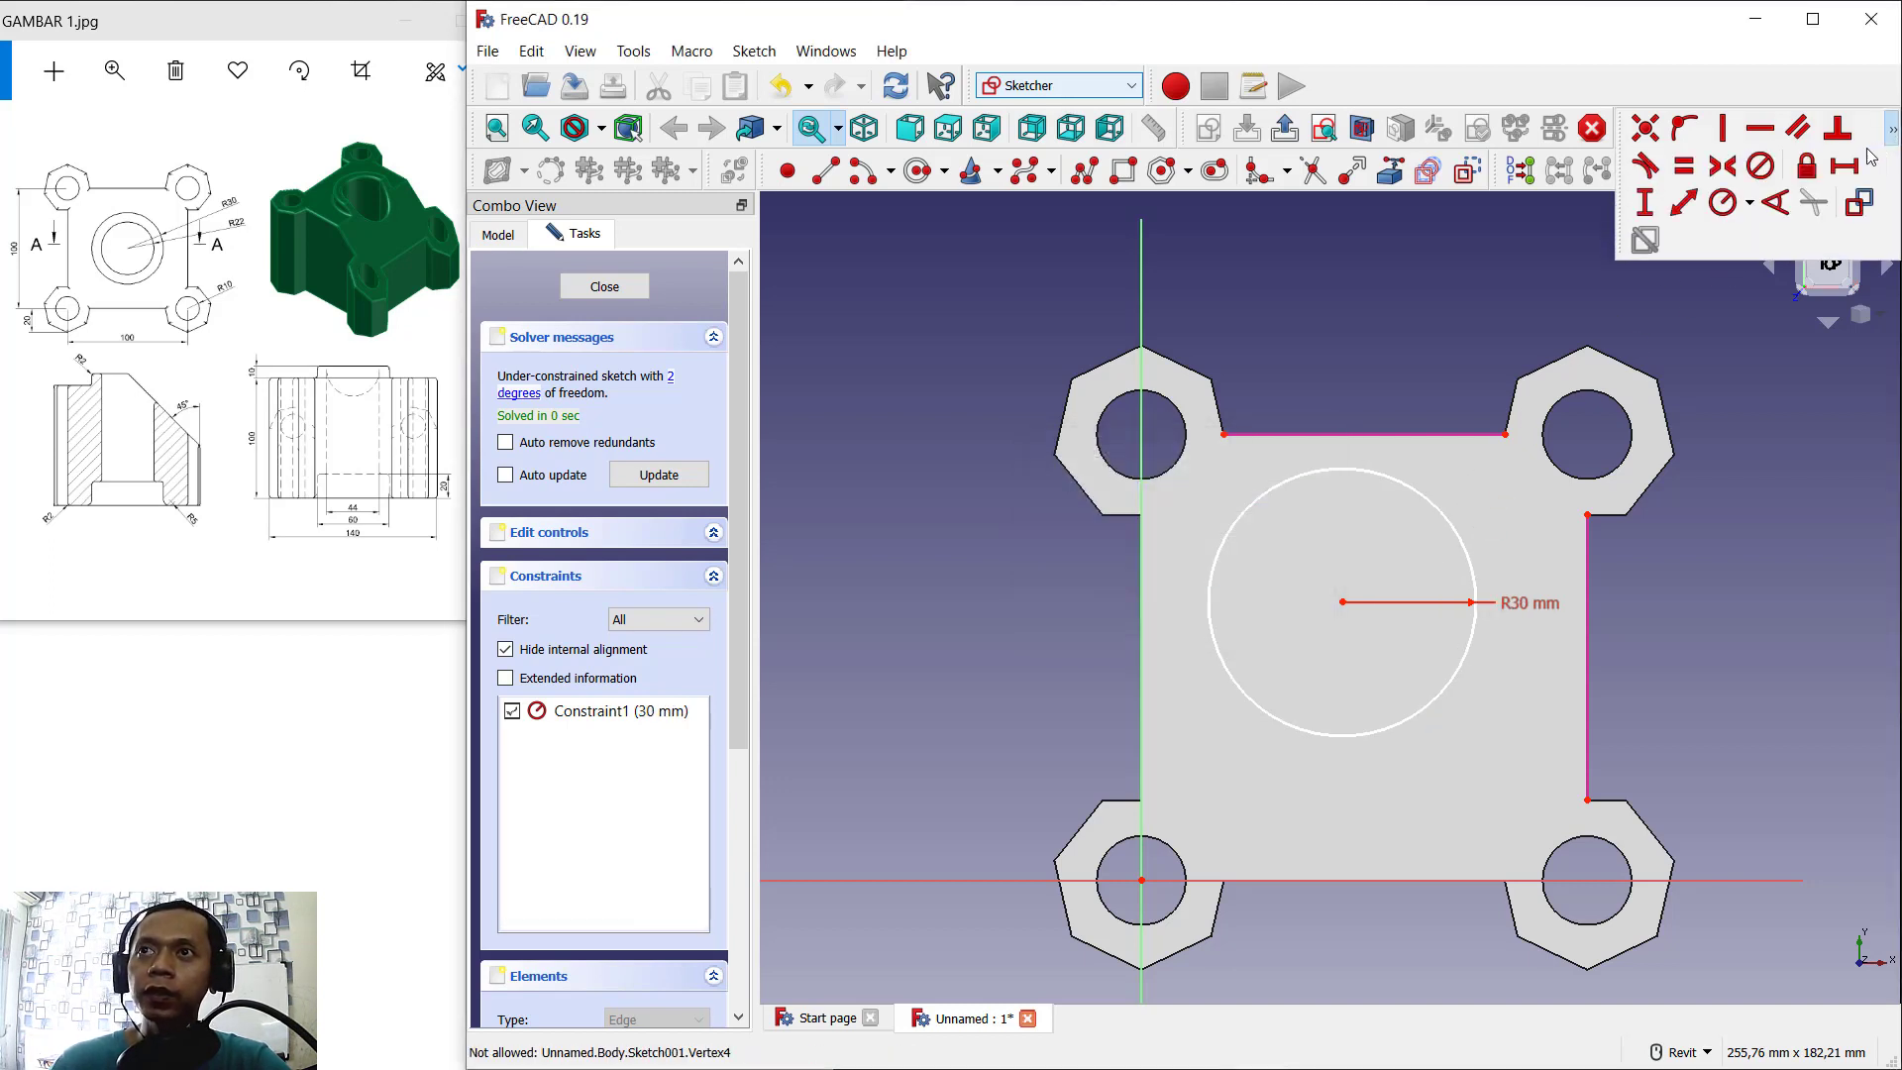
click(1644, 203)
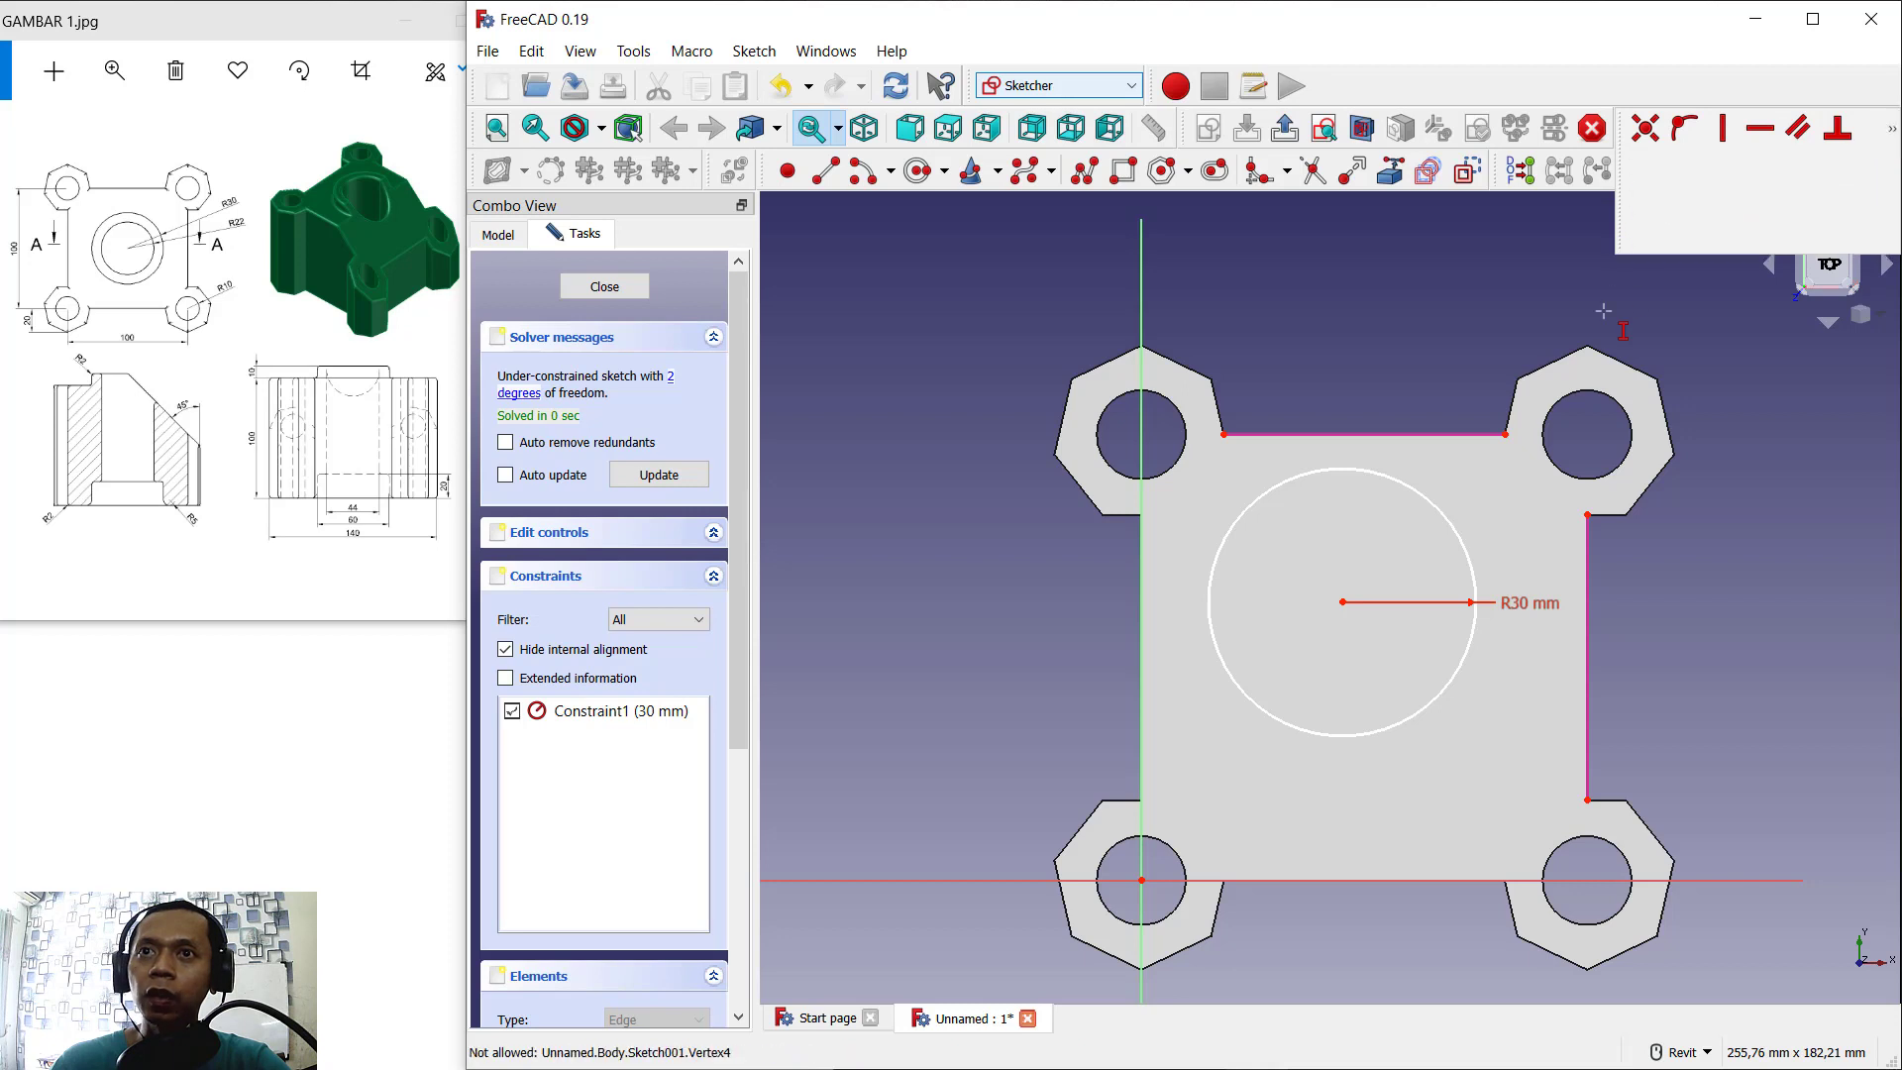
click(1505, 434)
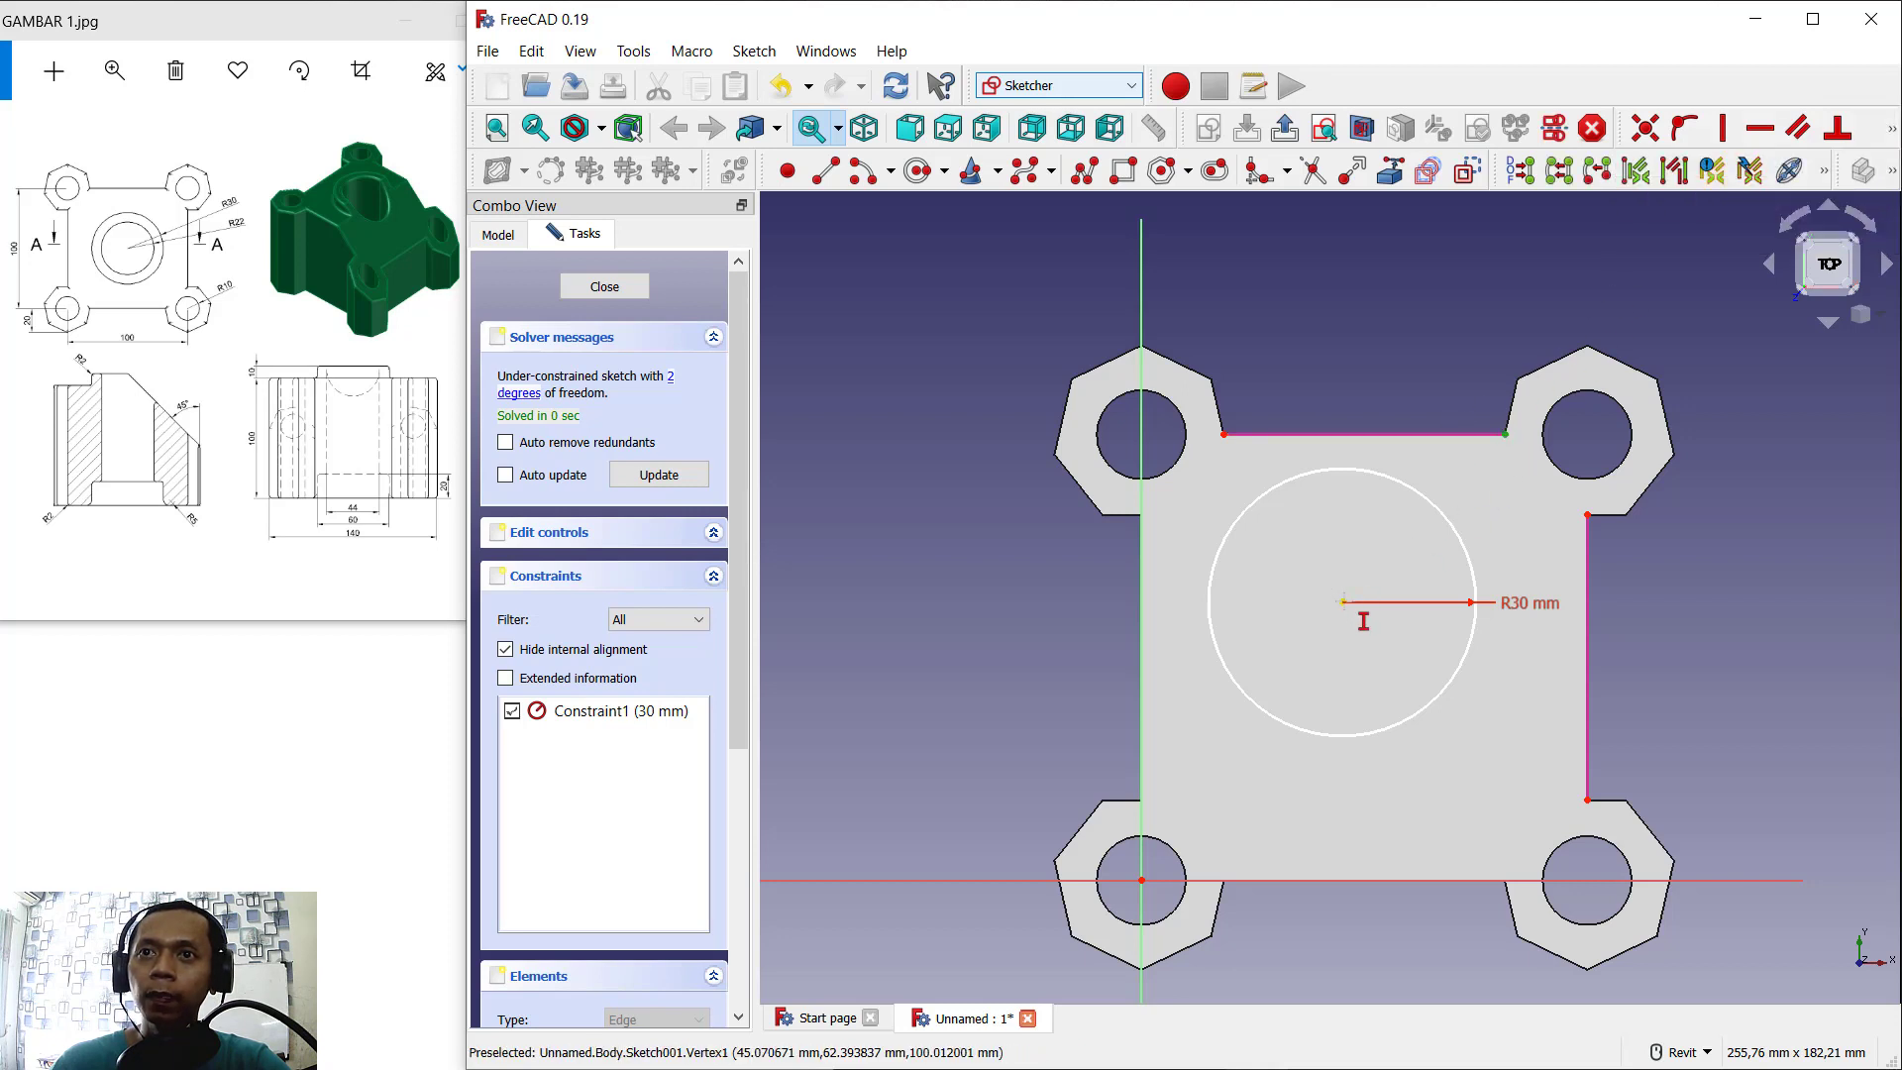
click(1344, 602)
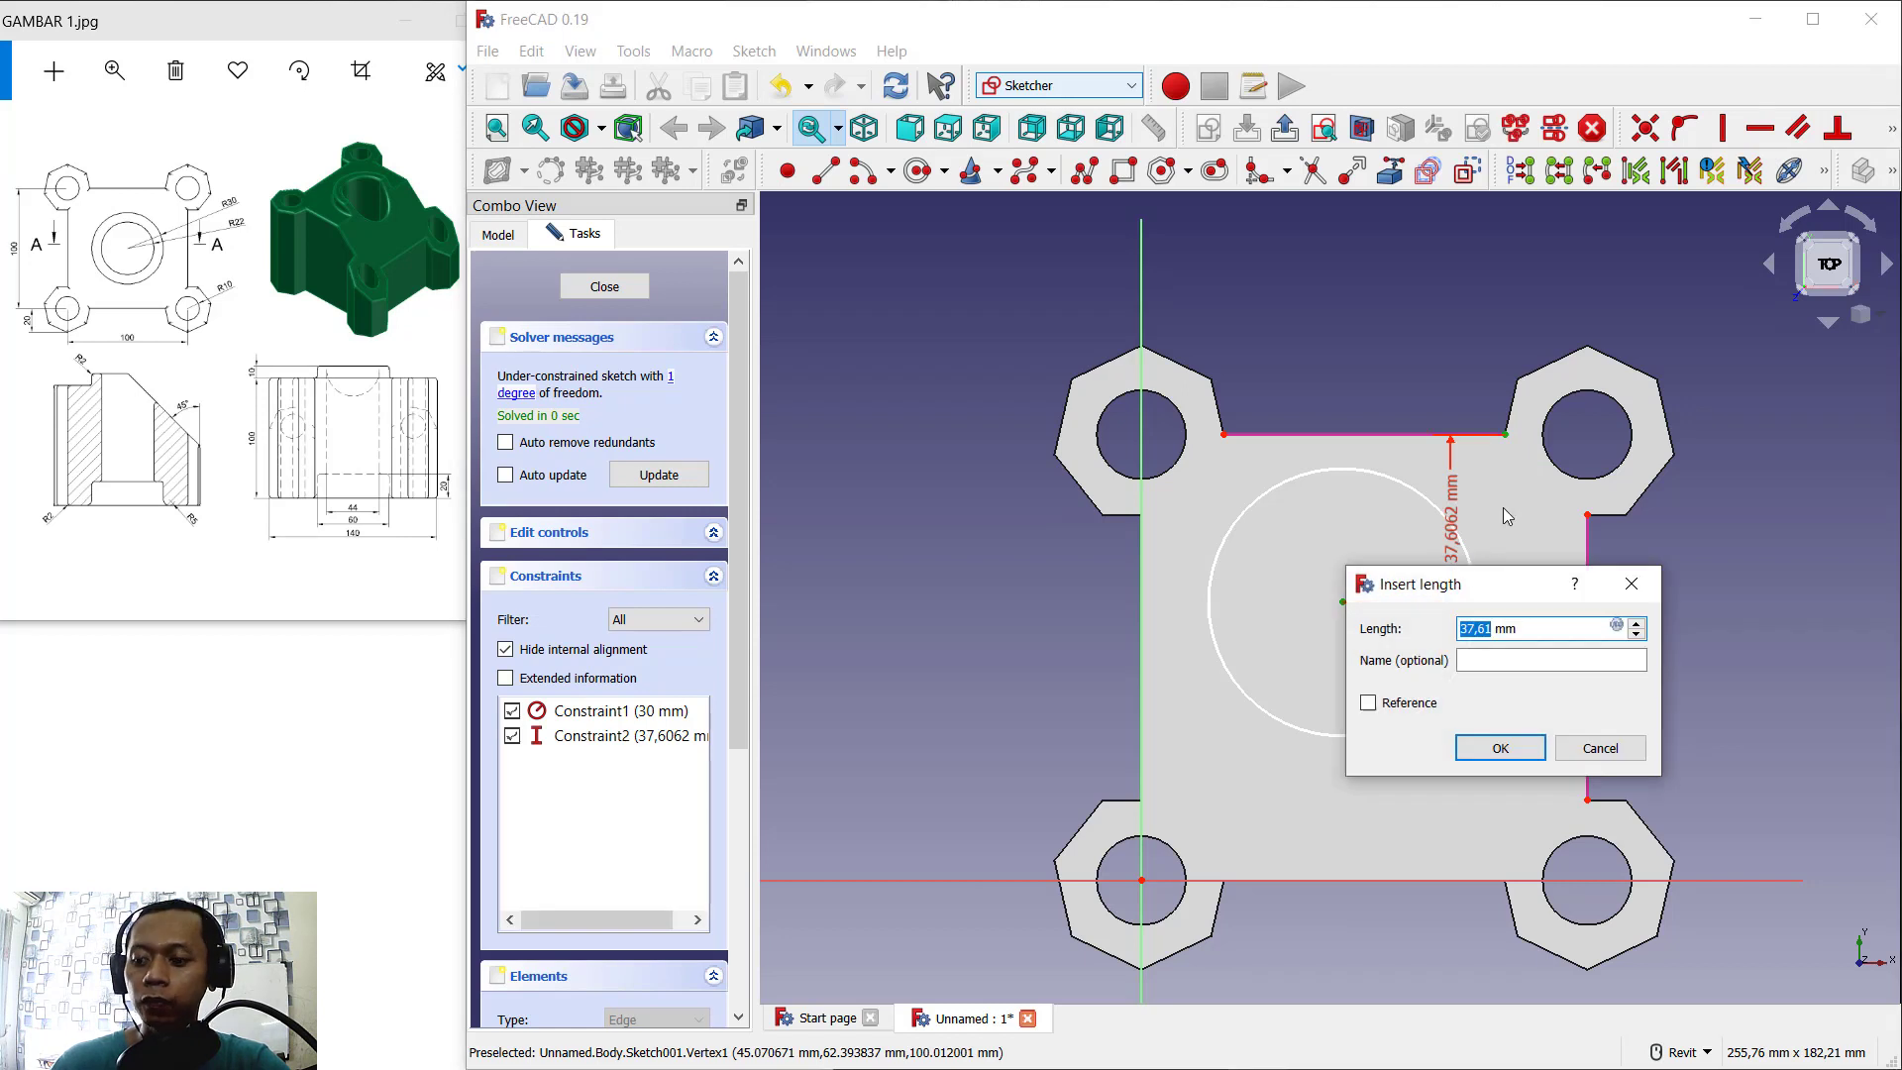
text(50)
key(Return)
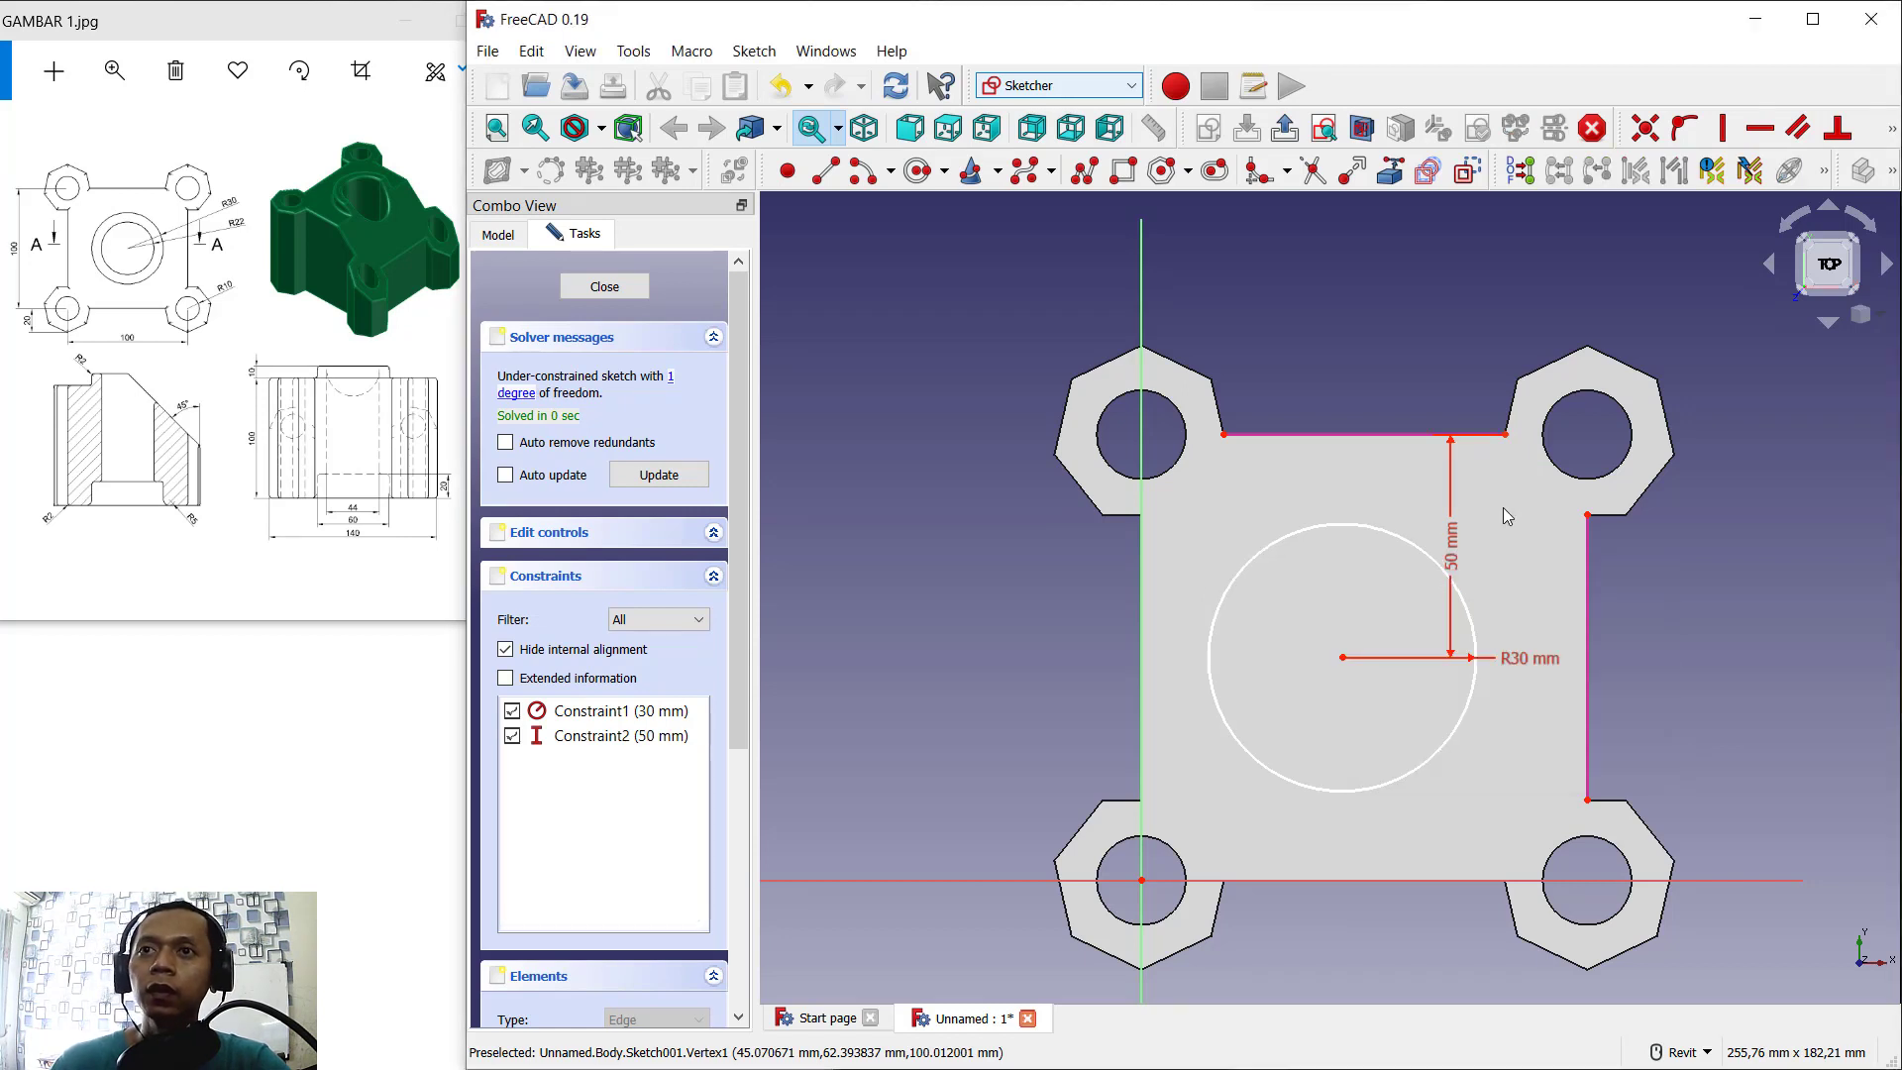
Step: Constrain the horizontal distance between the circle's centre and the right linked edge's lower endpoint to 50 mm
click(1894, 131)
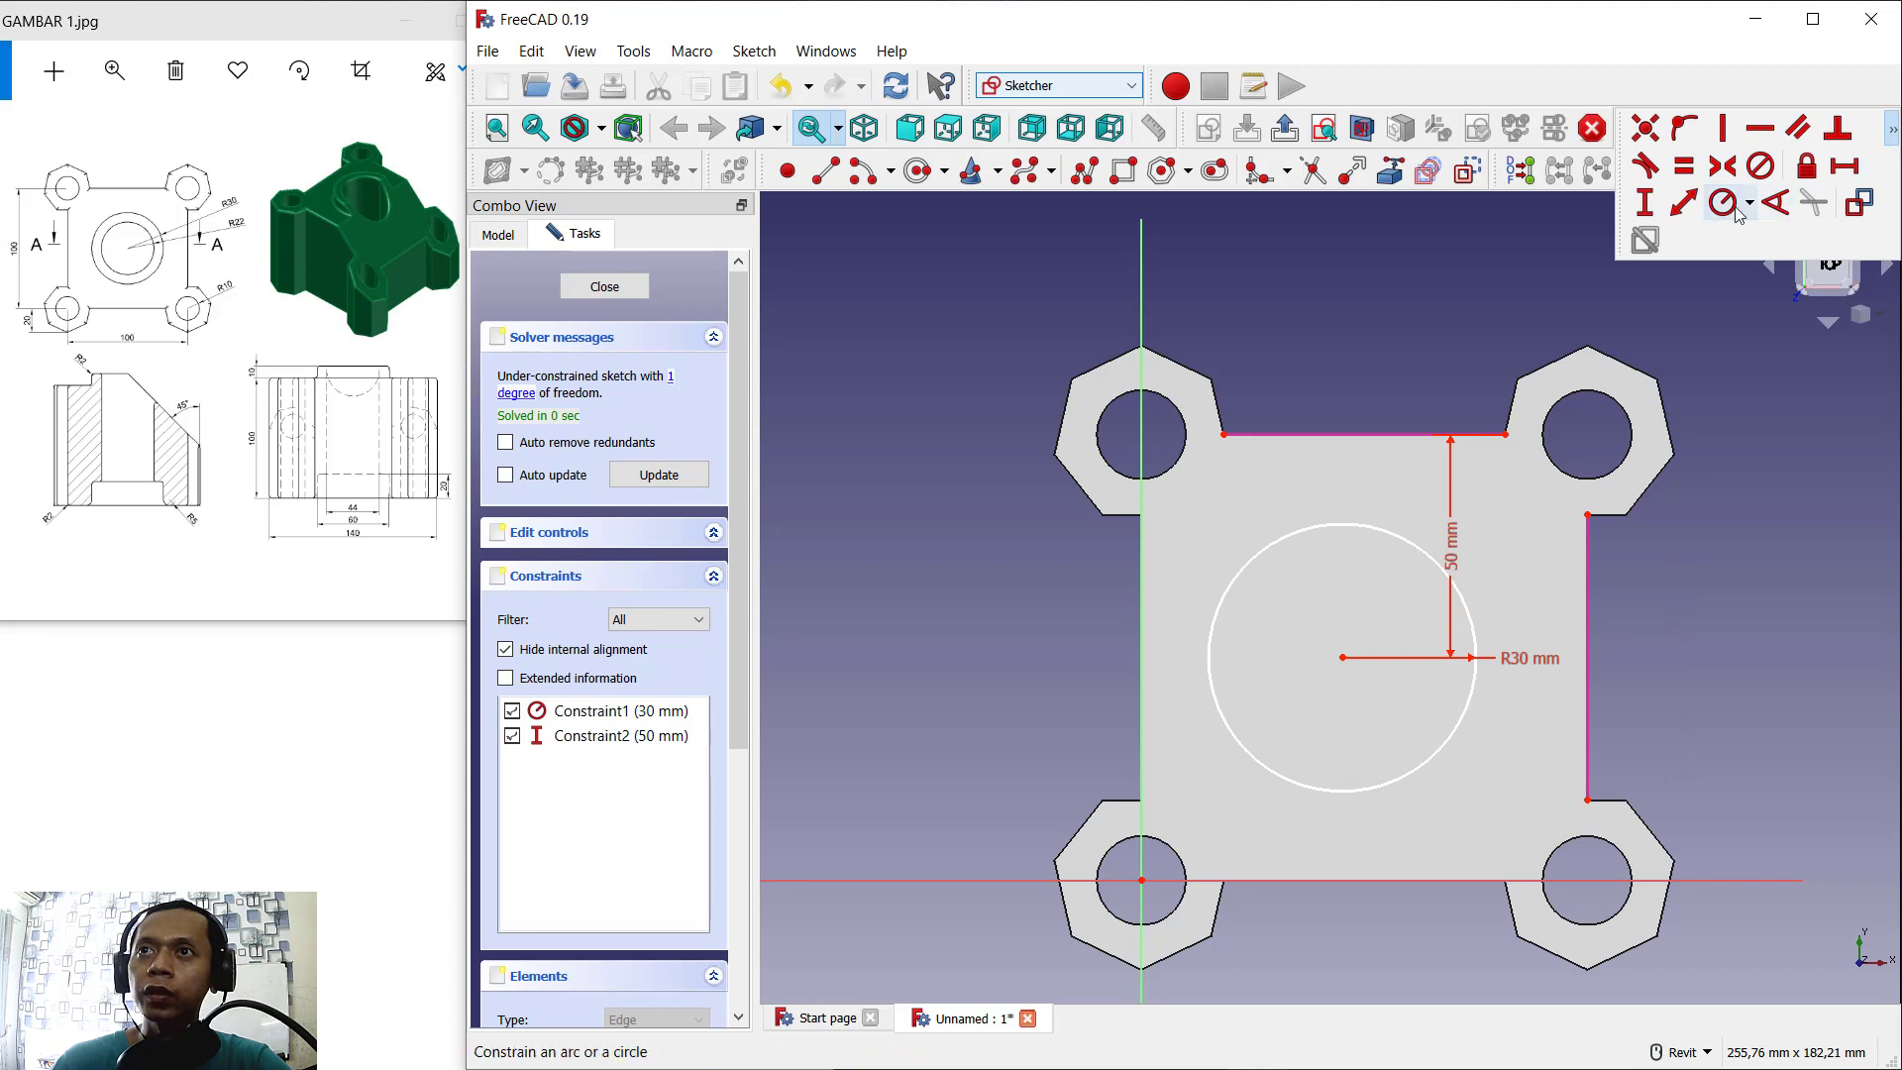
click(1845, 168)
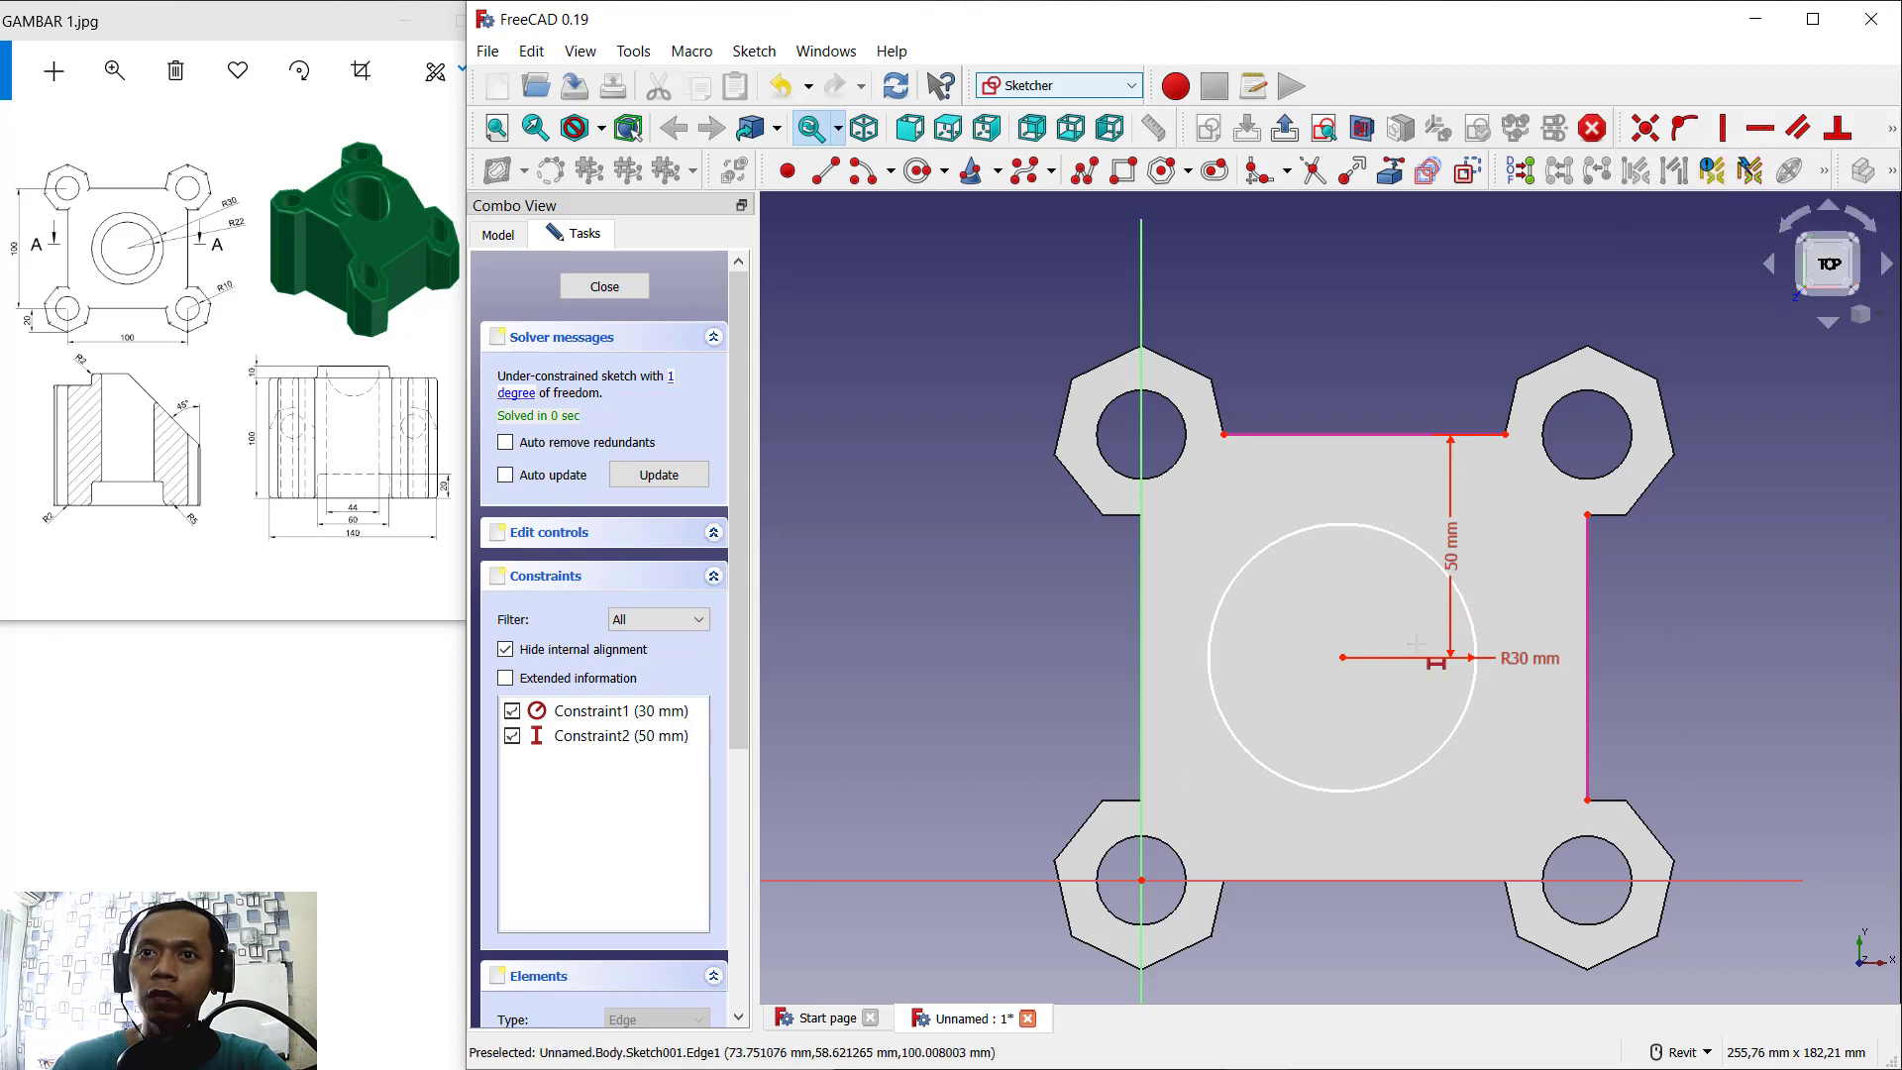
click(1342, 657)
click(1588, 799)
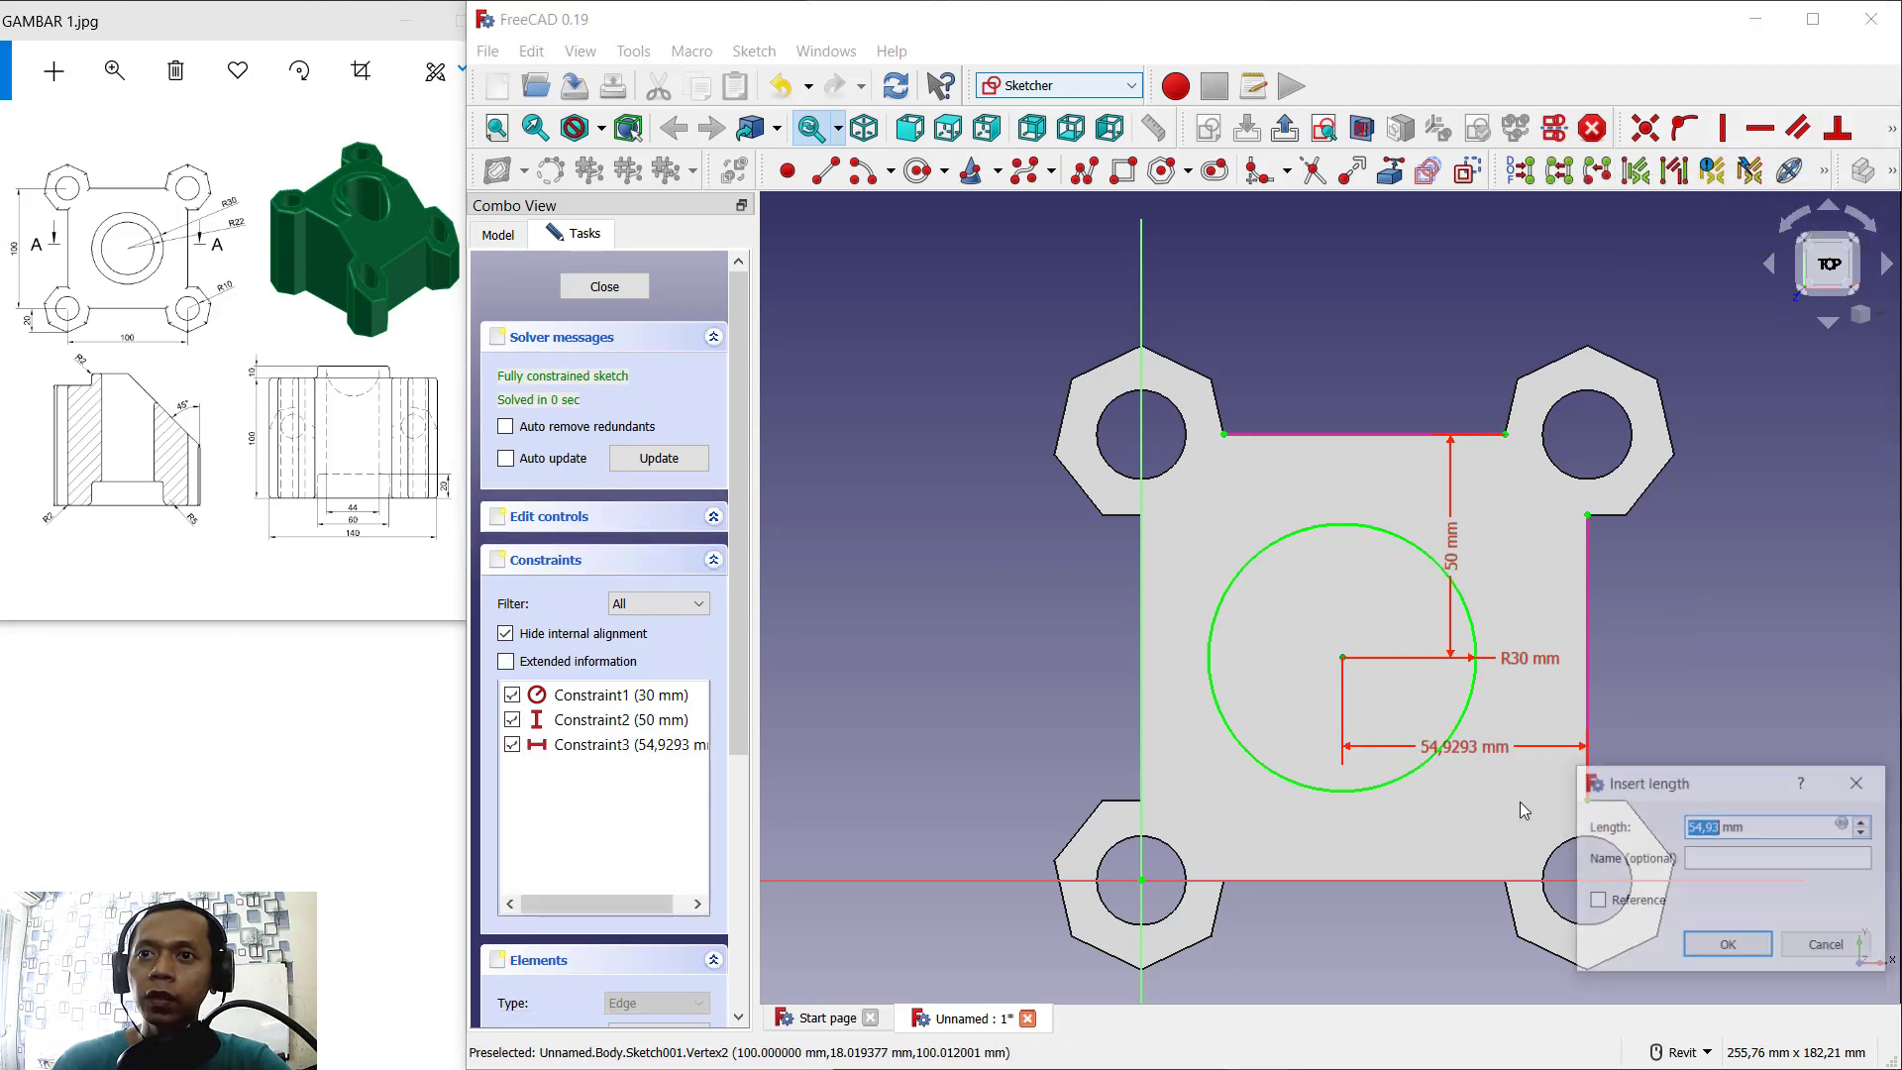
text(50)
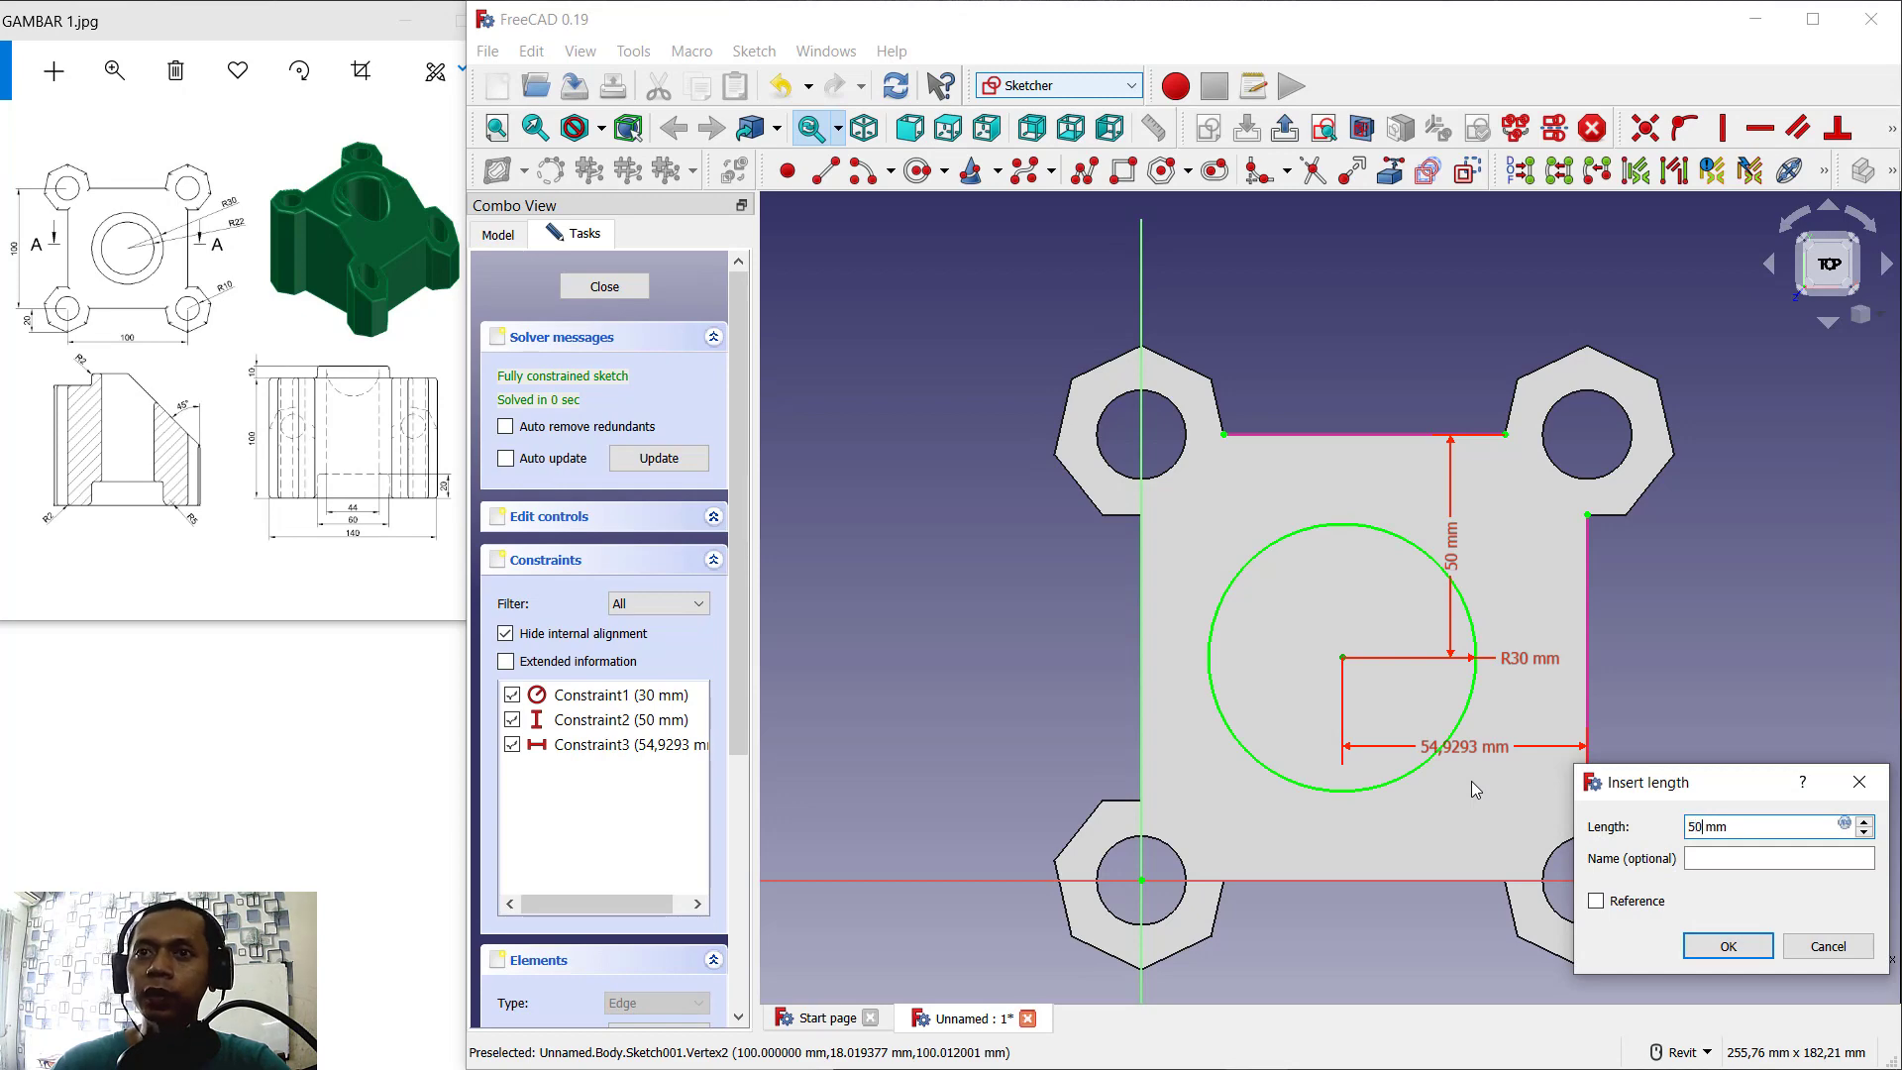
key(Return)
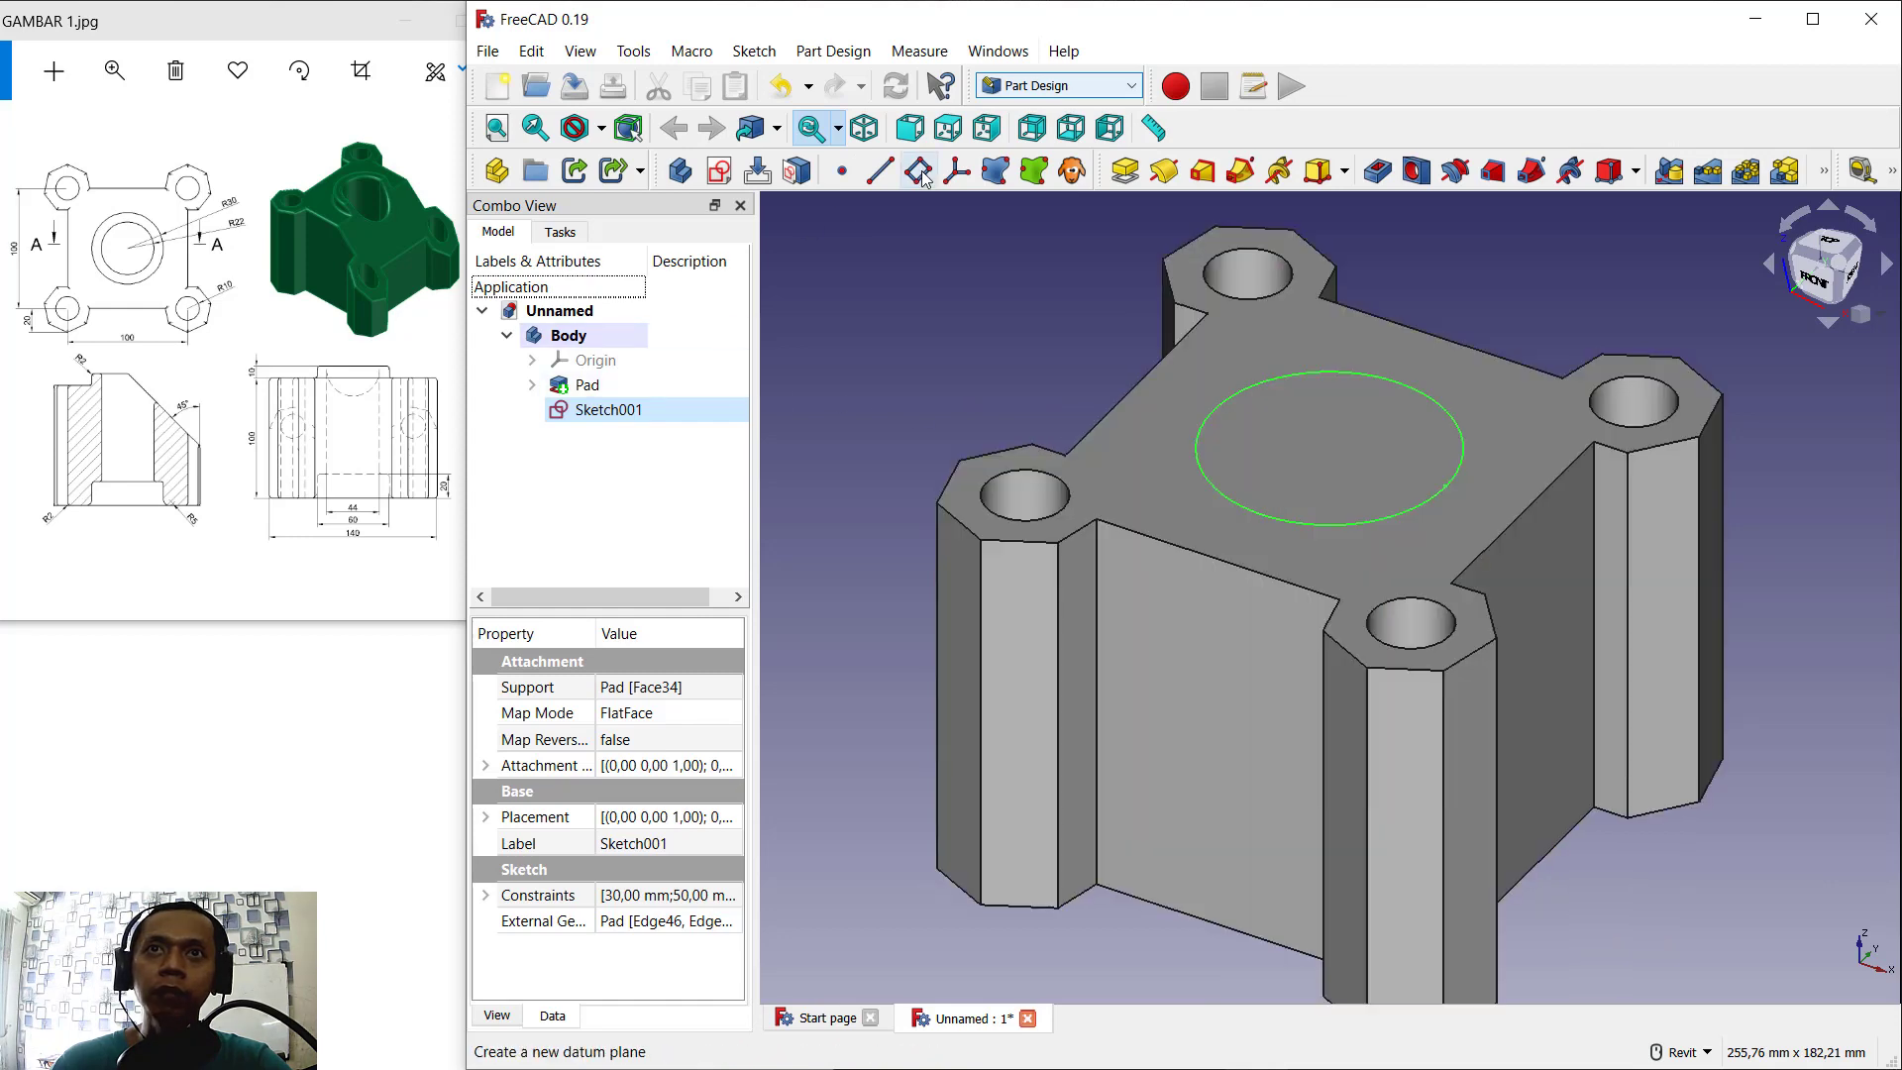
Step: Pad the 30 mm radius circle by 10 mm to form a round boss
click(1127, 174)
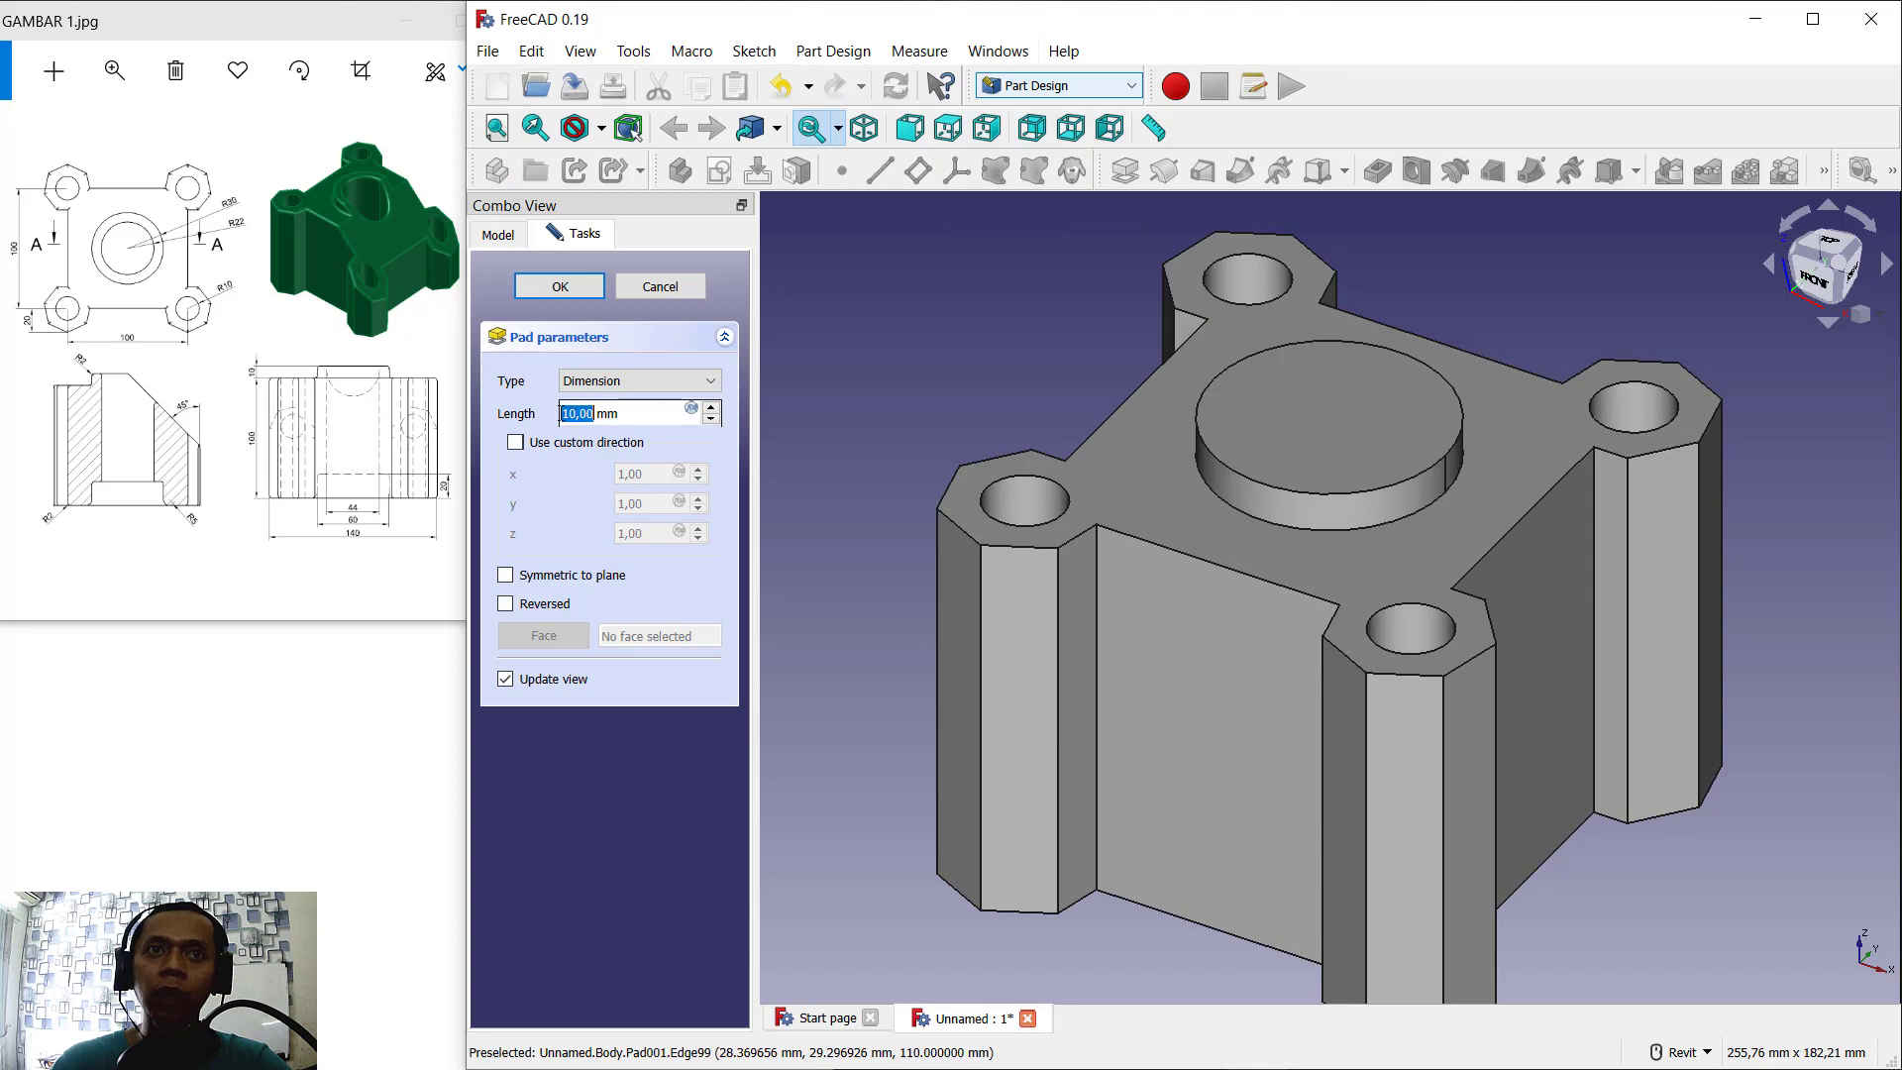
click(560, 287)
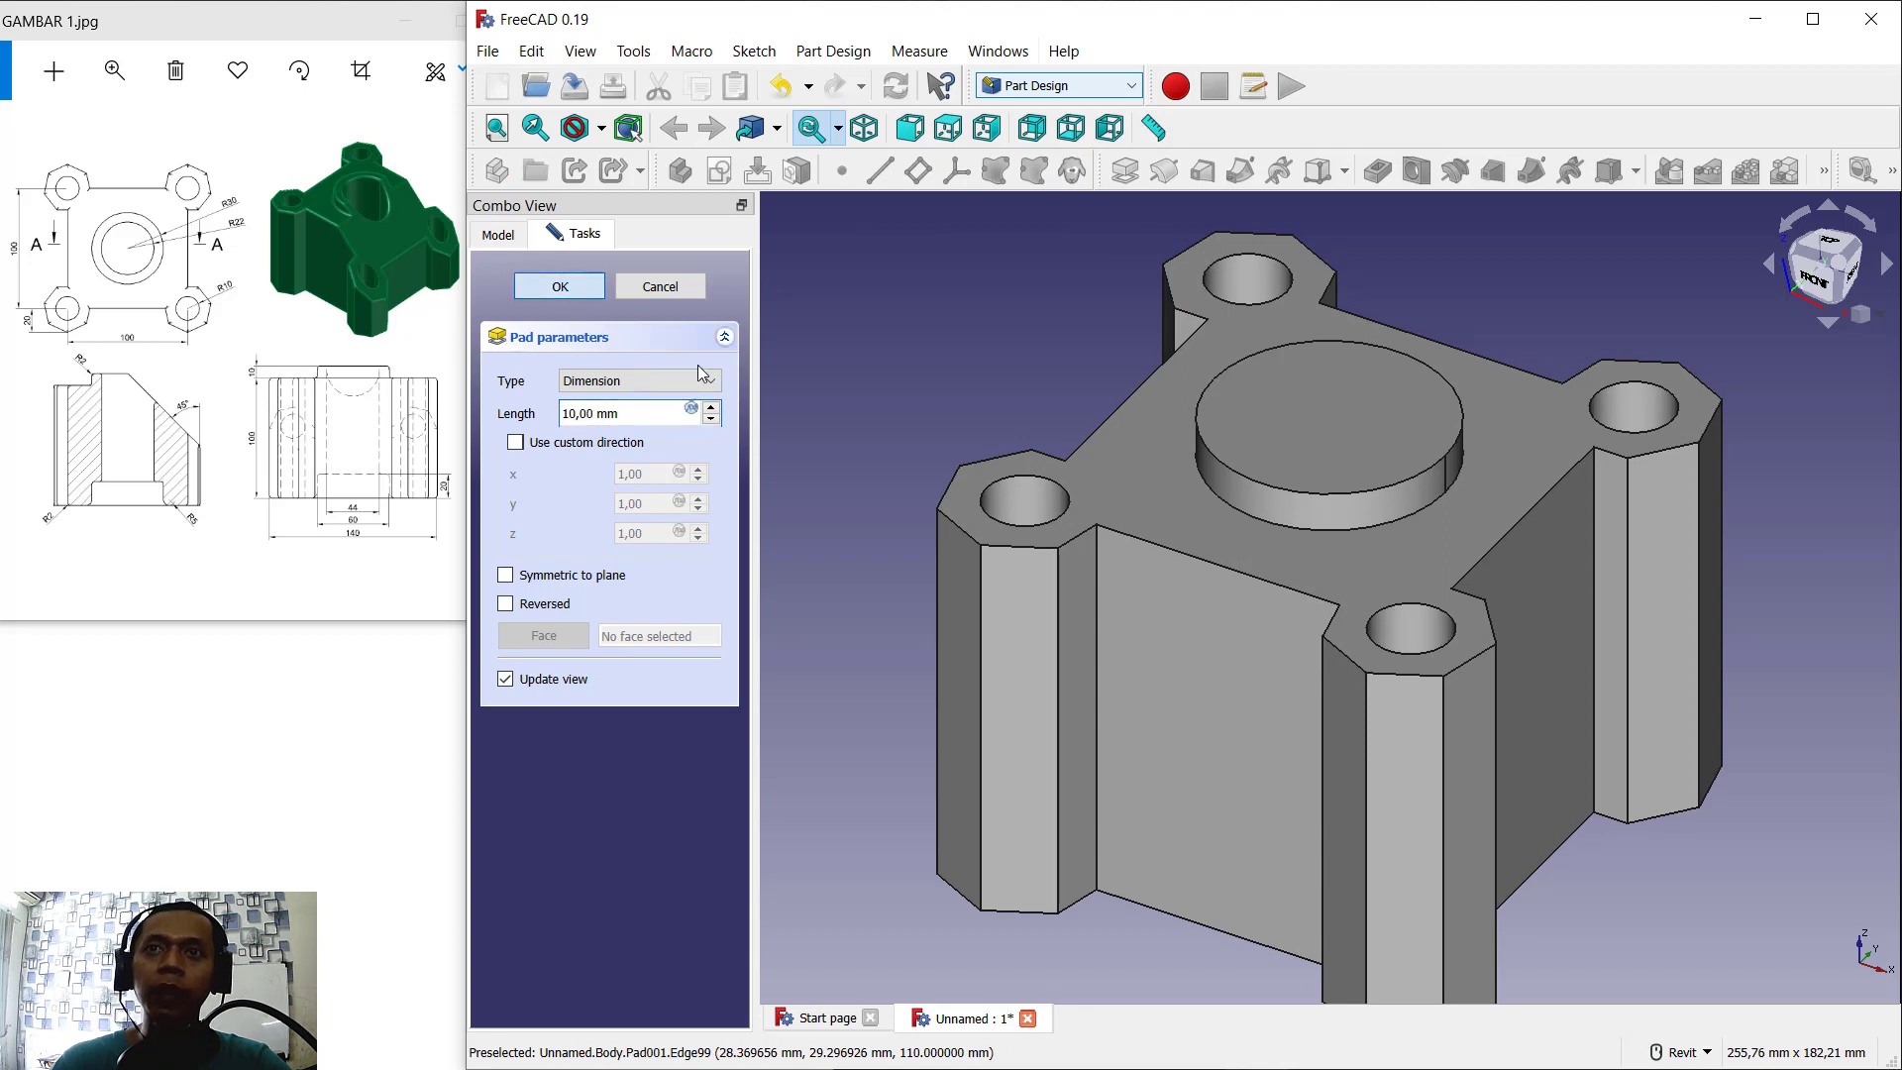
Step: Start a sketch on the round boss's top face and link its circular edge as external geometry
click(1380, 429)
click(719, 170)
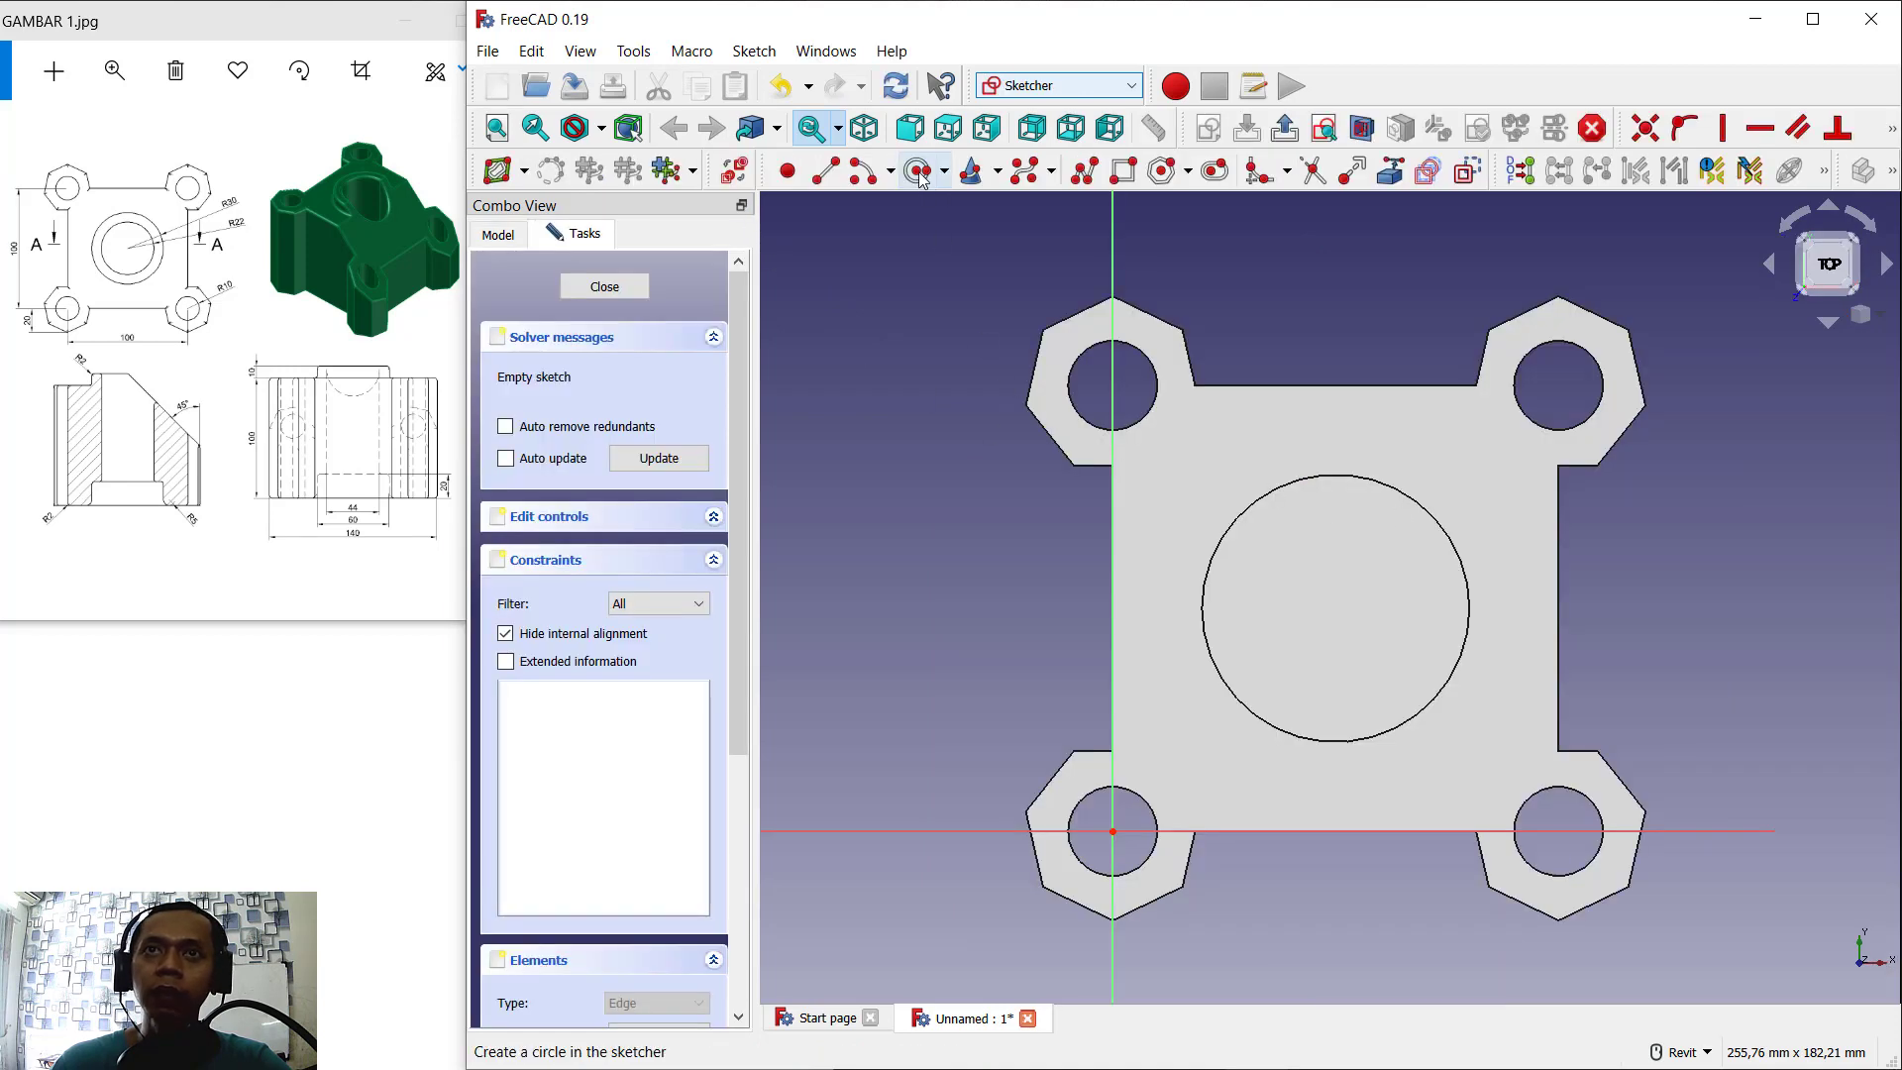
click(1395, 171)
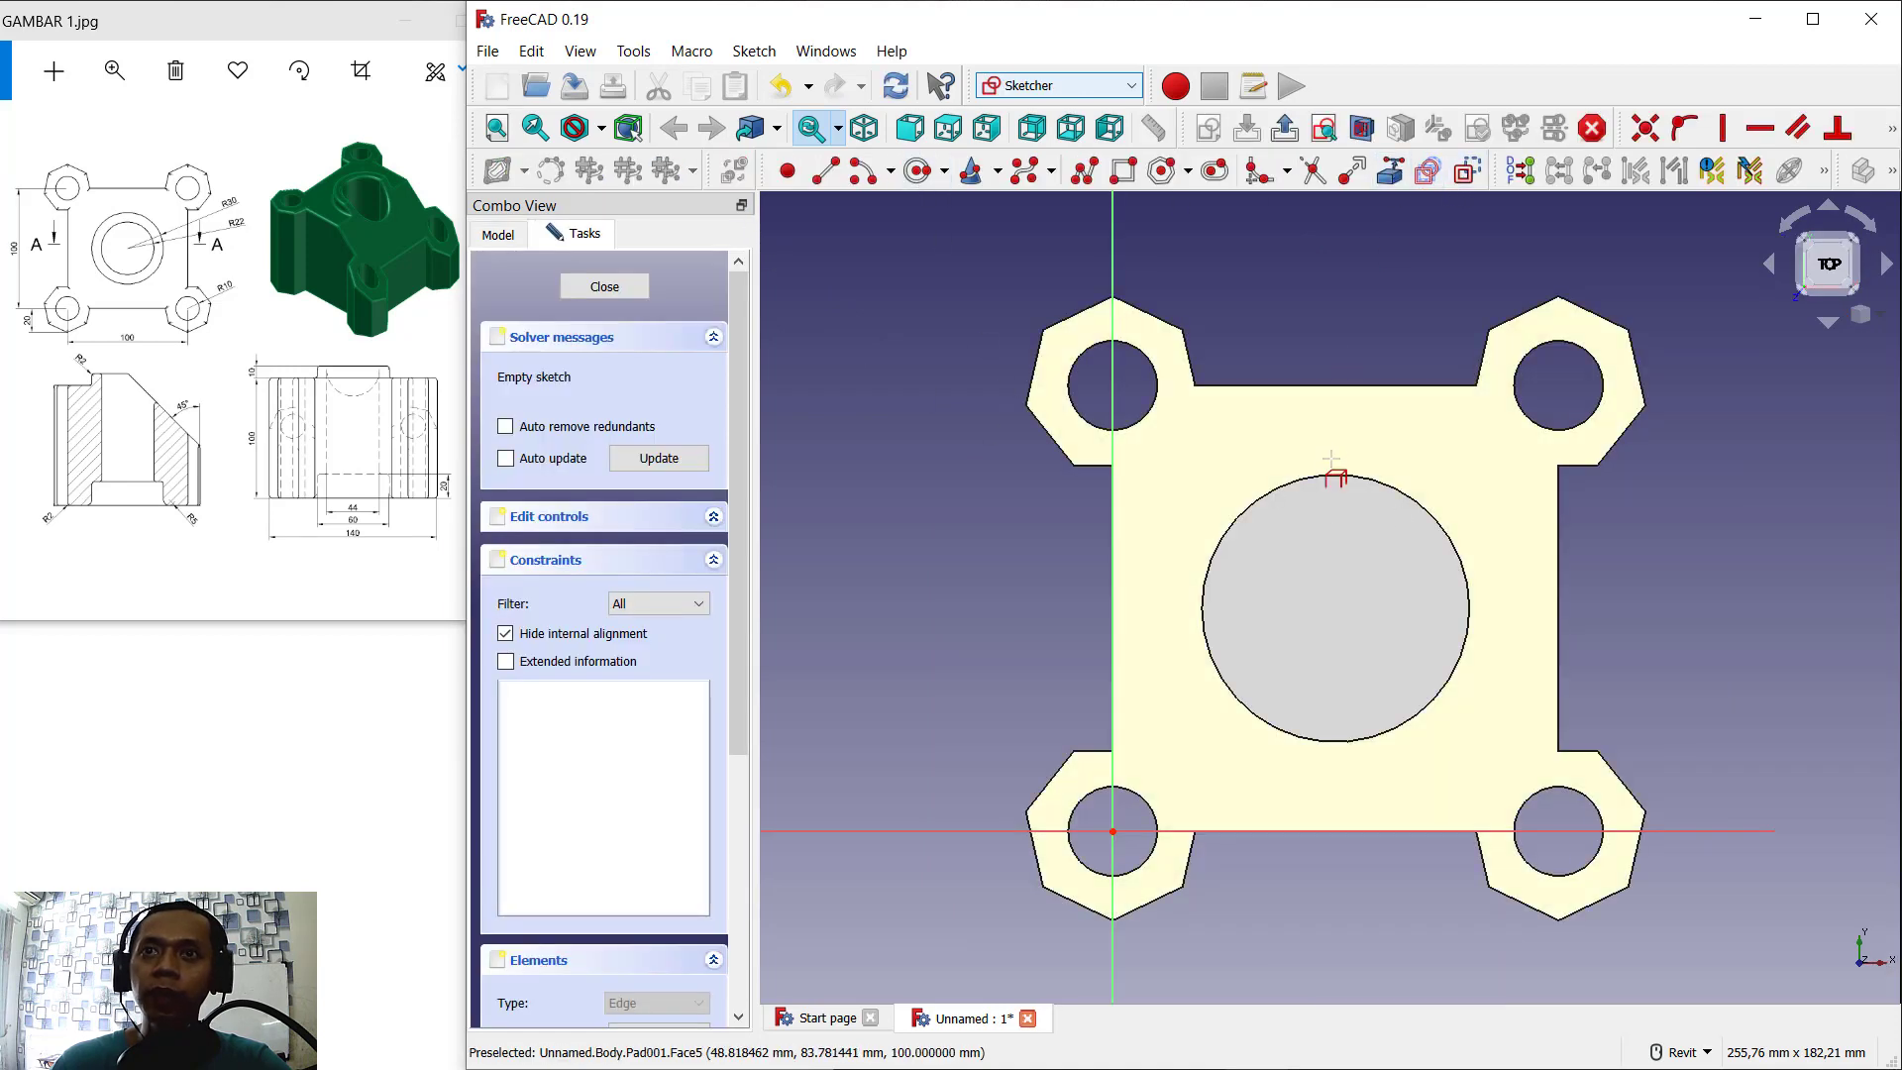
click(1334, 475)
Step: Draw a circle with a radius of about 18 mm centred on the round boss's centre point
click(918, 172)
click(1335, 610)
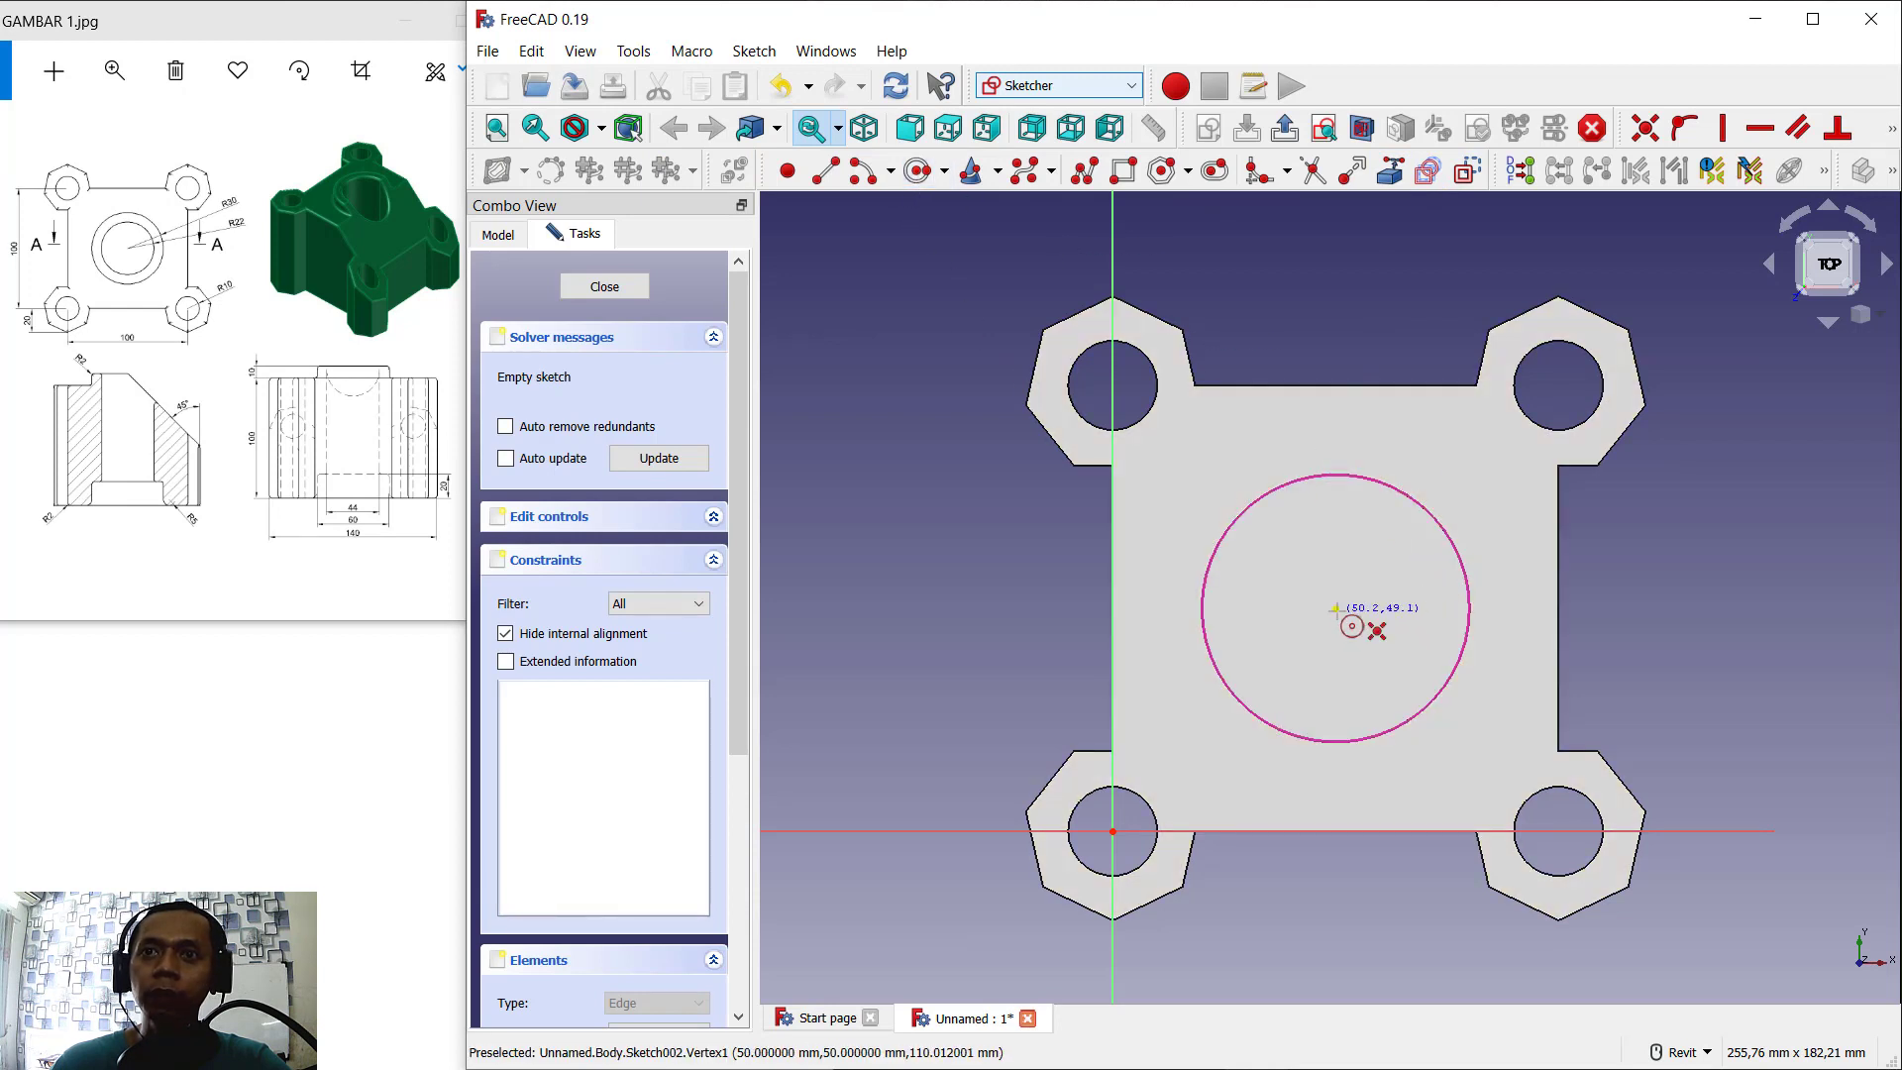
click(1388, 544)
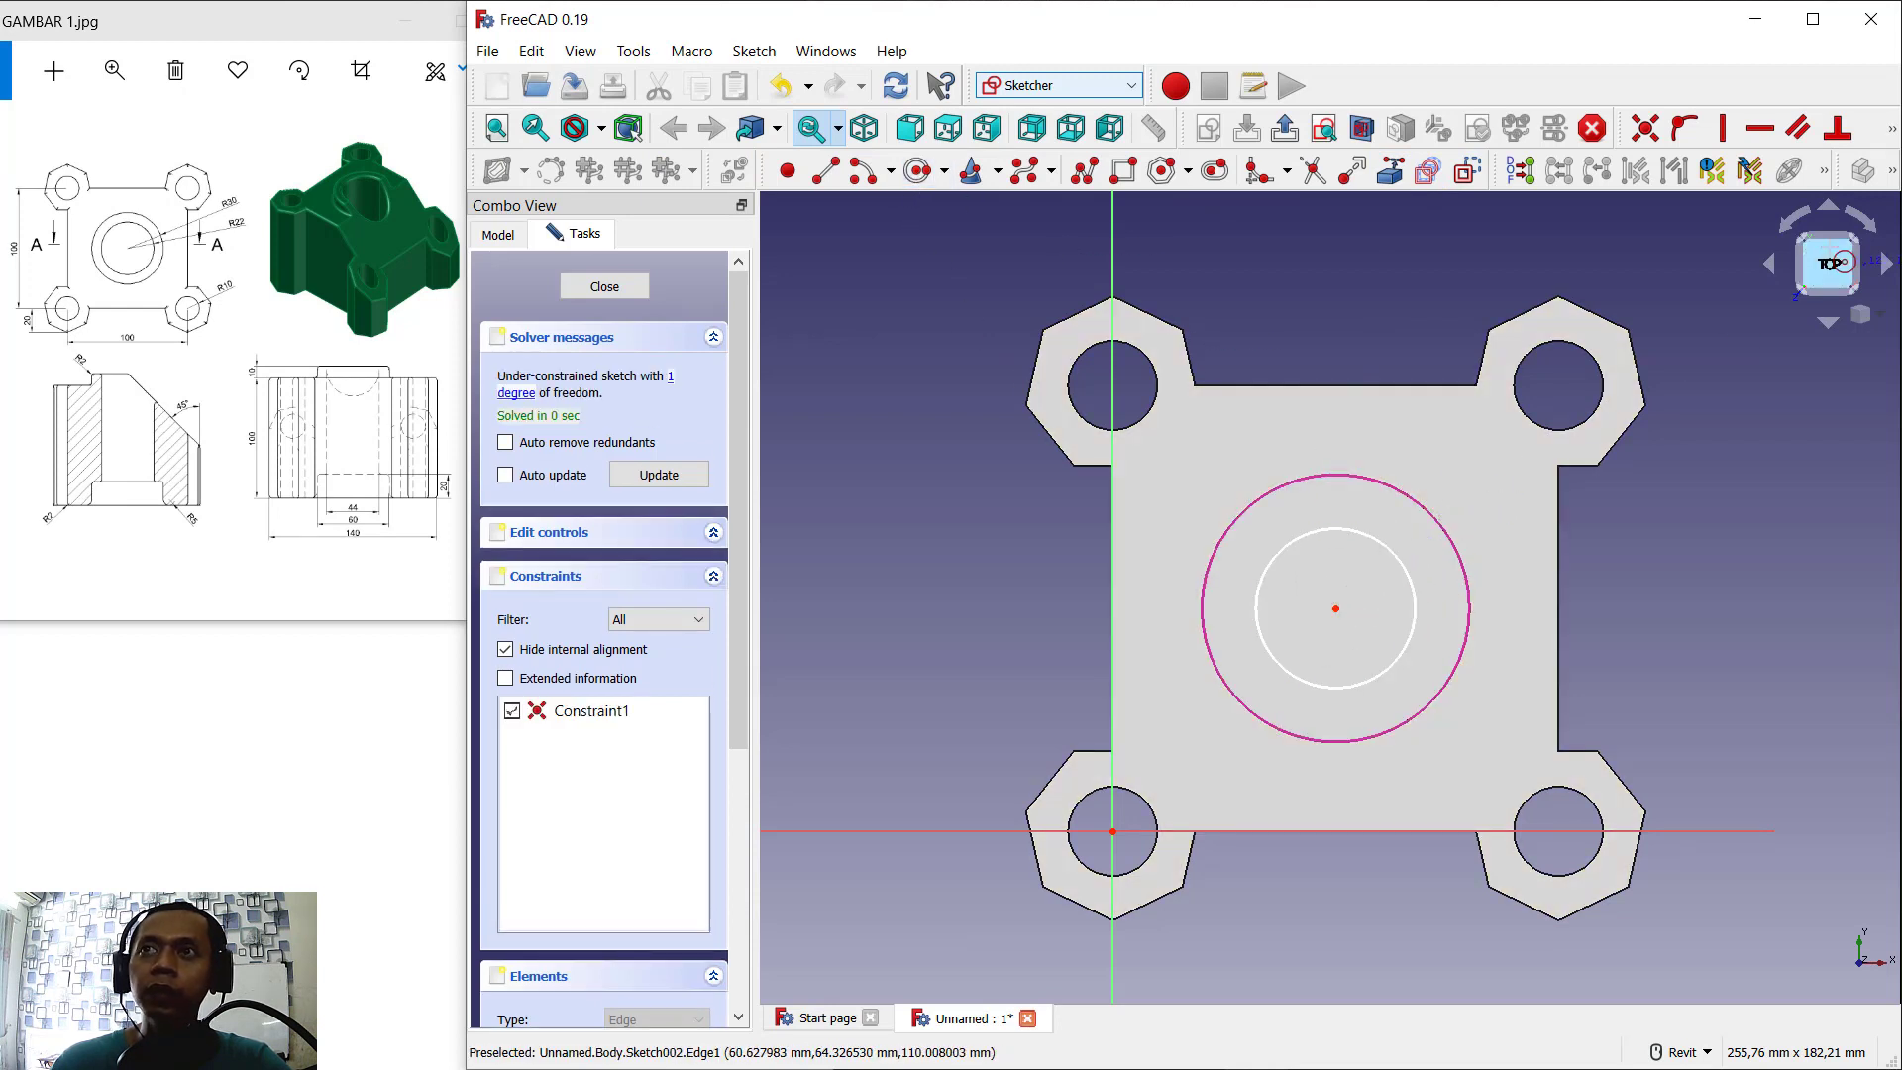
Step: Constrain the bore circle's radius to 22 mm and finish the sketch
click(1894, 130)
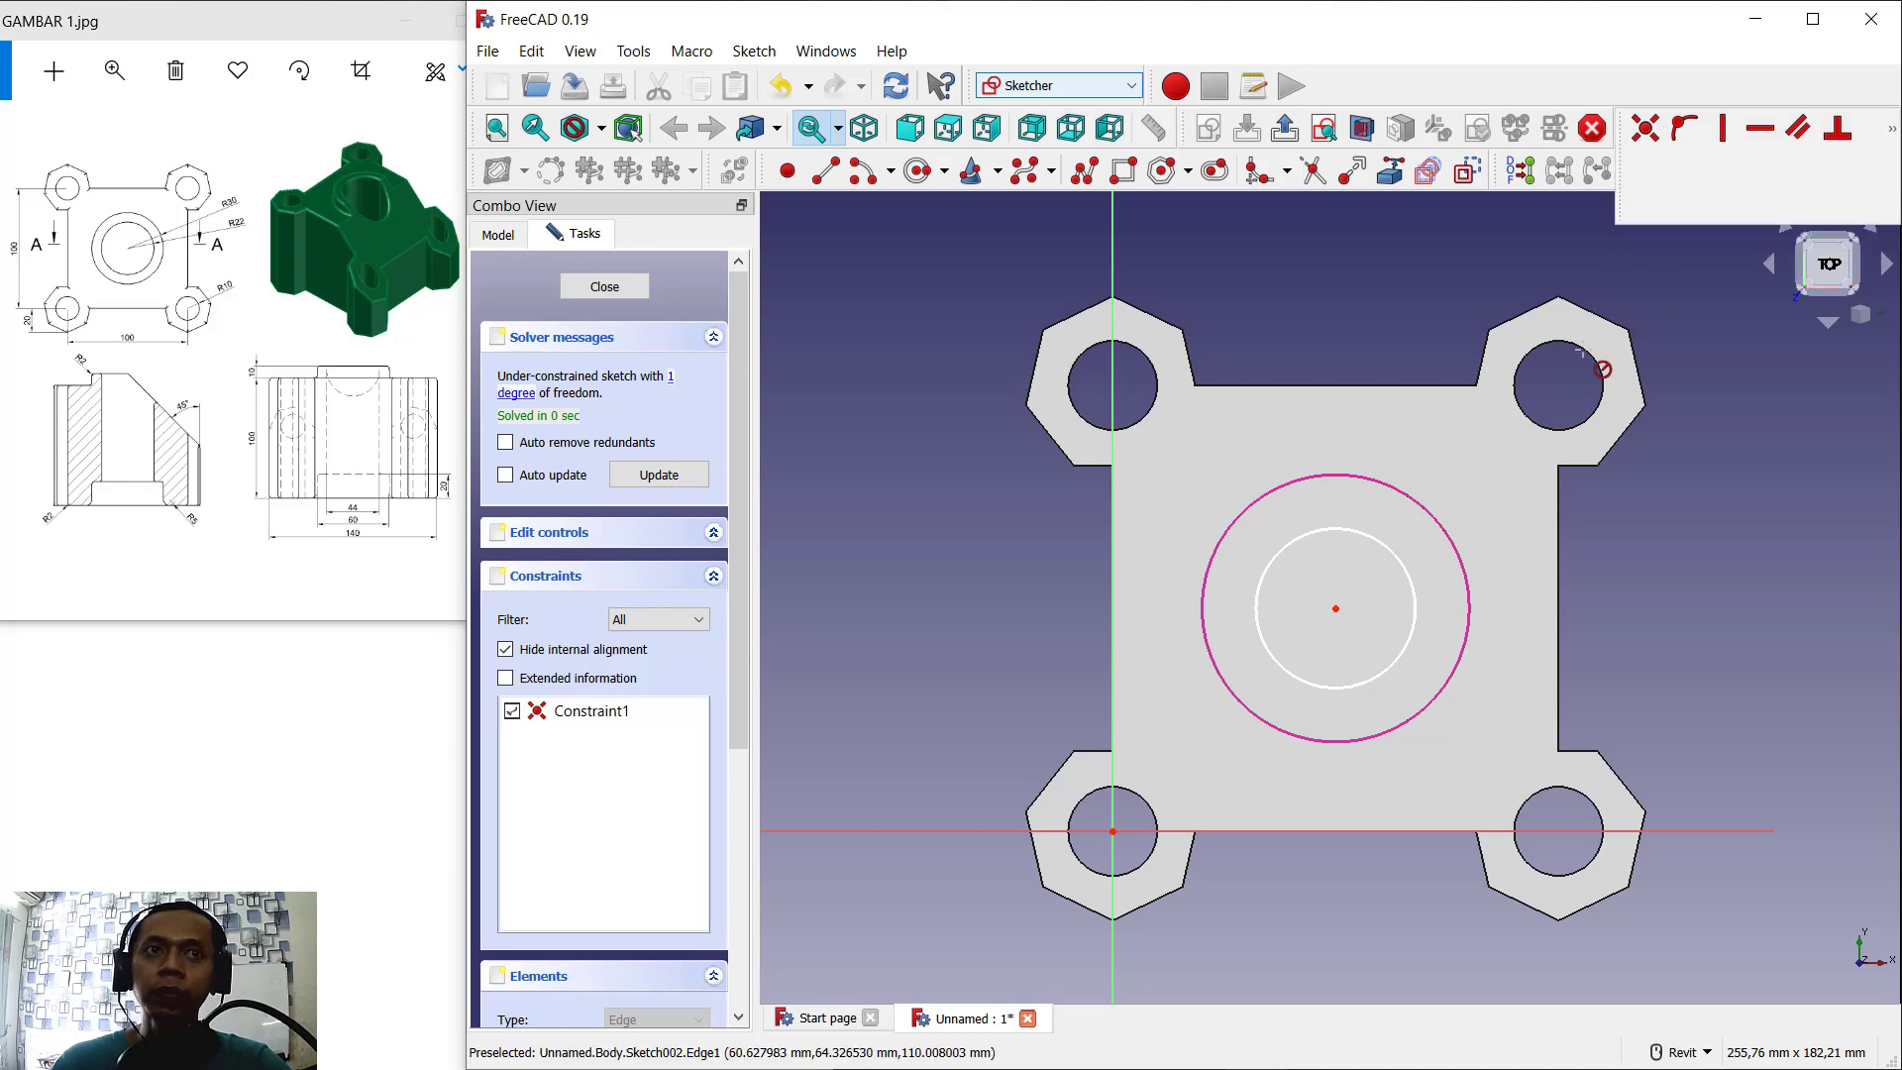
click(1398, 560)
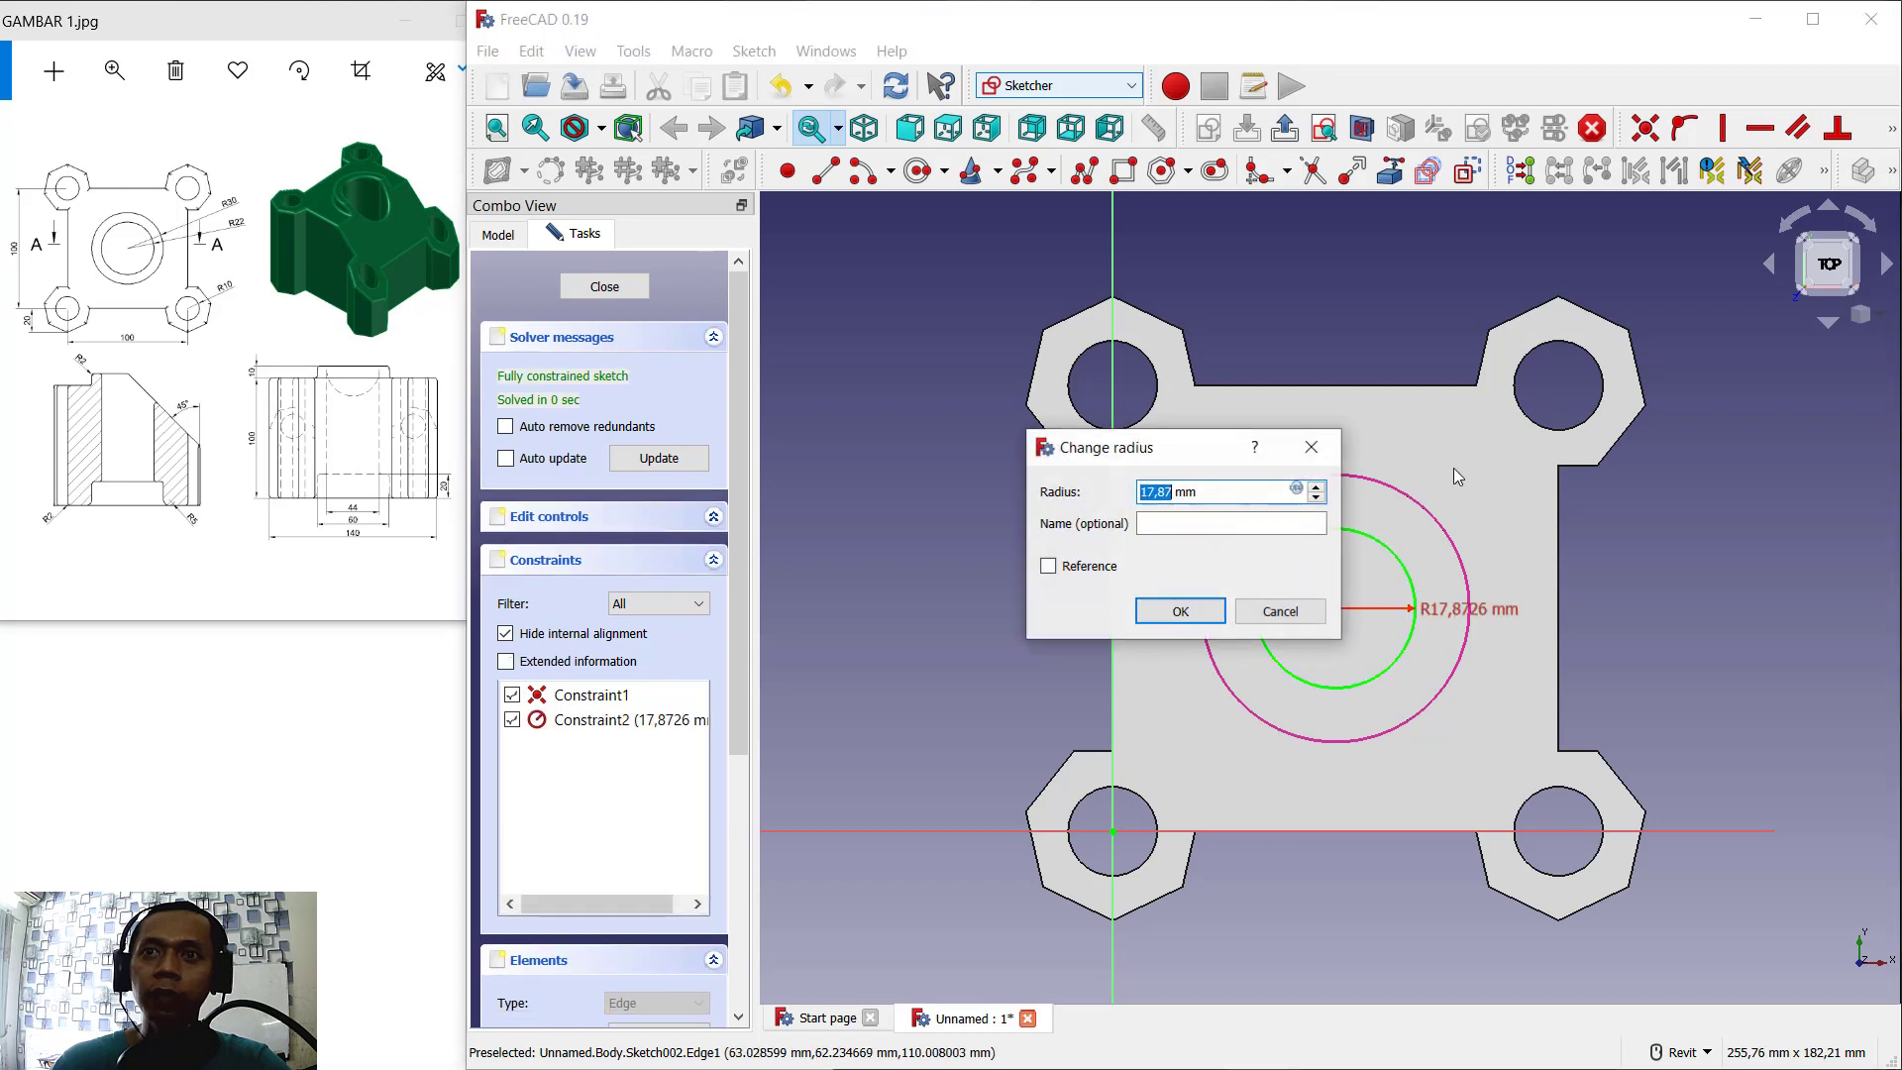
text(22)
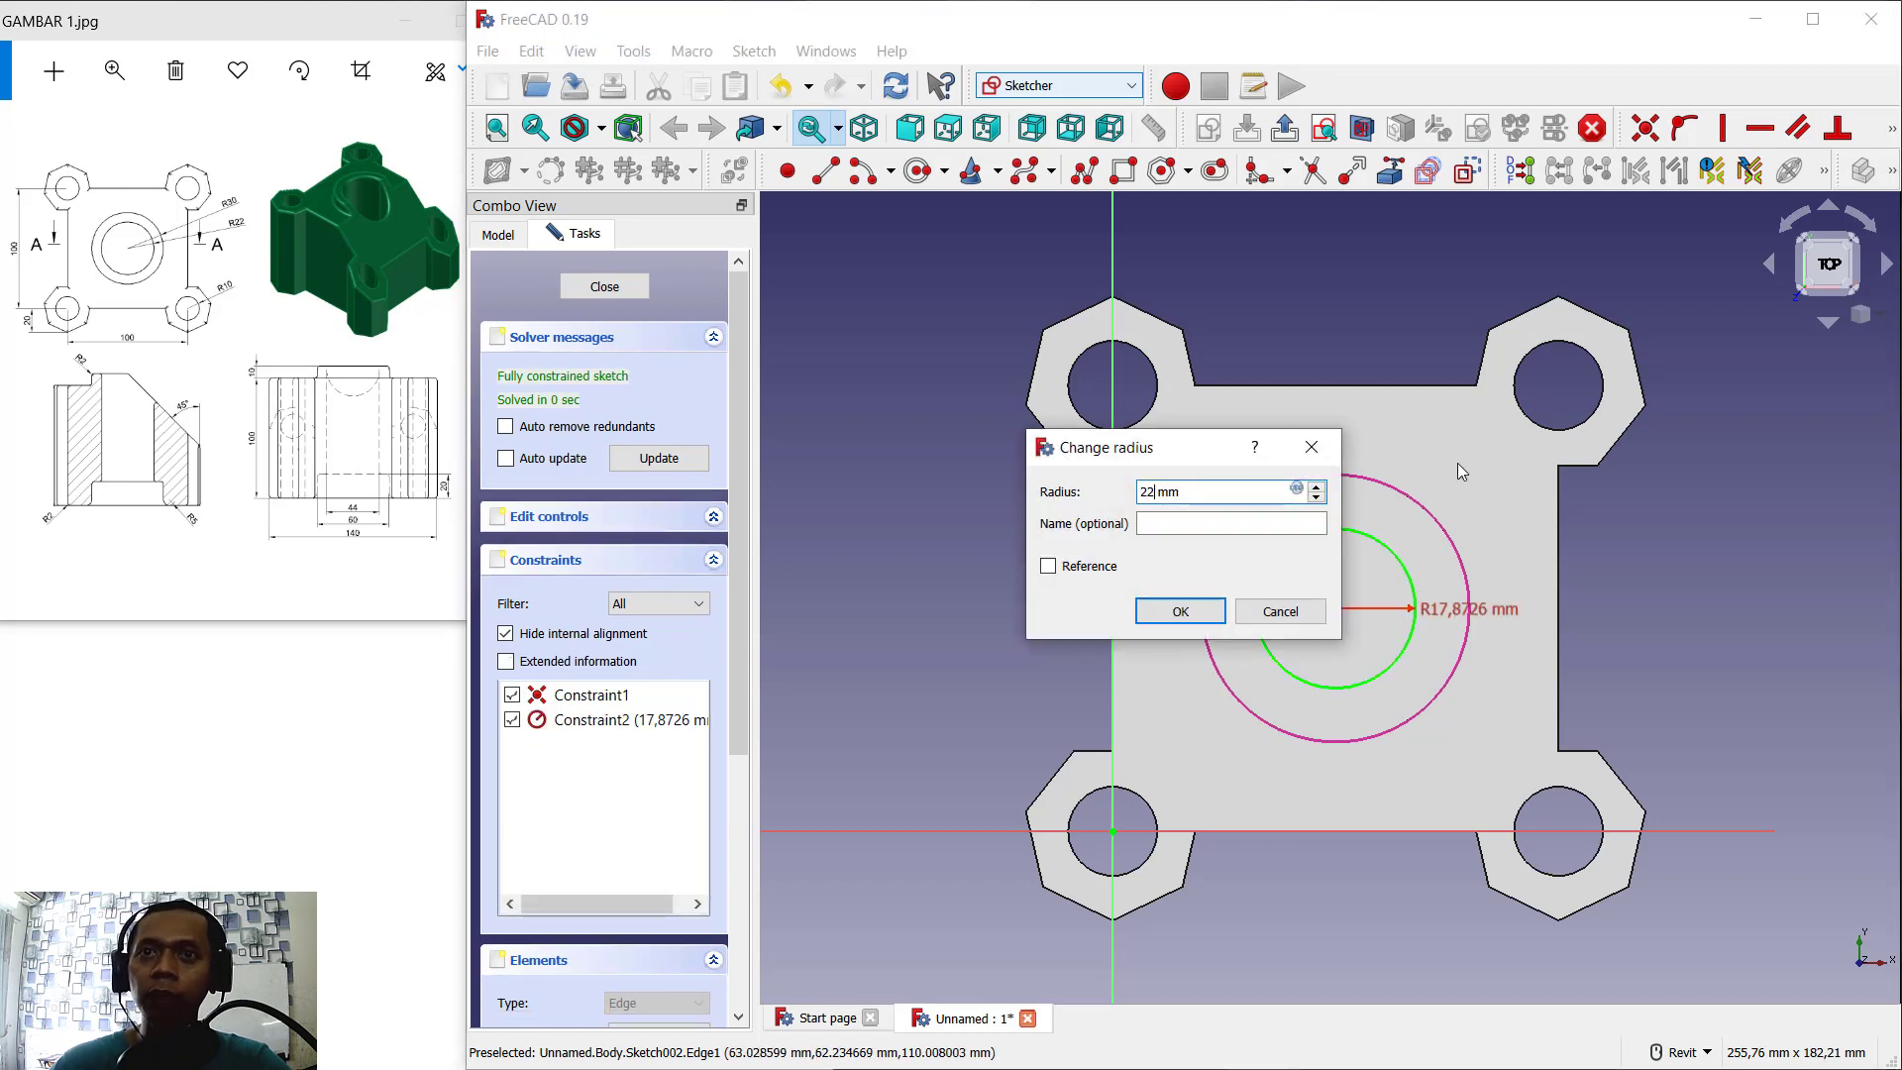
key(Return)
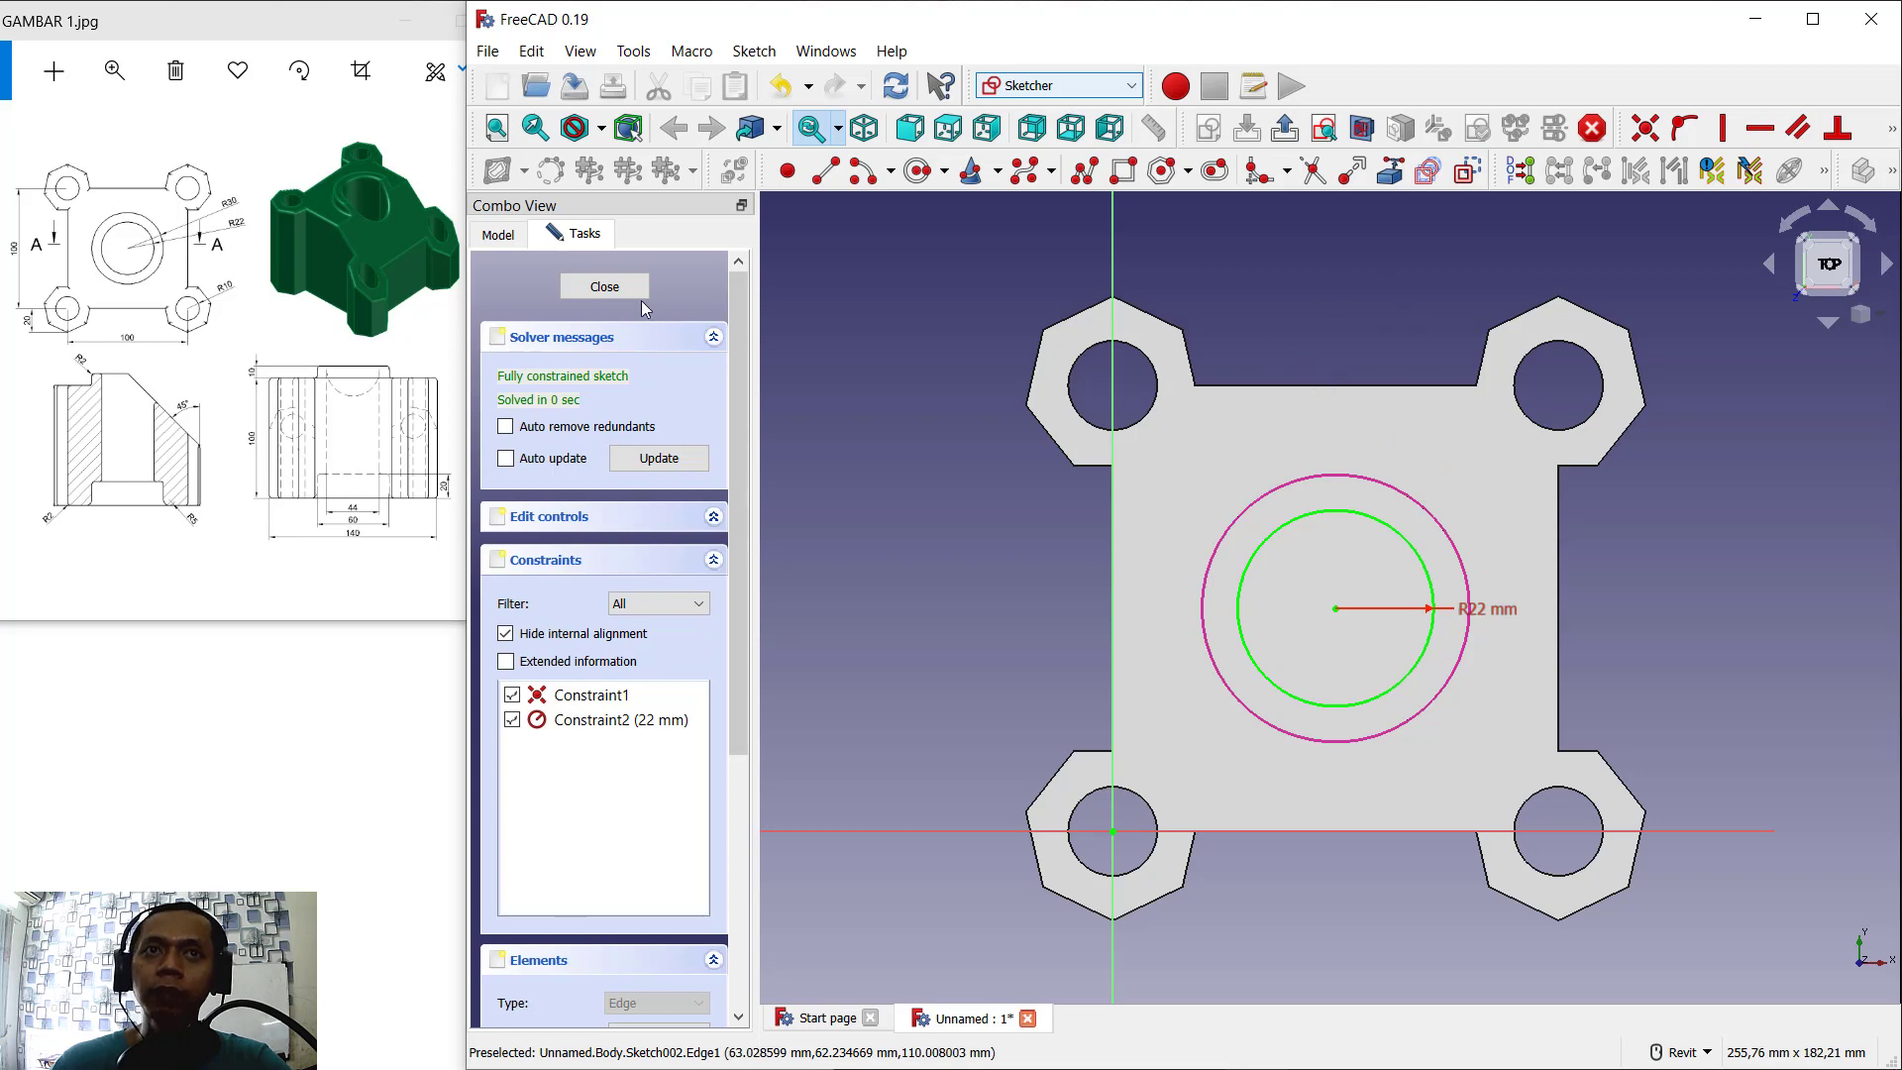
click(604, 286)
Step: Pocket the 22 mm radius circle to a depth of 120 mm to cut the central bore
scroll(1458, 448, down, 3)
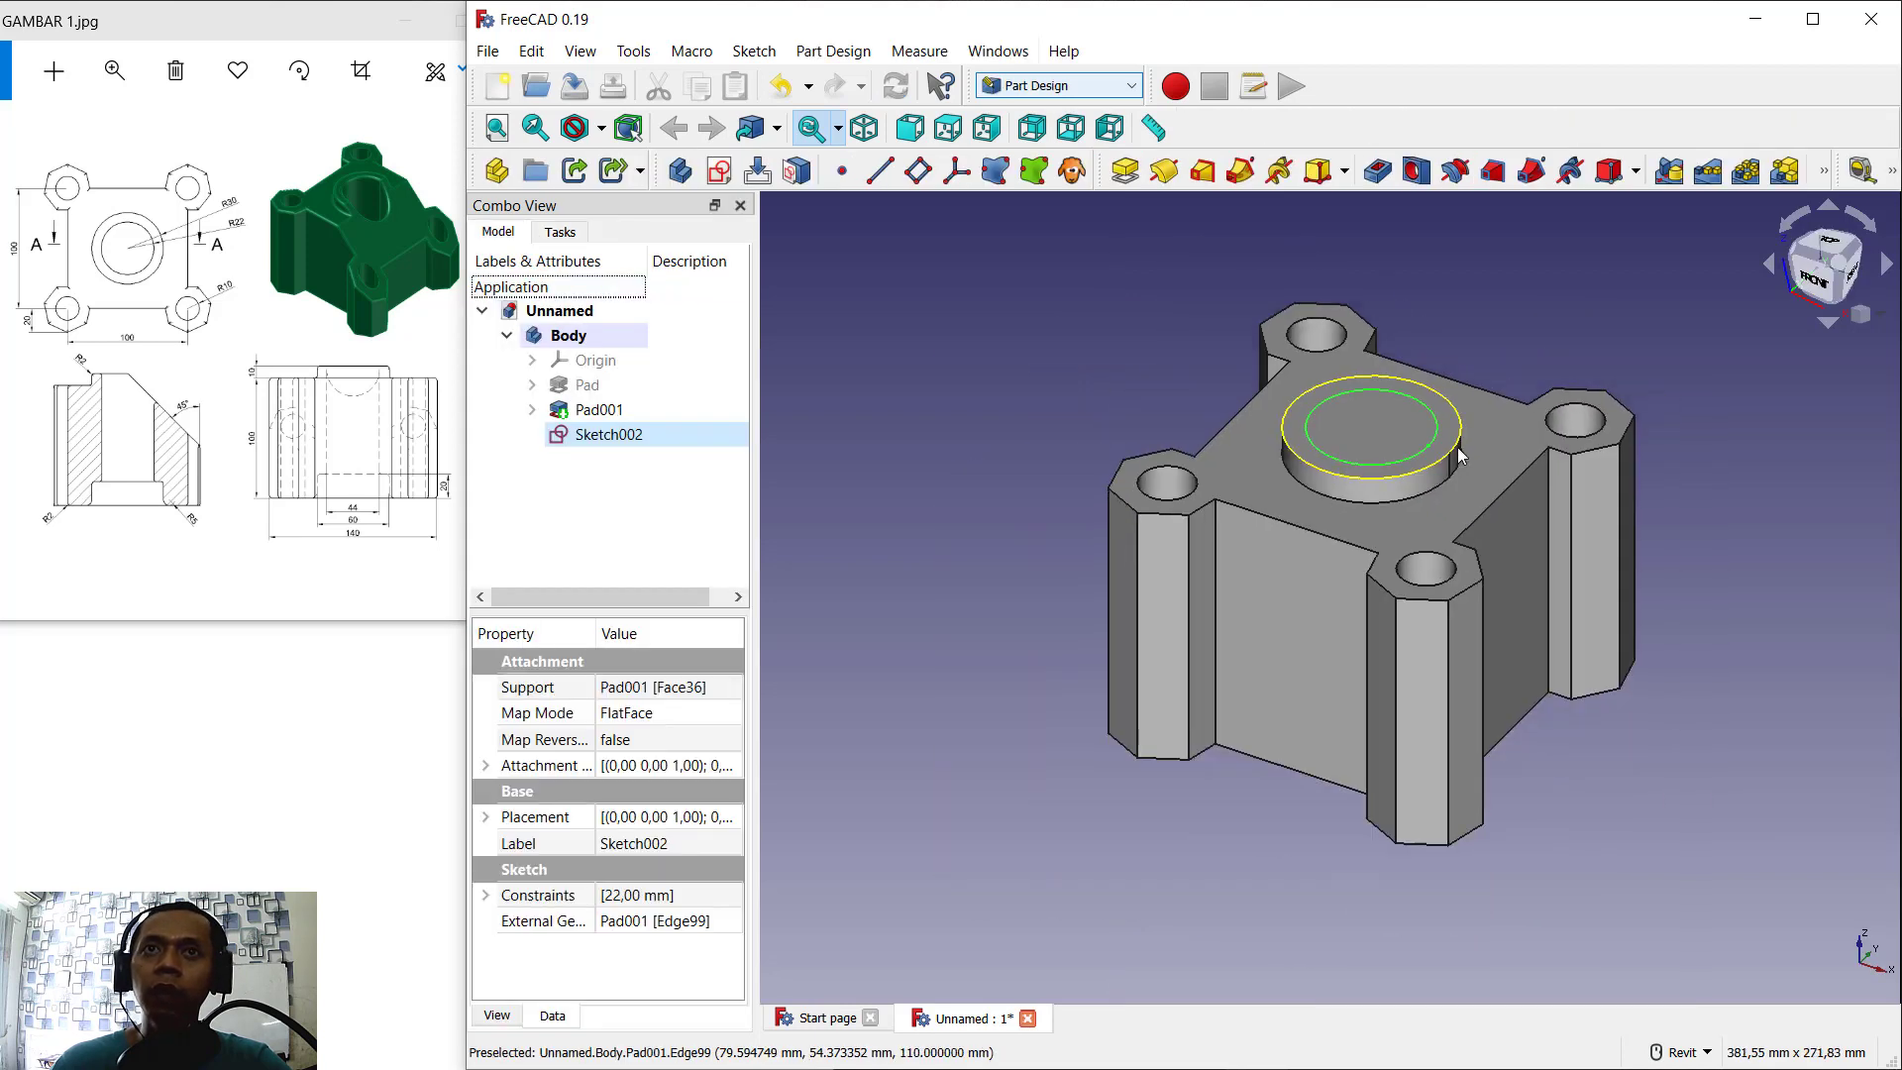
click(1378, 175)
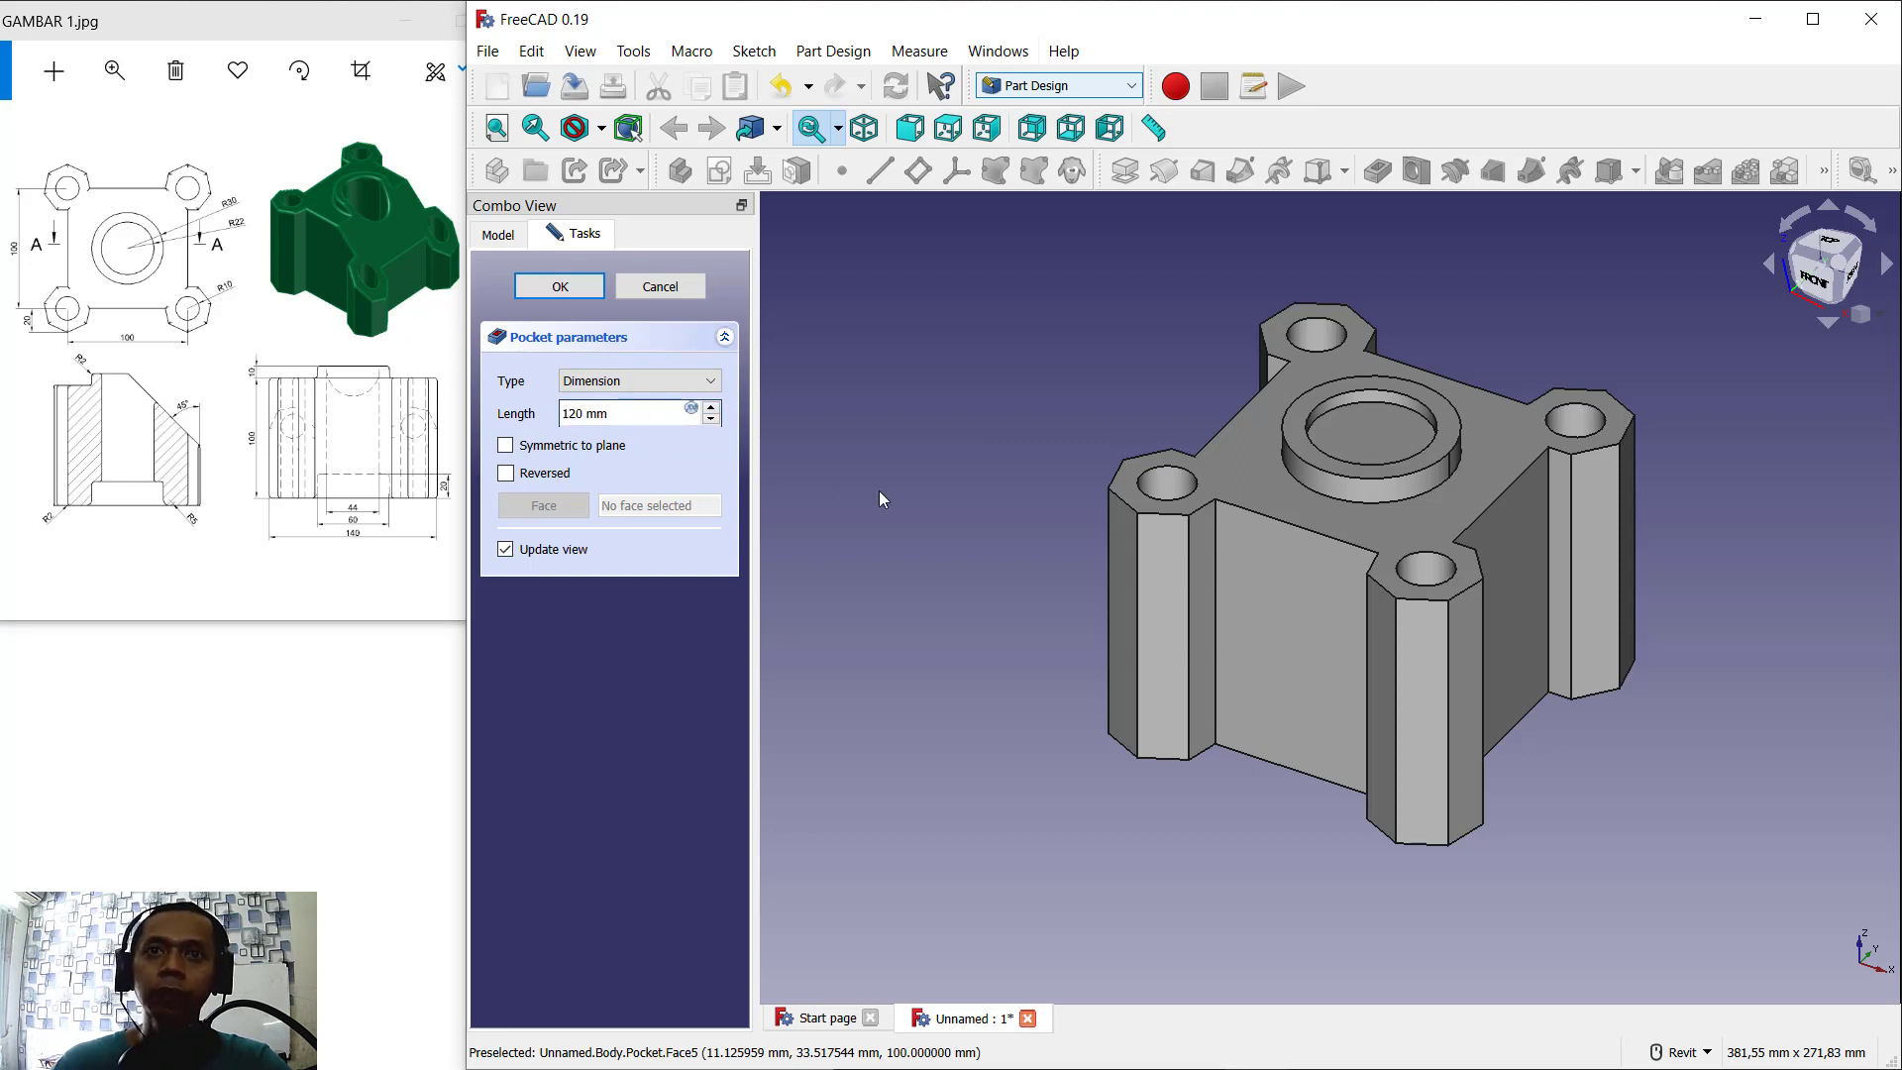
shift+middle_drag(1296, 799, 1274, 871)
click(588, 290)
Step: Start a sketch on the block's bottom face and link the bore's circular edge as external geometry
shift+middle_drag(1691, 812, 1516, 680)
click(1515, 674)
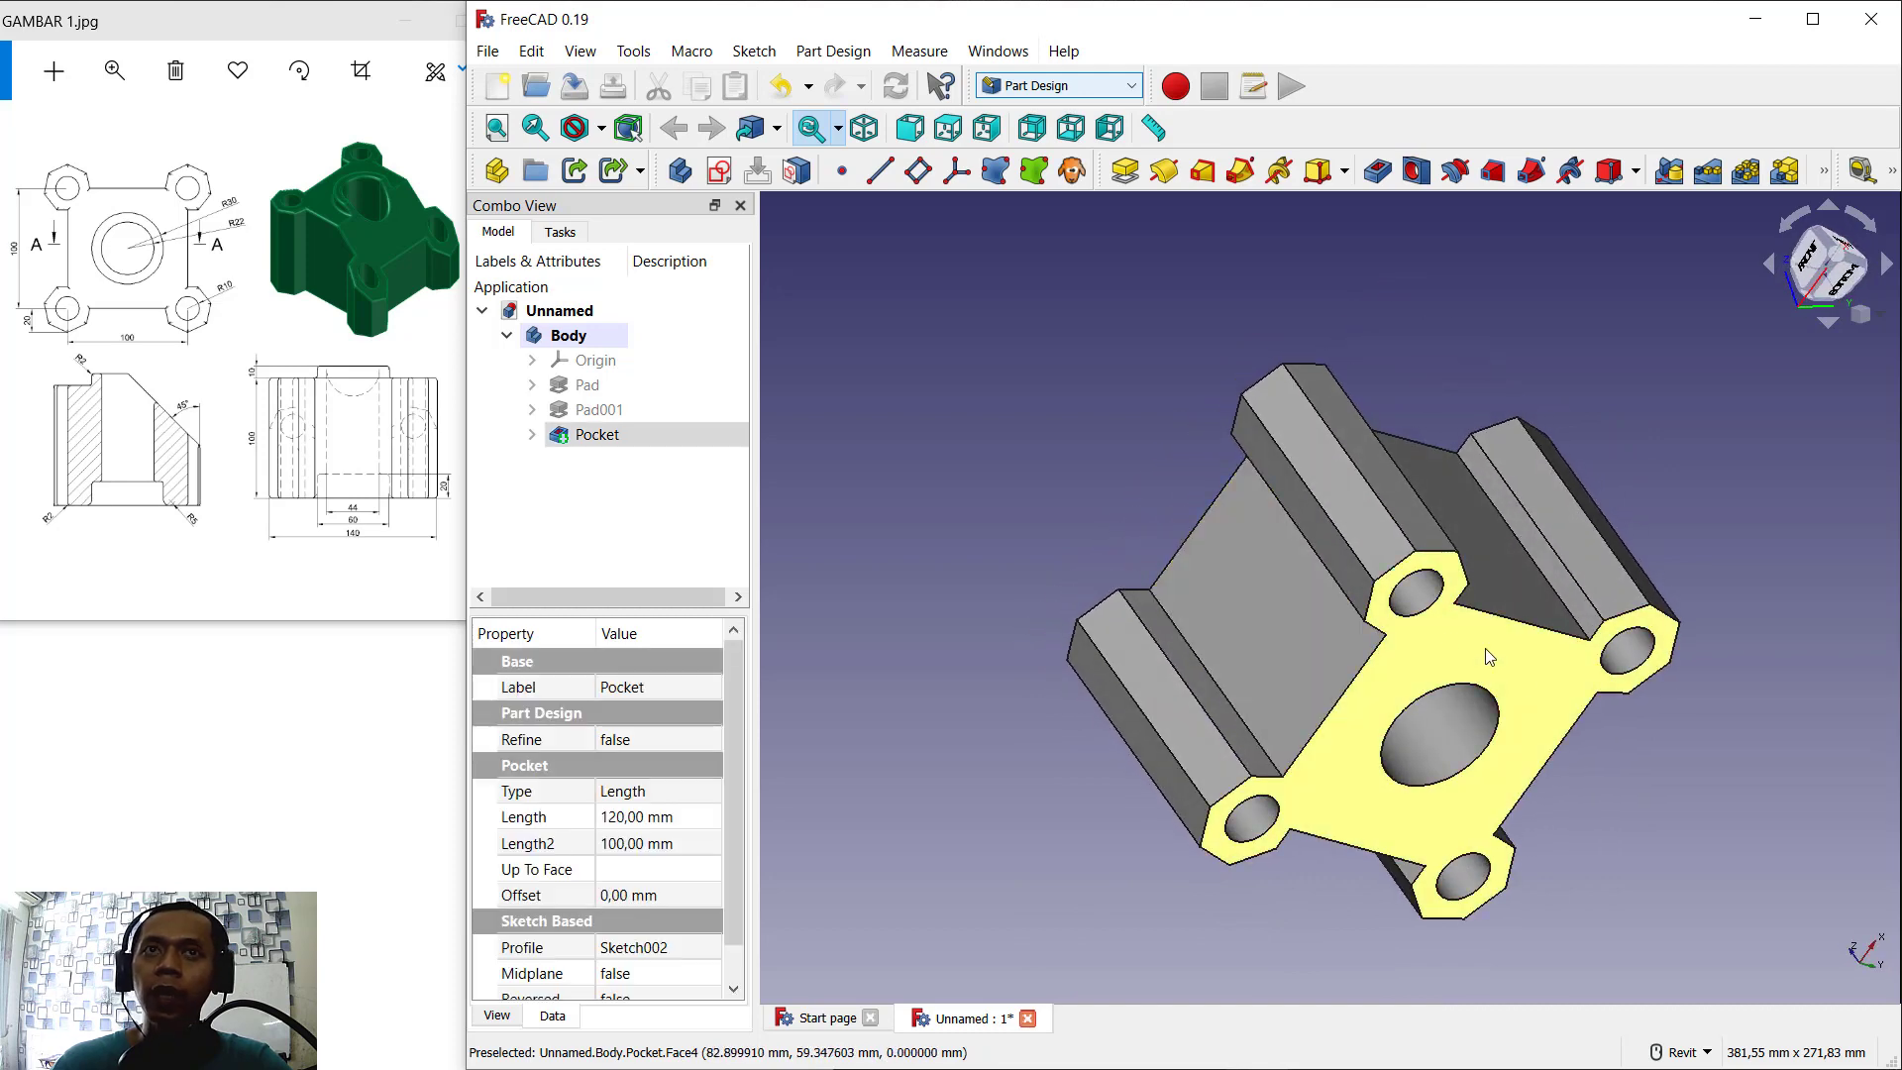
click(720, 170)
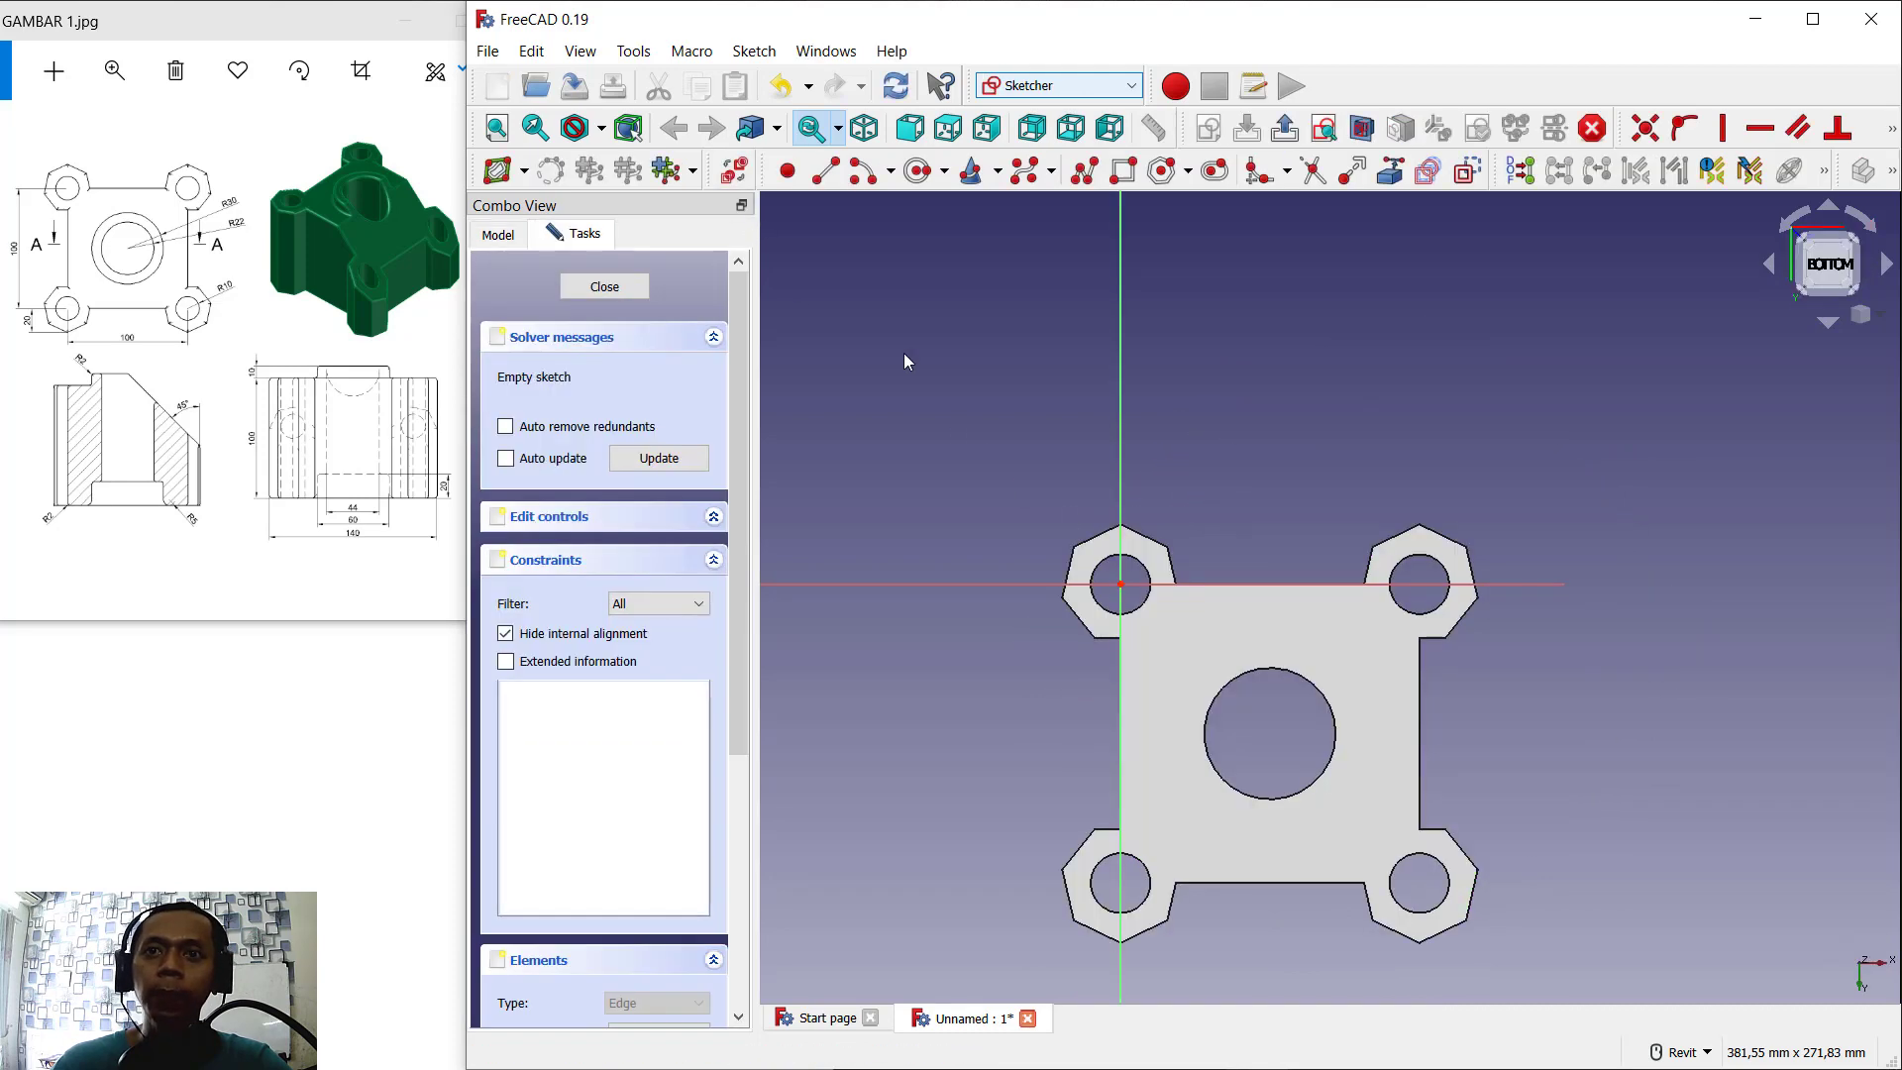
scroll(1288, 639, down, 2)
scroll(1286, 633, up, 5)
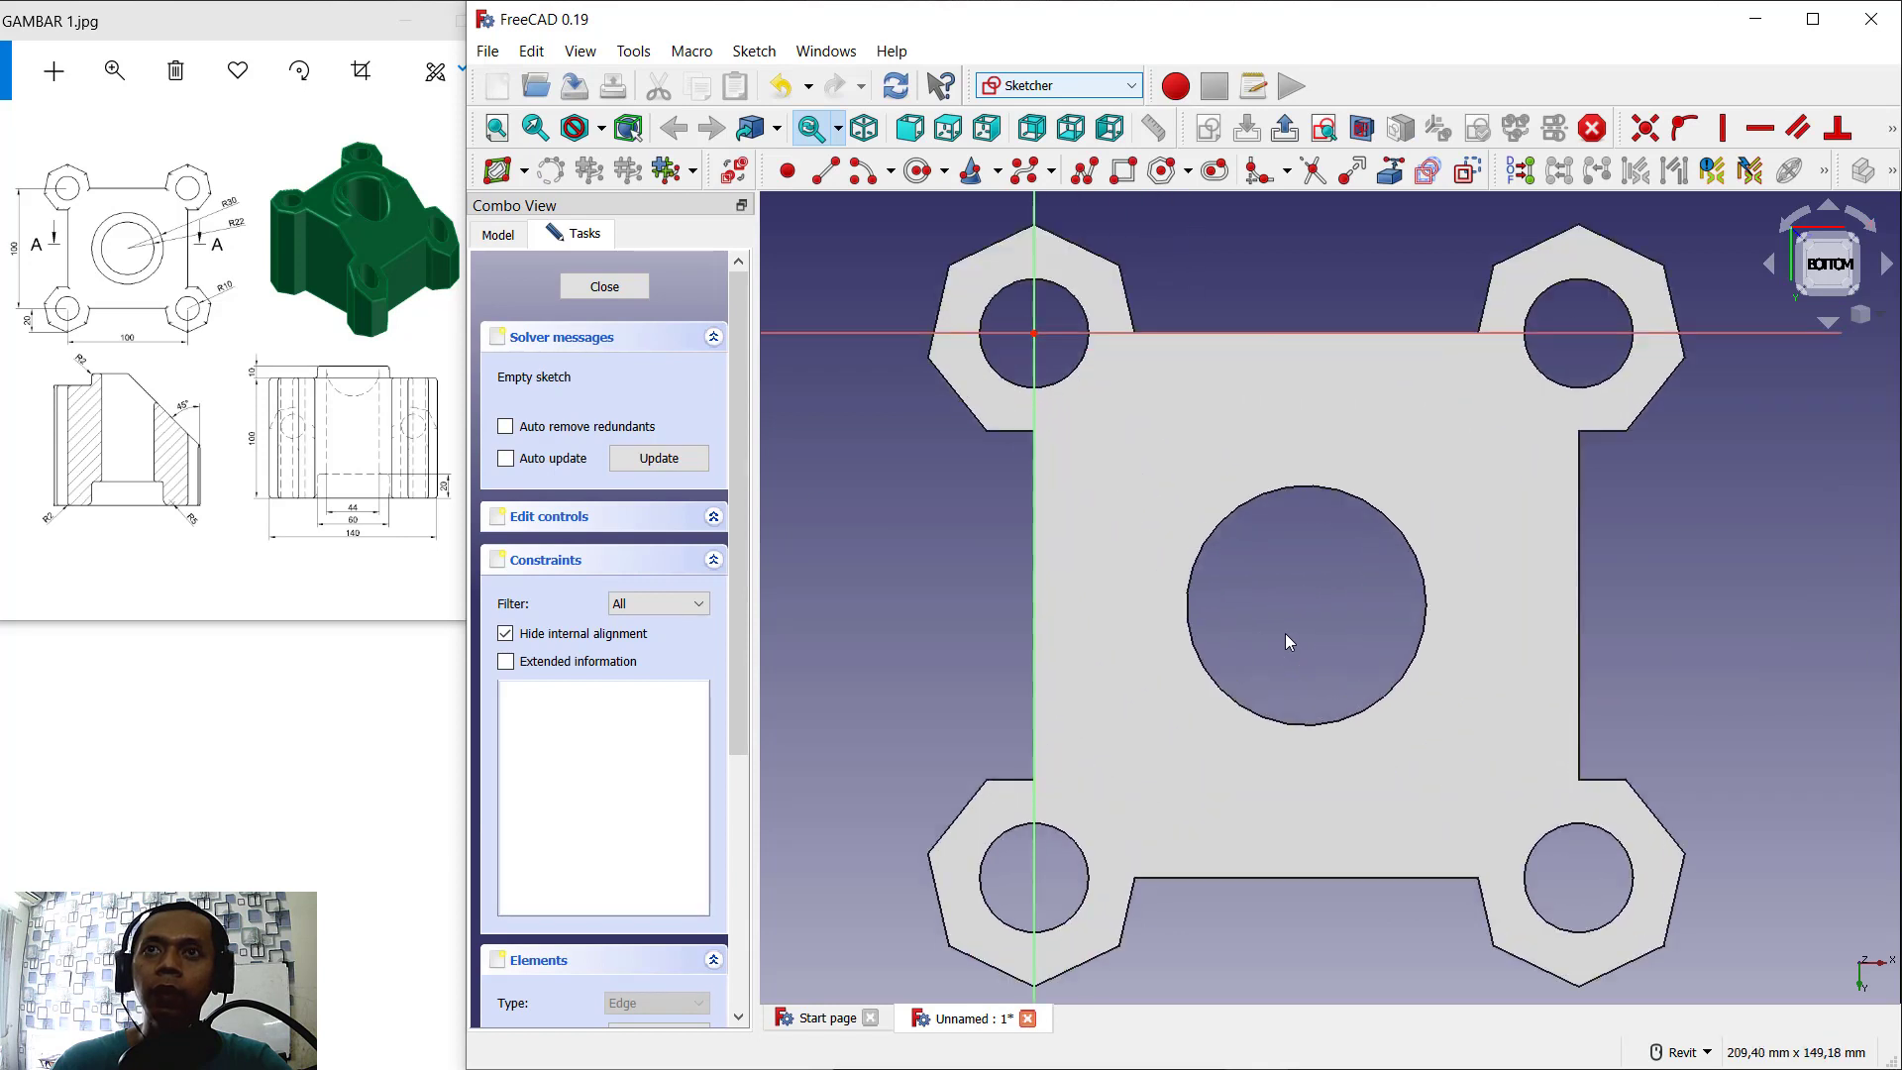
click(1390, 170)
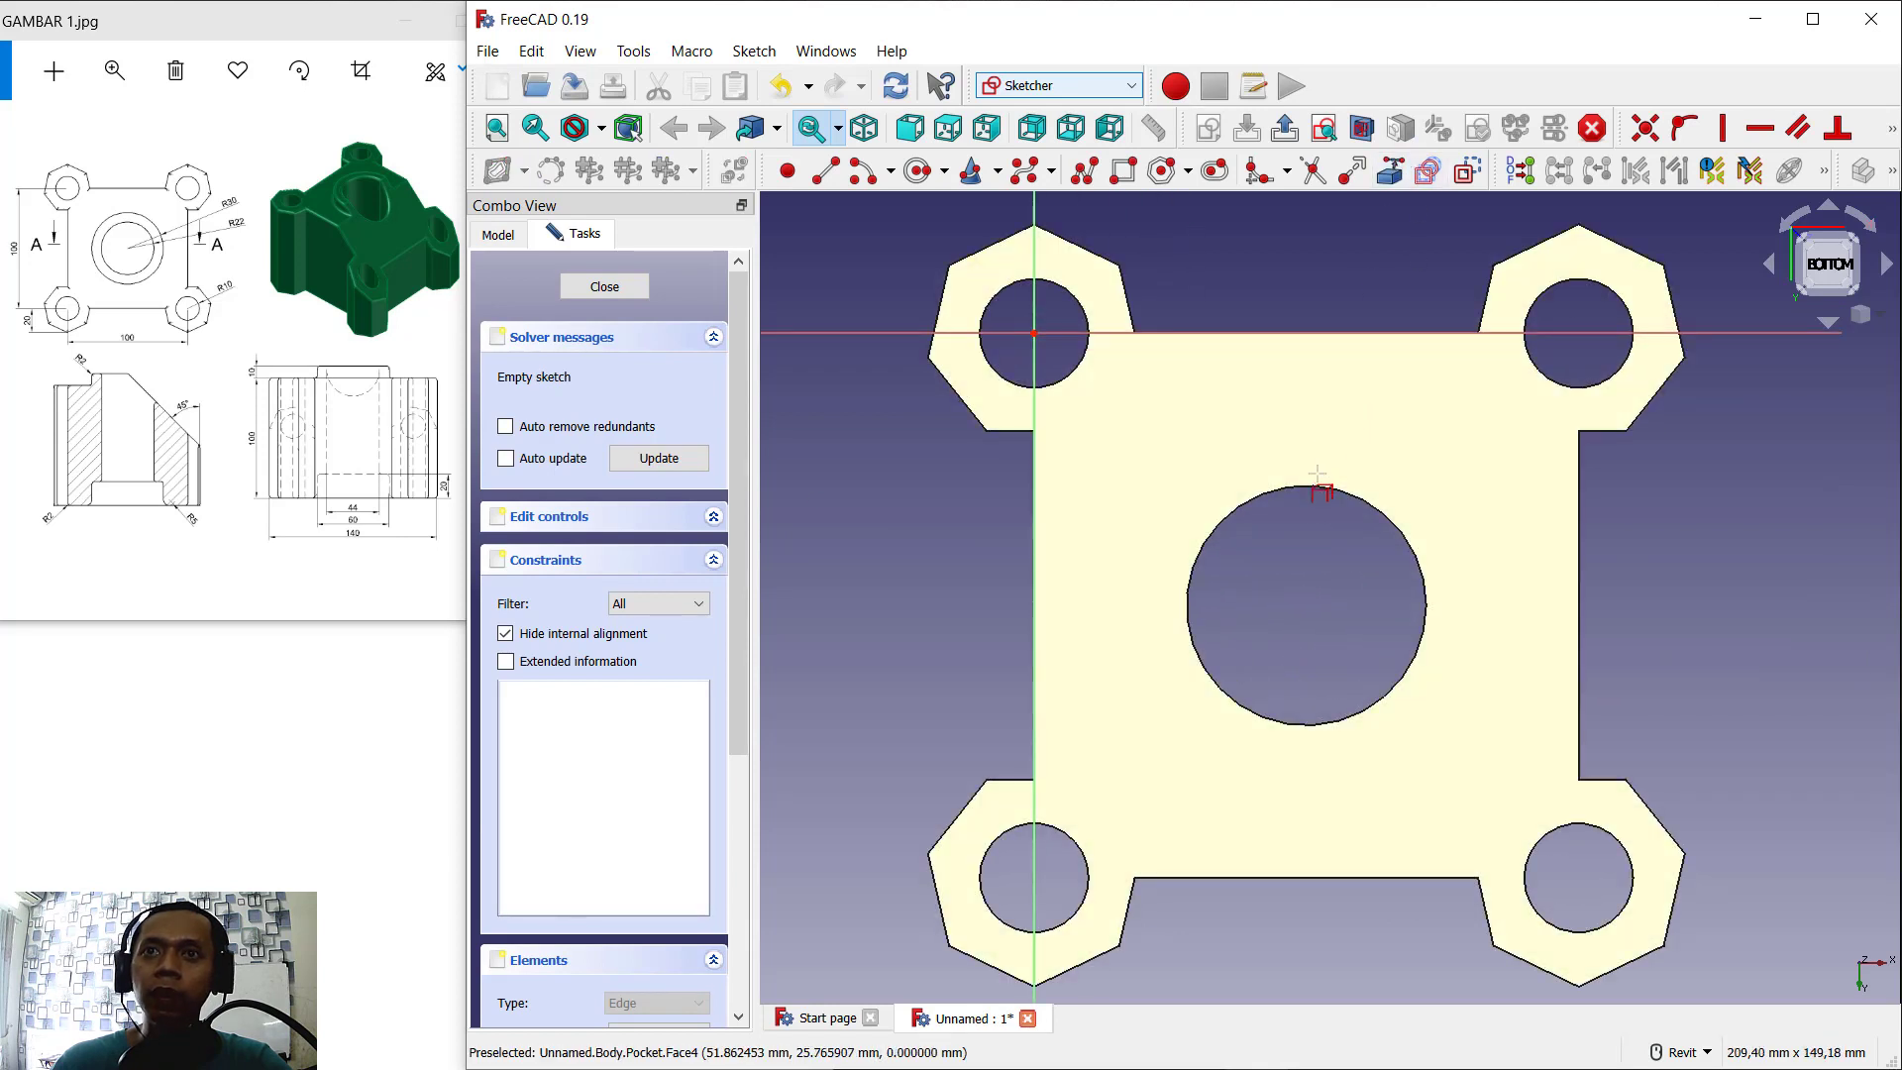
click(1313, 486)
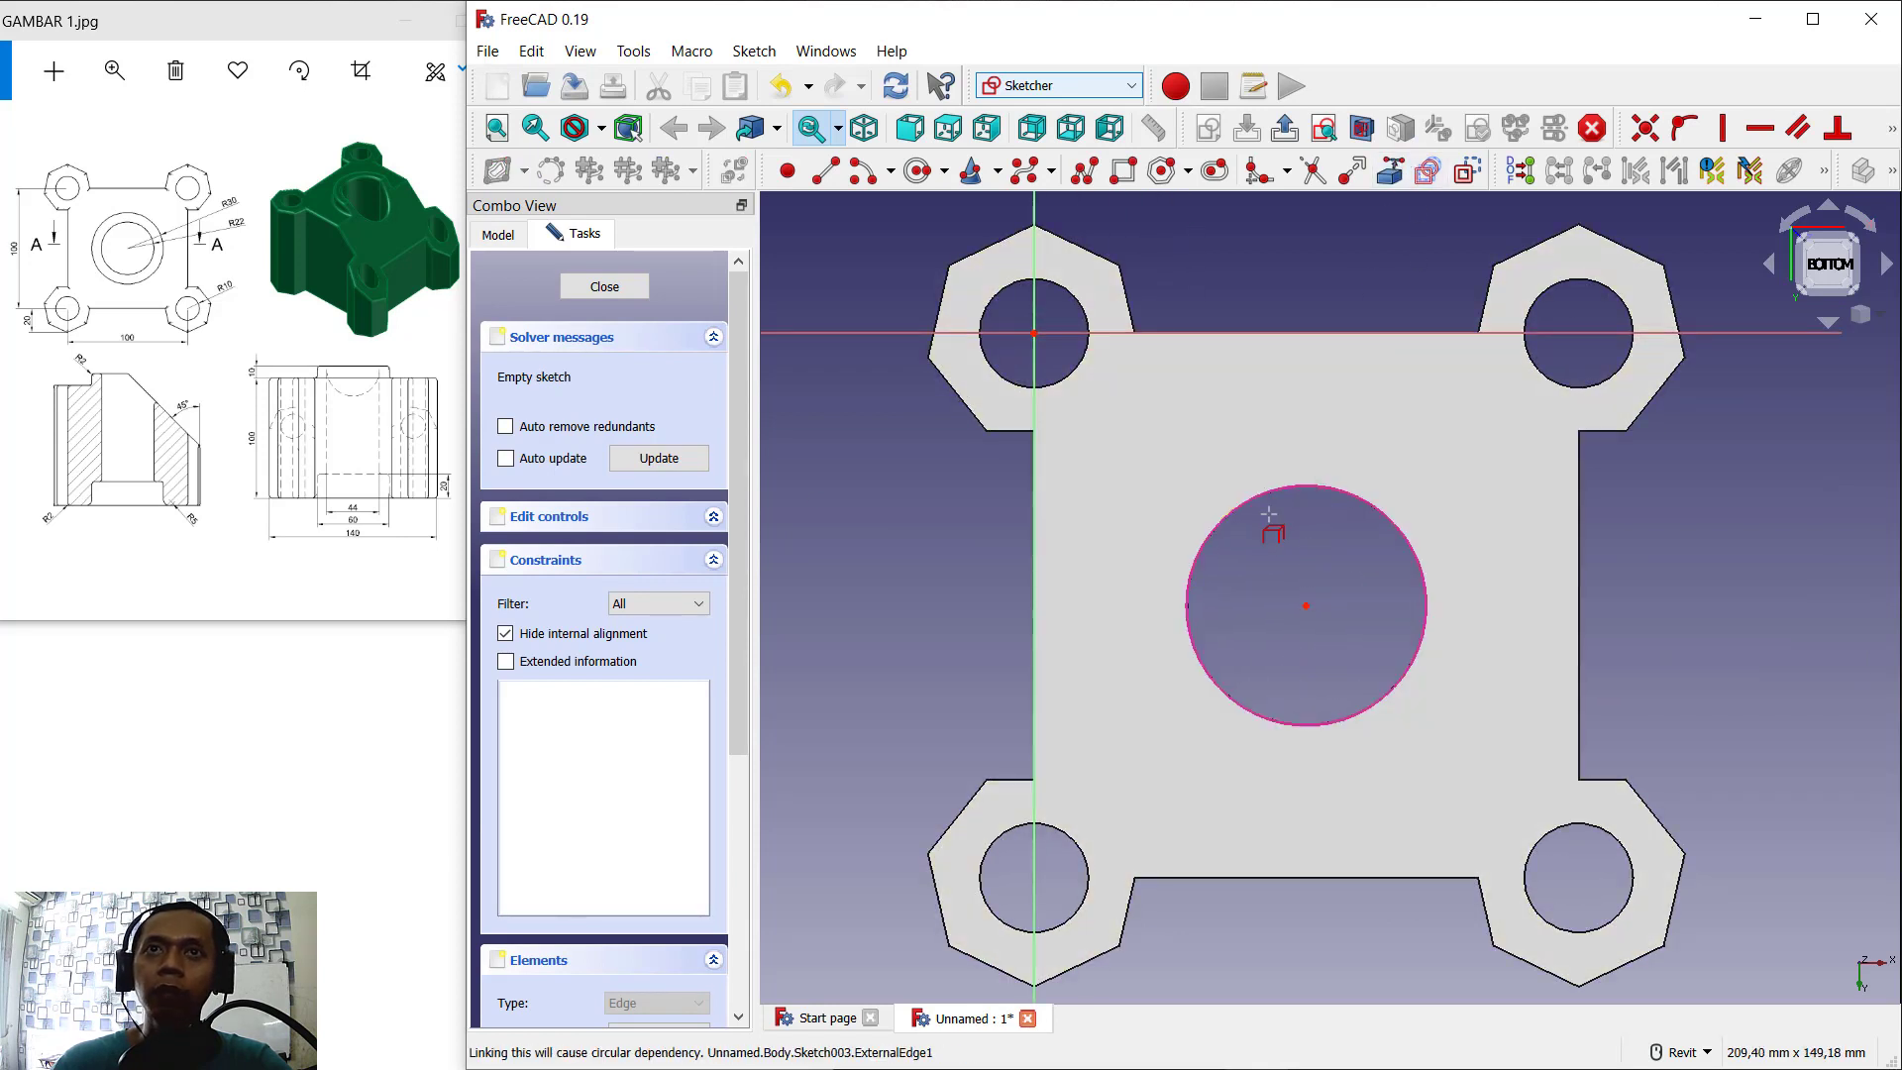
Step: Draw a circle with a radius of about 35 mm centred on the linked bore edge's centre
click(919, 174)
click(1307, 606)
click(1474, 523)
Step: Constrain the counterbore circle's radius to 30 mm and finish the sketch
click(1893, 128)
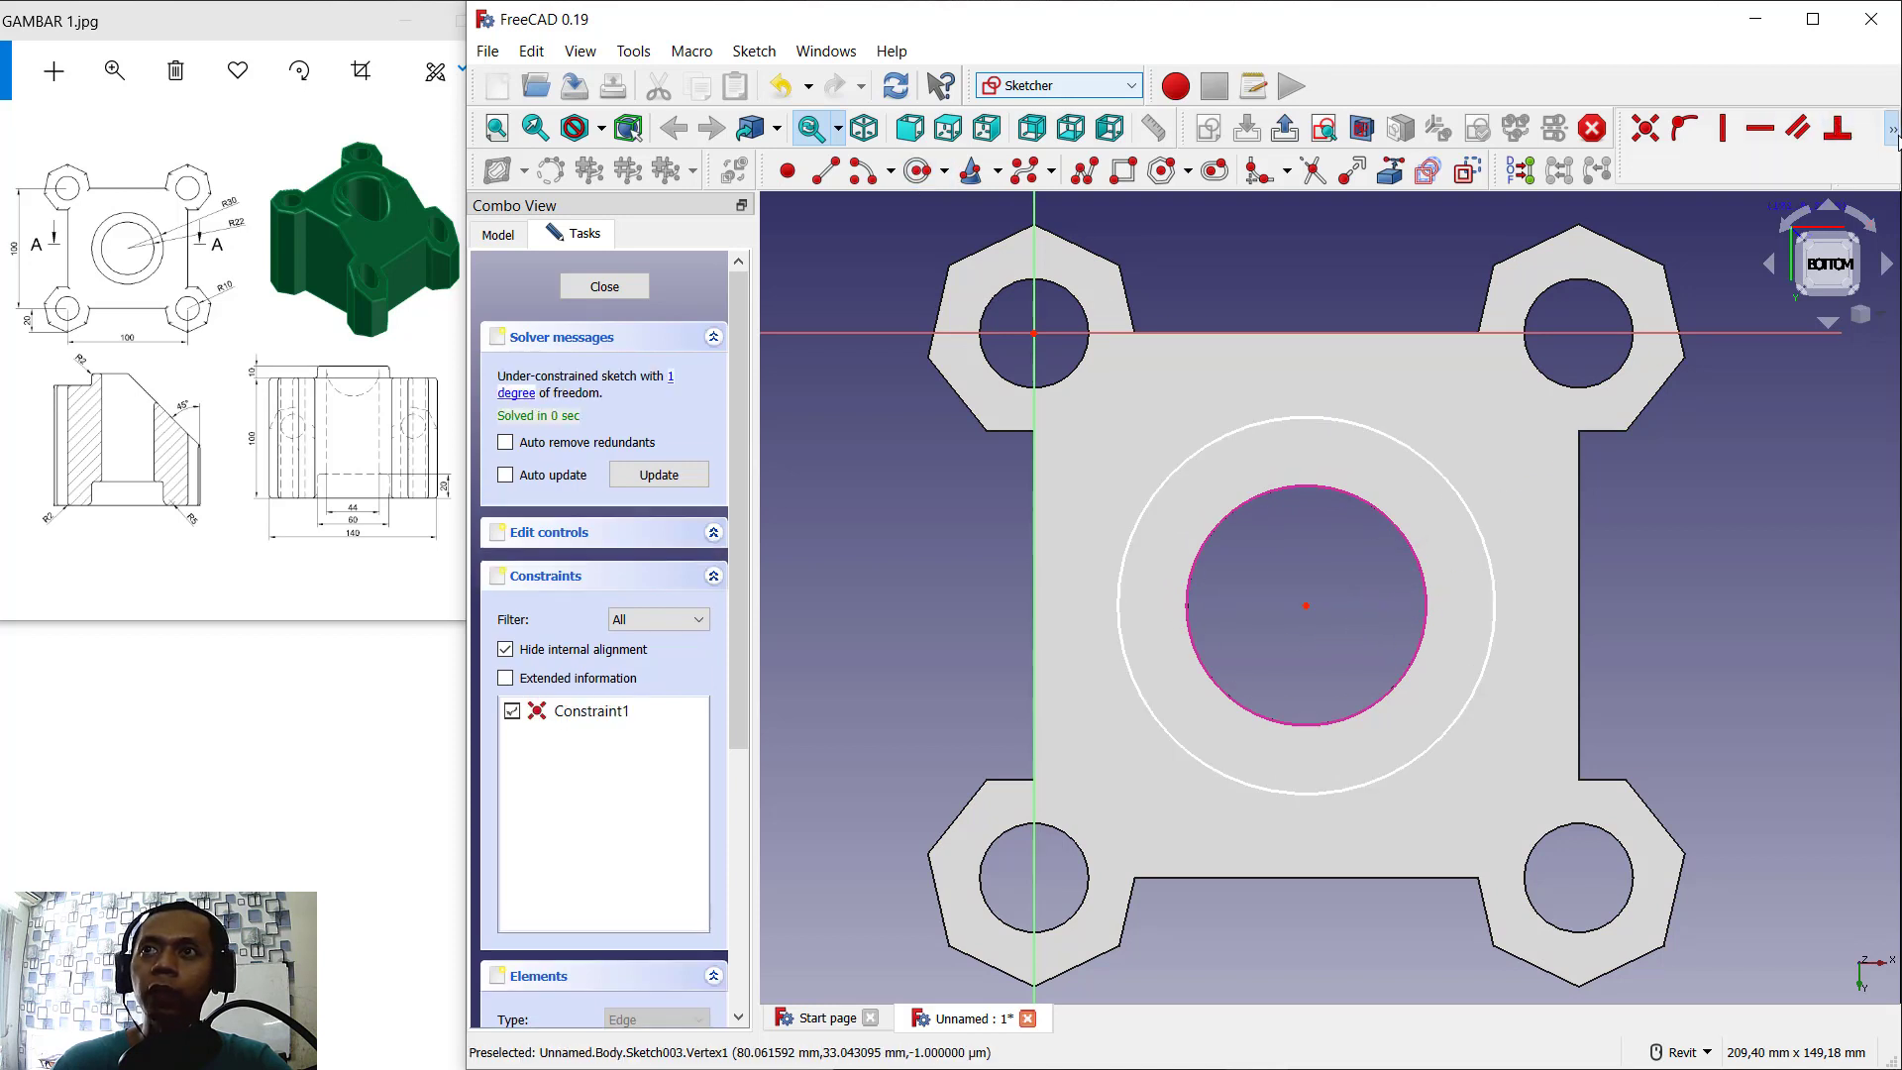
click(1724, 203)
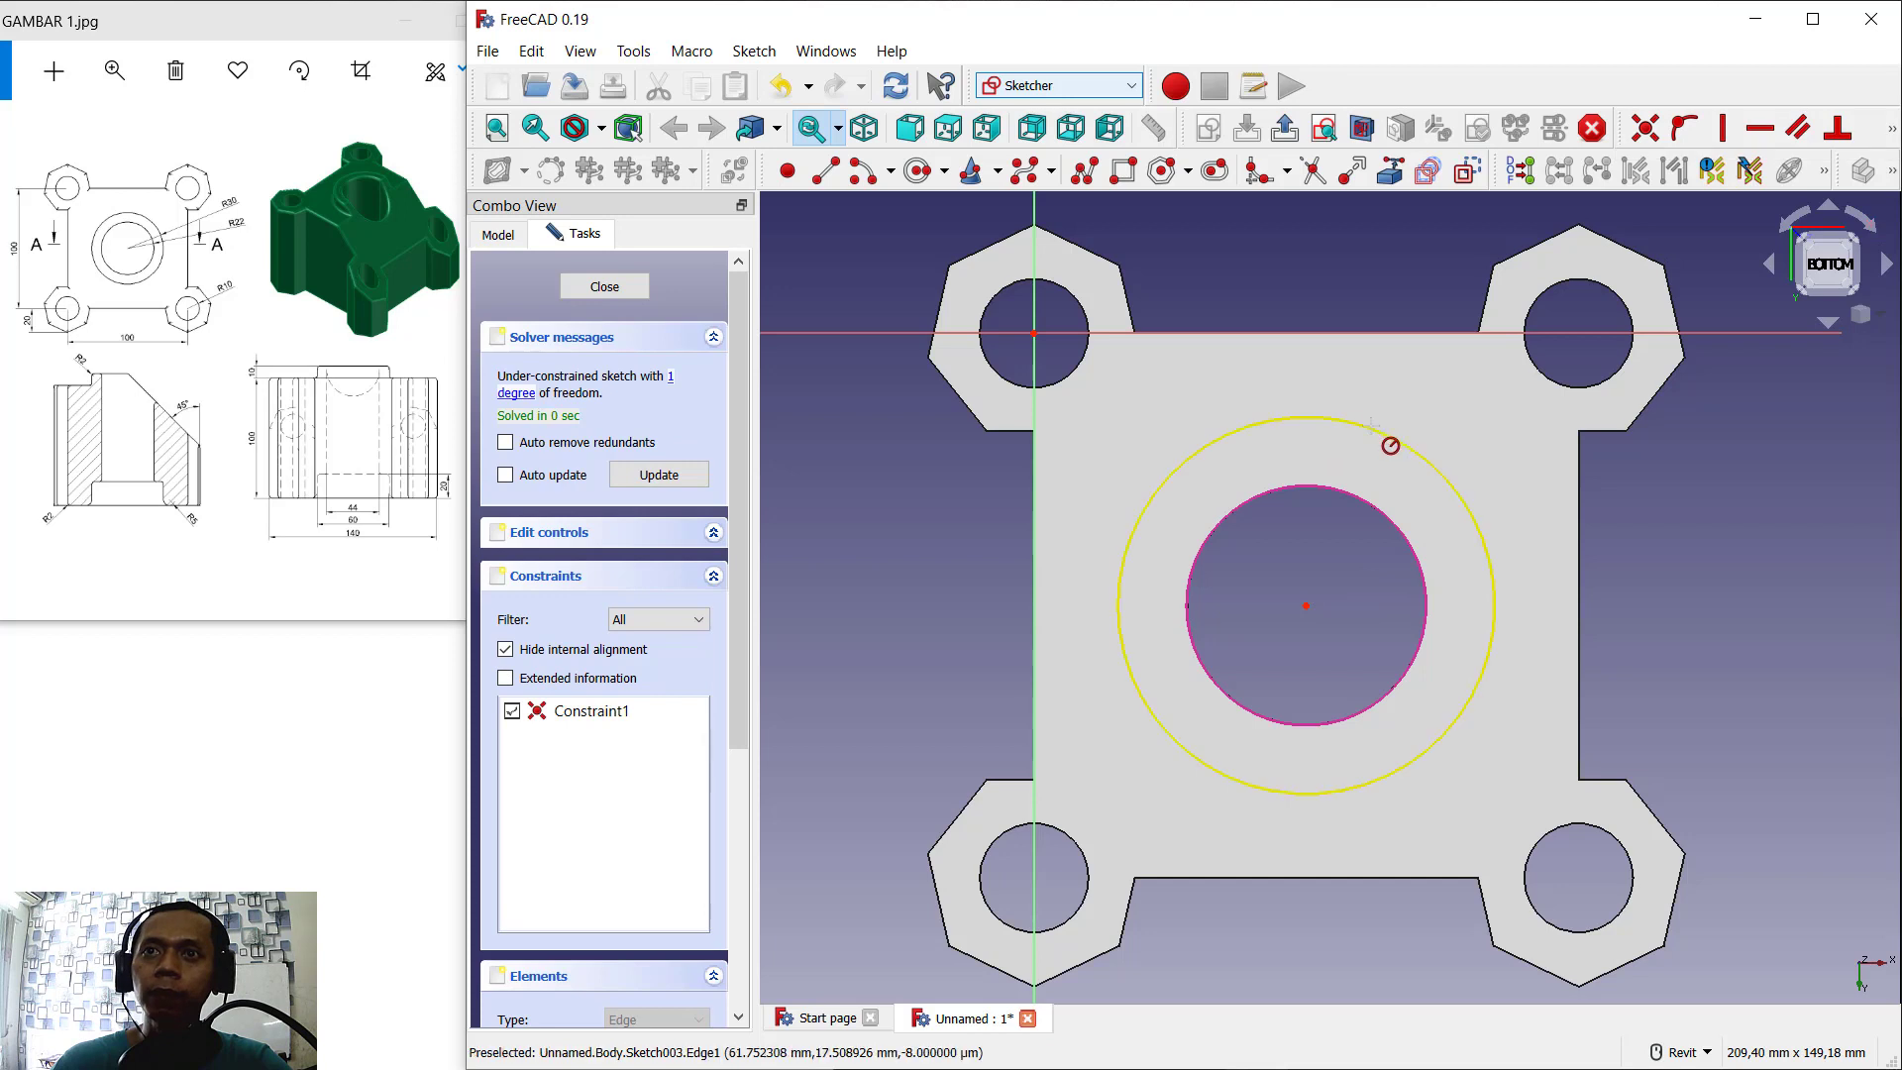
click(1432, 464)
text(30)
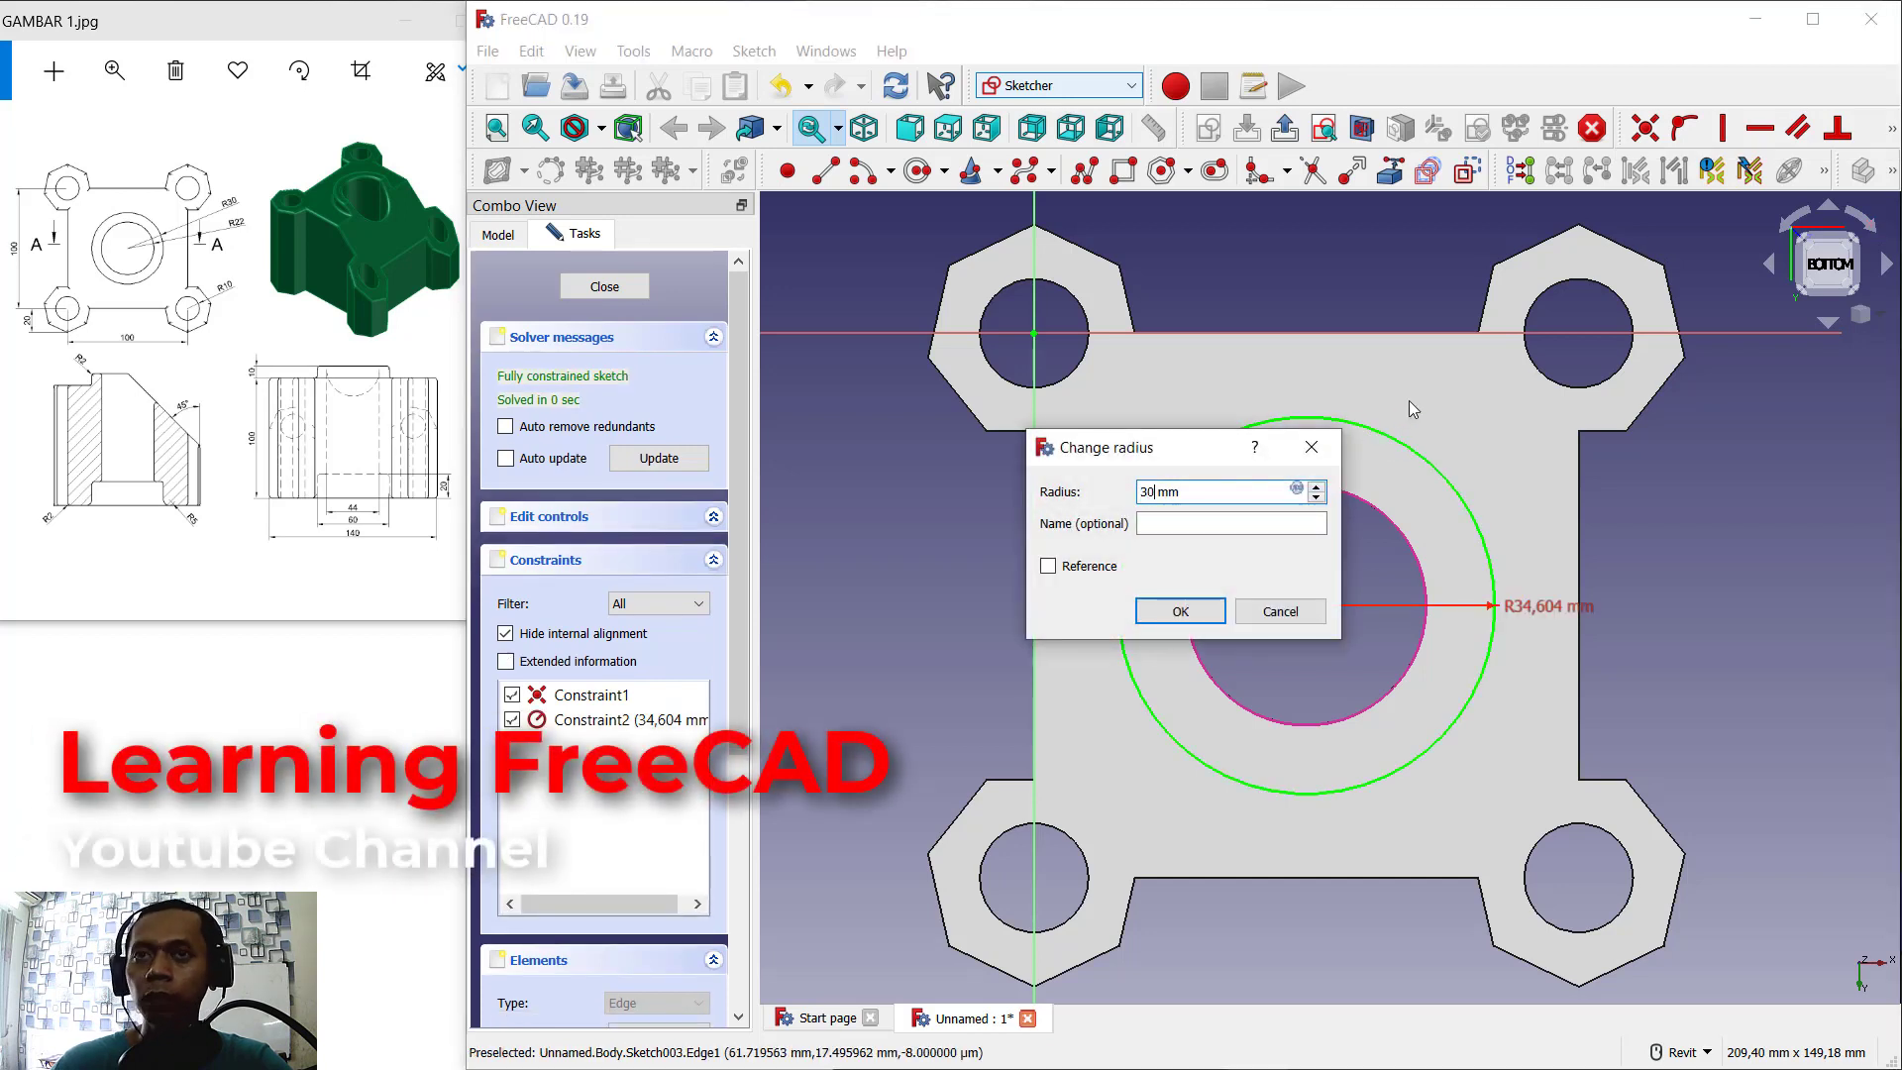
key(Return)
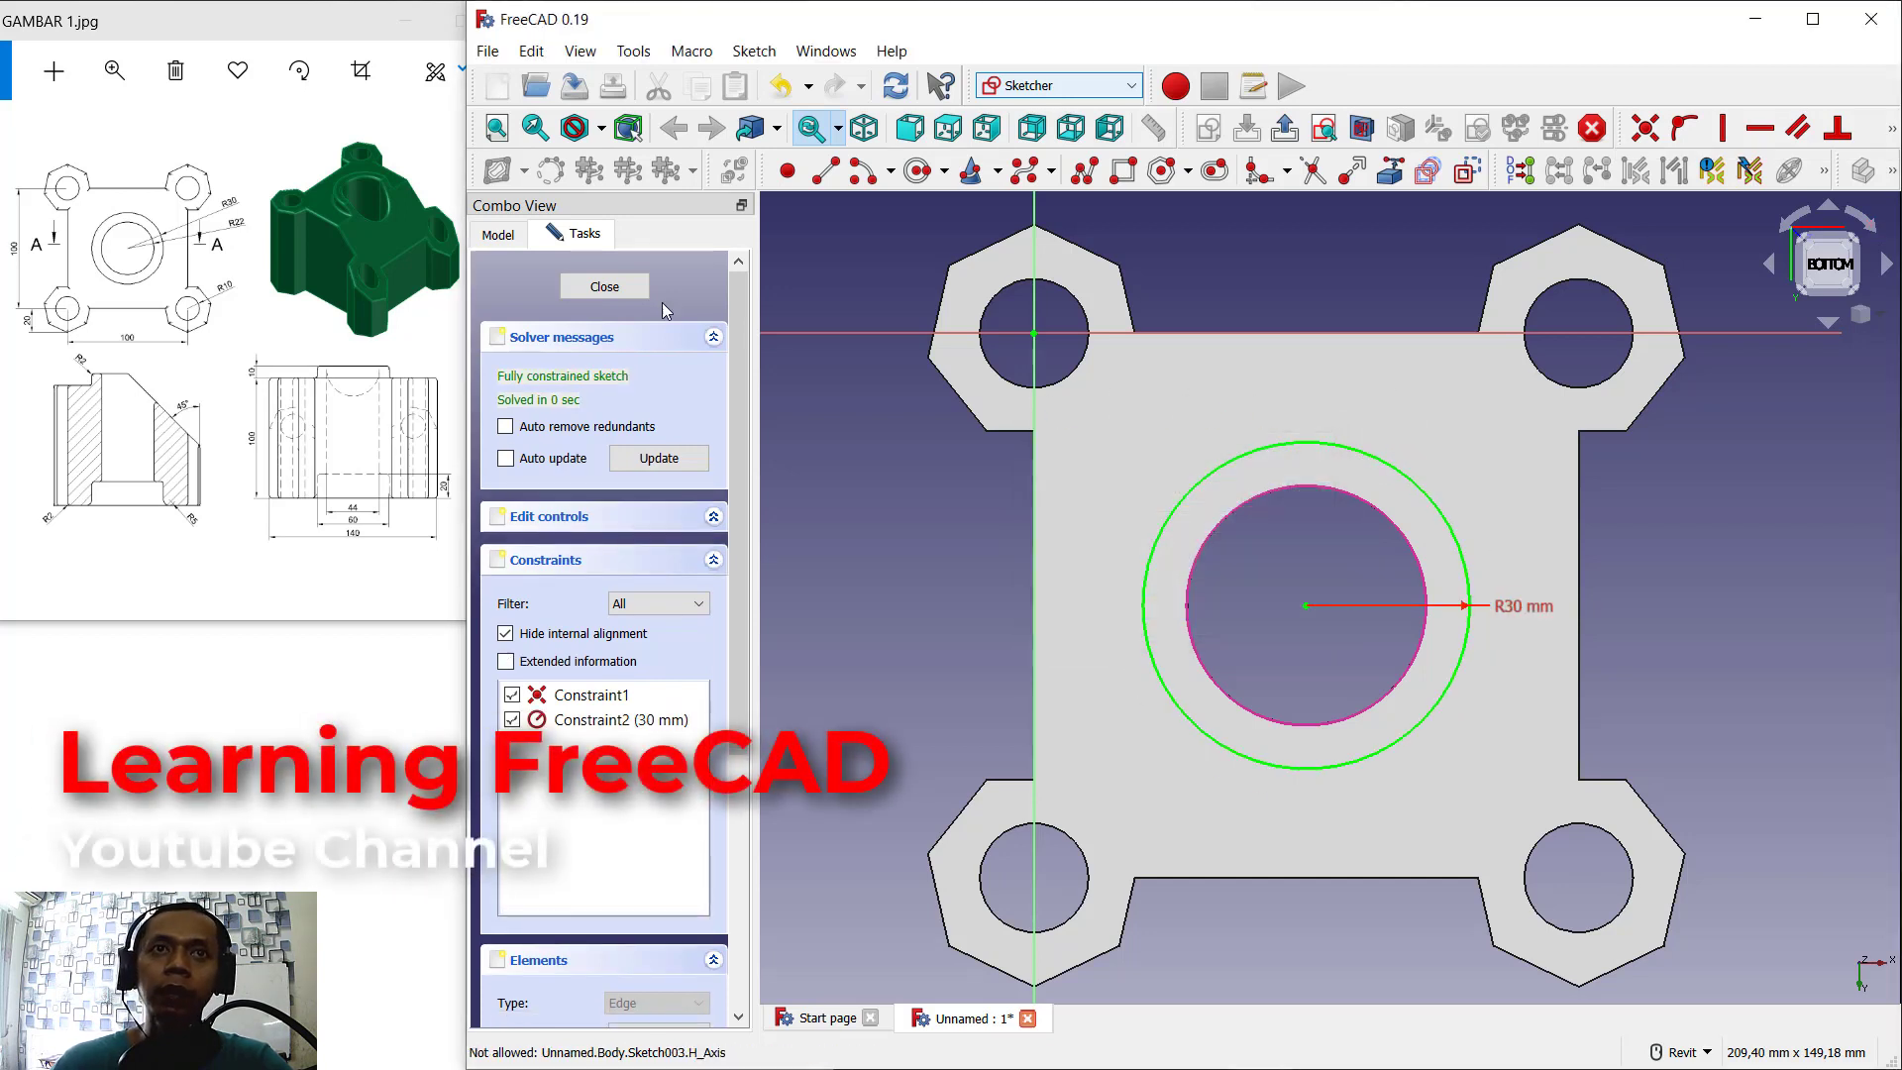
key(Escape)
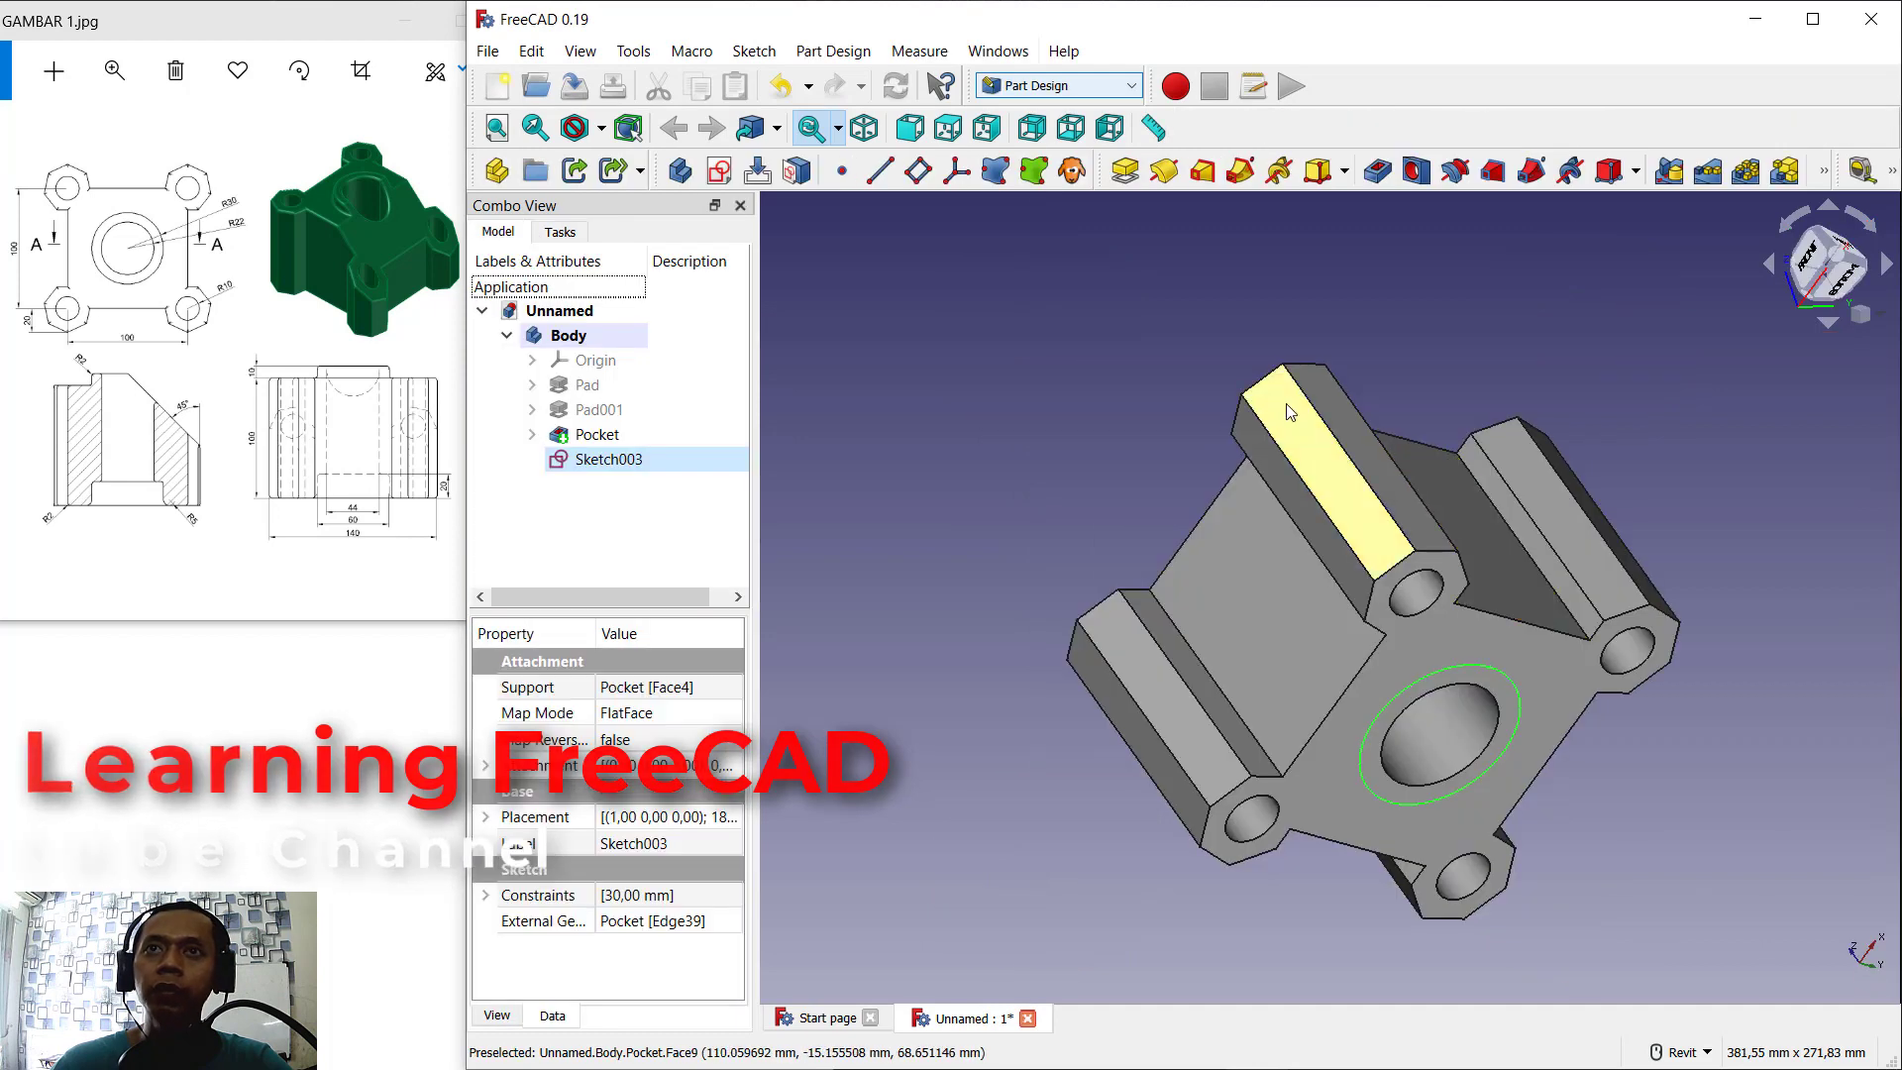
Step: Pocket the 30 mm radius circle to a depth of 20 mm to counterbore the bottom of the bore
click(1379, 172)
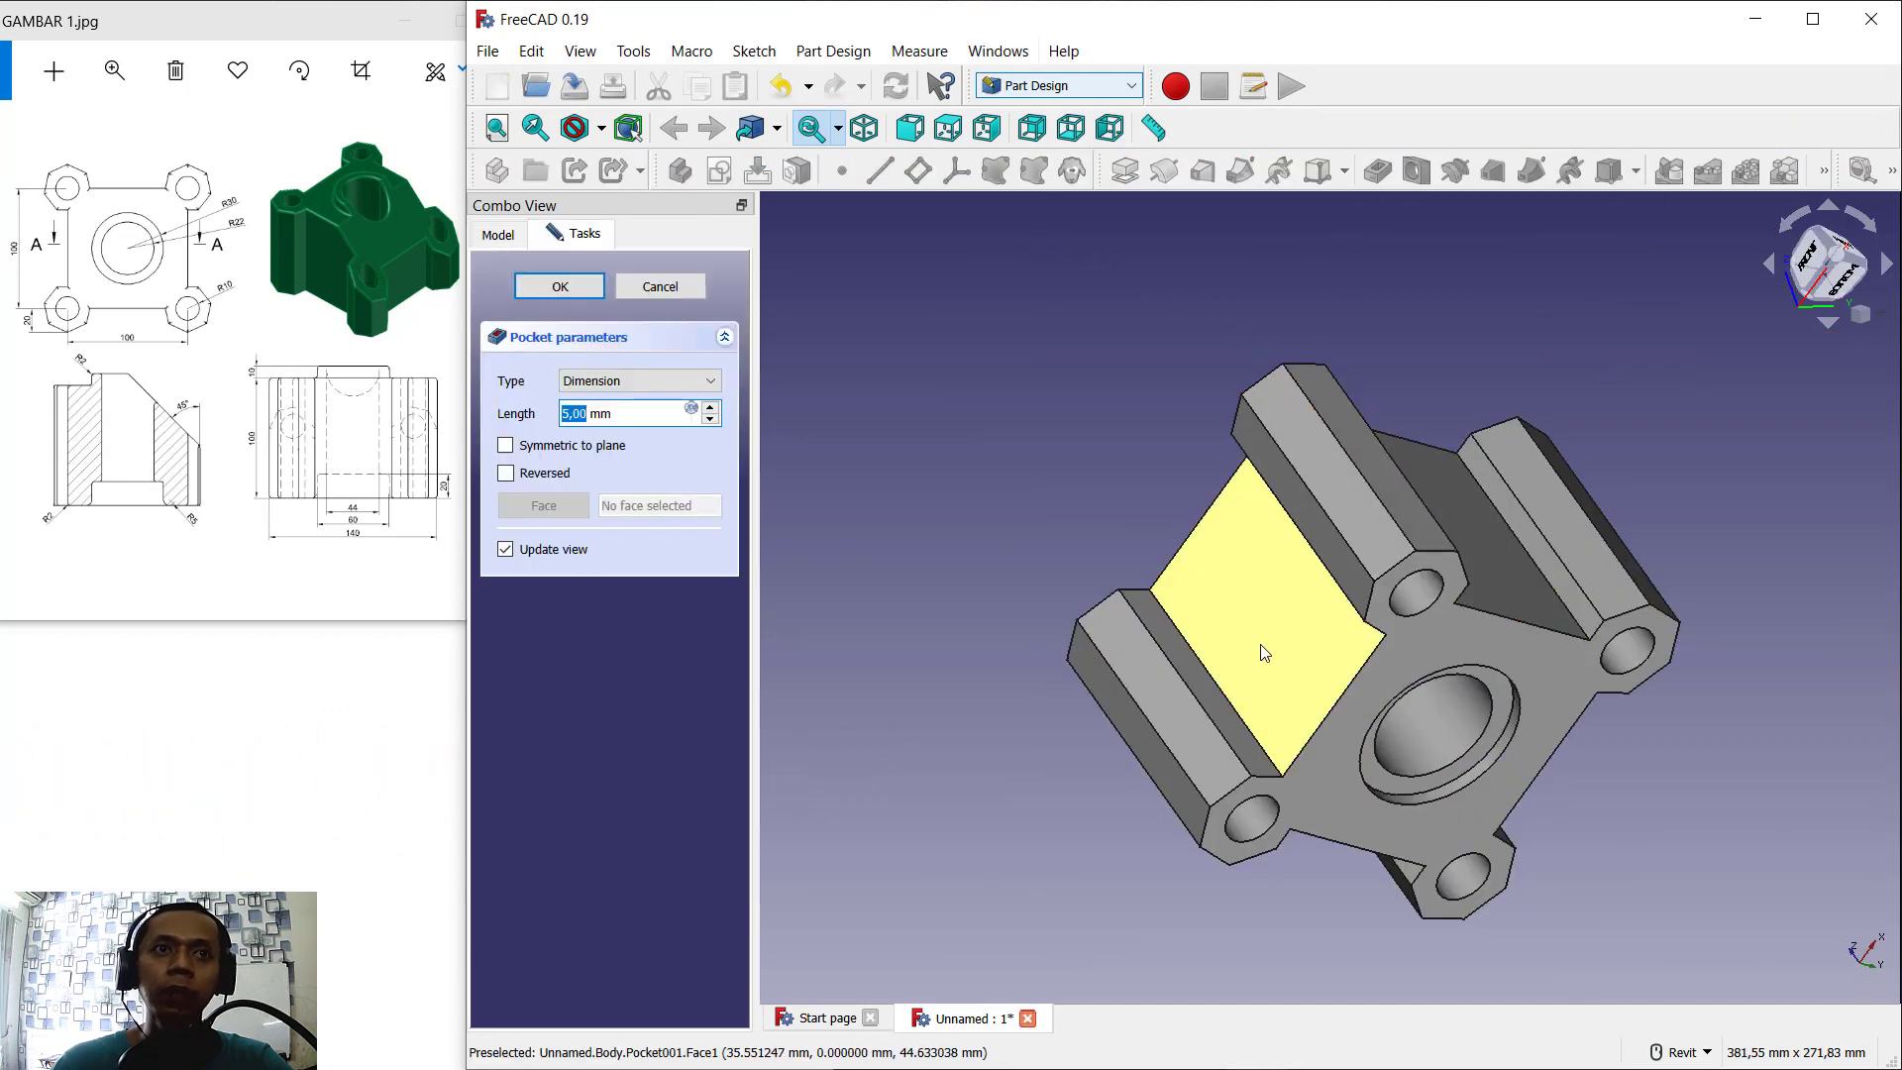
click(624, 414)
drag(634, 414, 545, 414)
text(20)
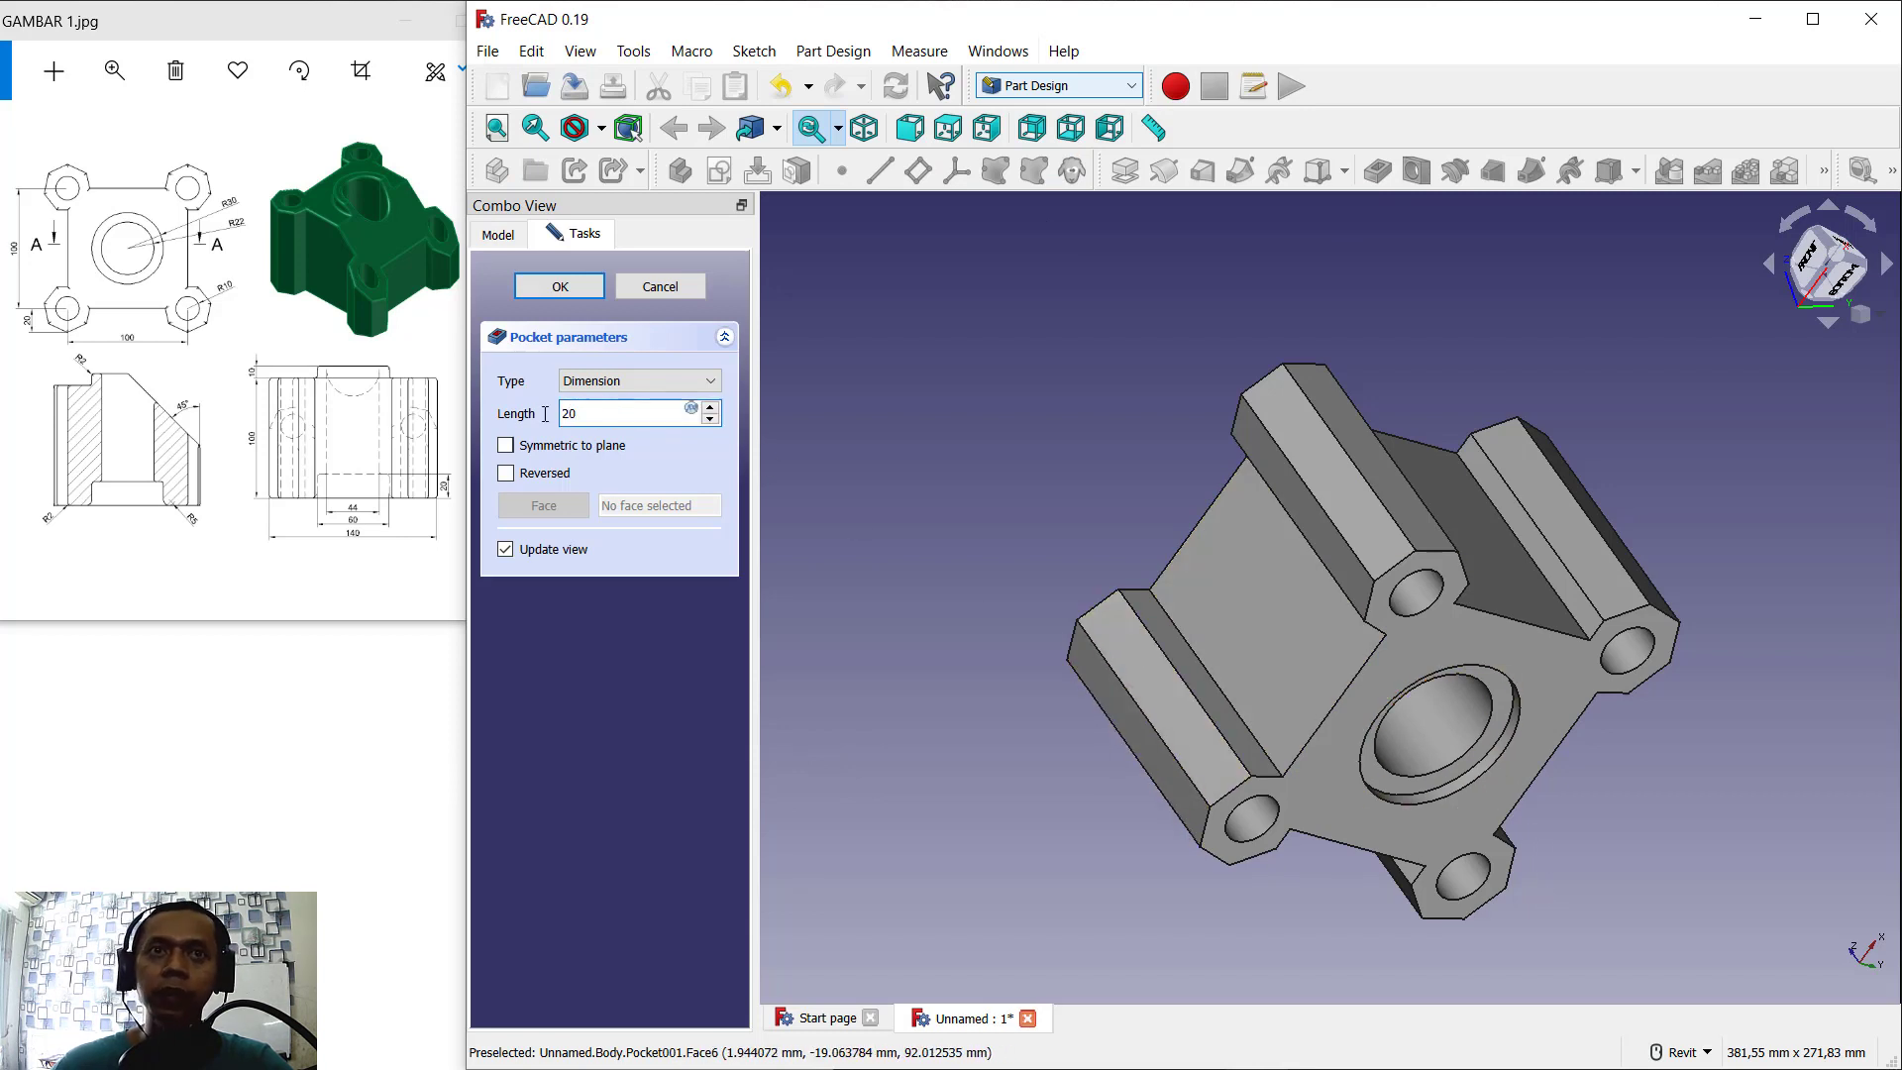
key(Return)
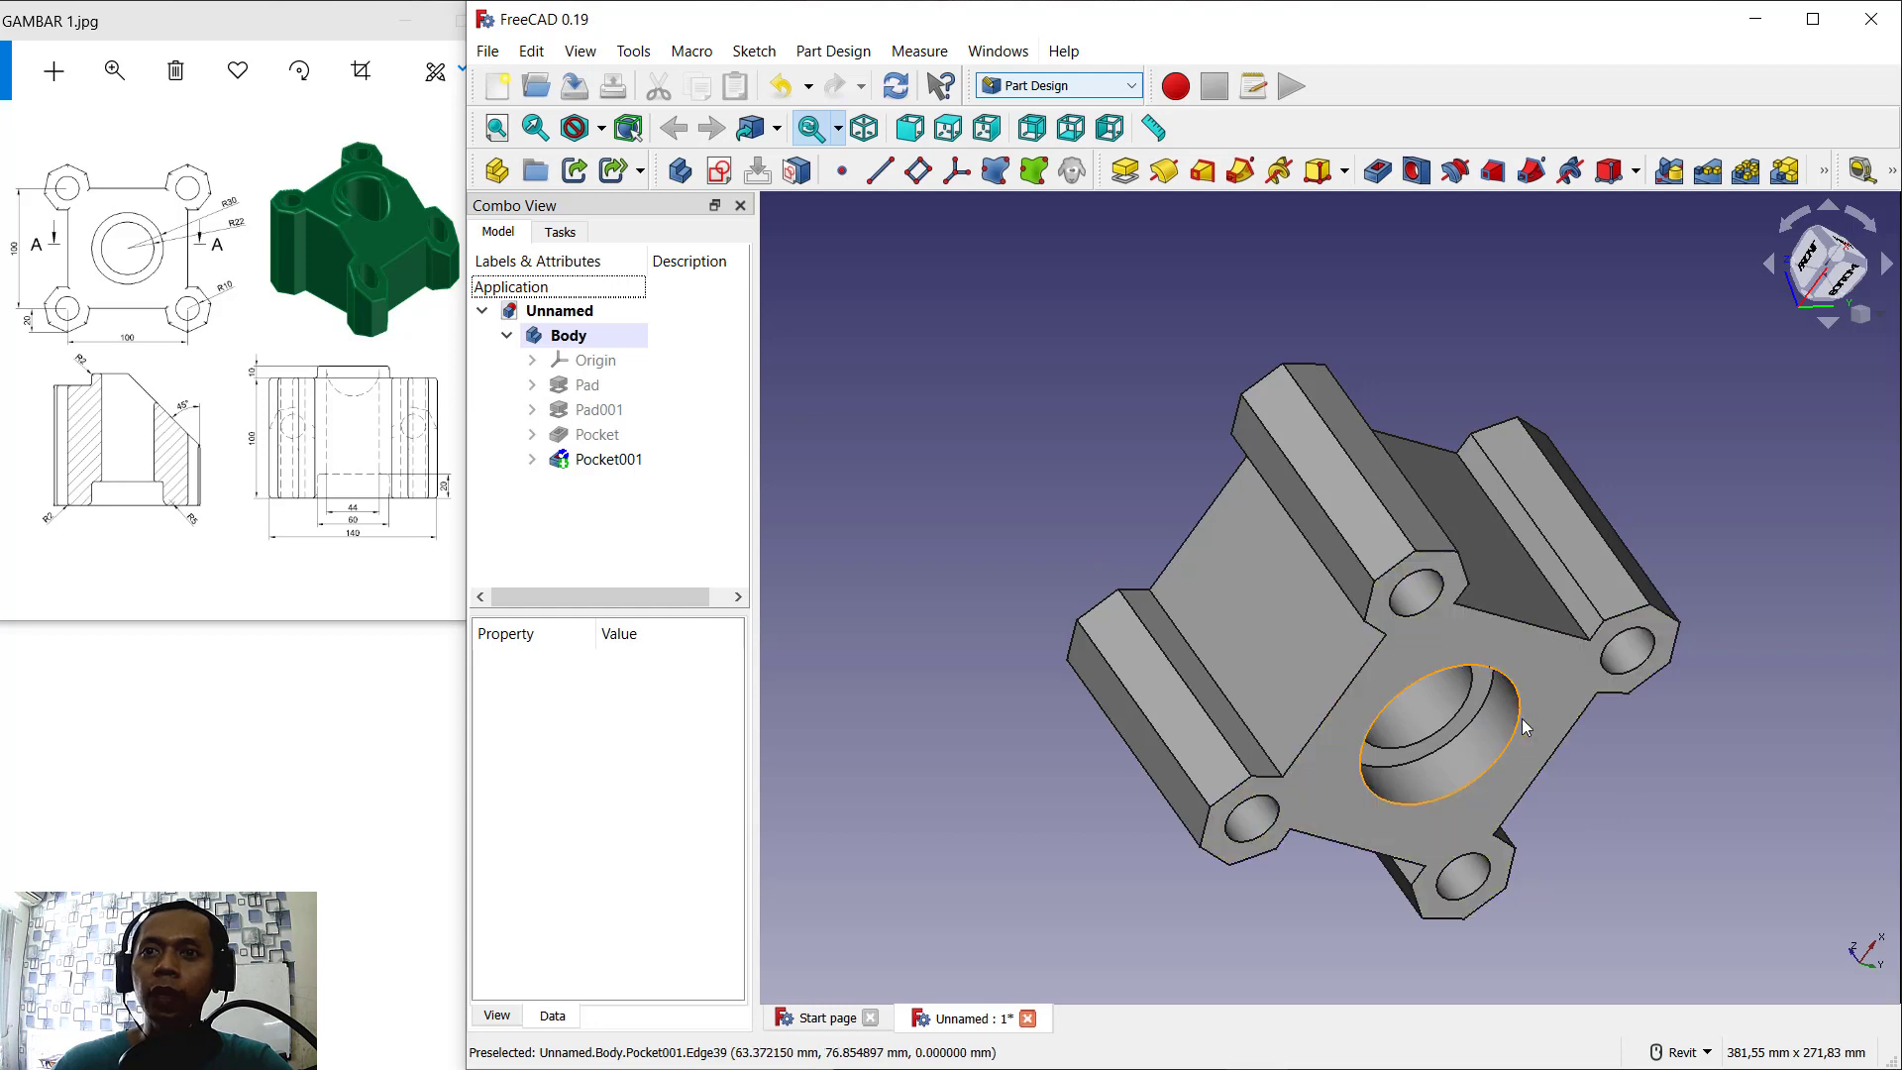
Step: Create a second body in the document and make it the active body
shift+middle_drag(1601, 407, 1372, 424)
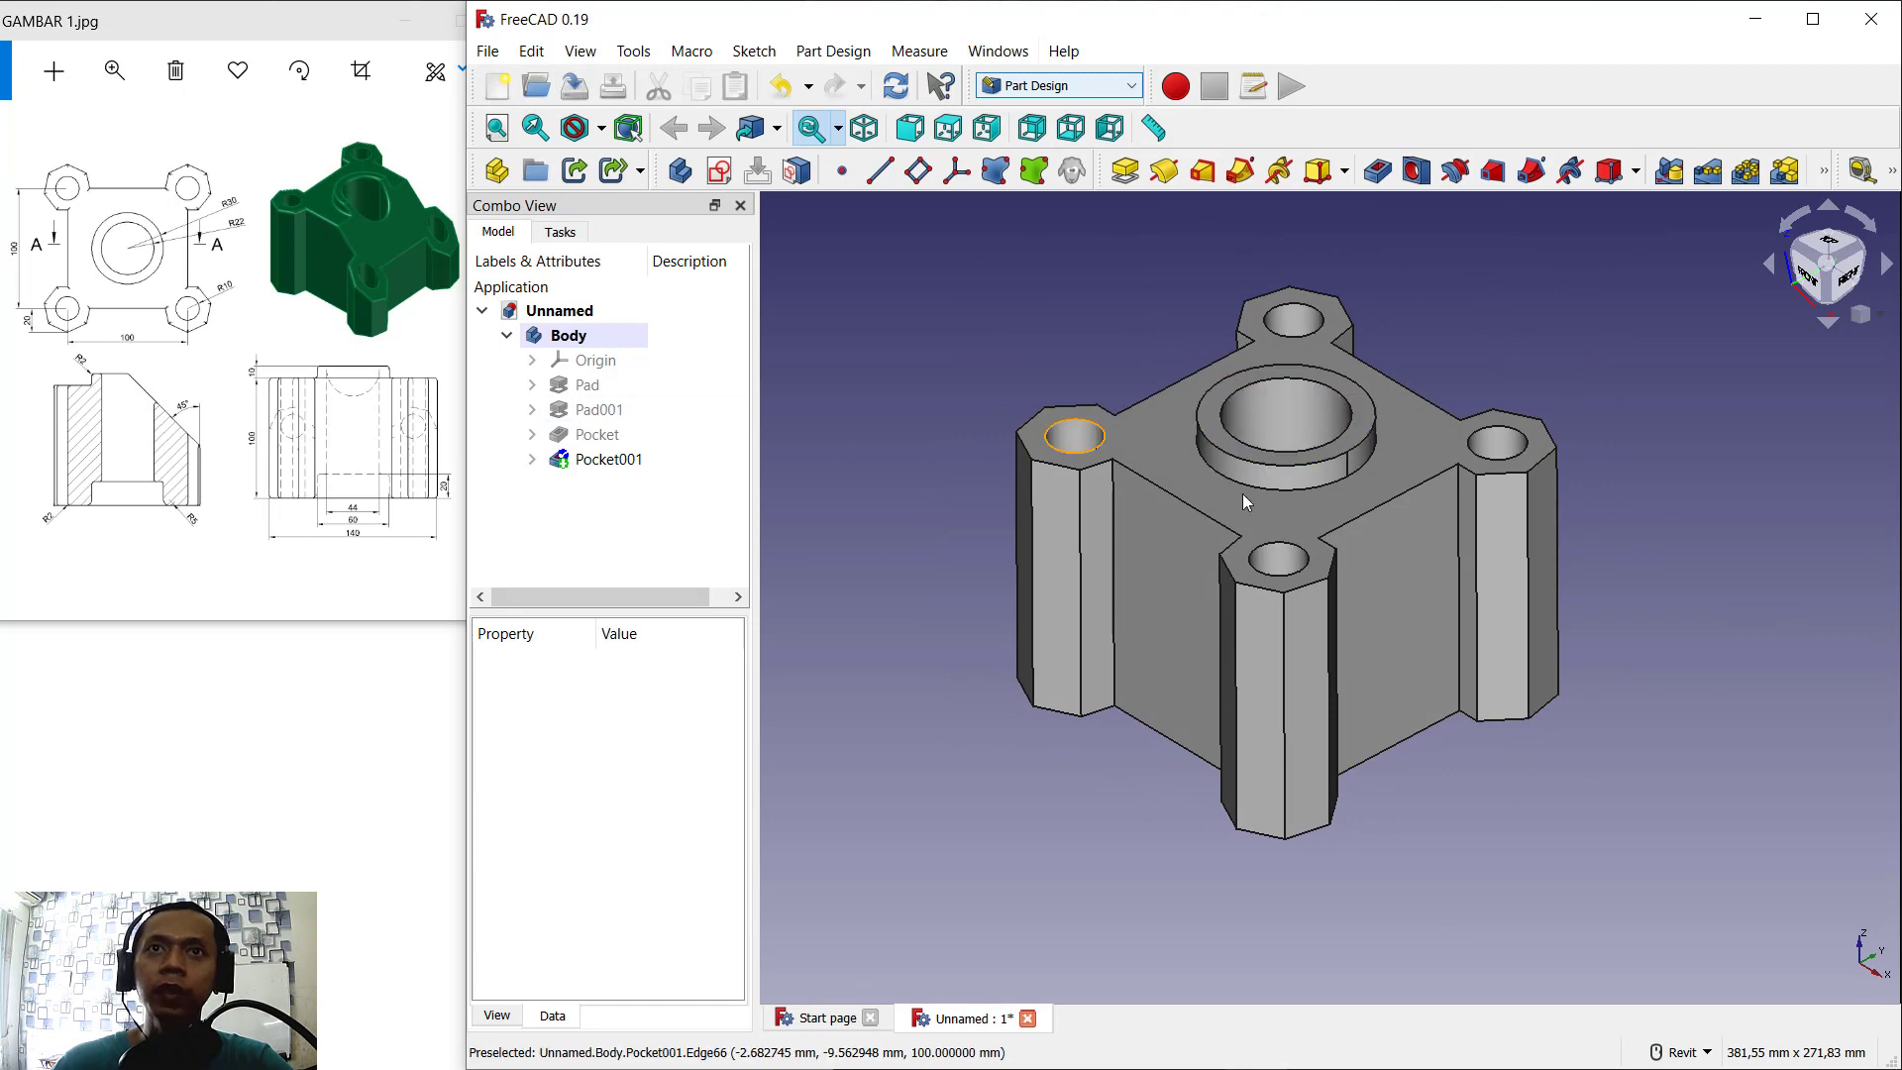
middle_drag(1005, 436, 1006, 473)
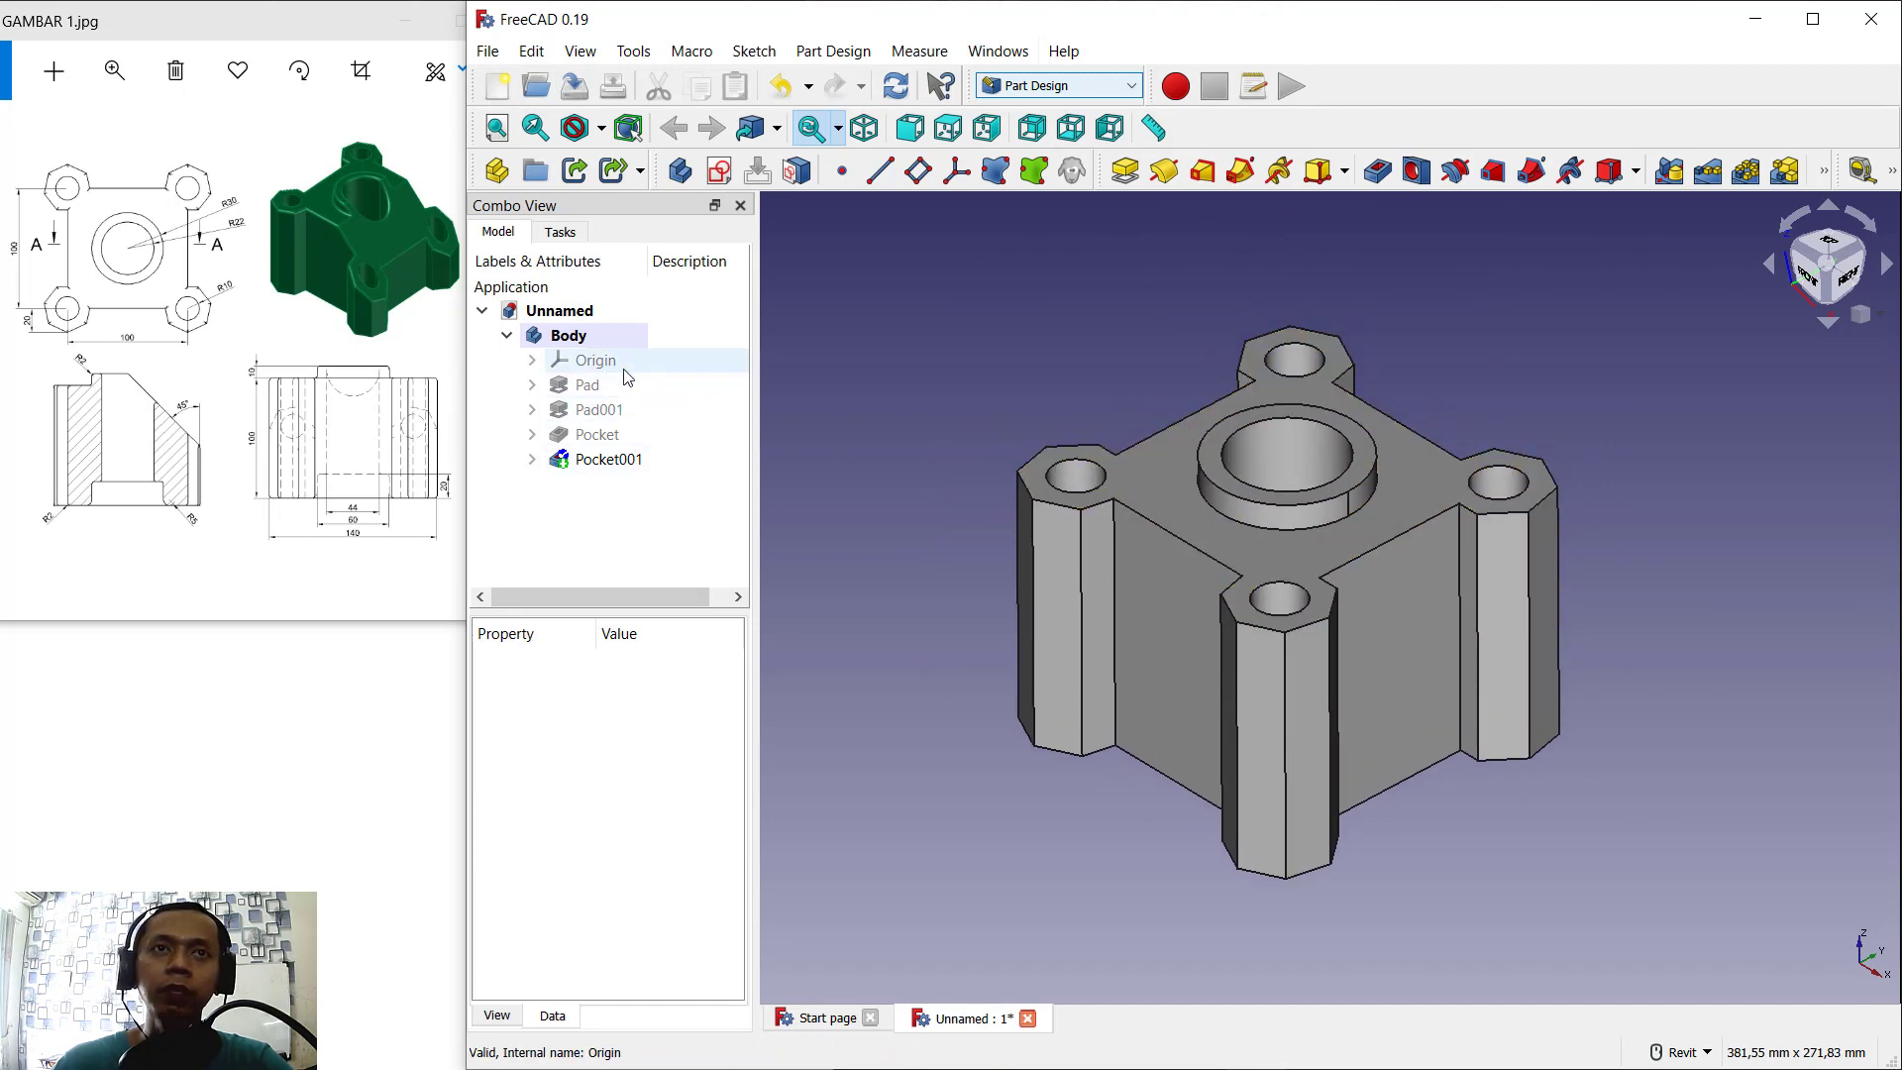
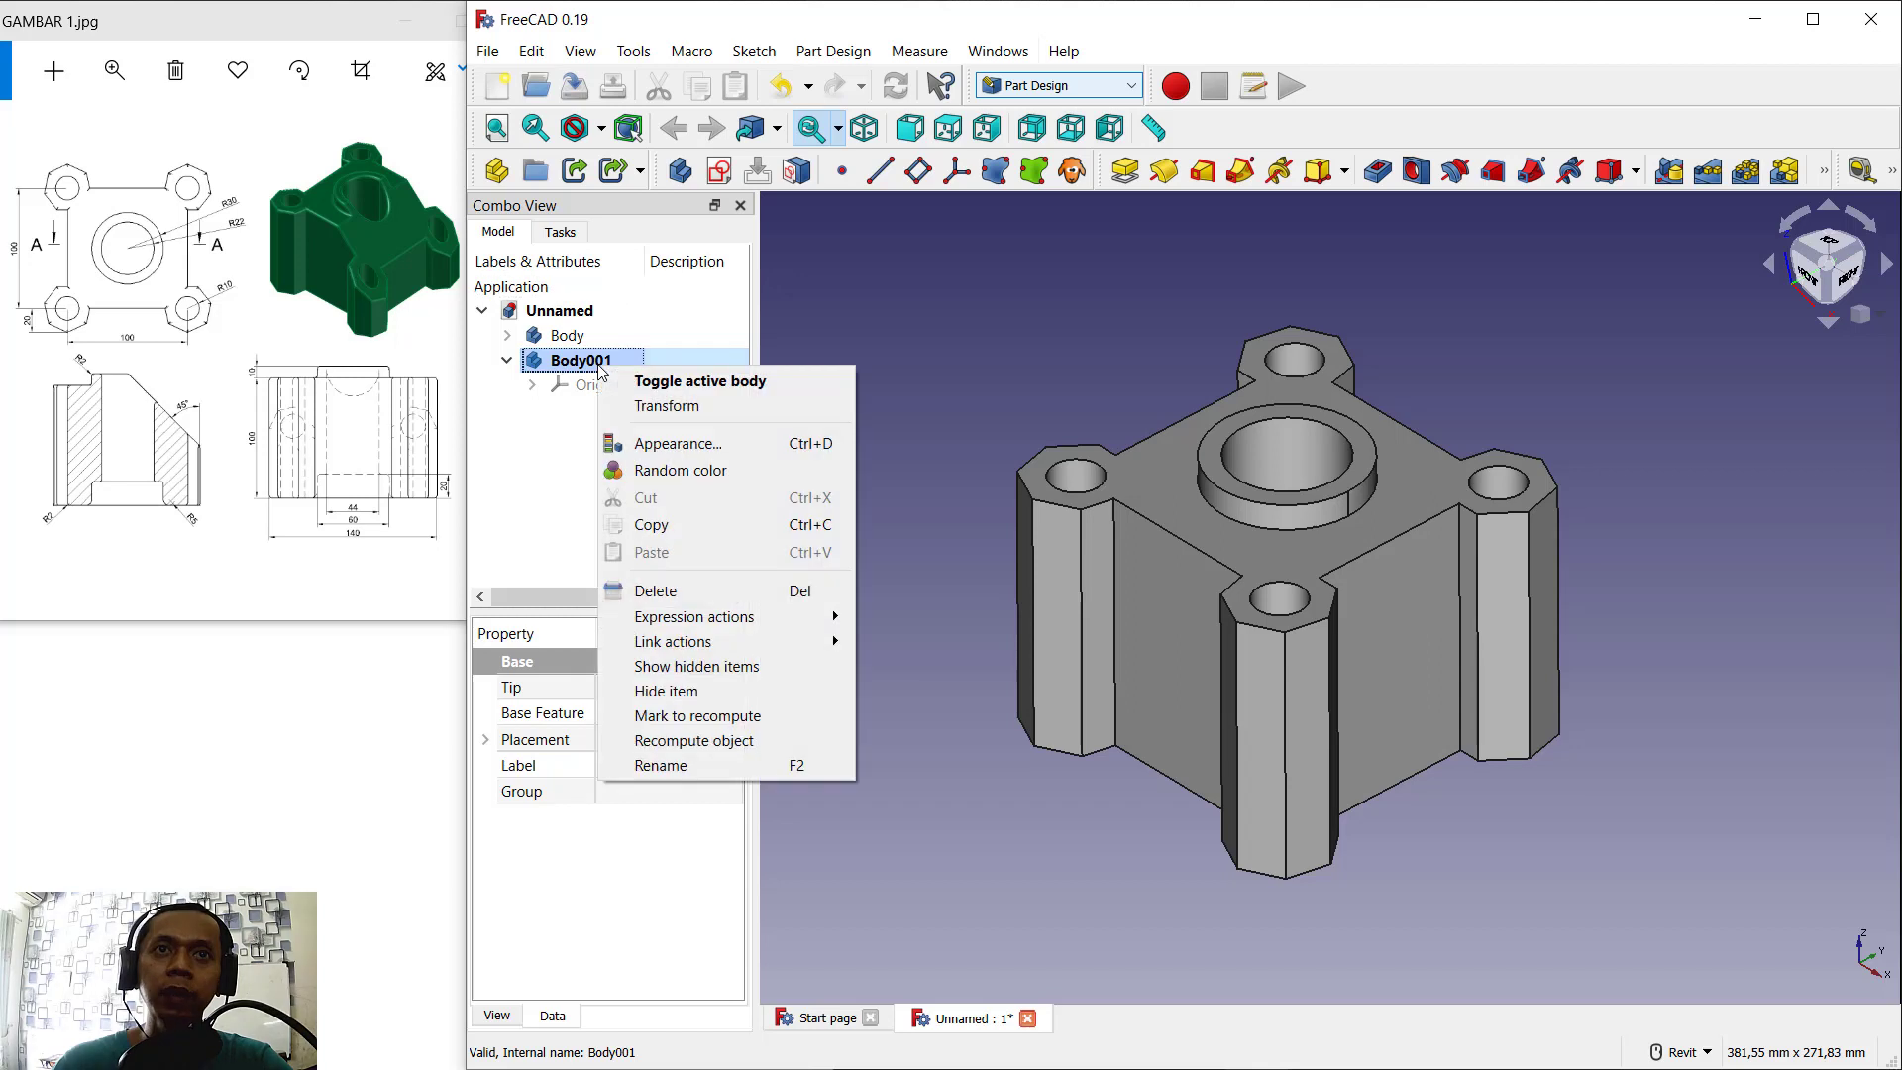
click(634, 378)
double_click(582, 363)
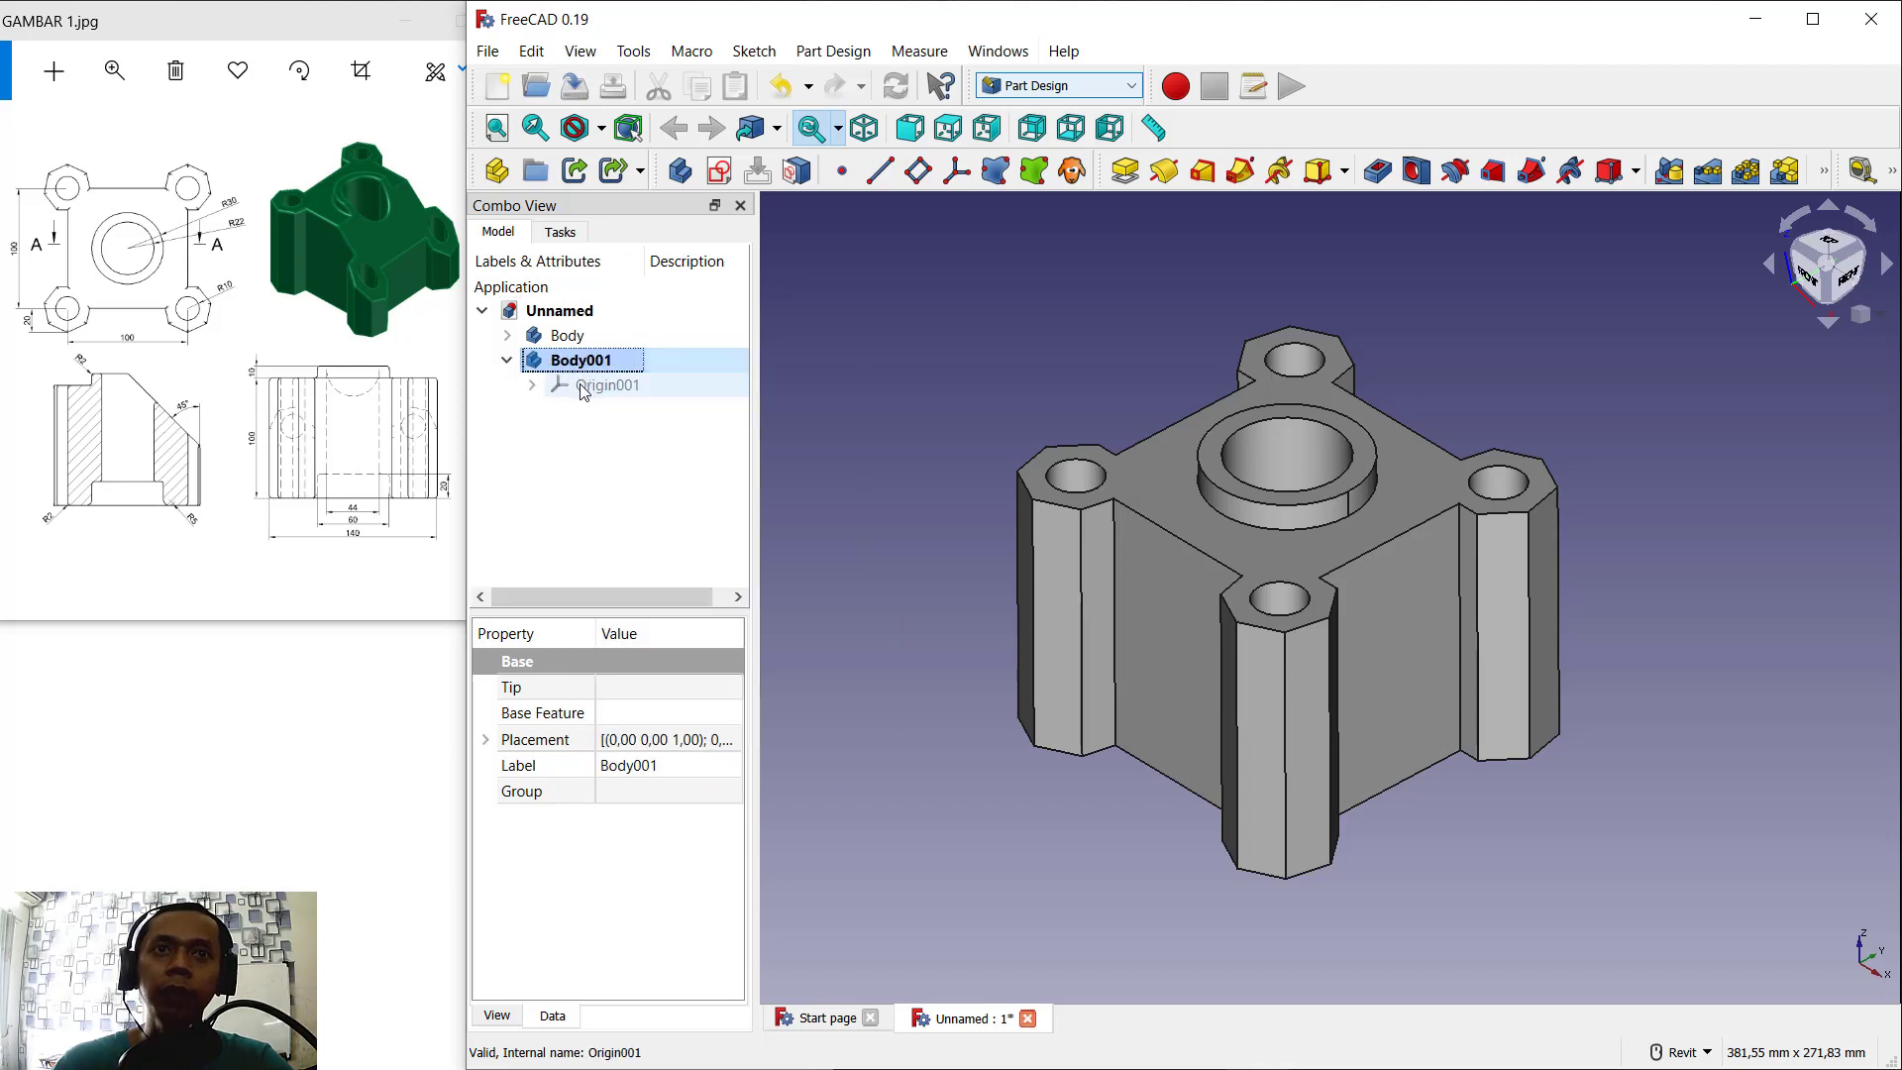
Step: Start a datum plane in the new body and attach it to the round boss's ring-shaped top face
click(920, 171)
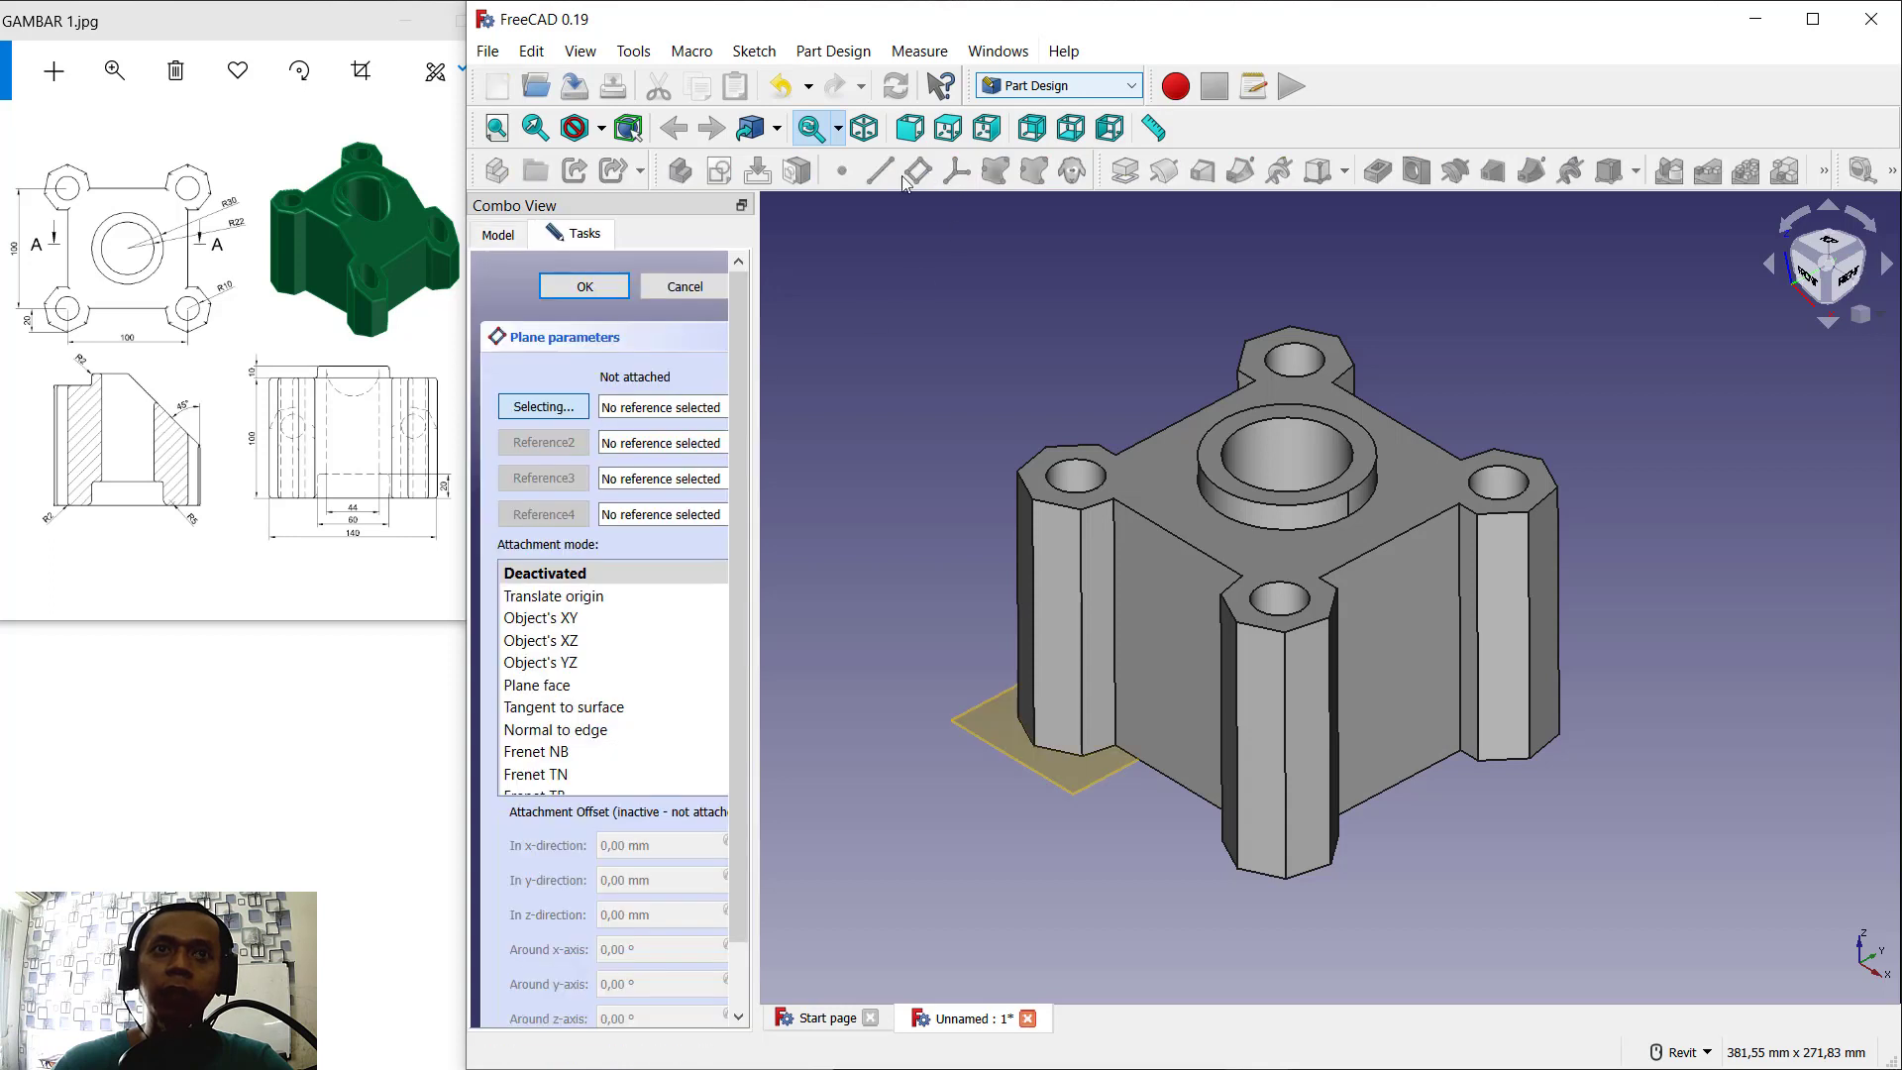
click(480, 240)
click(585, 236)
click(1345, 483)
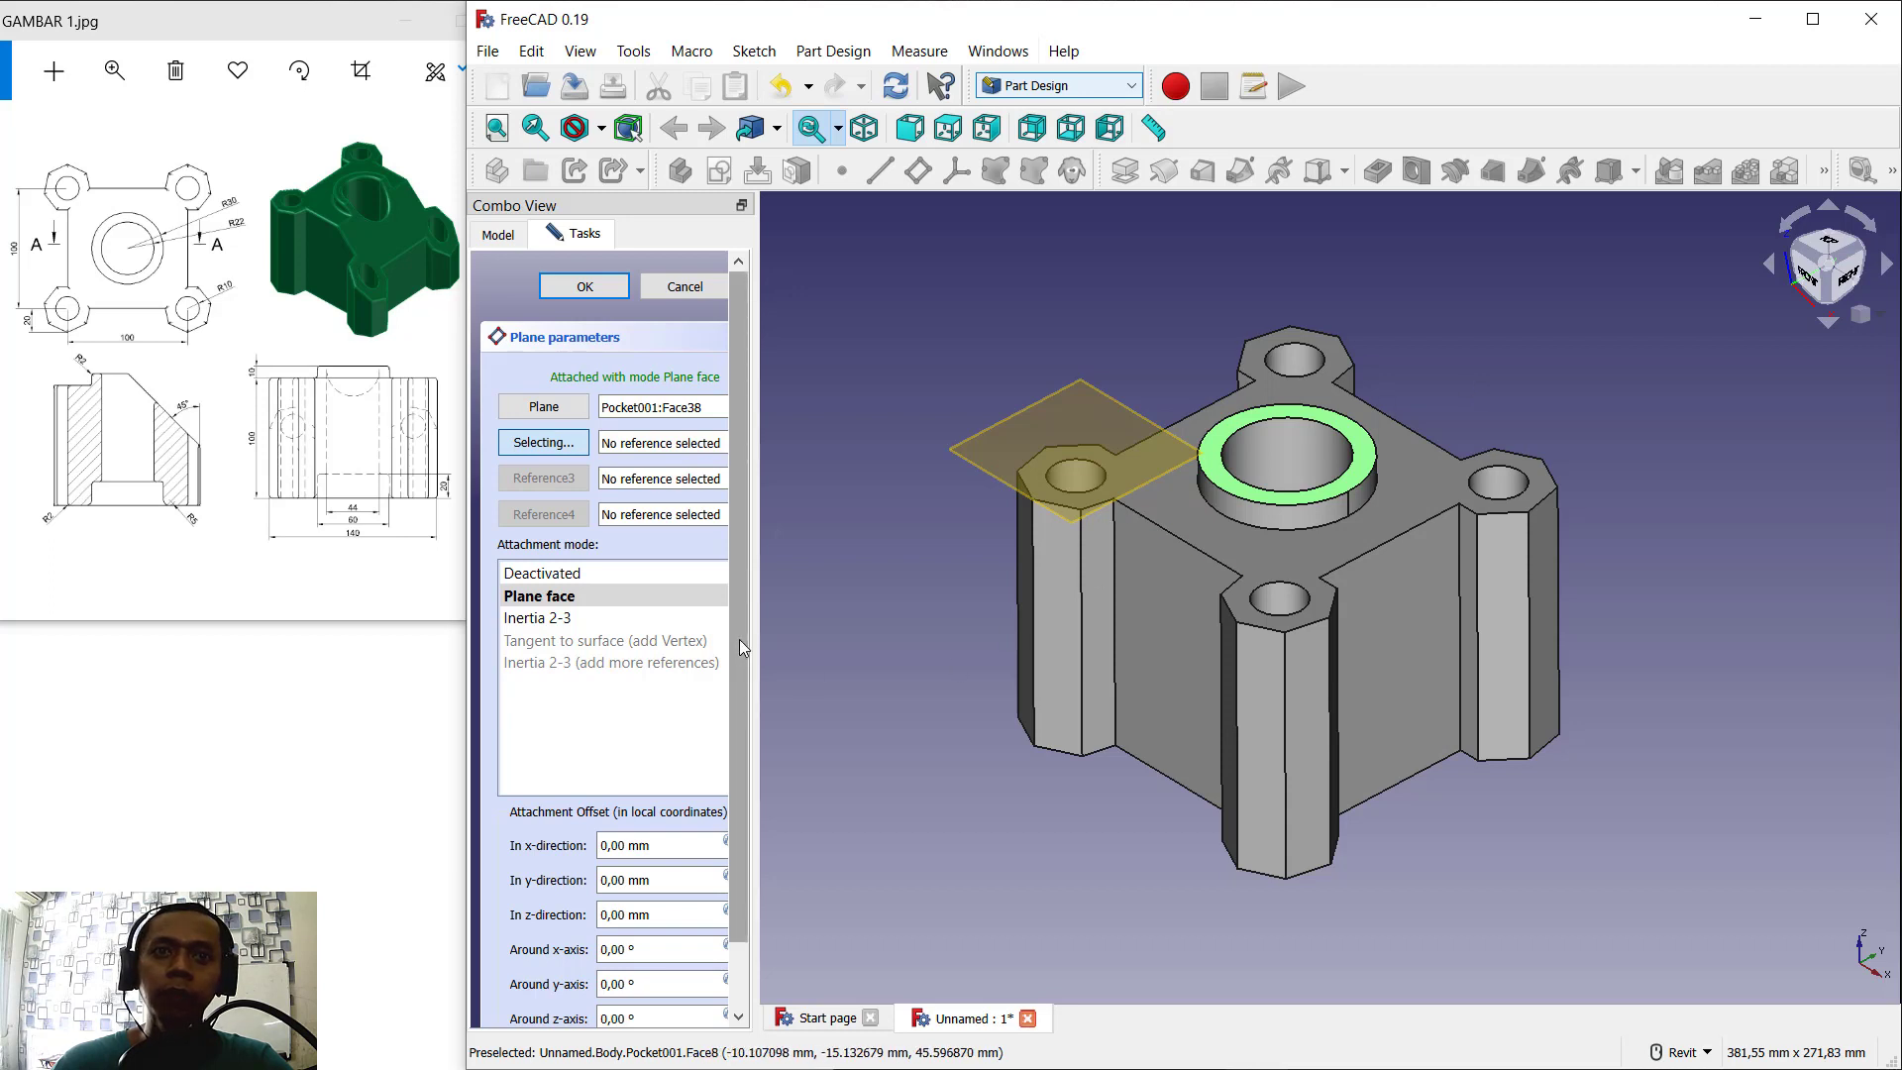
Step: Rotate the datum plane 45° around its y-axis
drag(740, 642, 734, 711)
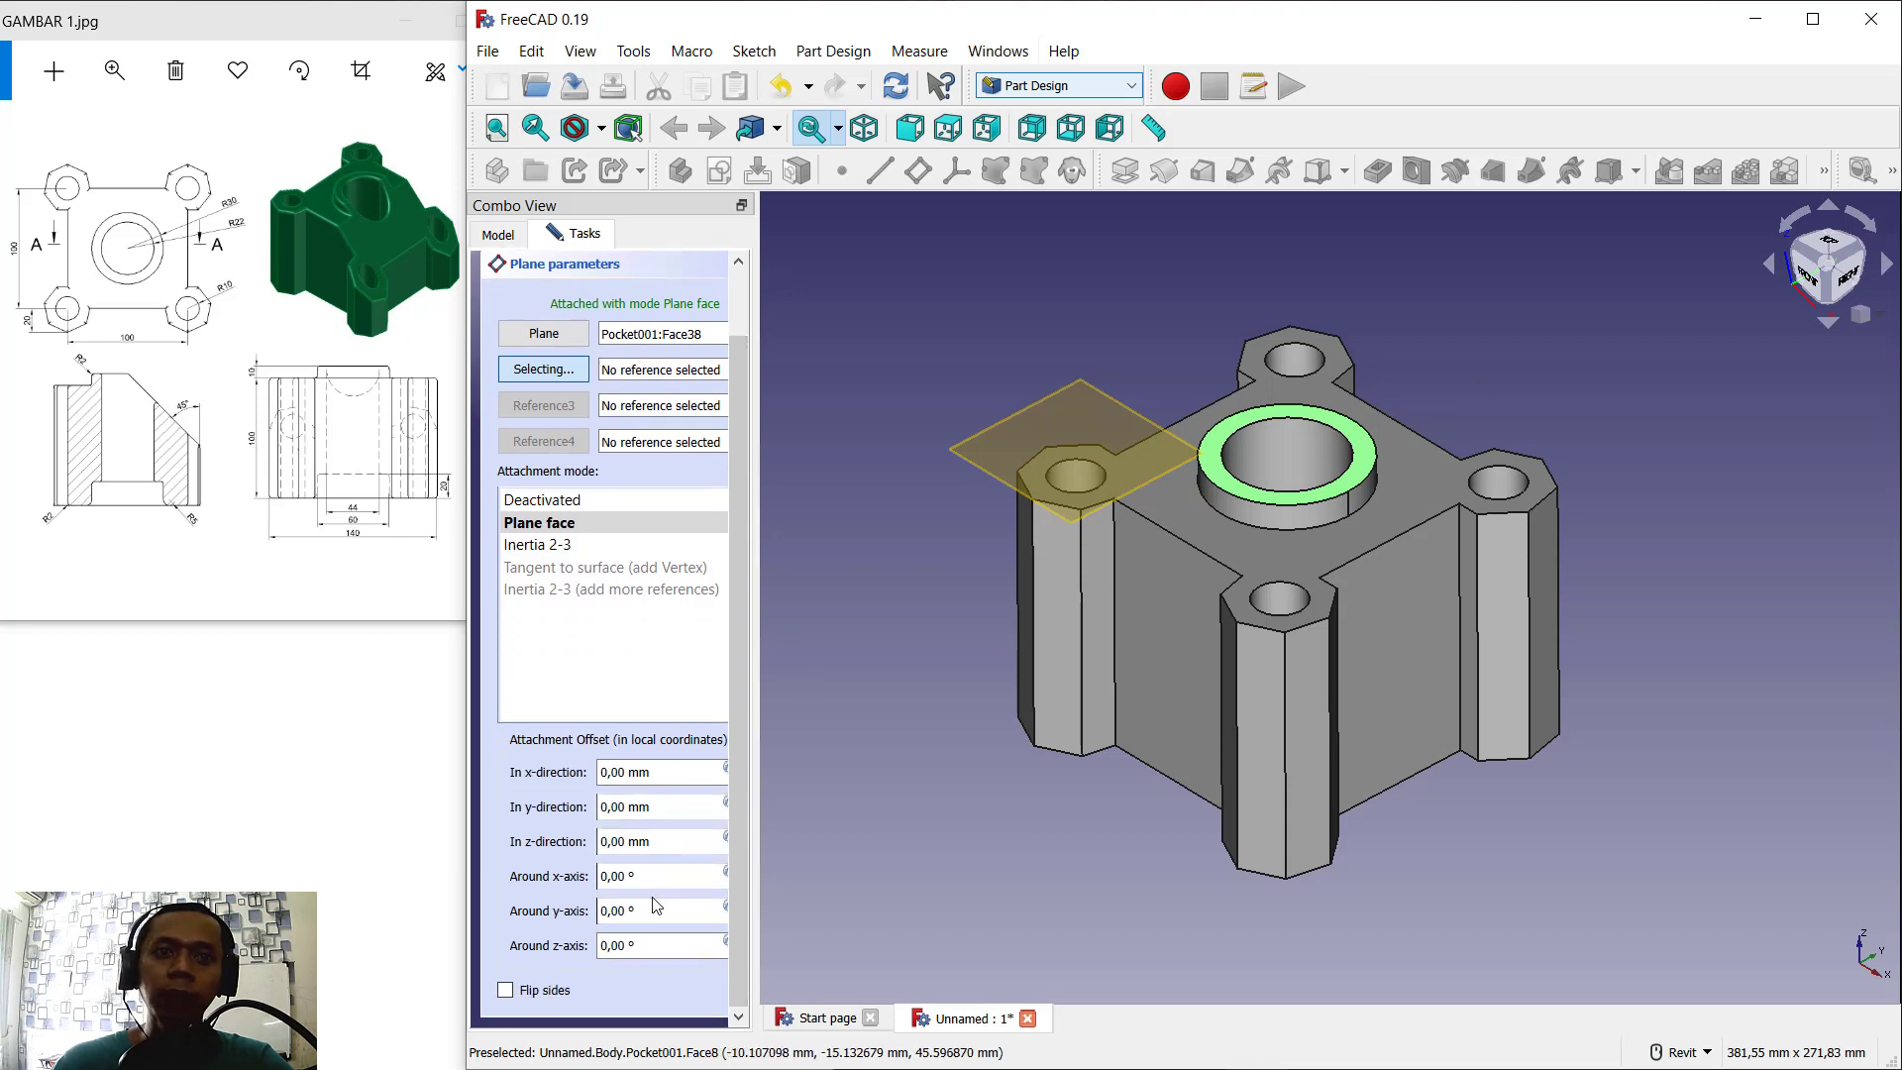
drag(650, 902, 592, 909)
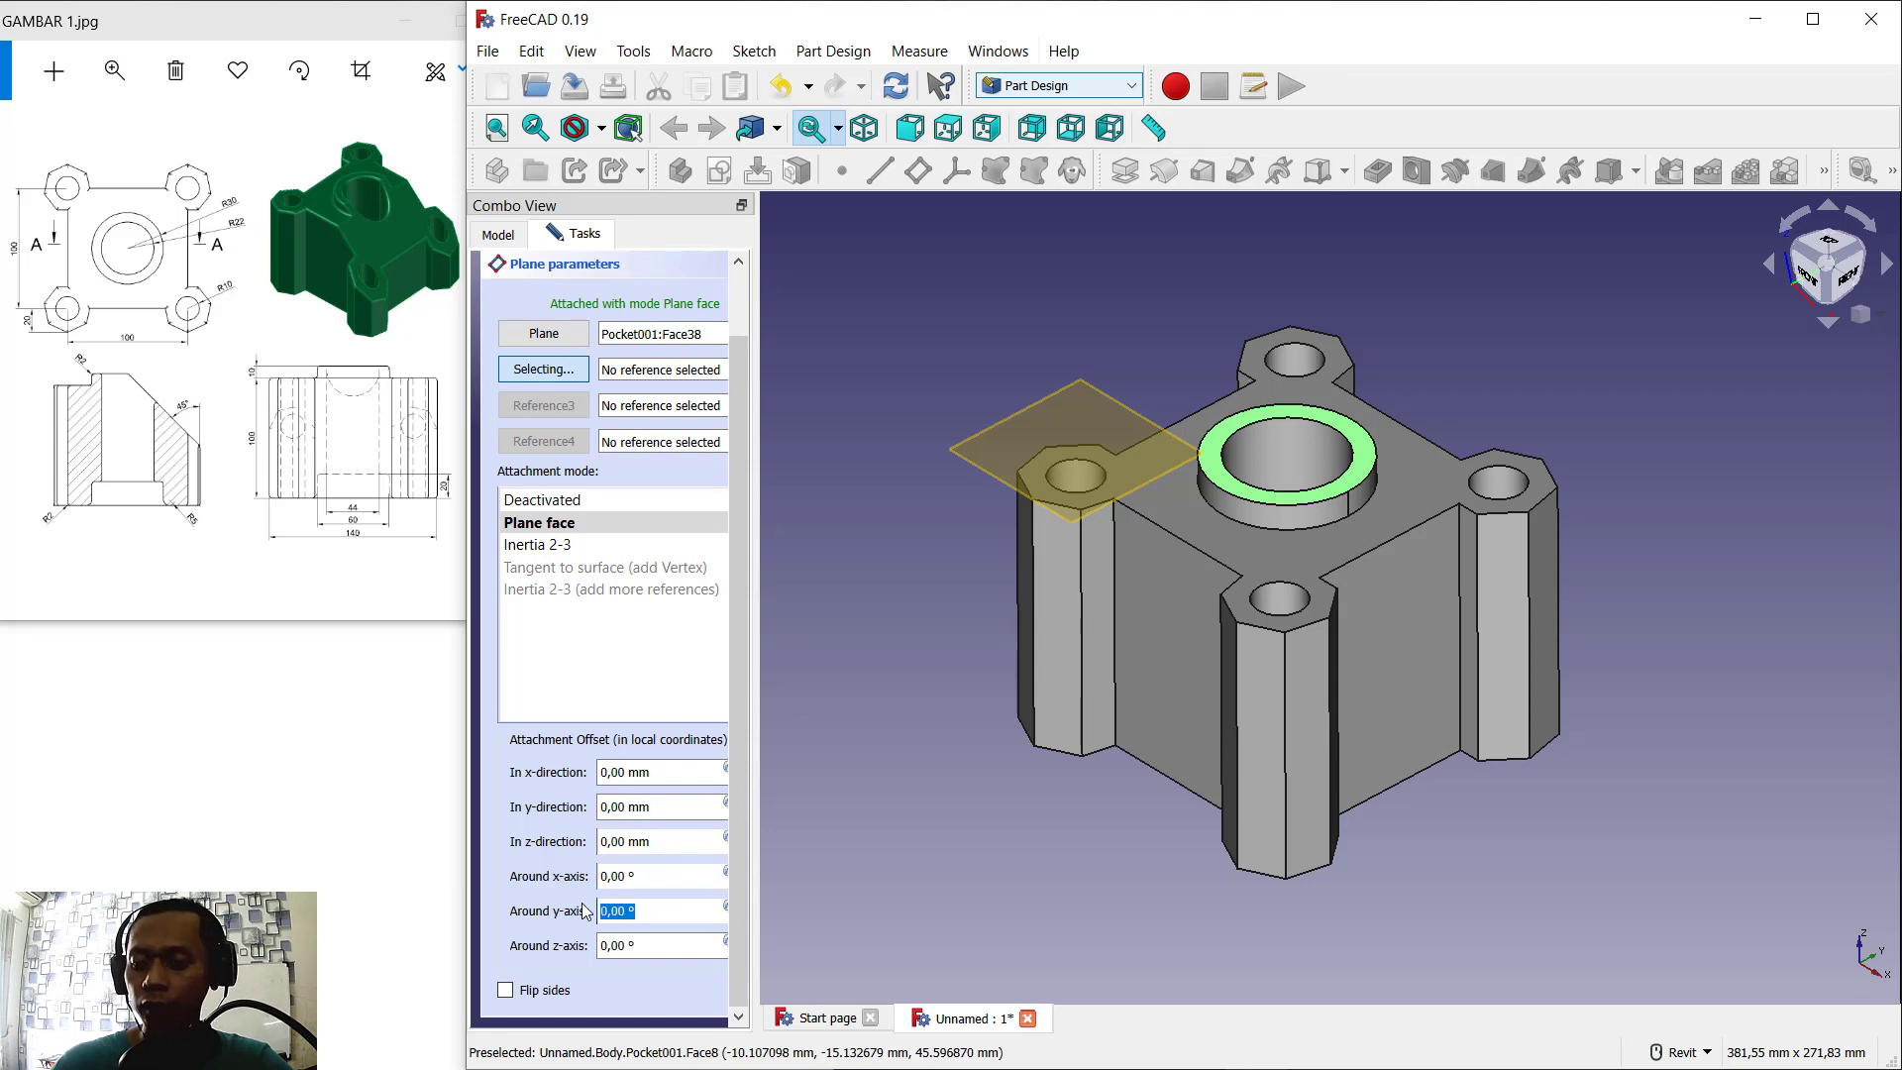
text(45)
click(677, 870)
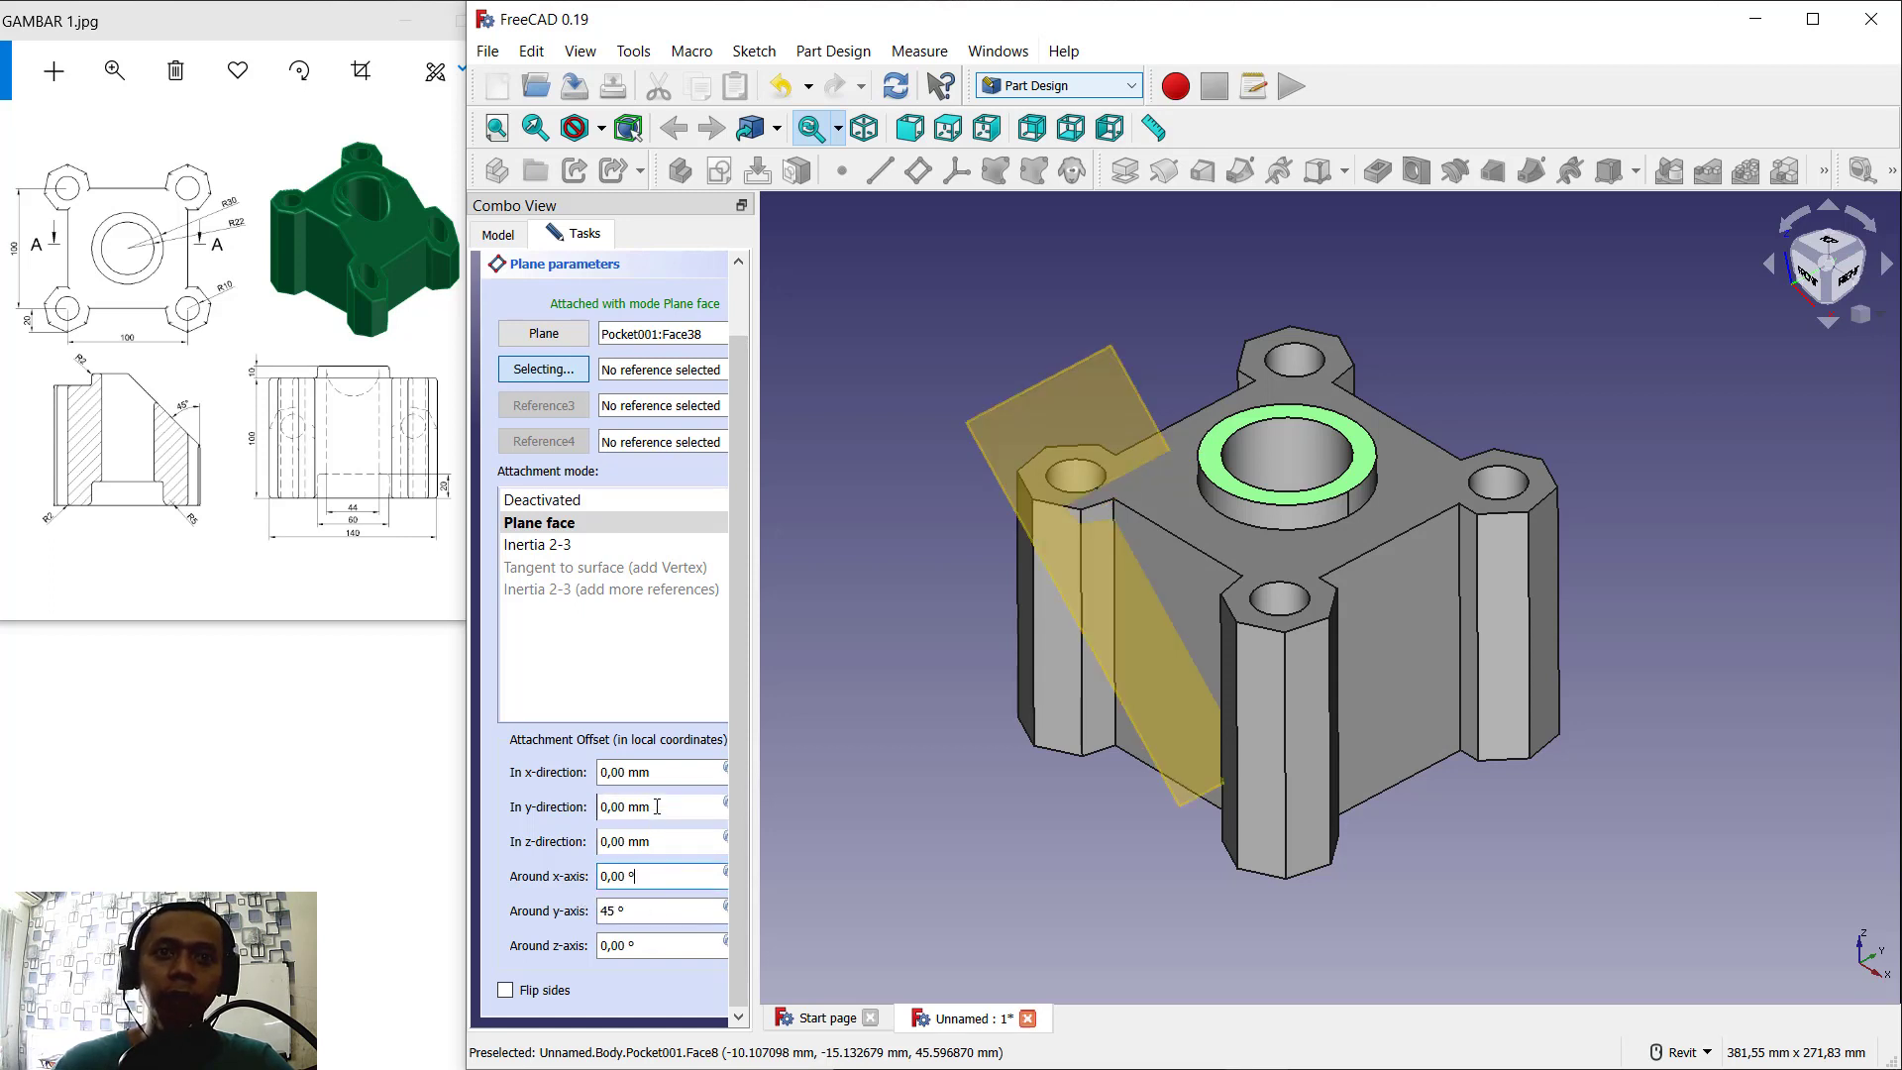
Step: Offset the datum plane 50 mm in its local x-direction
drag(652, 772, 573, 775)
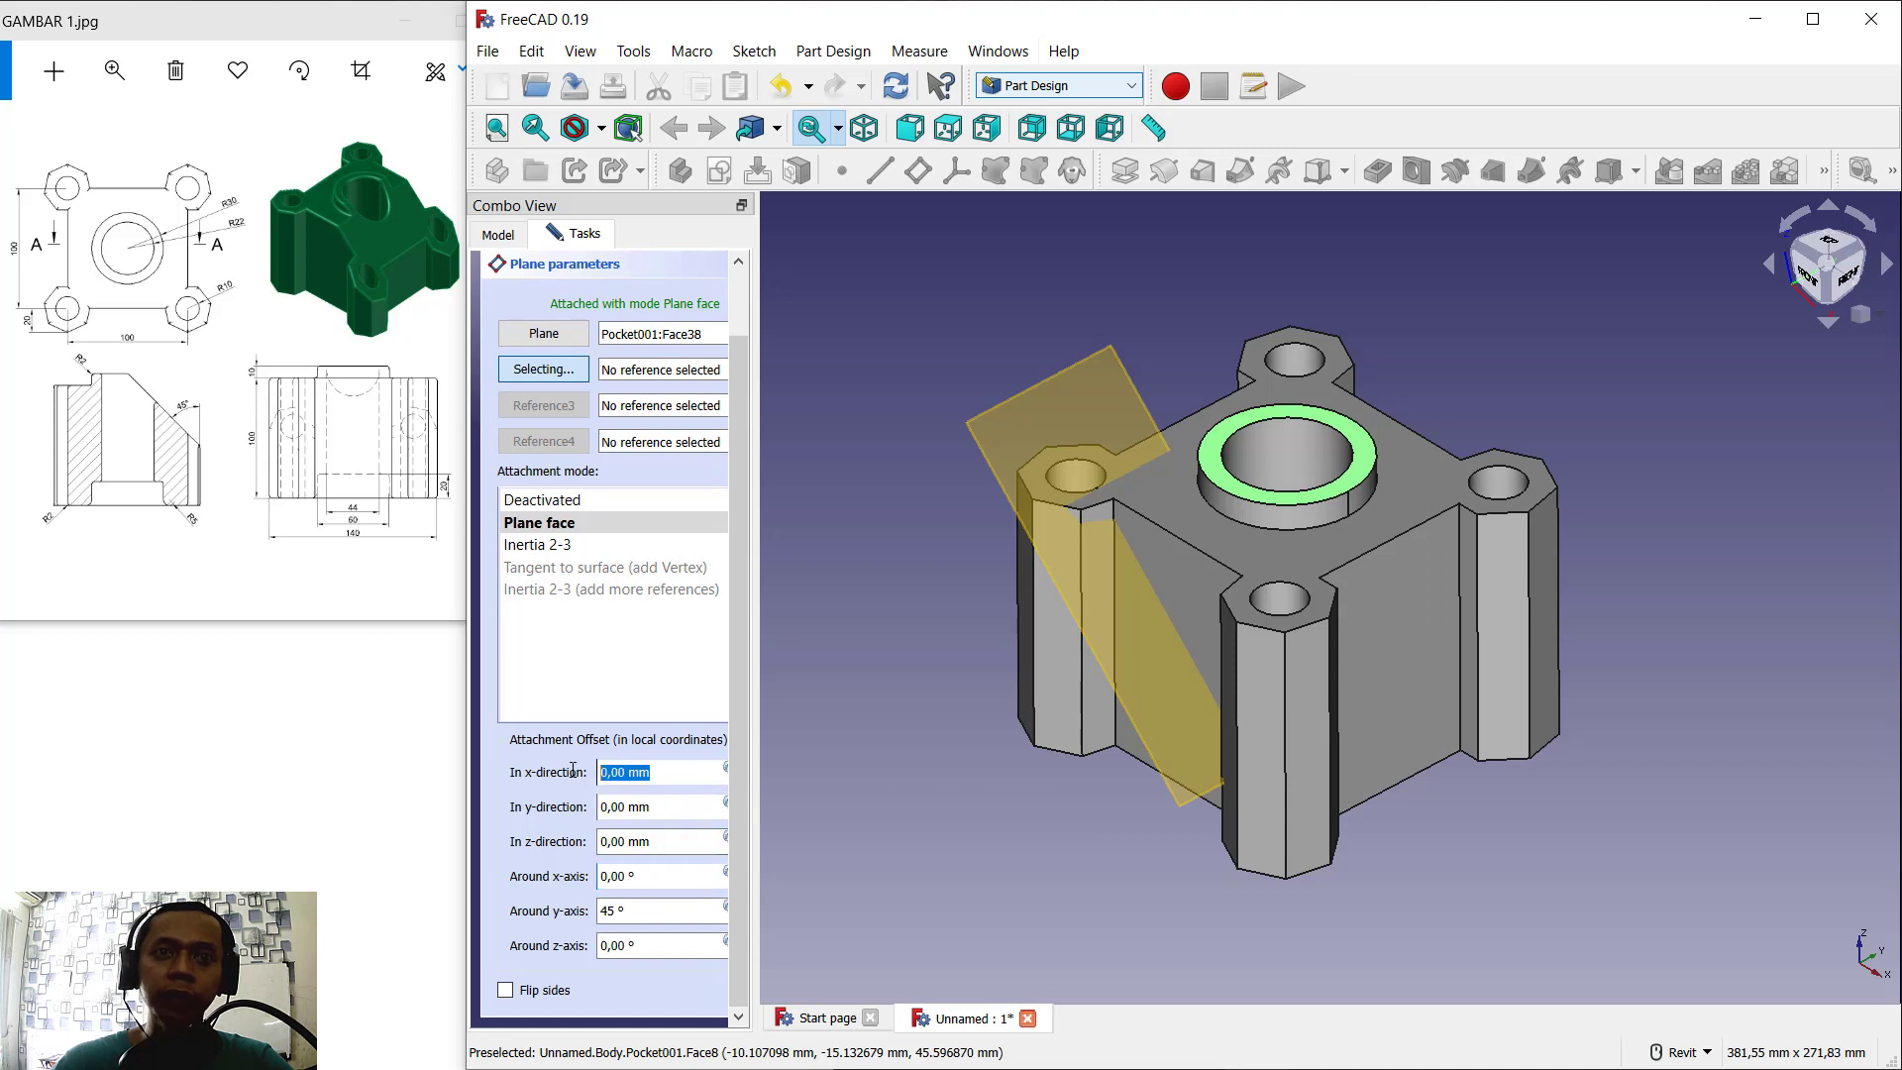
text(50)
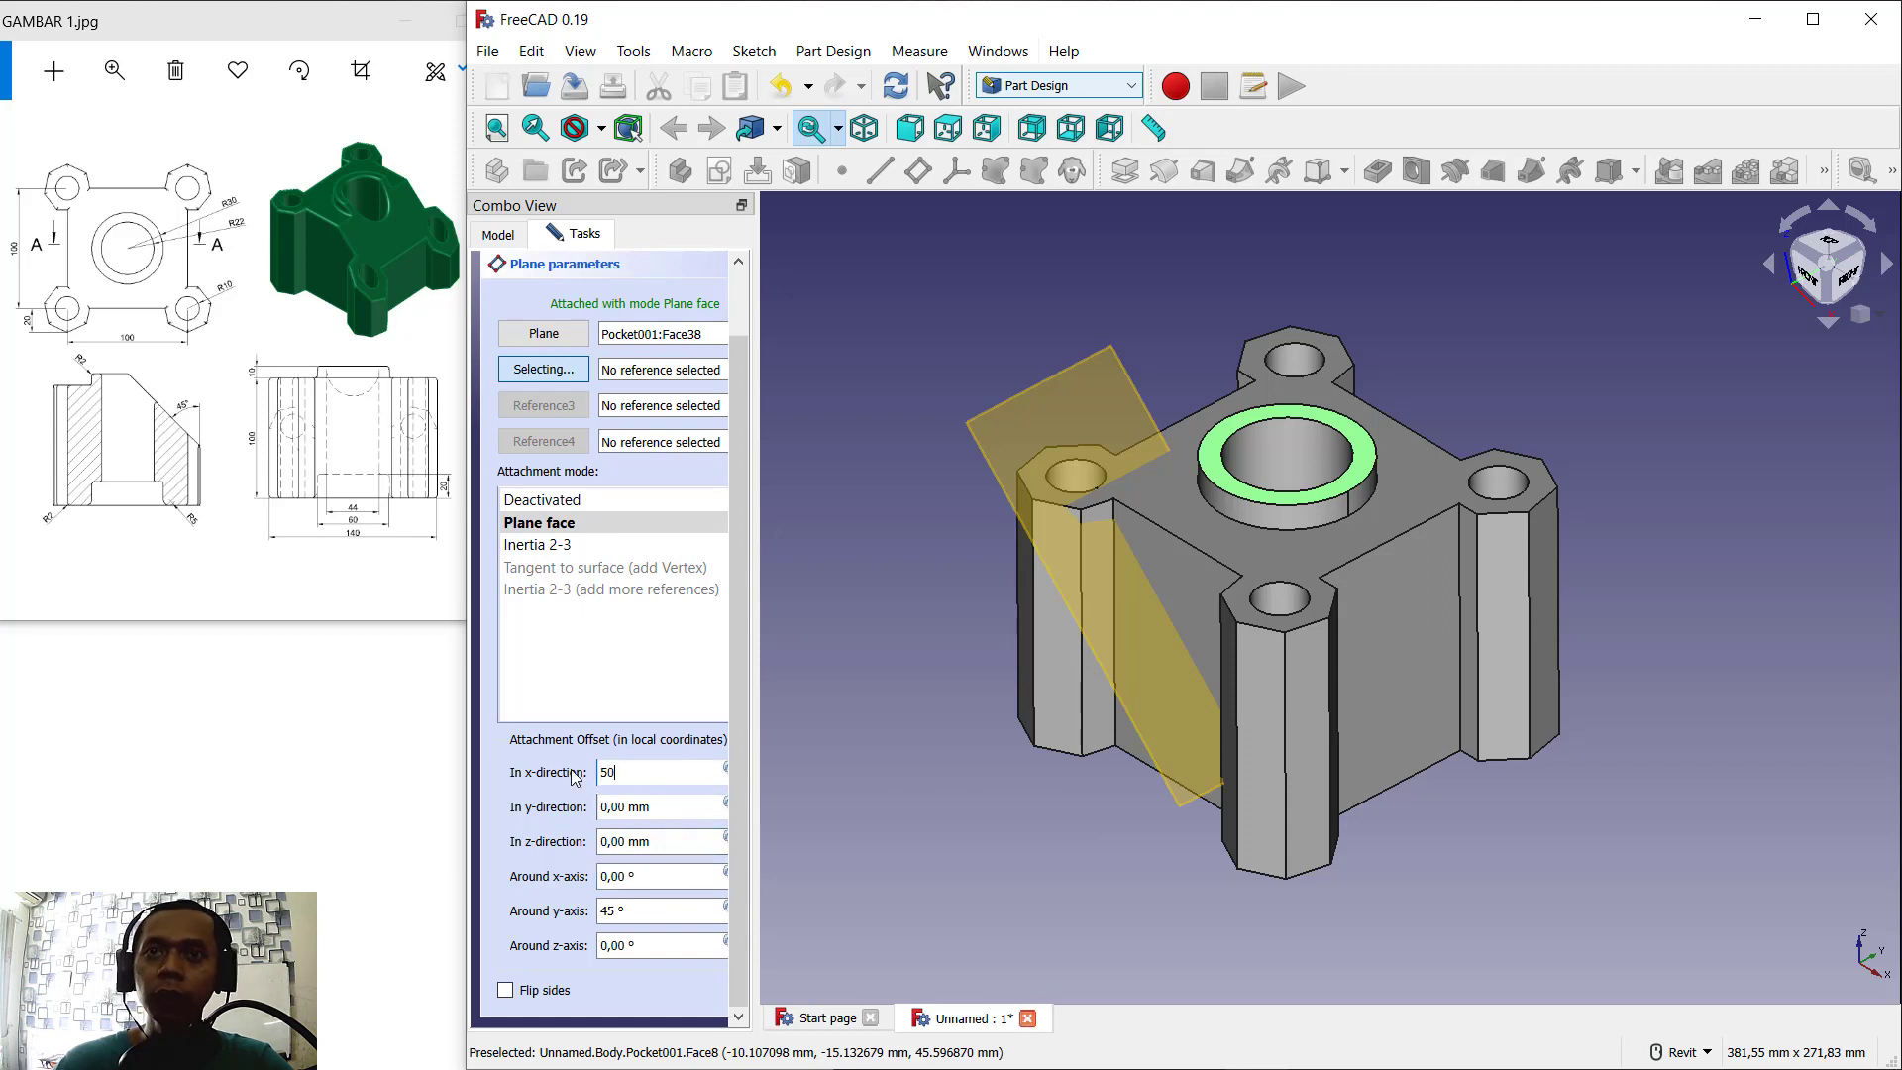
click(671, 803)
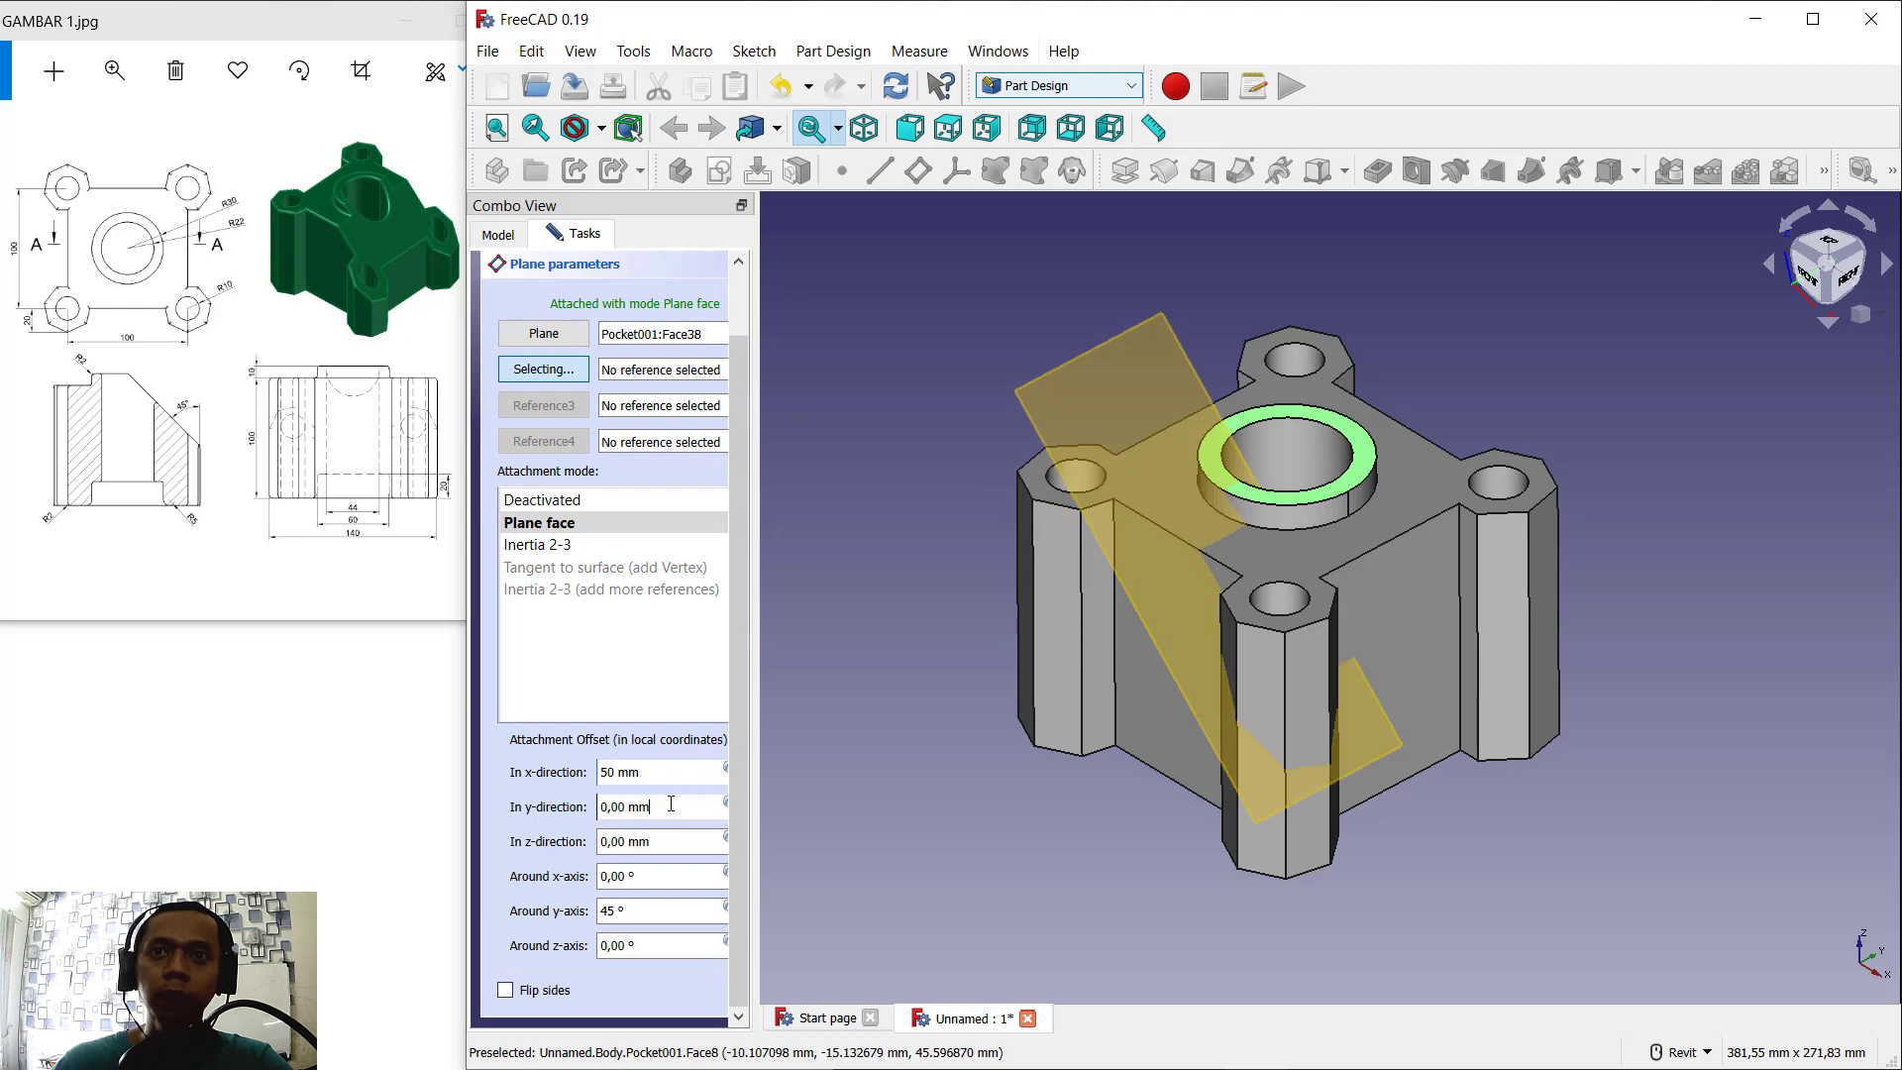
shift+middle_drag(1203, 822, 1265, 794)
key(0)
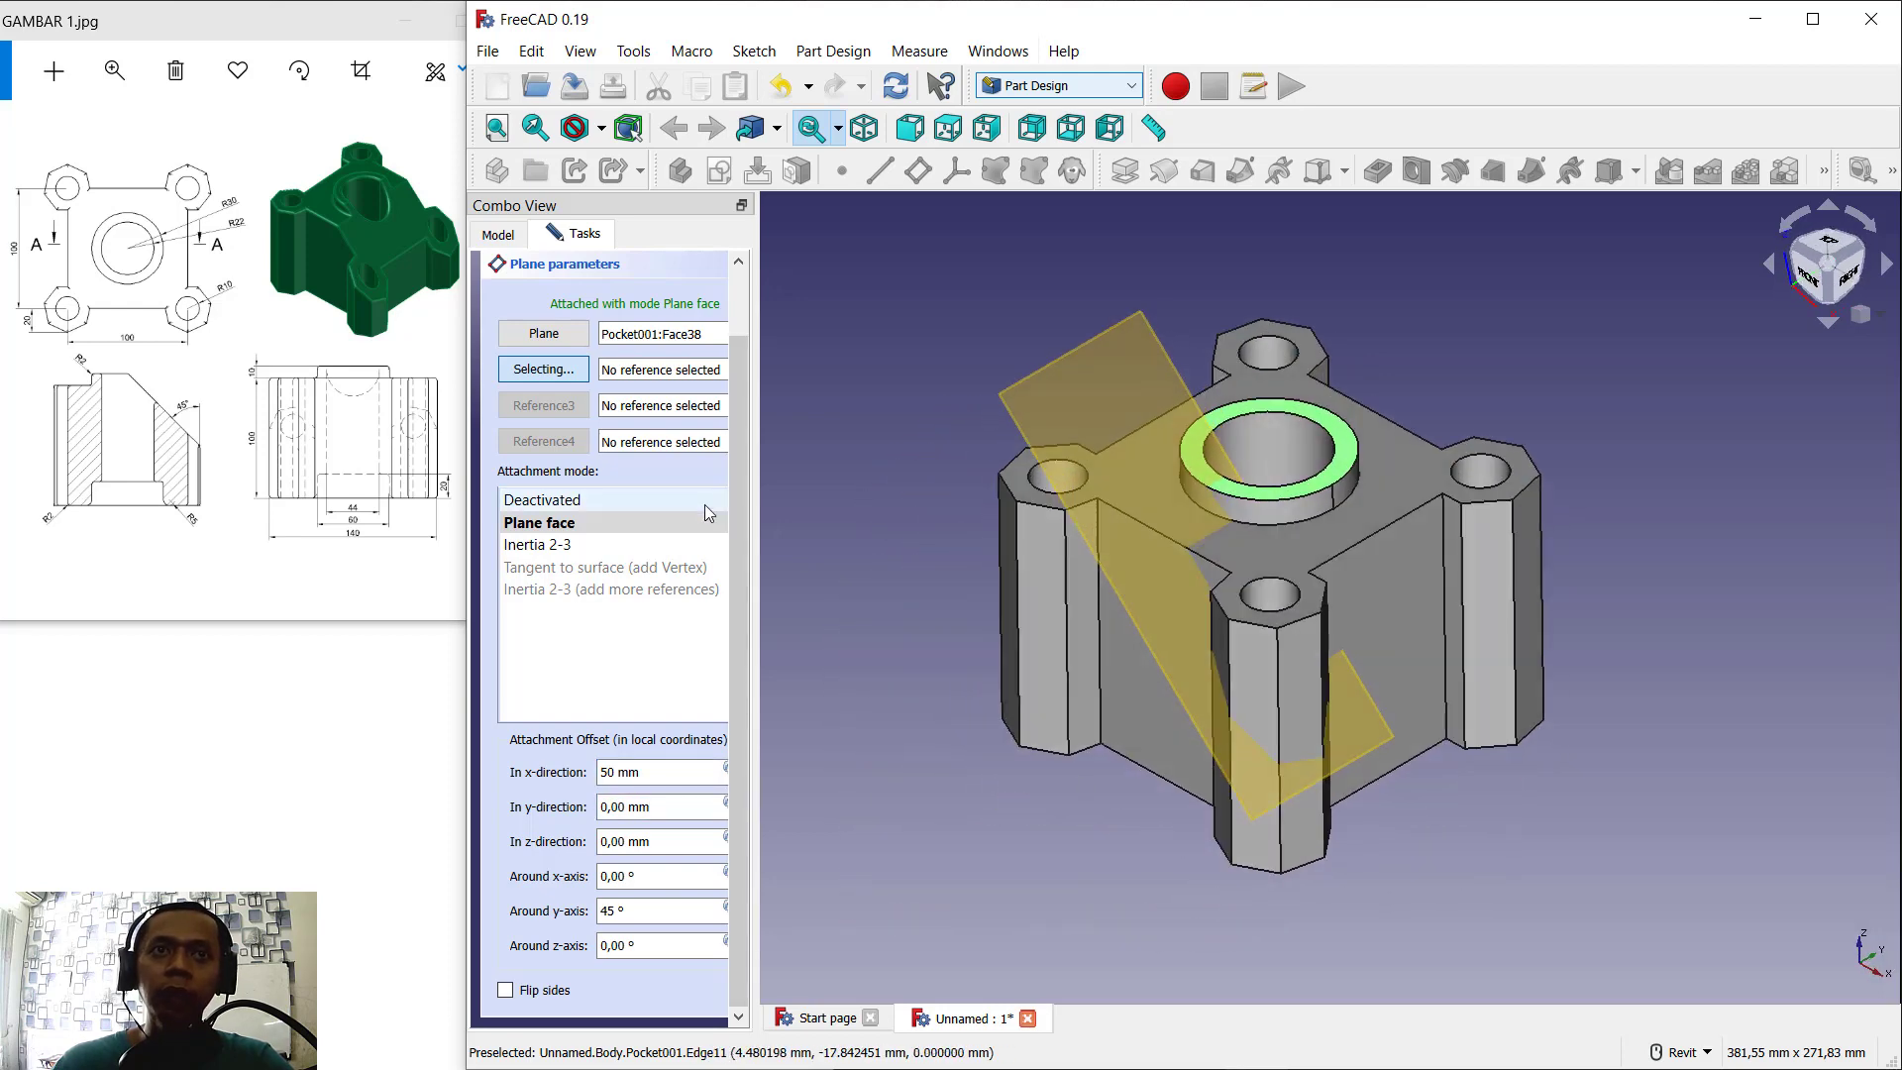
scroll(745, 444, up, 3)
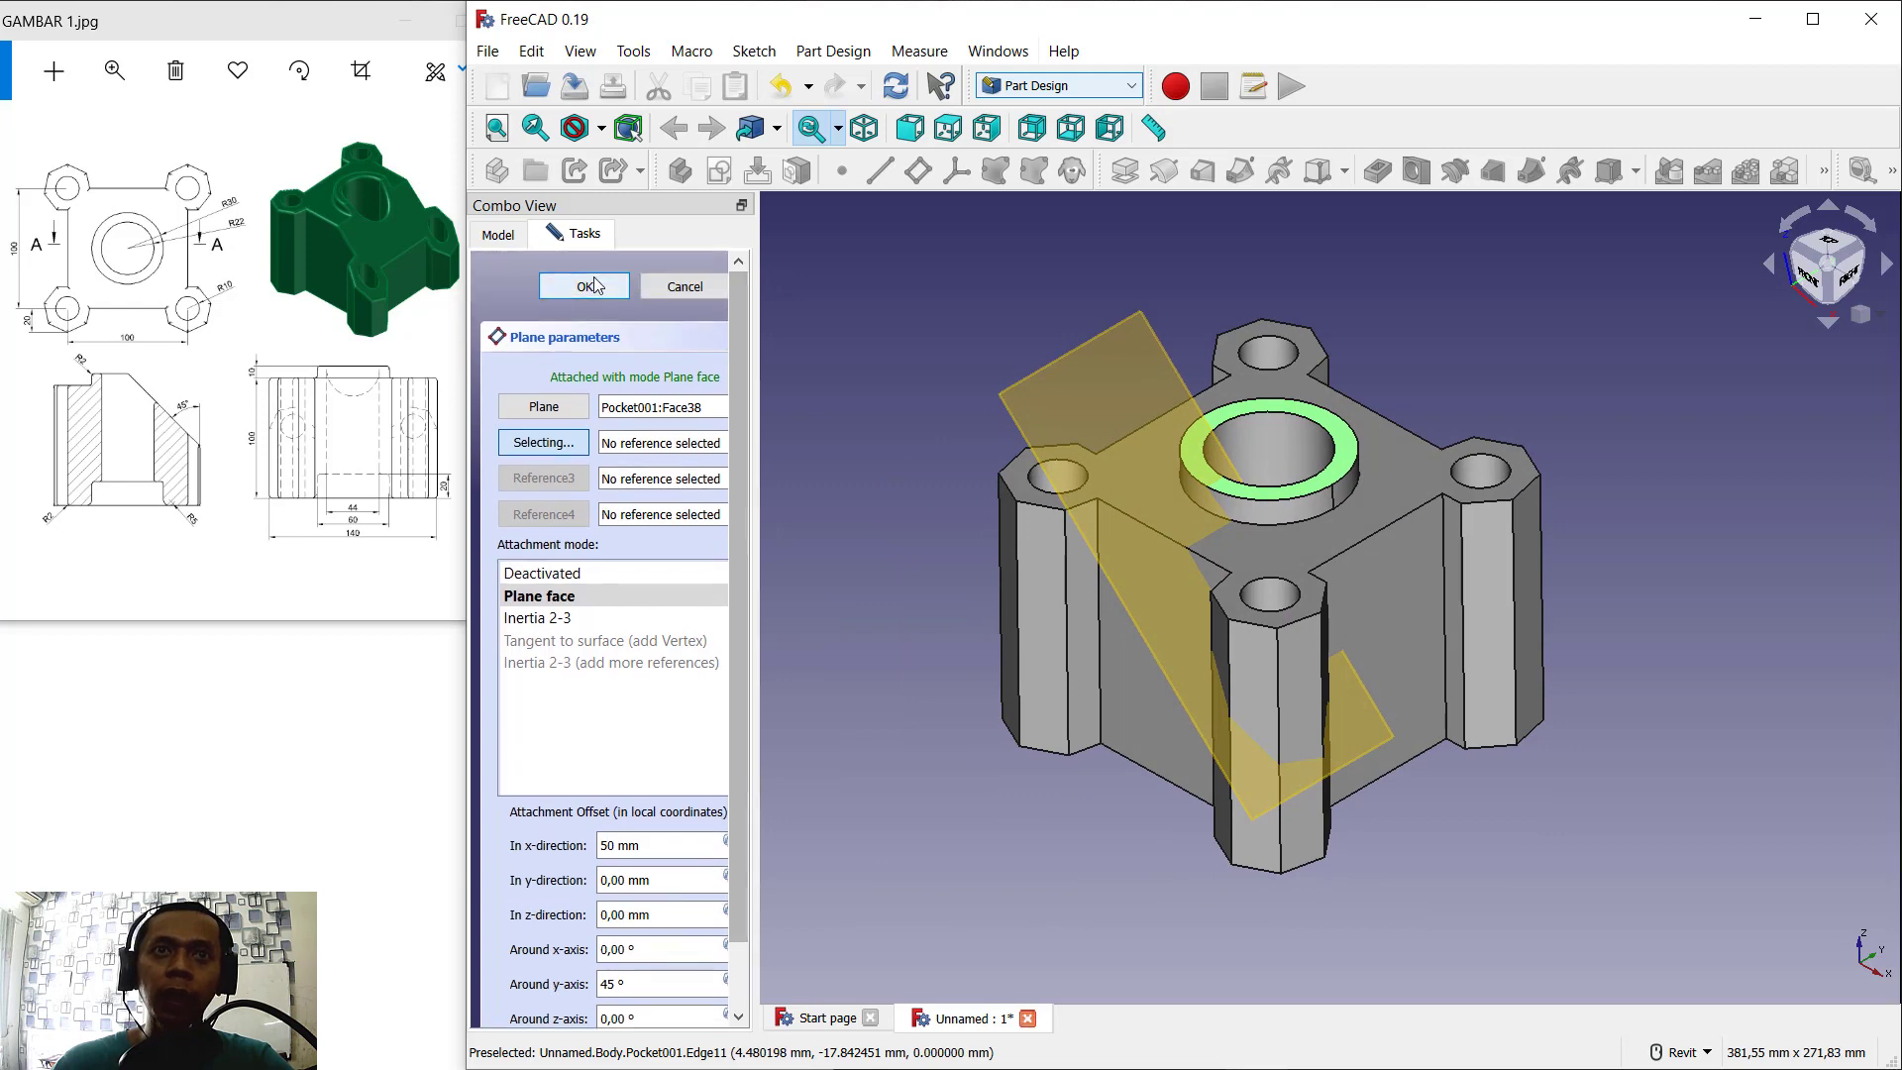
Step: Finish the datum plane with an independent copy of the referenced boss face and dismiss the error report
click(585, 287)
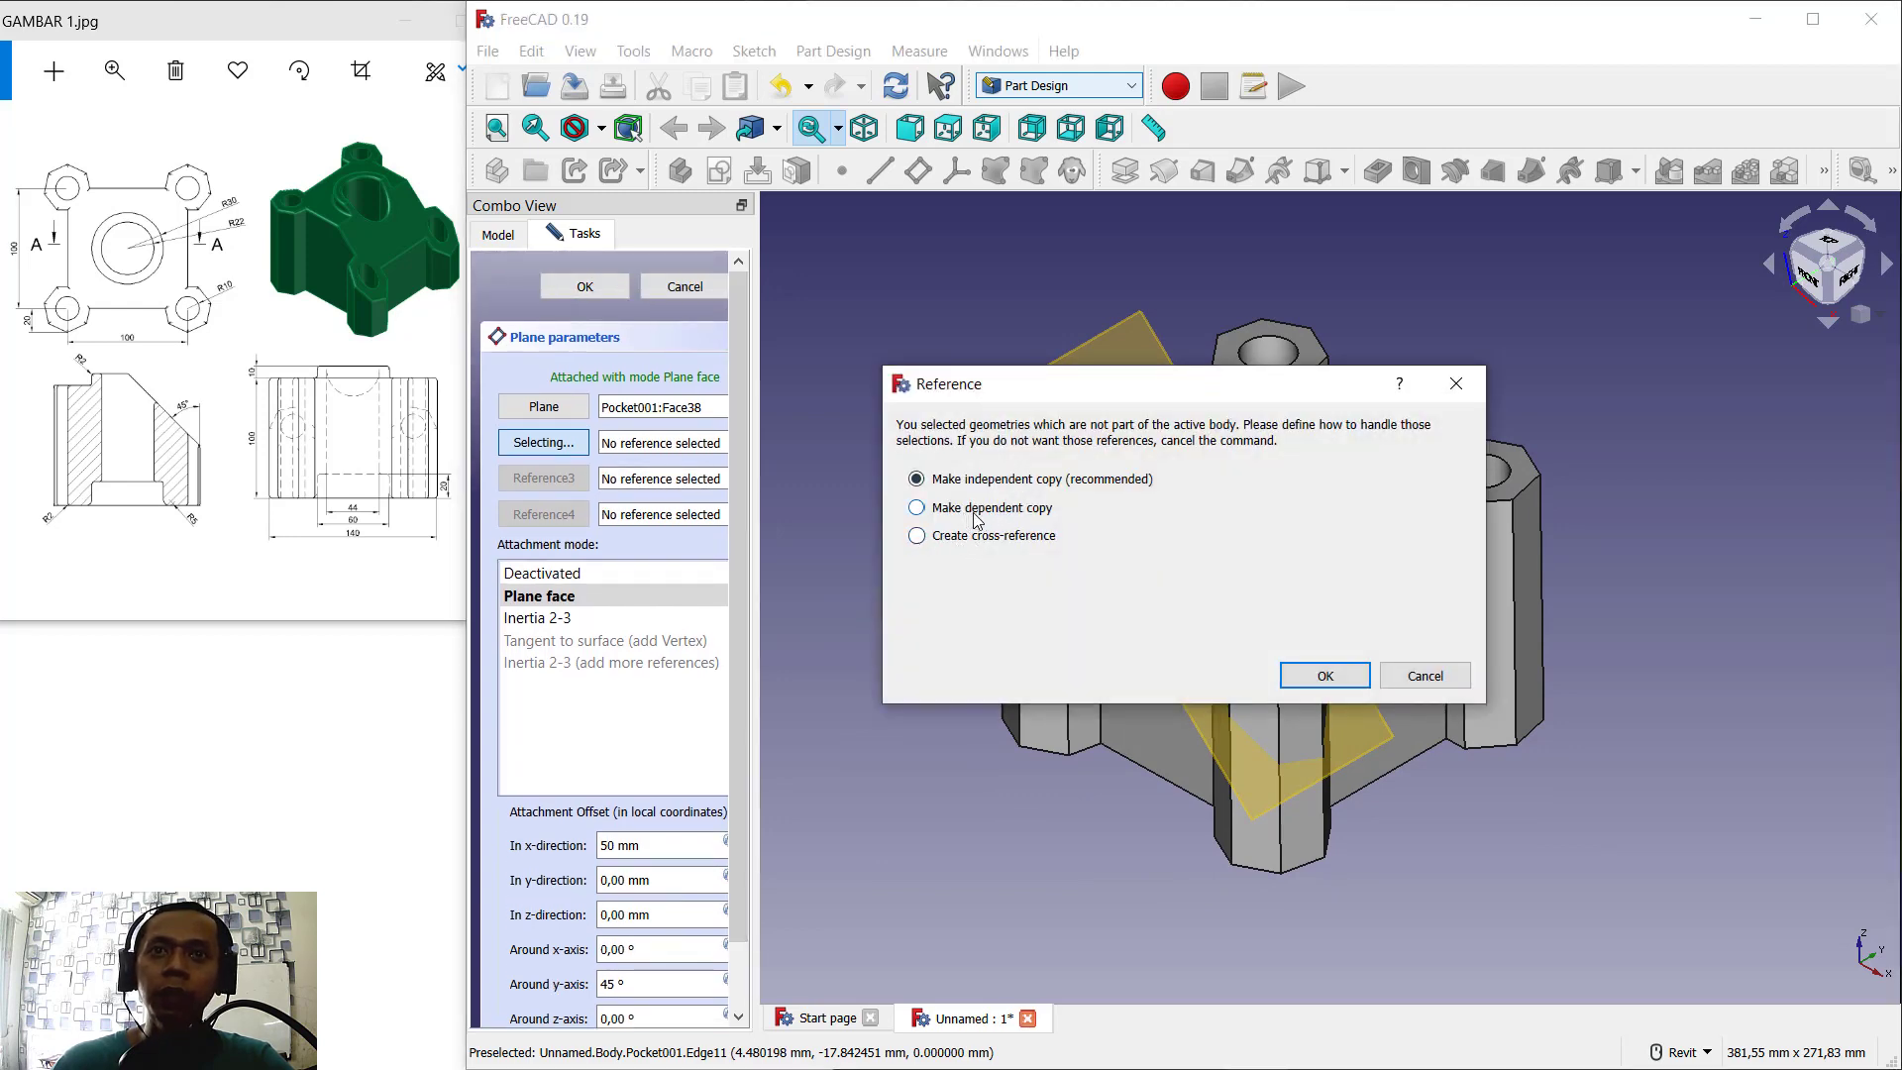
click(1339, 678)
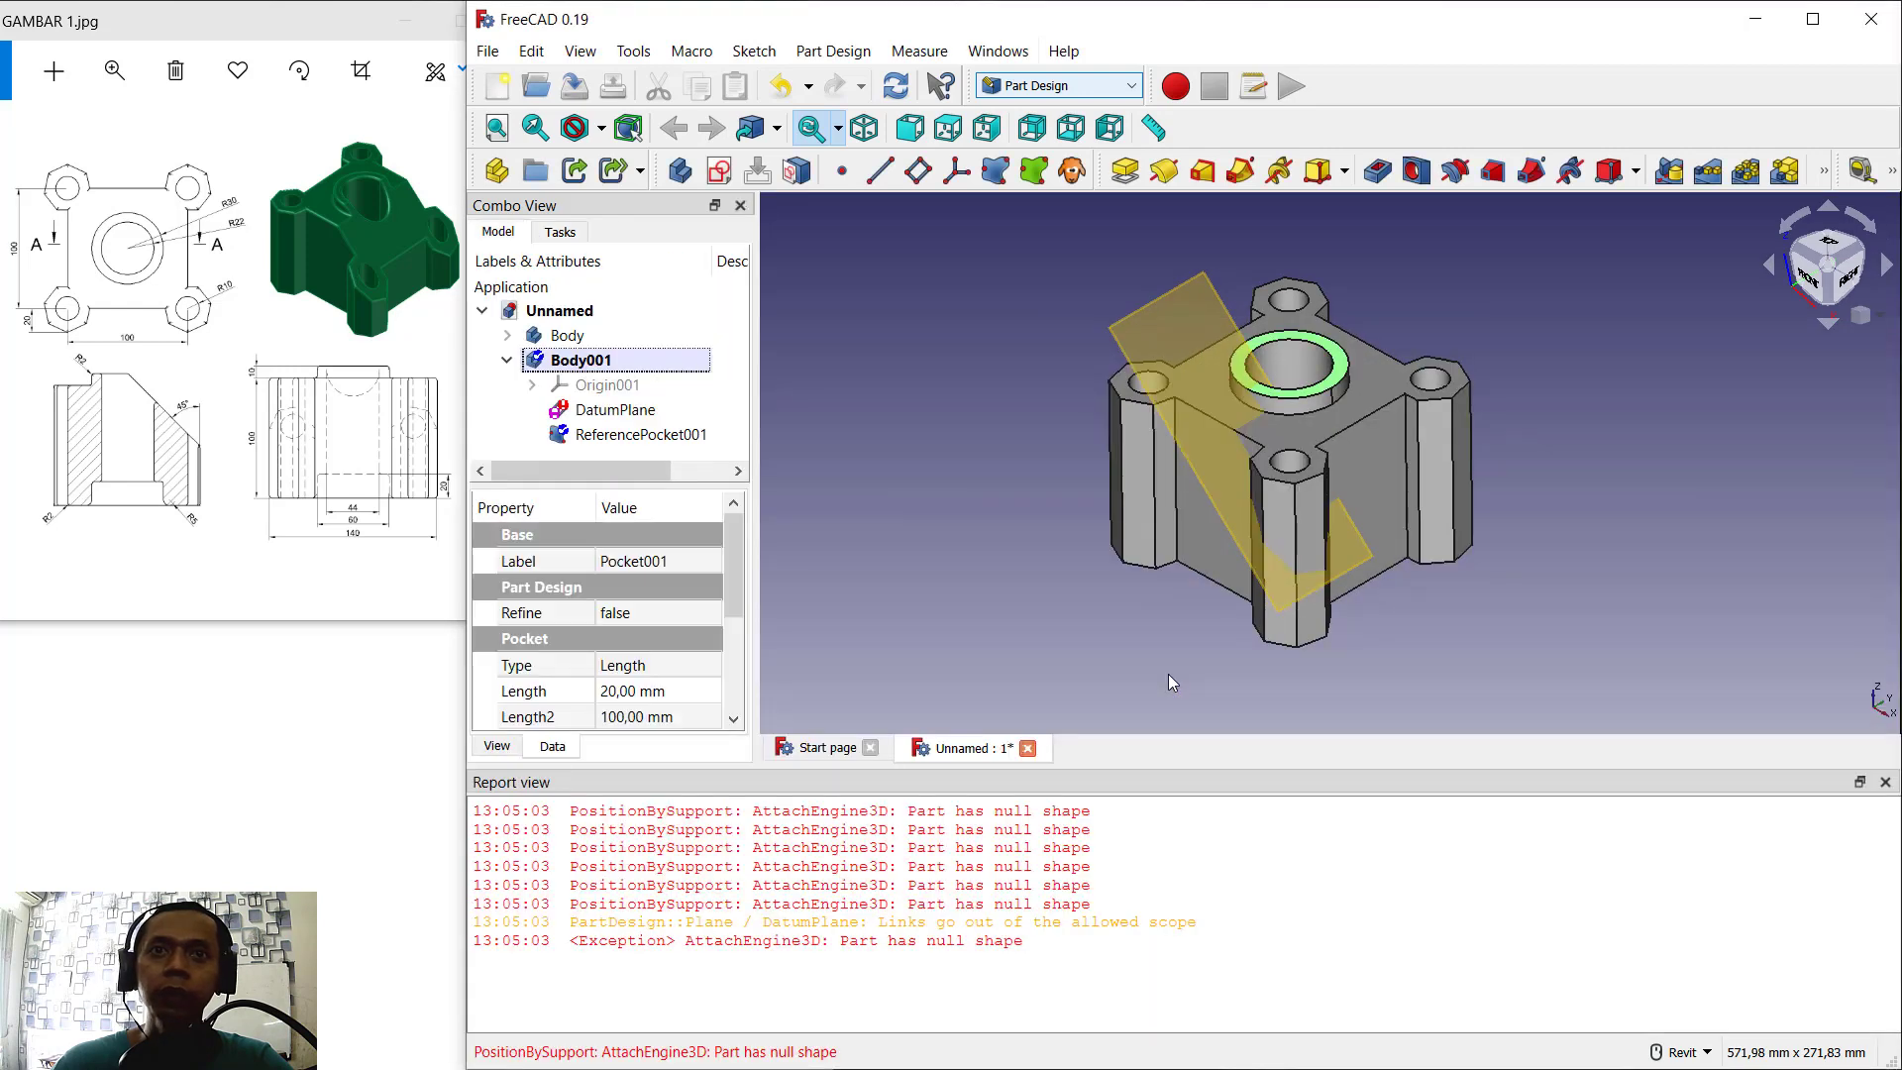
click(1887, 782)
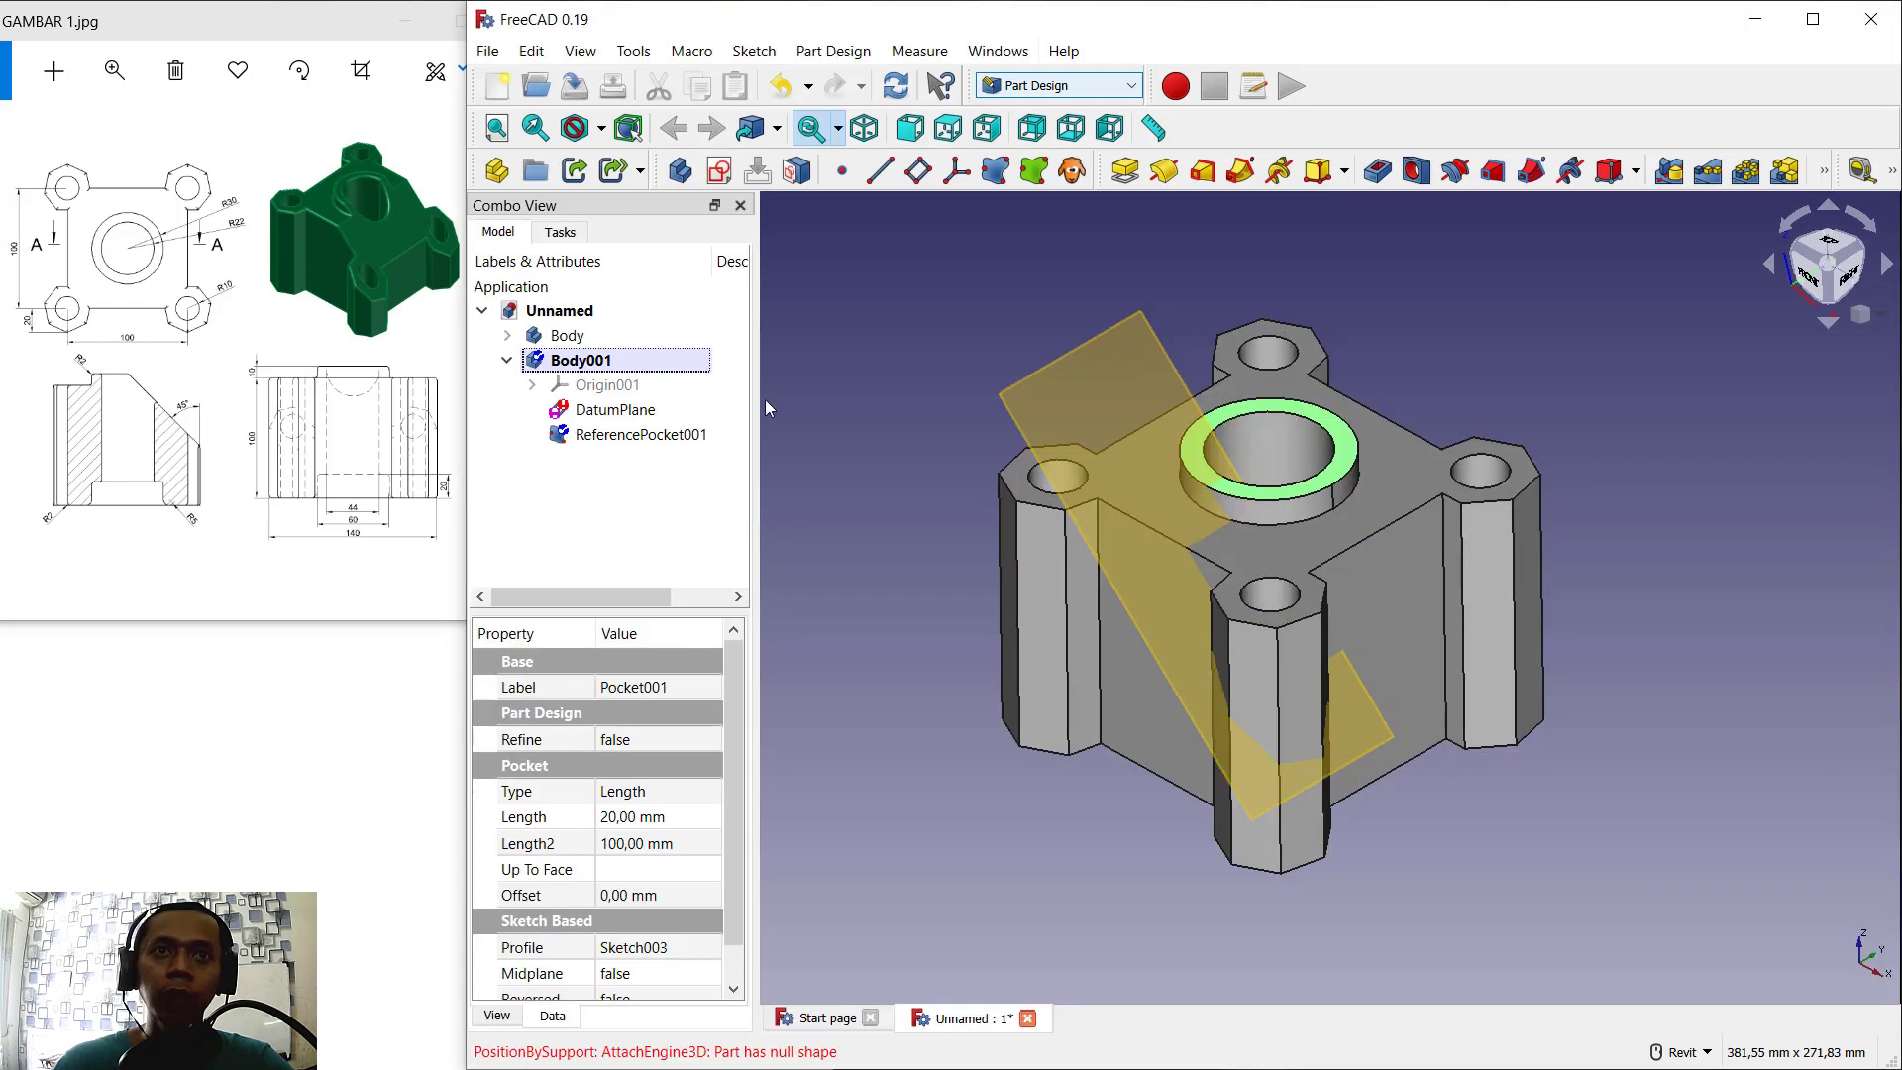
Step: Delete the copied reference ReferencePocket001 from the second body despite the datum plane's dependency on it
right_click(624, 410)
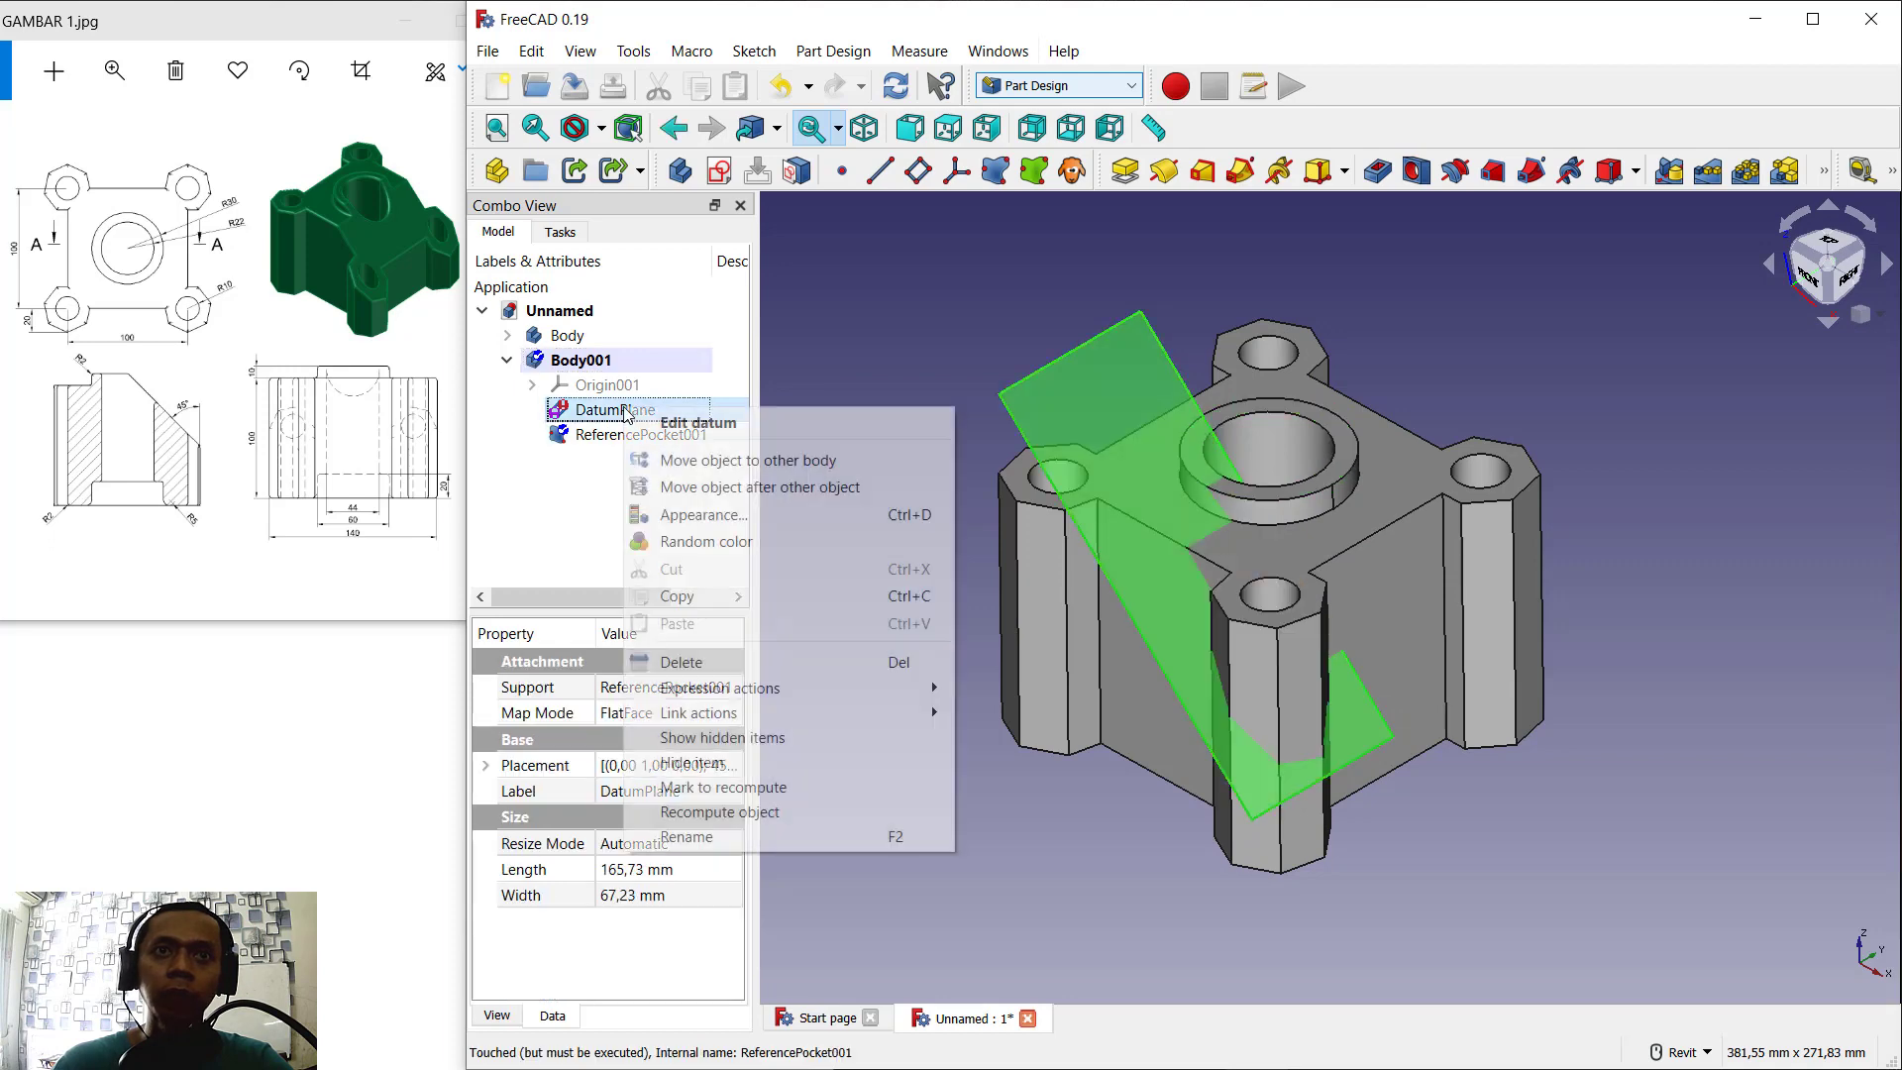
right_click(595, 436)
click(649, 681)
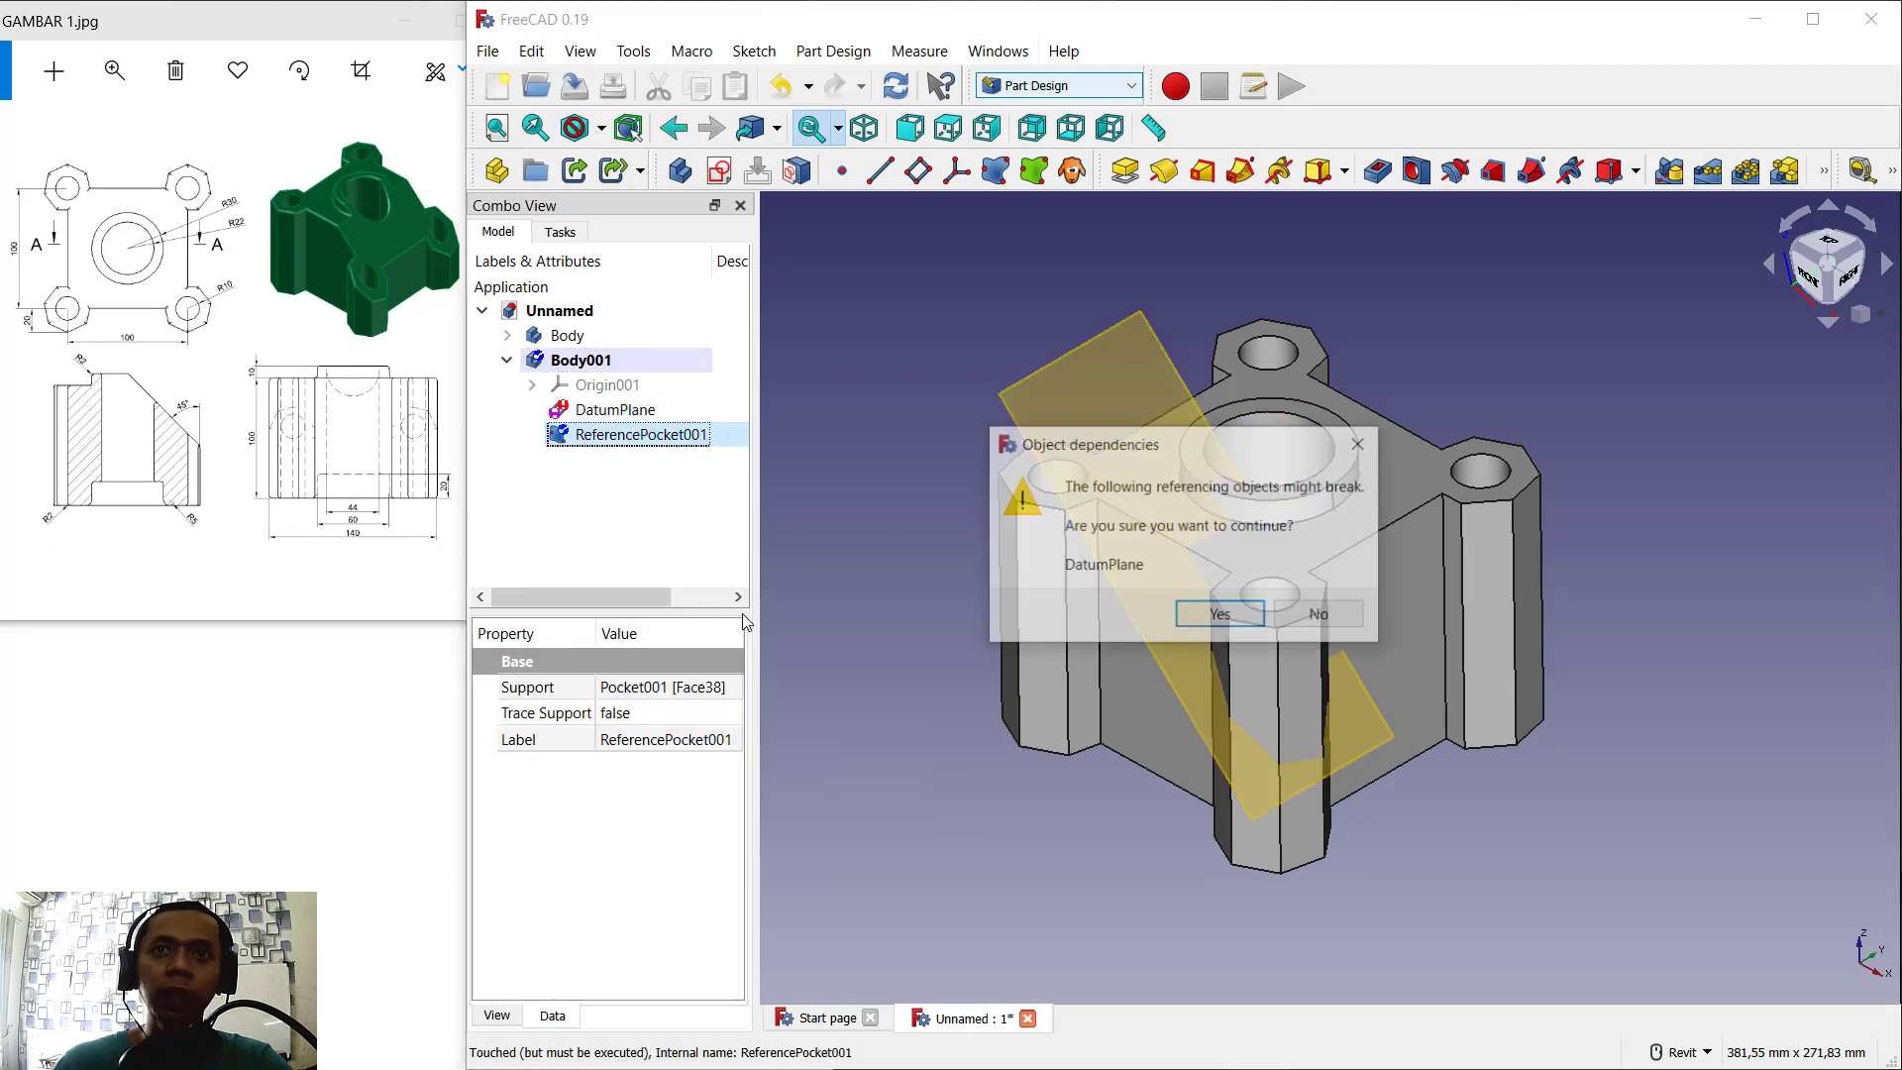
click(1219, 613)
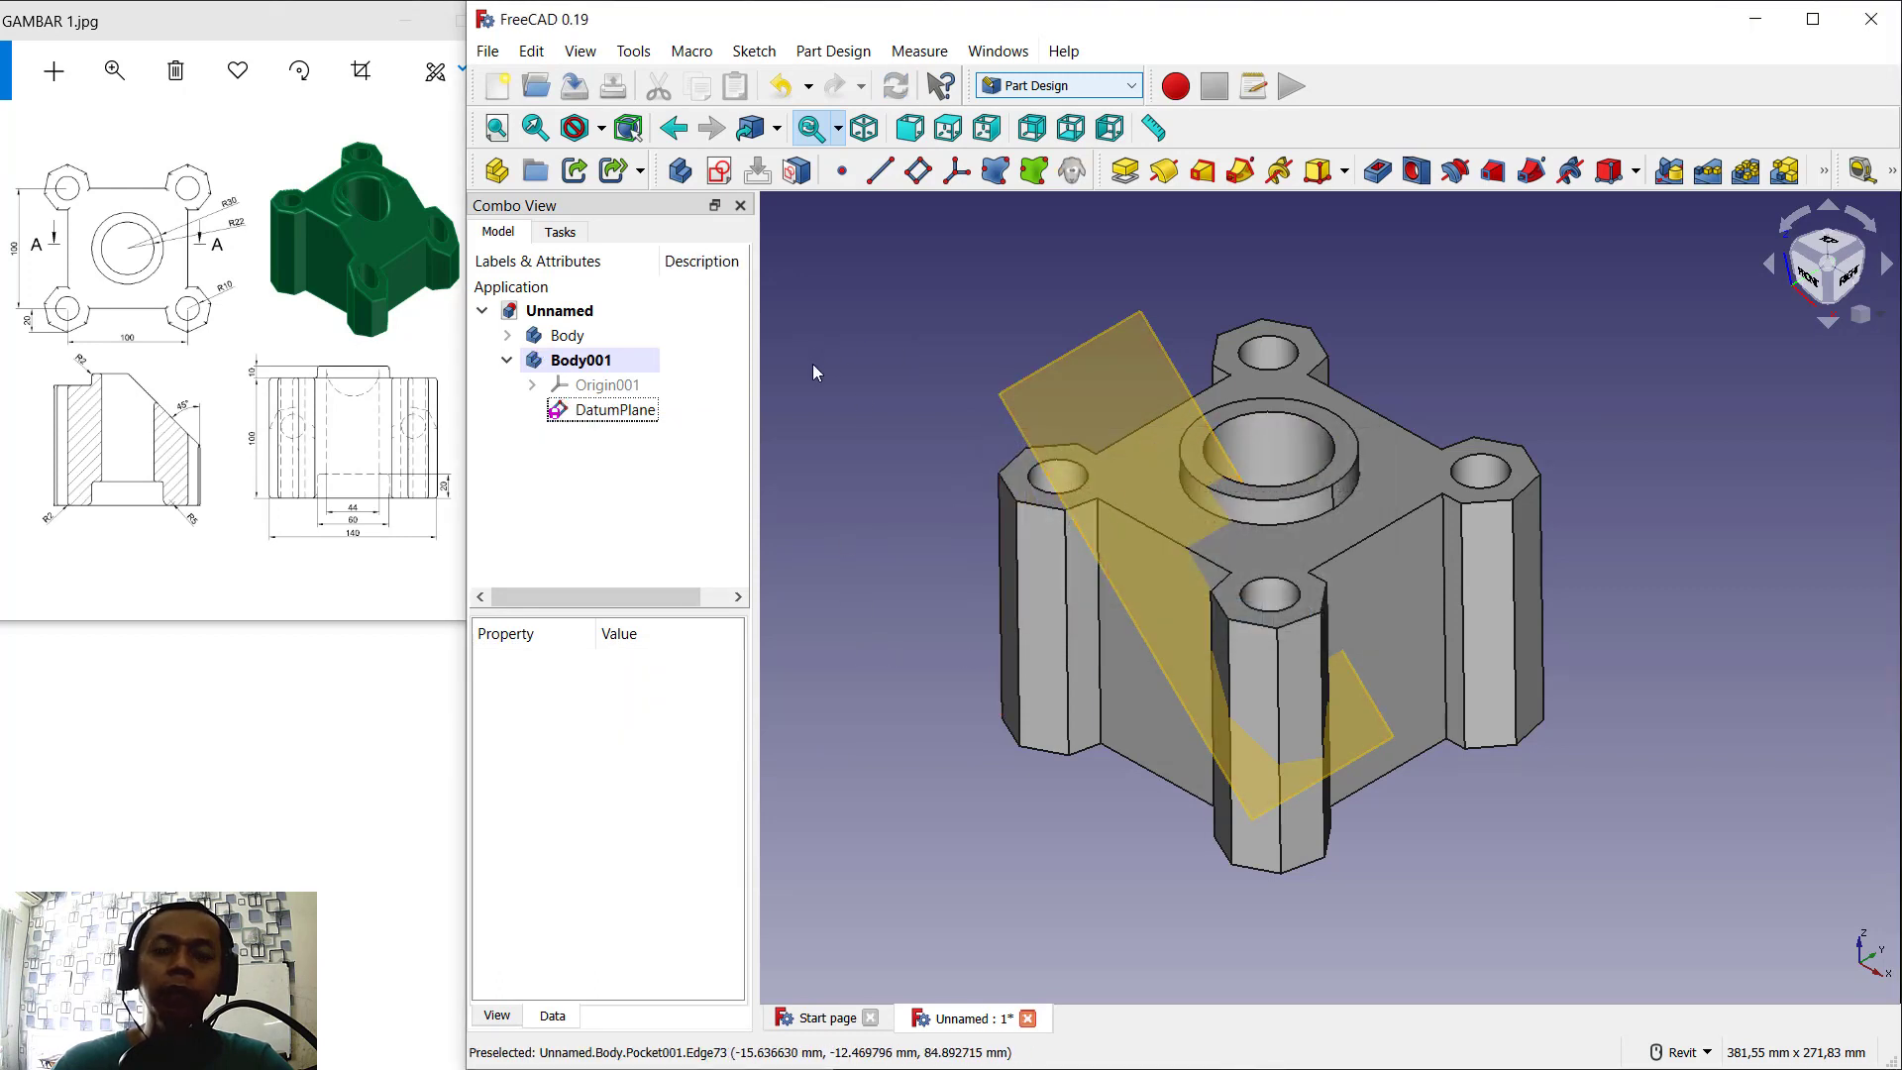
Step: Start a new sketch on the 45° datum plane in the second body
click(720, 173)
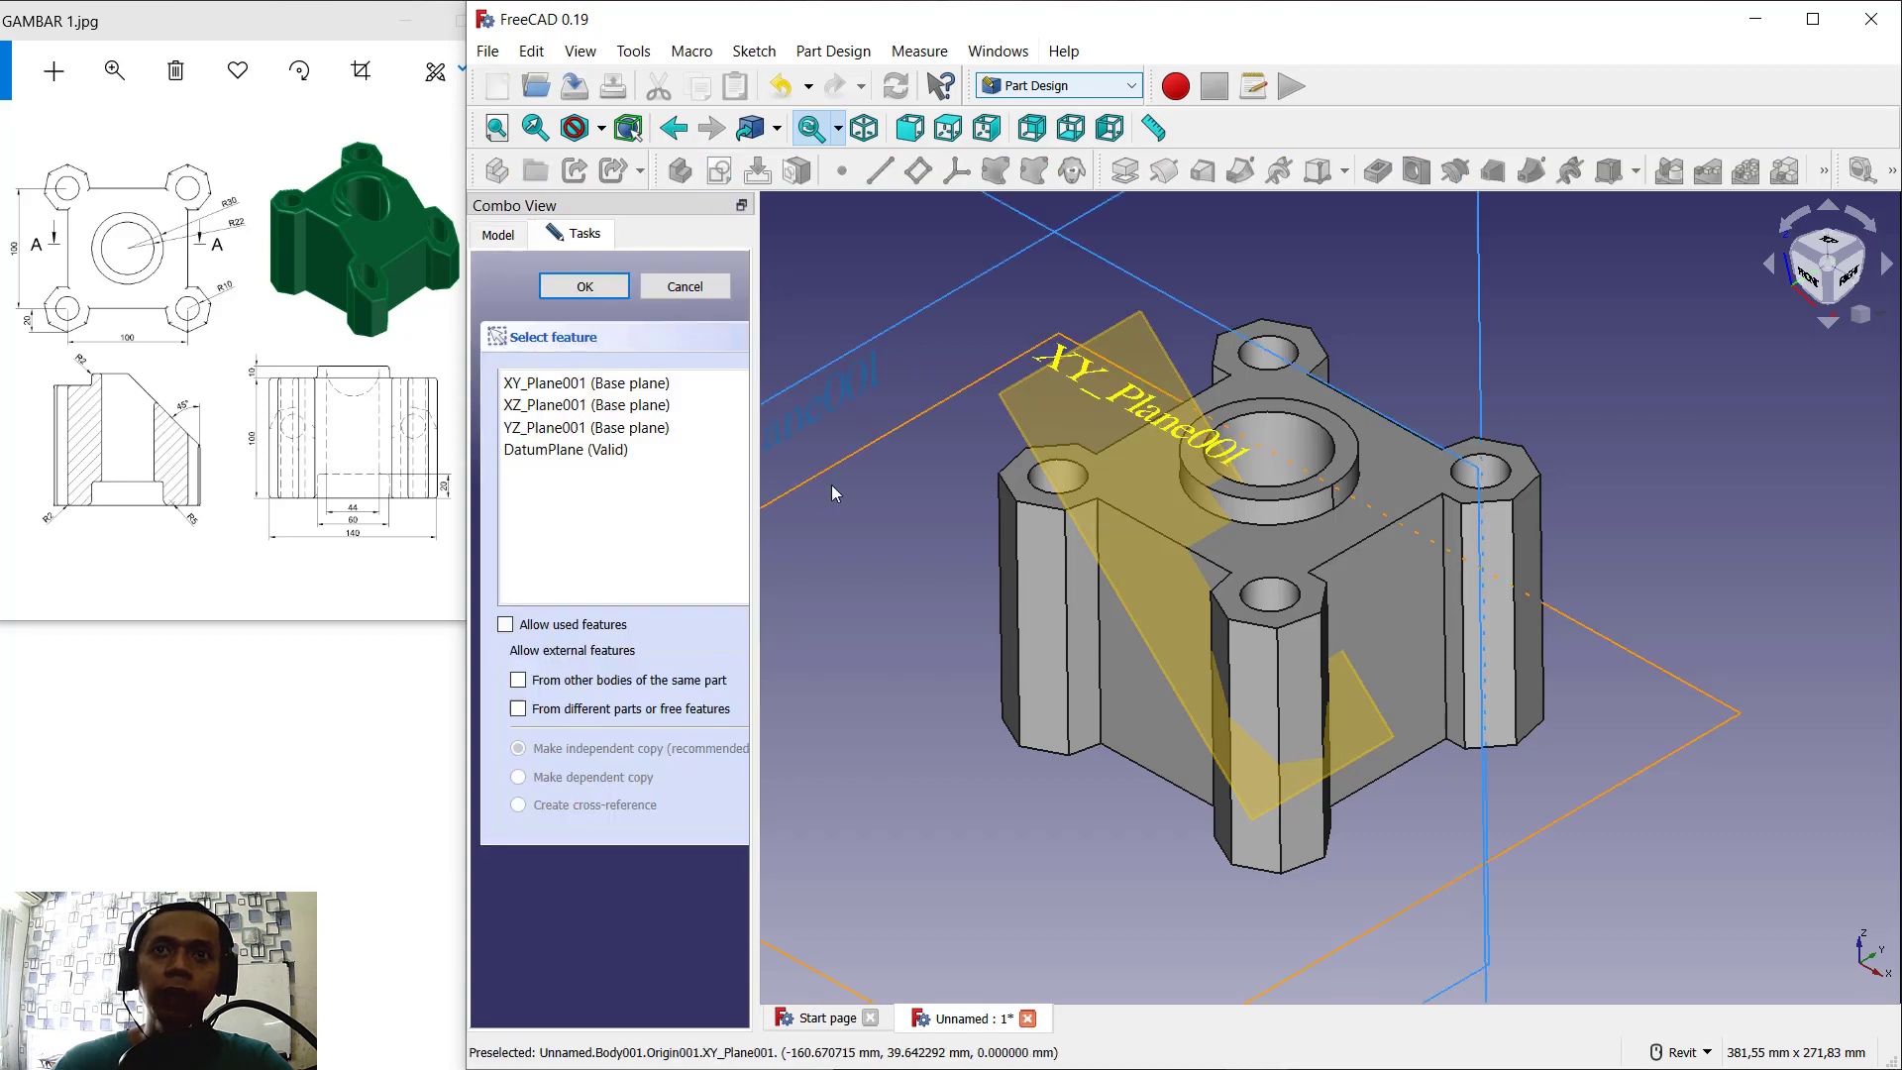
click(1037, 414)
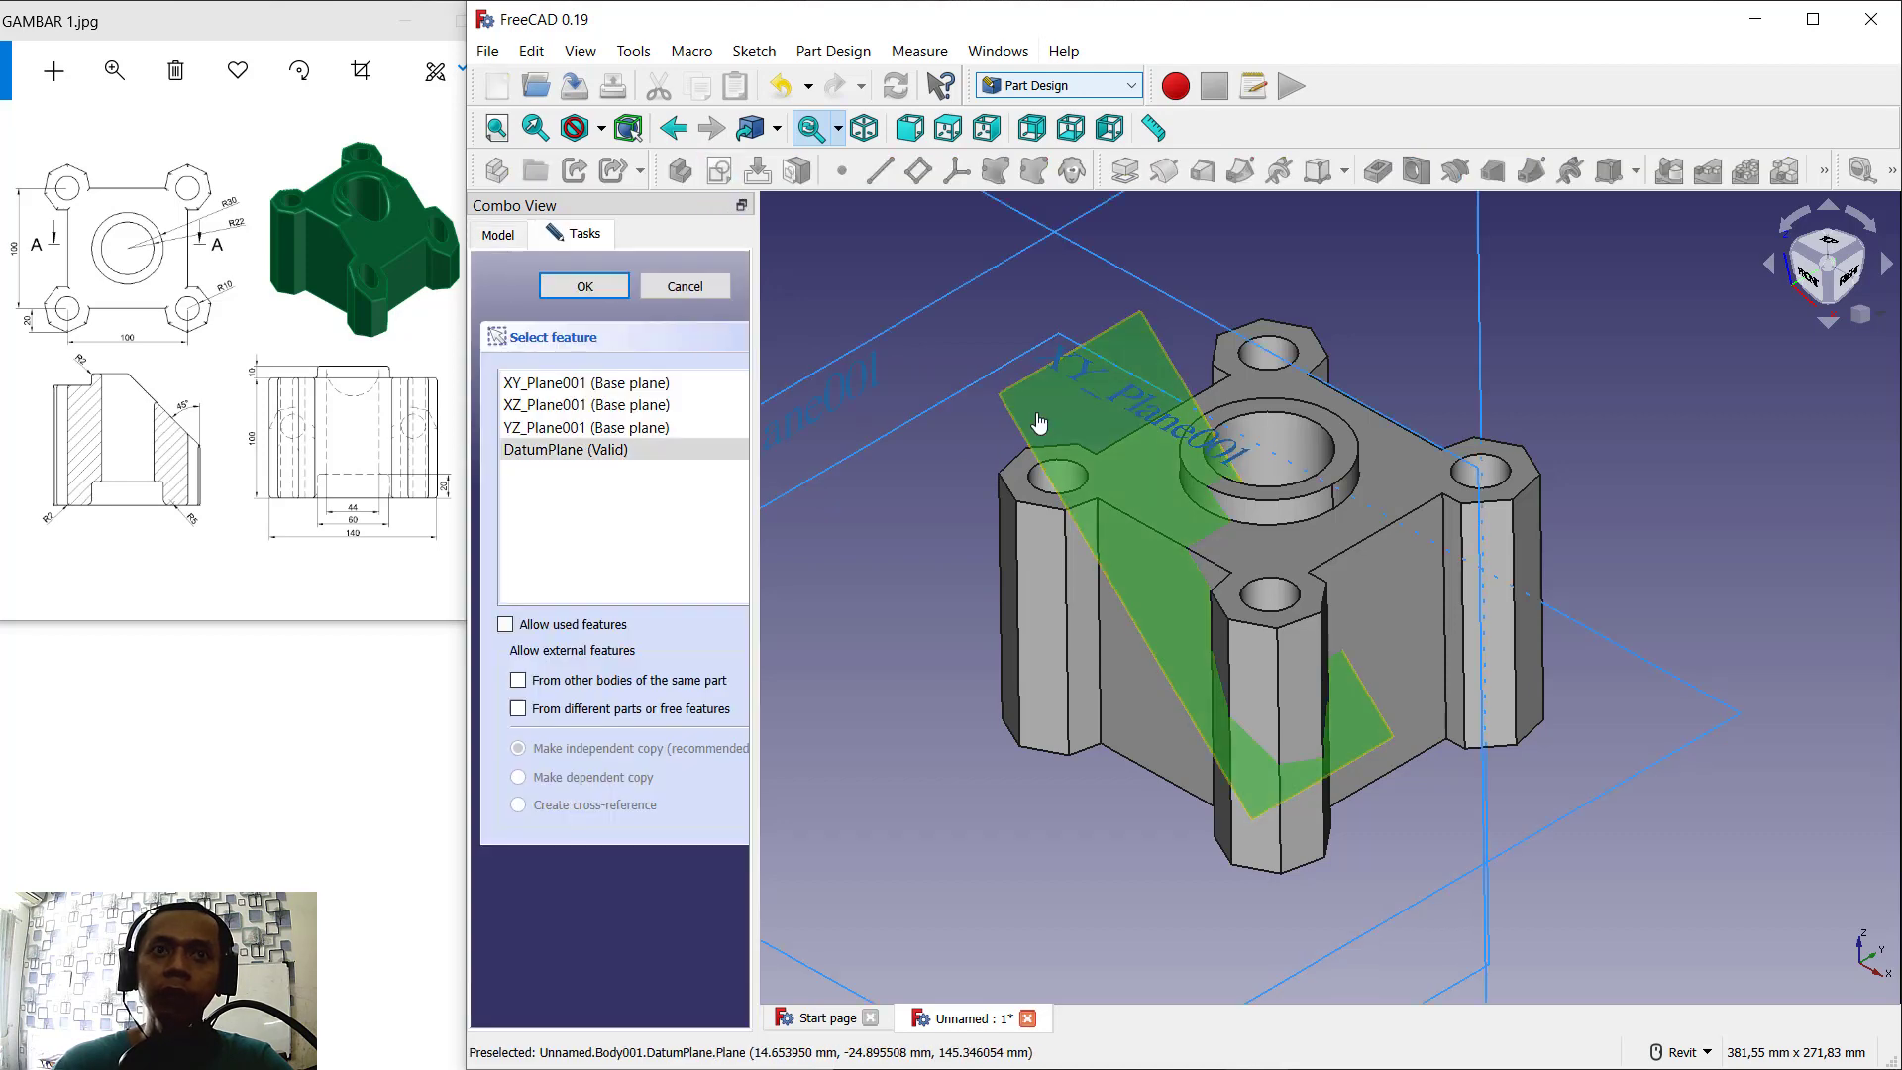
click(582, 287)
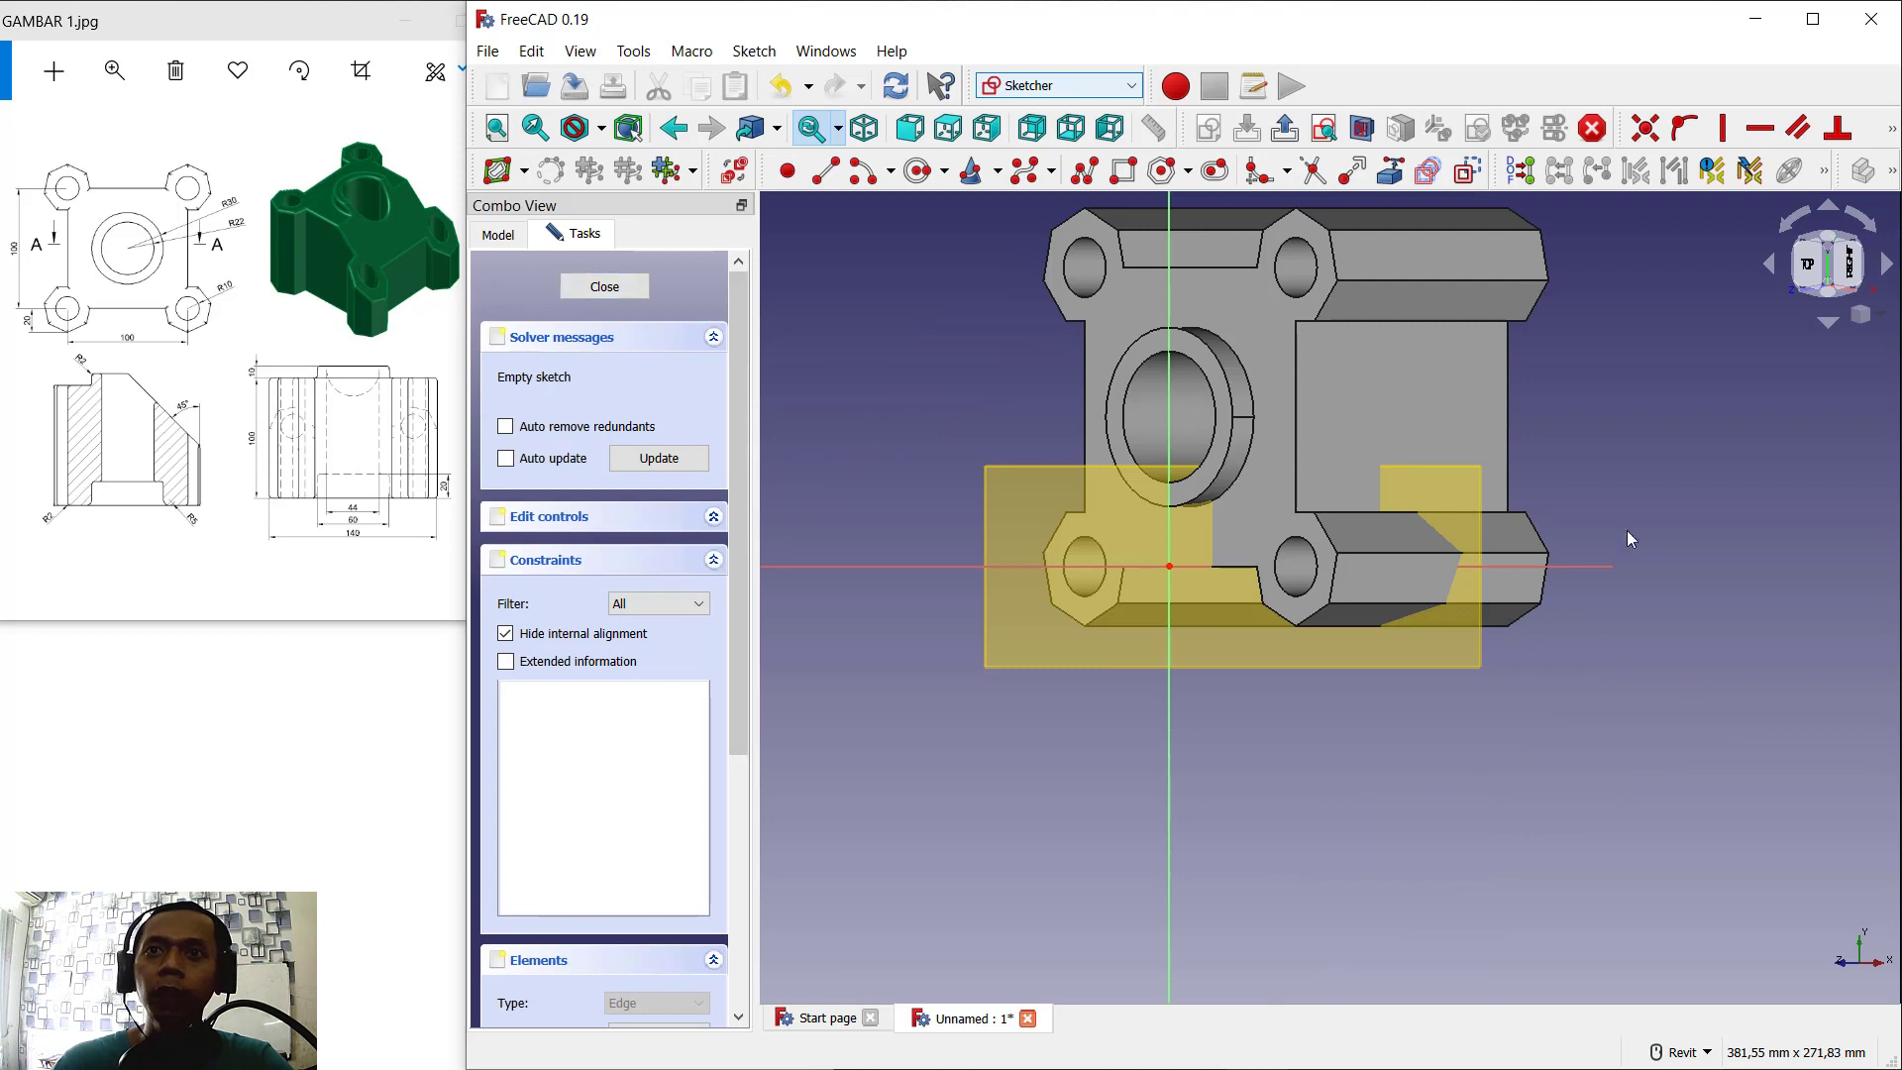
Step: Sketch a rectangle about 232 × 168 mm on the slanted plane, extending past the block's corner bosses, and close the sketch
middle_drag(1648, 443, 1621, 529)
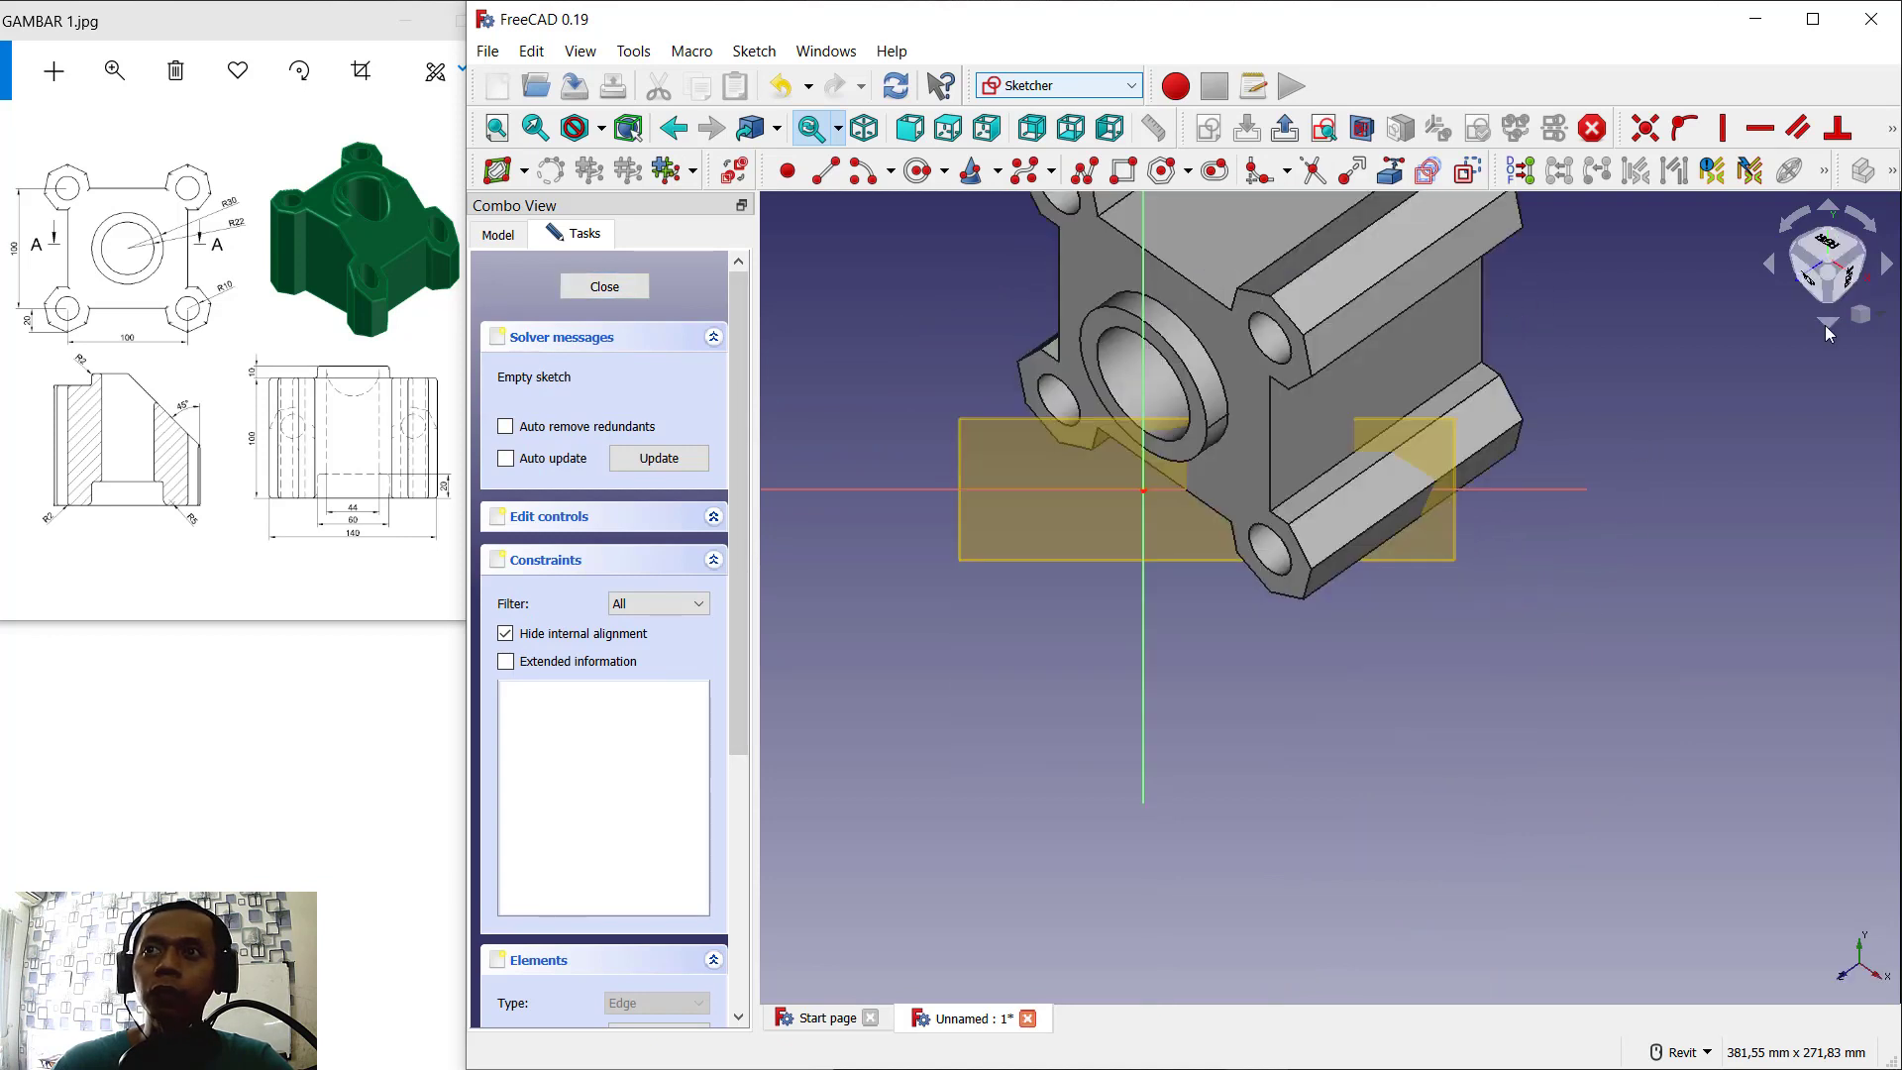
click(1812, 297)
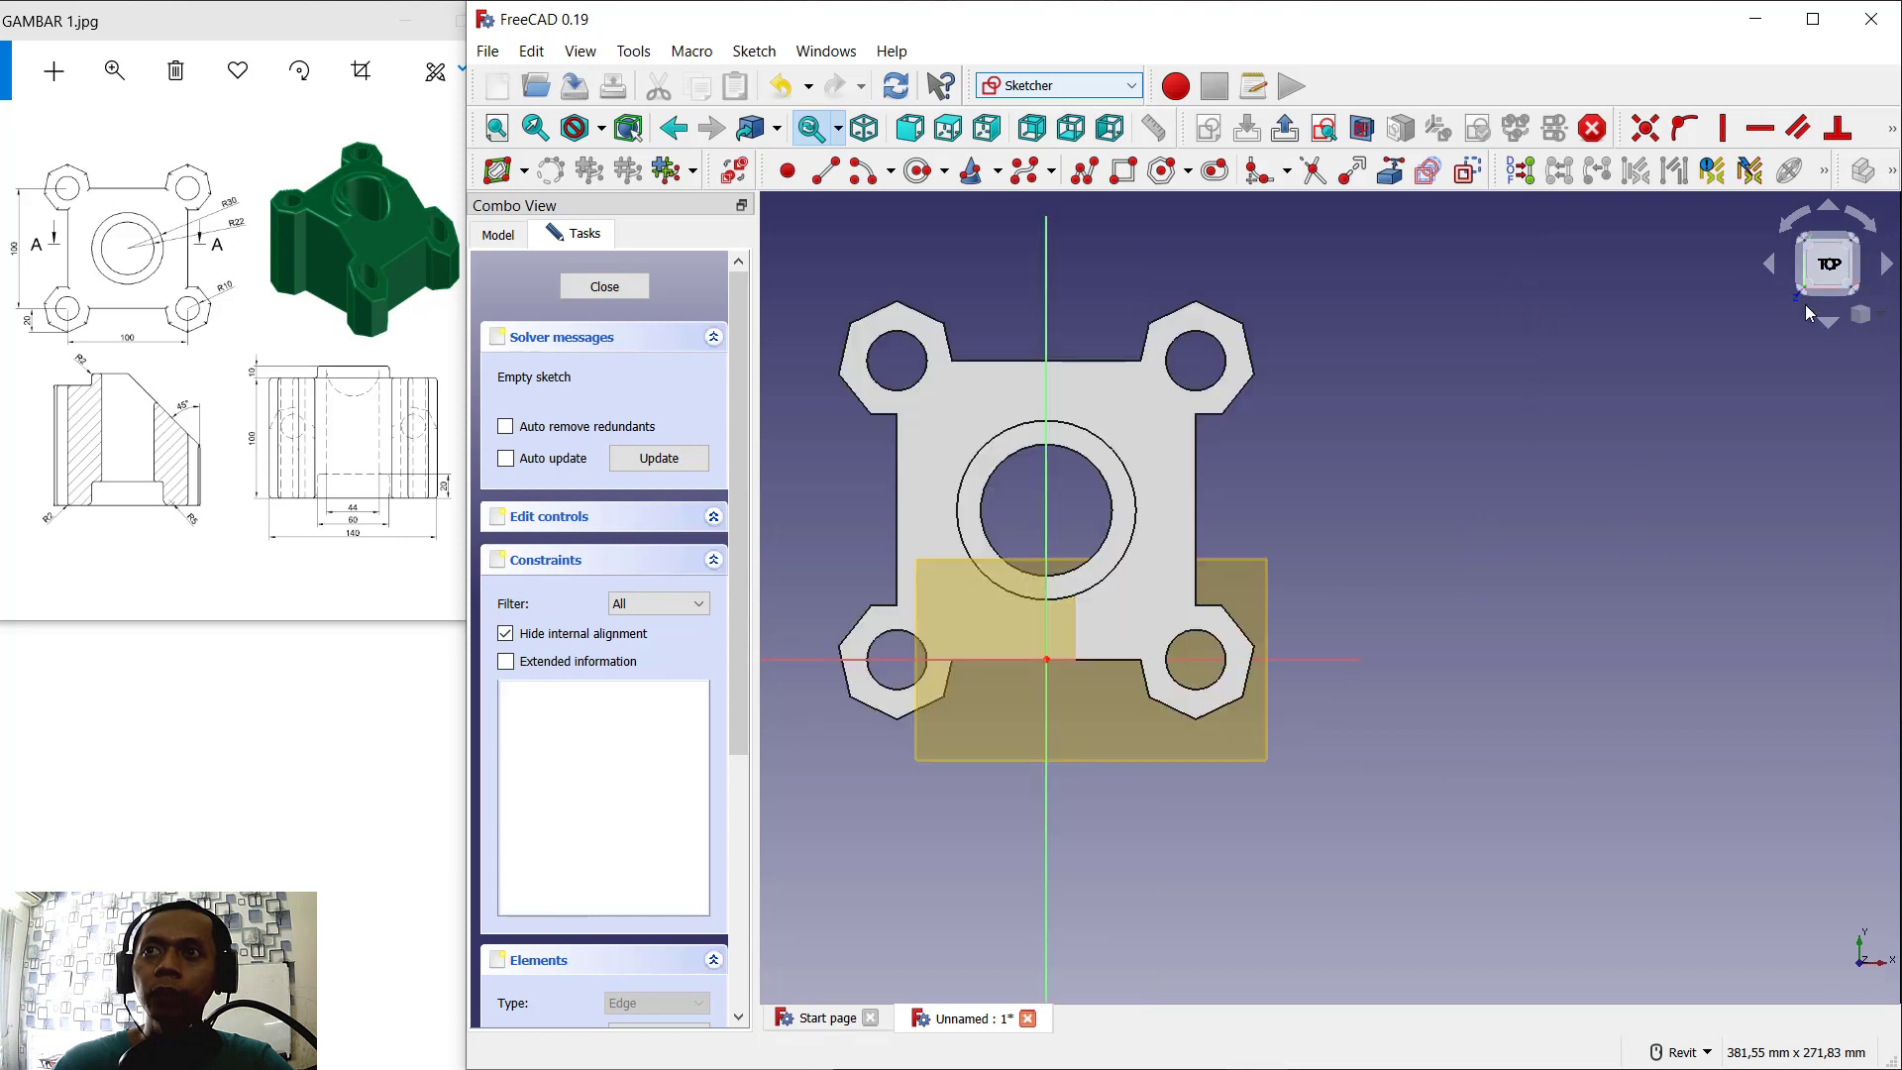
middle_drag(1331, 503, 1490, 457)
mouse_move(1447, 552)
shift+middle_down()
mouse_move(1459, 397)
mouse_move(1463, 455)
mouse_move(1443, 412)
mouse_move(1472, 493)
shift+middle_up()
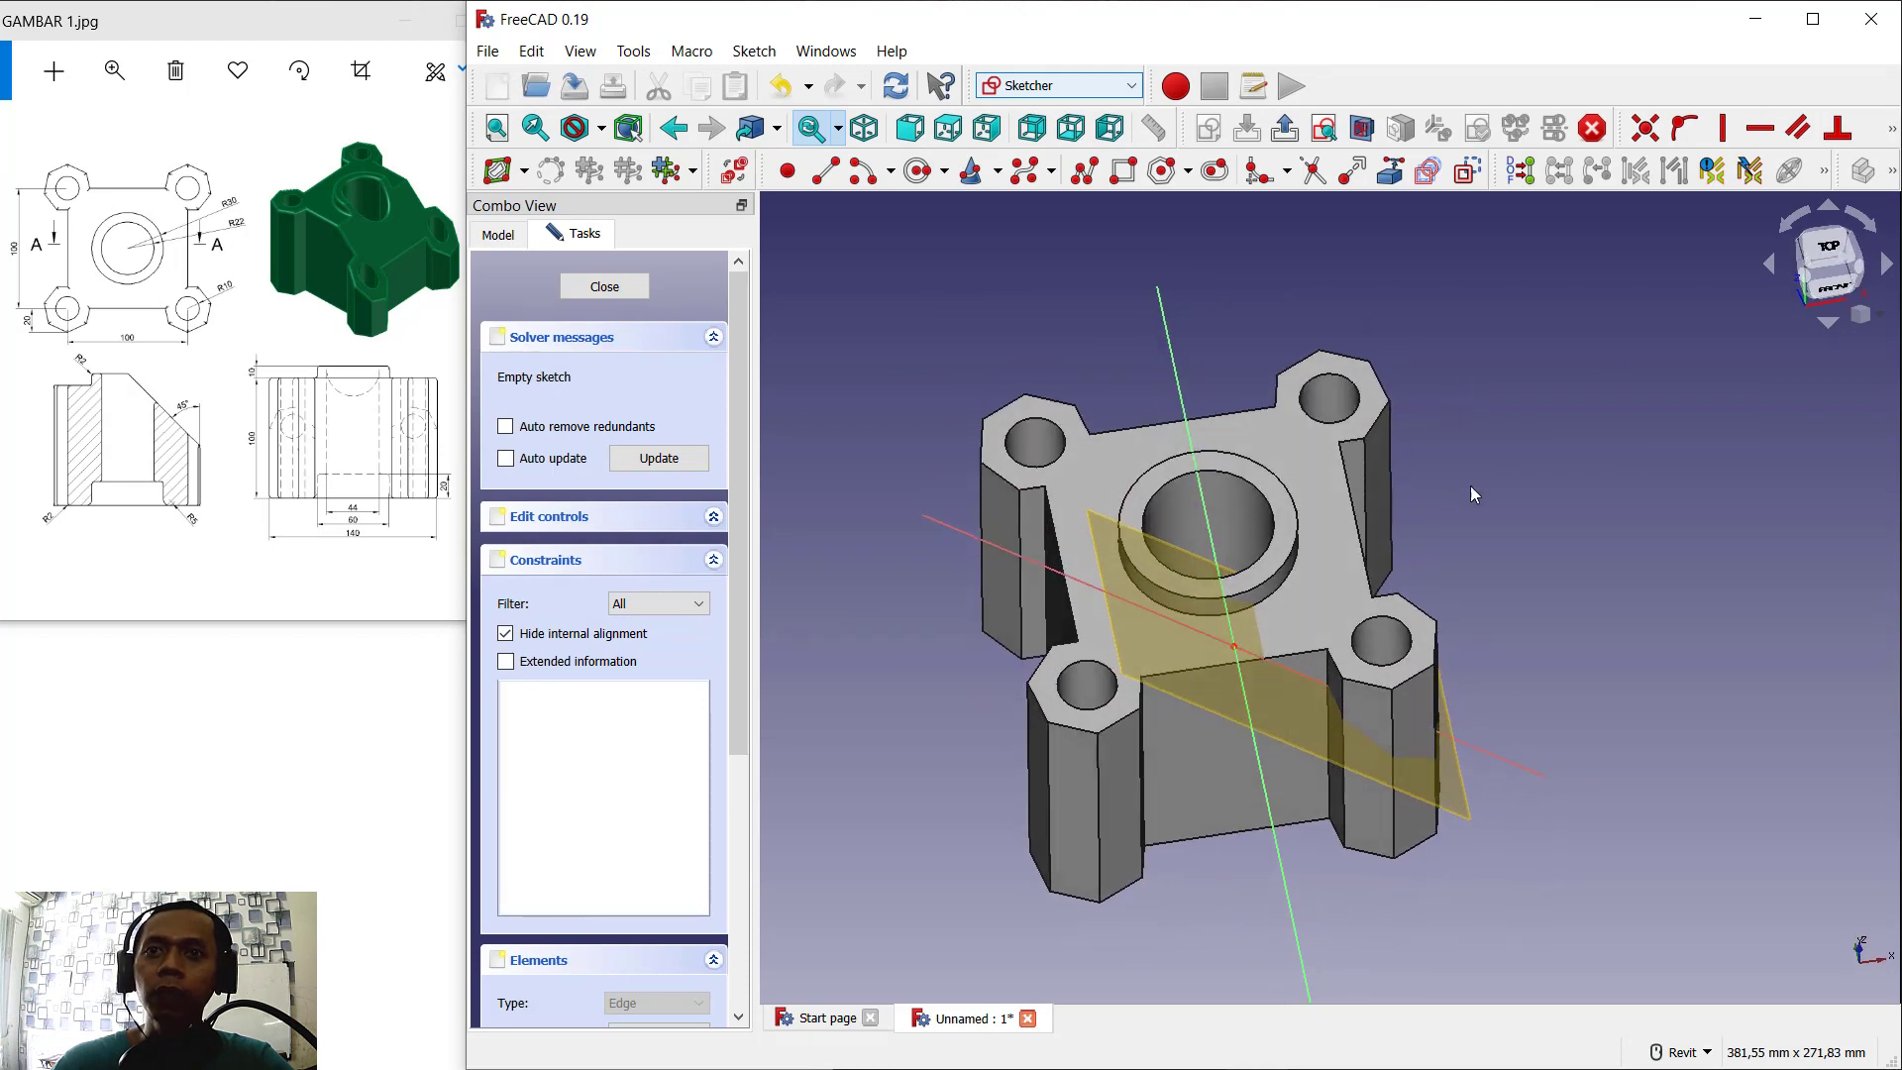
click(1864, 222)
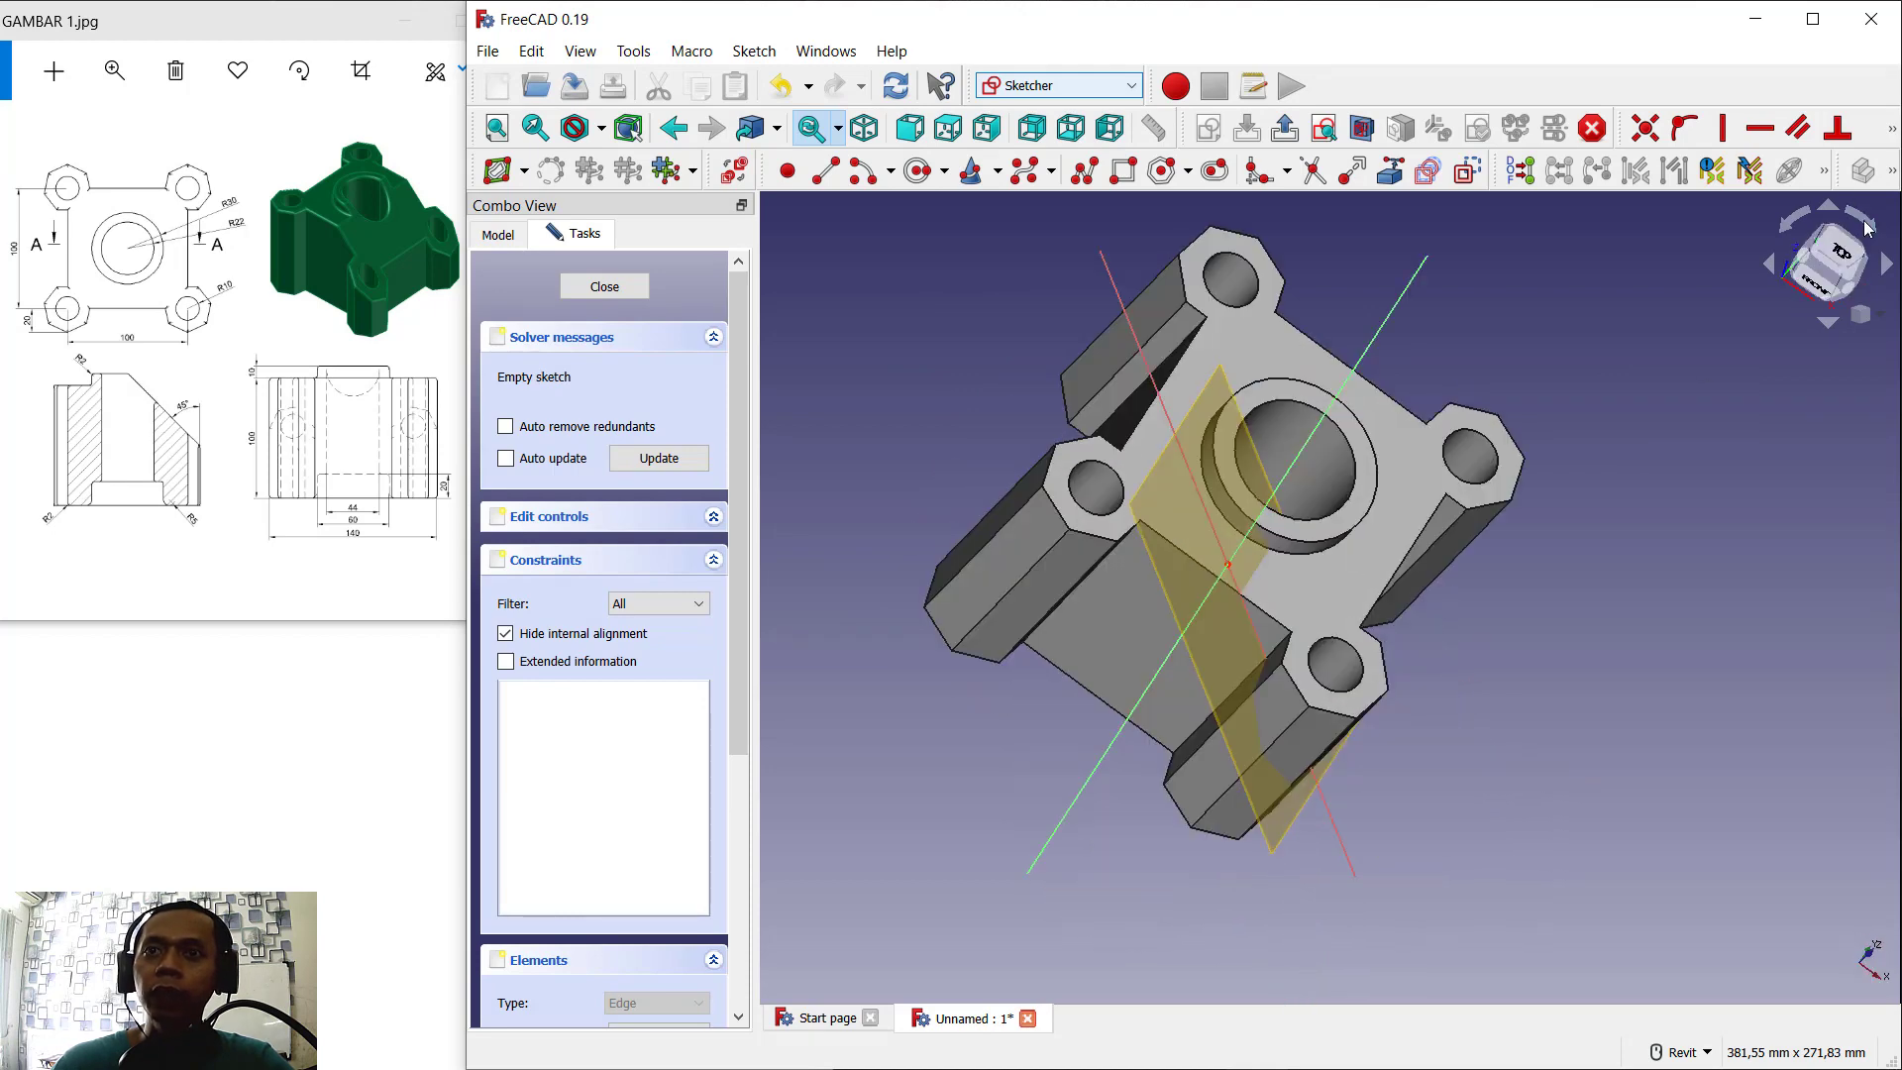
click(1799, 227)
click(1831, 259)
shift+middle_drag(1457, 478, 1443, 416)
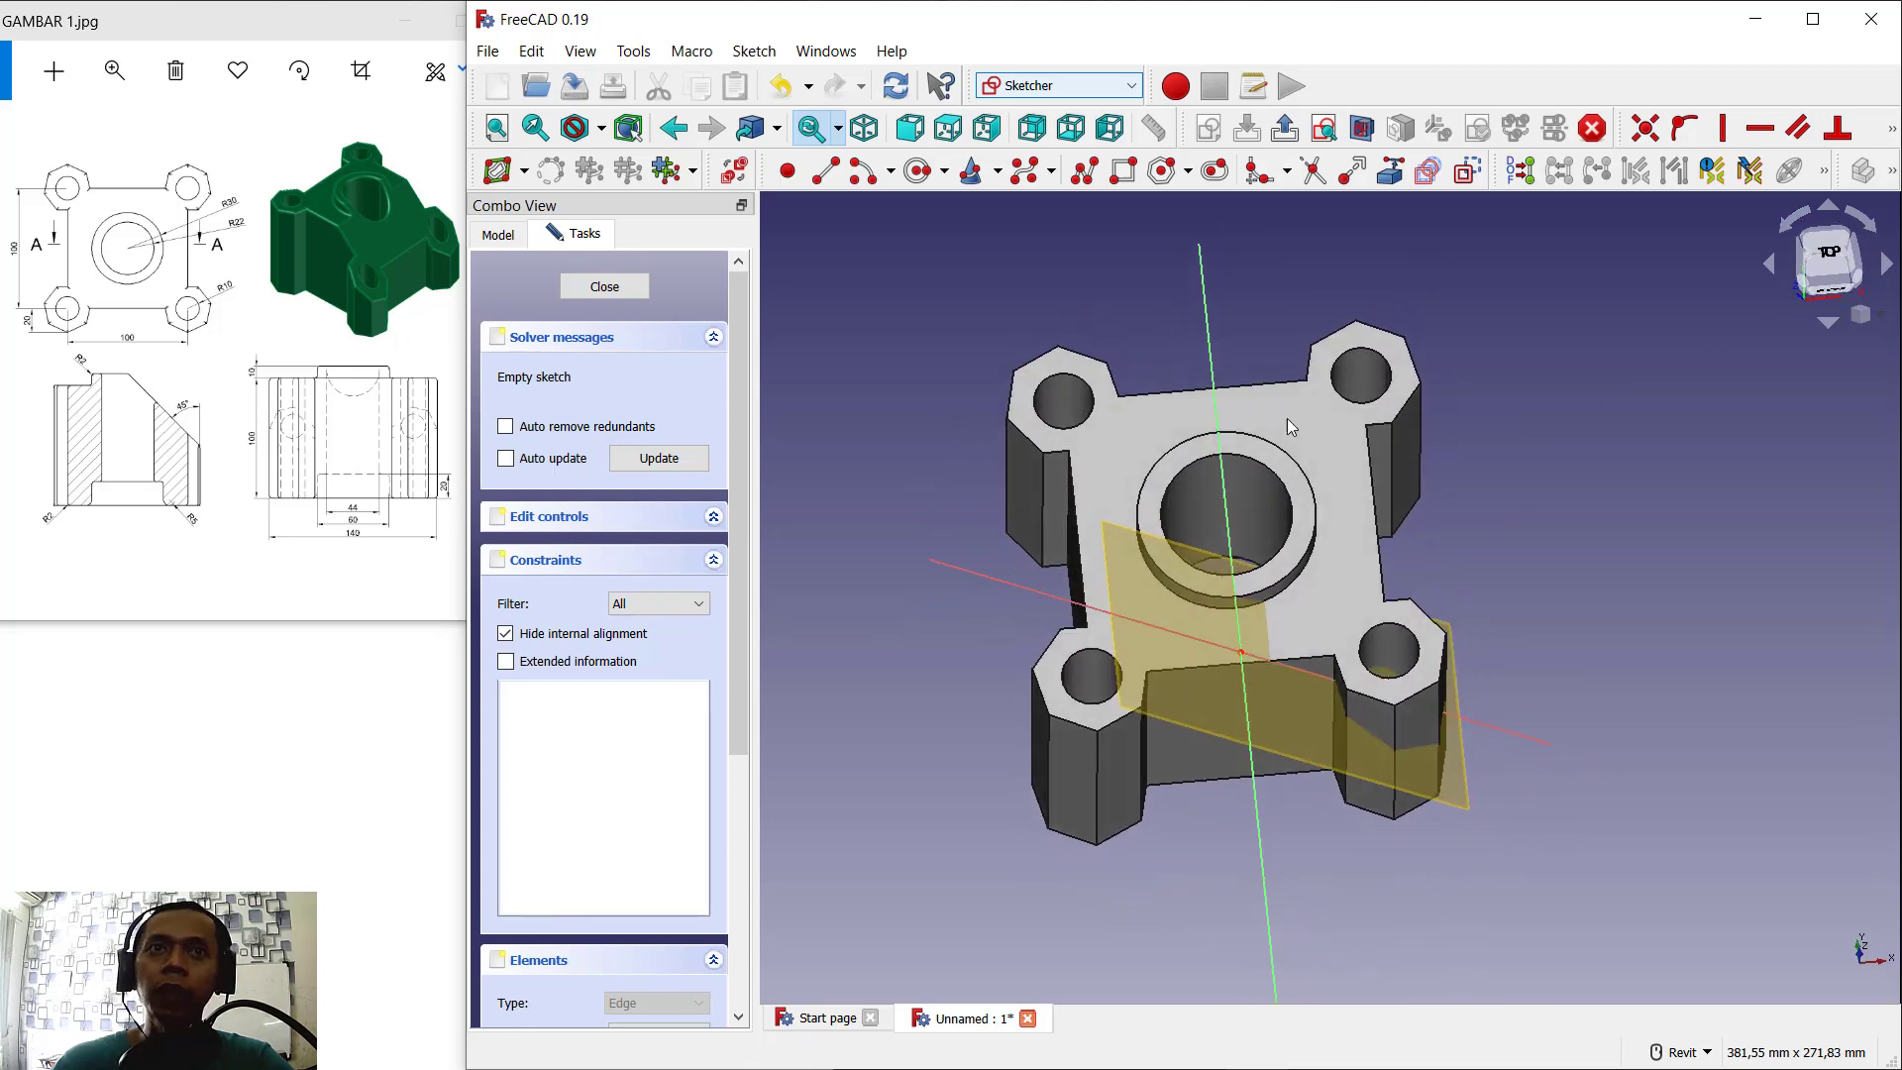
click(1124, 176)
click(1075, 274)
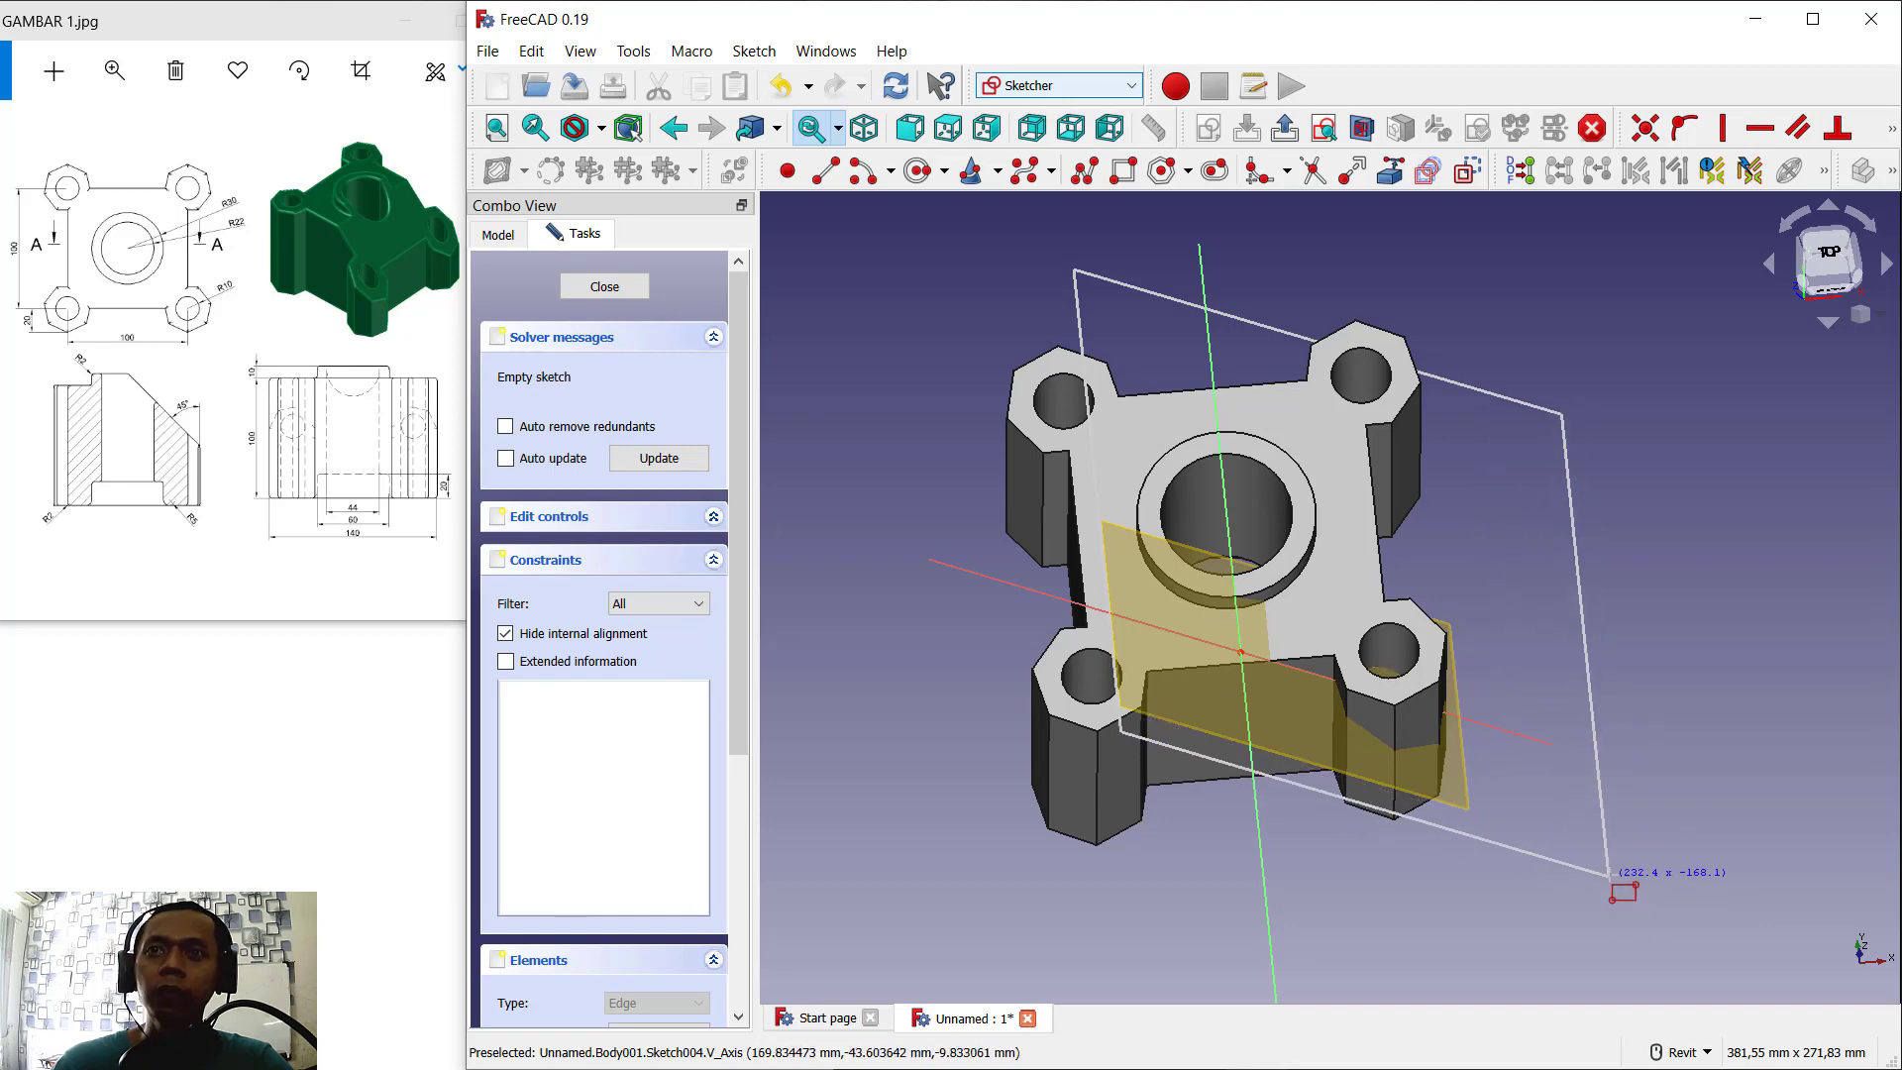
click(1610, 876)
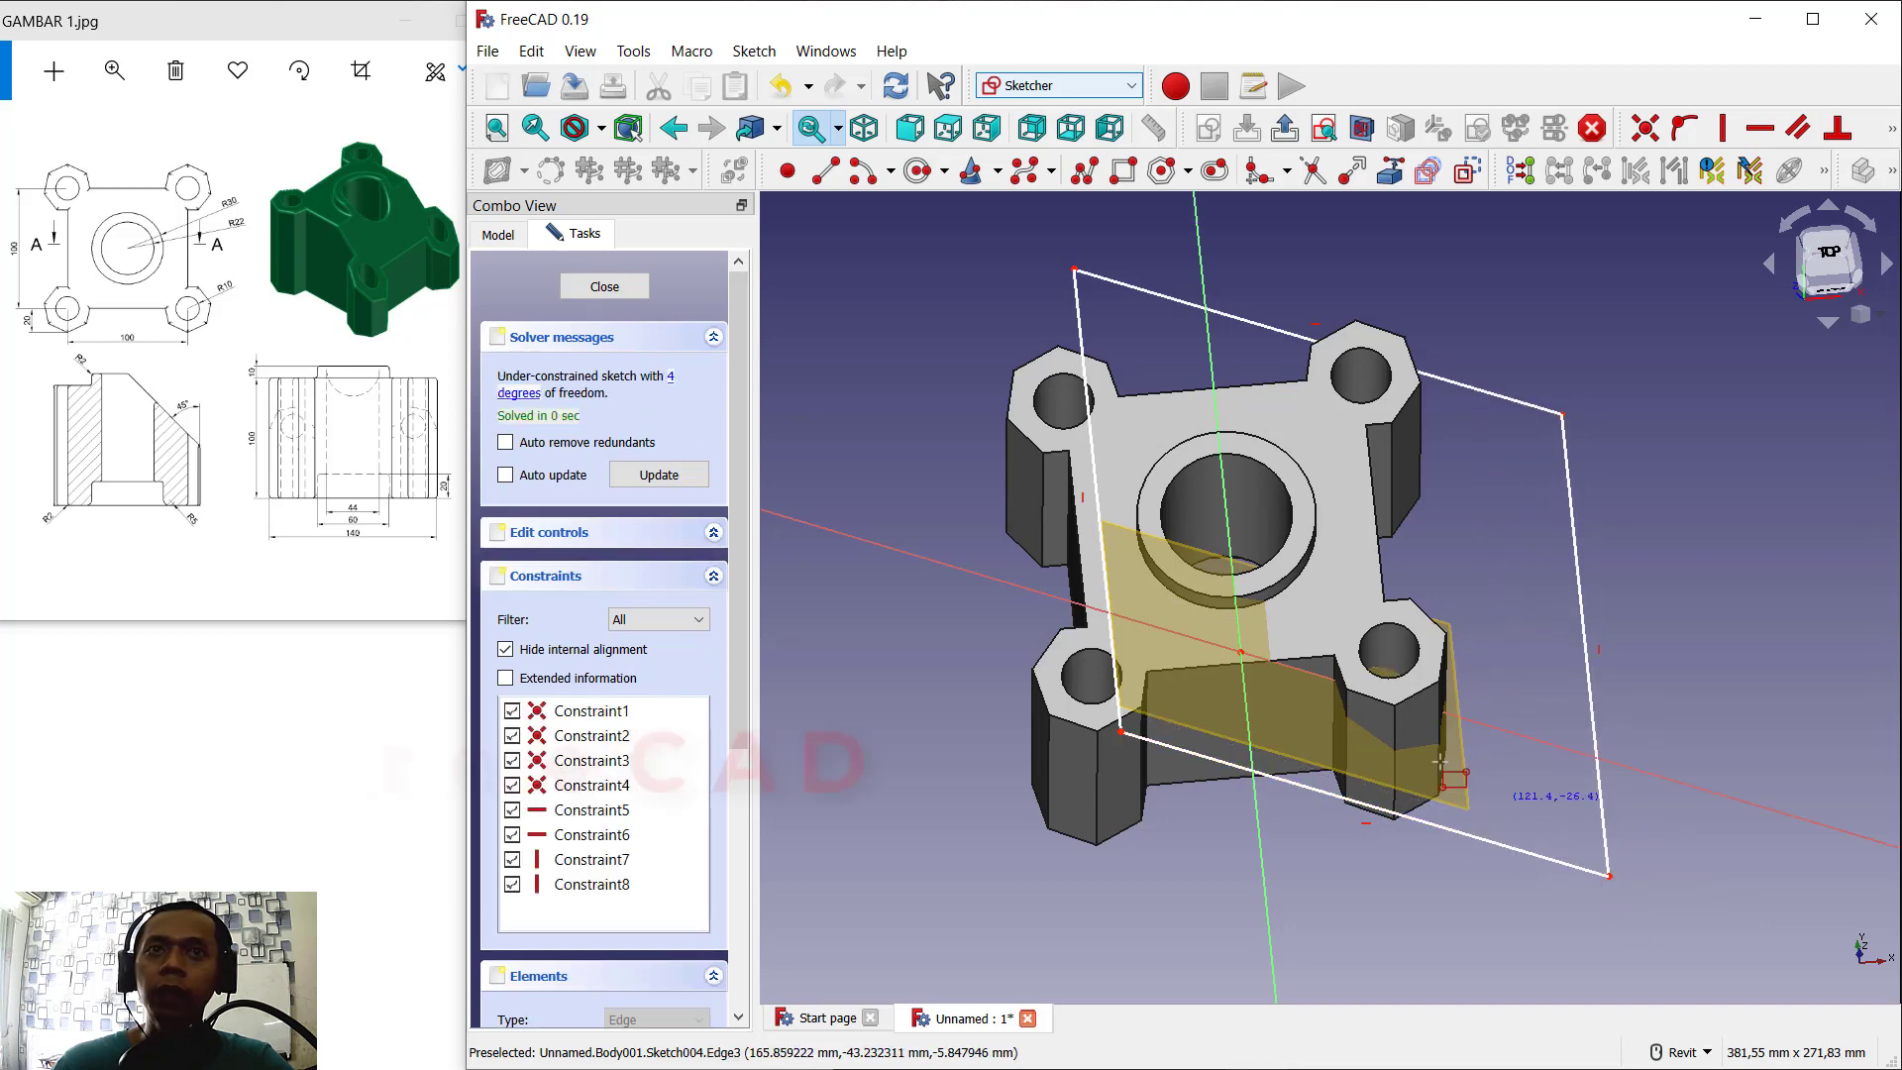
click(604, 286)
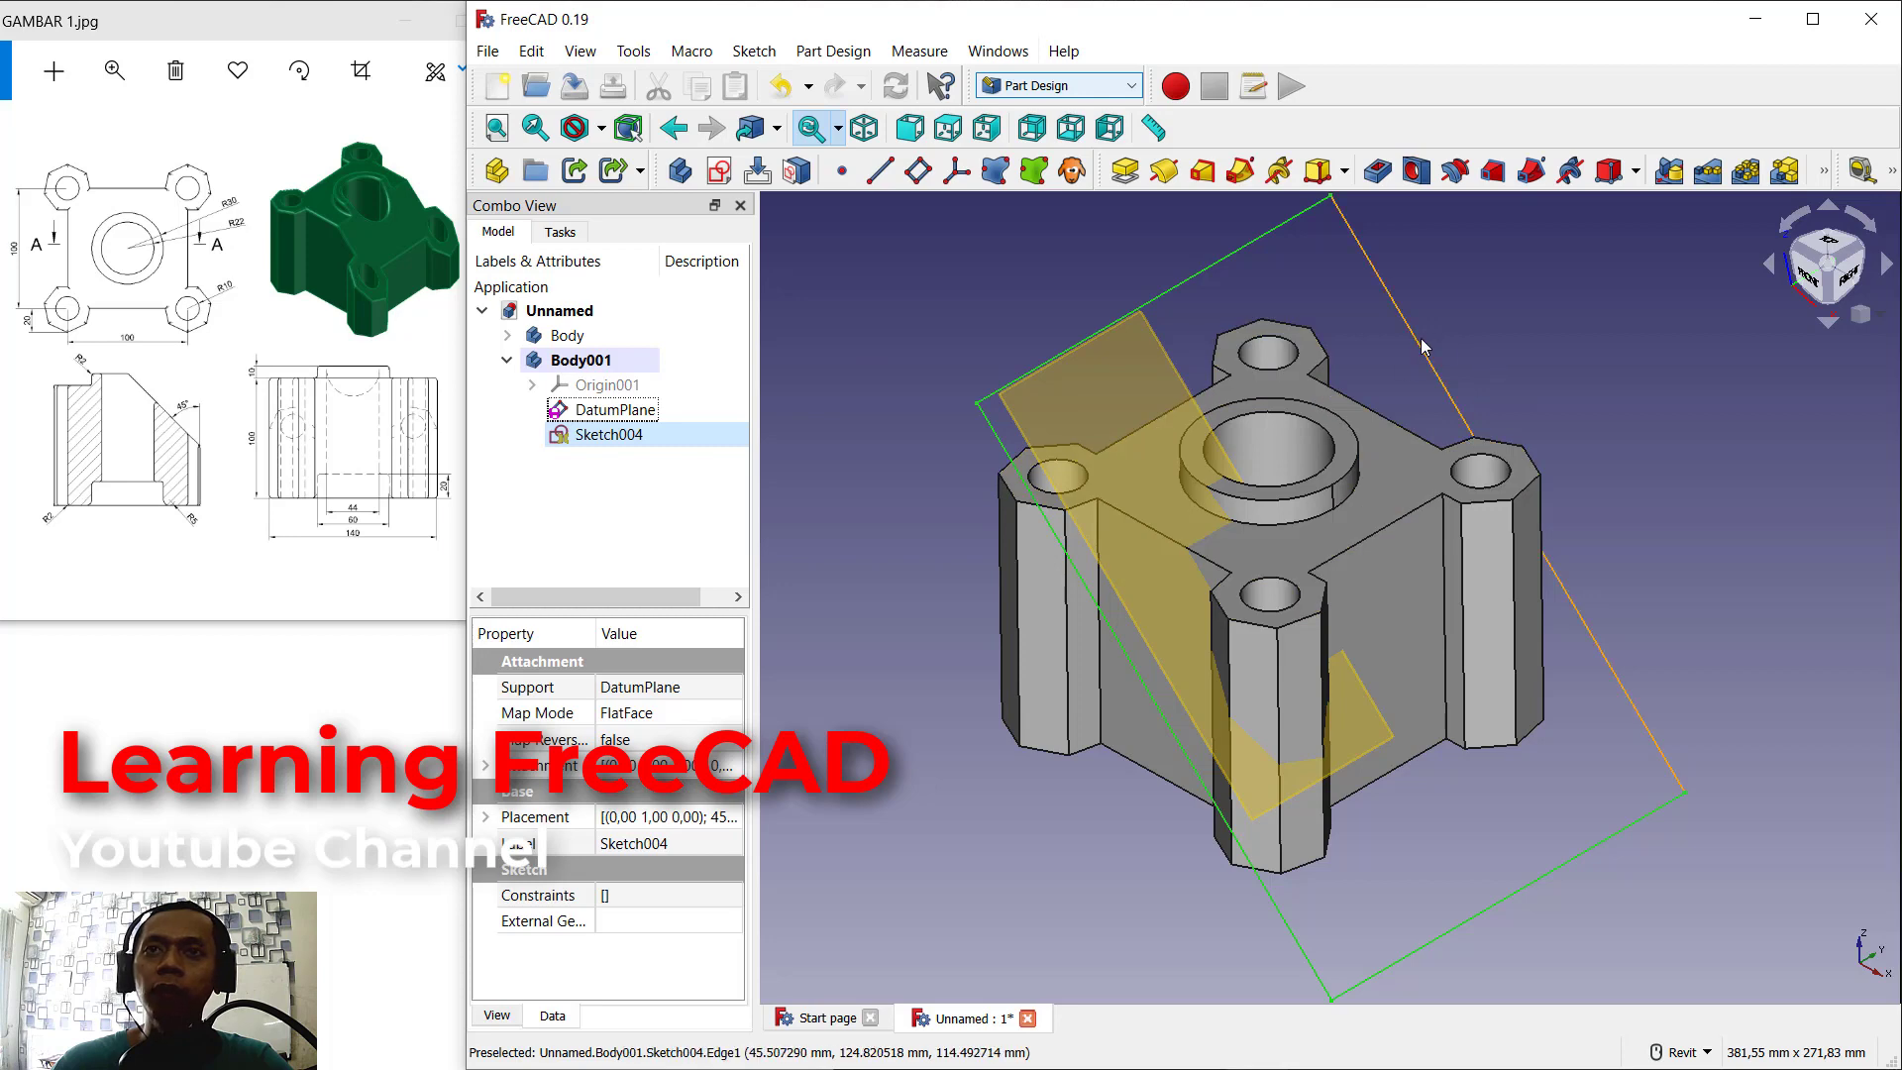
Step: Pad the slanted rectangle 47 mm so the slab covers the whole region of the block above the 45° plane
click(1130, 175)
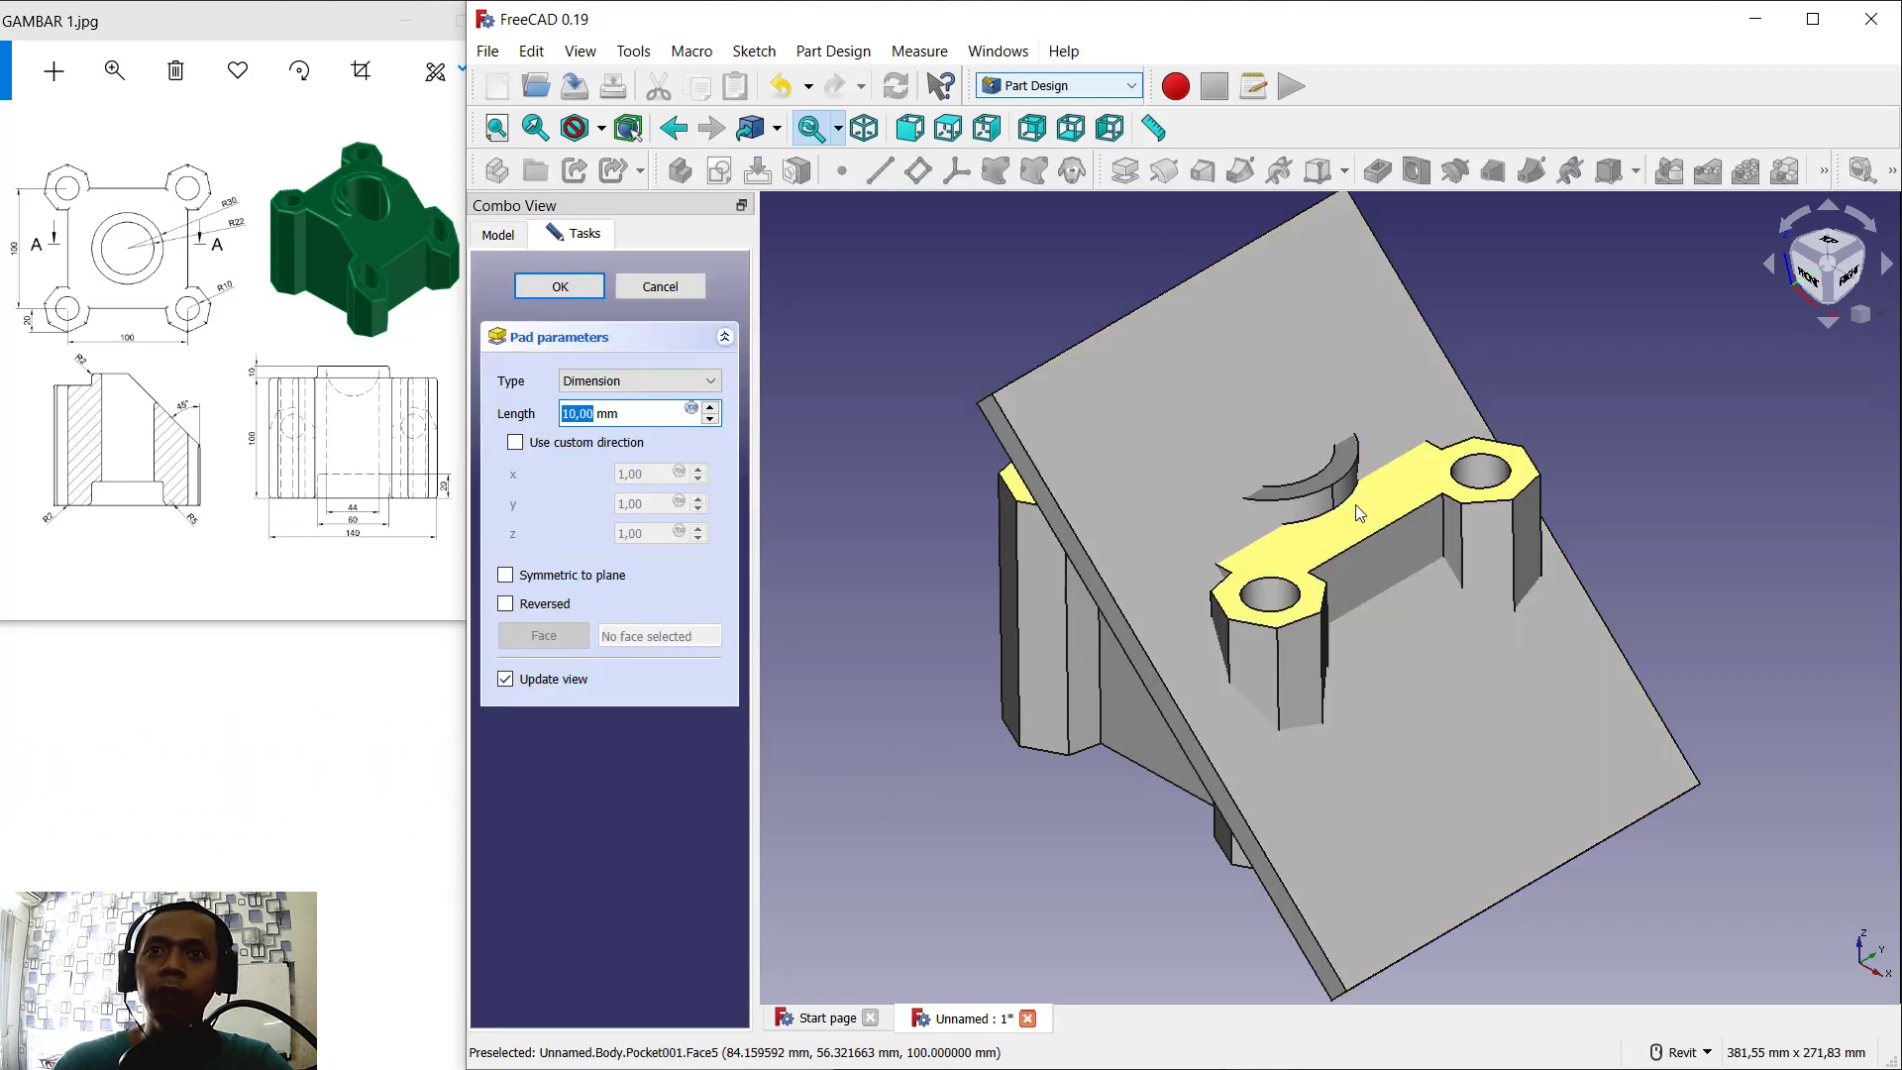
text(15)
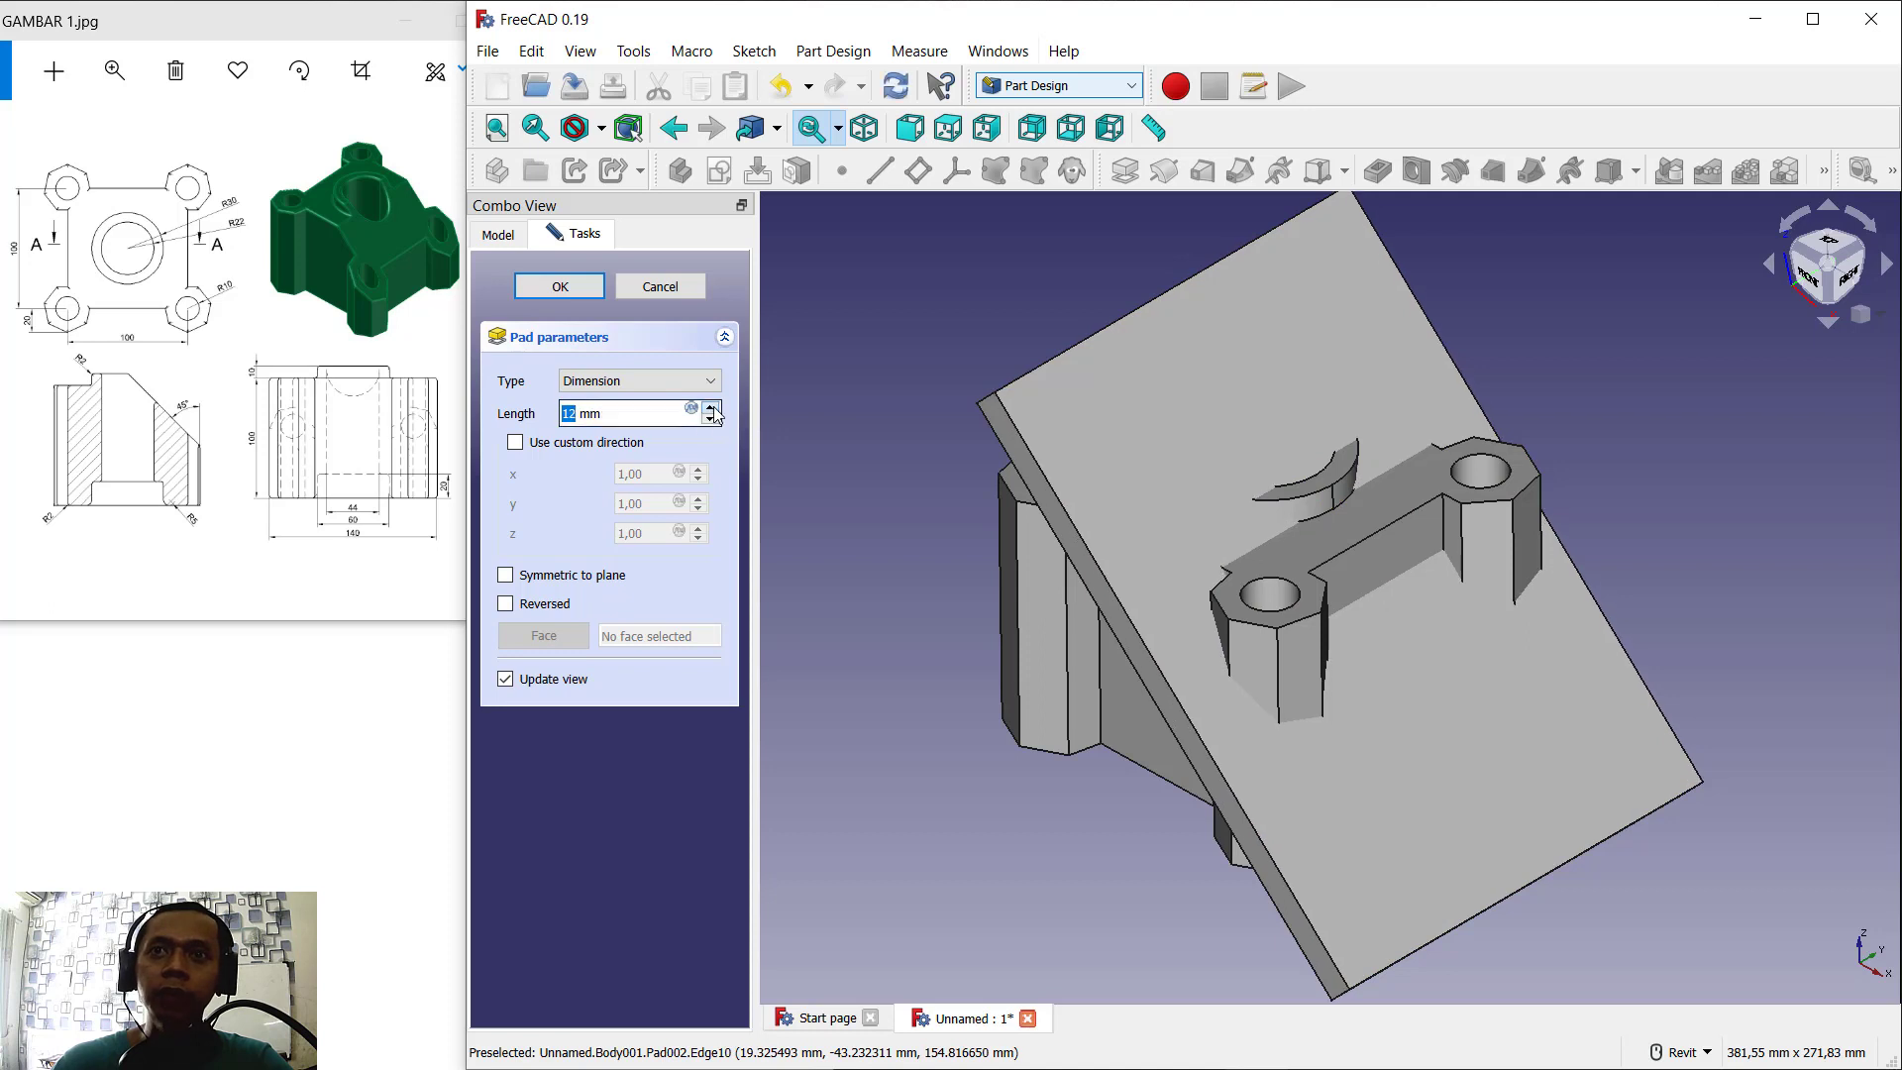
scroll(714, 414, up, 13)
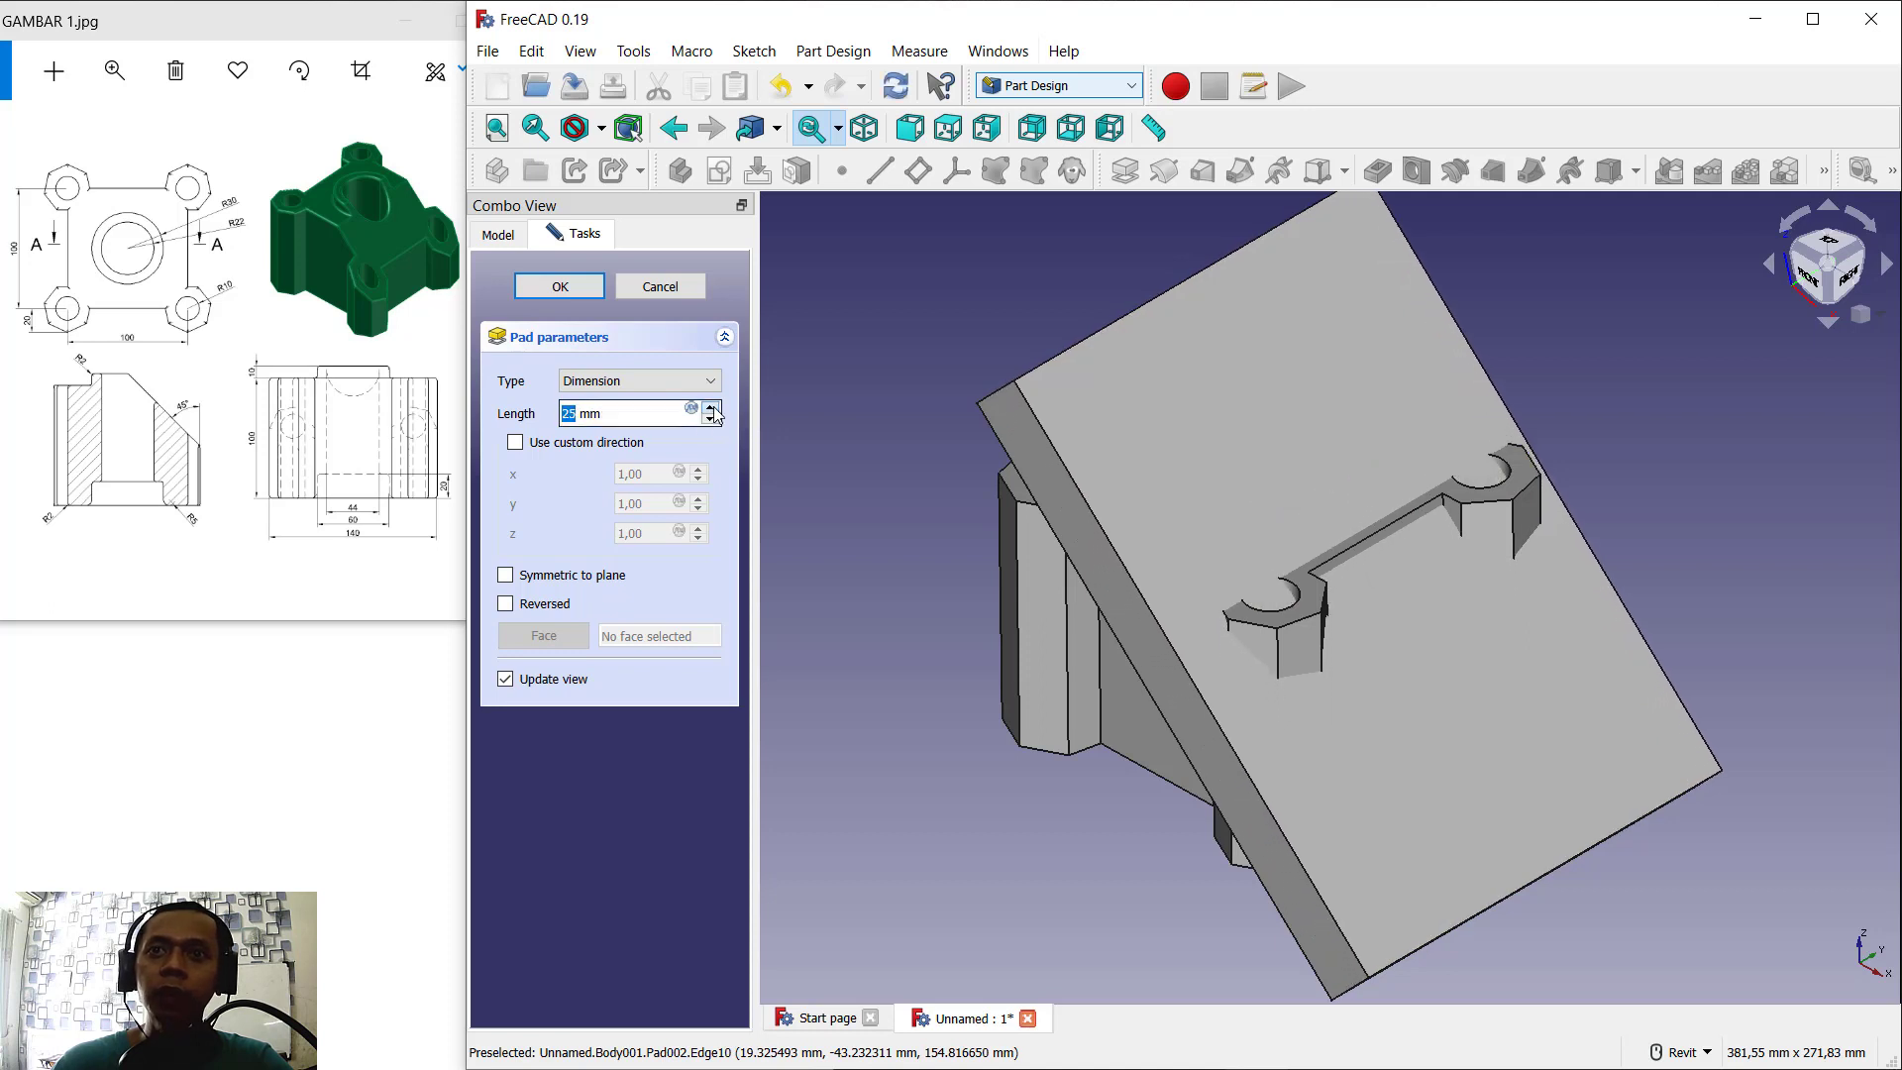
scroll(713, 415, up, 13)
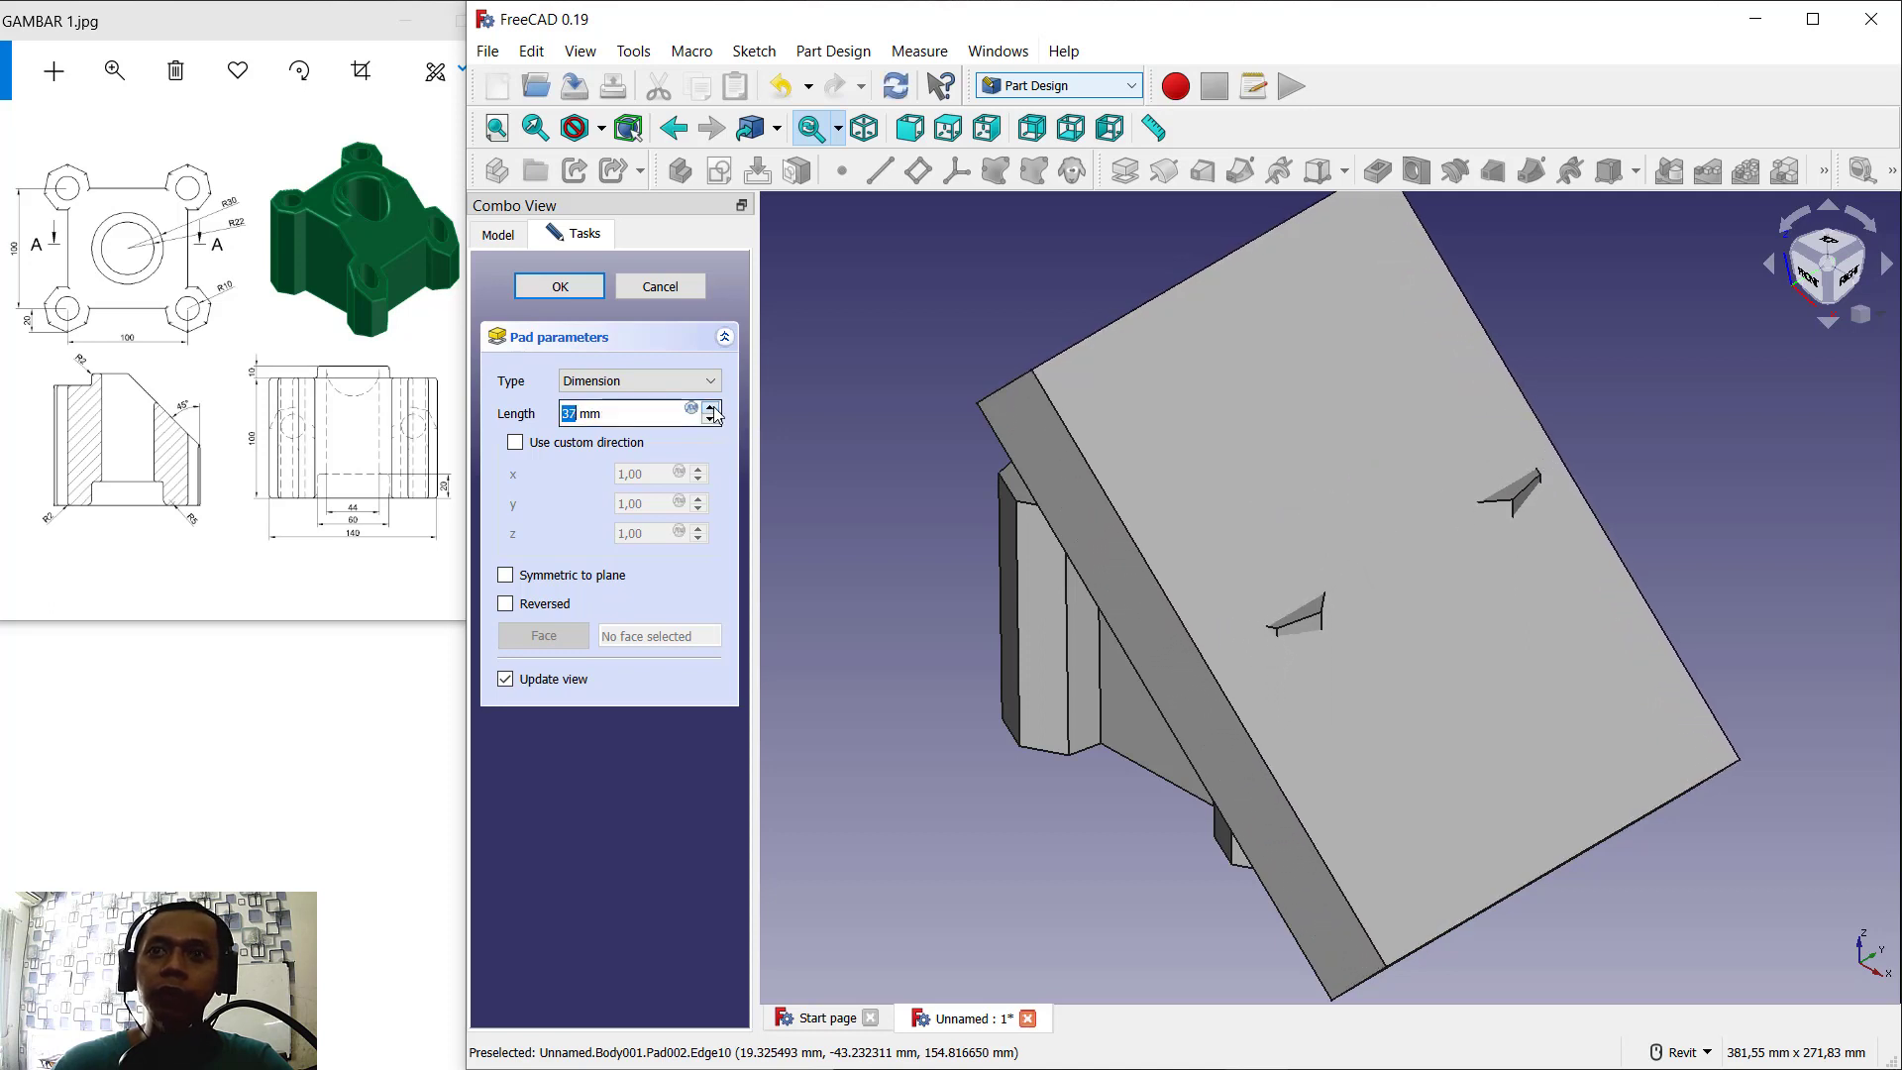
scroll(713, 414, up, 6)
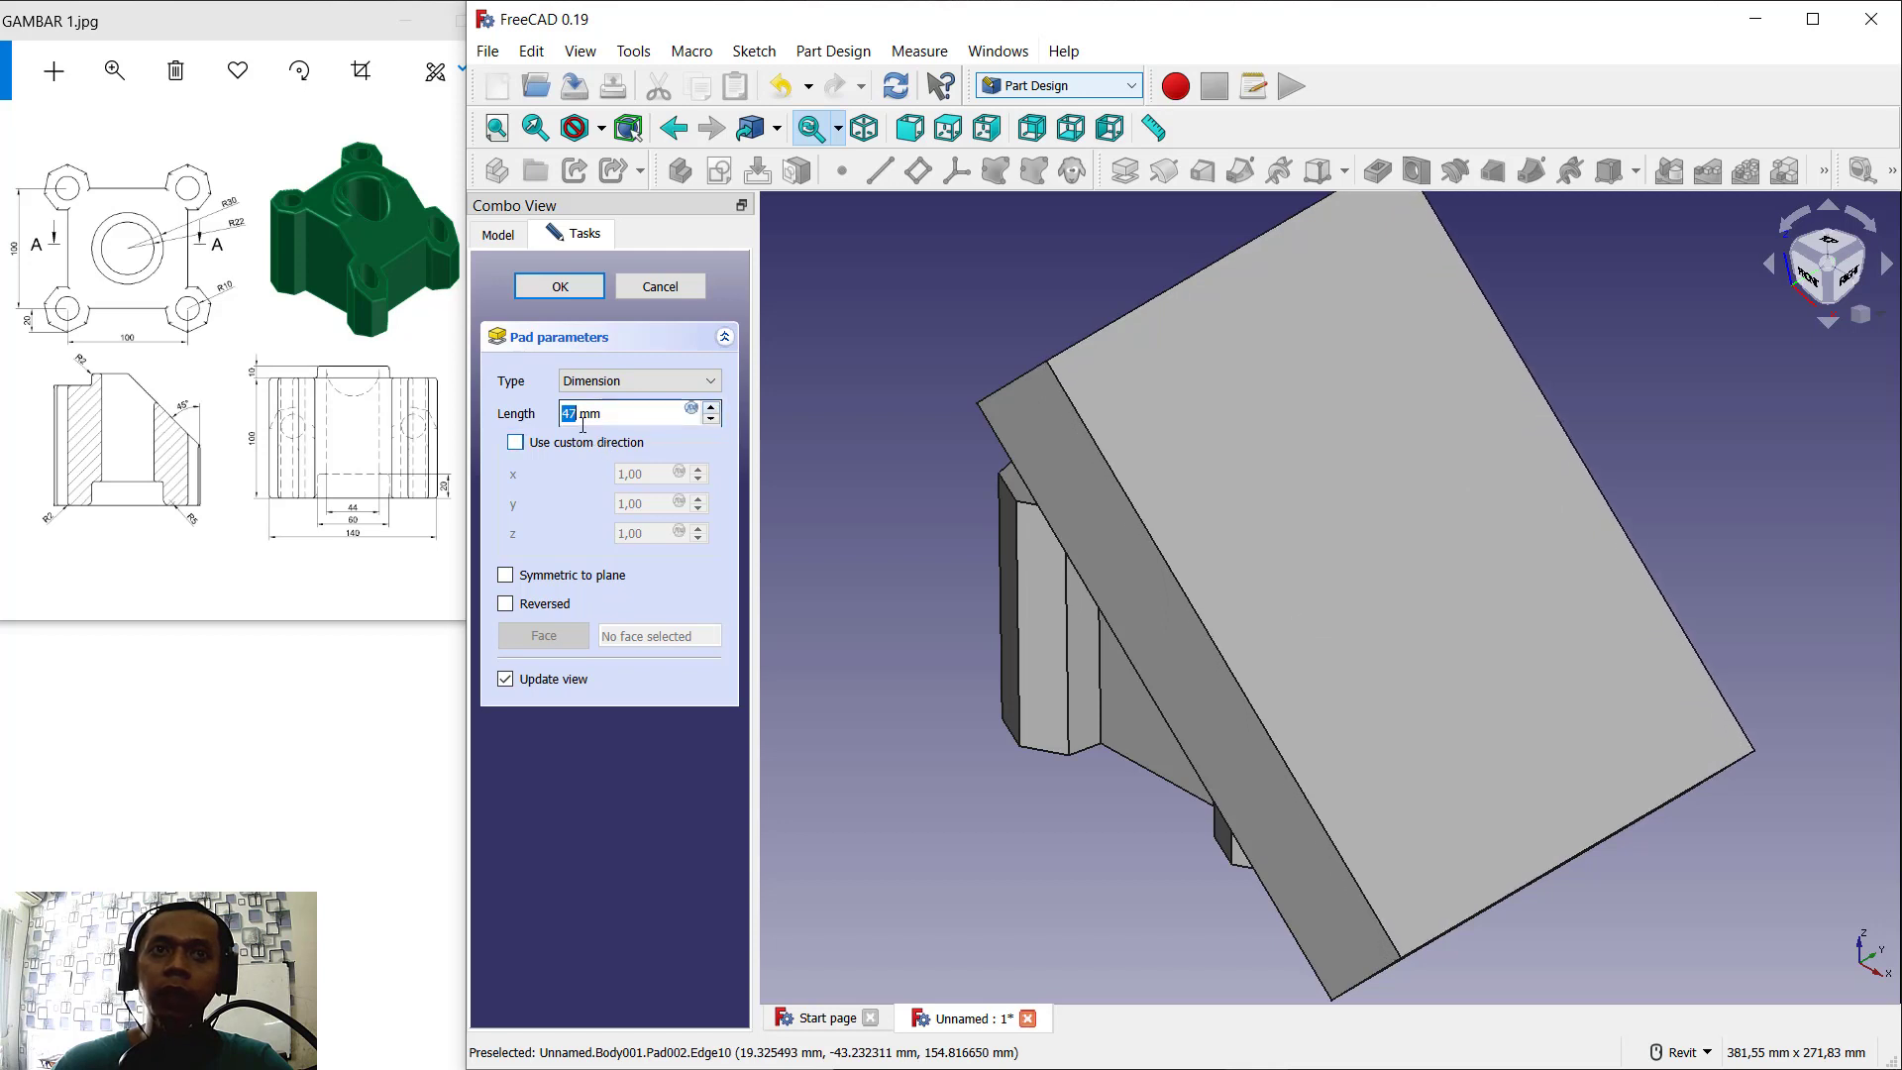
shift+middle_drag(1615, 525, 1674, 418)
click(560, 286)
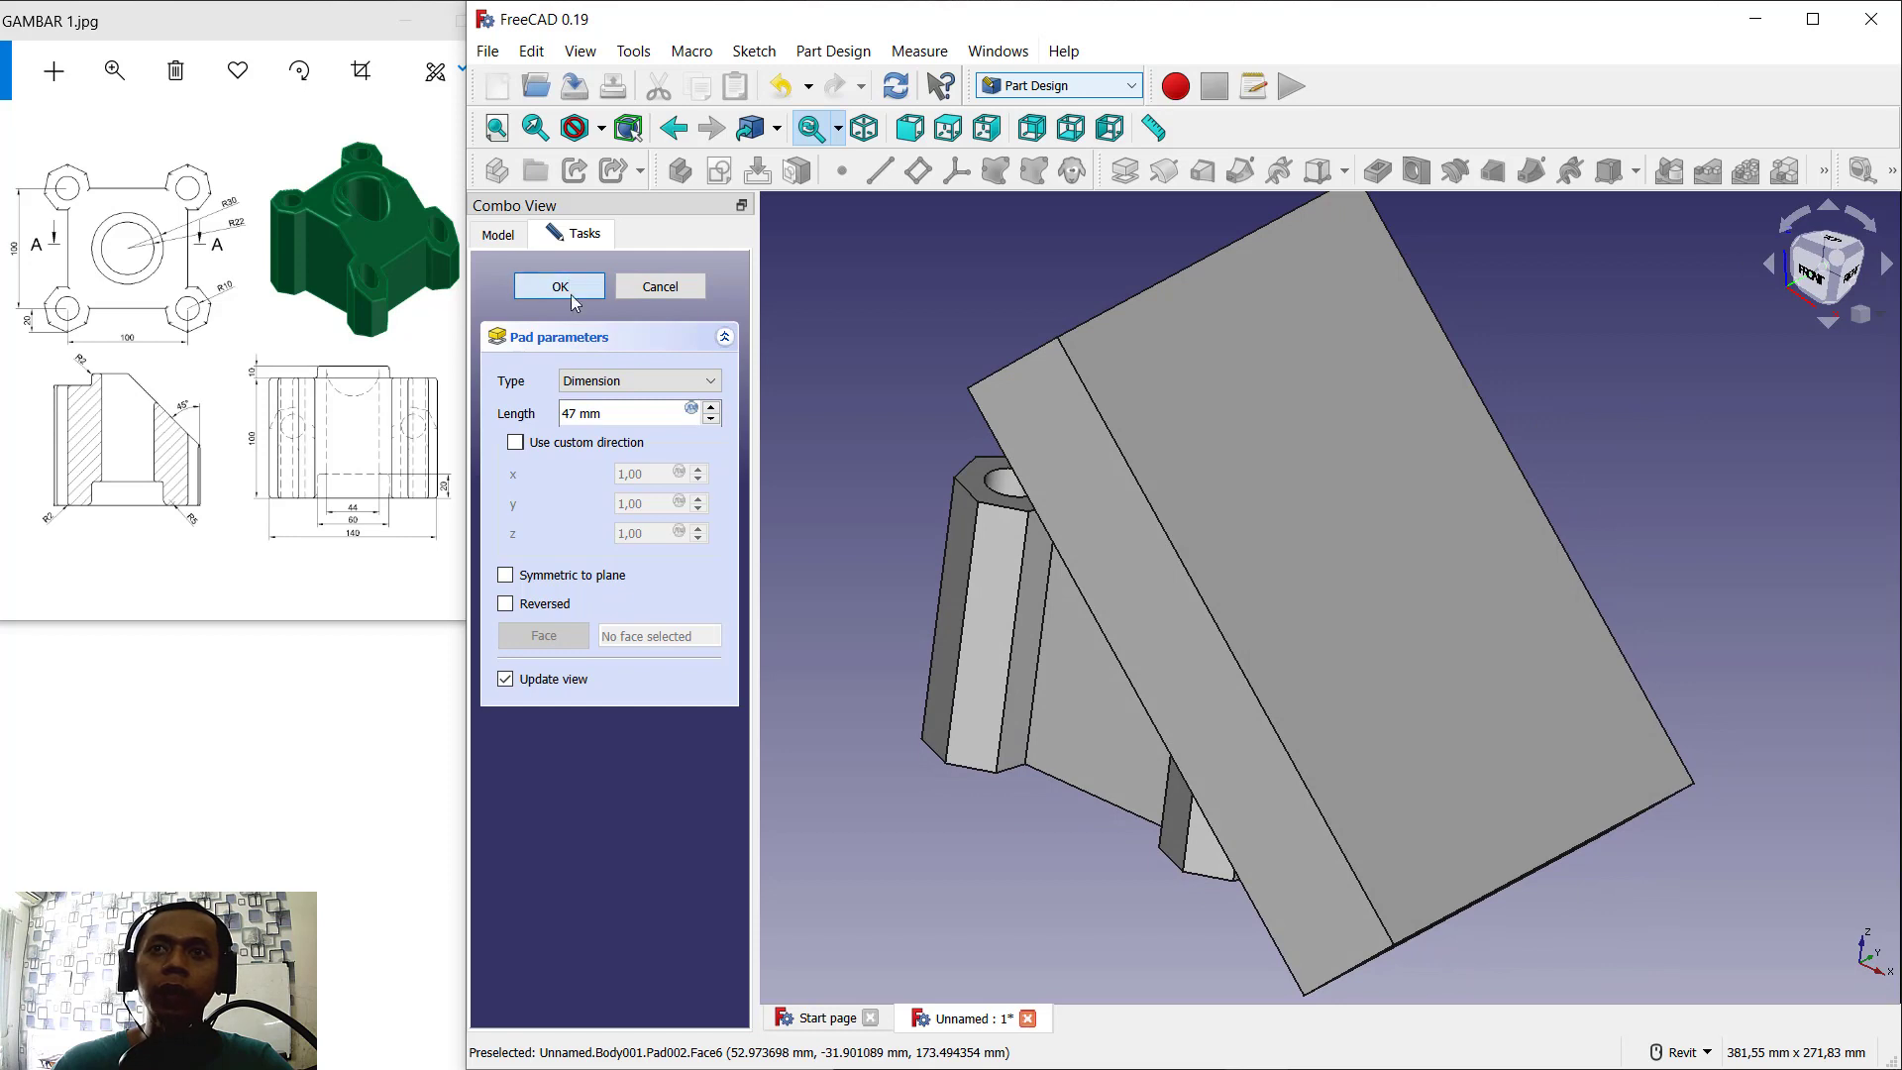
shift+middle_drag(1595, 364, 1584, 364)
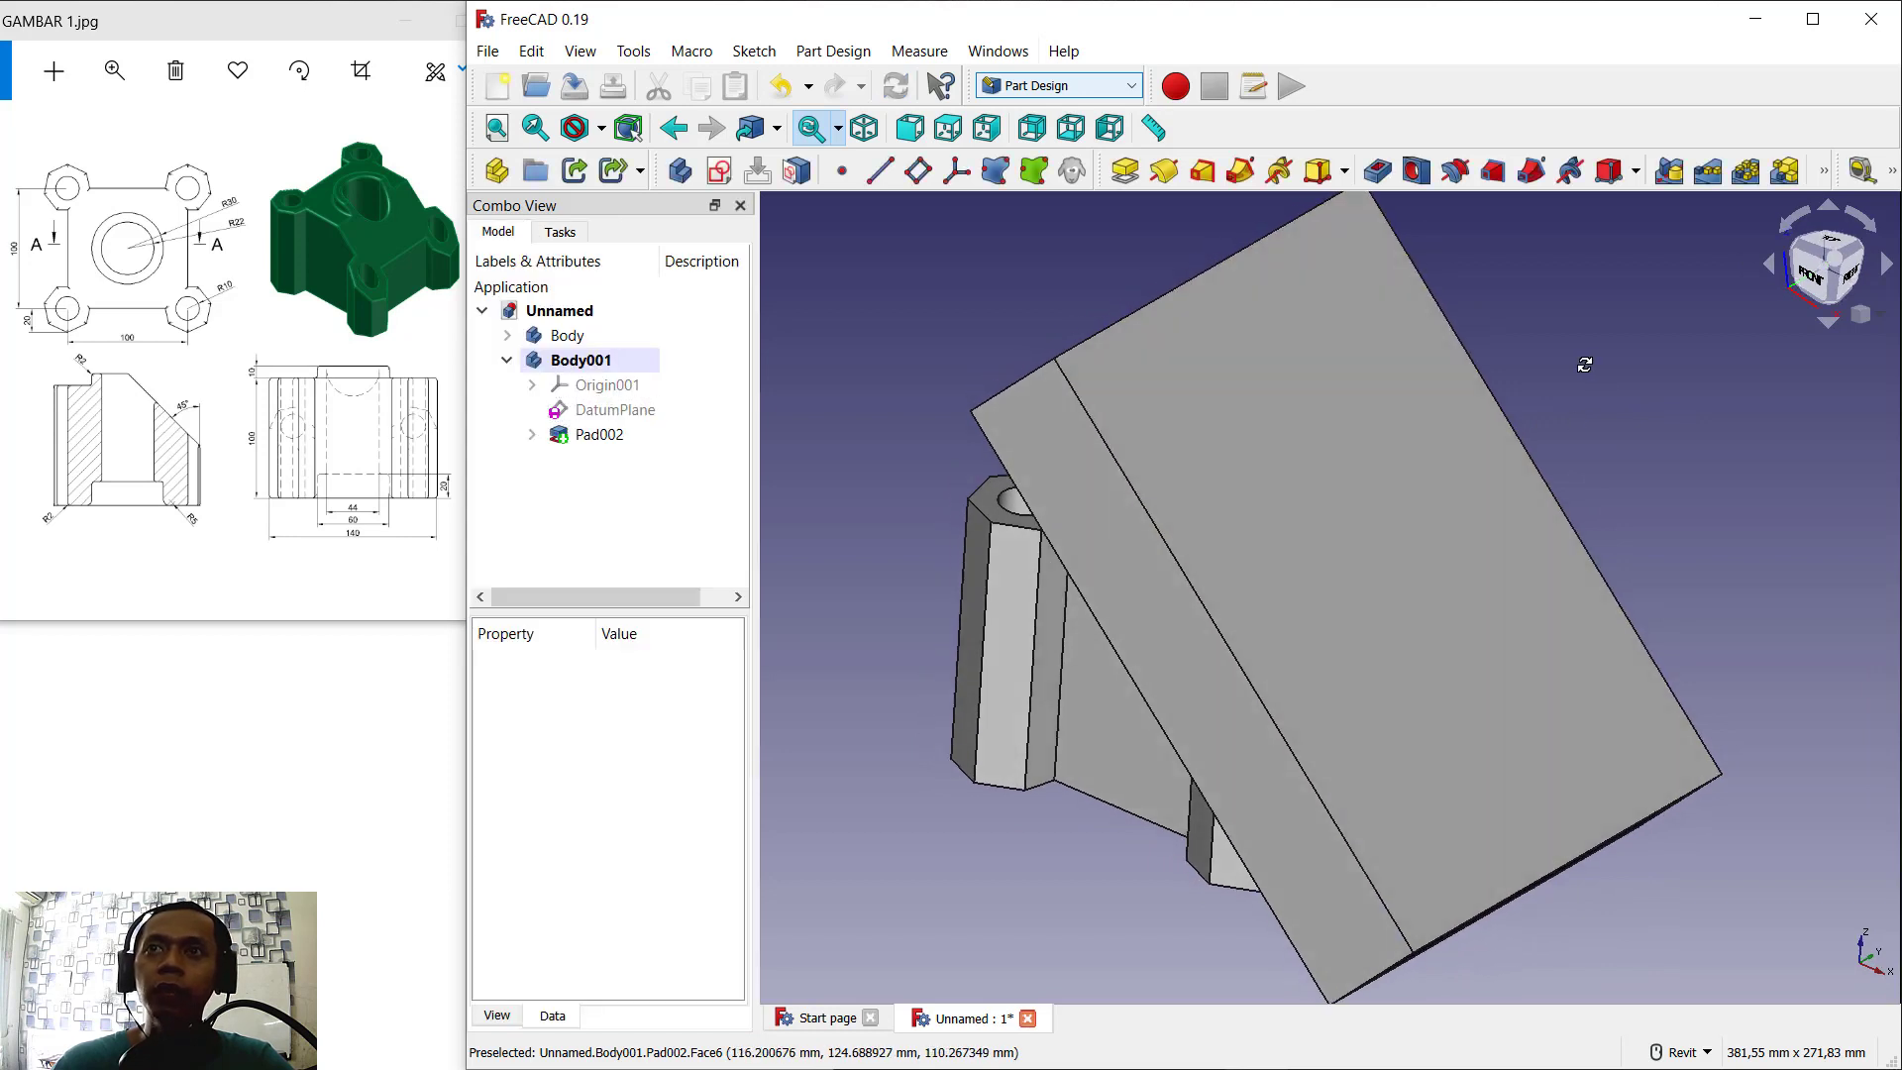
Step: Make the original block's body active and start a Boolean operation on it with Body001 as the added body
click(1824, 171)
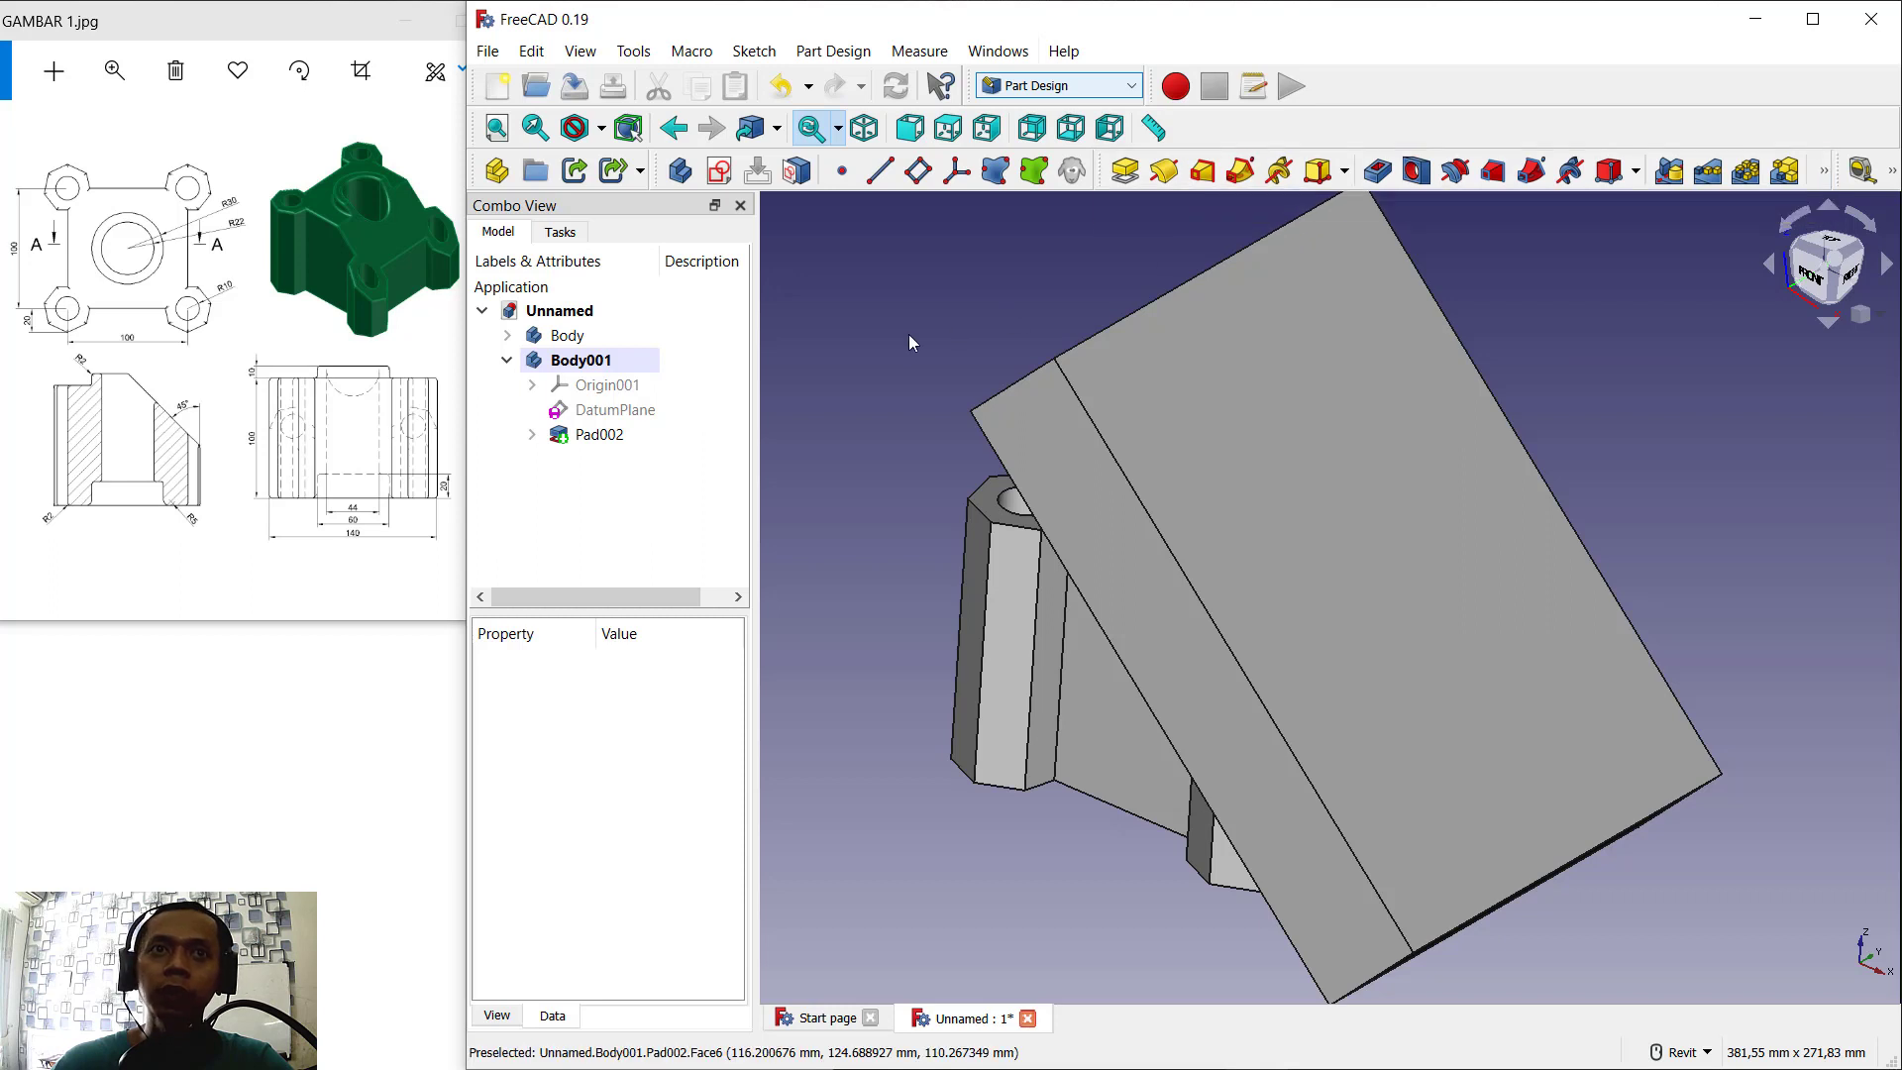
double_click(563, 336)
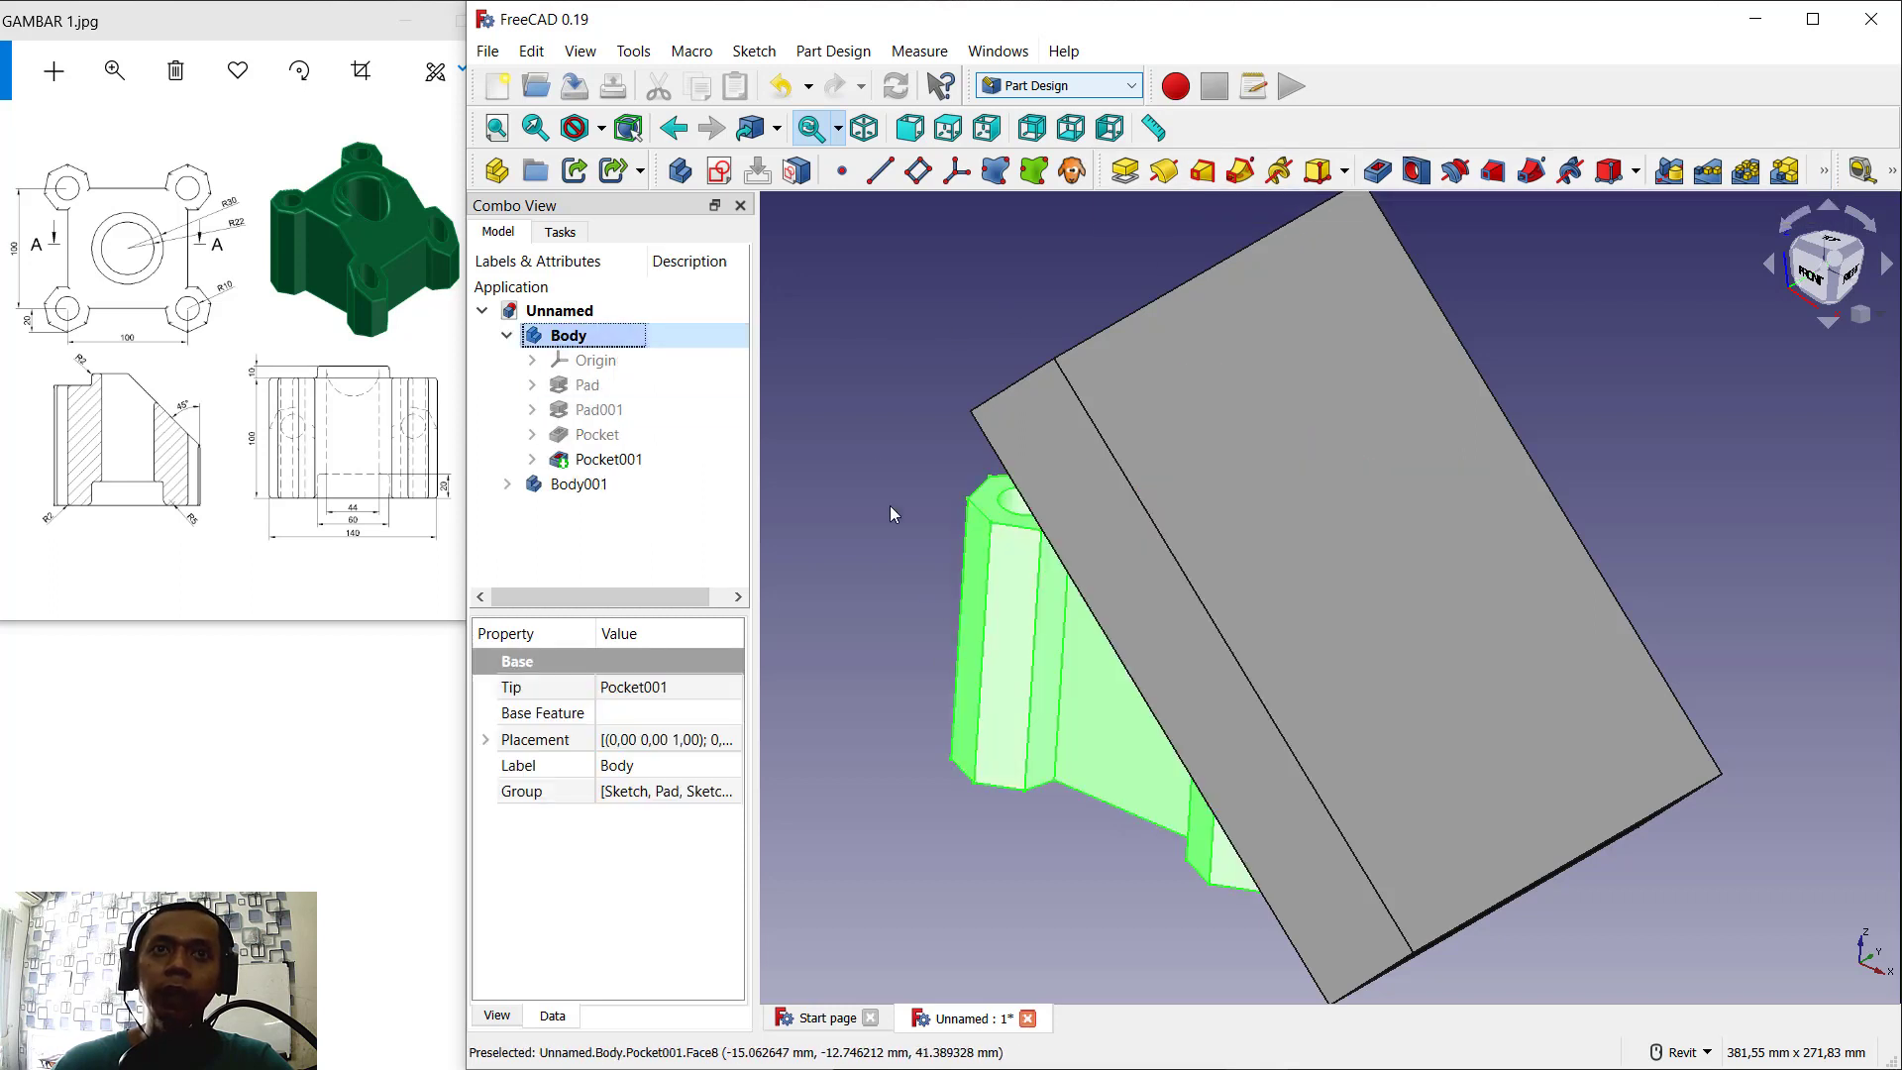
click(1825, 176)
click(1296, 218)
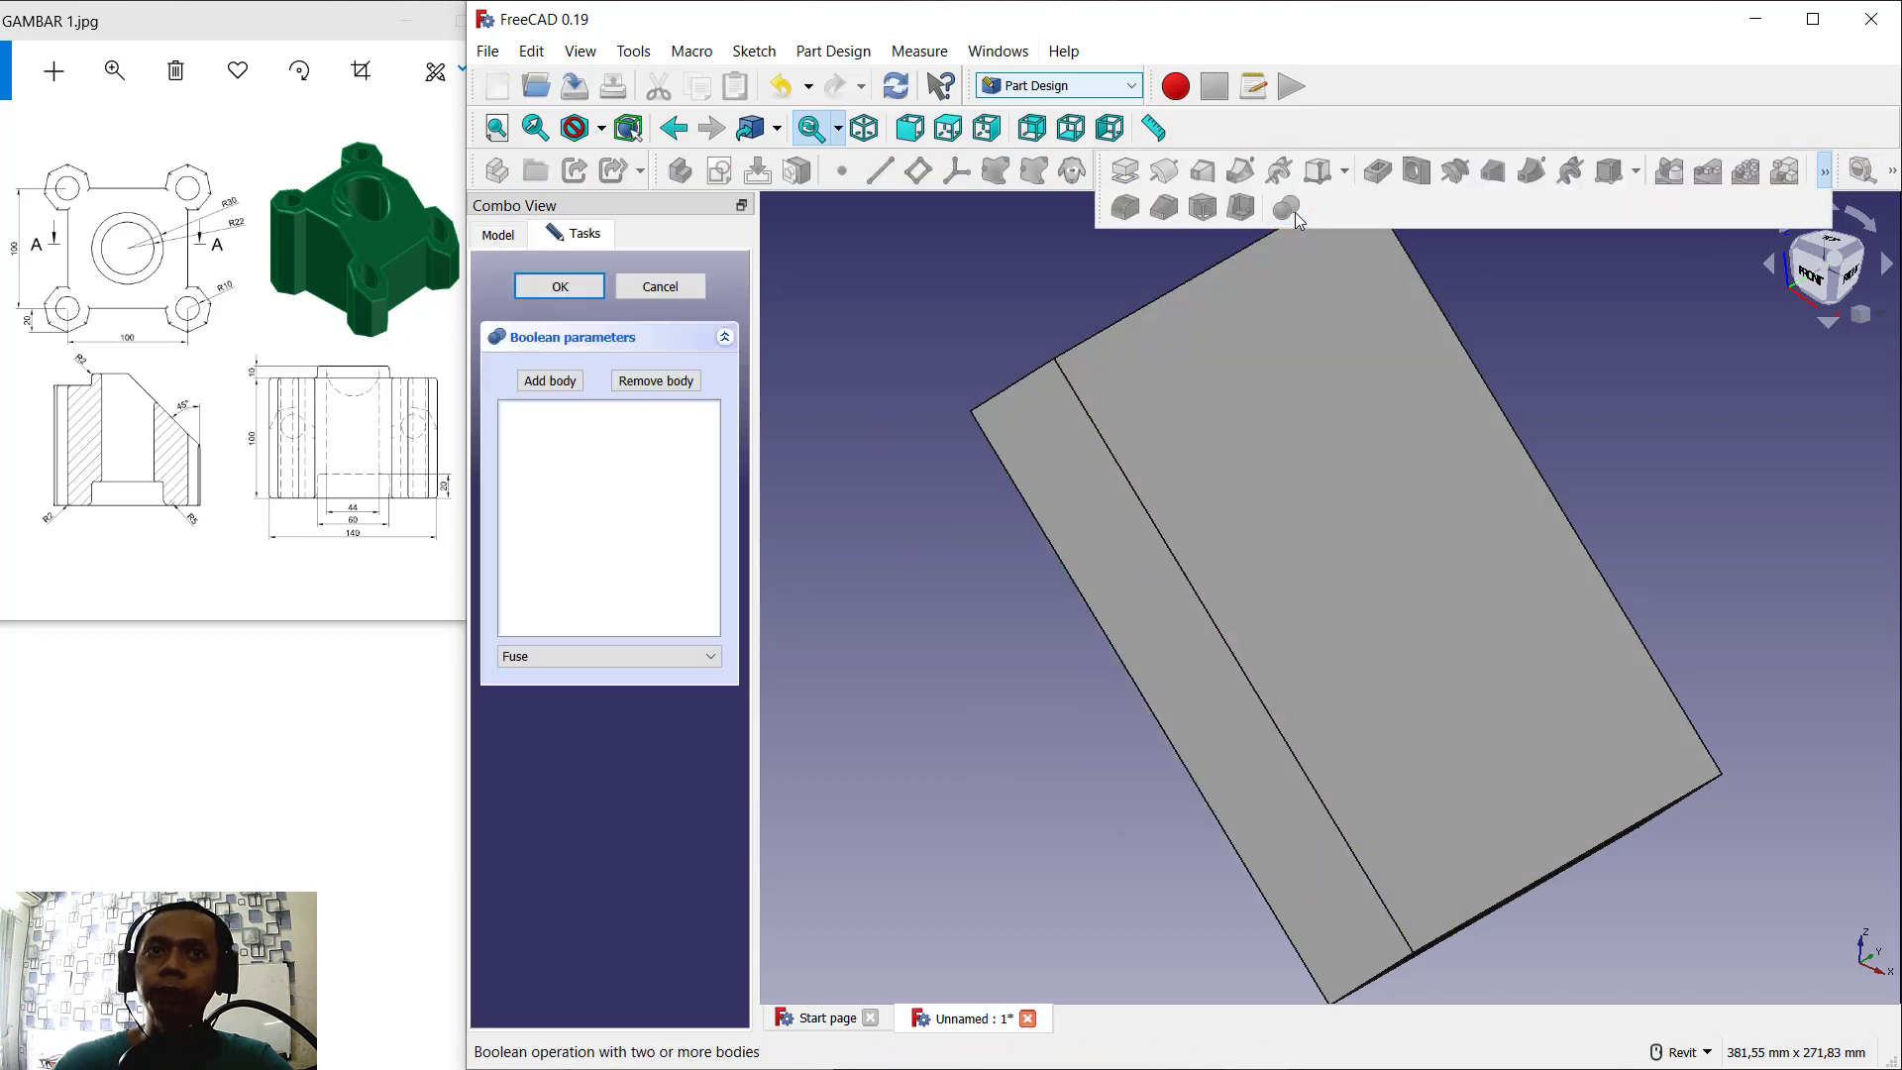
click(557, 386)
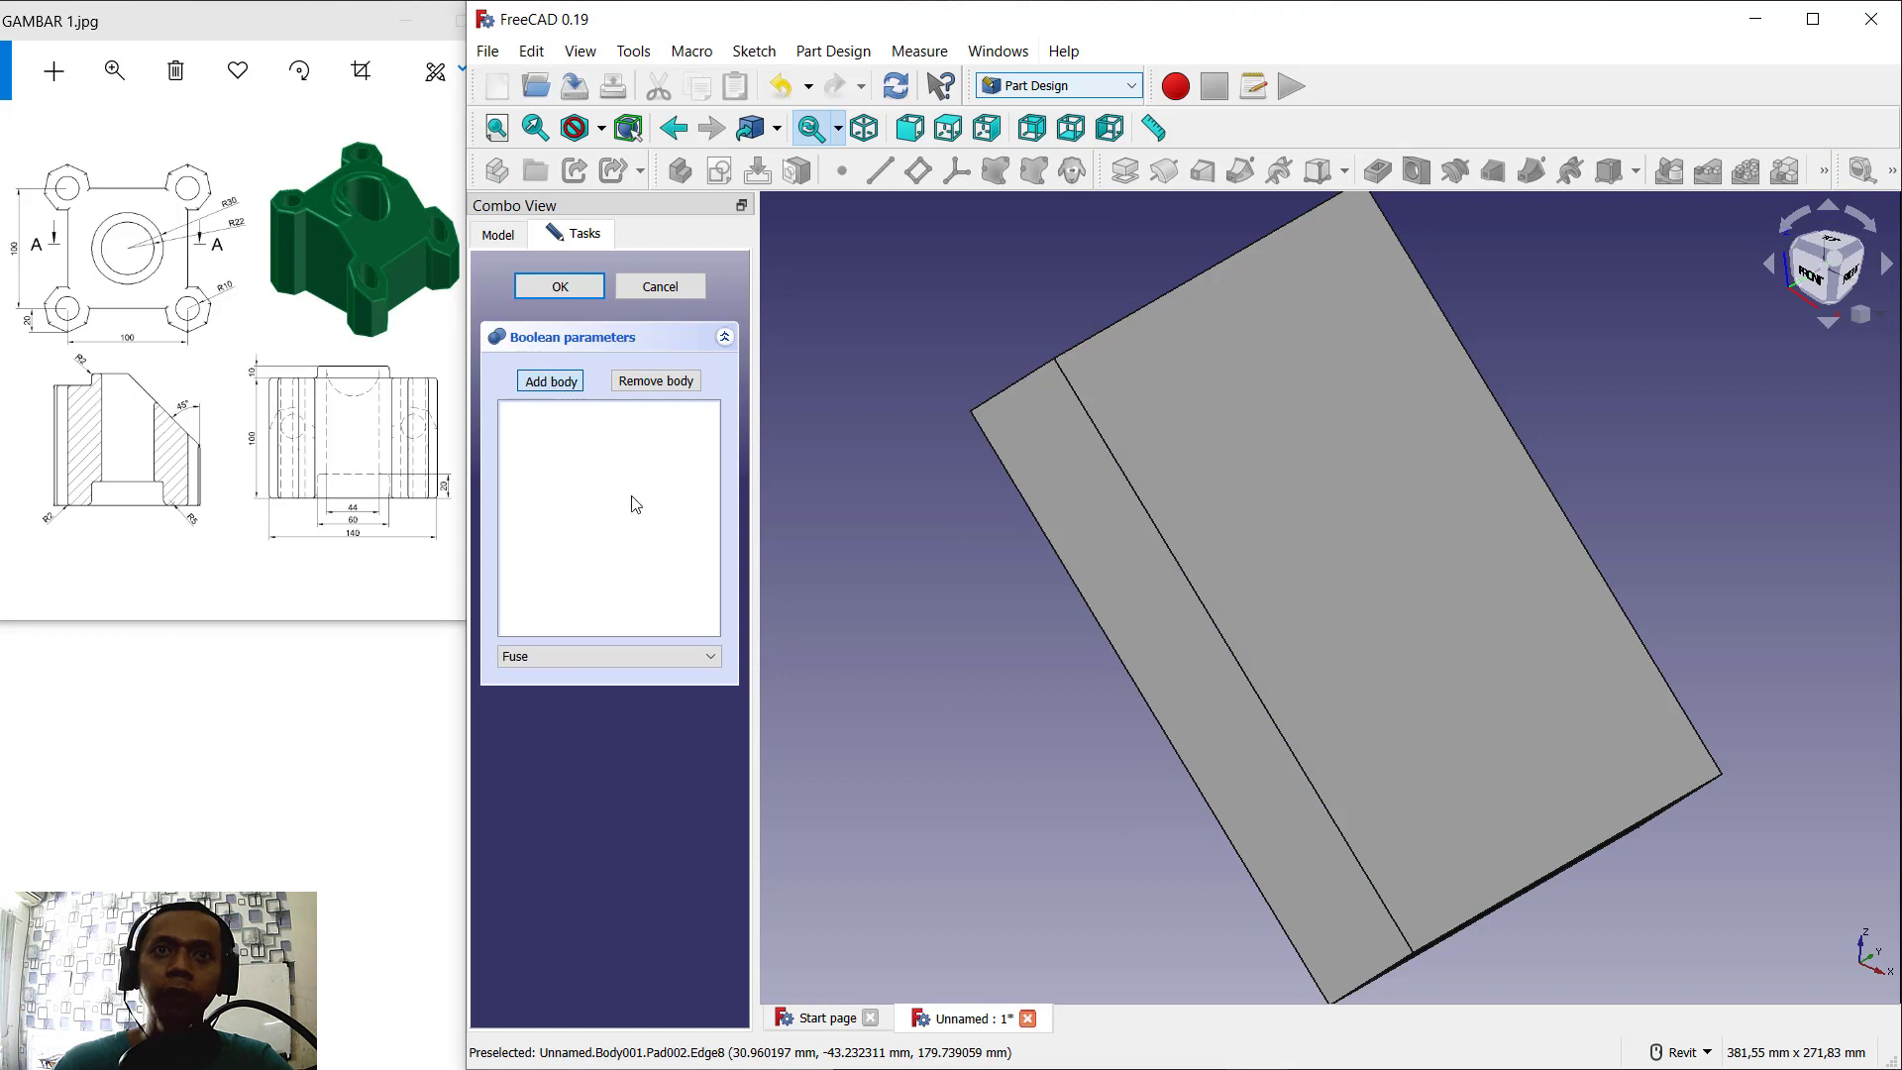
click(1274, 531)
click(560, 287)
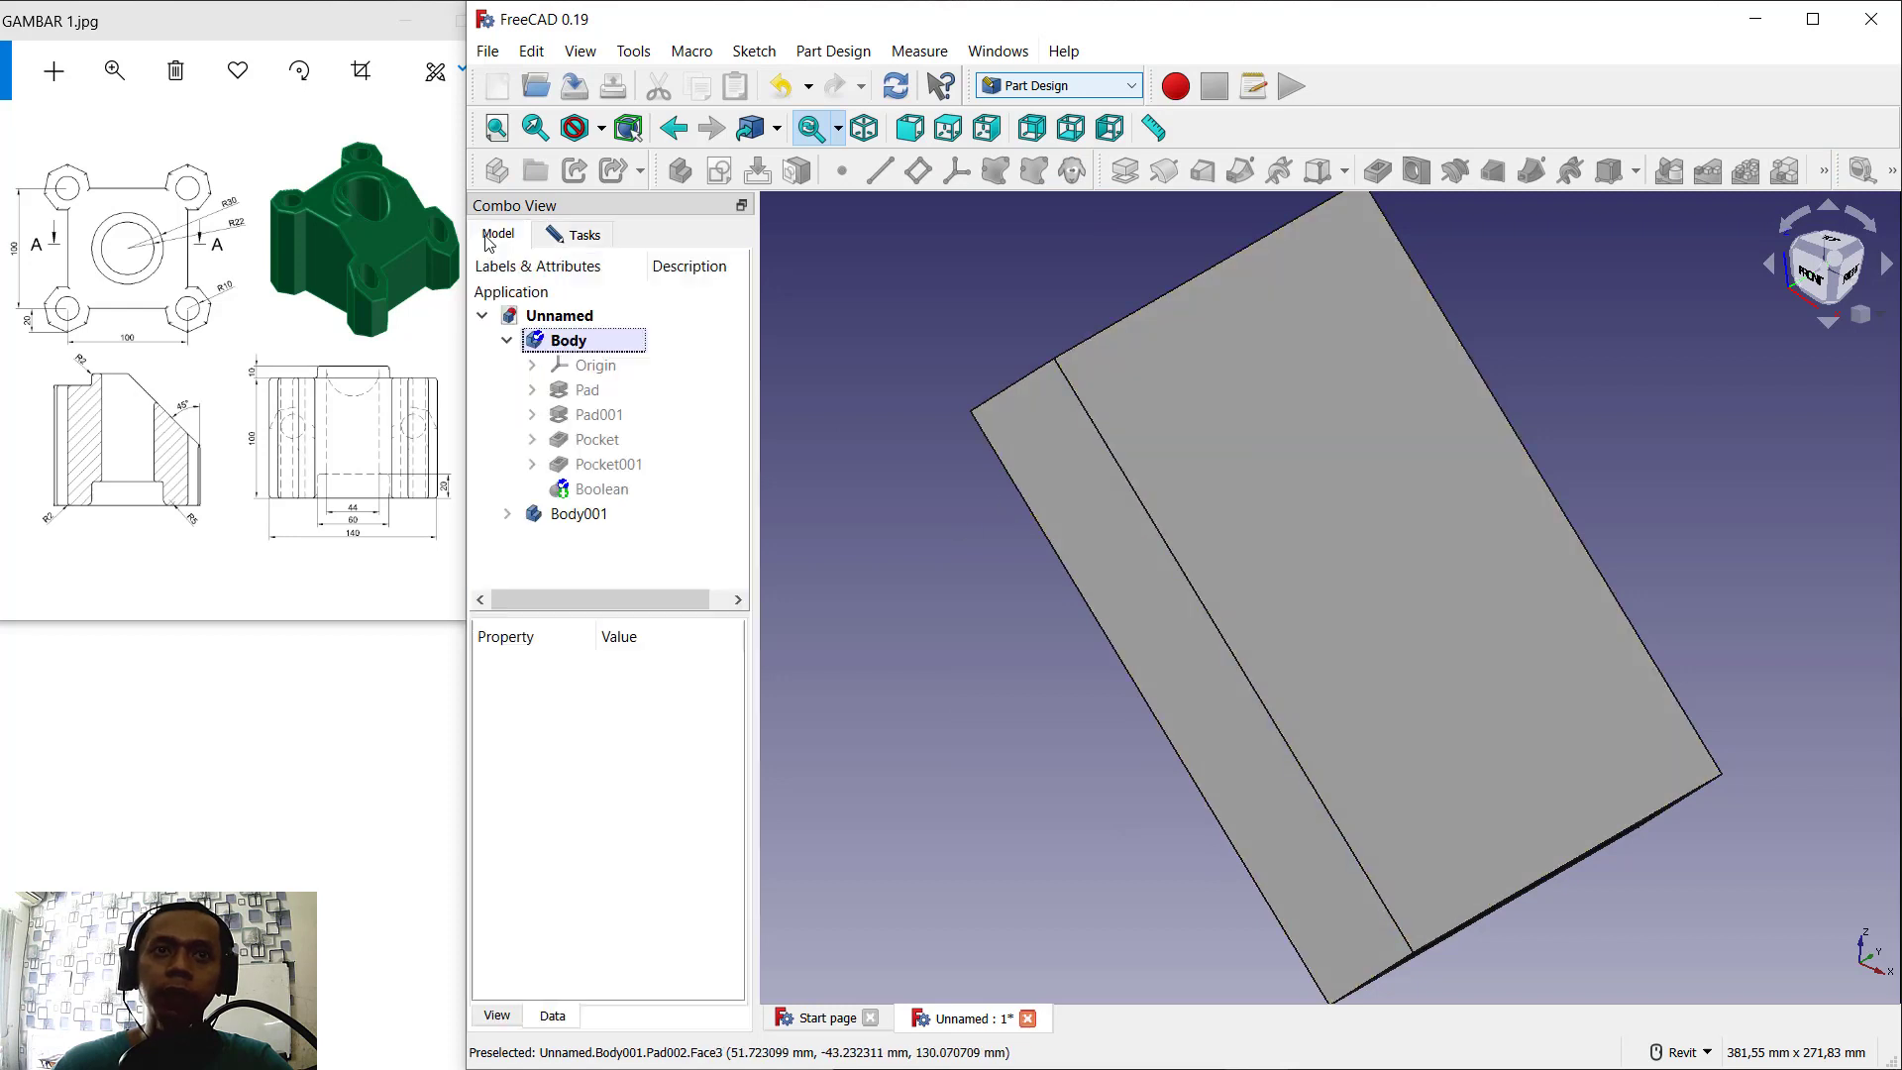
click(591, 517)
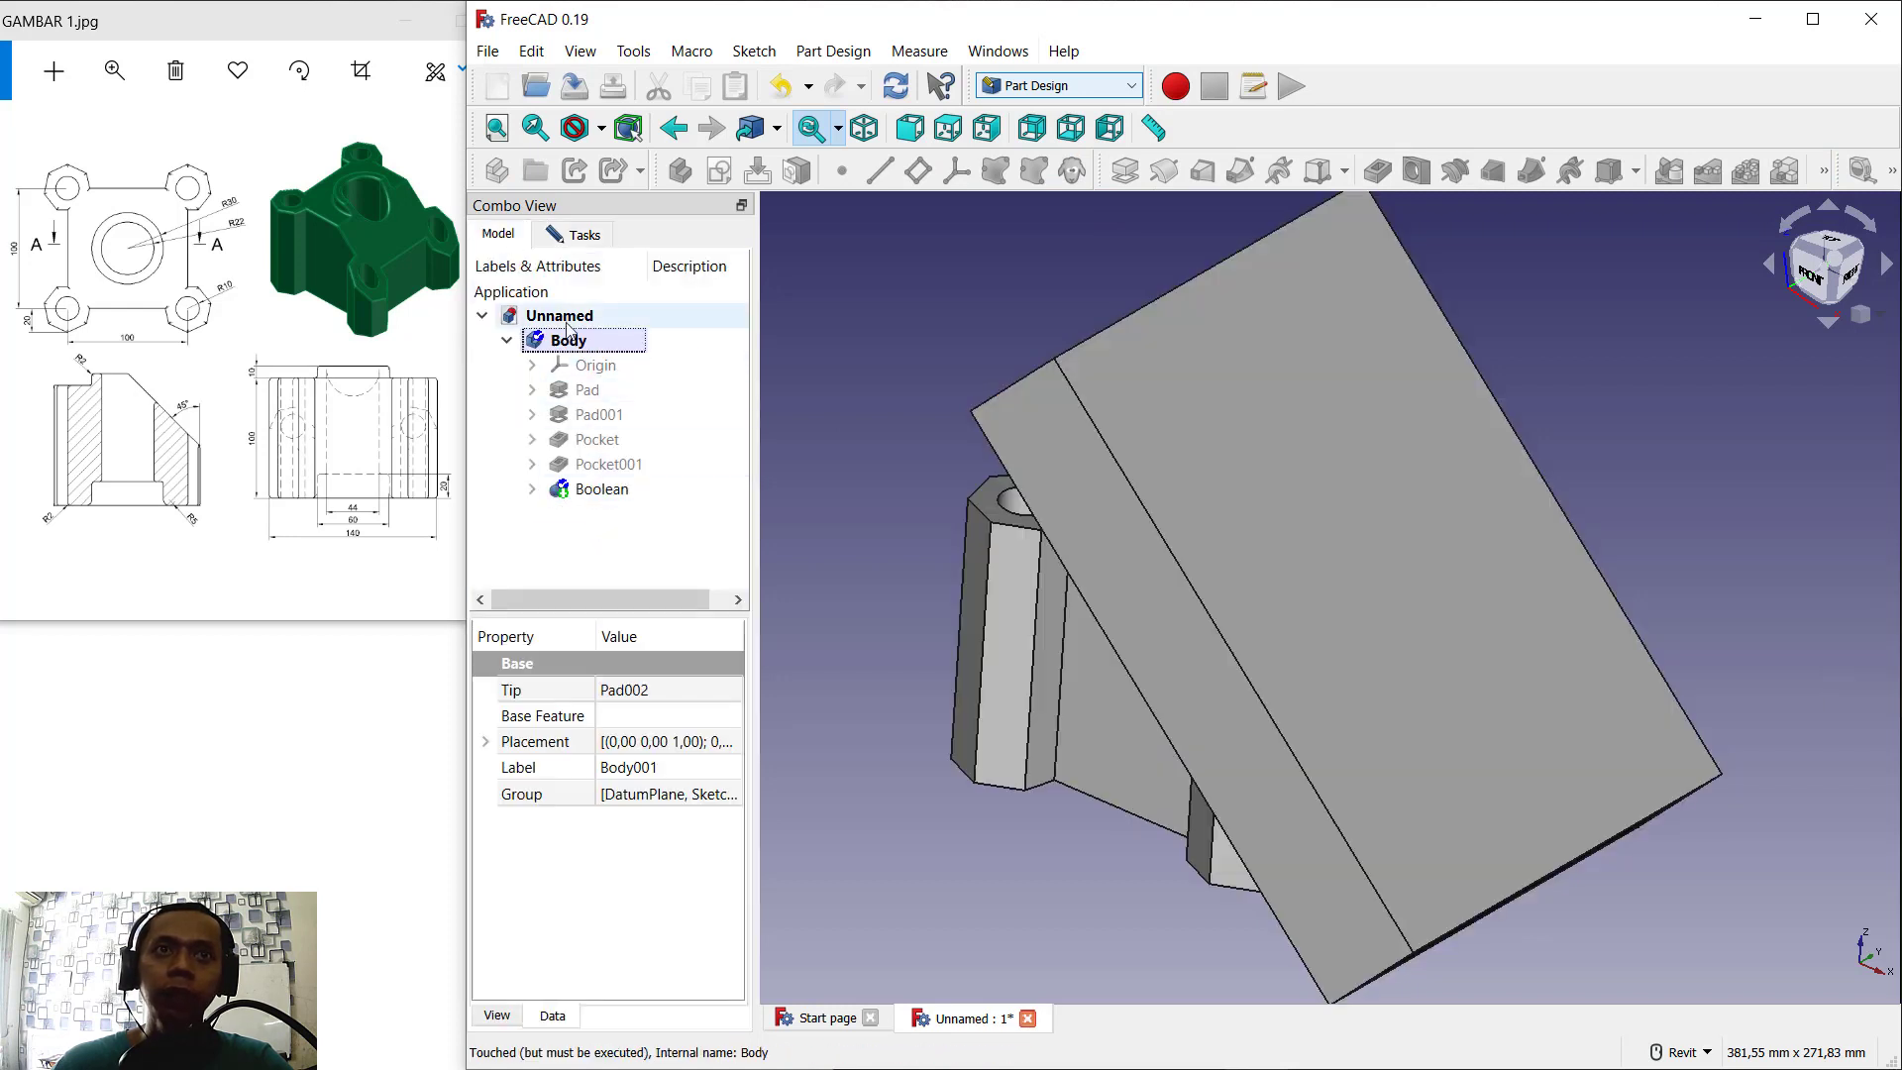
click(599, 239)
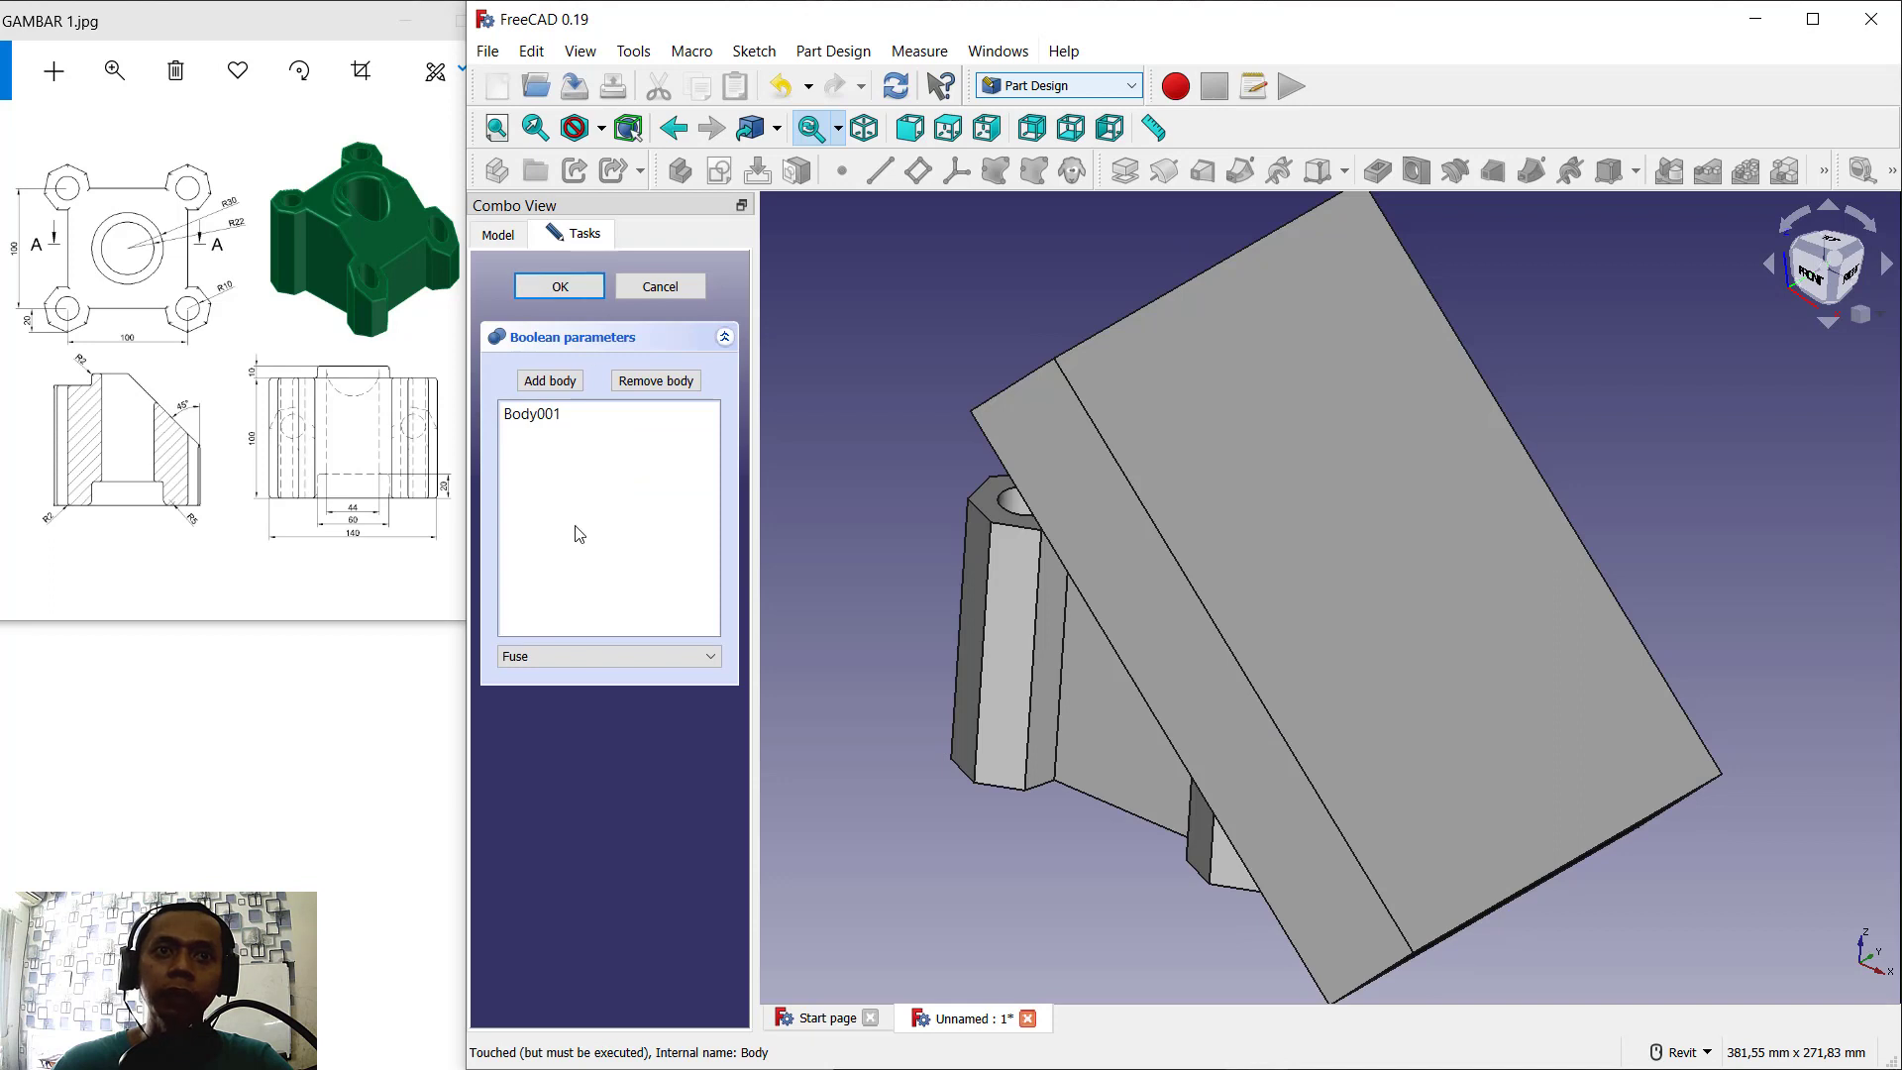
Step: Set the Boolean type to Cut to subtract the slanted slab from the block, apply it, and select the resulting body
click(571, 655)
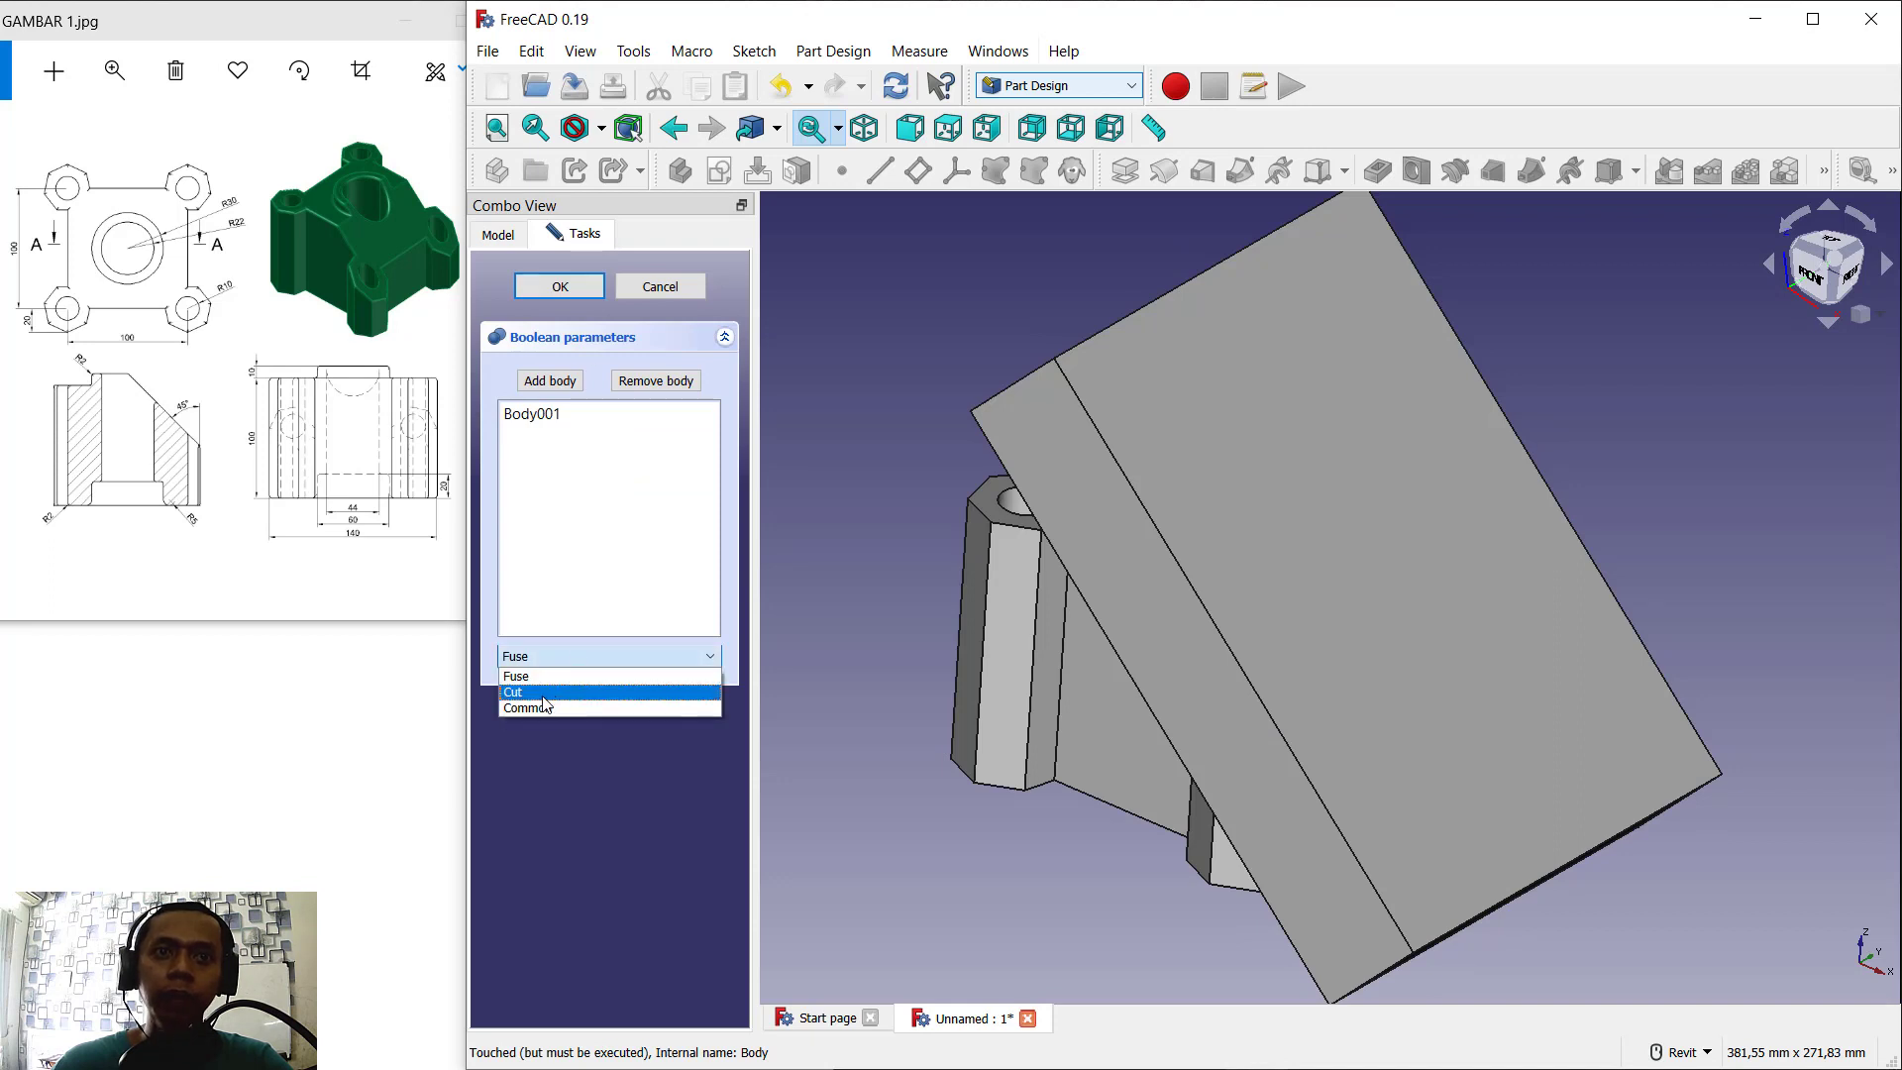
click(547, 693)
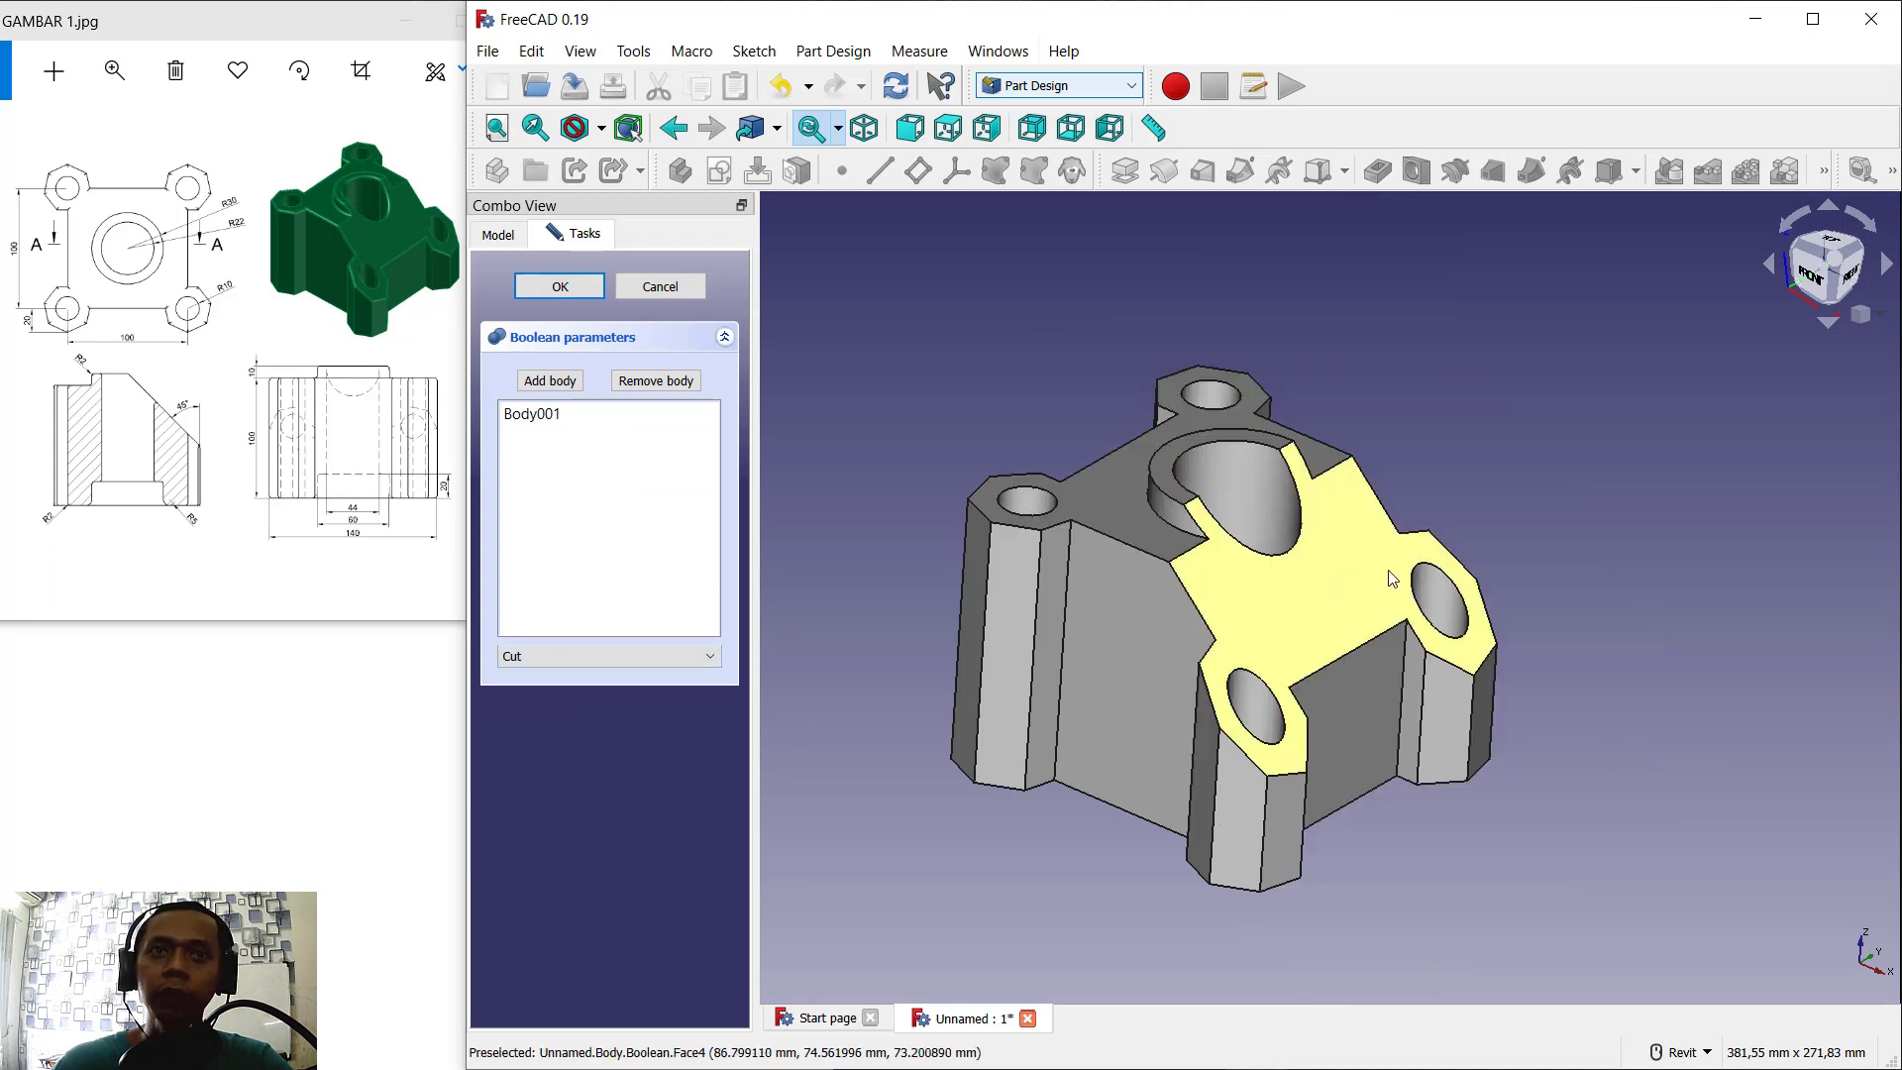
click(560, 285)
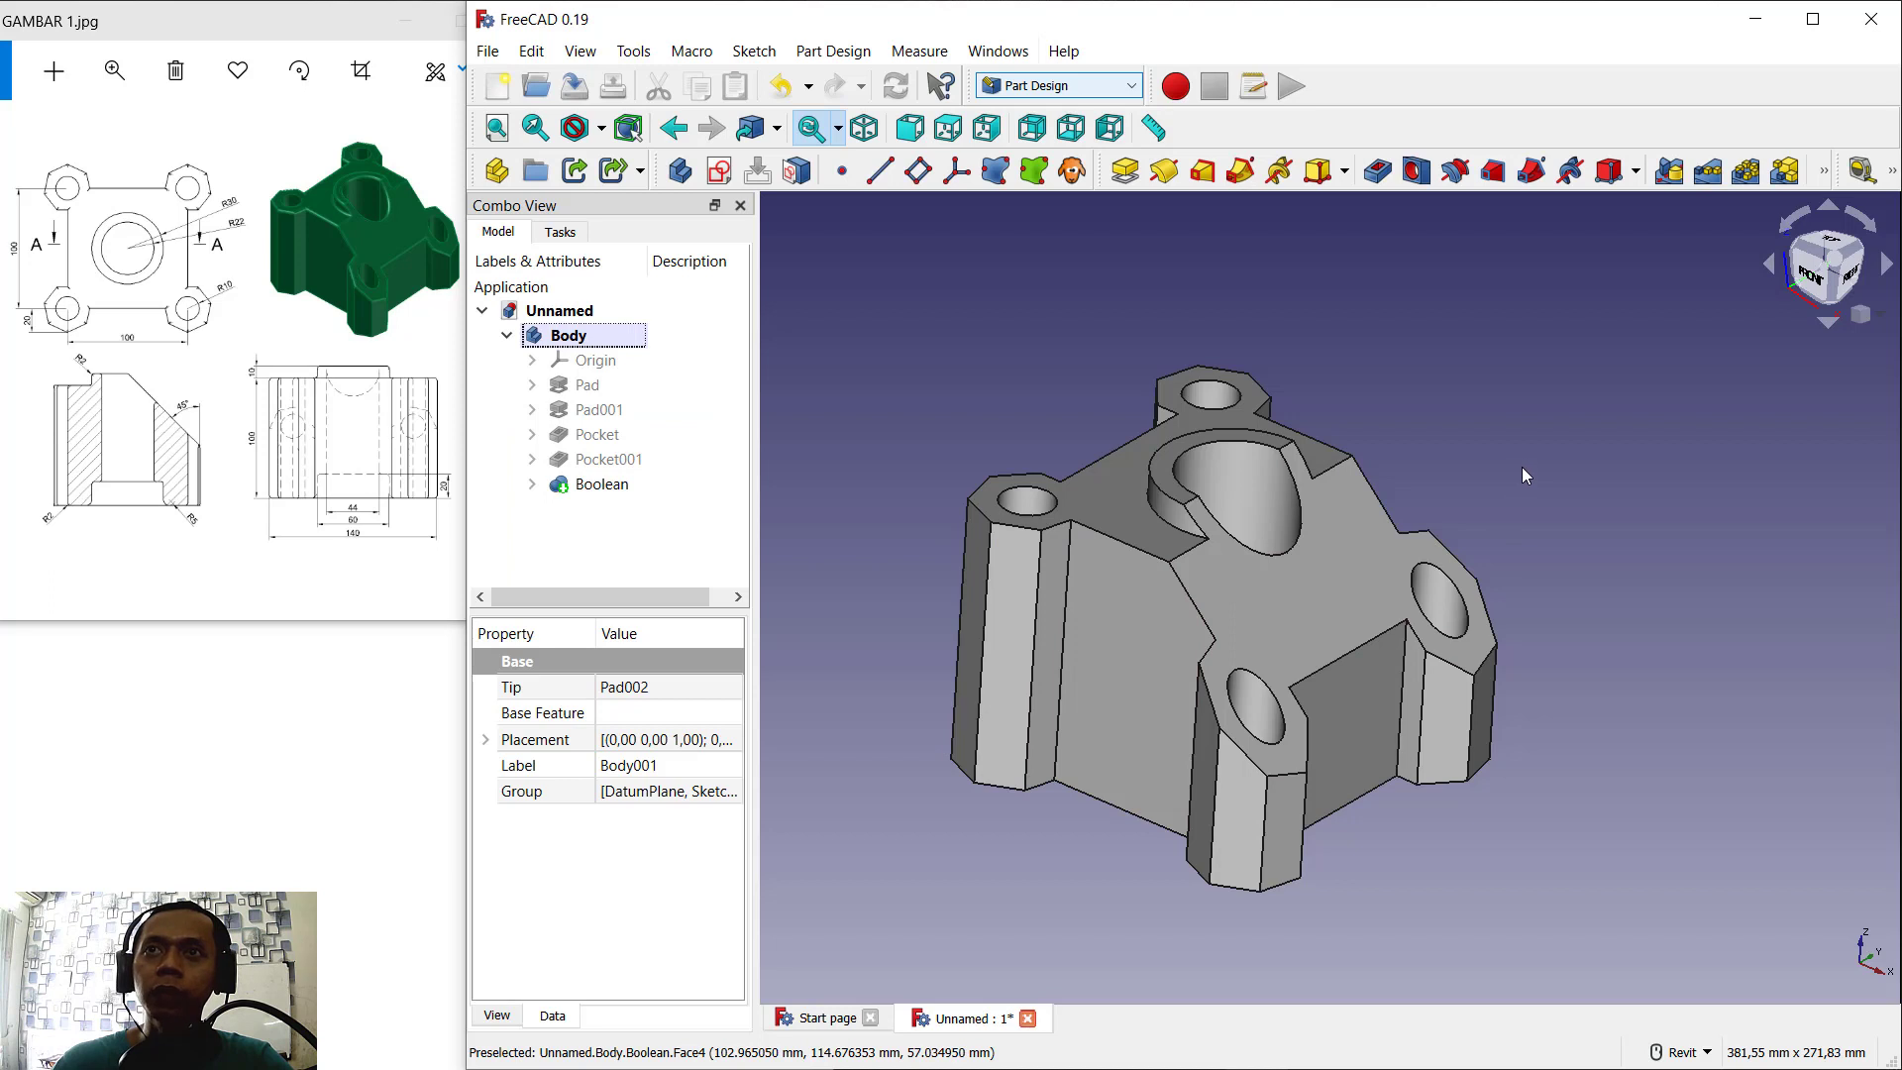
double_click(567, 335)
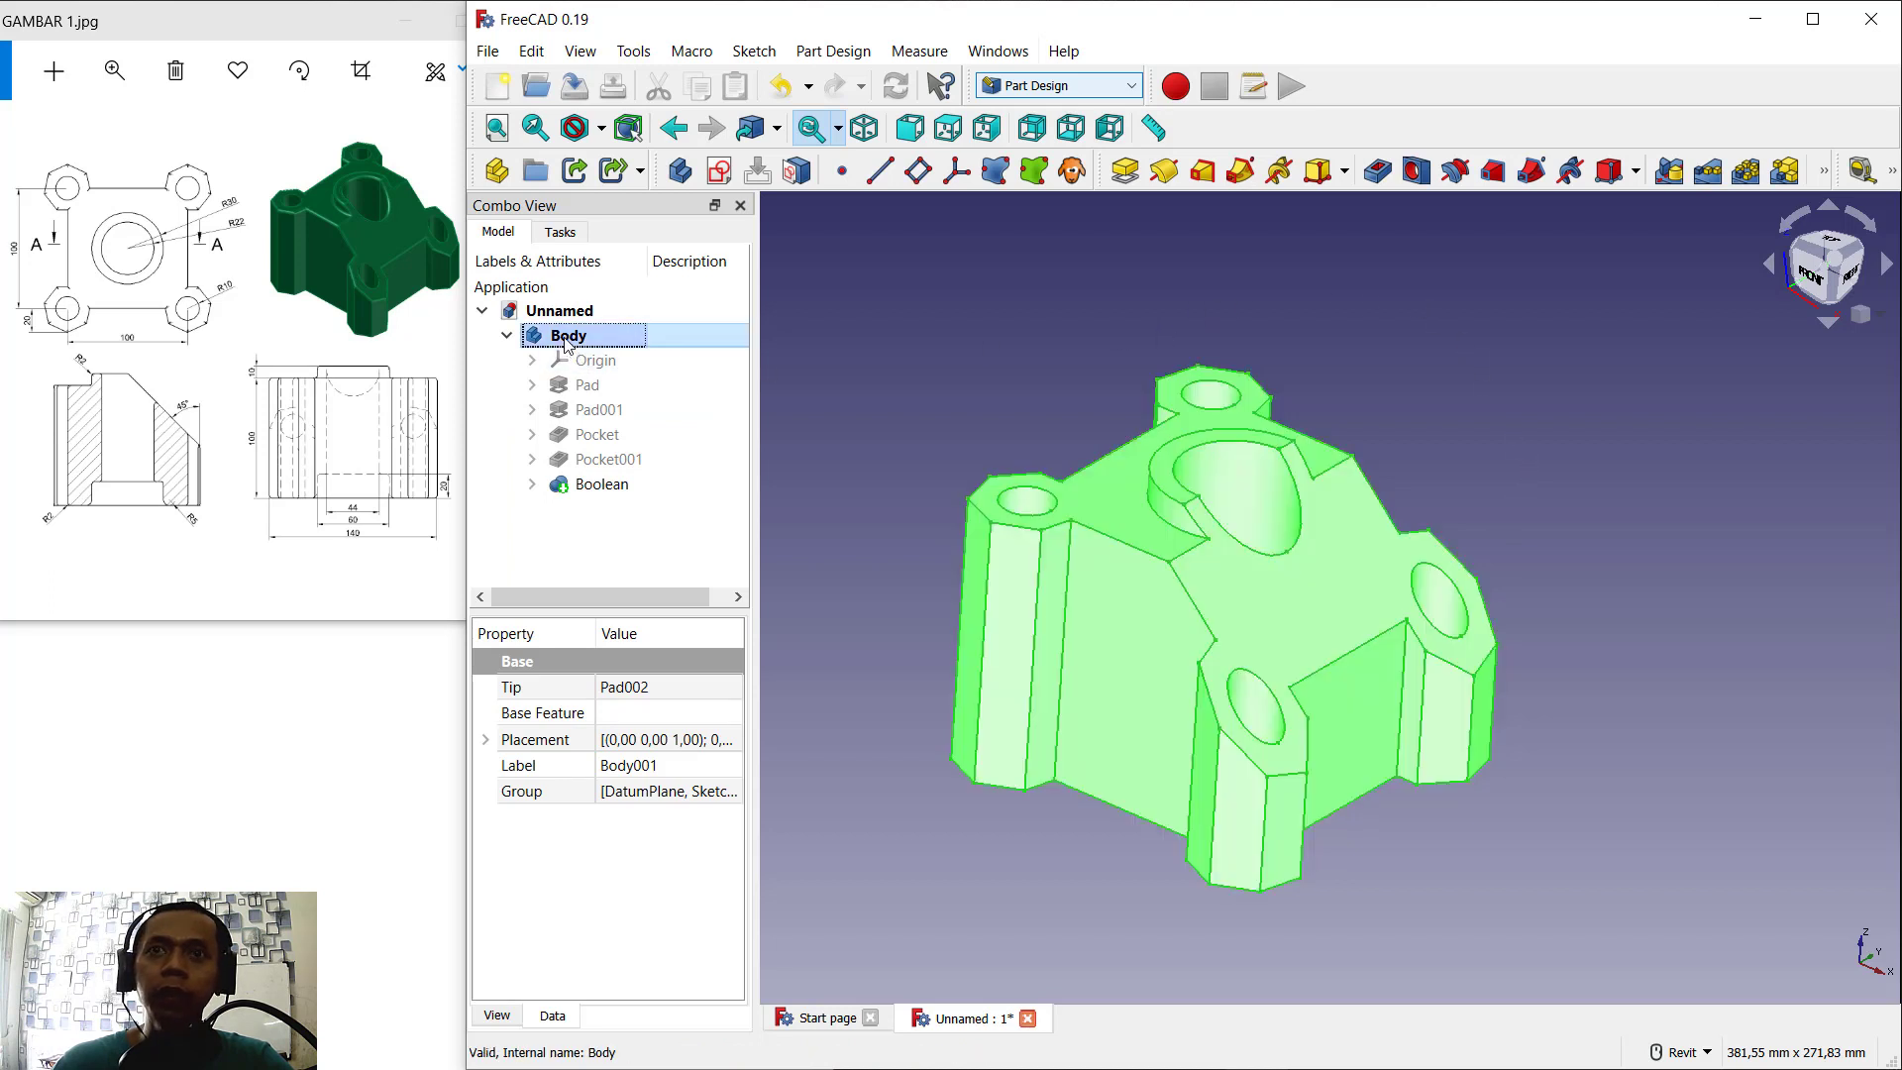
Step: Try to start a Fillet on the slanted cut face of the block
click(1328, 568)
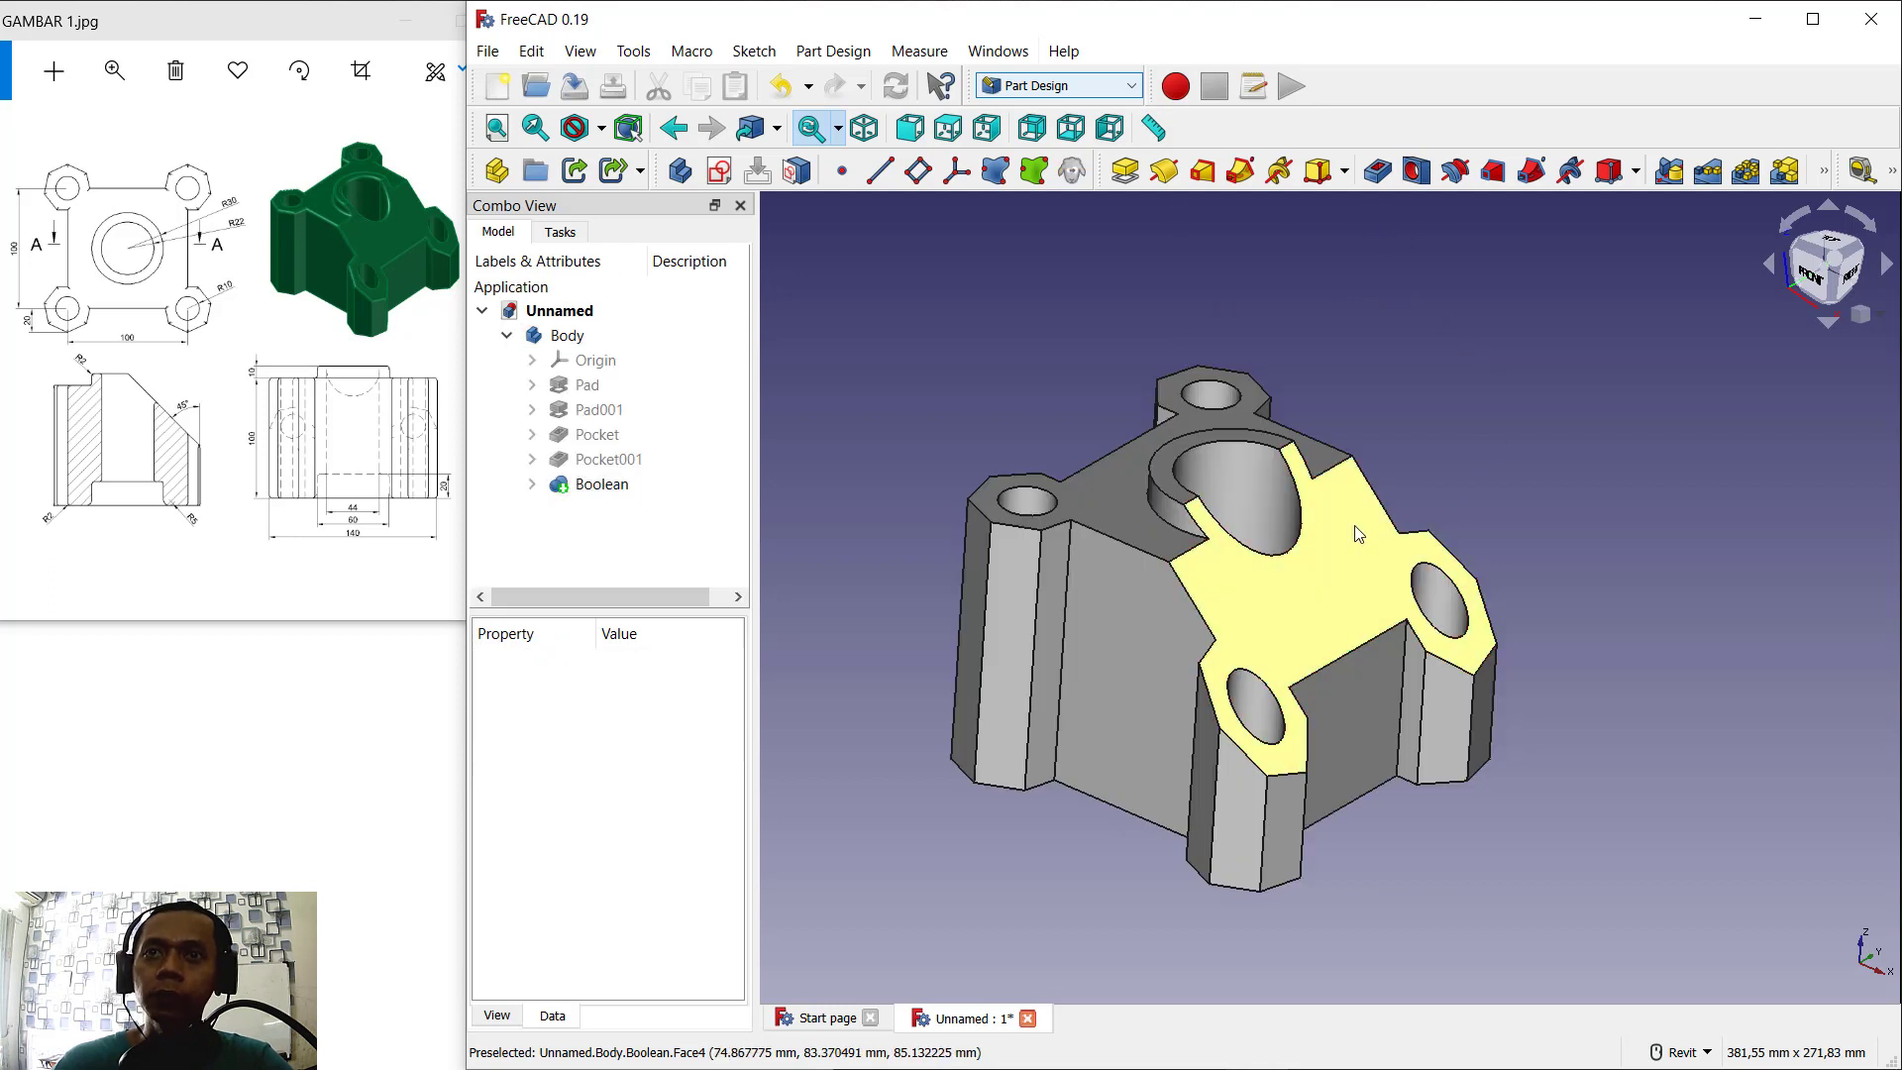
click(1826, 173)
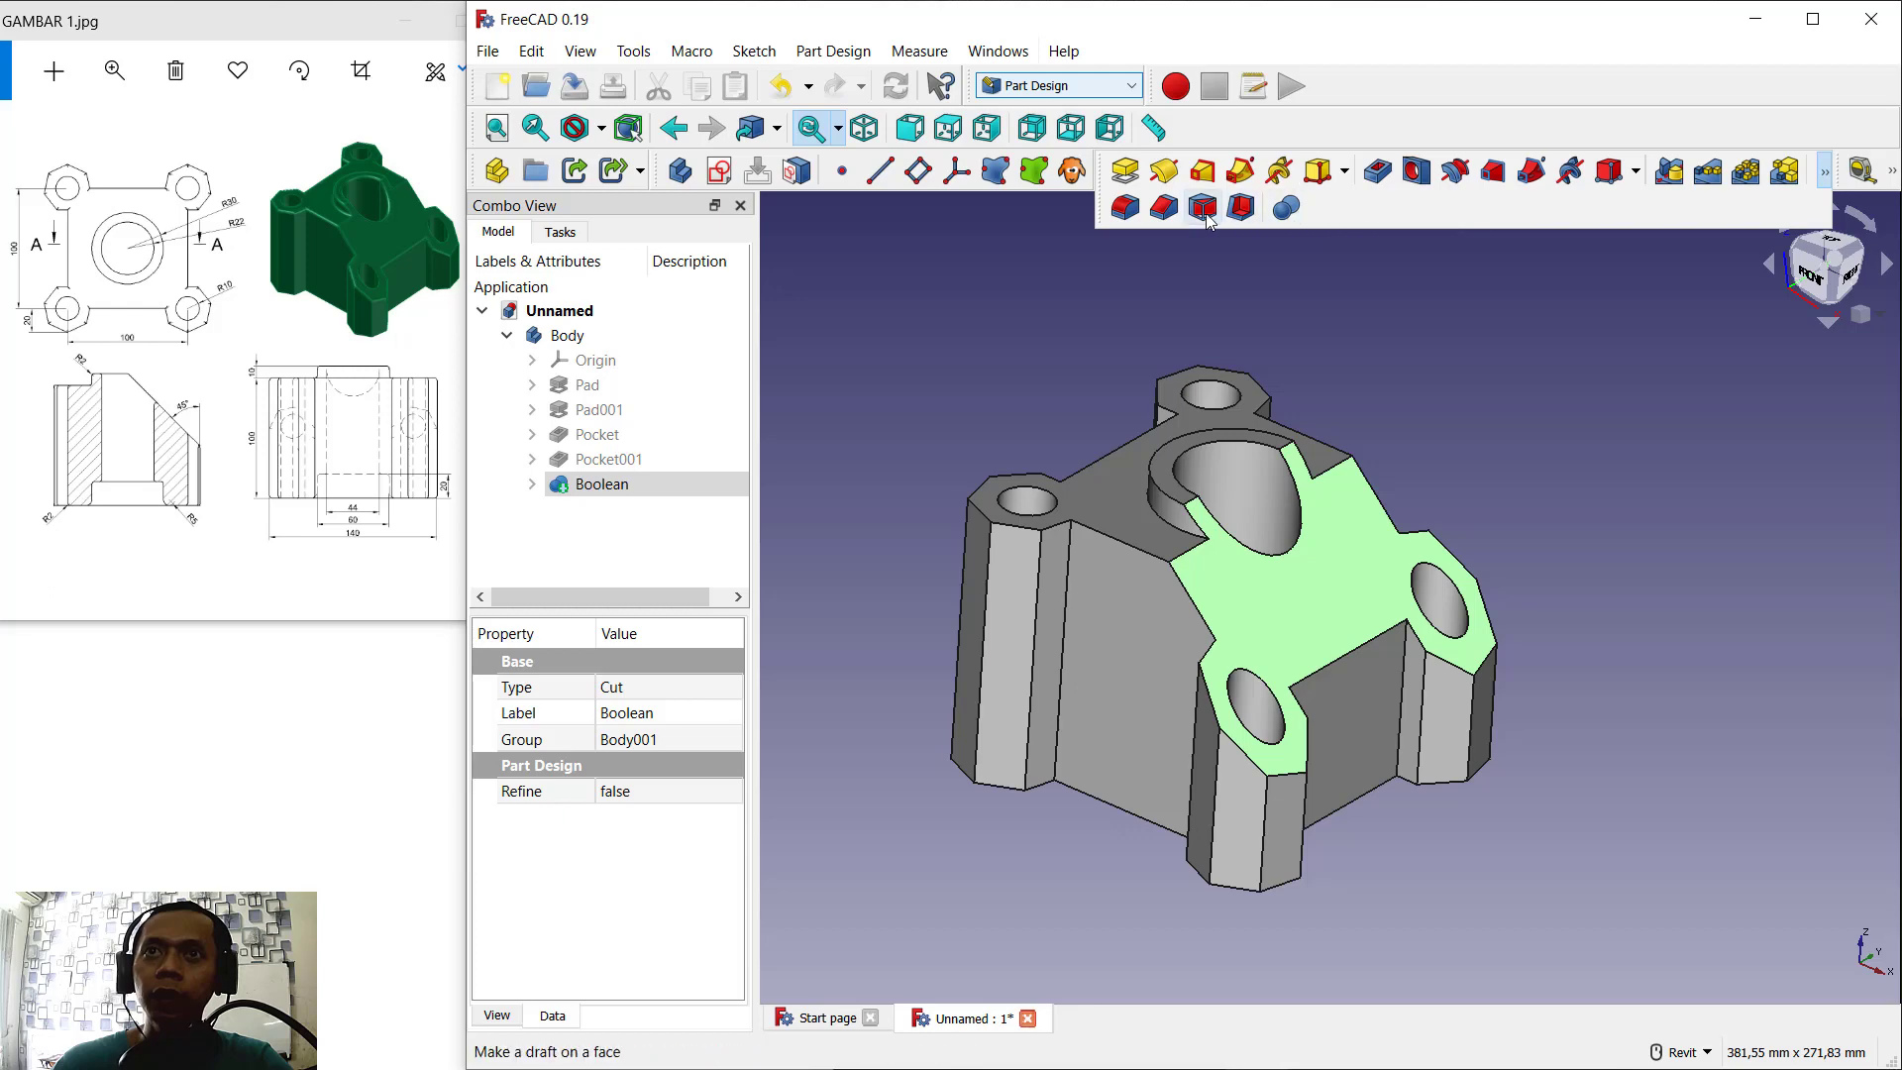
click(1126, 210)
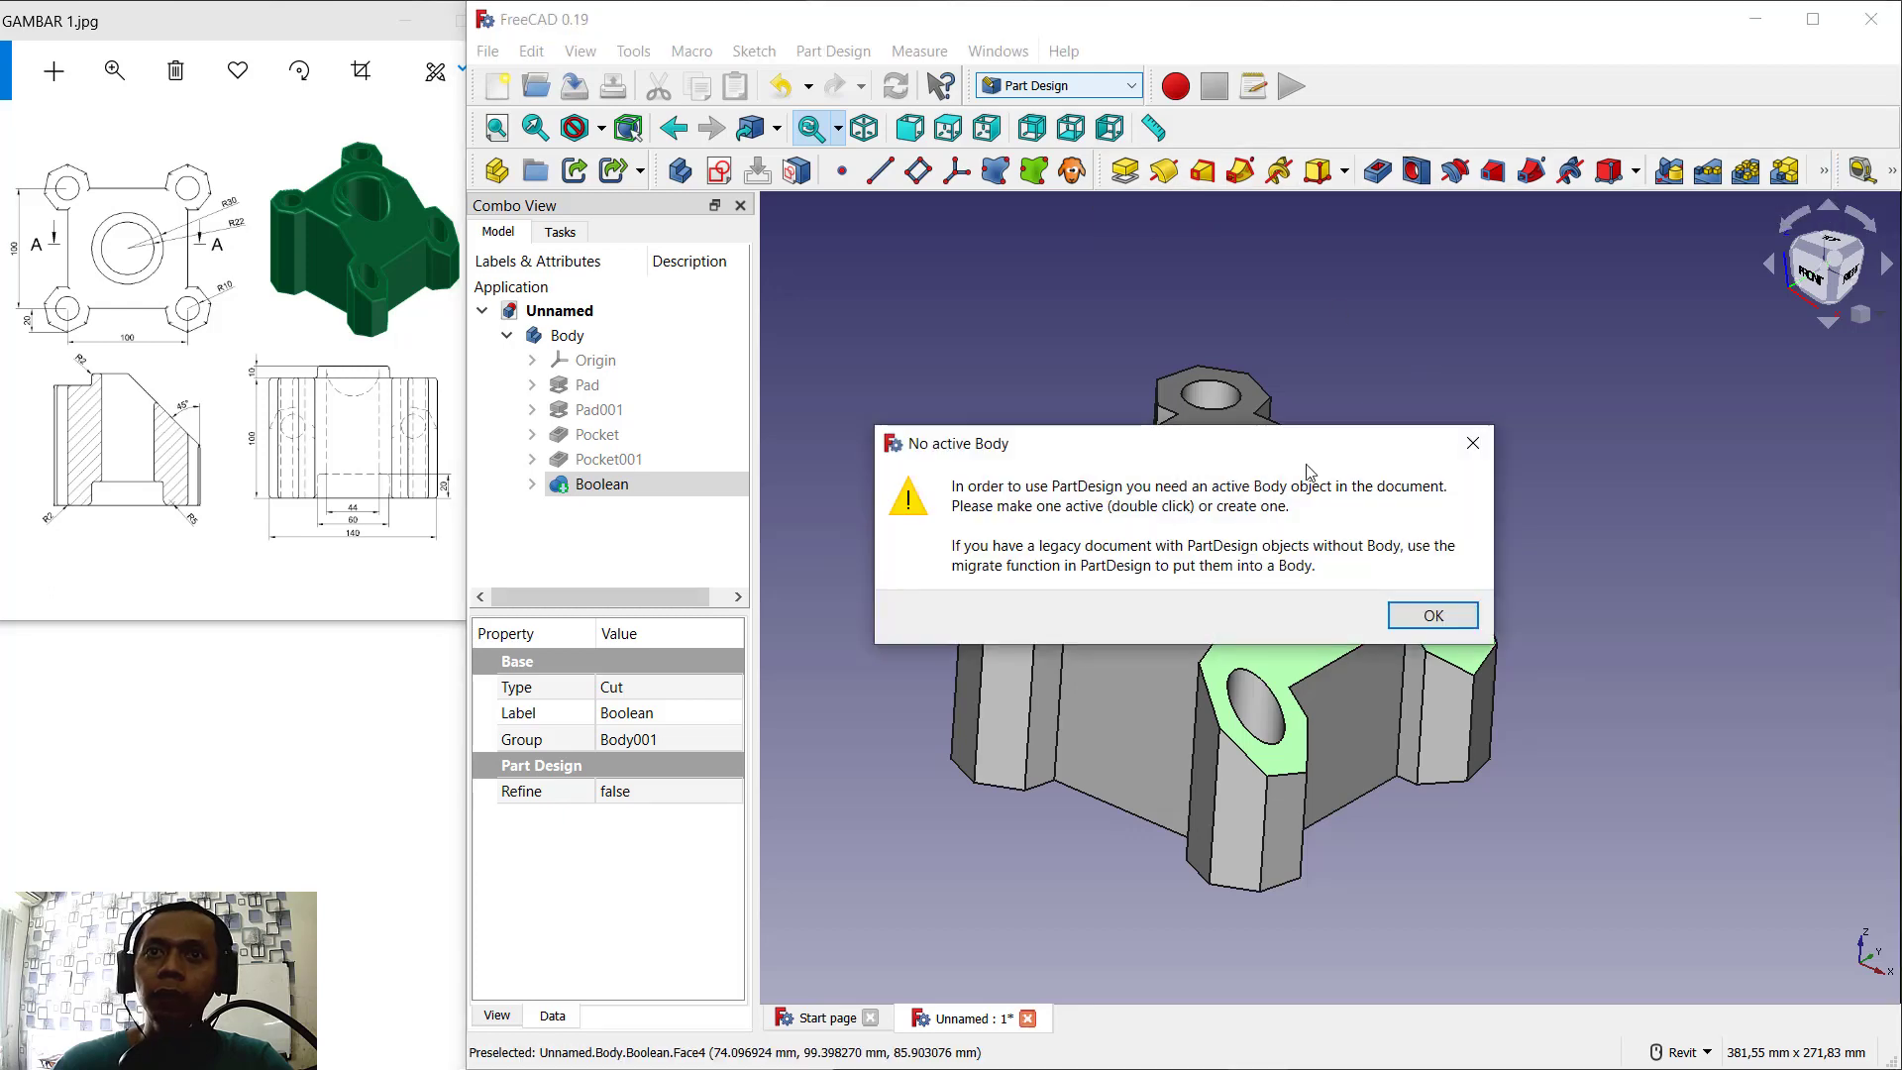
click(1436, 622)
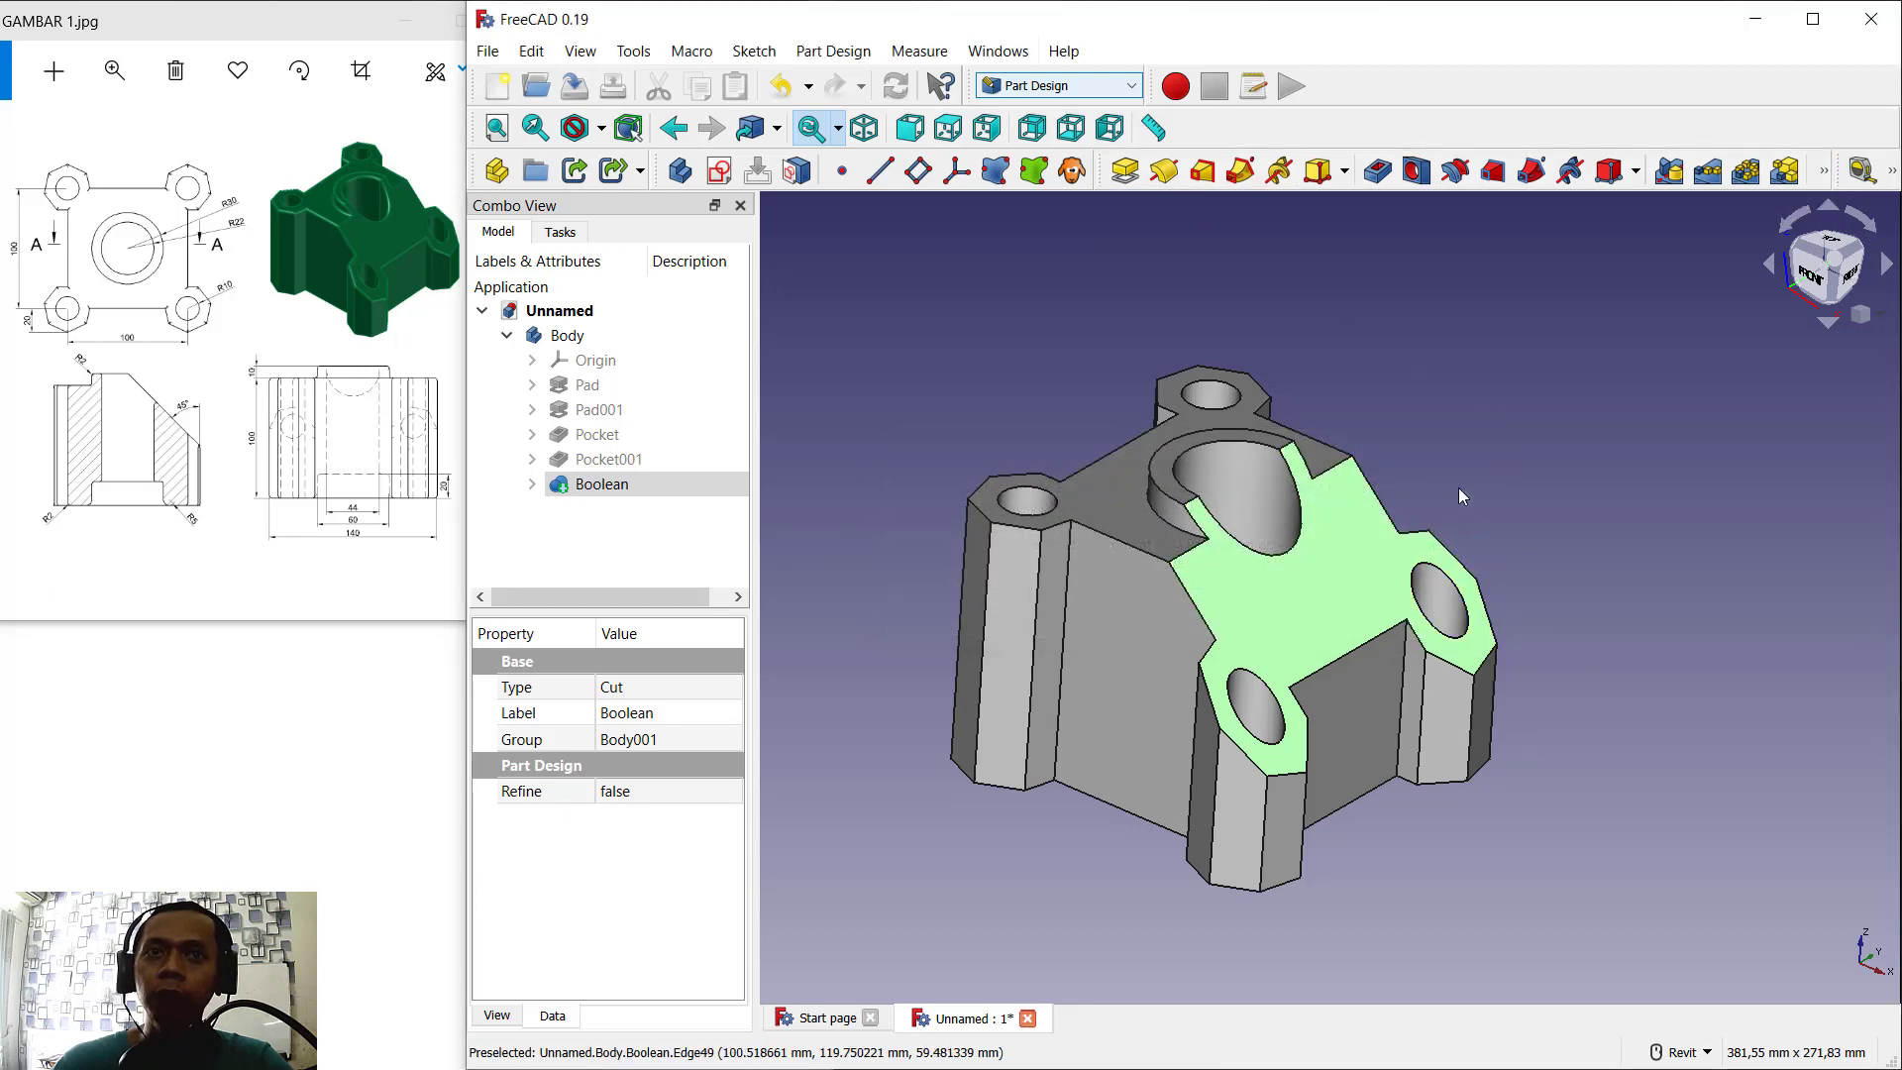
Step: Make the block's body active and start a Fillet on the slanted cut face with a 2 mm radius
click(569, 336)
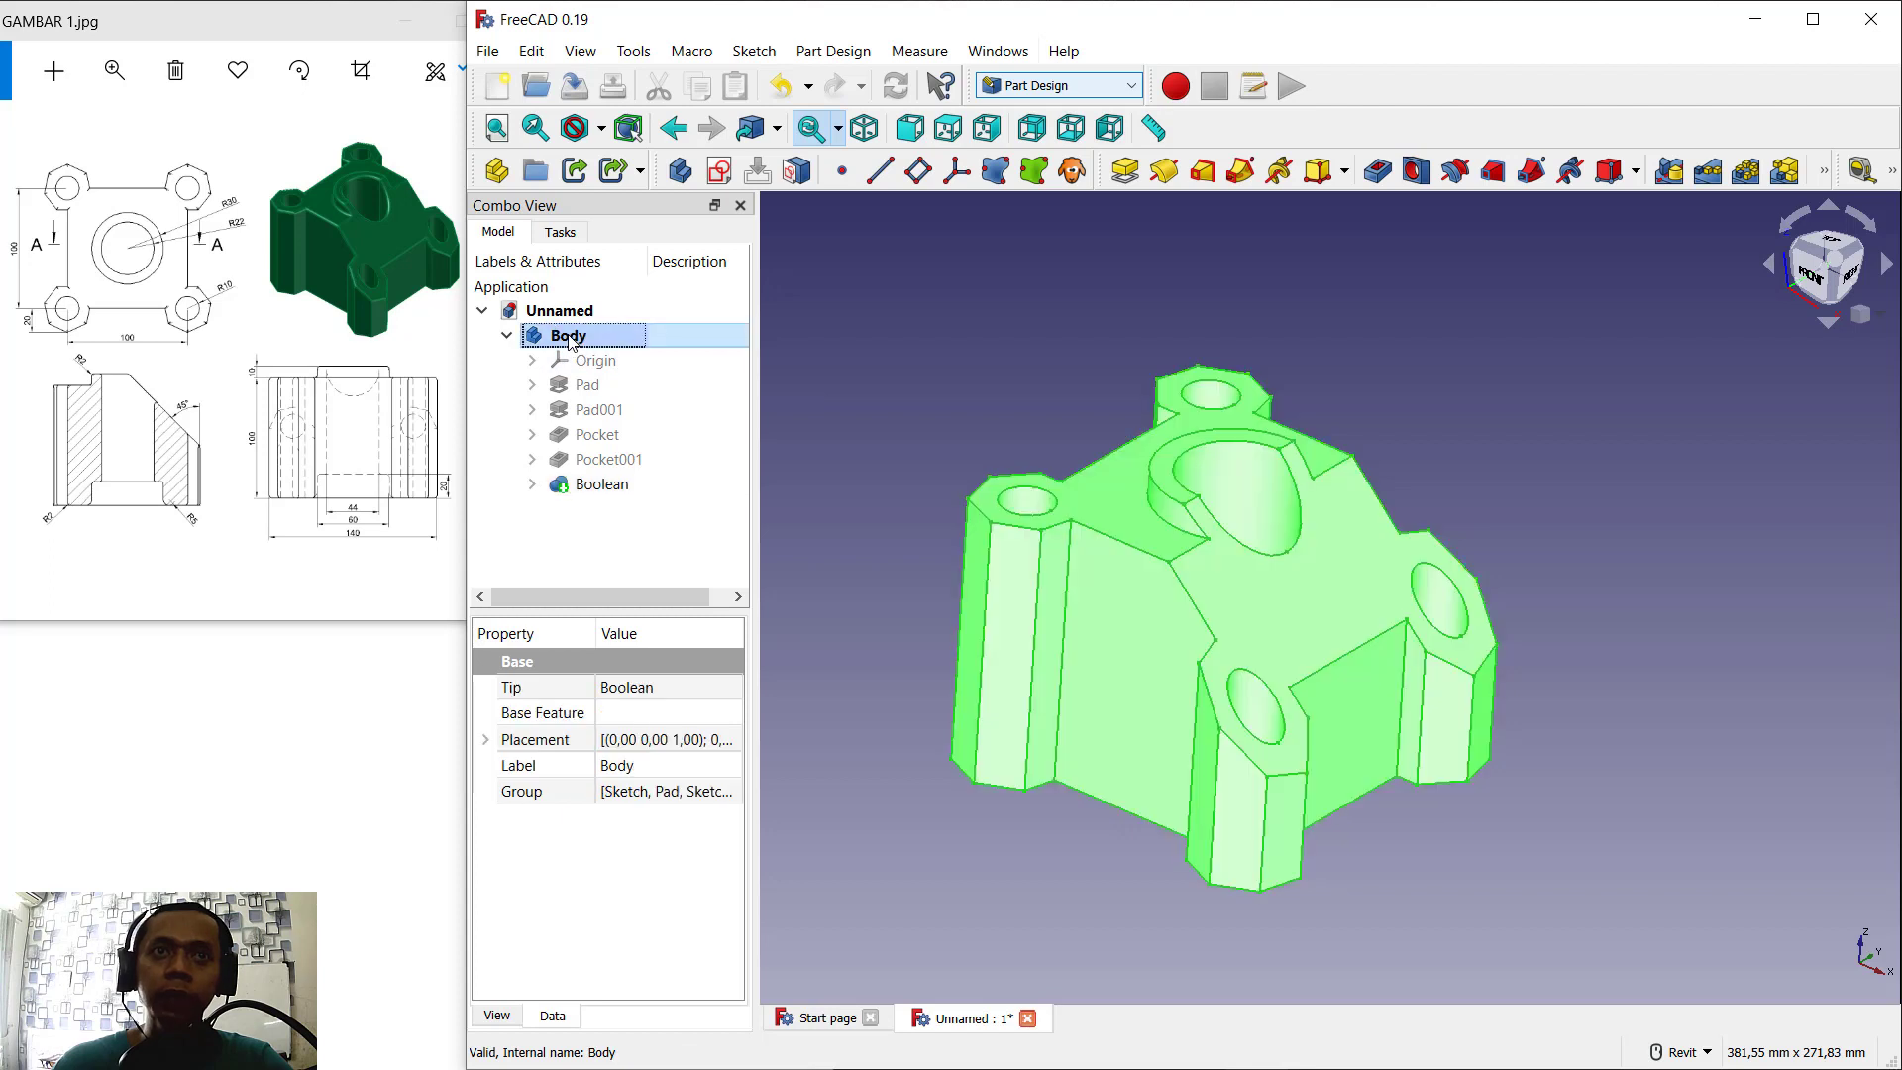
click(1346, 576)
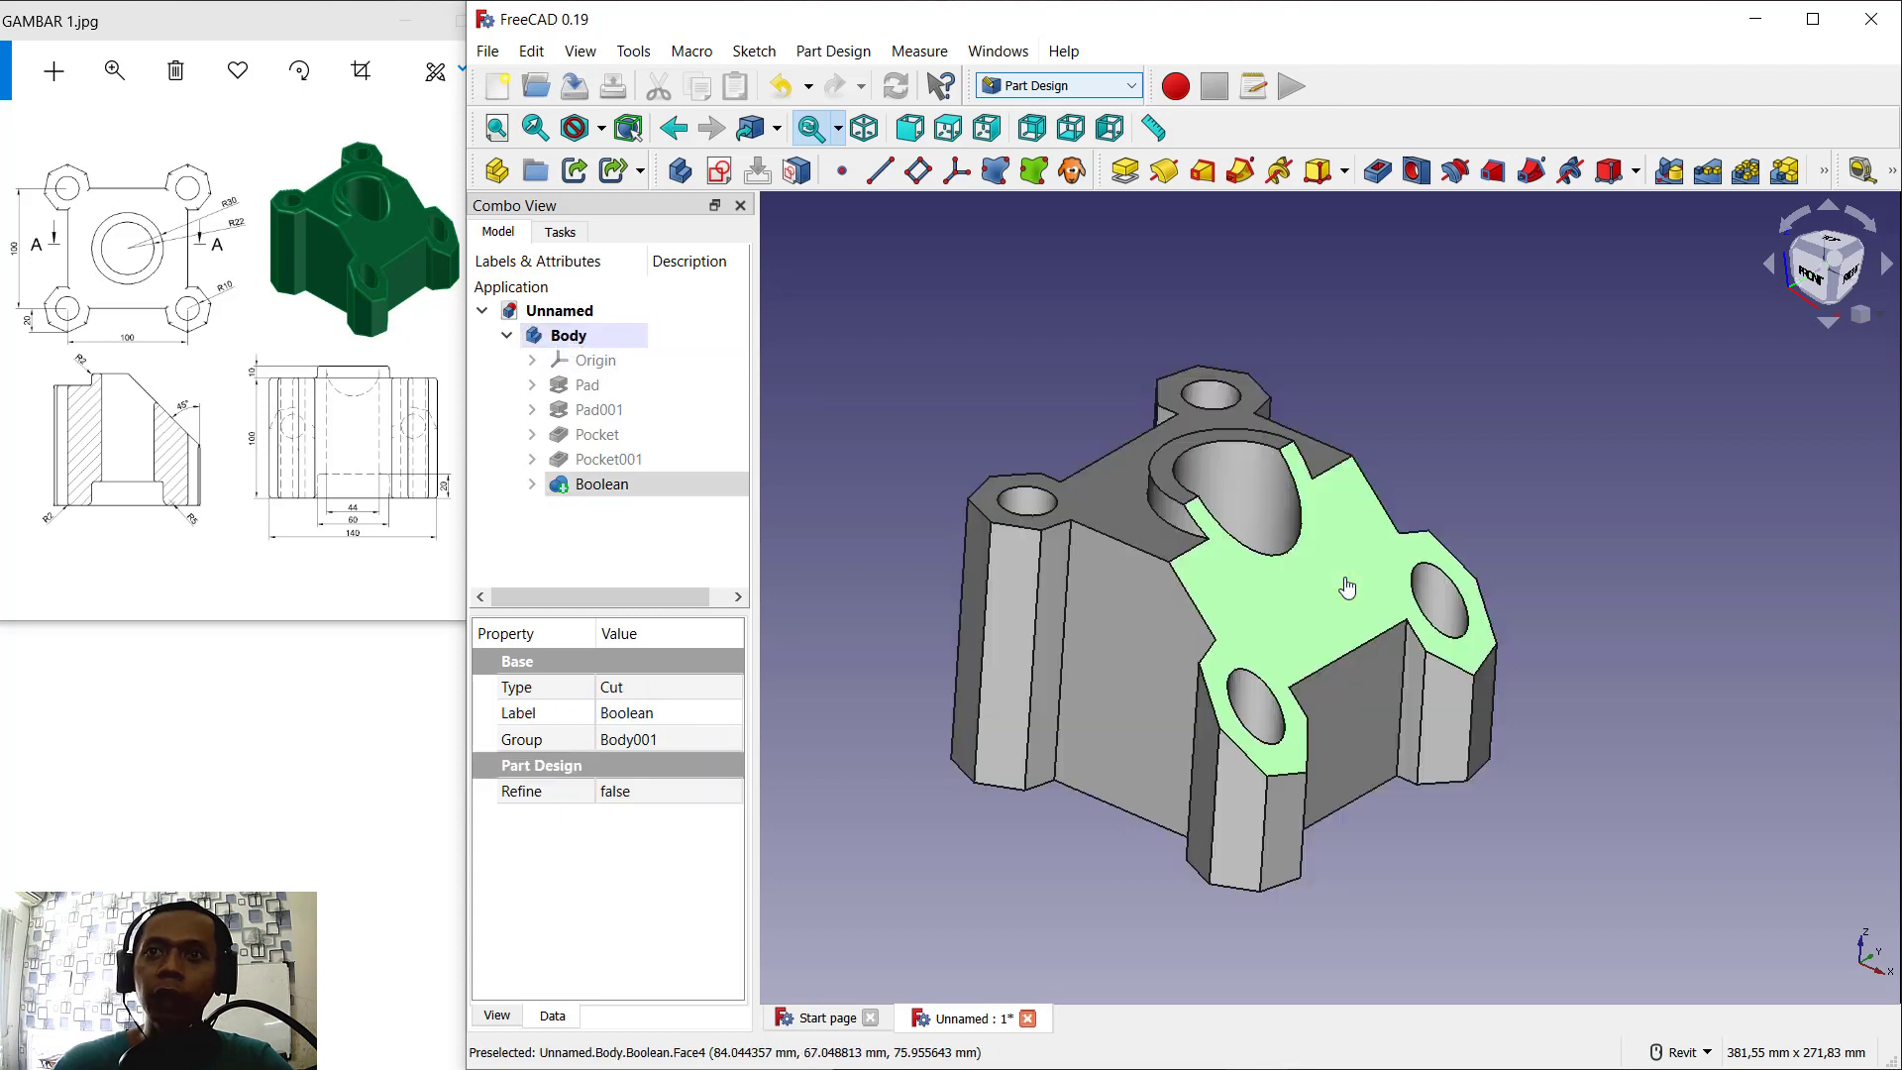
click(1825, 174)
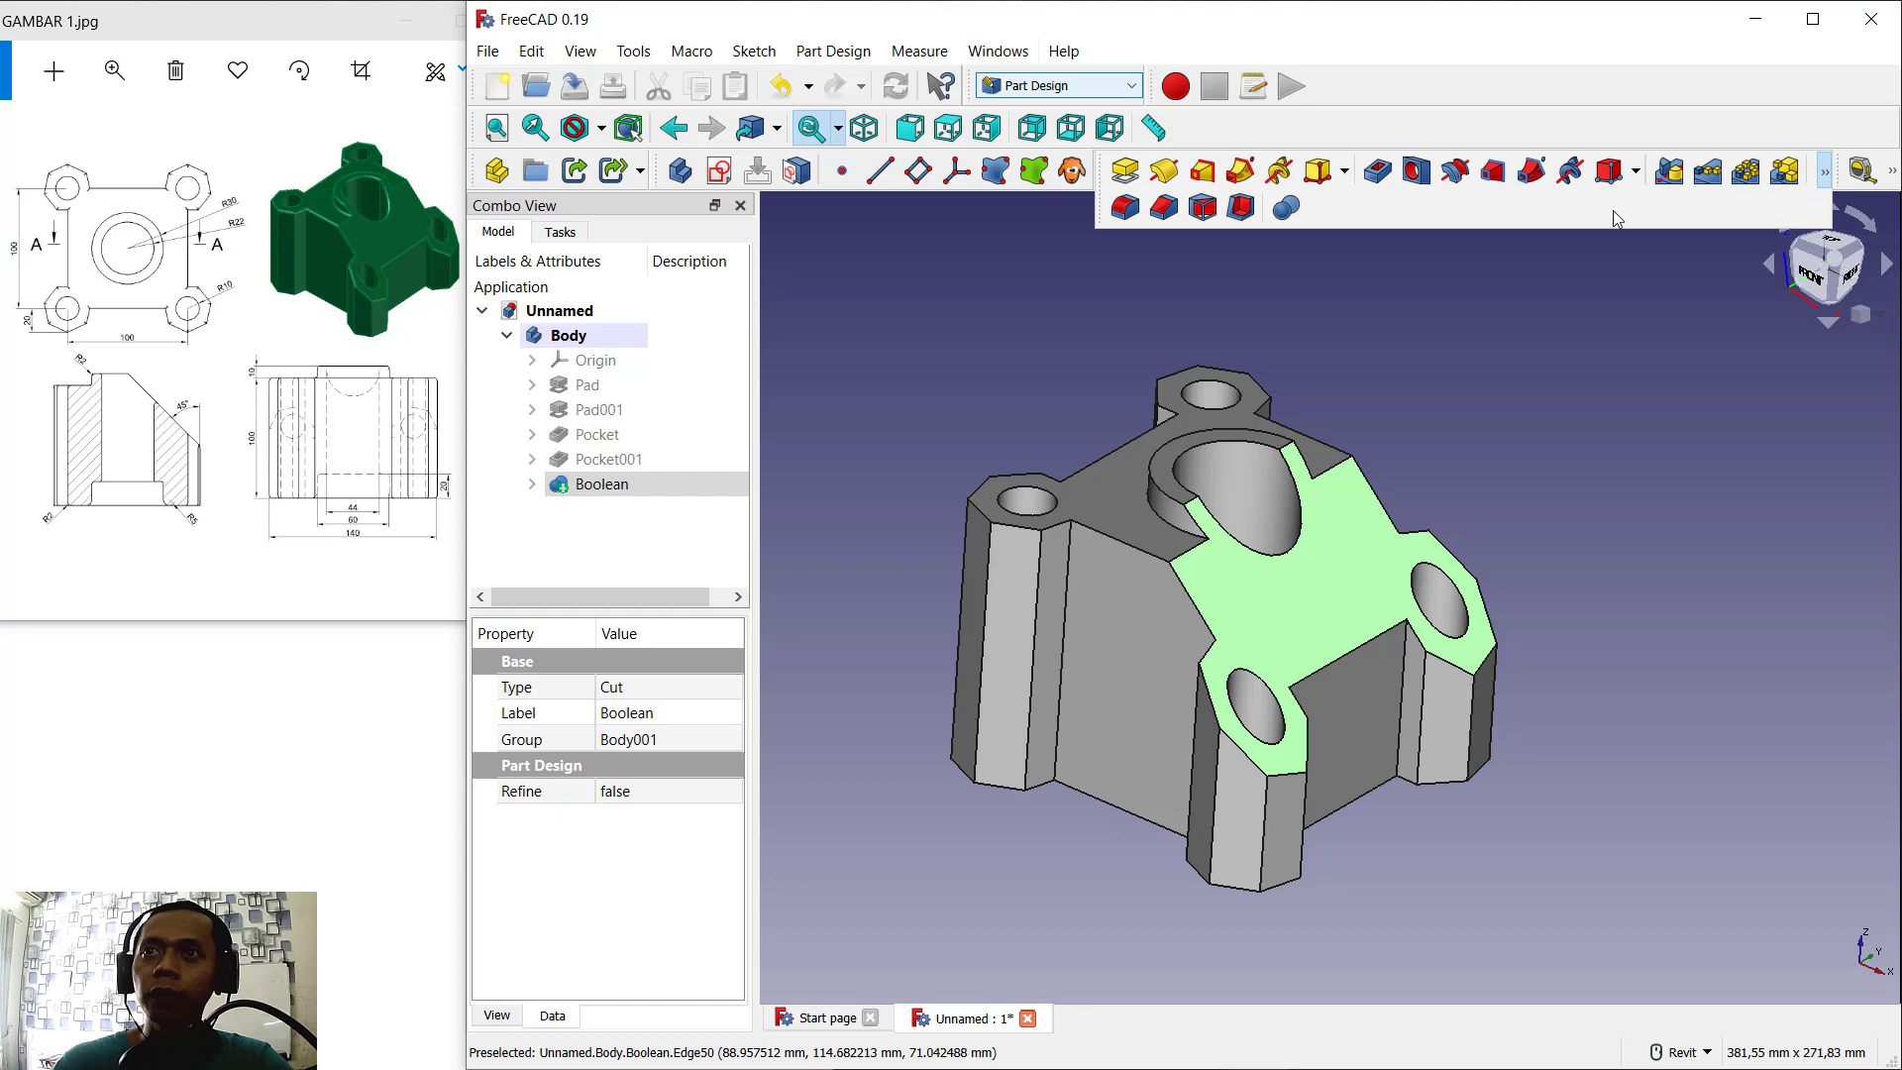
click(1124, 216)
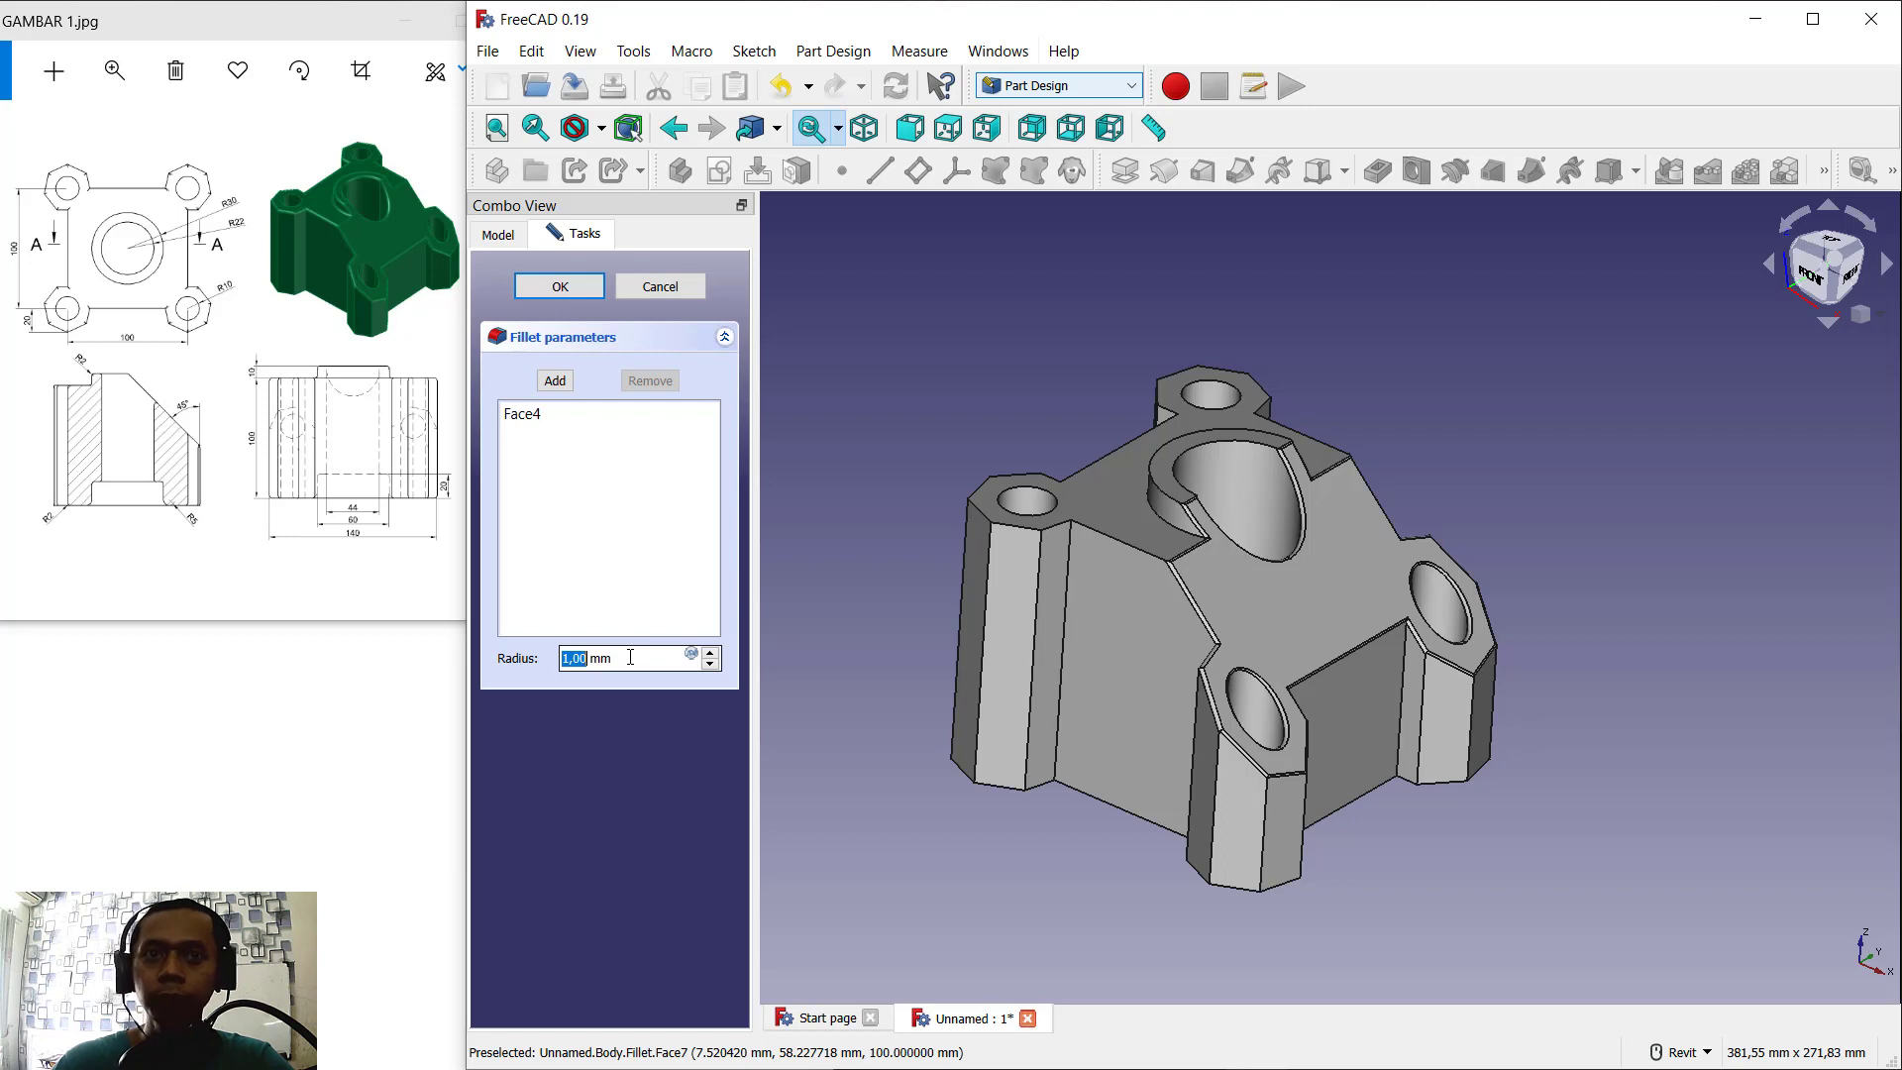
text(2)
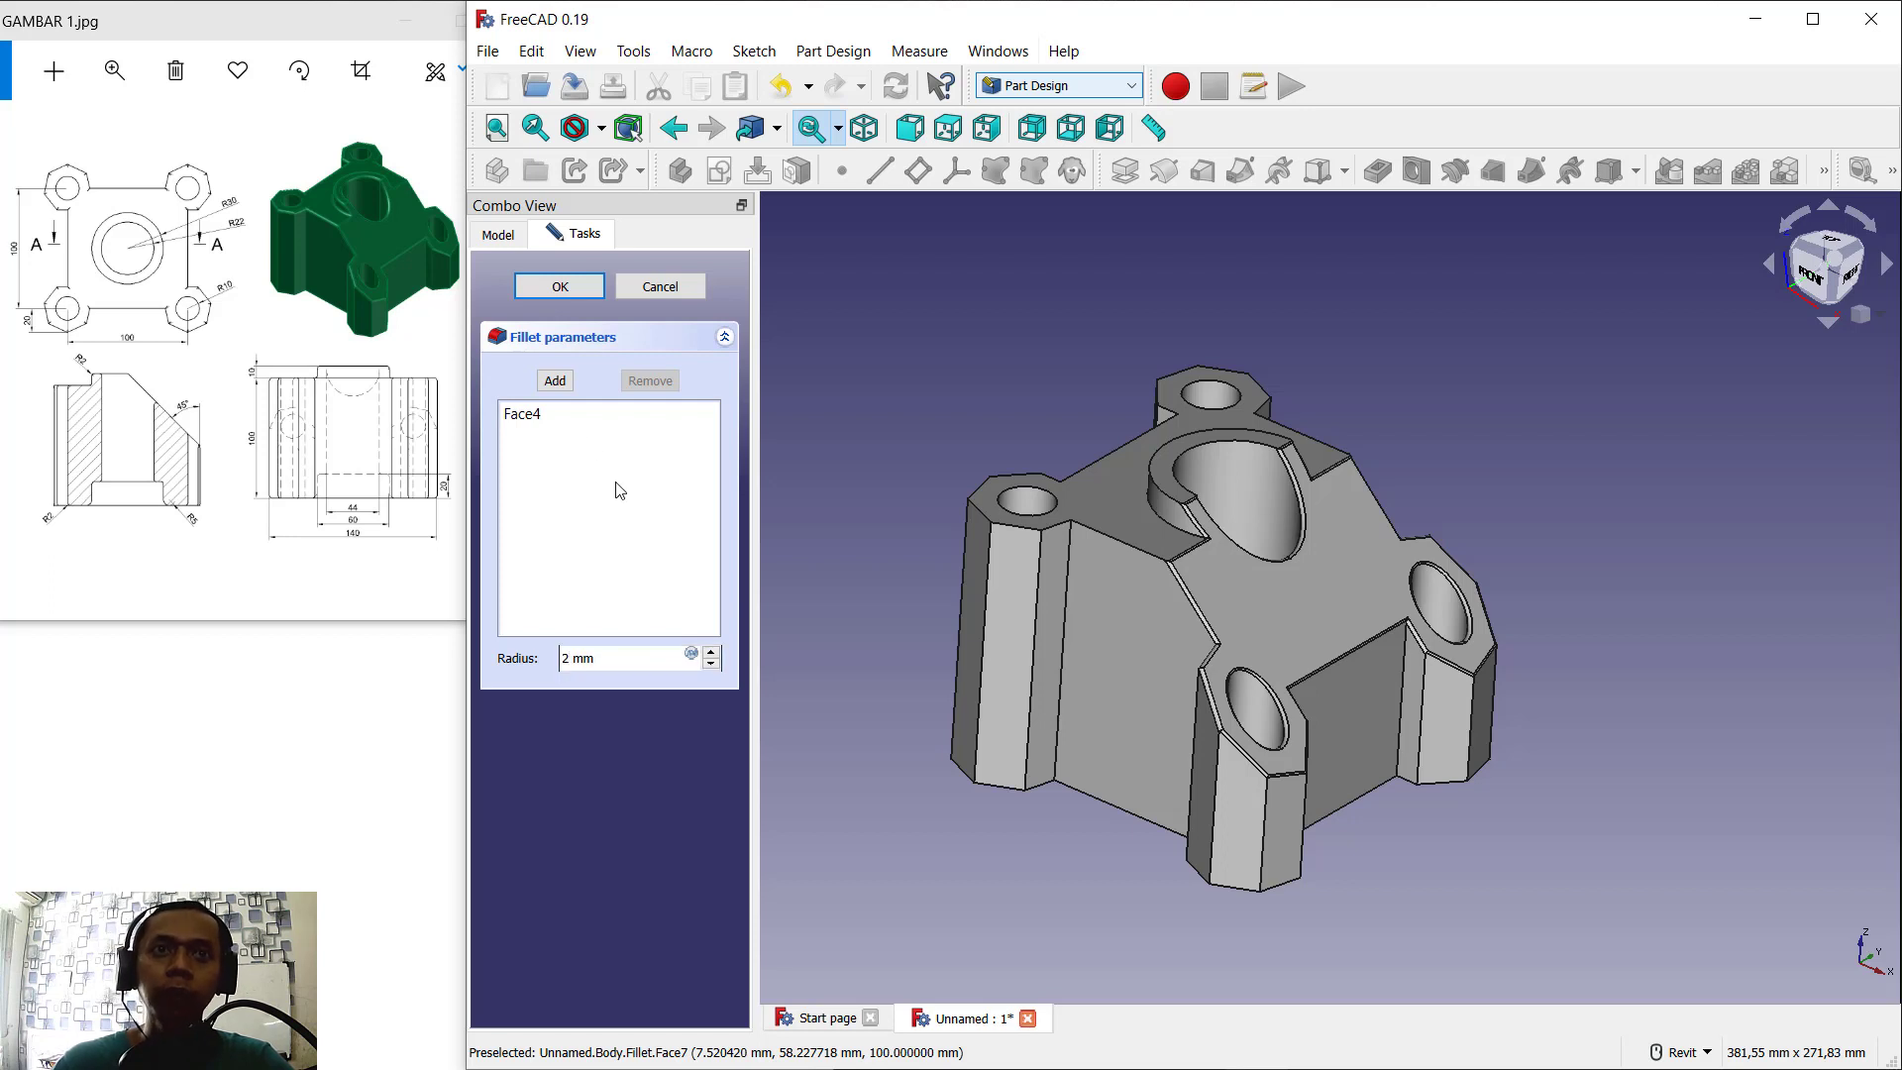
Step: Add the block's flat top face, the central boss rim and the counterbore's inner ledge to the fillet, and apply it
click(563, 382)
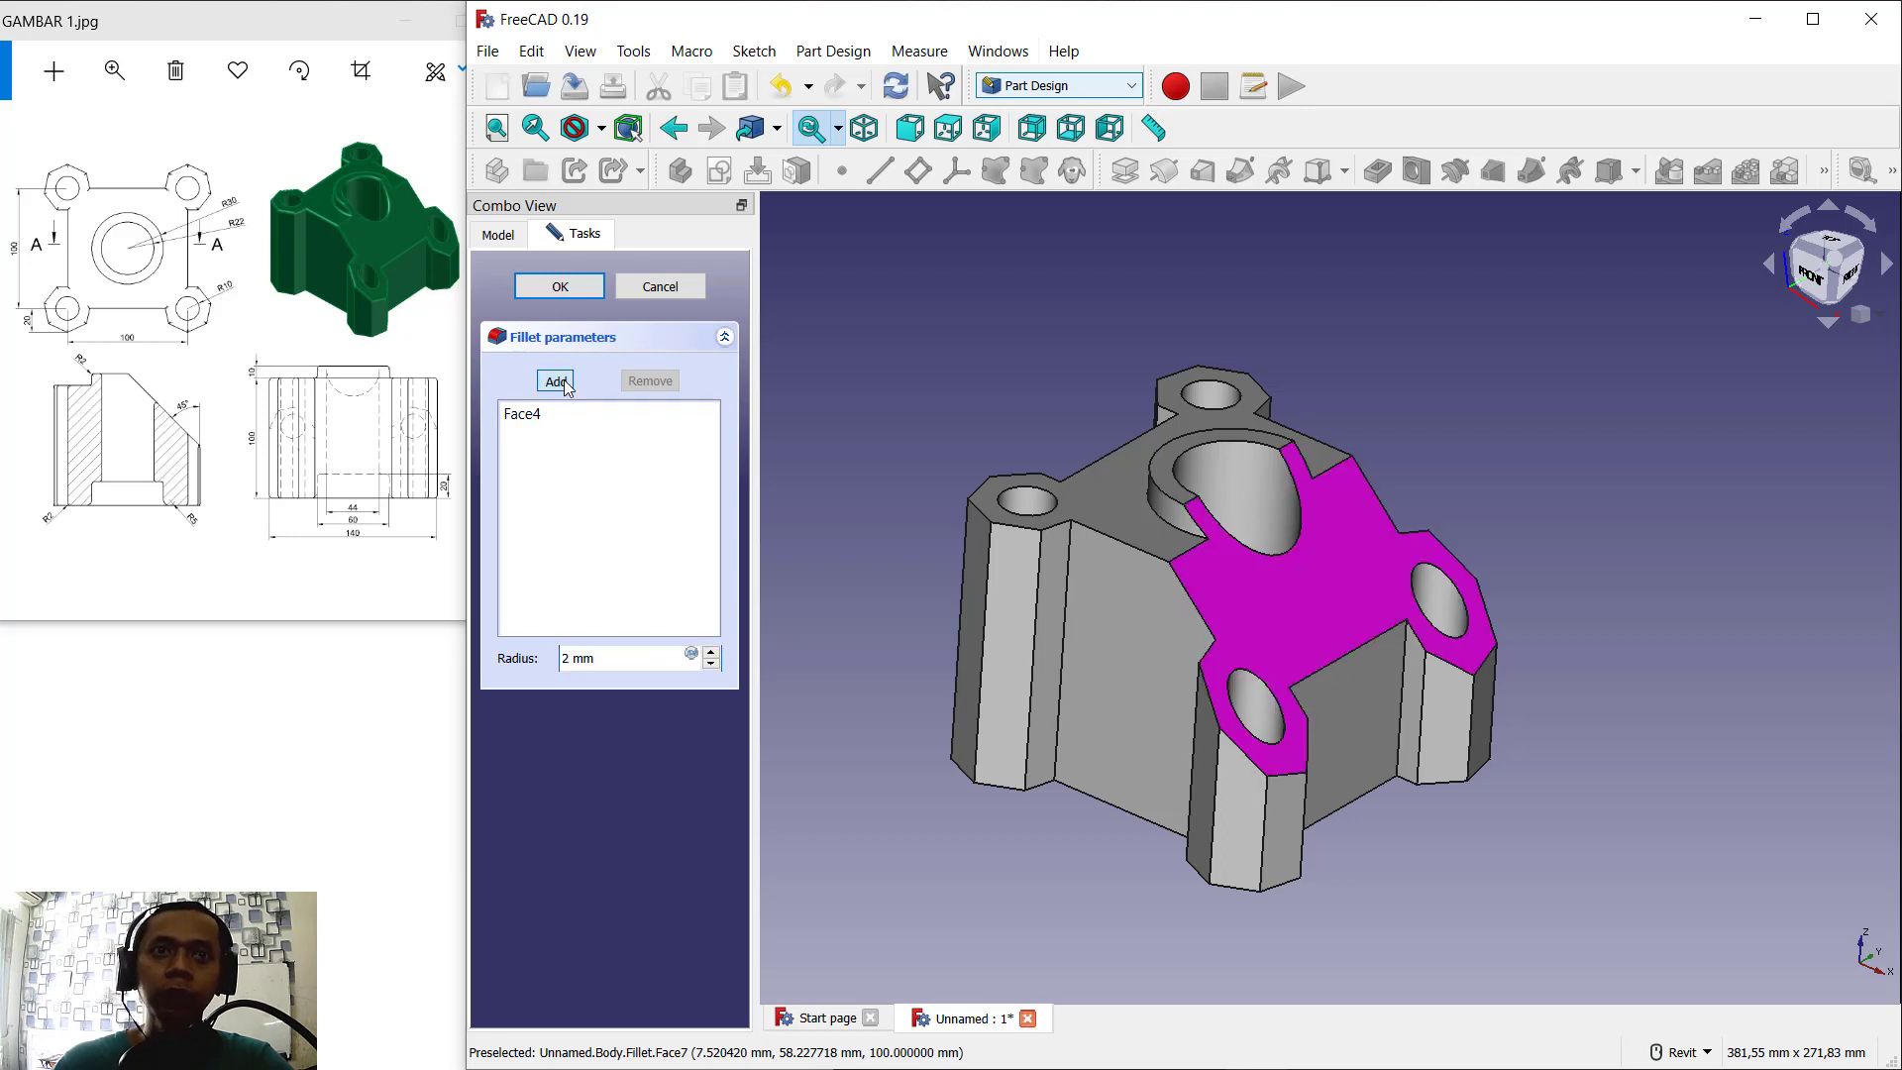
click(1120, 519)
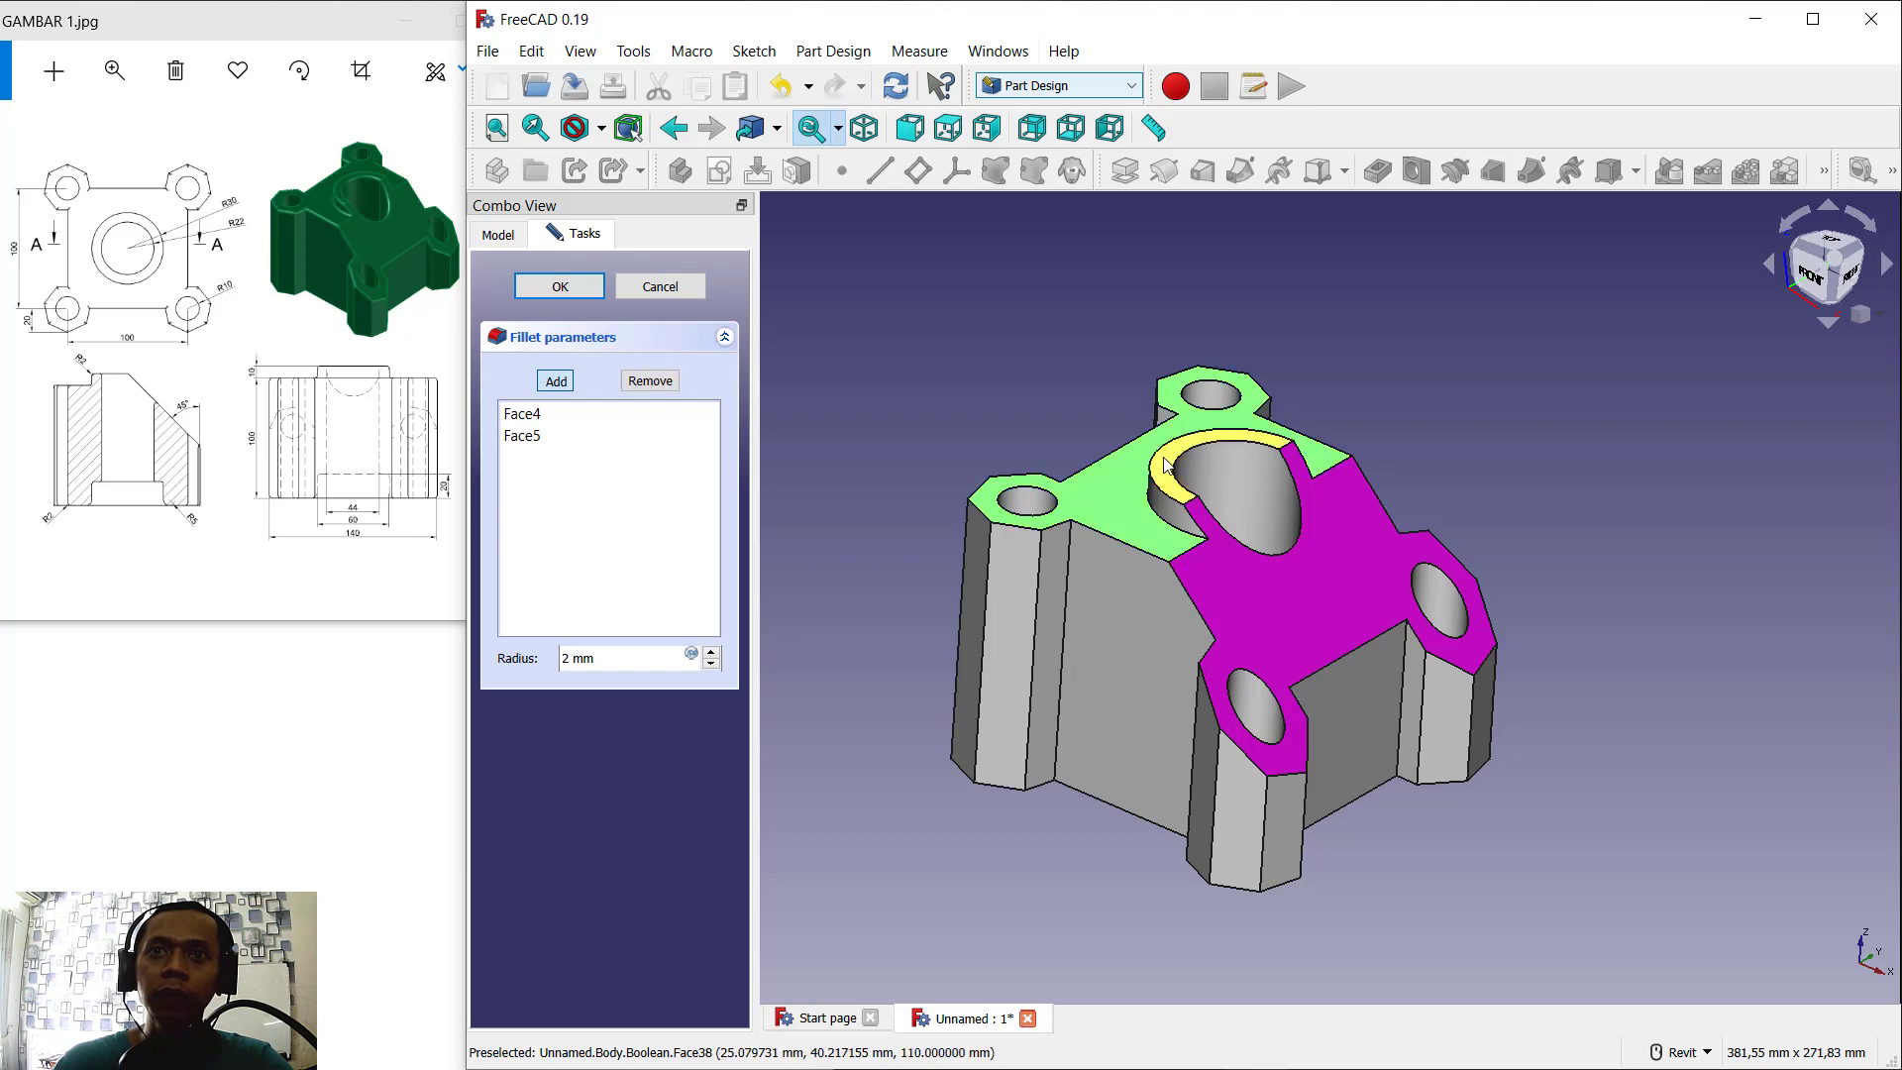
click(1322, 550)
shift+middle_drag(1596, 638, 1425, 819)
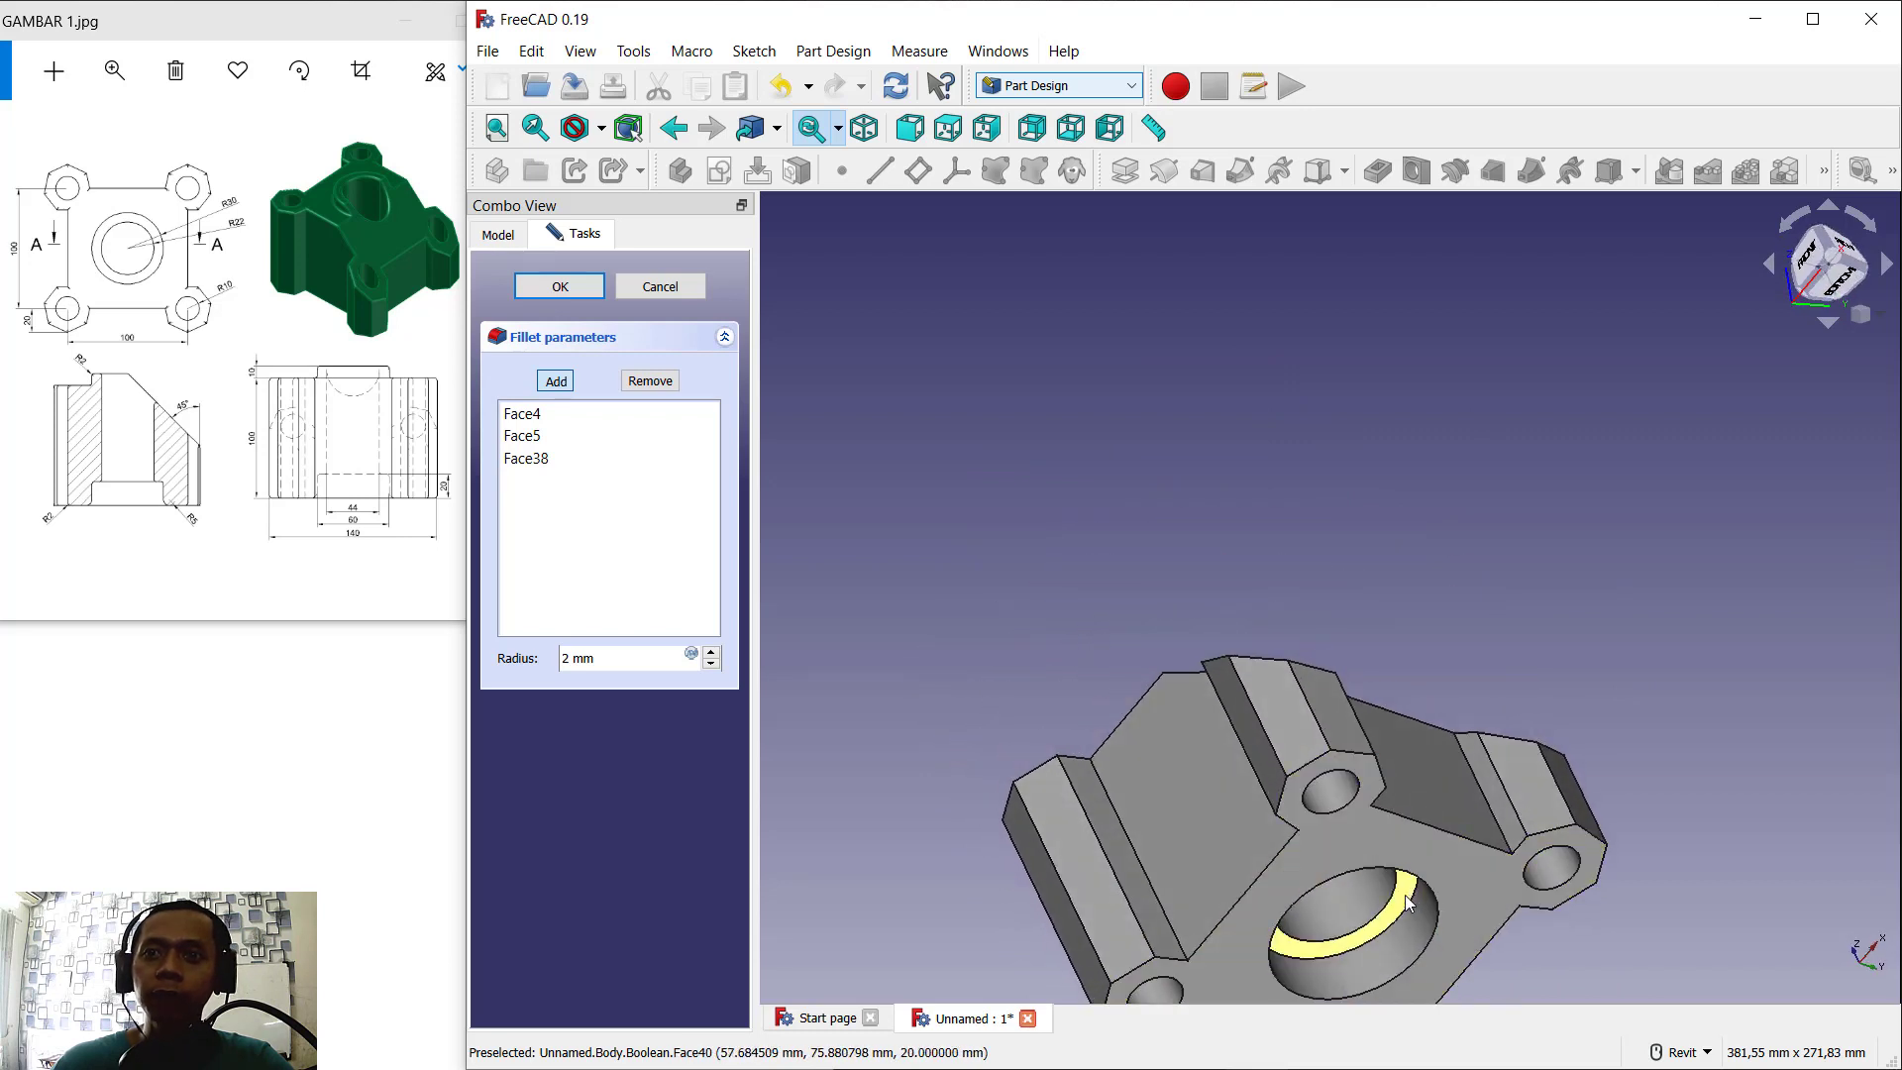
click(1352, 907)
middle_drag(1352, 907, 1328, 694)
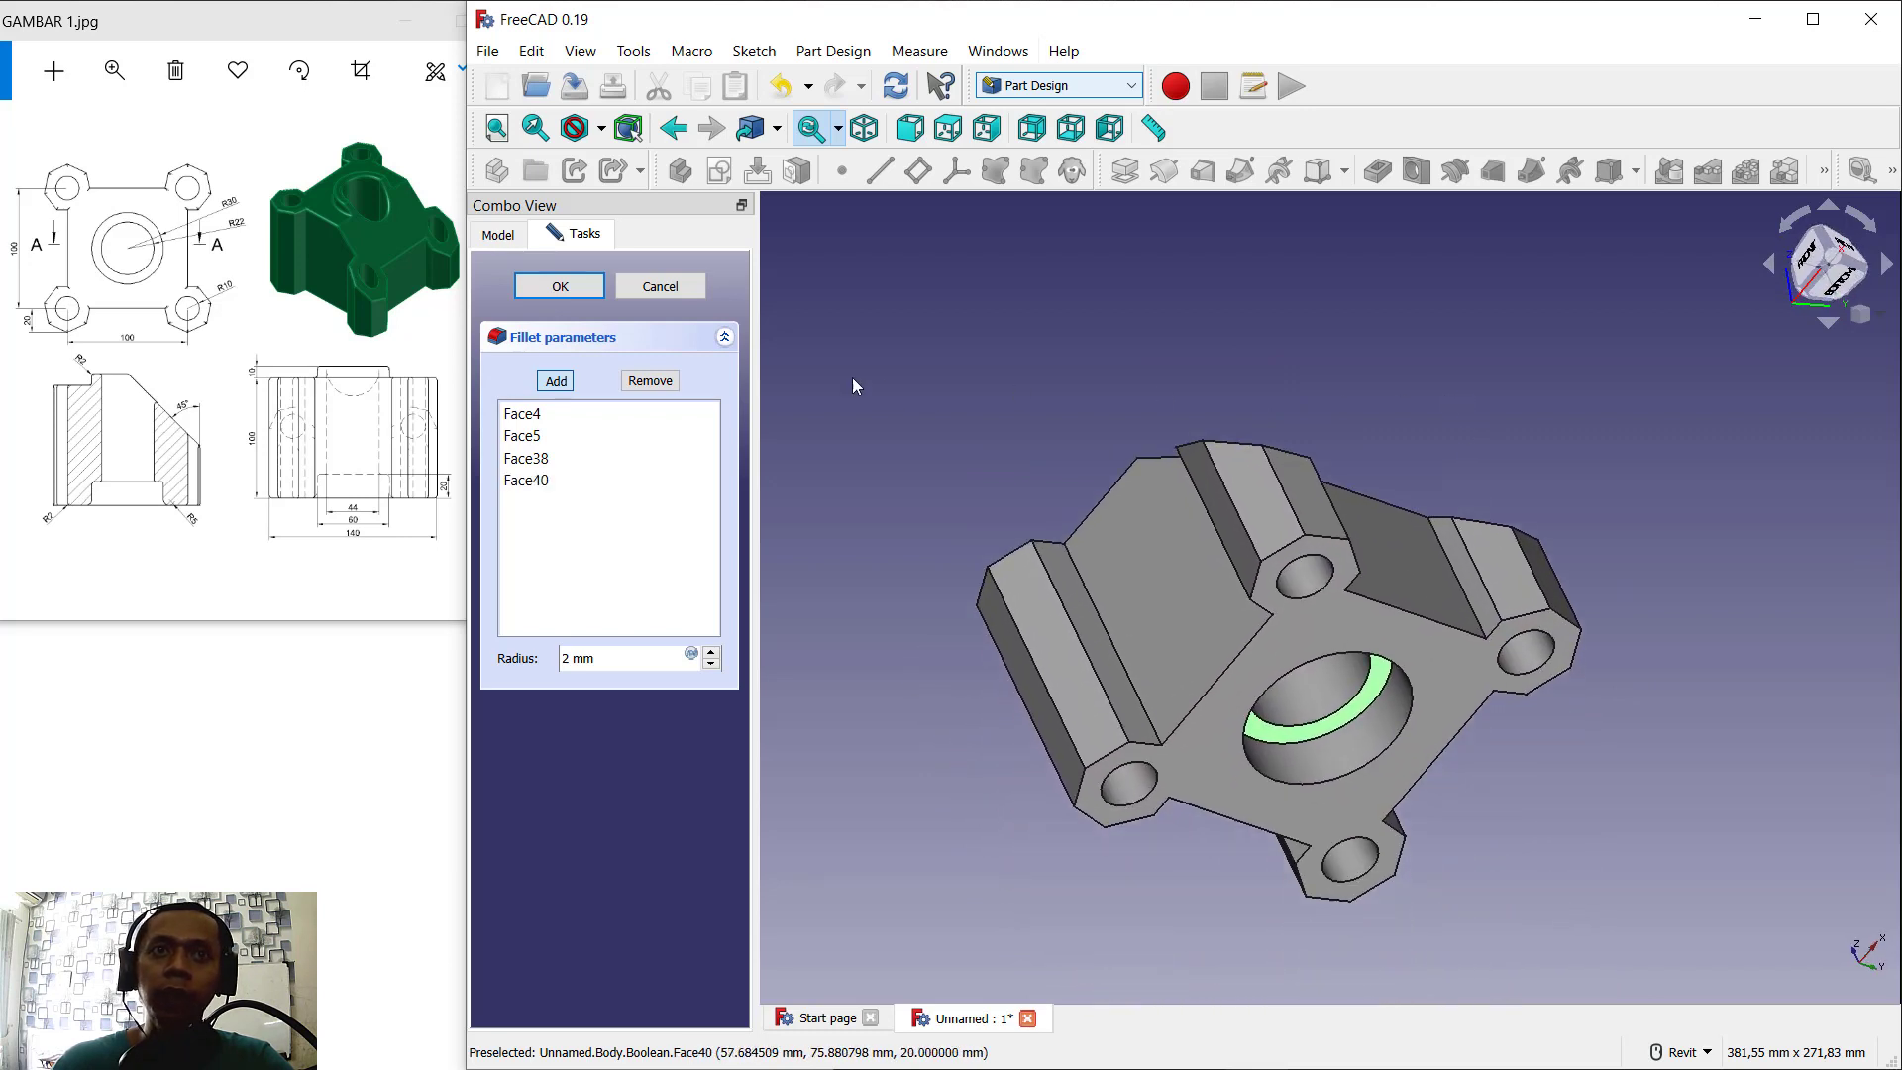
click(571, 293)
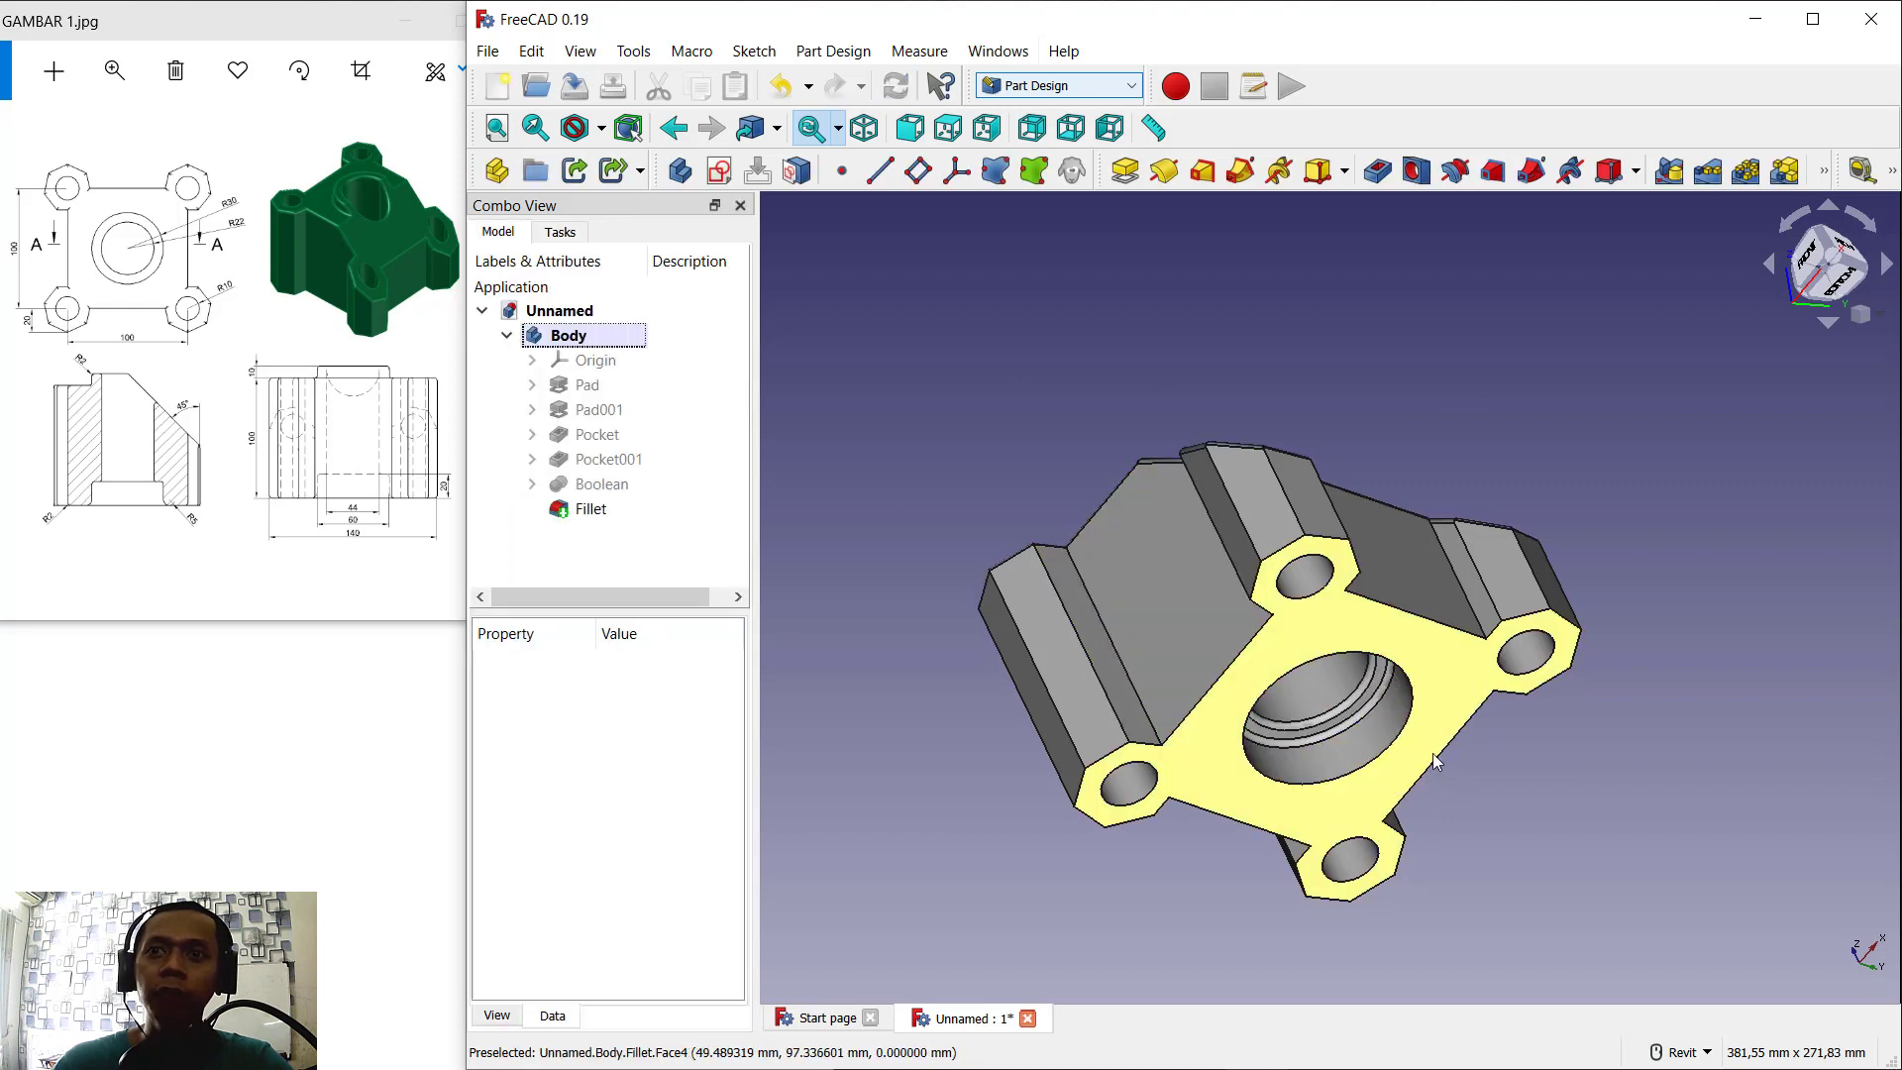
click(1444, 721)
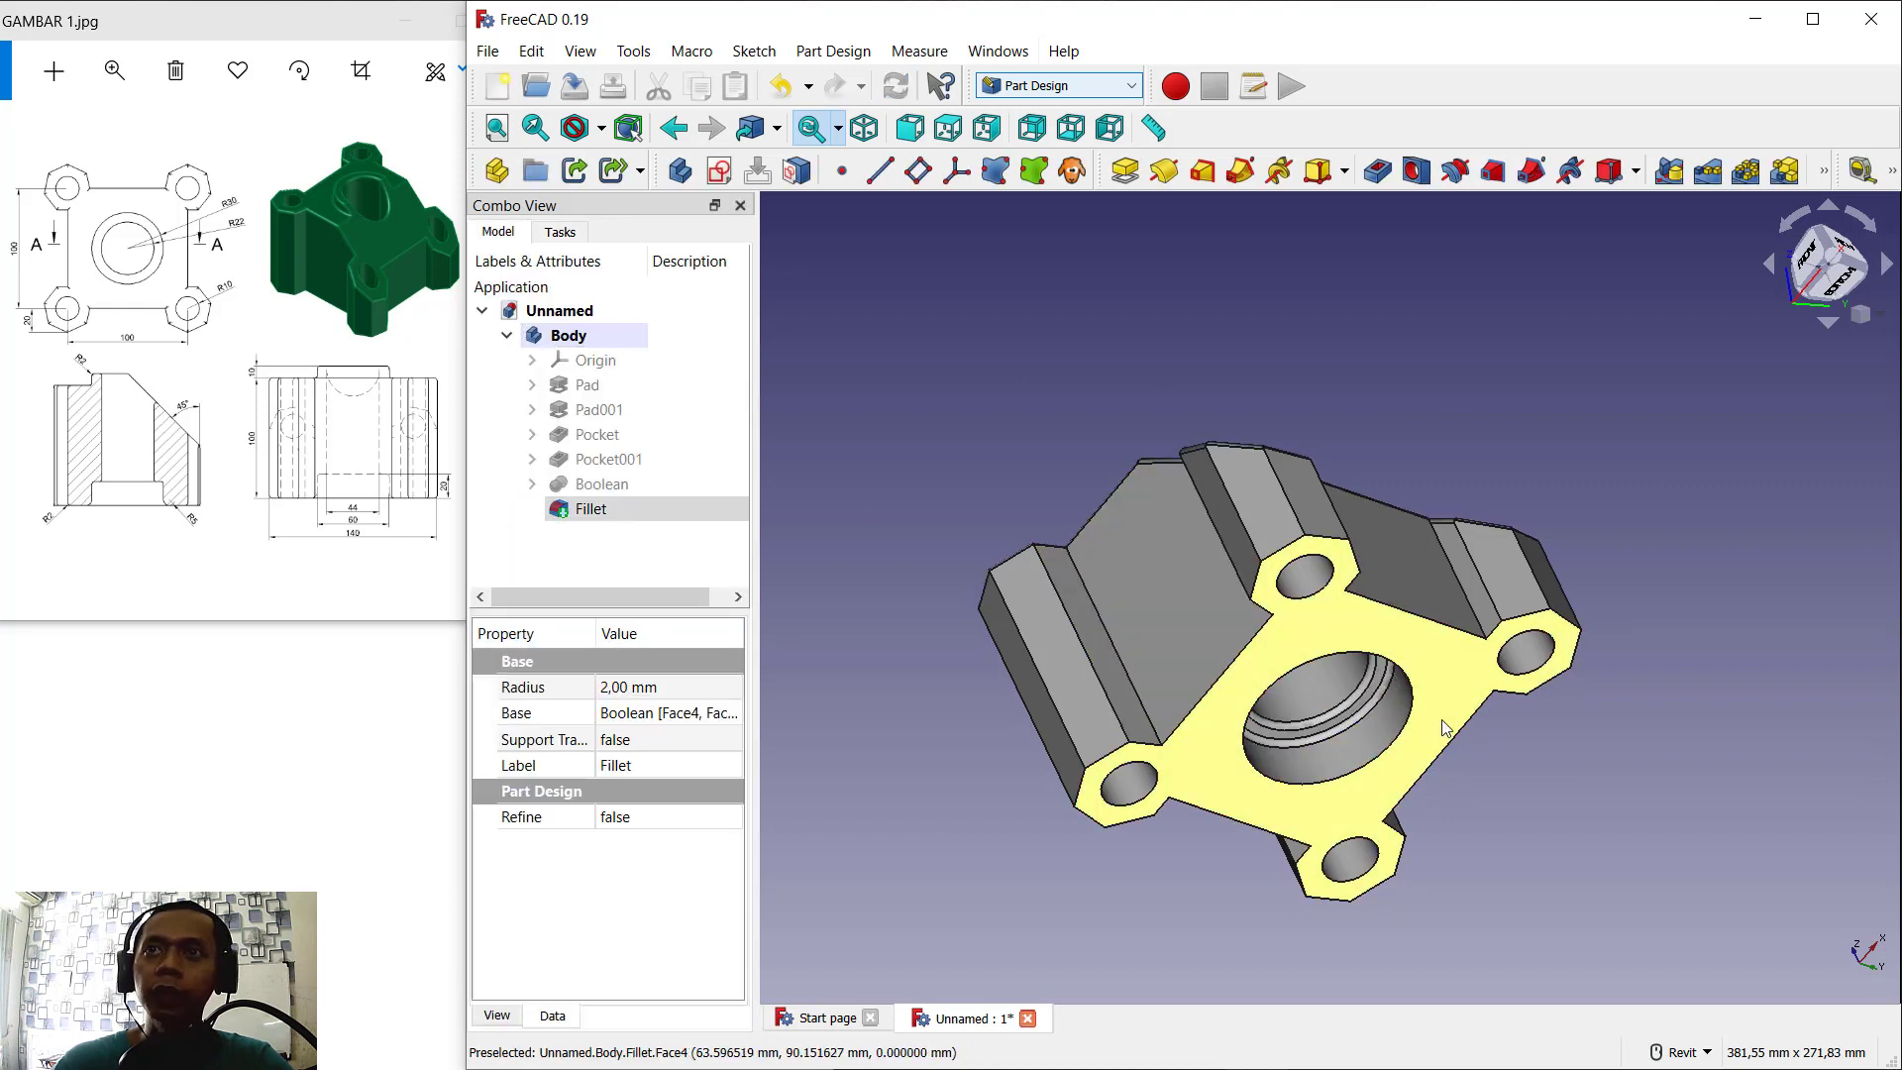
click(1825, 173)
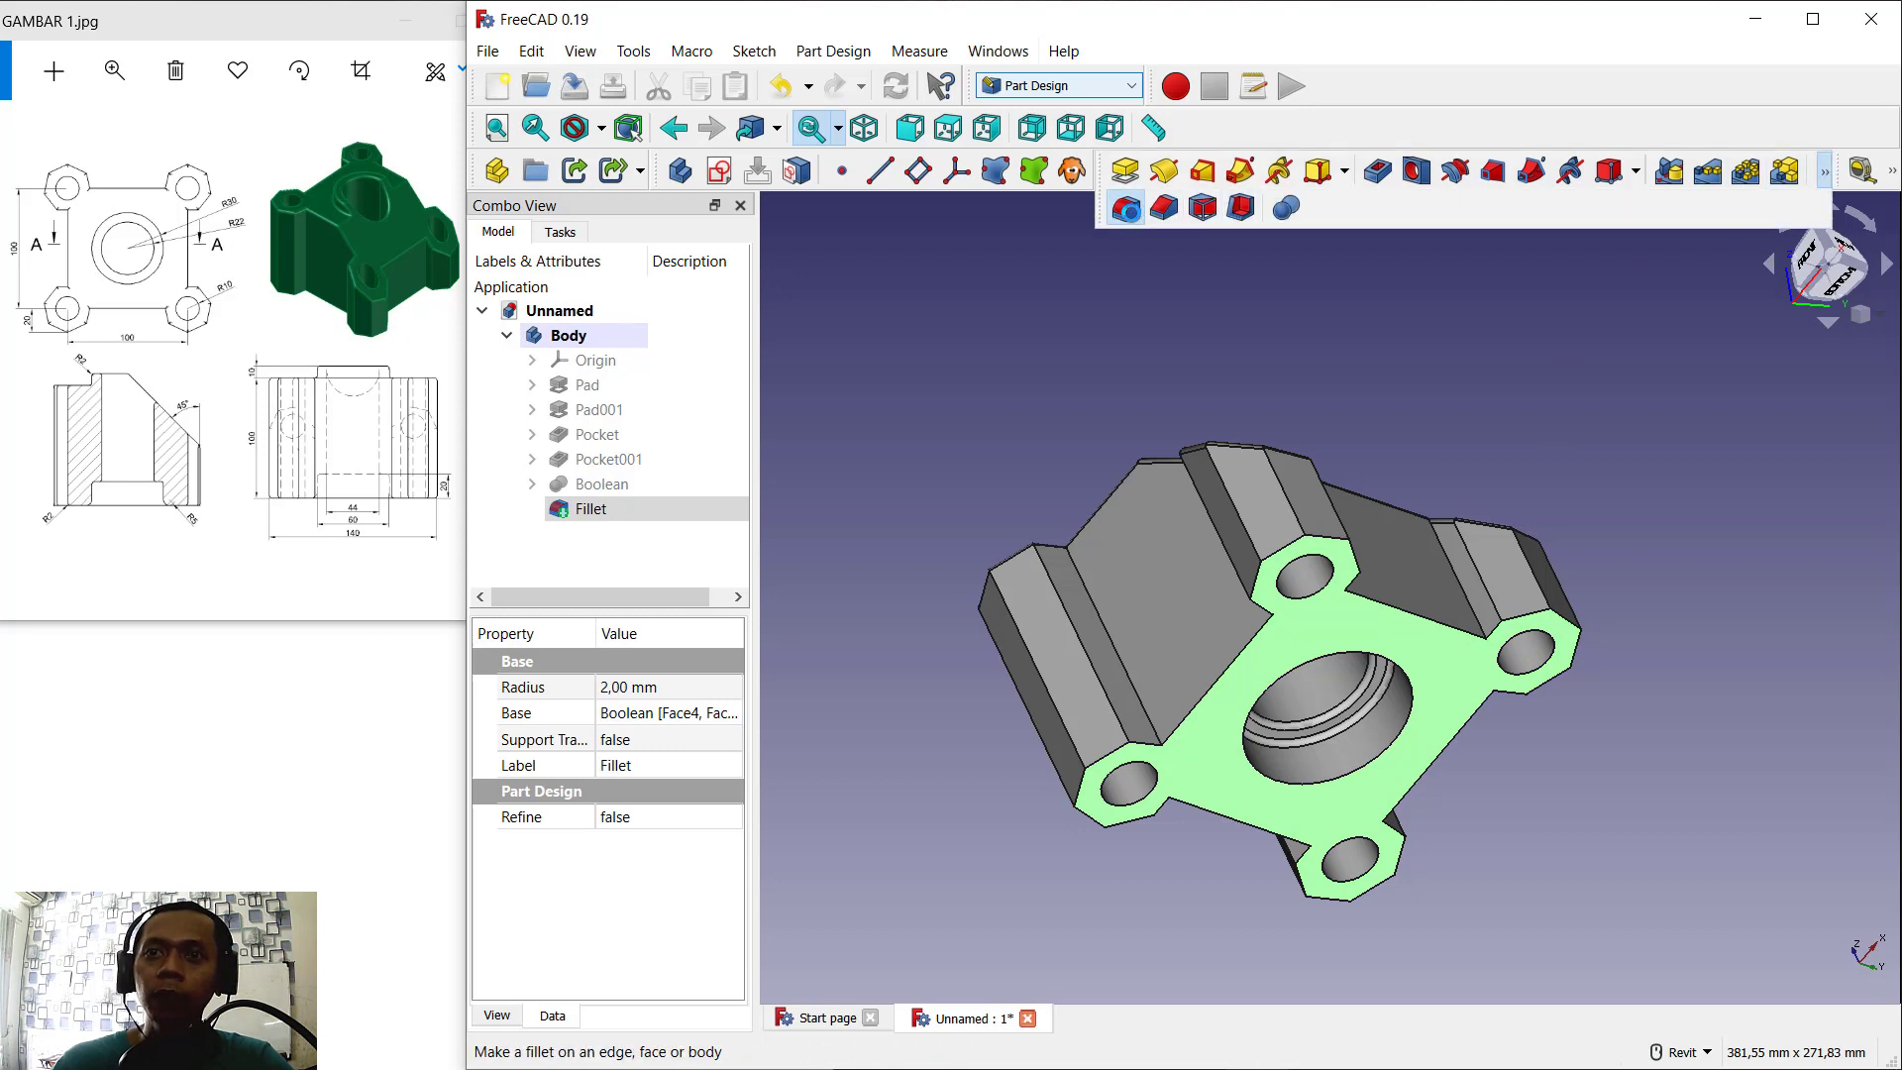
click(1126, 207)
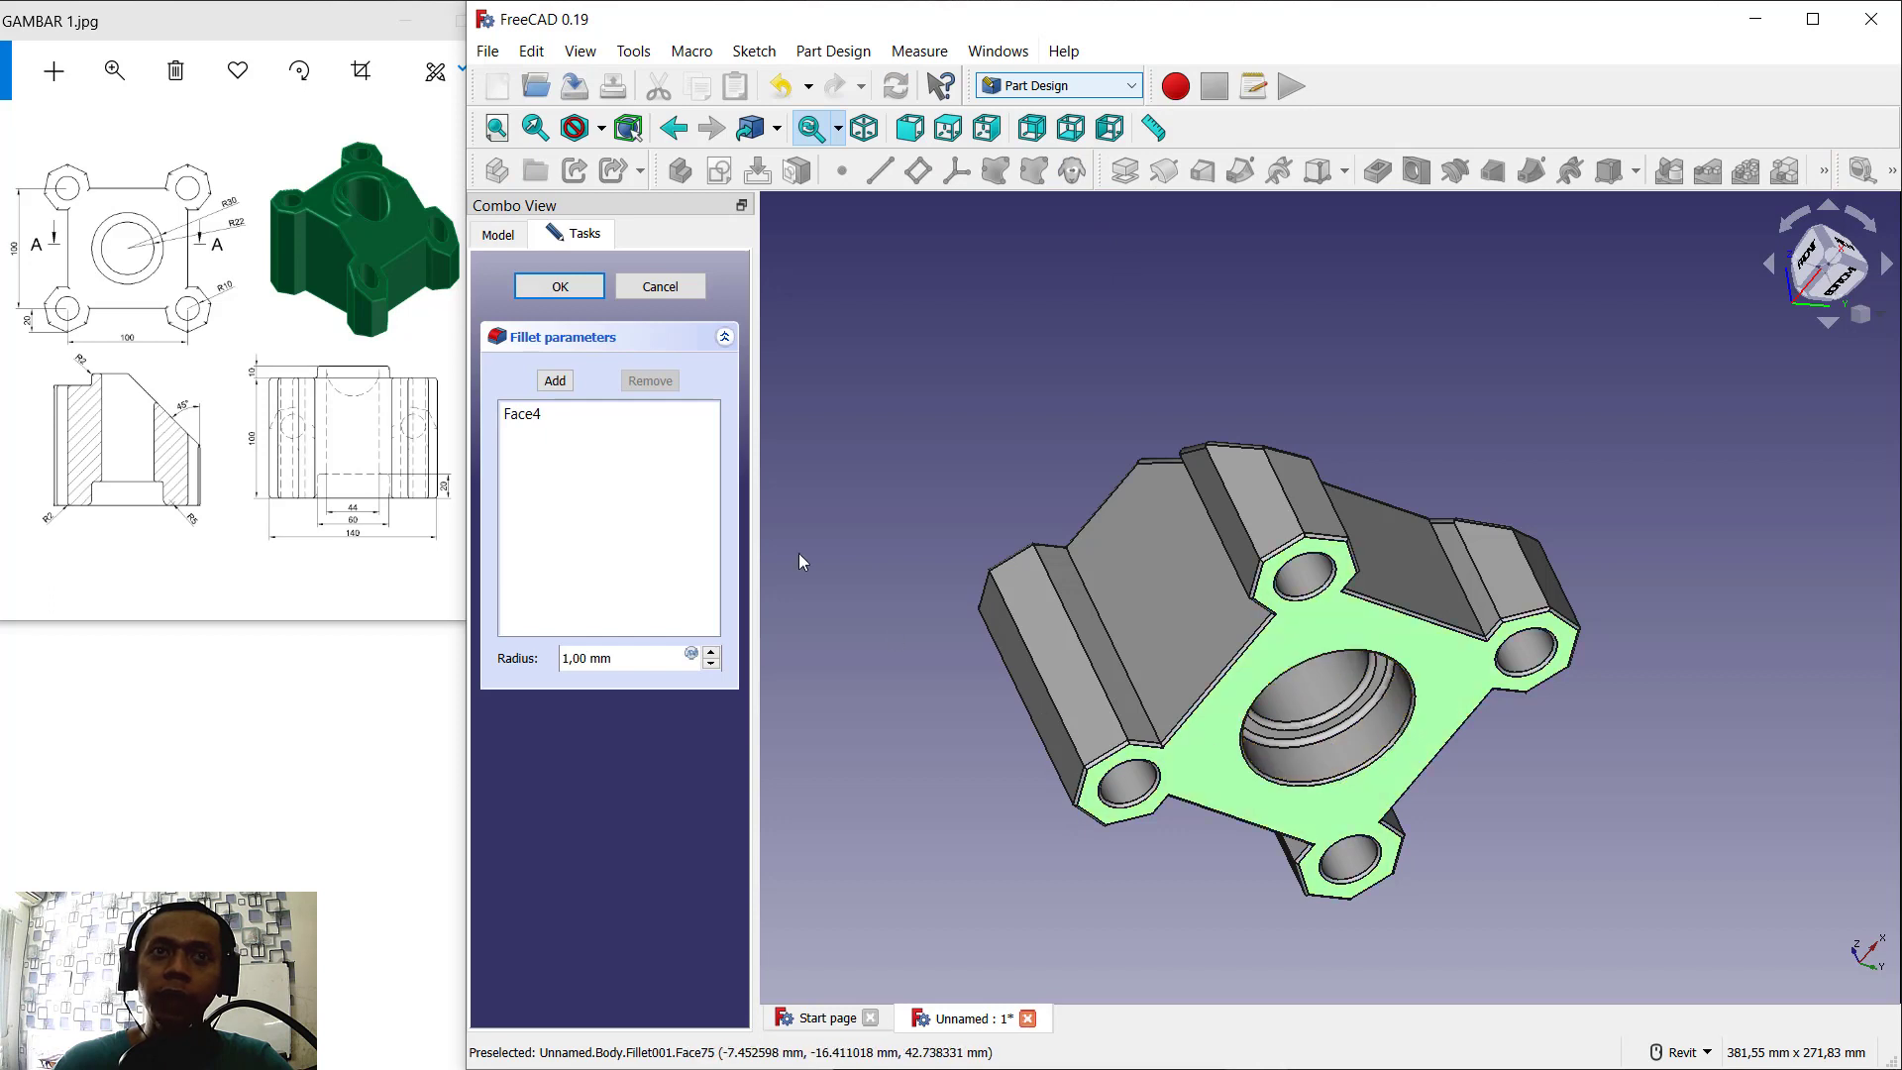
click(660, 286)
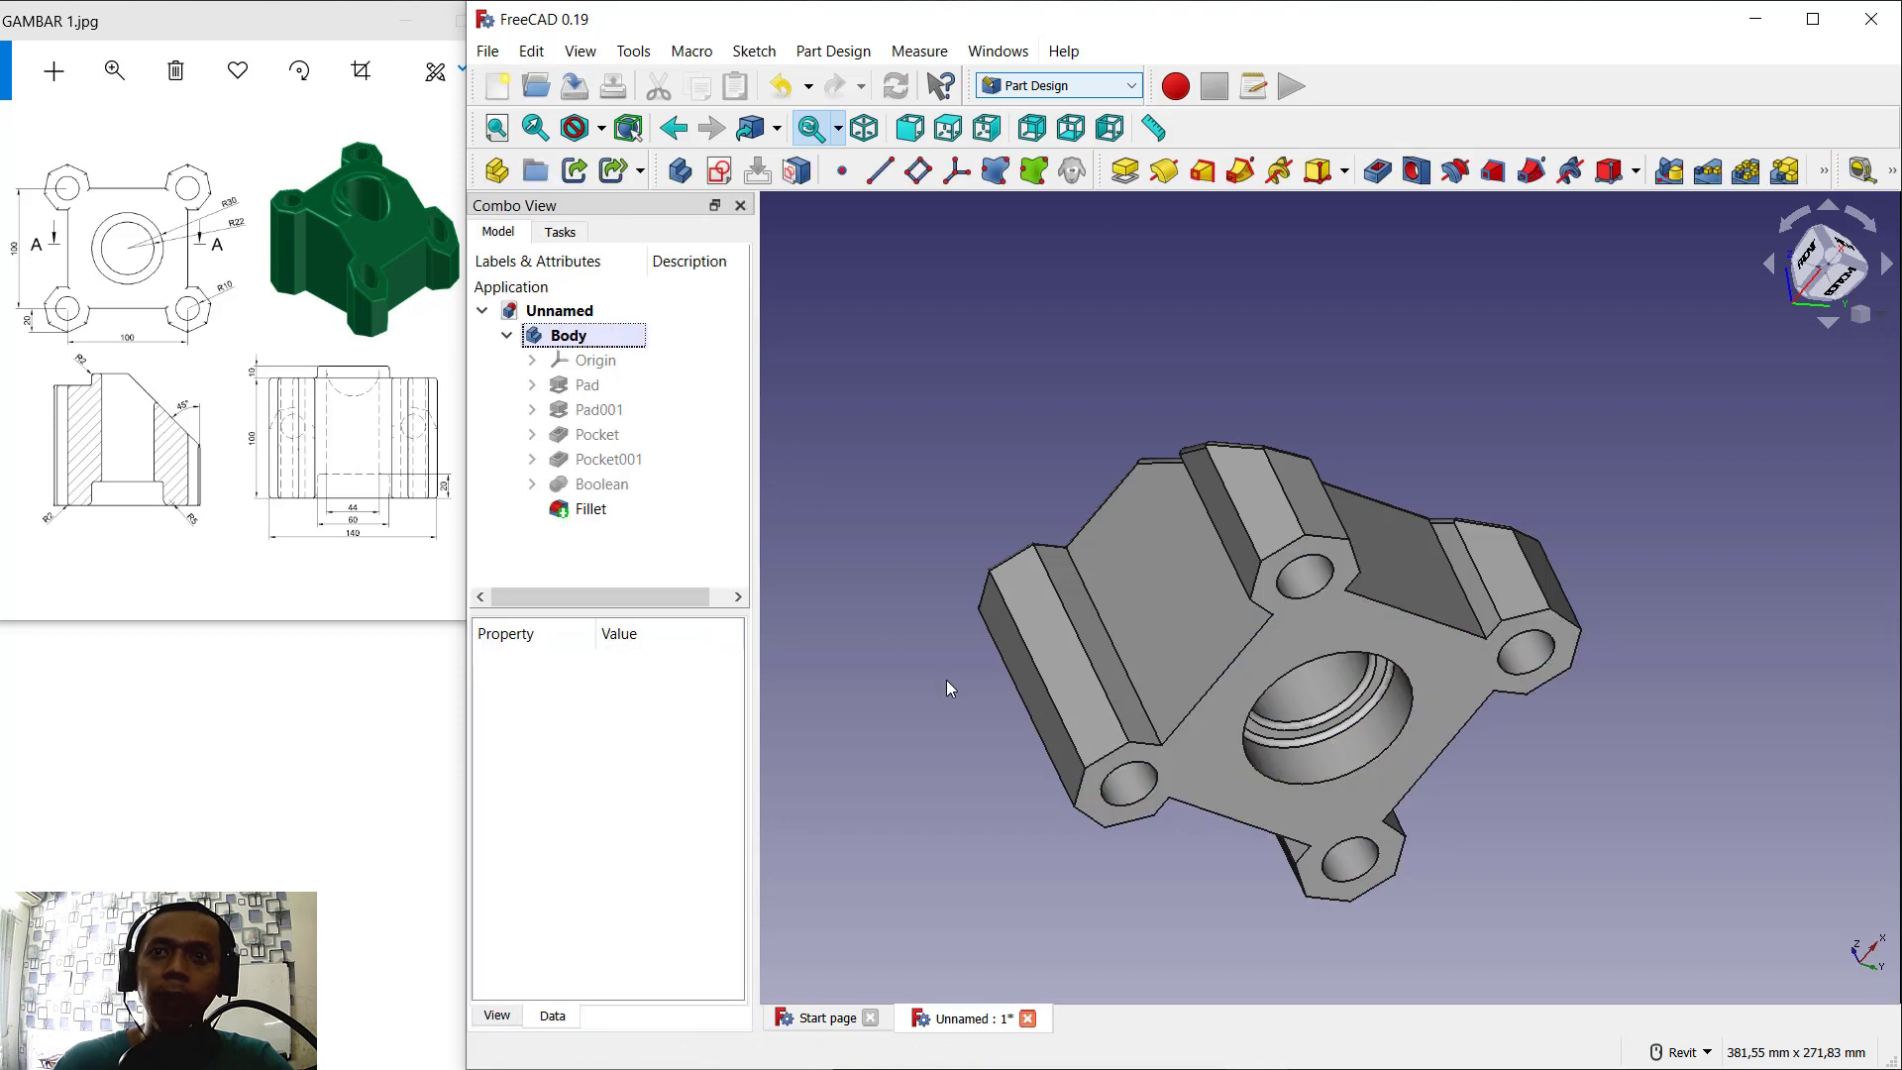
Step: Fillet the counterbore's circular edge on the block's underside with a 5 mm radius
click(1377, 759)
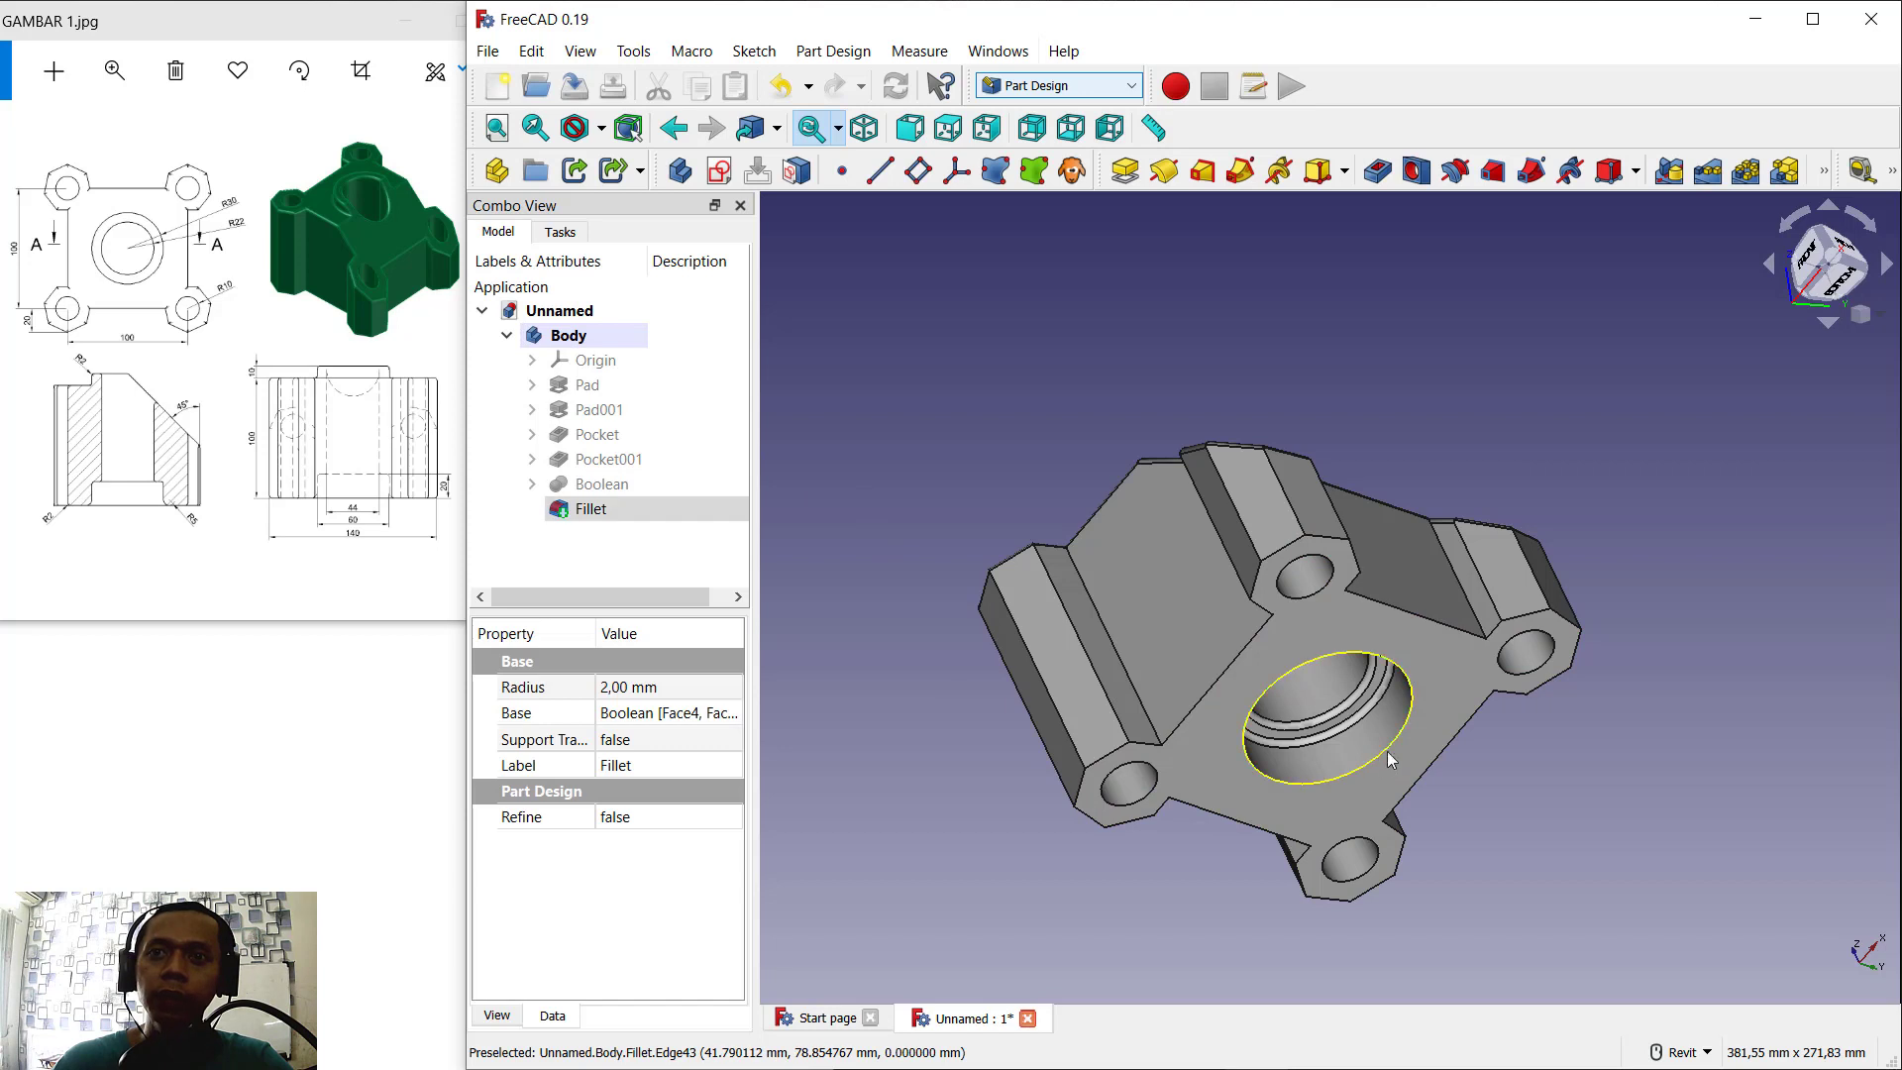
click(1635, 172)
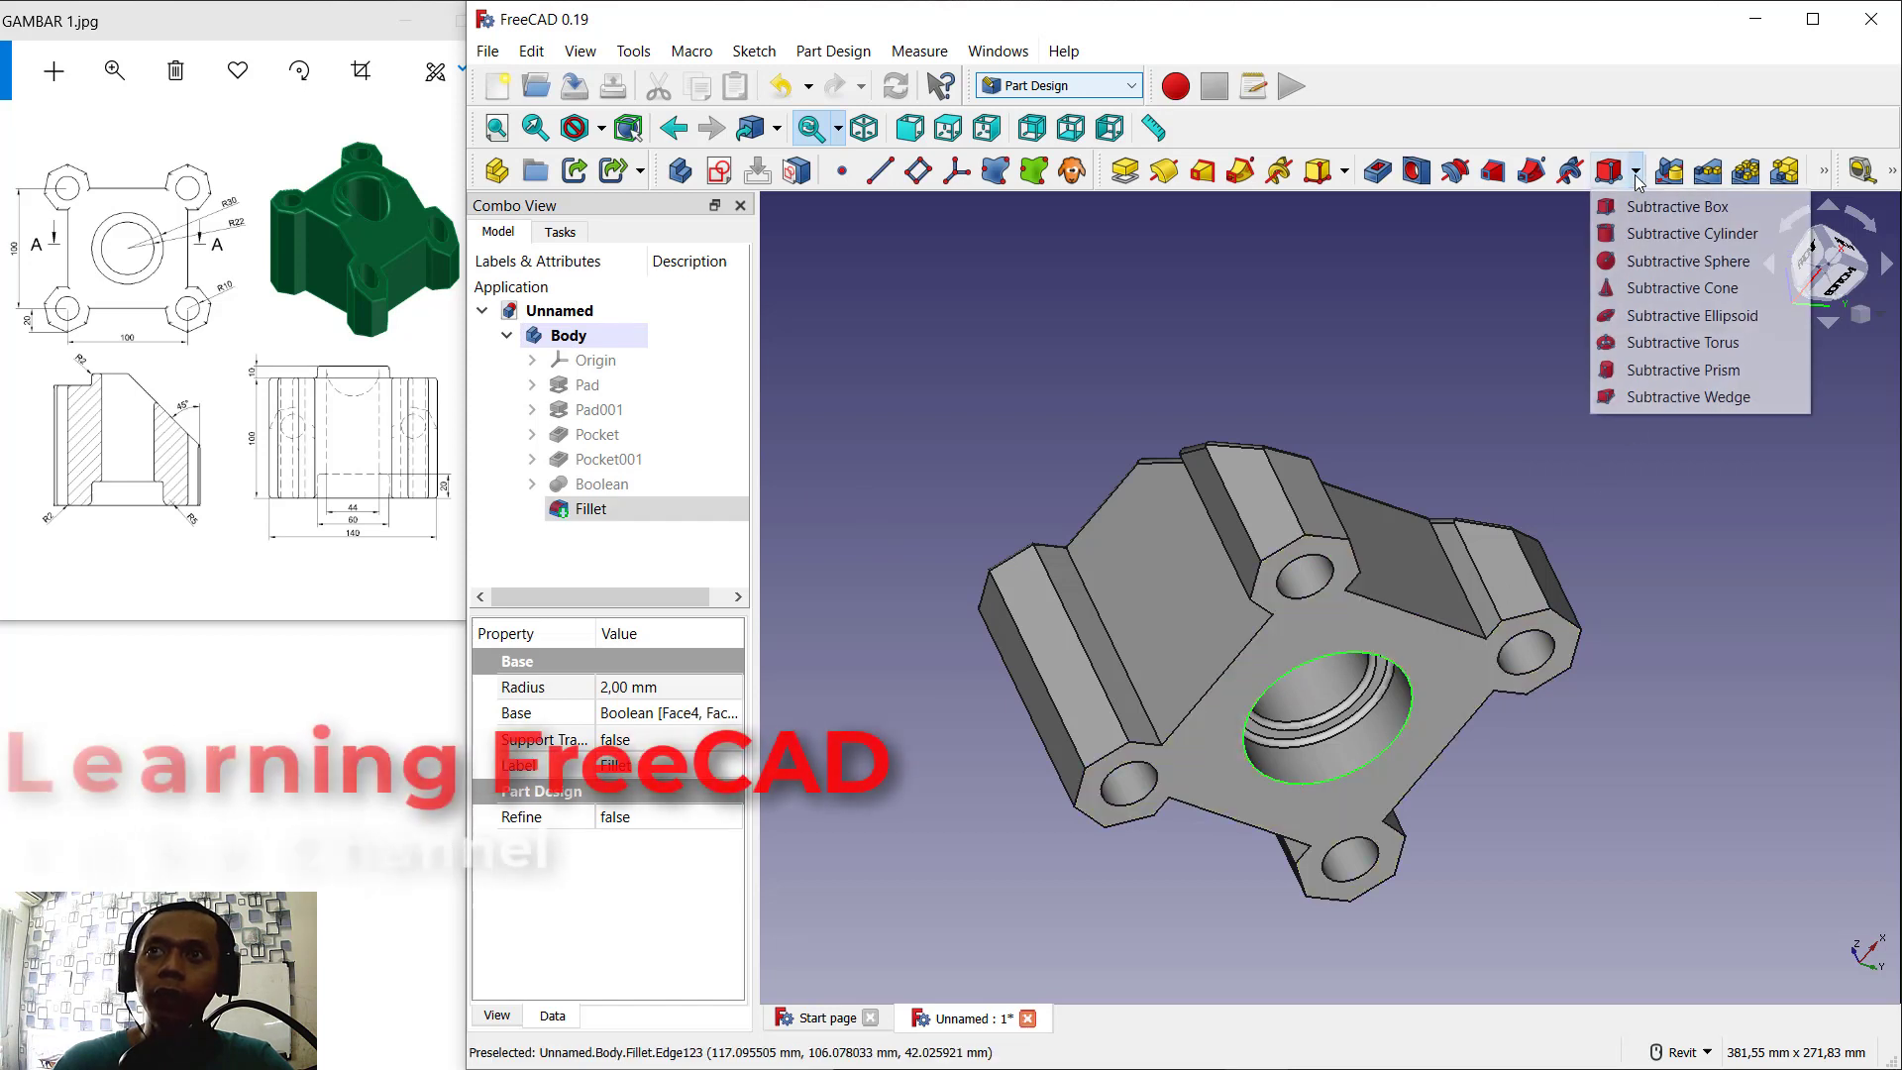
click(1829, 176)
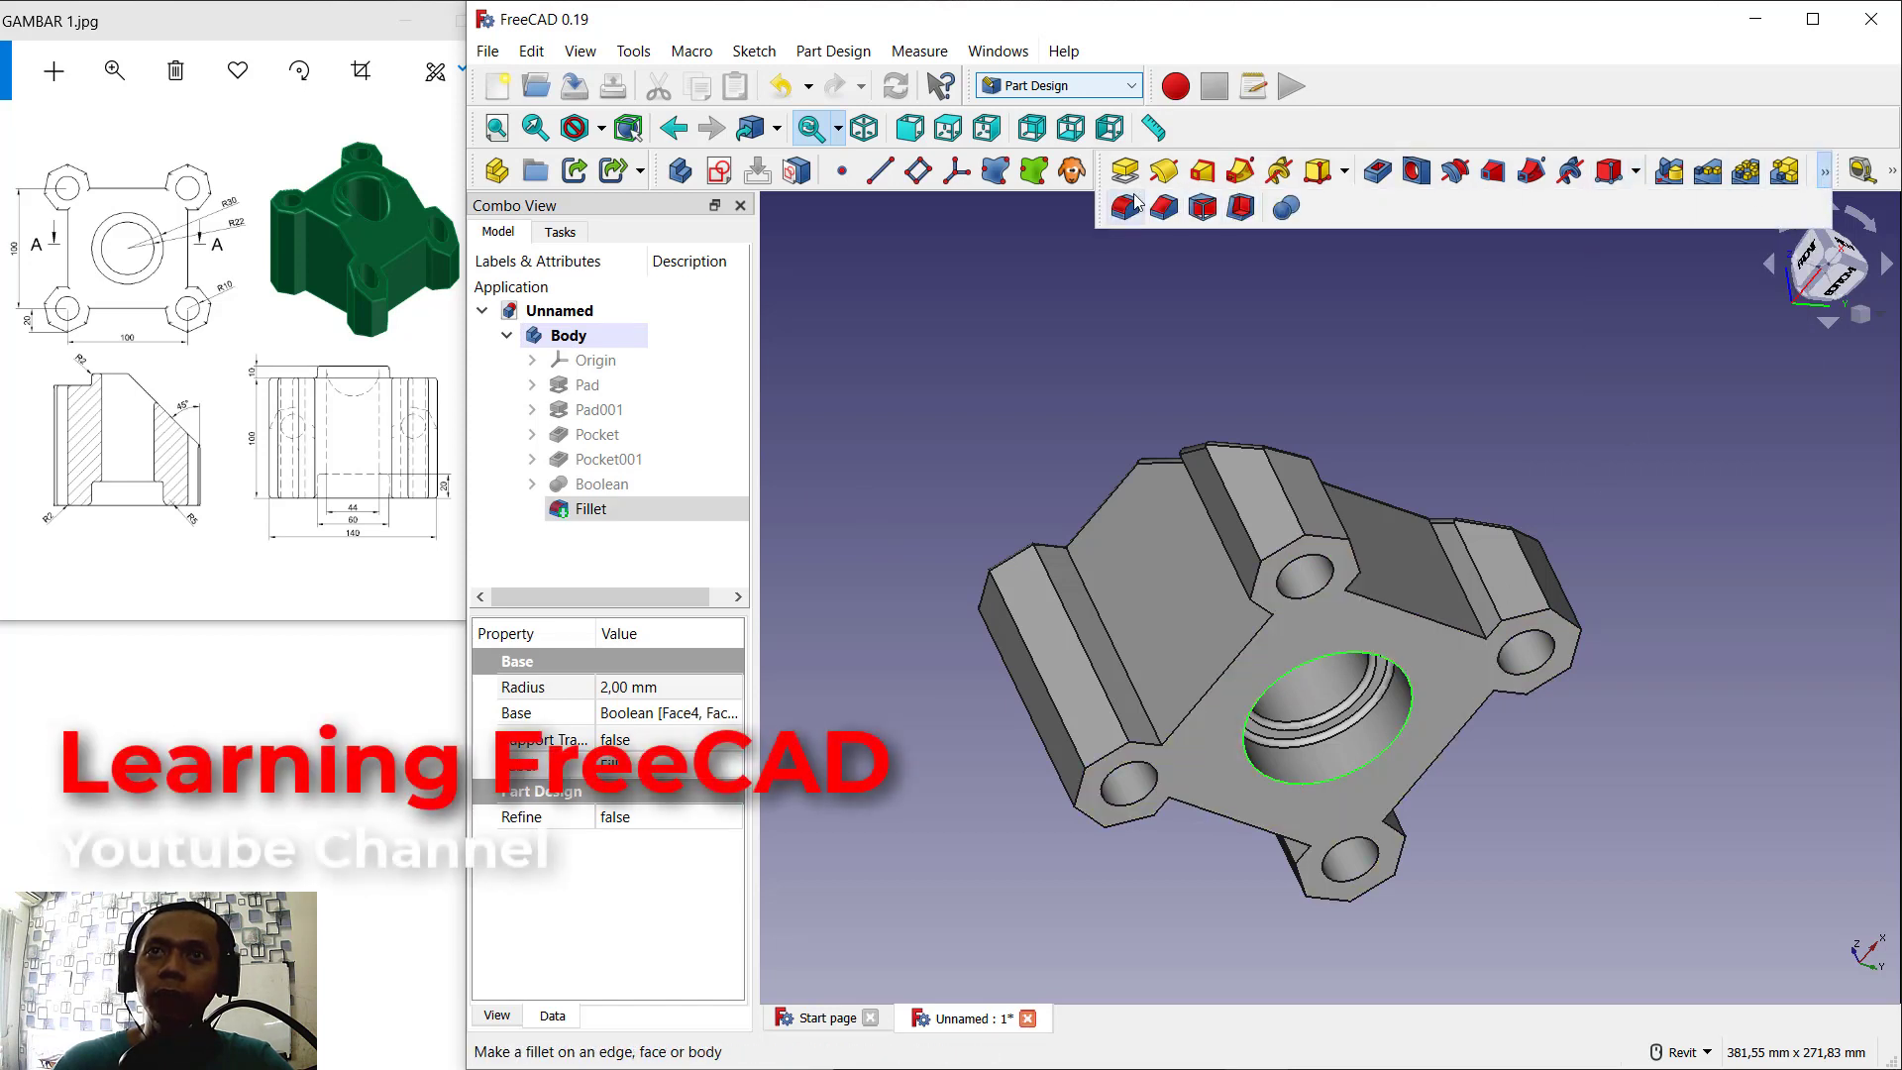
click(1129, 210)
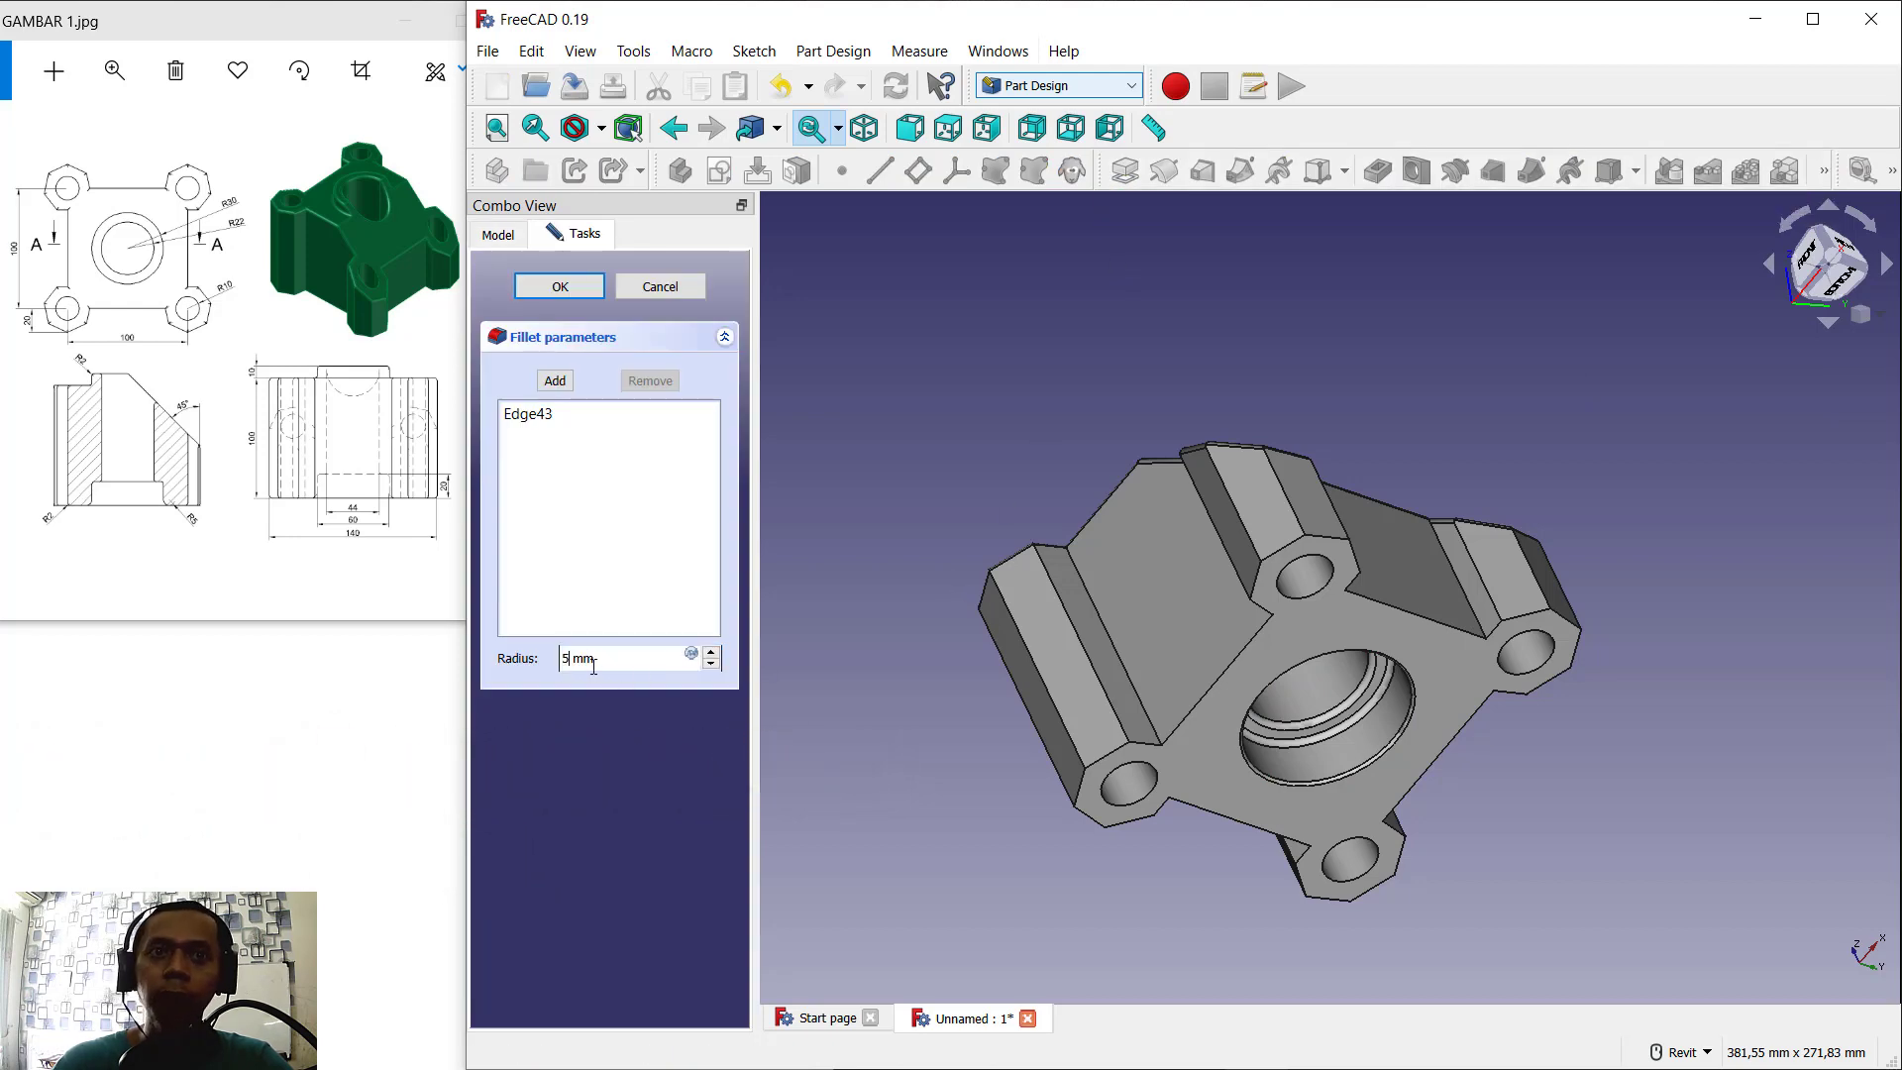
click(563, 289)
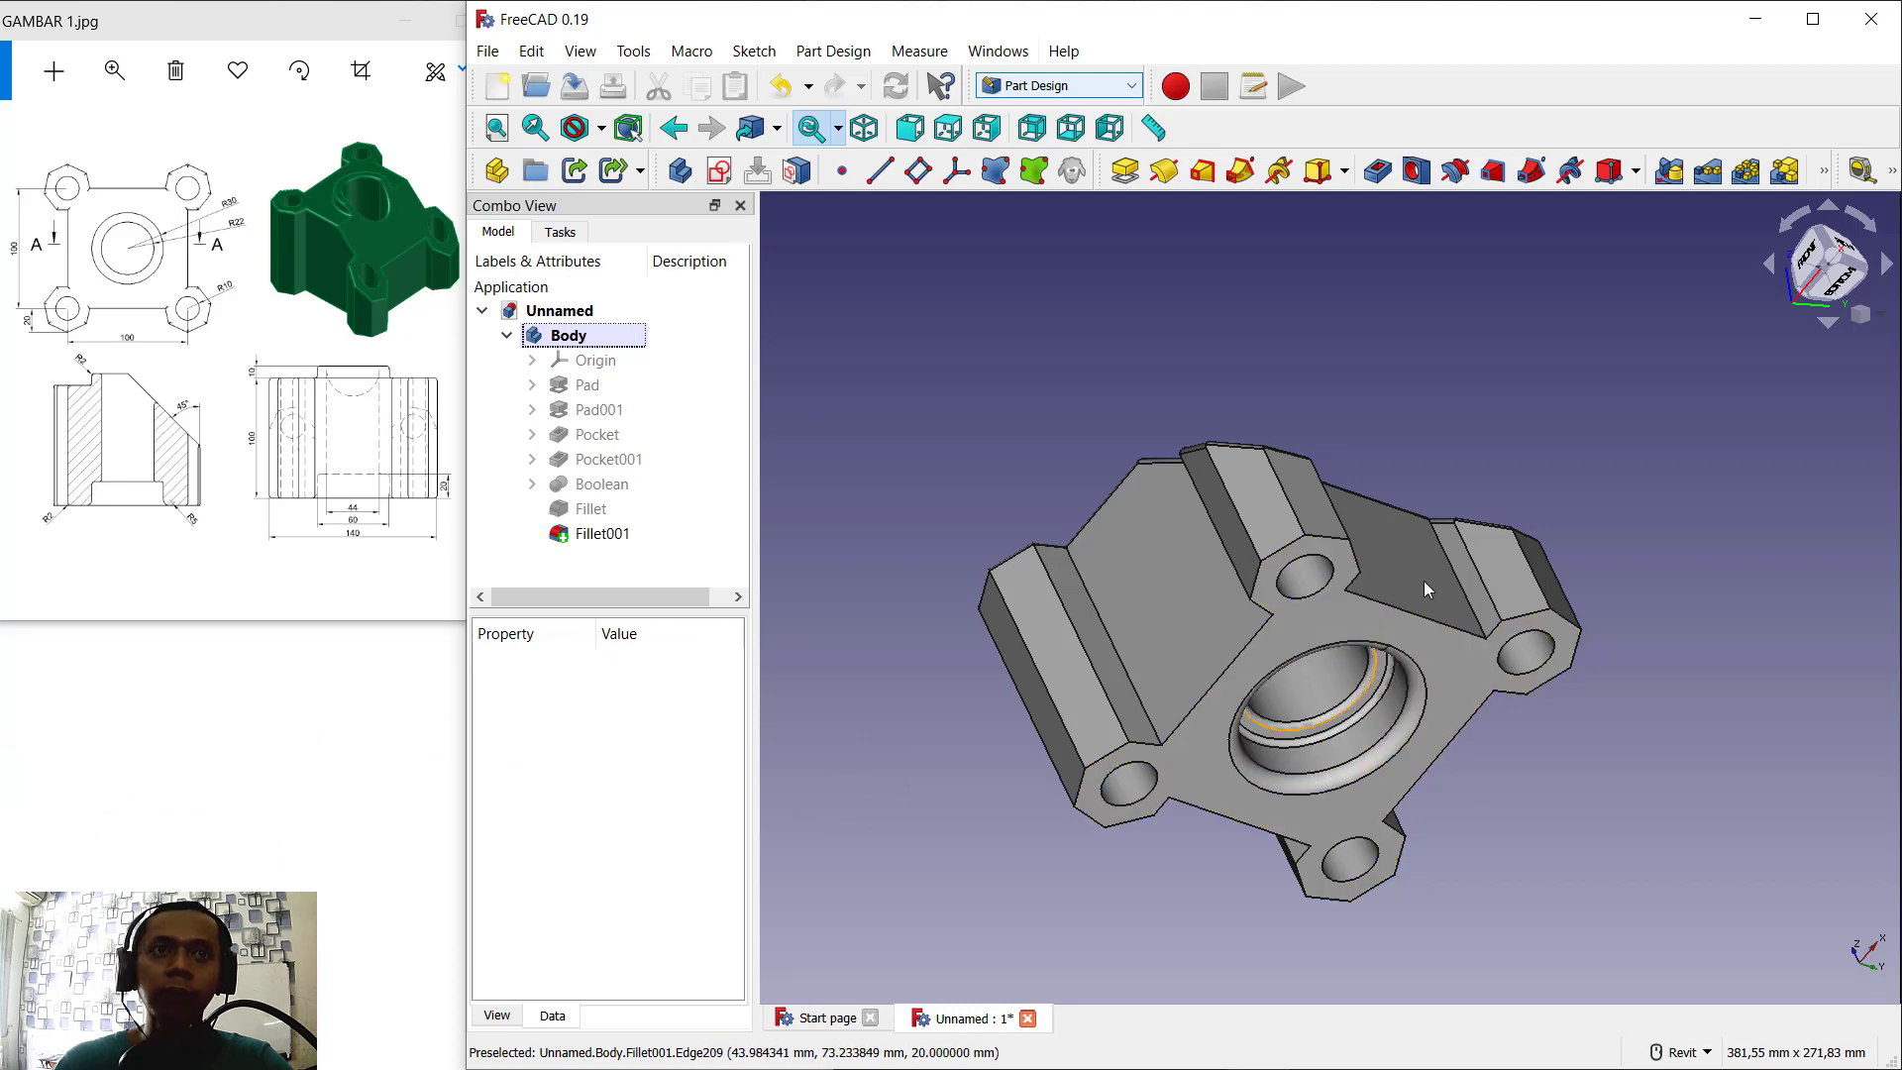
Step: Examine the filleted top and slanted faces of the block from an angled view above
shift+middle_drag(1498, 349, 1545, 552)
key(0)
click(1822, 234)
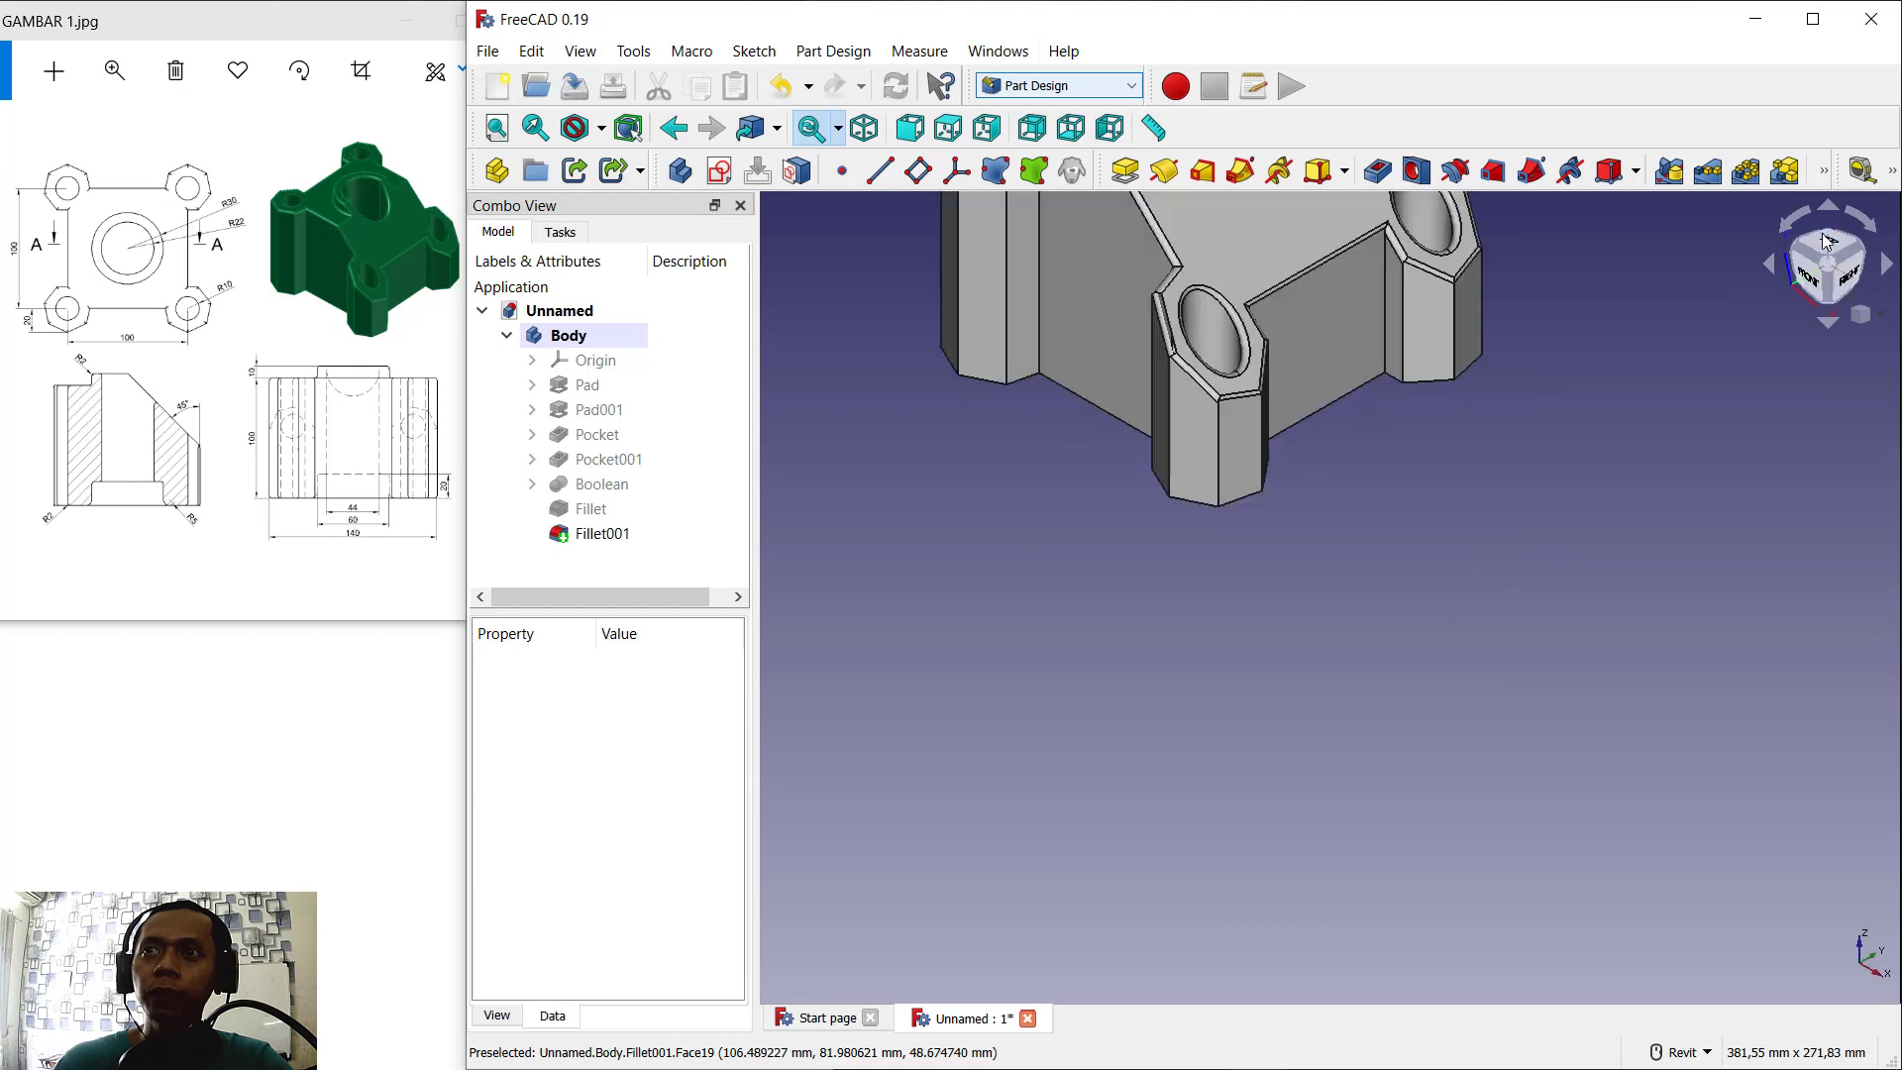
click(1830, 251)
middle_drag(1342, 450, 1251, 649)
shift+middle_drag(1569, 497, 1525, 507)
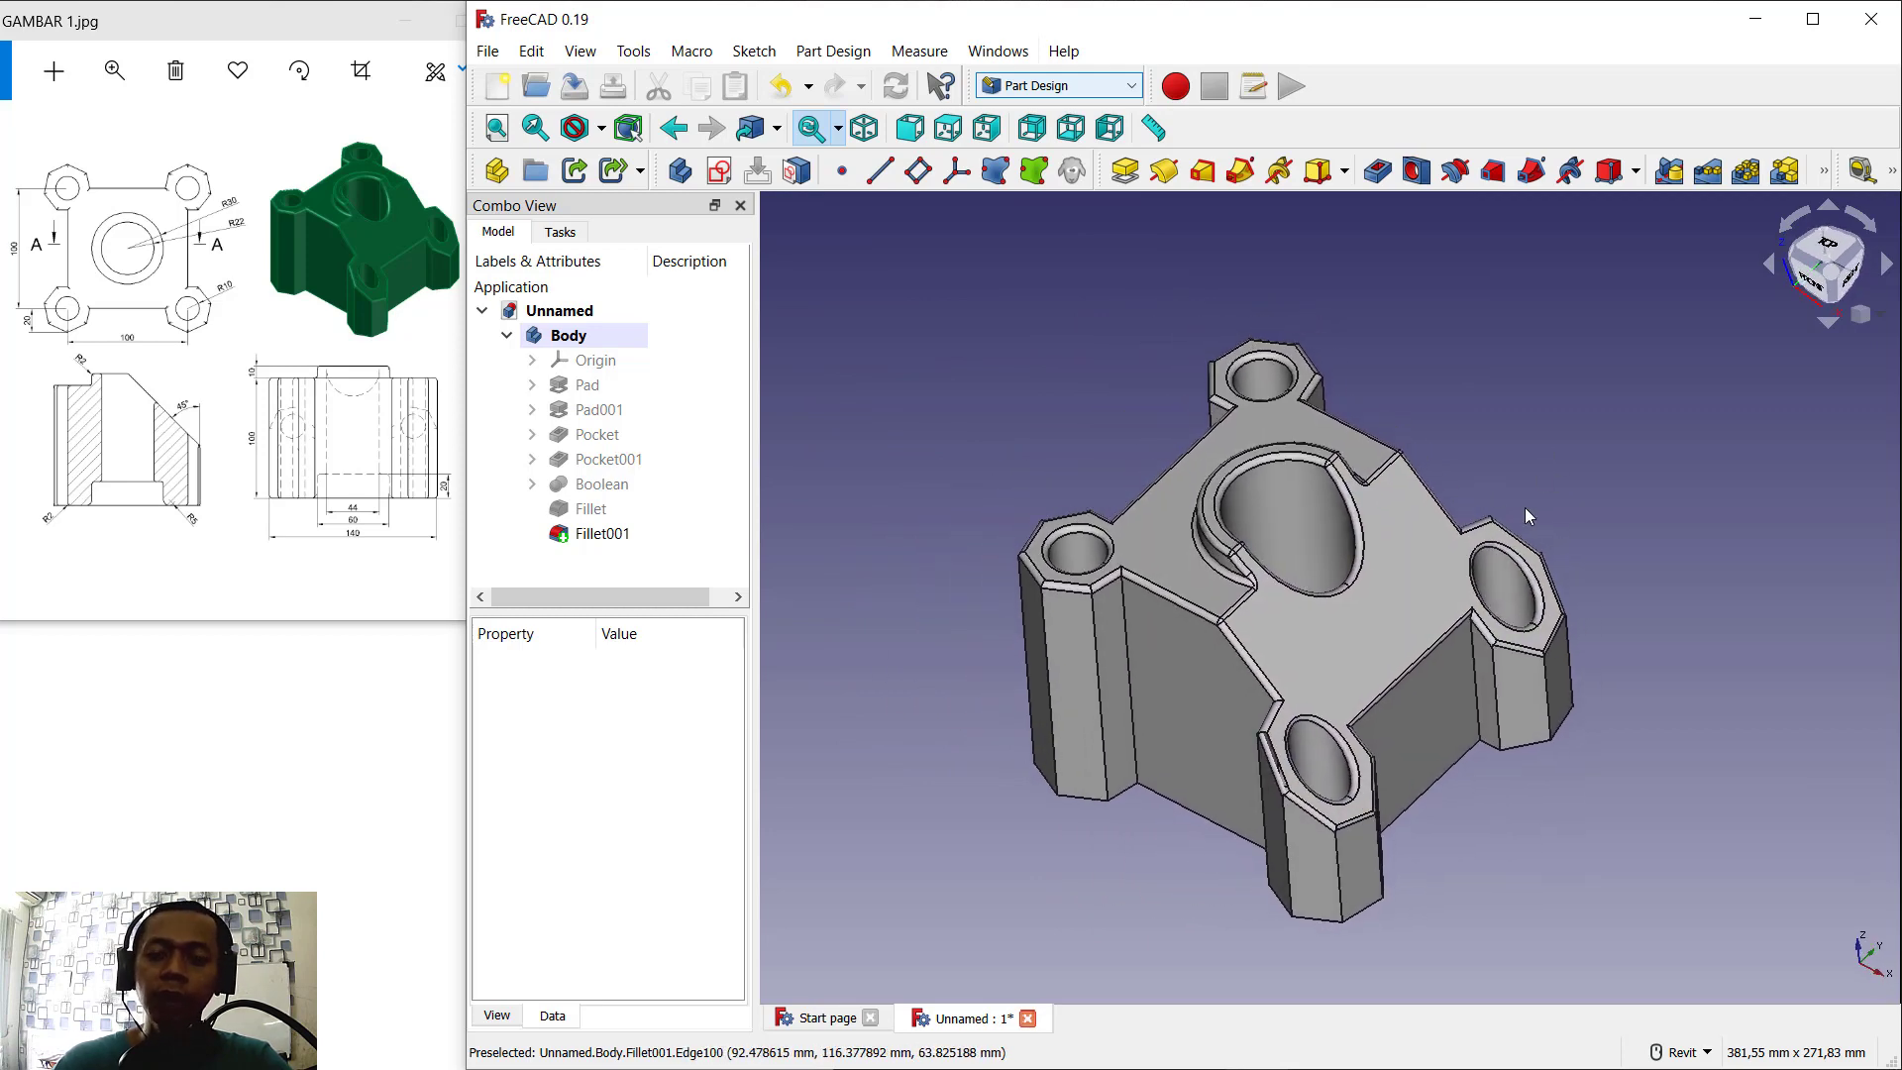